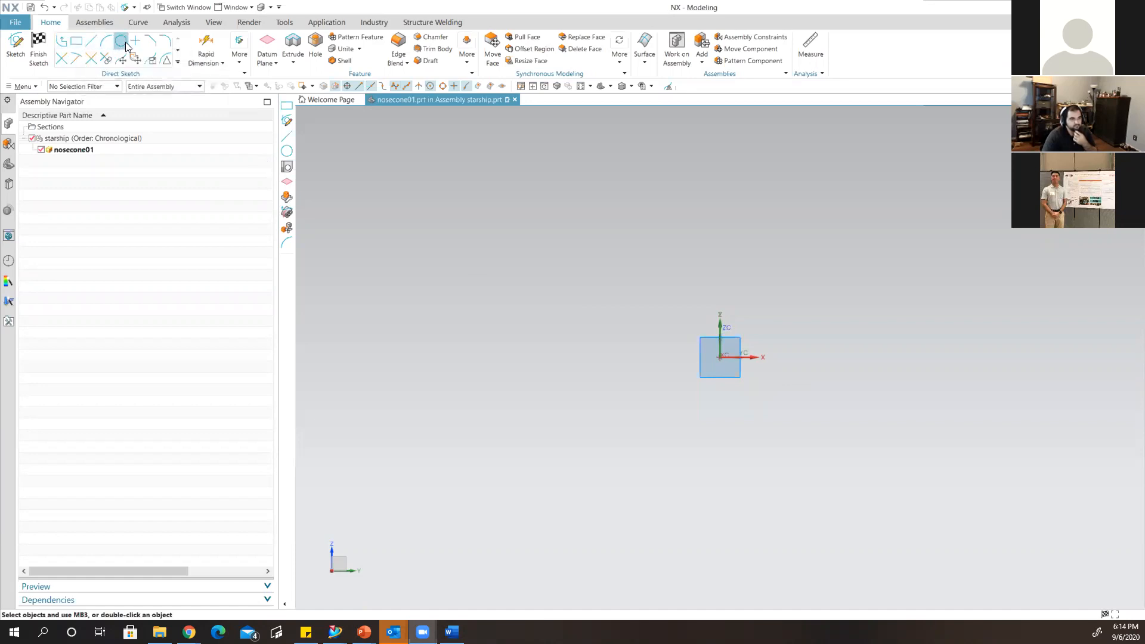
Draw a rectangle from its centre at the sketch origin, with width 3, height 4 and angle 0.
{"action": "left_click", "coordinate": [76, 42]}
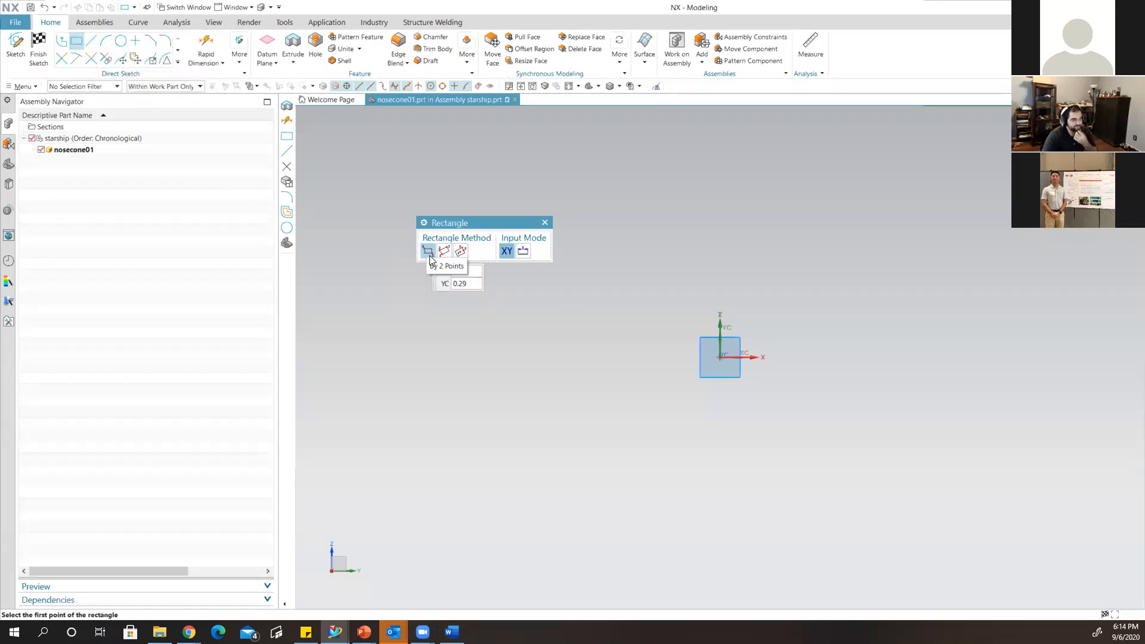
{"action": "left_click", "coordinate": [464, 253]}
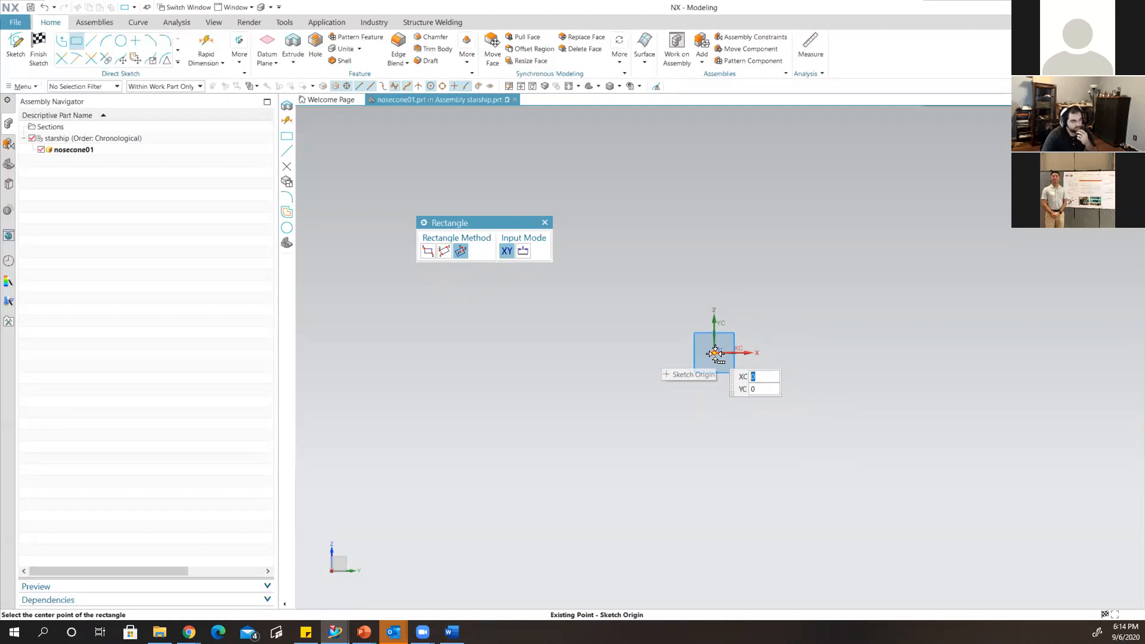
{"action": "left_click", "coordinate": [714, 352]}
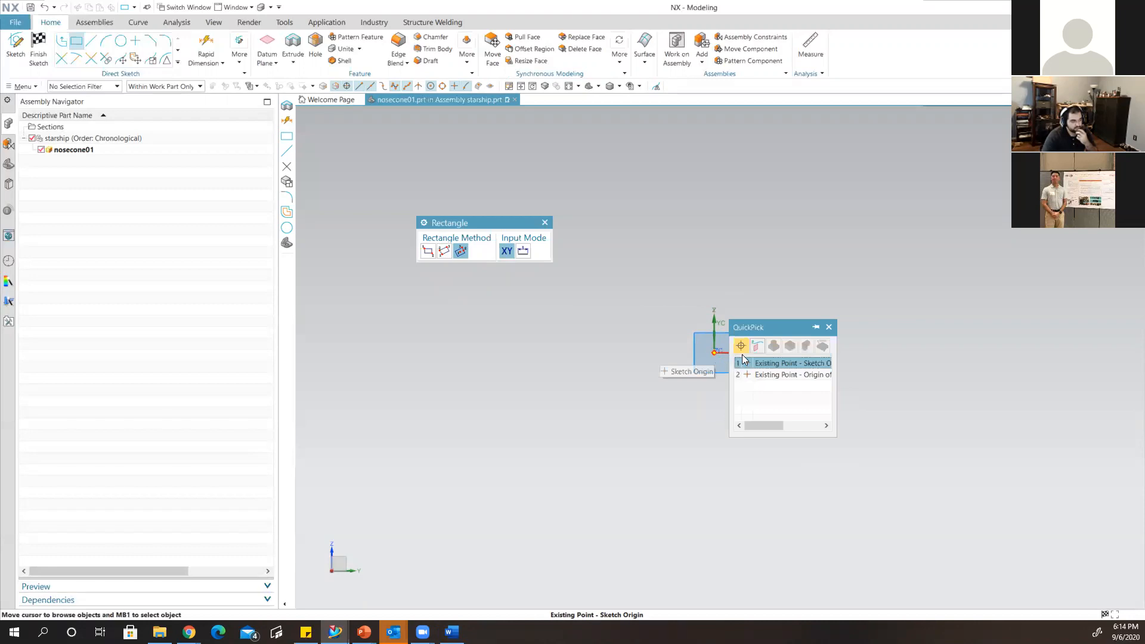
{"action": "left_click", "coordinate": [772, 364]}
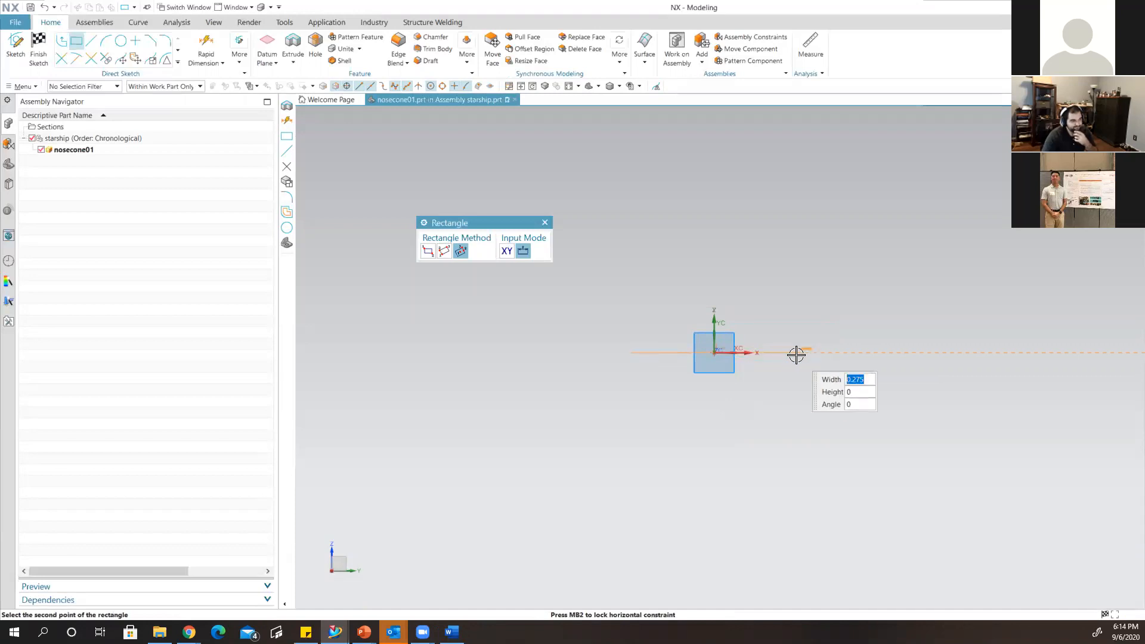
{"action": "type", "text": "3"}
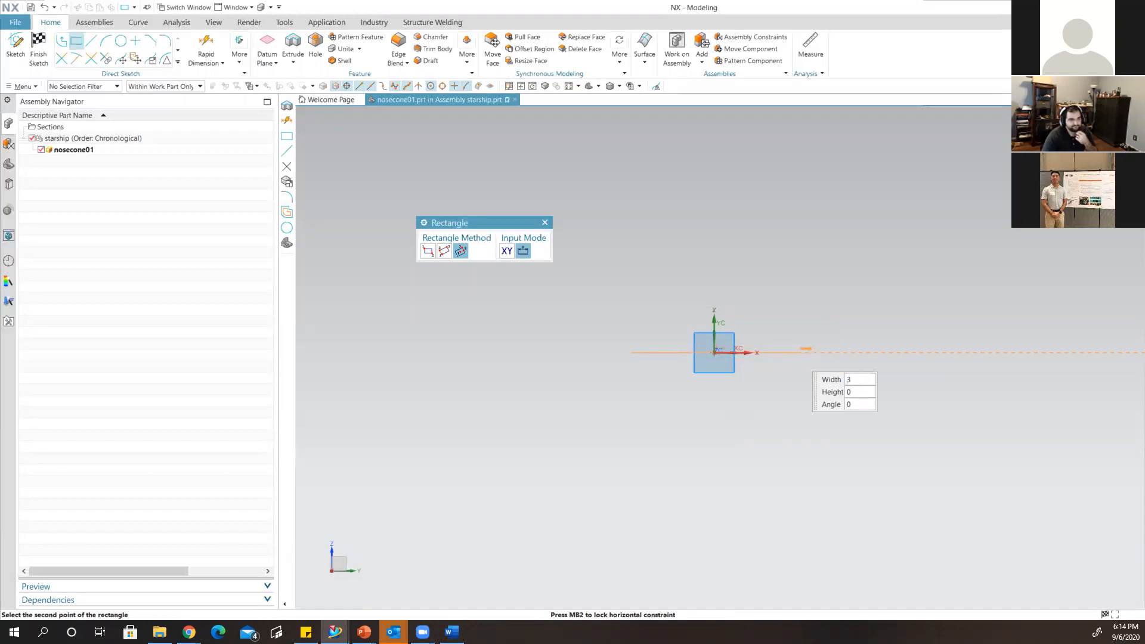
{"action": "key", "text": "Tab"}
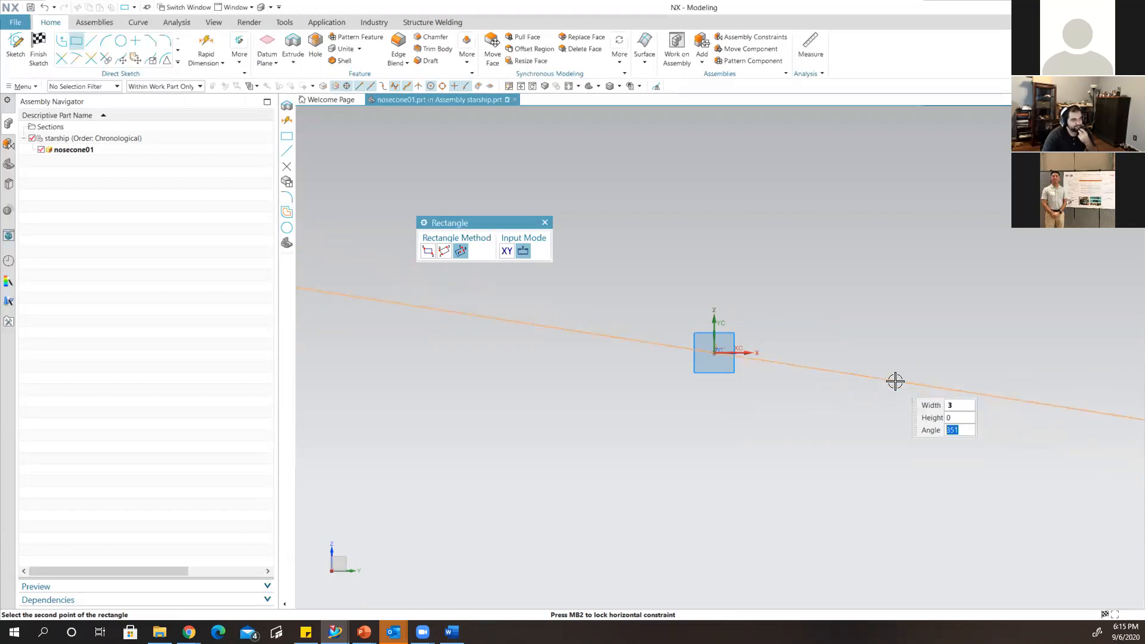
{"action": "type", "text": "0"}
{"action": "key", "text": "Tab"}
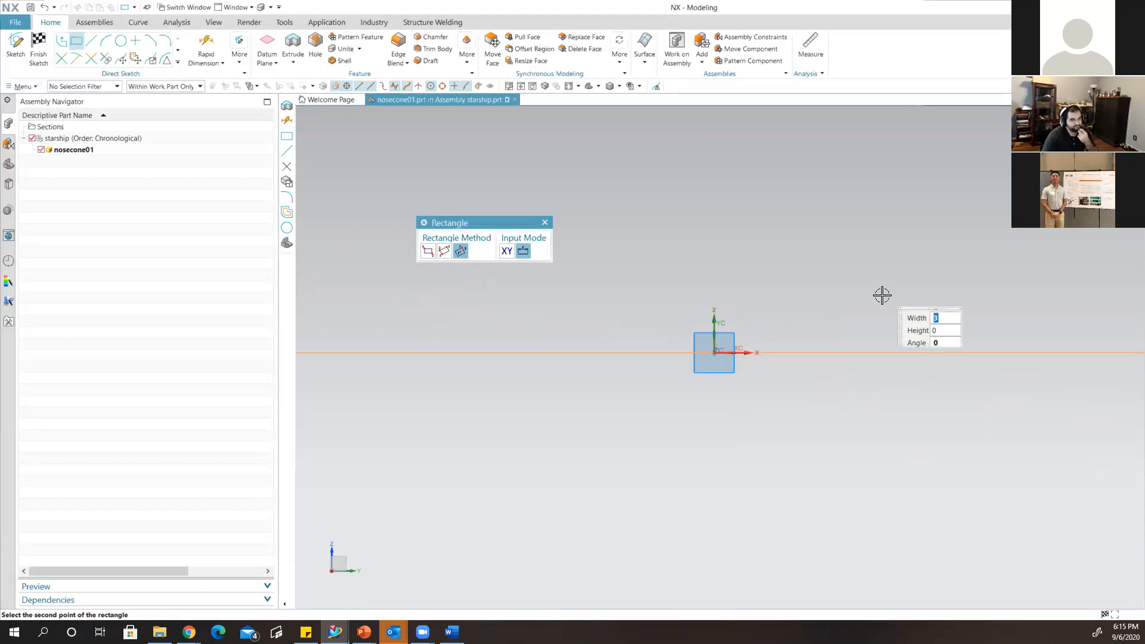
{"action": "scroll", "coordinate": [878, 310], "scroll_direction": "down", "scroll_amount": 6}
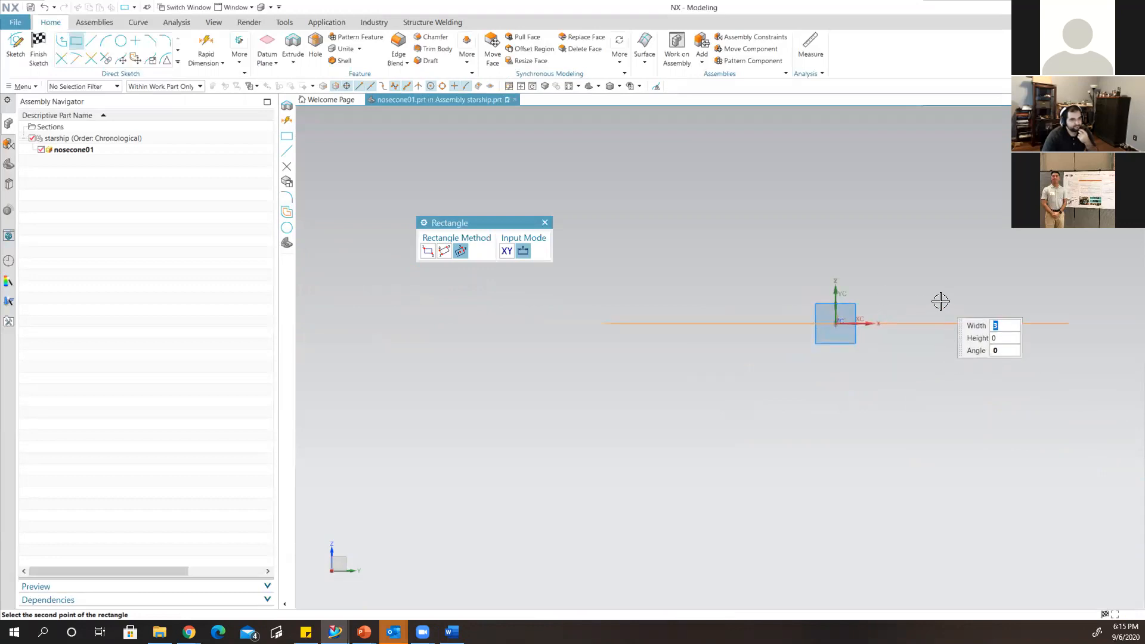
{"action": "scroll", "coordinate": [933, 300], "scroll_direction": "down", "scroll_amount": 1}
{"action": "middle_click_drag", "start_coordinate": [943, 270], "coordinate": [852, 342], "text": "shift"}
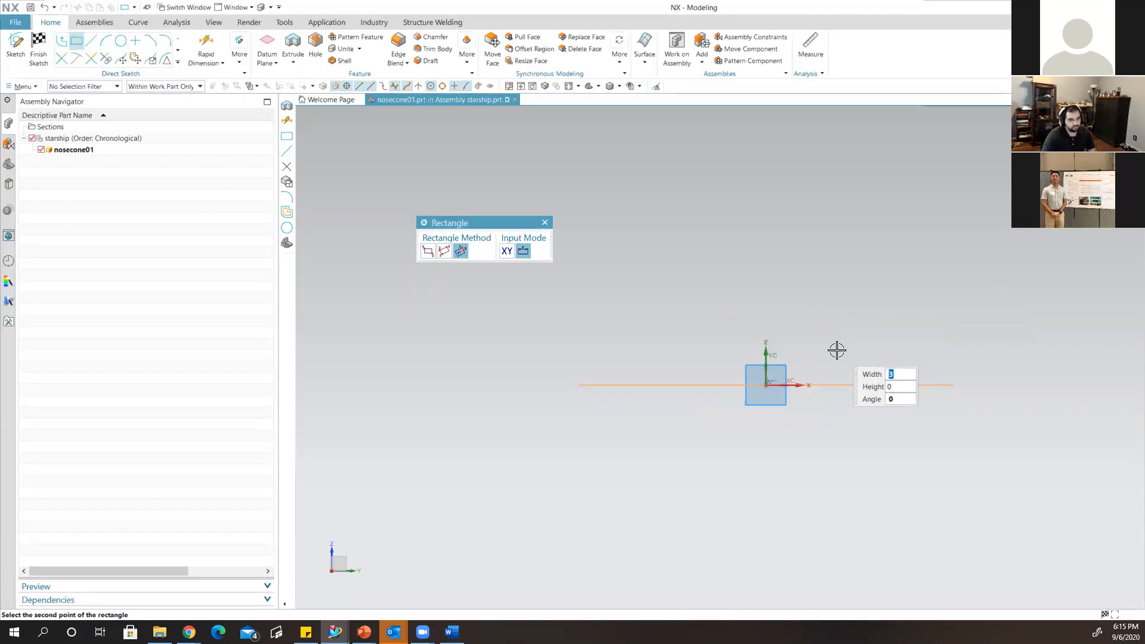
{"action": "mouse_move", "coordinate": [861, 342]}
{"action": "middle_mouse_down", "text": "shift"}
{"action": "mouse_move", "coordinate": [853, 359]}
{"action": "mouse_move", "coordinate": [914, 364]}
{"action": "mouse_move", "coordinate": [874, 327]}
{"action": "mouse_move", "coordinate": [938, 283]}
{"action": "mouse_move", "coordinate": [842, 311]}
{"action": "mouse_move", "coordinate": [859, 336]}
{"action": "mouse_move", "coordinate": [900, 291]}
{"action": "mouse_move", "coordinate": [939, 352]}
{"action": "mouse_move", "coordinate": [903, 359]}
{"action": "mouse_move", "coordinate": [884, 332]}
{"action": "mouse_move", "coordinate": [869, 332]}
{"action": "mouse_move", "coordinate": [852, 388]}
{"action": "middle_mouse_up", "text": "shift"}
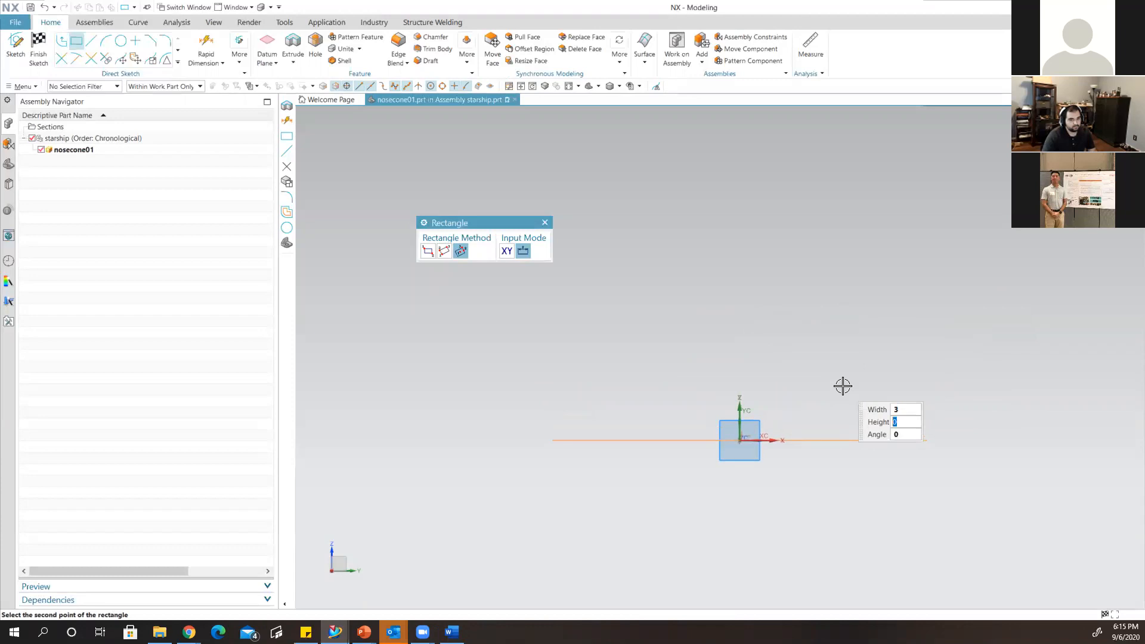
{"action": "left_click", "coordinate": [926, 440]}
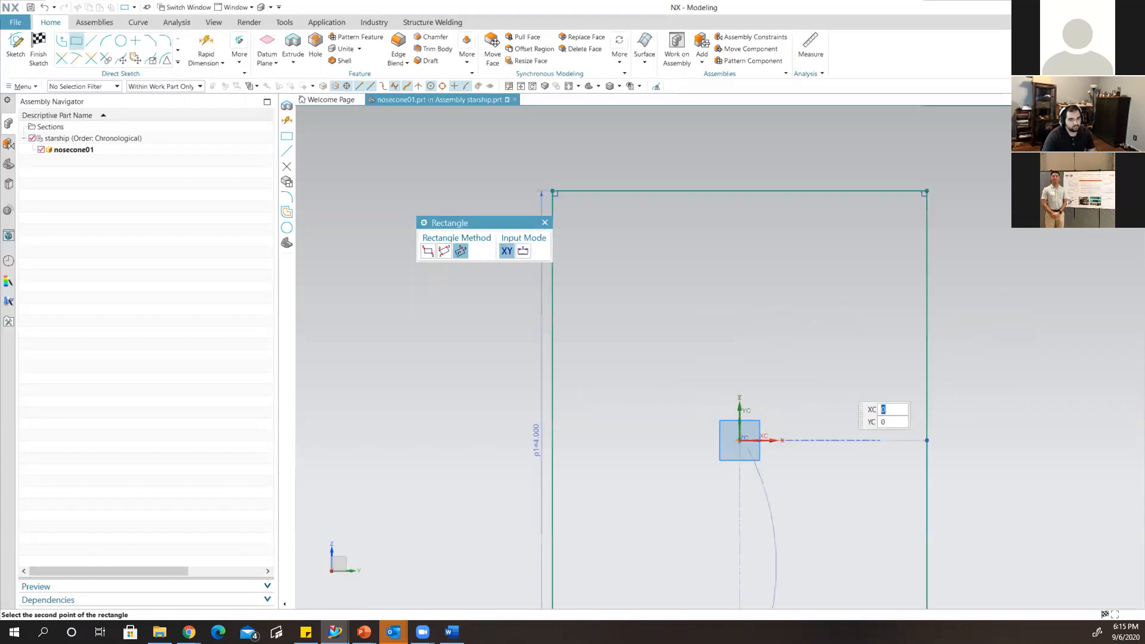
{"action": "scroll", "coordinate": [808, 380], "scroll_direction": "down", "scroll_amount": 4}
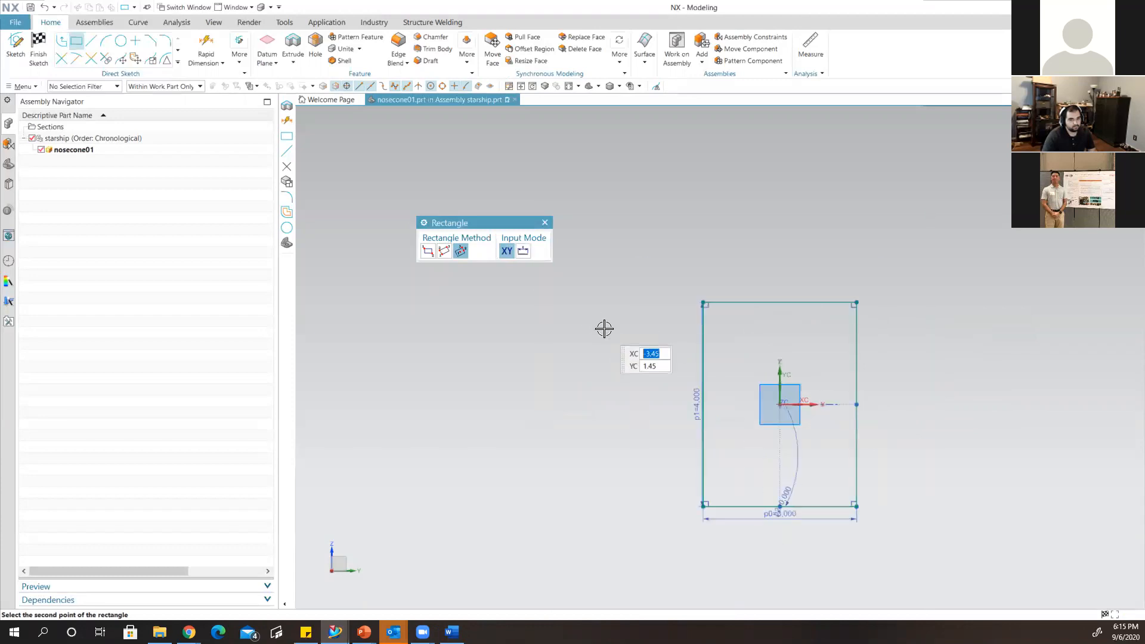
{"action": "key", "text": "Escape"}
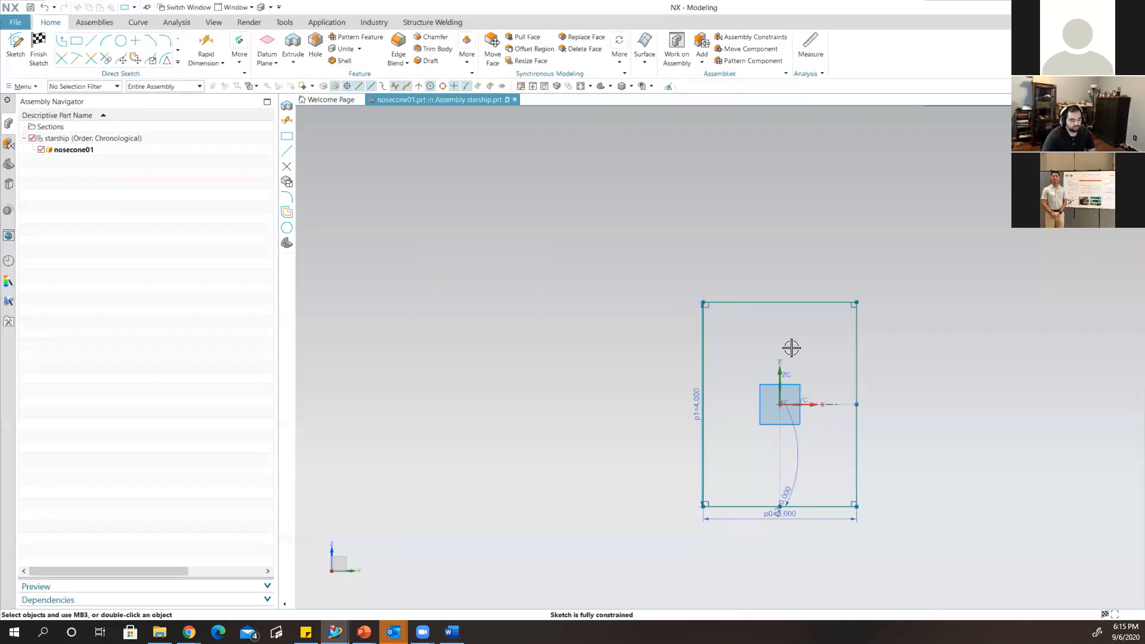
Inspect the rectangle from different orientations and align the work view with the Left view.
{"action": "middle_click_drag", "start_coordinate": [823, 388], "coordinate": [764, 335]}
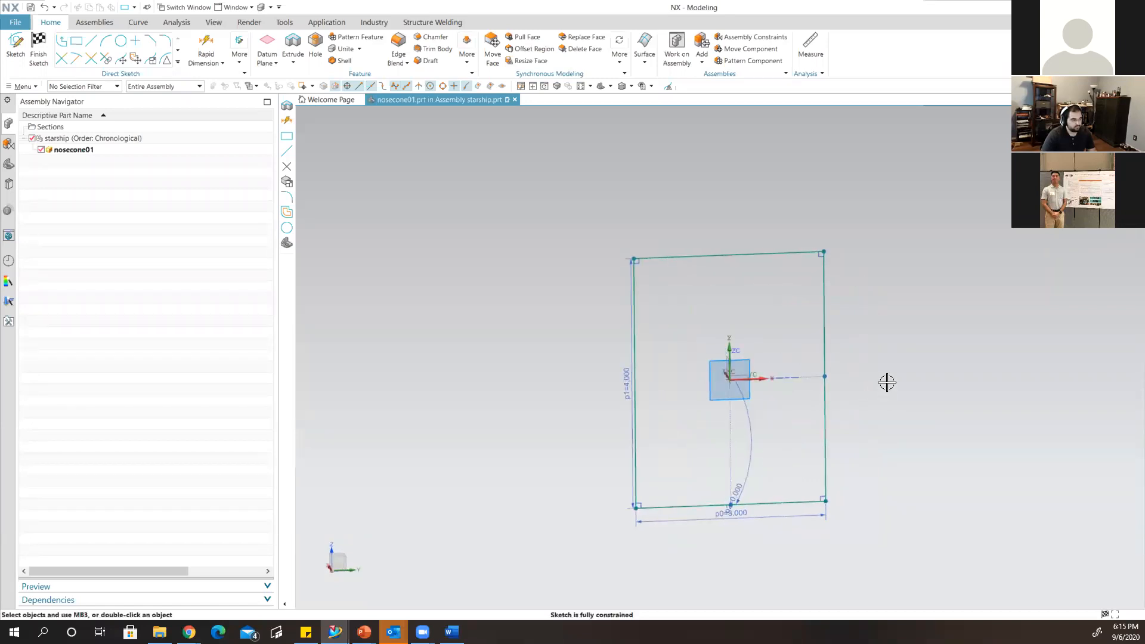
{"action": "mouse_move", "coordinate": [886, 396]}
{"action": "middle_mouse_down"}
{"action": "mouse_move", "coordinate": [851, 403]}
{"action": "mouse_move", "coordinate": [826, 351]}
{"action": "middle_mouse_up"}
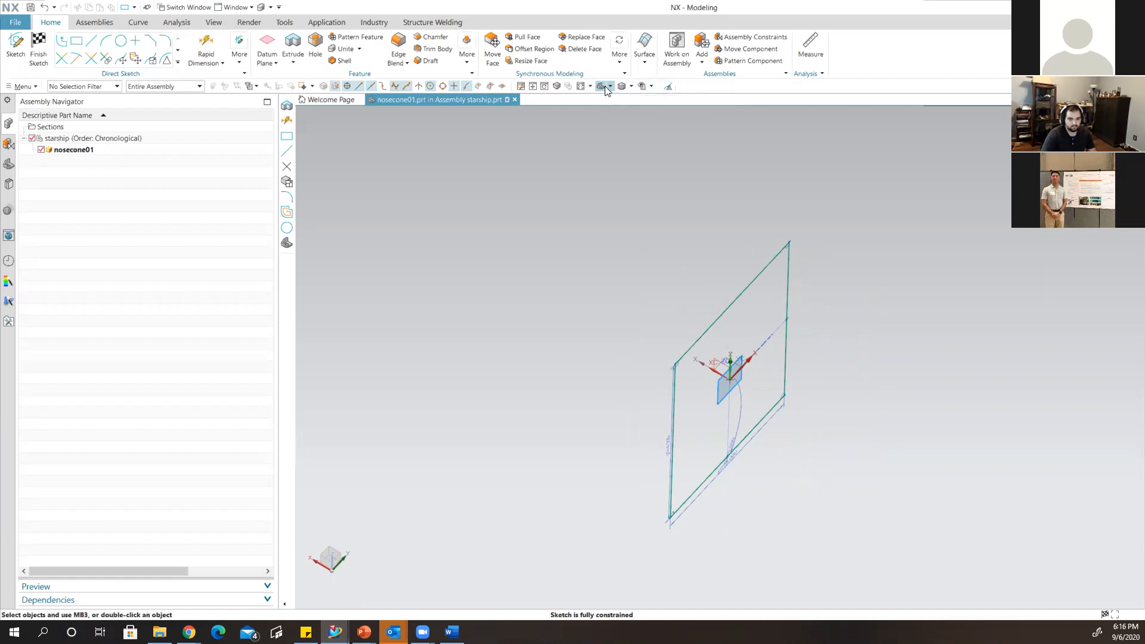
{"action": "left_click", "coordinate": [611, 87]}
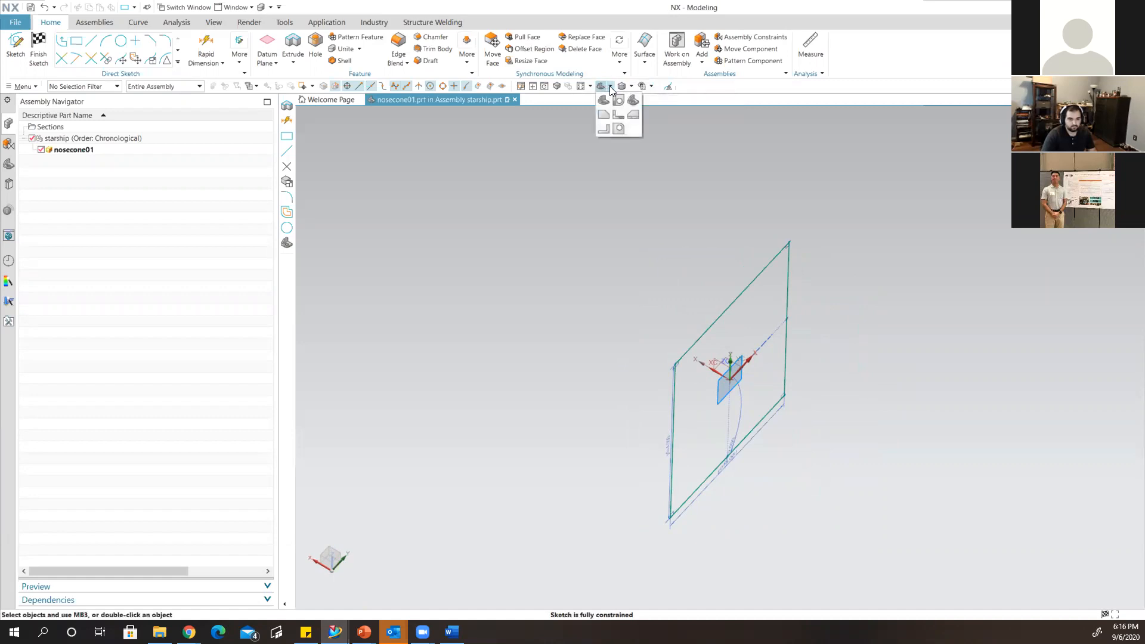
{"action": "left_click", "coordinate": [617, 119]}
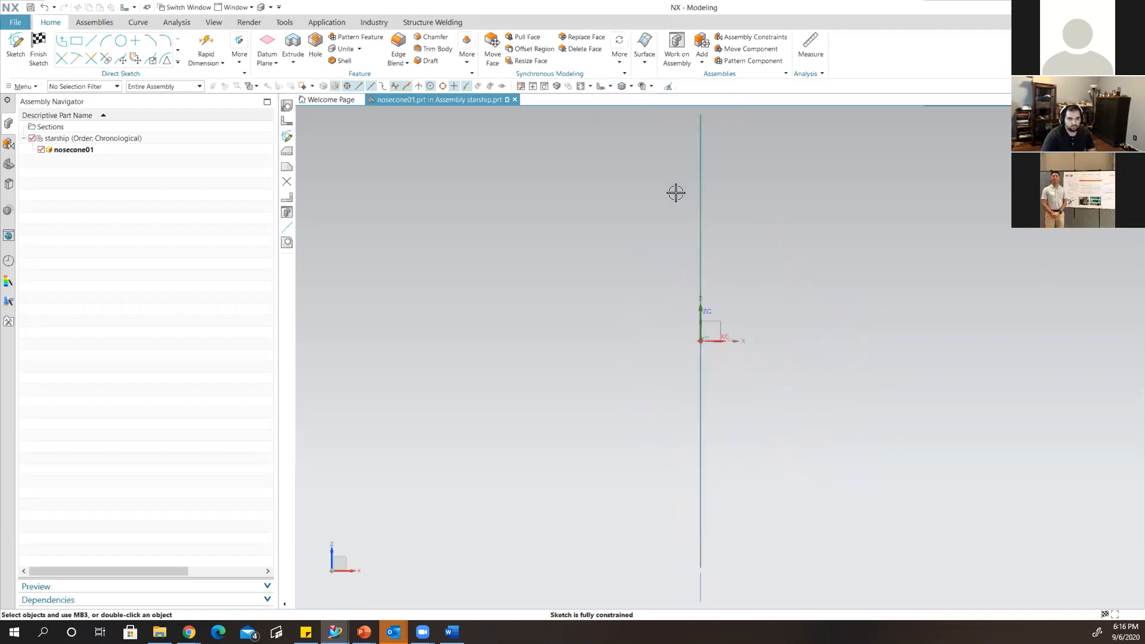
{"action": "left_click", "coordinate": [610, 87]}
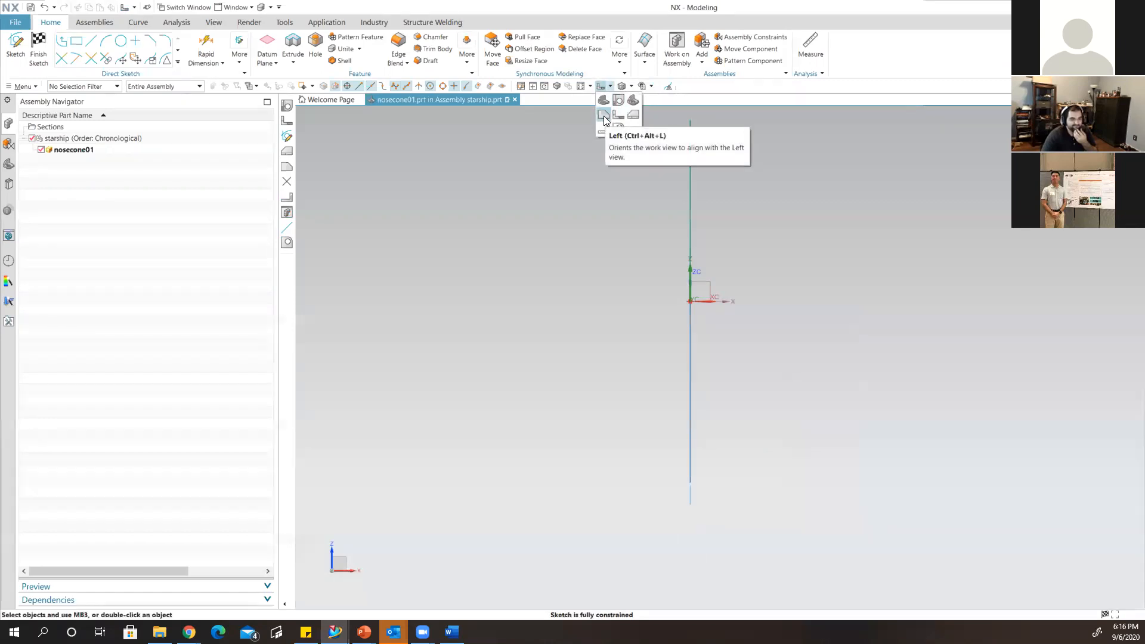
{"action": "left_click", "coordinate": [604, 117]}
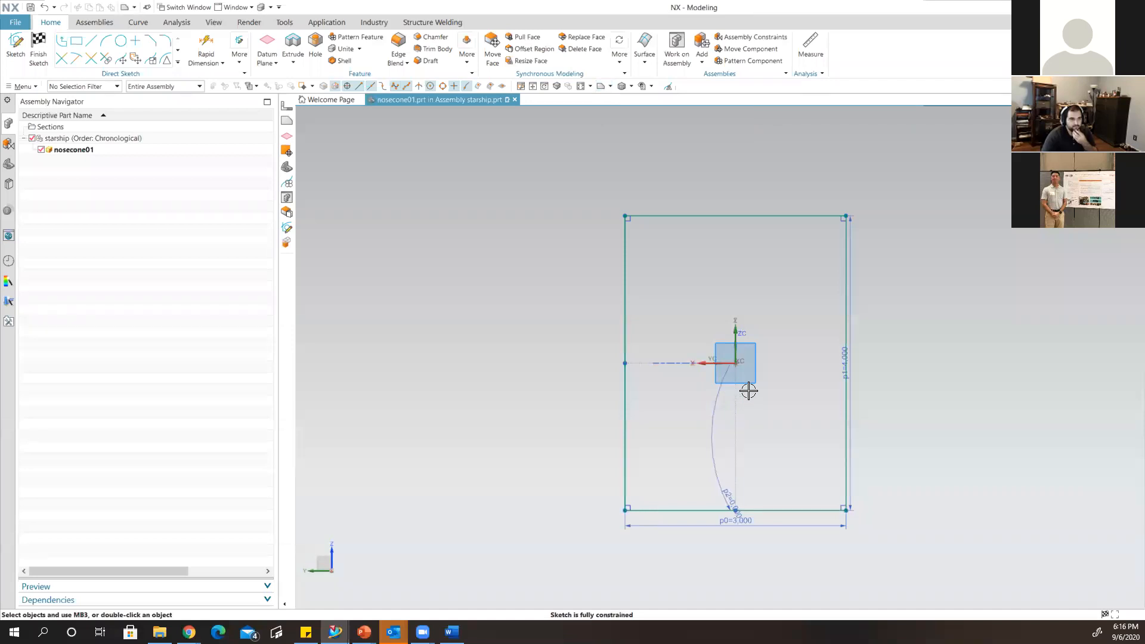
{"action": "mouse_move", "coordinate": [792, 403]}
{"action": "middle_mouse_down", "text": "shift"}
{"action": "mouse_move", "coordinate": [769, 358]}
{"action": "mouse_move", "coordinate": [743, 402]}
{"action": "middle_mouse_up", "text": "shift"}
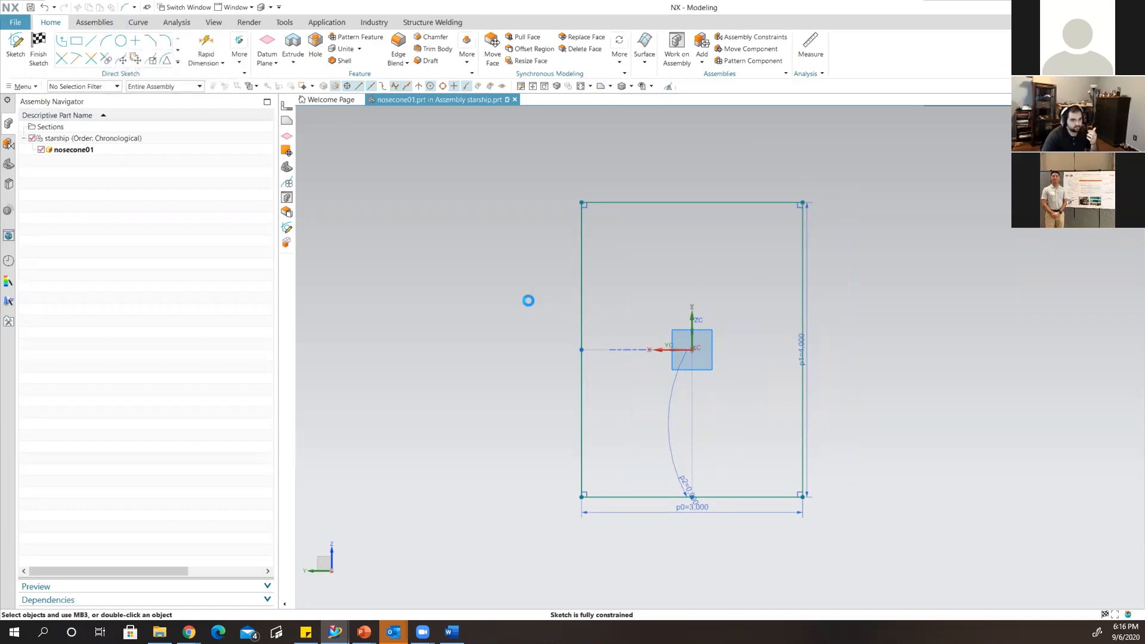
Draw a radius 5 arc from the rectangle's lower-left corner to its top edge's midpoint, and move its radius dimension outside the rectangle.
{"action": "key", "text": "a"}
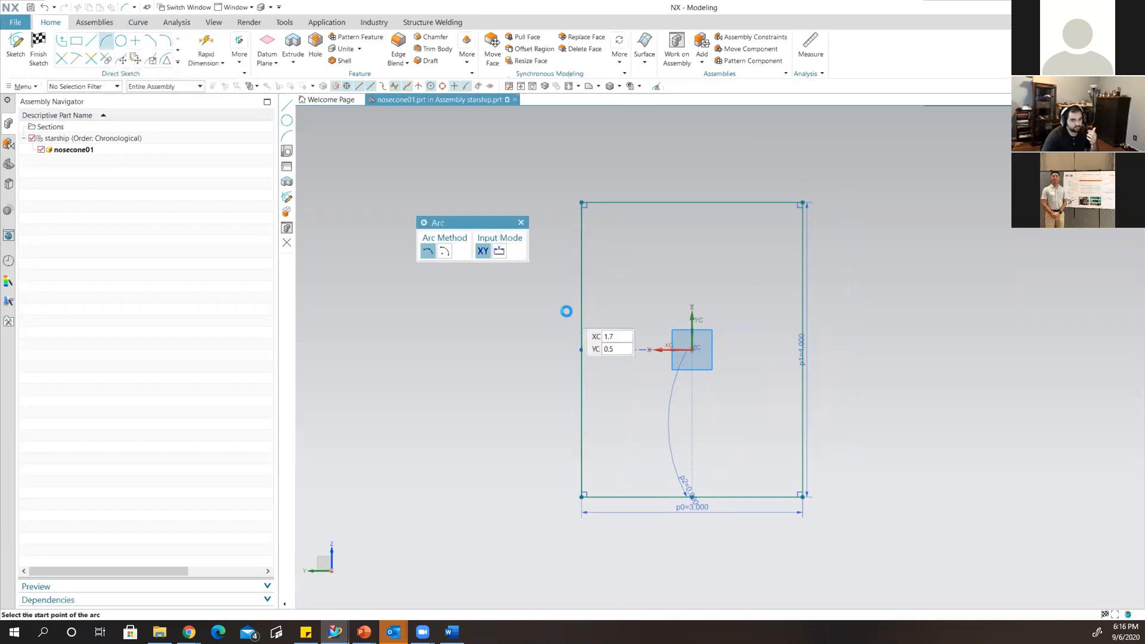
{"action": "left_click", "coordinate": [581, 496]}
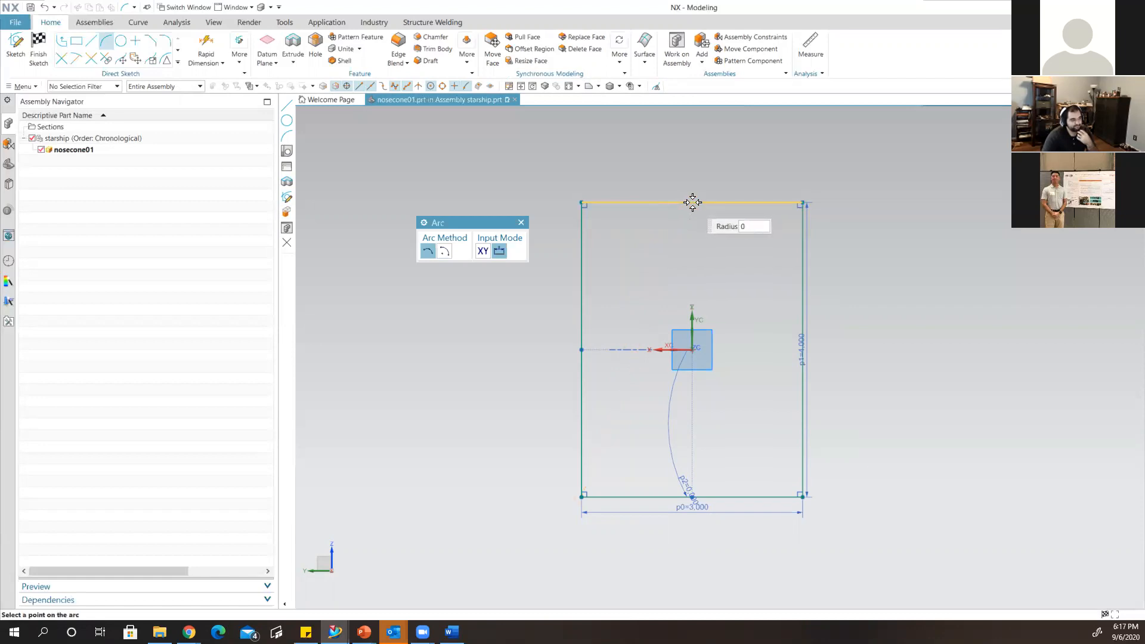
{"action": "left_click", "coordinate": [690, 202]}
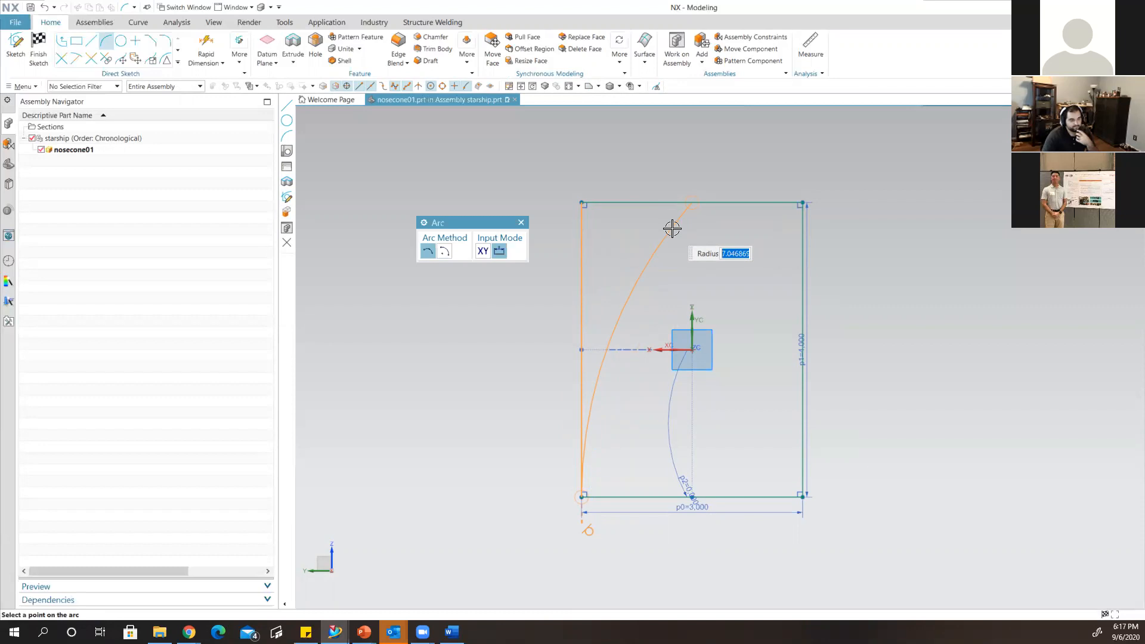
{"action": "type", "text": "5"}
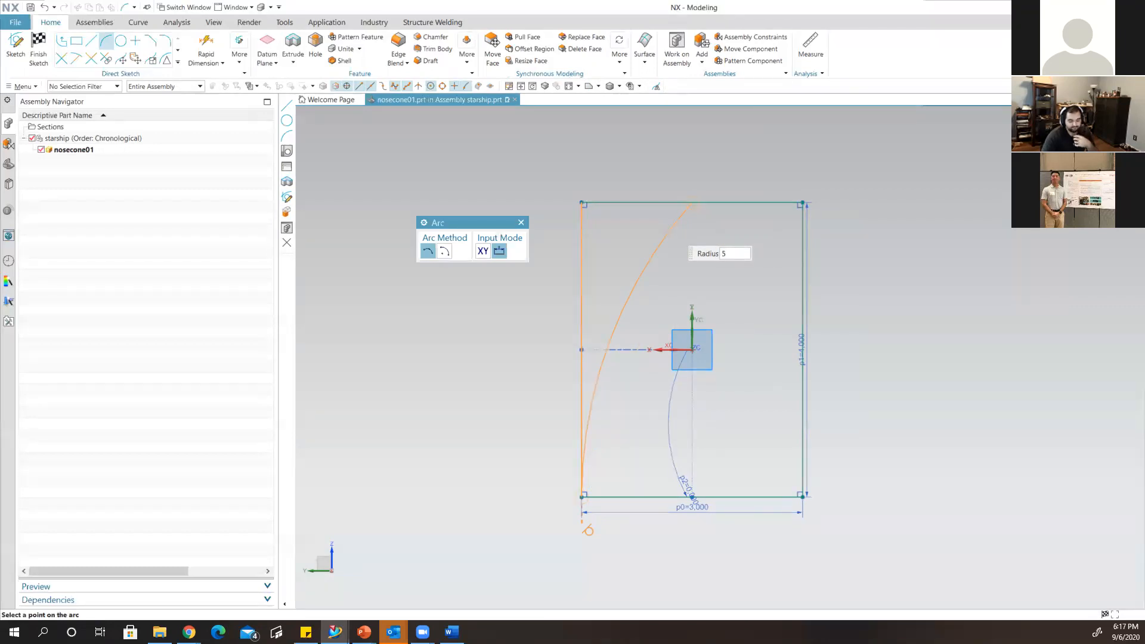
{"action": "key", "text": "Tab"}
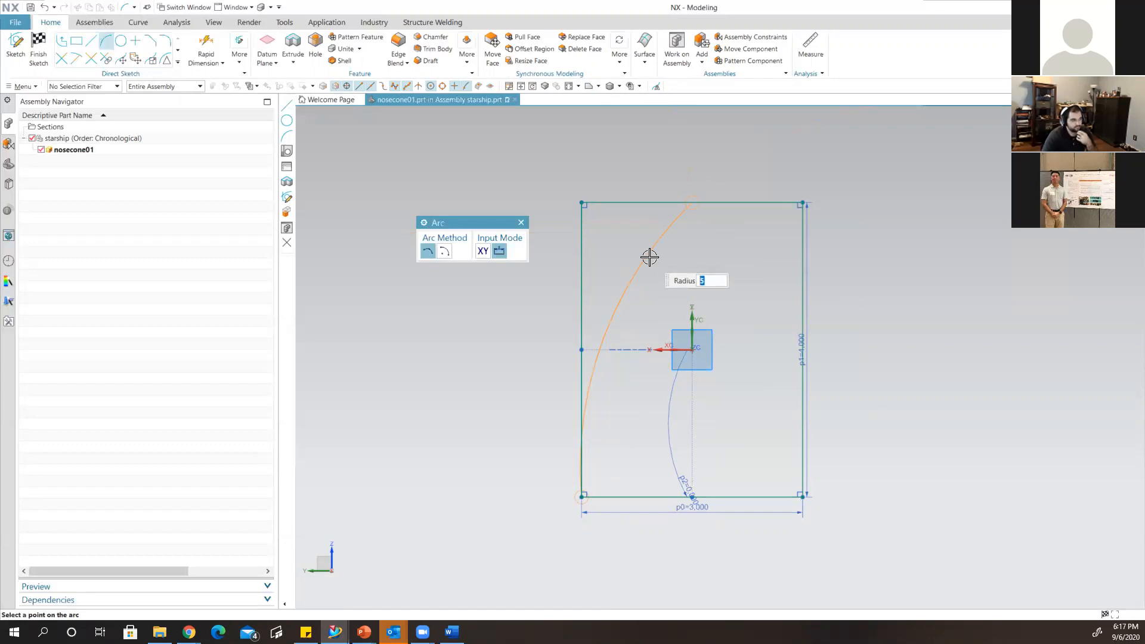
{"action": "left_click", "coordinate": [645, 258]}
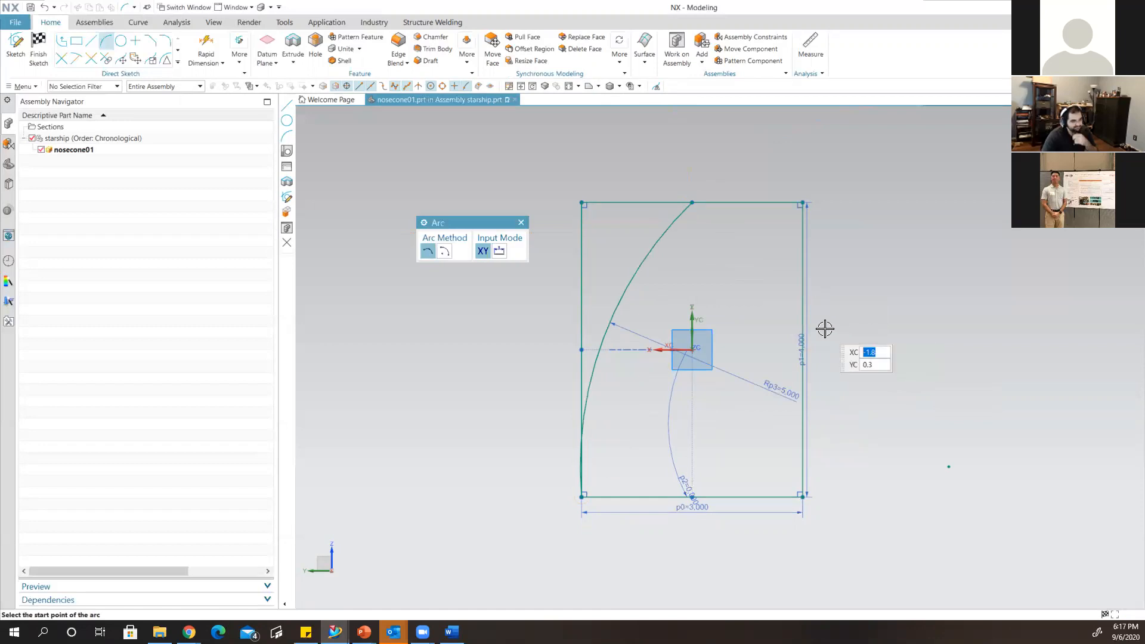
{"action": "key", "text": "Escape"}
{"action": "left_click_drag", "start_coordinate": [784, 389], "coordinate": [441, 297]}
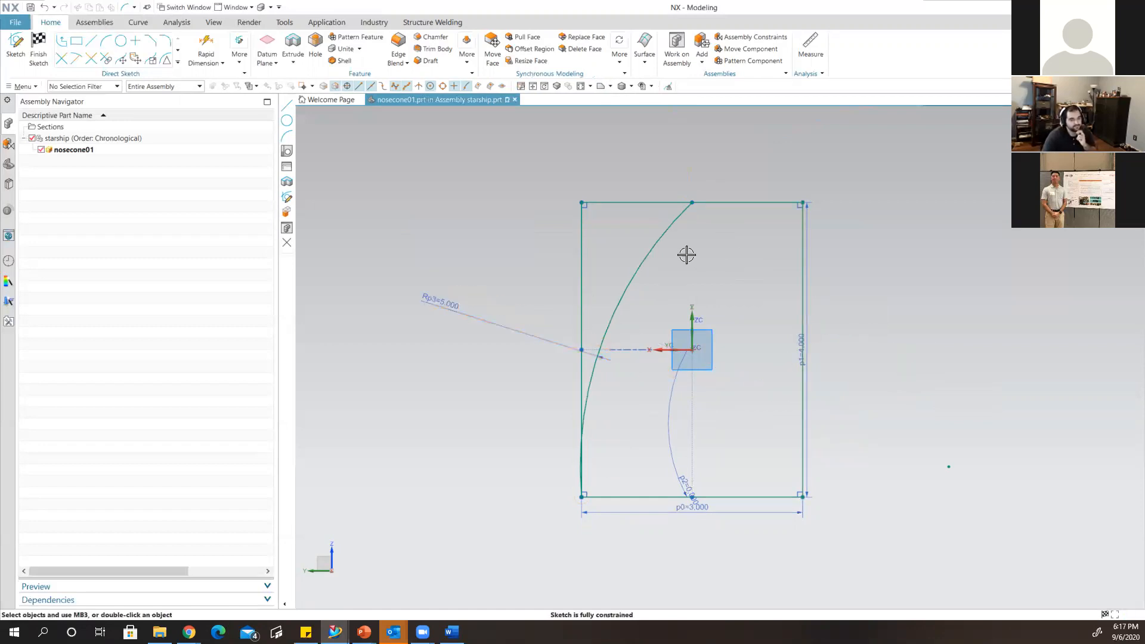
Draw a vertical line about 2.89 long upward from the midpoint of the rectangle's bottom edge.
{"action": "left_click", "coordinate": [87, 42]}
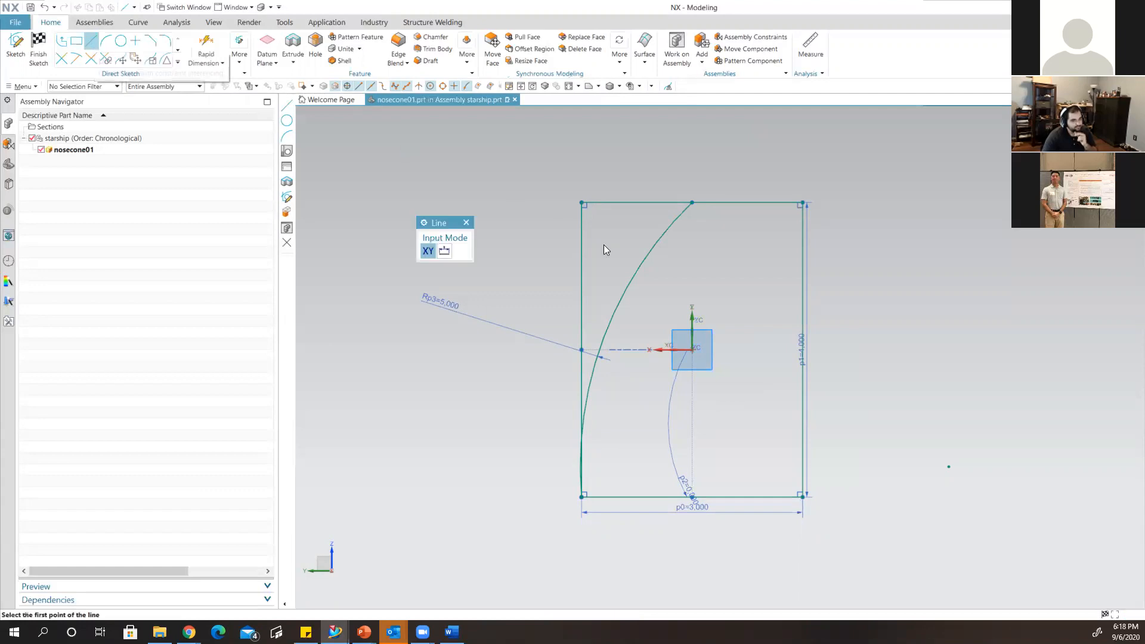
{"action": "scroll", "coordinate": [709, 494], "scroll_direction": "down", "scroll_amount": 1}
{"action": "scroll", "coordinate": [709, 494], "scroll_direction": "up", "scroll_amount": 4}
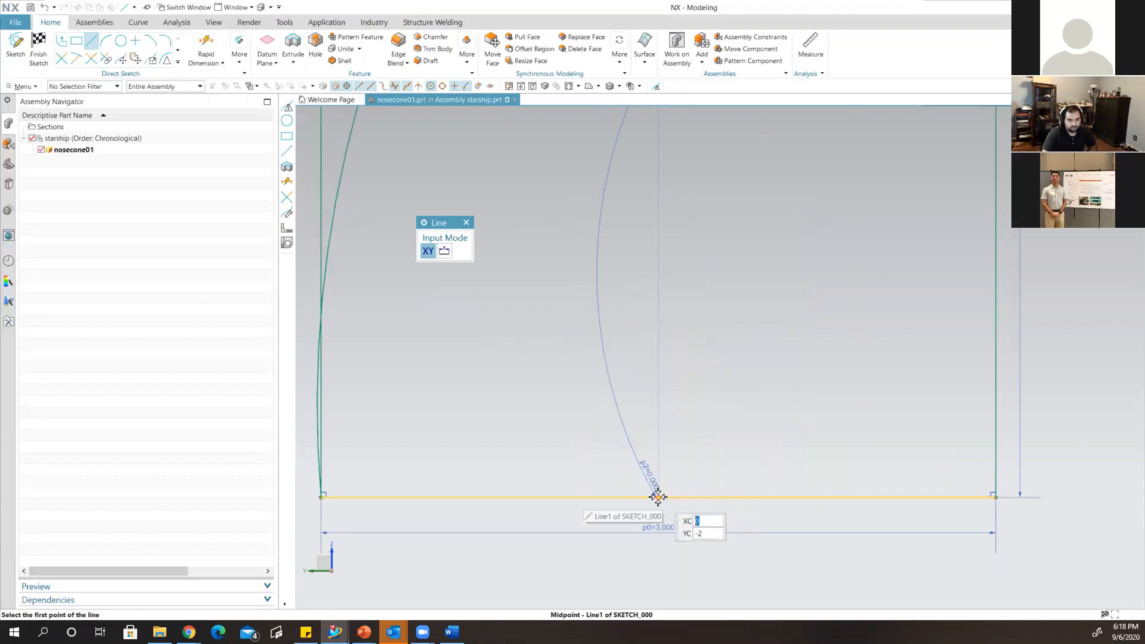
{"action": "left_click", "coordinate": [657, 496]}
{"action": "scroll", "coordinate": [659, 390], "scroll_direction": "down", "scroll_amount": 3}
{"action": "middle_click_drag", "start_coordinate": [663, 352], "coordinate": [662, 474], "text": "shift"}
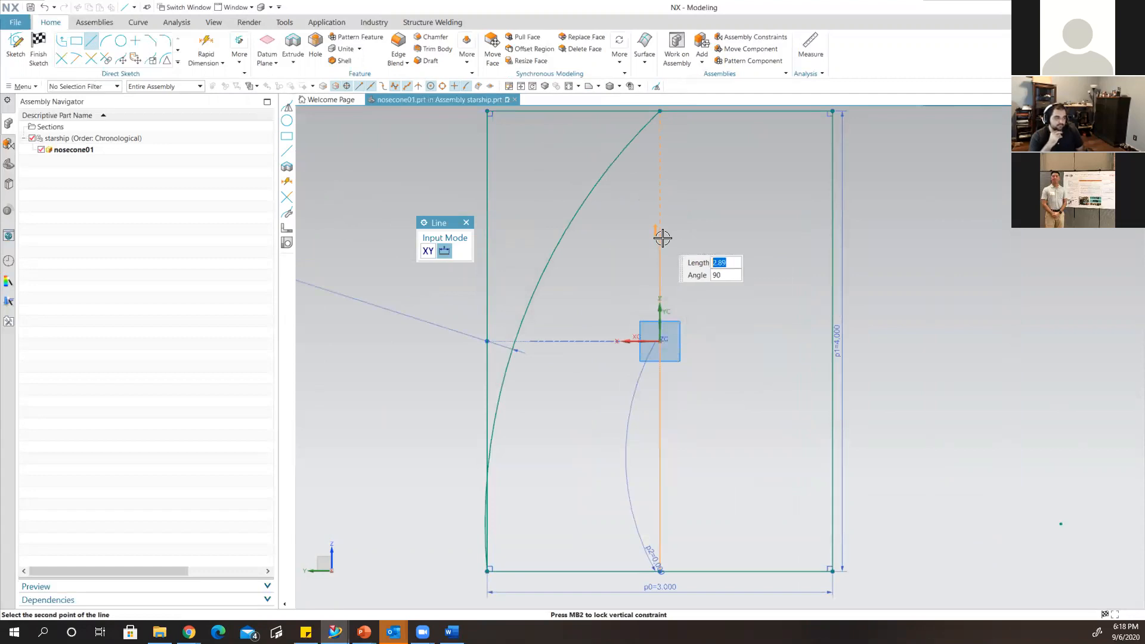
{"action": "left_click", "coordinate": [659, 239]}
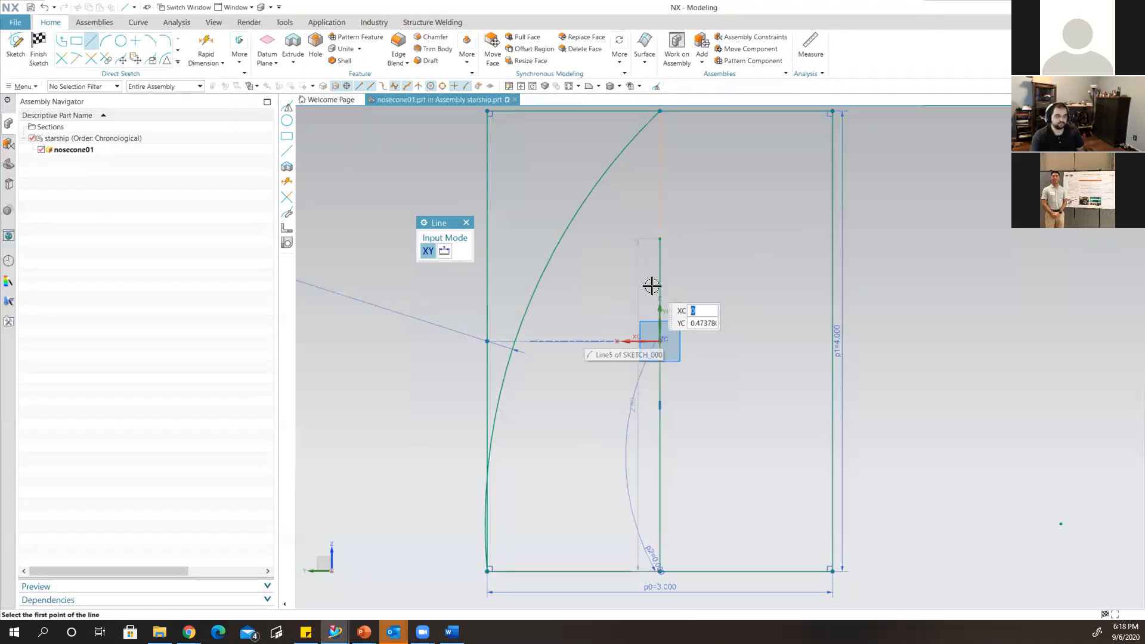
Extend the vertical line's upper endpoint to the midpoint of the rectangle's top edge, where the arc ends.
{"action": "scroll", "coordinate": [658, 279], "scroll_direction": "down", "scroll_amount": 1}
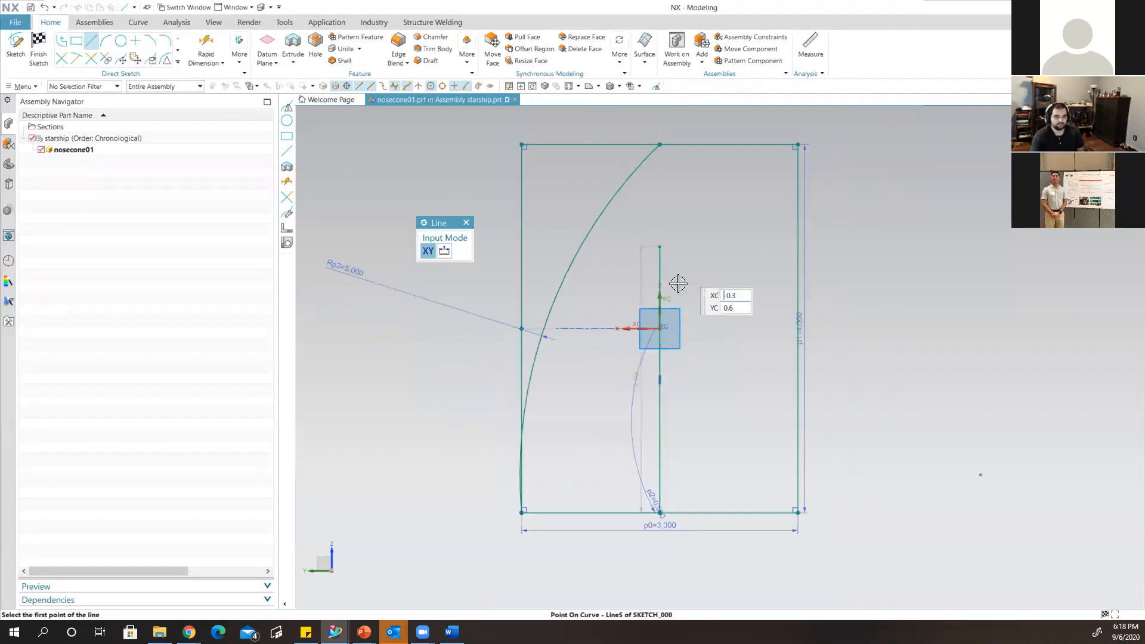
{"action": "scroll", "coordinate": [674, 285], "scroll_direction": "down", "scroll_amount": 2}
{"action": "scroll", "coordinate": [672, 287], "scroll_direction": "up", "scroll_amount": 3}
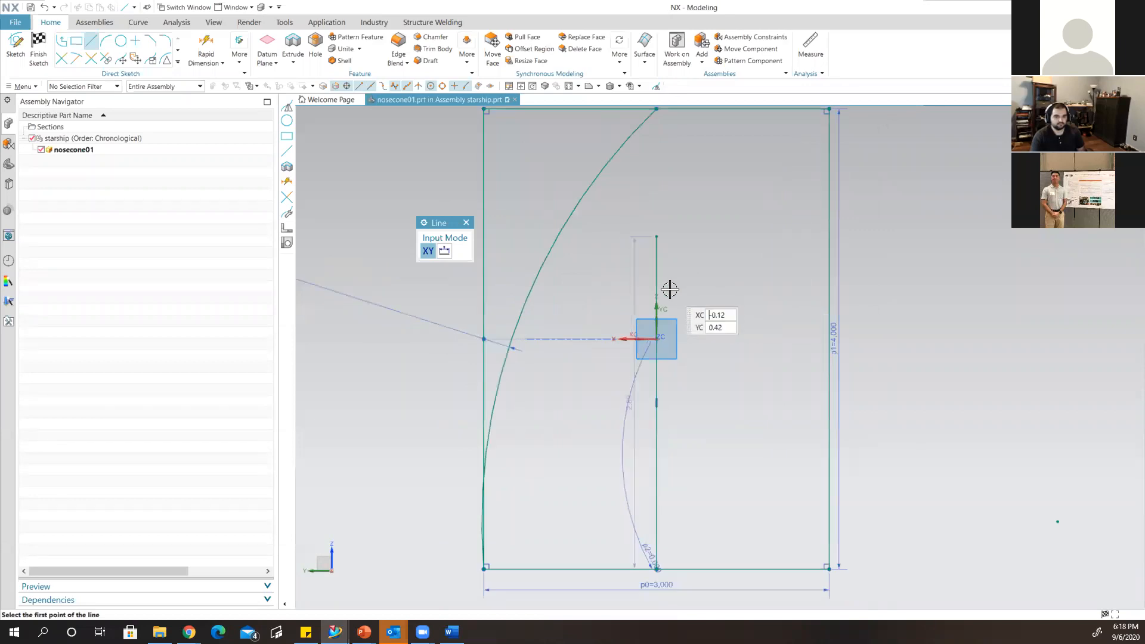
{"action": "middle_click_drag", "start_coordinate": [666, 288], "coordinate": [687, 383], "text": "shift"}
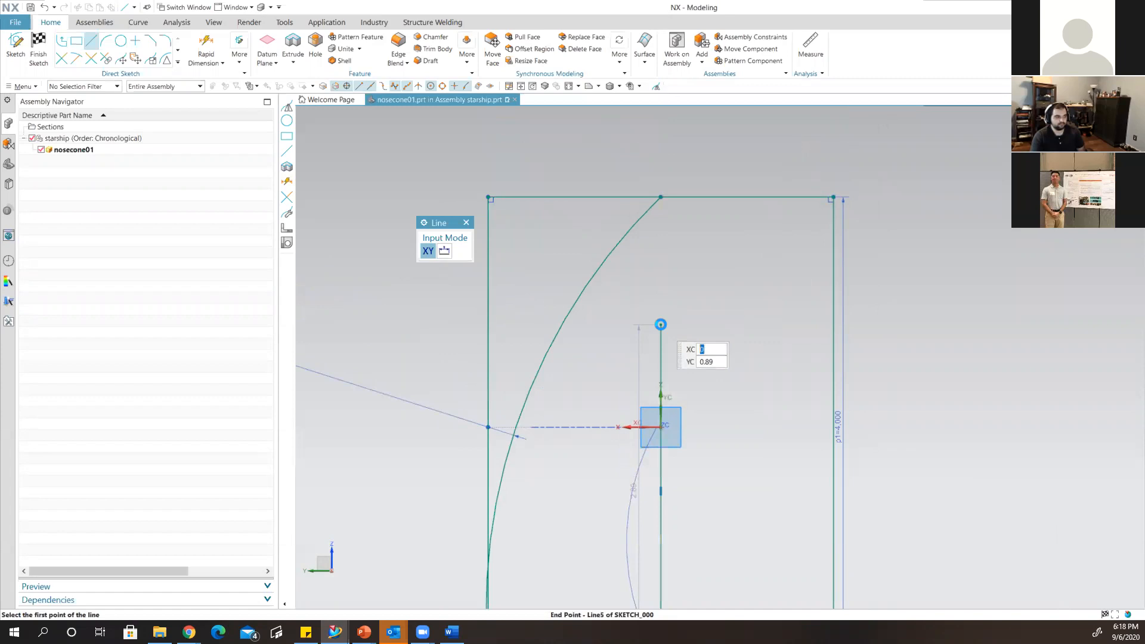
{"action": "key", "text": "Escape"}
{"action": "left_click_drag", "start_coordinate": [659, 322], "coordinate": [660, 198]}
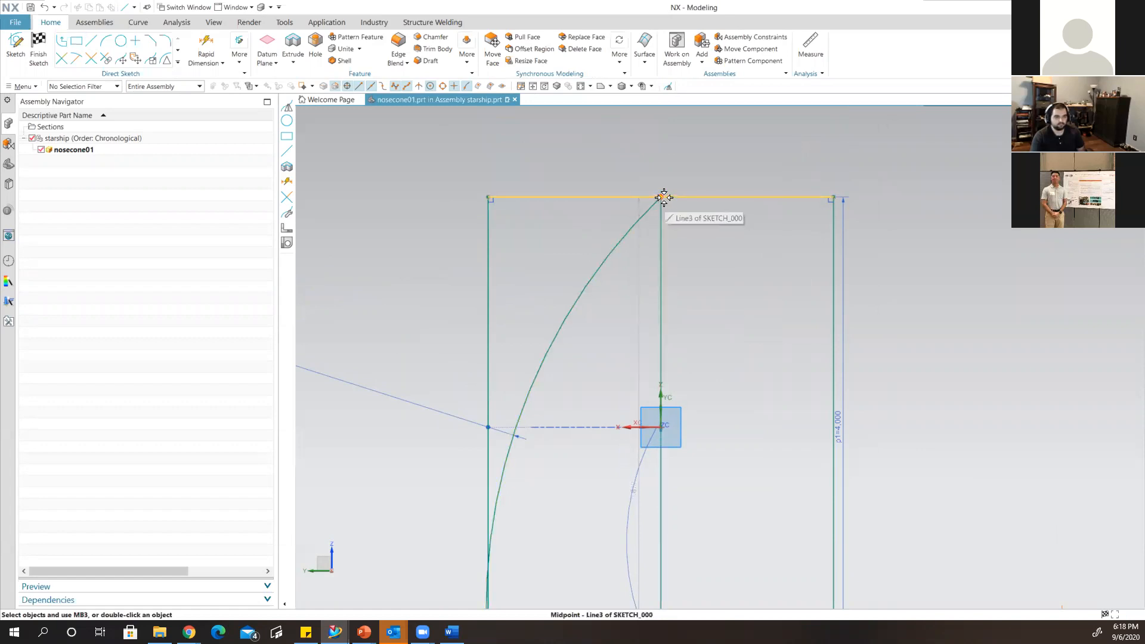
Trim the rectangle's top edge left of the arc's end and its left edge above the arc's crossing.
{"action": "left_click_drag", "start_coordinate": [661, 196], "coordinate": [661, 195]}
{"action": "scroll", "coordinate": [713, 284], "scroll_direction": "down", "scroll_amount": 4}
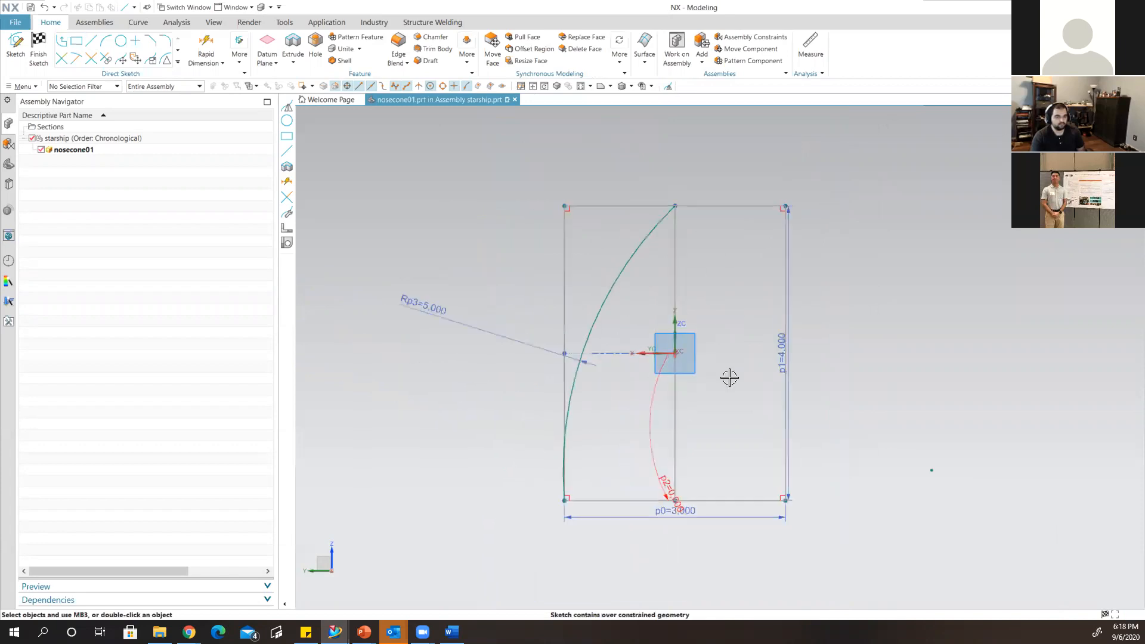
{"action": "scroll", "coordinate": [728, 377], "scroll_direction": "up", "scroll_amount": 2}
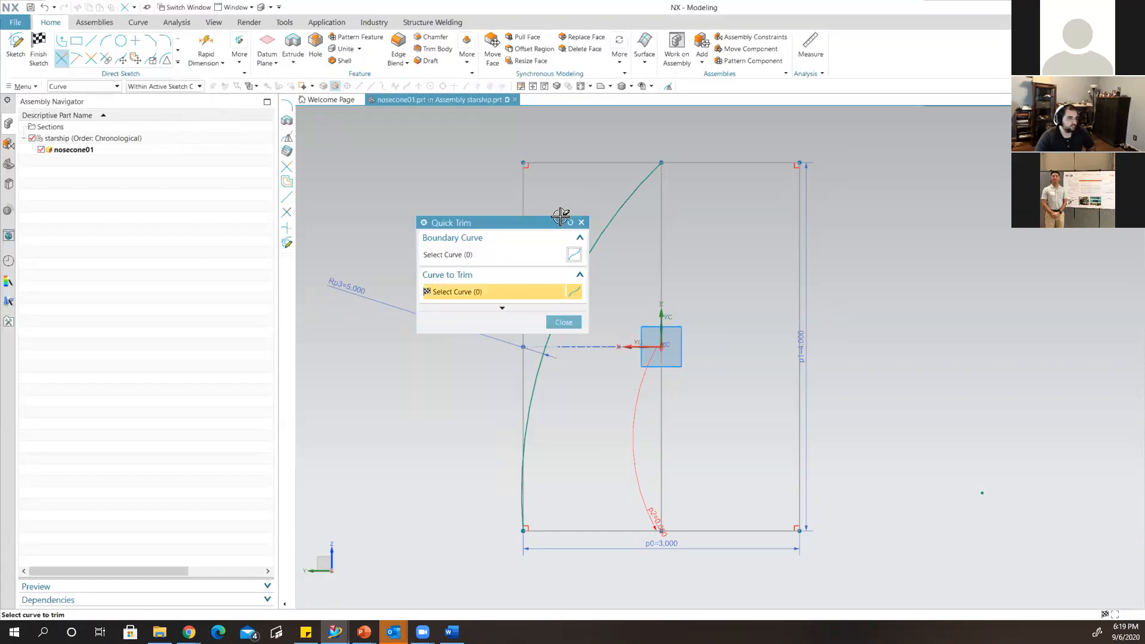
{"action": "left_click_drag", "start_coordinate": [526, 220], "coordinate": [438, 157]}
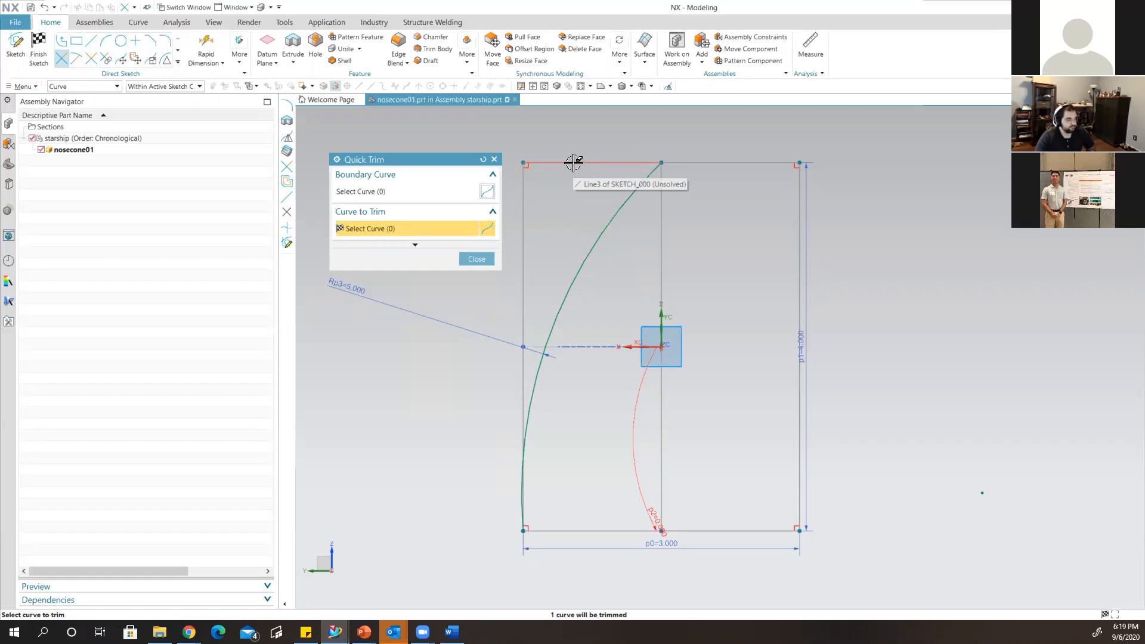
{"action": "left_click", "coordinate": [573, 163]}
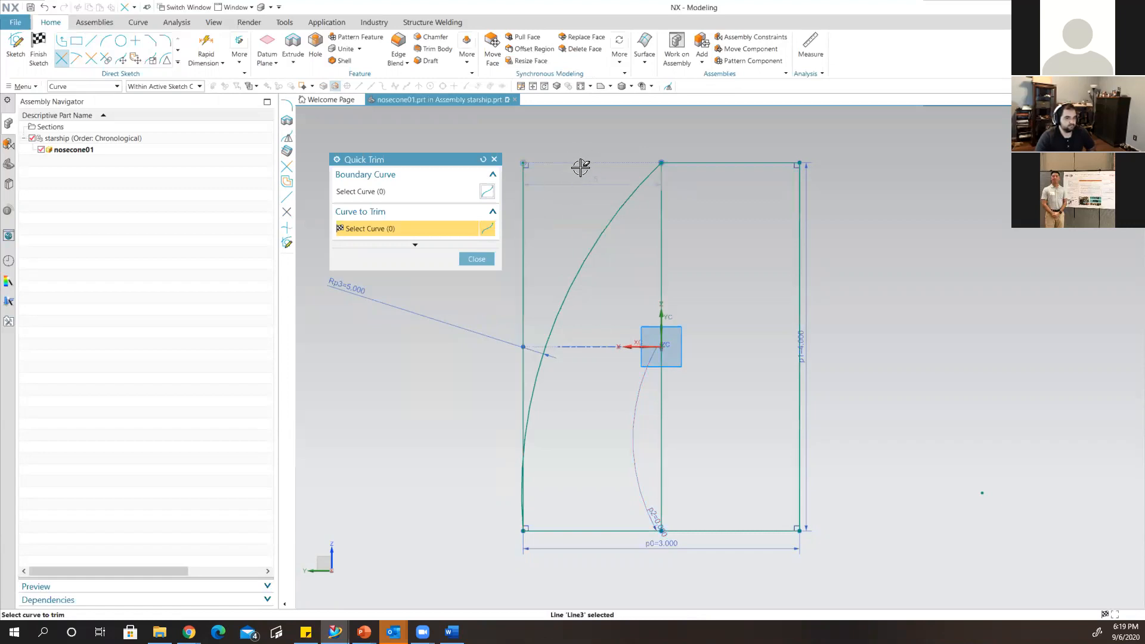
{"action": "left_click", "coordinate": [522, 249]}
{"action": "left_click", "coordinate": [663, 169]}
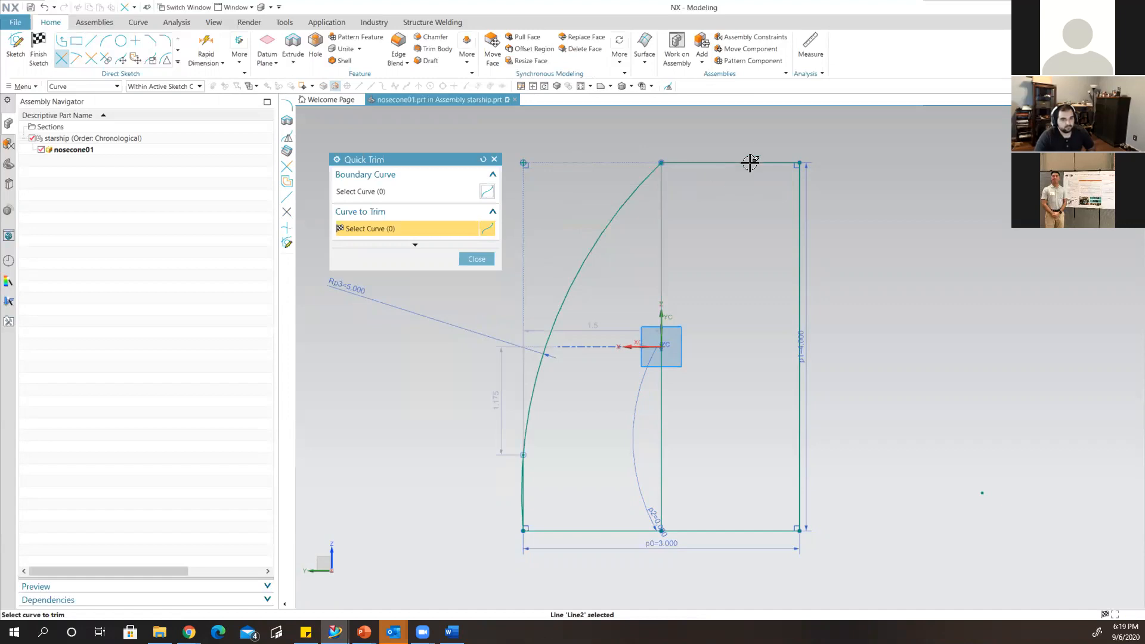
Trim away the rectangle's right half by removing its right edge and the top and bottom edges beyond the centre line.
{"action": "left_click", "coordinate": [742, 162]}
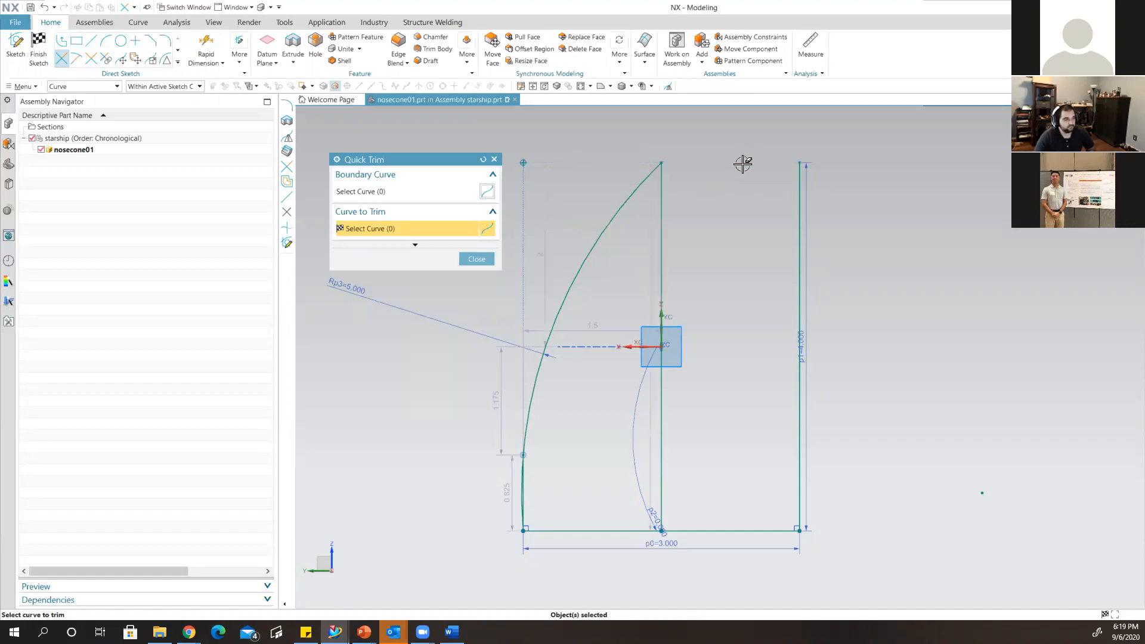
{"action": "left_click", "coordinate": [797, 284]}
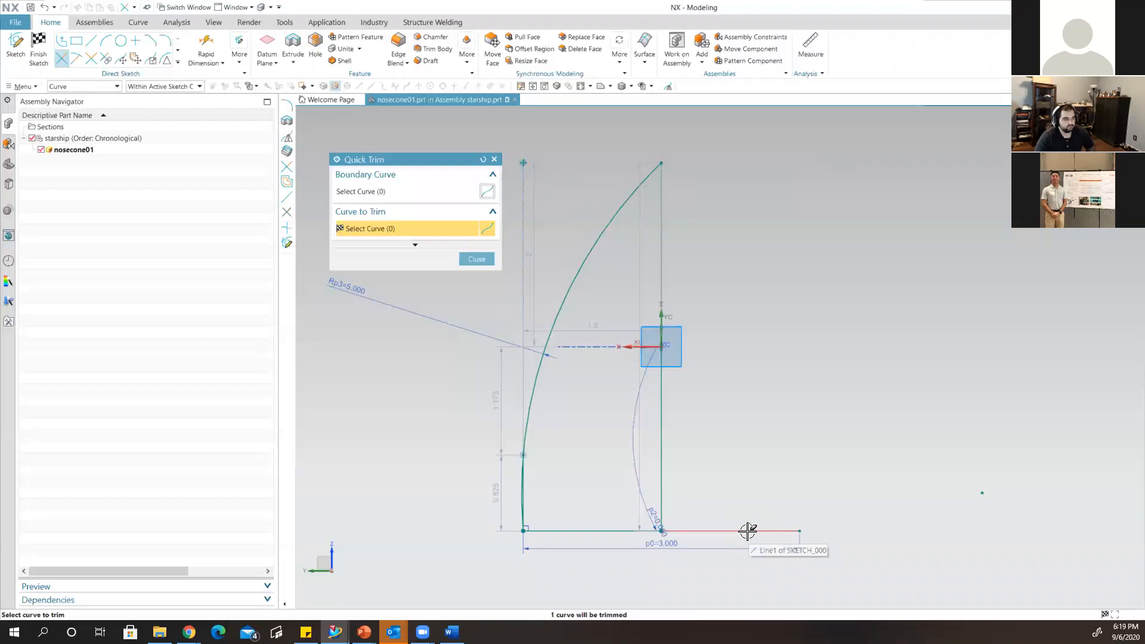
{"action": "left_click", "coordinate": [747, 530]}
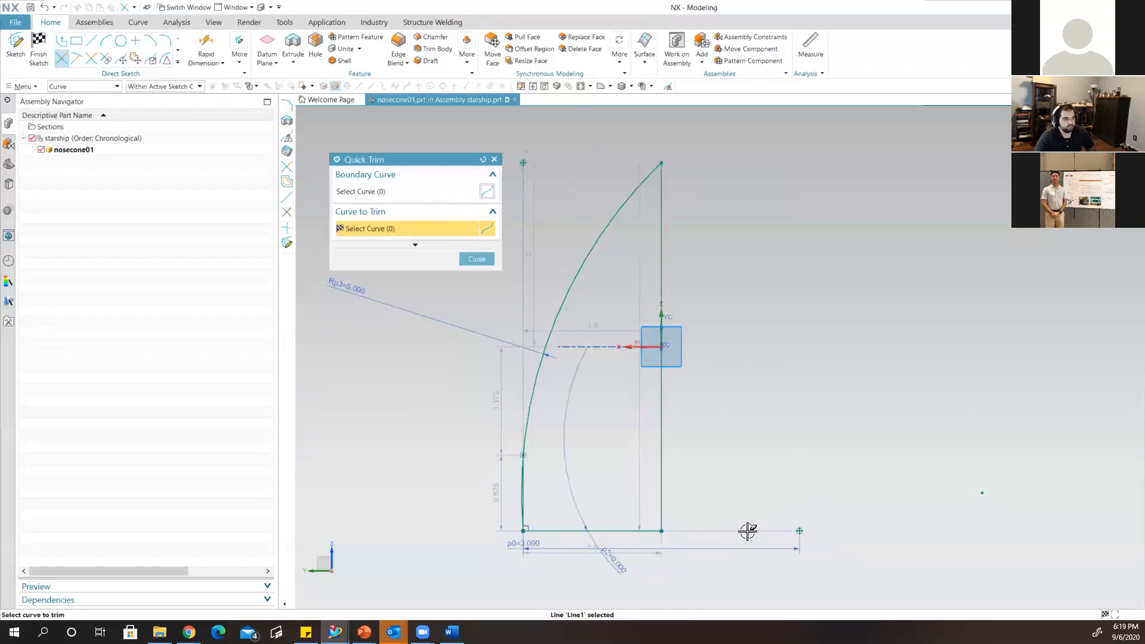
{"action": "left_click", "coordinate": [476, 260]}
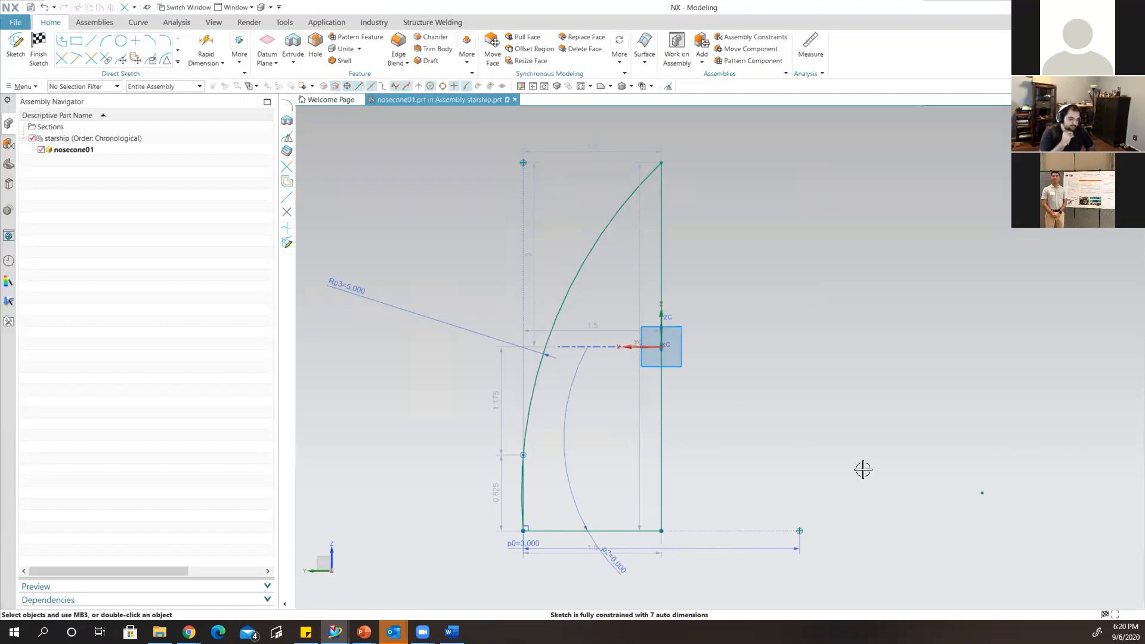
{"action": "mouse_move", "coordinate": [869, 465]}
{"action": "middle_mouse_down", "text": "shift"}
{"action": "mouse_move", "coordinate": [838, 437]}
{"action": "mouse_move", "coordinate": [820, 453]}
{"action": "middle_mouse_up", "text": "shift"}
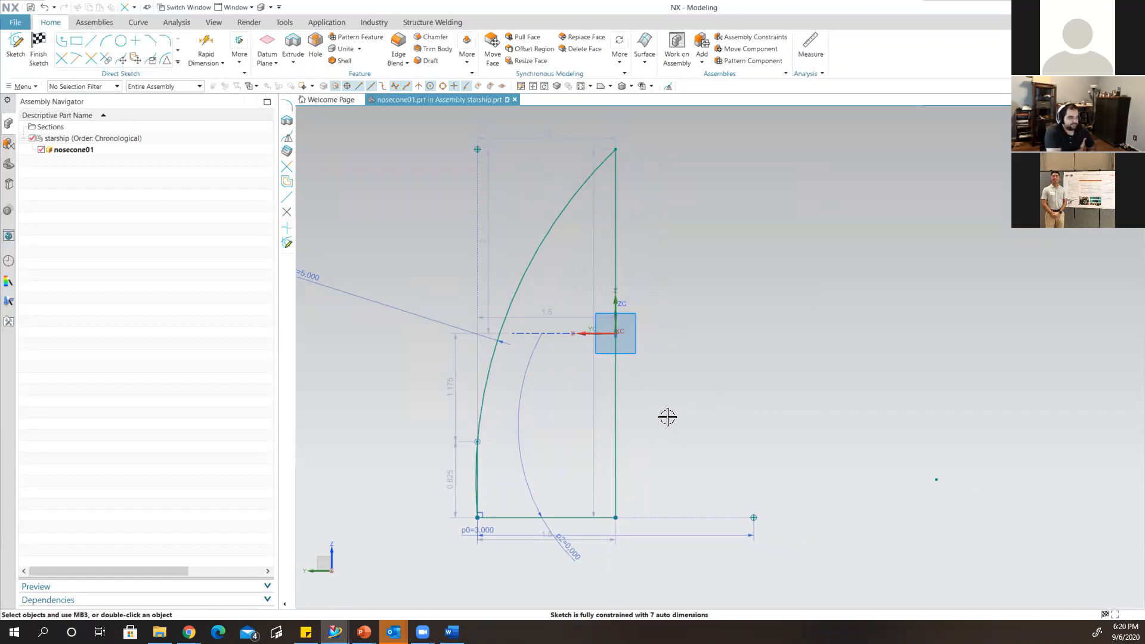
{"action": "middle_click_drag", "start_coordinate": [785, 292], "coordinate": [795, 301], "text": "shift"}
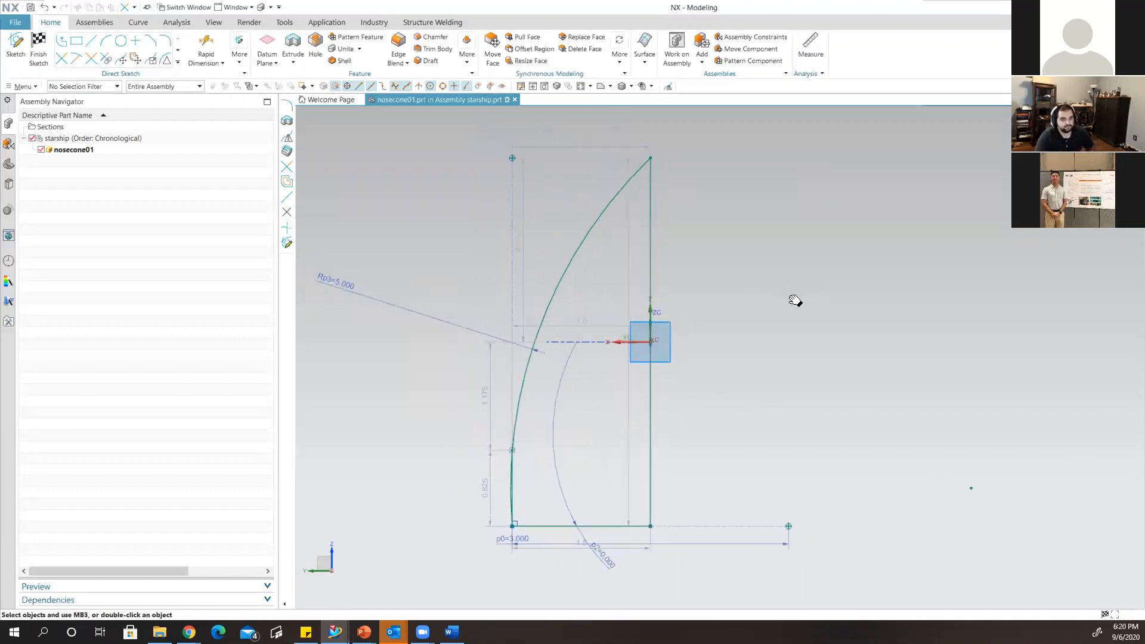
{"action": "scroll", "coordinate": [679, 180], "scroll_direction": "up", "scroll_amount": 4}
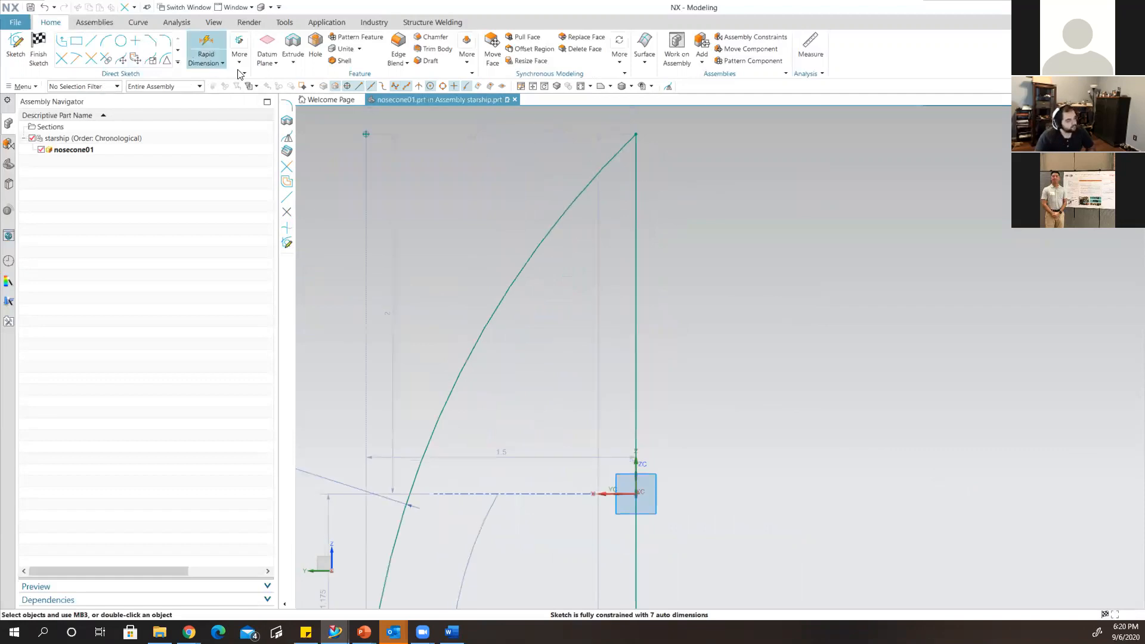
{"action": "left_click", "coordinate": [166, 41]}
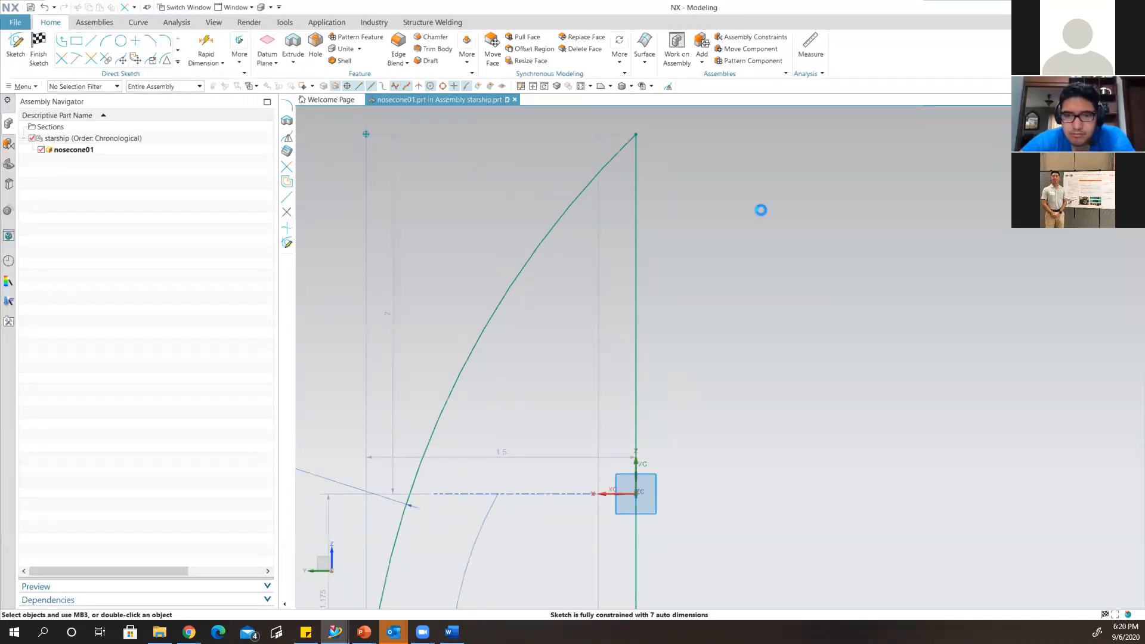
{"action": "scroll", "coordinate": [614, 139], "scroll_direction": "up", "scroll_amount": 5}
{"action": "scroll", "coordinate": [639, 161], "scroll_direction": "down", "scroll_amount": 1}
{"action": "middle_click_drag", "start_coordinate": [680, 182], "coordinate": [694, 310], "text": "shift"}
{"action": "left_click", "coordinate": [623, 246]}
{"action": "left_click", "coordinate": [634, 252]}
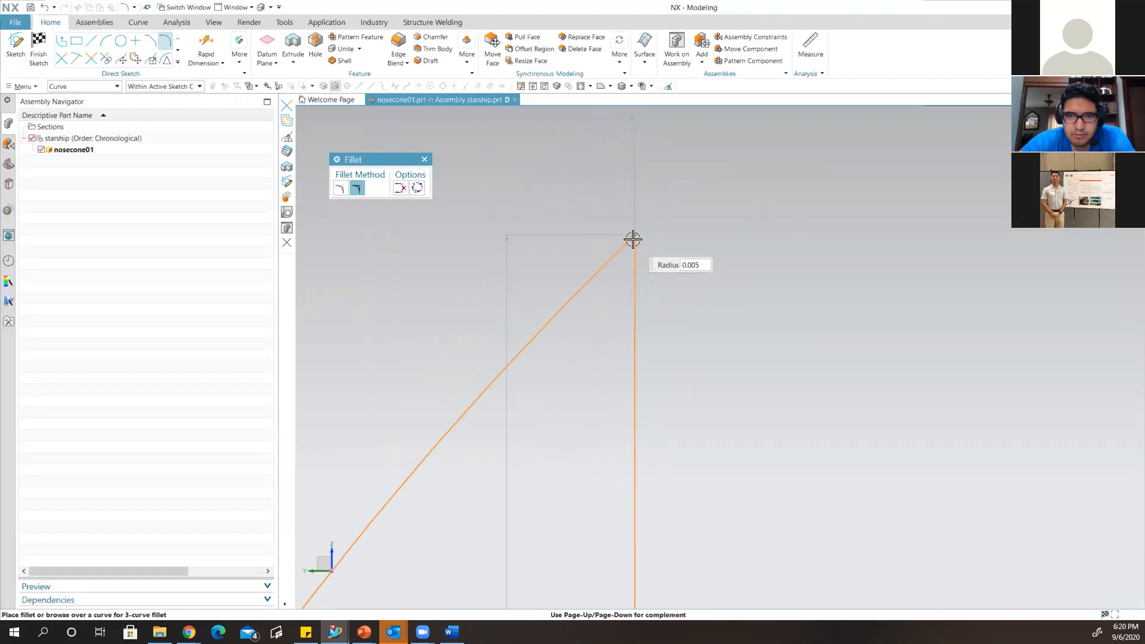
{"action": "scroll", "coordinate": [631, 248], "scroll_direction": "up", "scroll_amount": 4}
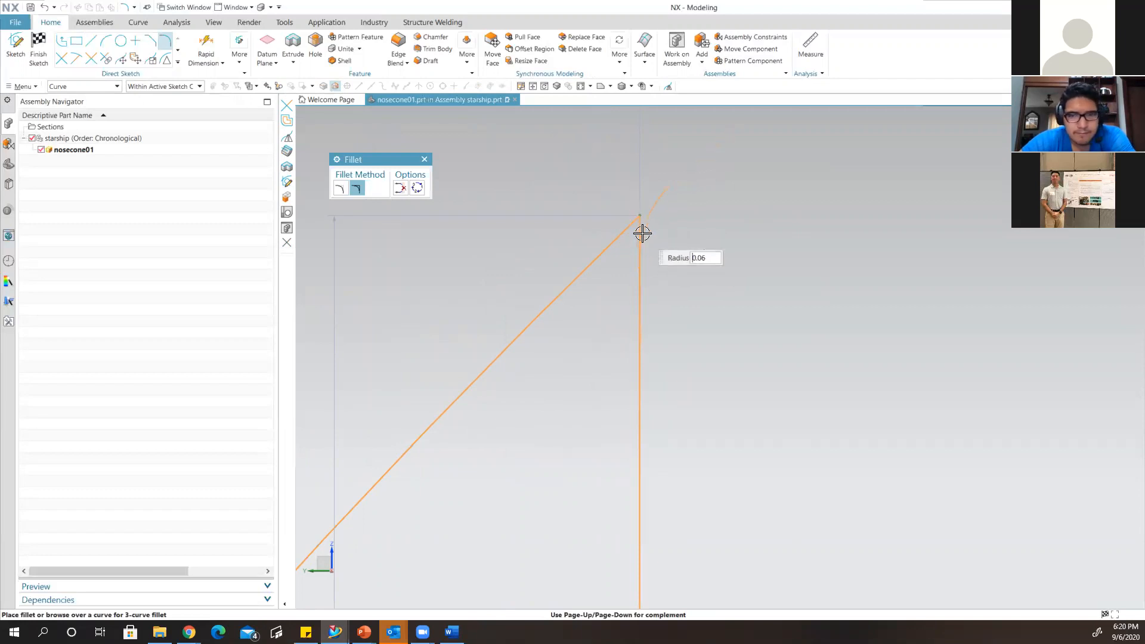
{"action": "key", "text": "Escape"}
{"action": "key", "text": "Escape"}
Examine the nose cone profile up close at its tip and along the lower end of the arc.
{"action": "scroll", "coordinate": [663, 234], "scroll_direction": "down", "scroll_amount": 6}
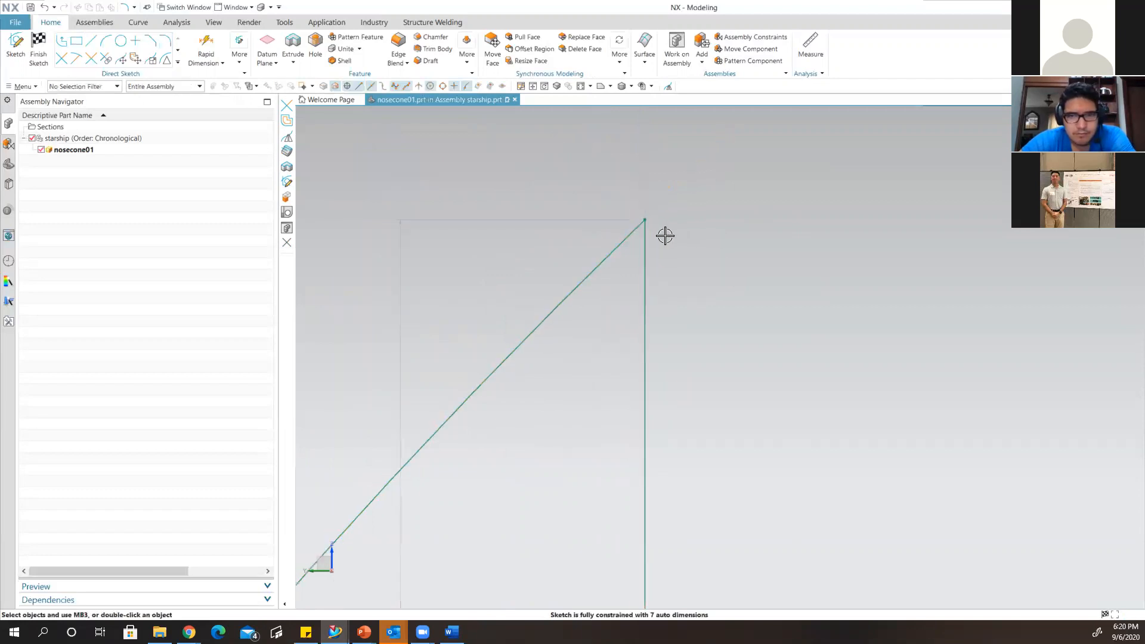
{"action": "scroll", "coordinate": [710, 371], "scroll_direction": "down", "scroll_amount": 4}
{"action": "middle_click_drag", "start_coordinate": [731, 365], "coordinate": [713, 209], "text": "shift"}
{"action": "scroll", "coordinate": [683, 229], "scroll_direction": "up", "scroll_amount": 2}
{"action": "scroll", "coordinate": [721, 360], "scroll_direction": "down", "scroll_amount": 3}
{"action": "scroll", "coordinate": [709, 262], "scroll_direction": "up", "scroll_amount": 3}
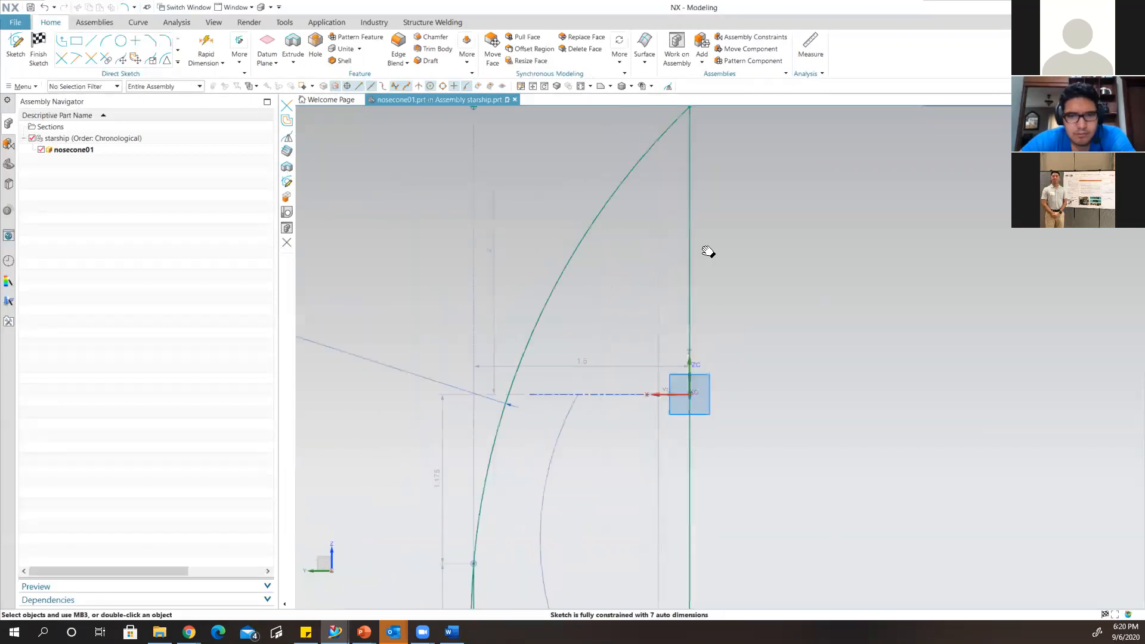
{"action": "scroll", "coordinate": [749, 304], "scroll_direction": "down", "scroll_amount": 2}
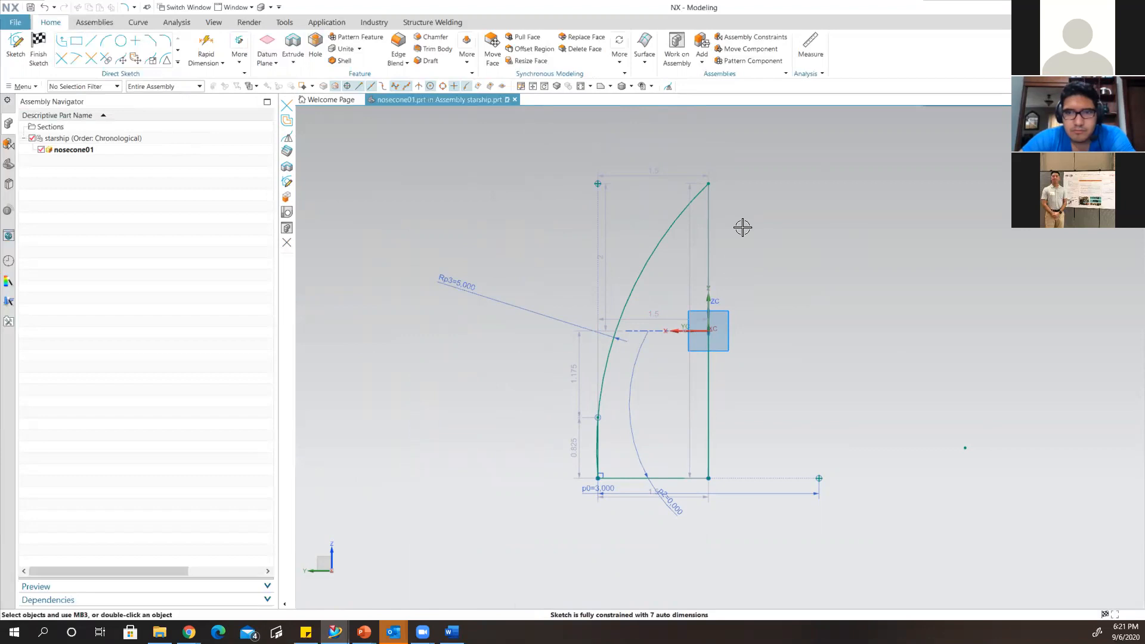
{"action": "scroll", "coordinate": [742, 228], "scroll_direction": "up", "scroll_amount": 2}
{"action": "scroll", "coordinate": [738, 224], "scroll_direction": "up", "scroll_amount": 2}
{"action": "middle_click_drag", "start_coordinate": [743, 253], "coordinate": [664, 324], "text": "shift"}
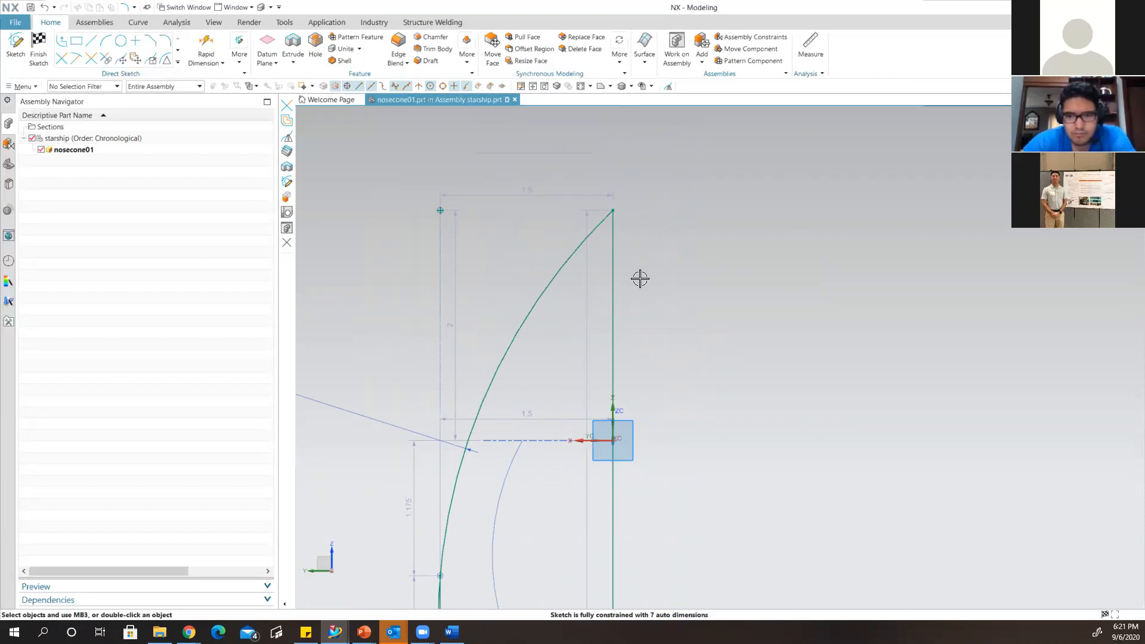
{"action": "scroll", "coordinate": [676, 327], "scroll_direction": "down", "scroll_amount": 3}
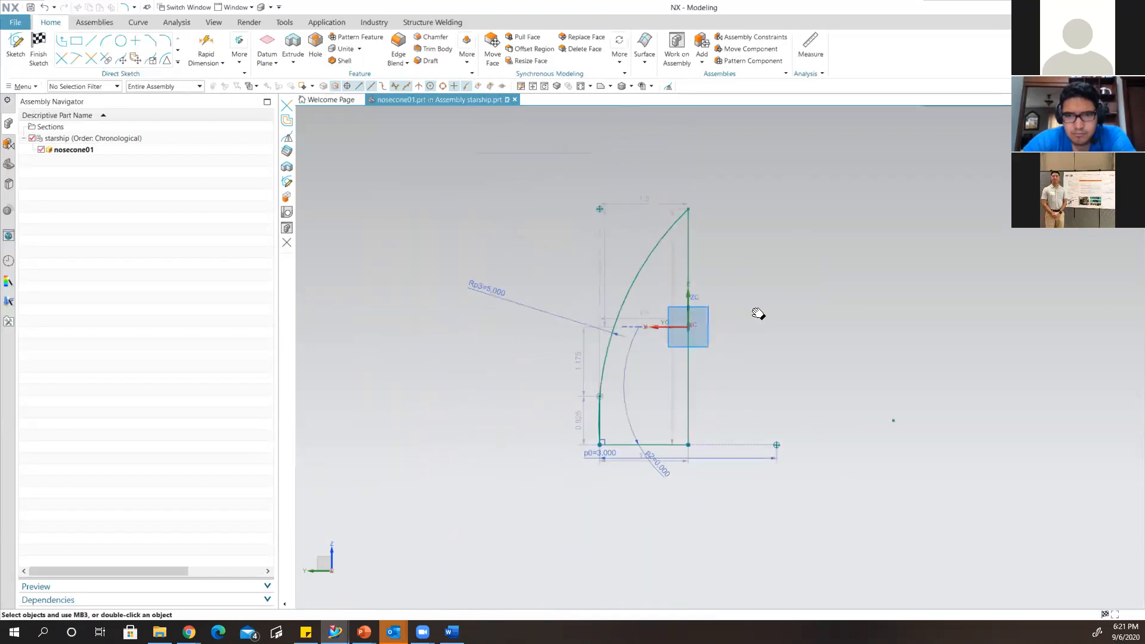
{"action": "middle_click_drag", "start_coordinate": [551, 258], "coordinate": [518, 327], "text": "shift"}
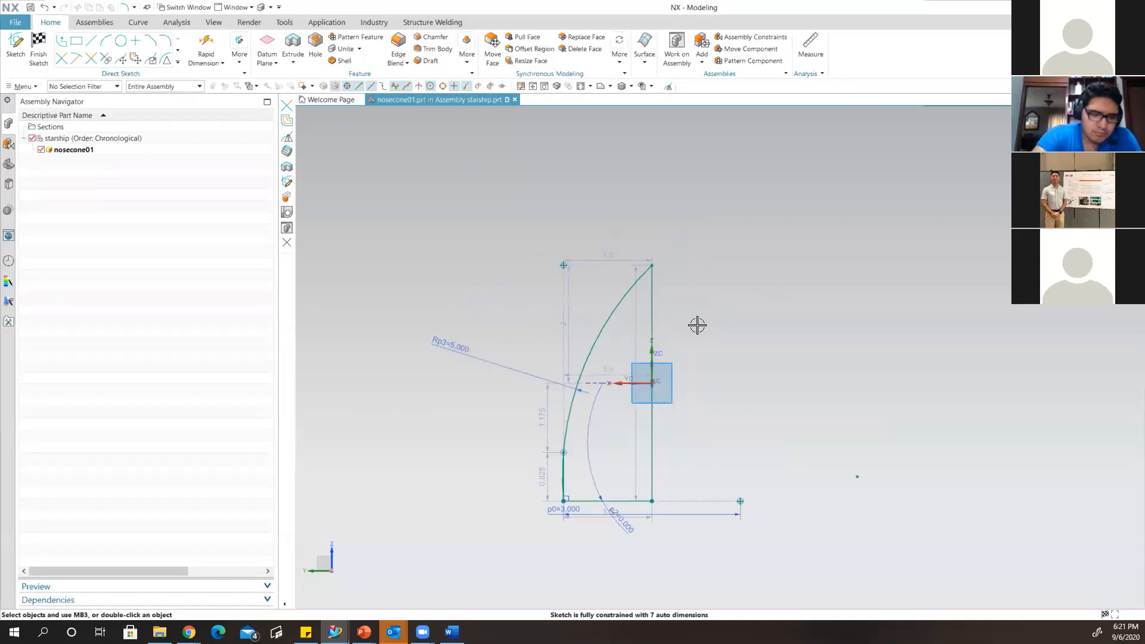
{"action": "scroll", "coordinate": [659, 276], "scroll_direction": "up", "scroll_amount": 5}
{"action": "mouse_move", "coordinate": [622, 180]}
{"action": "middle_mouse_down", "text": "shift"}
{"action": "mouse_move", "coordinate": [820, 360]}
{"action": "mouse_move", "coordinate": [659, 215]}
{"action": "middle_mouse_up", "text": "shift"}
{"action": "scroll", "coordinate": [784, 326], "scroll_direction": "up", "scroll_amount": 4}
{"action": "scroll", "coordinate": [784, 327], "scroll_direction": "down", "scroll_amount": 4}
{"action": "scroll", "coordinate": [784, 411], "scroll_direction": "down", "scroll_amount": 5}
{"action": "mouse_move", "coordinate": [744, 389]}
{"action": "middle_mouse_down", "text": "shift"}
{"action": "mouse_move", "coordinate": [833, 324]}
{"action": "mouse_move", "coordinate": [859, 246]}
{"action": "middle_mouse_up", "text": "shift"}
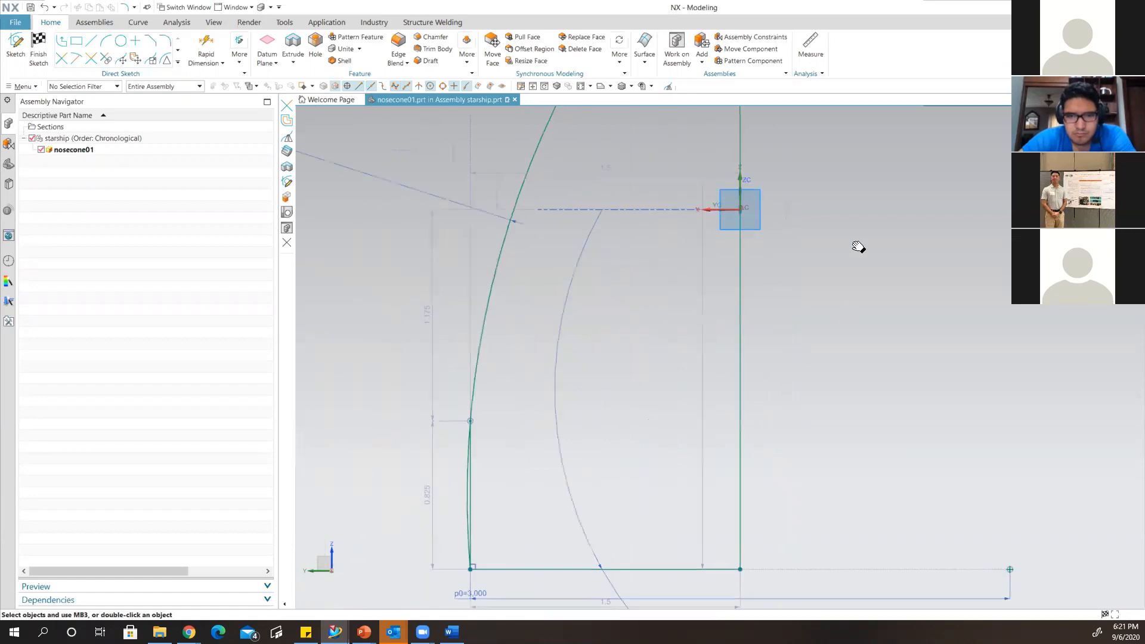
{"action": "scroll", "coordinate": [475, 465], "scroll_direction": "up", "scroll_amount": 5}
{"action": "mouse_move", "coordinate": [529, 447]}
{"action": "middle_mouse_down", "text": "shift"}
{"action": "mouse_move", "coordinate": [578, 414]}
{"action": "mouse_move", "coordinate": [605, 354]}
{"action": "mouse_move", "coordinate": [588, 309]}
{"action": "mouse_move", "coordinate": [597, 255]}
{"action": "mouse_move", "coordinate": [595, 294]}
{"action": "middle_mouse_up", "text": "shift"}
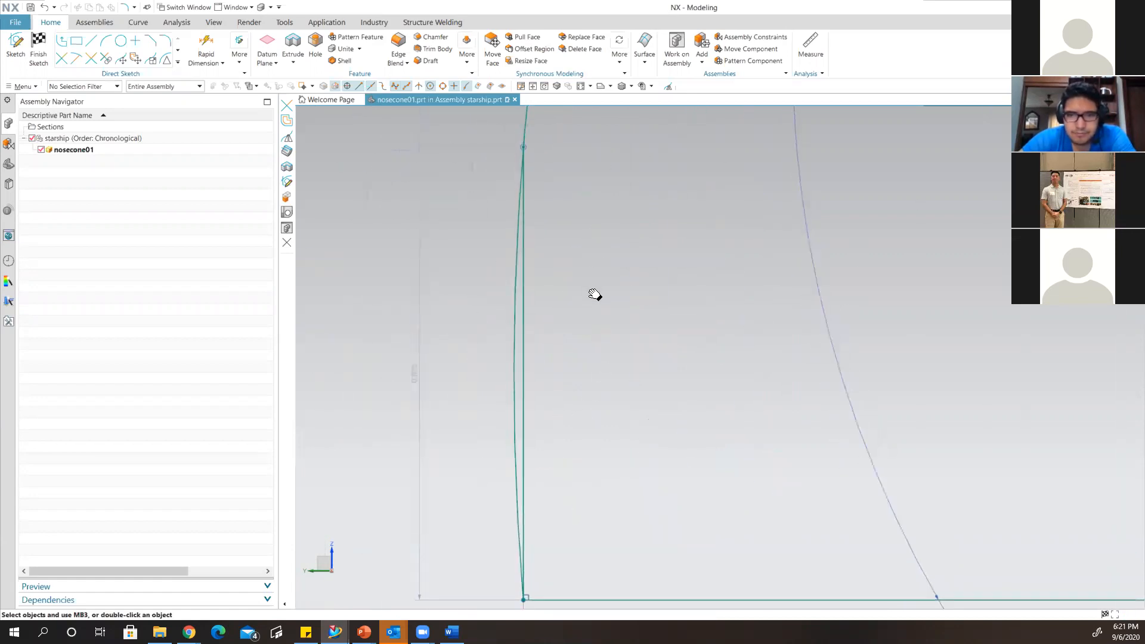
{"action": "mouse_move", "coordinate": [666, 327]}
{"action": "middle_mouse_down", "text": "shift"}
{"action": "mouse_move", "coordinate": [672, 288]}
{"action": "mouse_move", "coordinate": [588, 285]}
{"action": "middle_mouse_up", "text": "shift"}
{"action": "middle_click_drag", "start_coordinate": [750, 444], "coordinate": [751, 501], "text": "shift"}
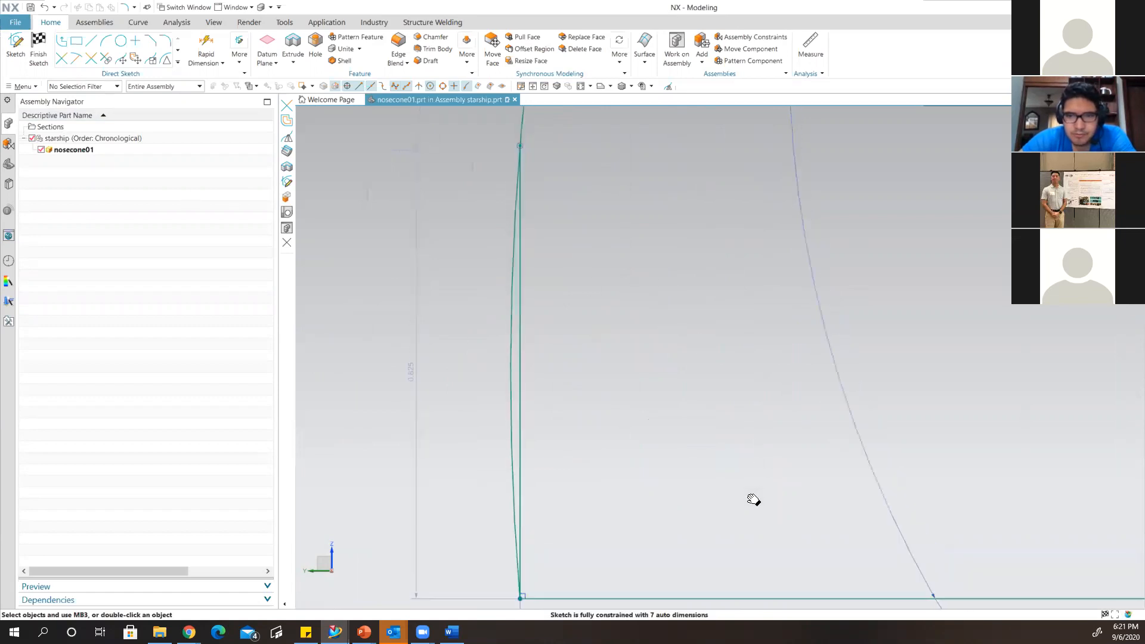
Trim away the short remaining piece of the rectangle's left edge beside the arc's lower end.
{"action": "left_click", "coordinate": [62, 59]}
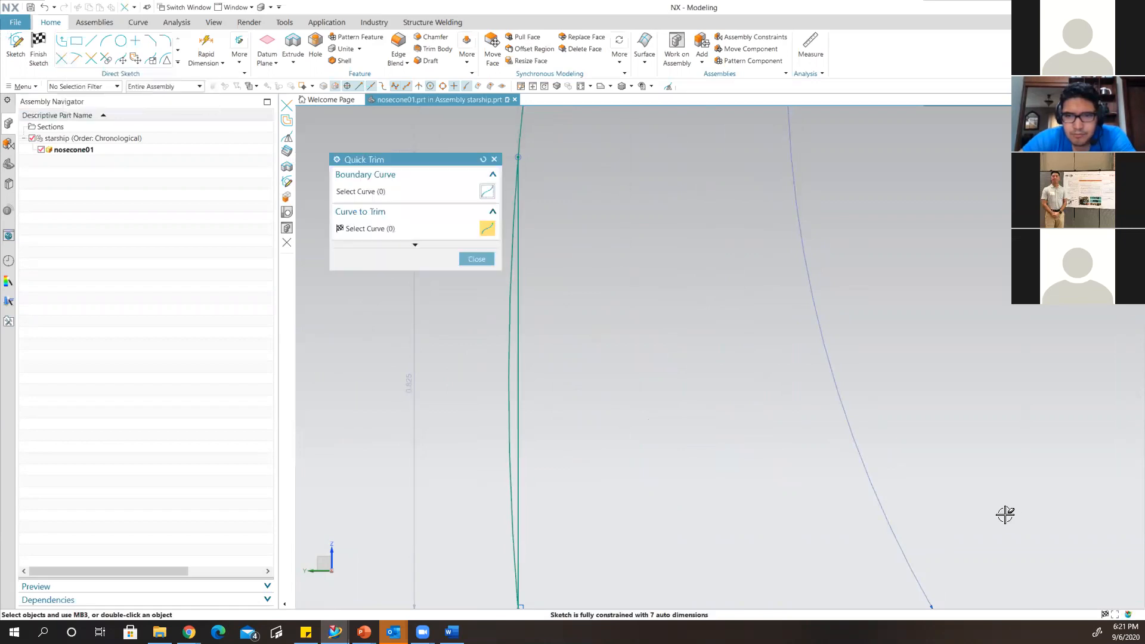
{"action": "scroll", "coordinate": [583, 331], "scroll_direction": "down", "scroll_amount": 3}
{"action": "mouse_move", "coordinate": [629, 357]}
{"action": "middle_mouse_down", "text": "shift"}
{"action": "mouse_move", "coordinate": [619, 347]}
{"action": "mouse_move", "coordinate": [621, 361]}
{"action": "middle_mouse_up", "text": "shift"}
{"action": "scroll", "coordinate": [590, 340], "scroll_direction": "up", "scroll_amount": 2}
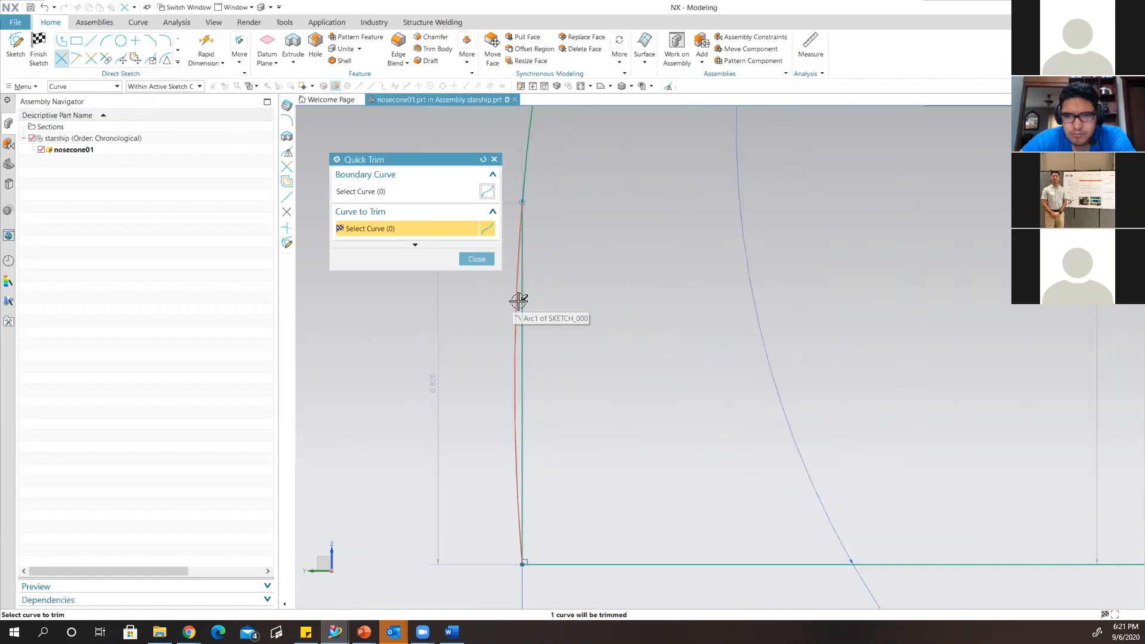
{"action": "scroll", "coordinate": [520, 324], "scroll_direction": "up", "scroll_amount": 2}
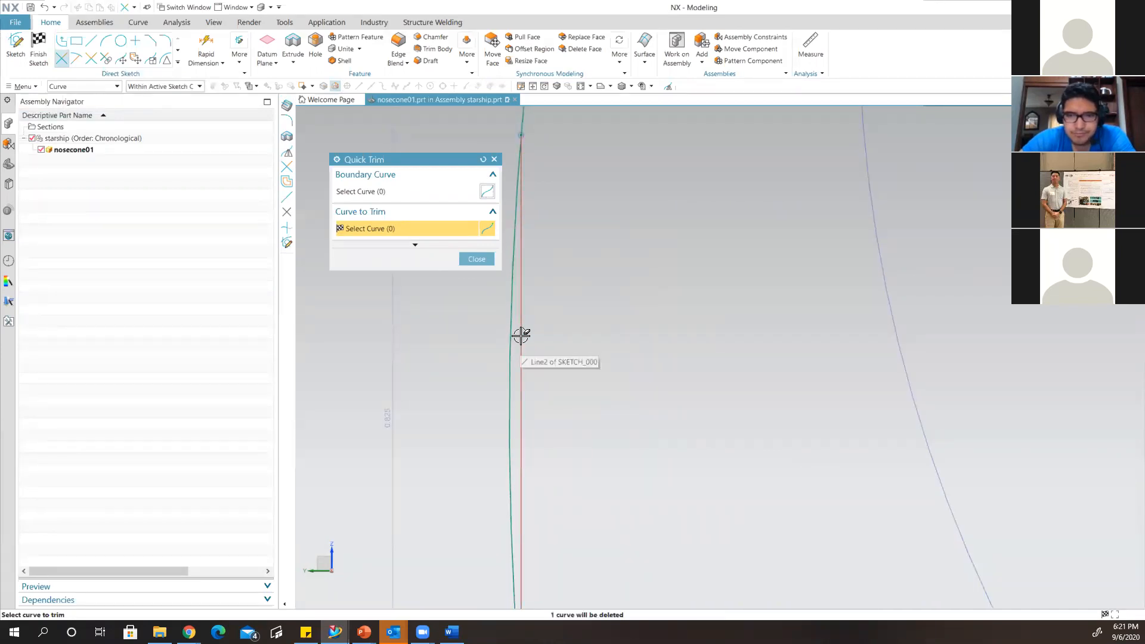
{"action": "scroll", "coordinate": [521, 335], "scroll_direction": "up", "scroll_amount": 2}
{"action": "middle_click", "coordinate": [522, 335]}
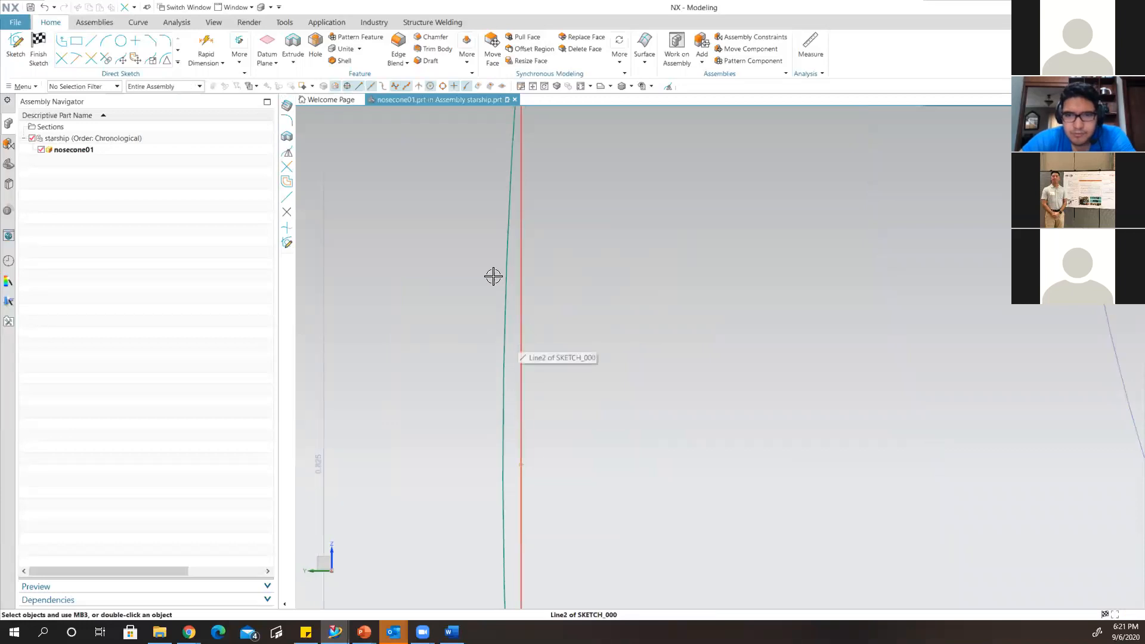
{"action": "left_click", "coordinate": [61, 58]}
{"action": "left_click", "coordinate": [520, 381]}
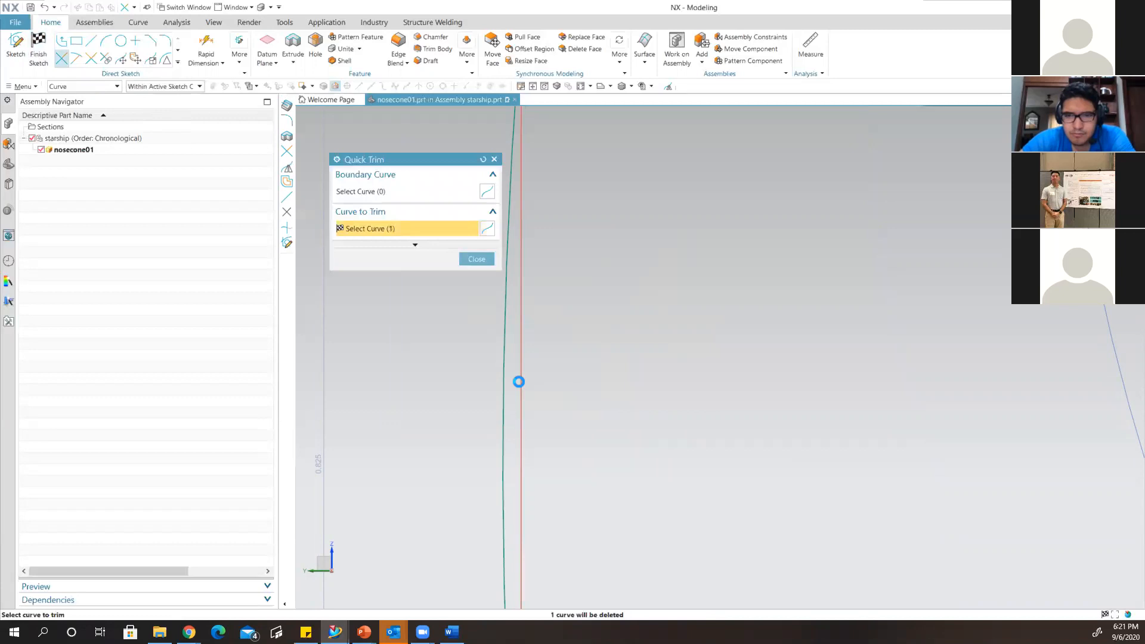
{"action": "left_click", "coordinate": [472, 259]}
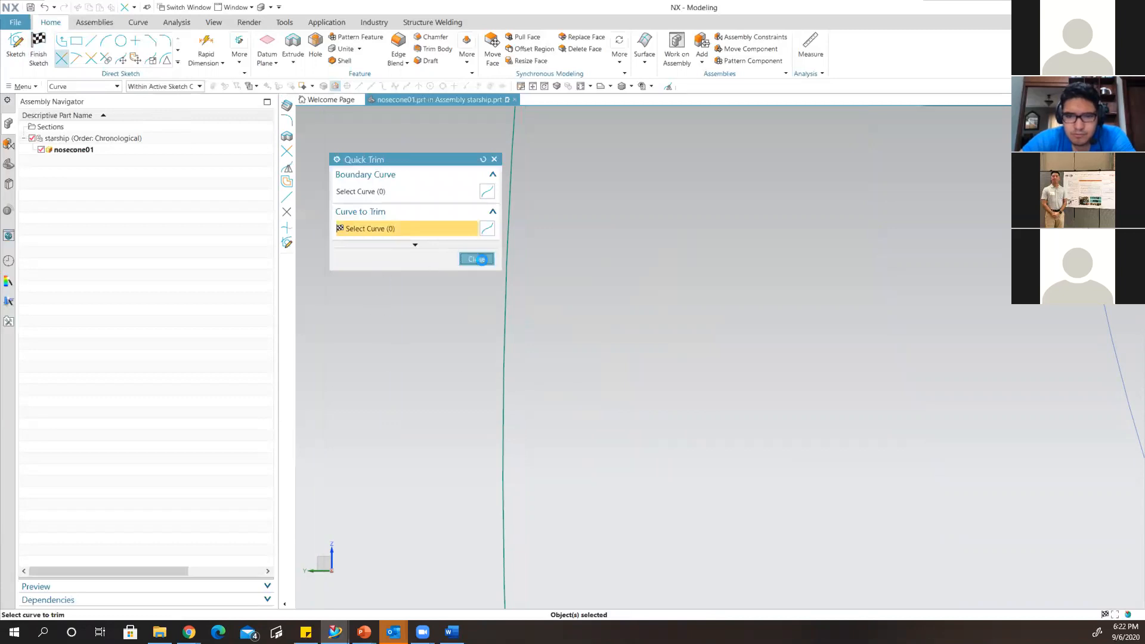
Revolve the trimmed nose cone profile from 0 to 360 degrees about its vertical centre line as a new body.
{"action": "scroll", "coordinate": [619, 329], "scroll_direction": "down", "scroll_amount": 4}
{"action": "scroll", "coordinate": [644, 365], "scroll_direction": "down", "scroll_amount": 5}
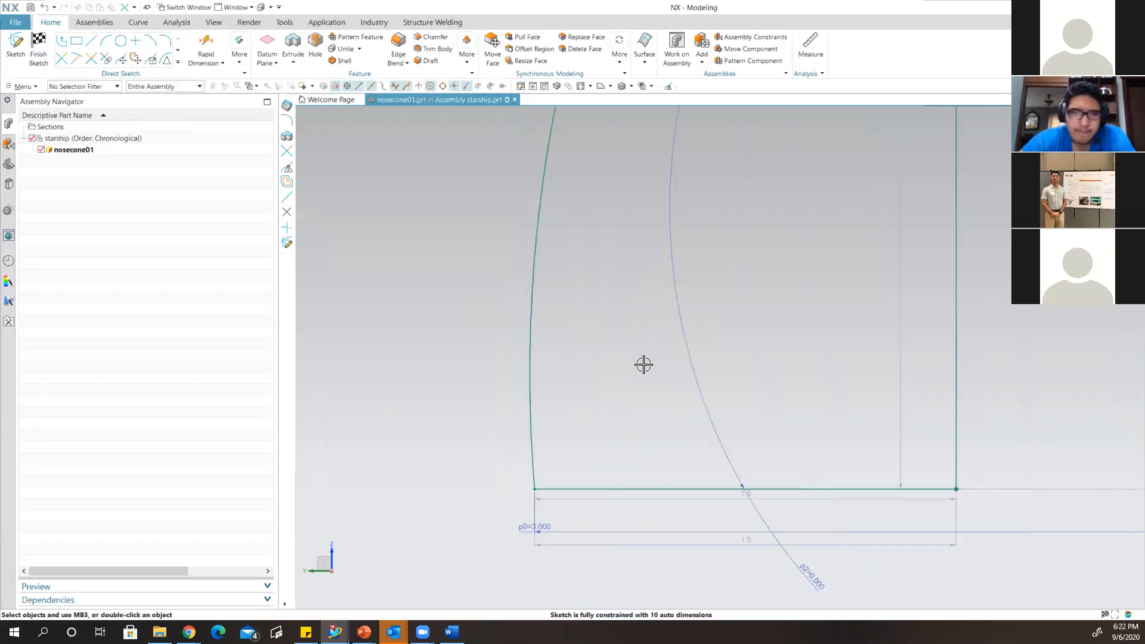
{"action": "scroll", "coordinate": [631, 387], "scroll_direction": "down", "scroll_amount": 2}
{"action": "middle_click_drag", "start_coordinate": [629, 411], "coordinate": [583, 519], "text": "shift"}
{"action": "scroll", "coordinate": [678, 406], "scroll_direction": "down", "scroll_amount": 1}
{"action": "mouse_move", "coordinate": [821, 418]}
{"action": "middle_mouse_down", "text": "shift"}
{"action": "mouse_move", "coordinate": [820, 400]}
{"action": "mouse_move", "coordinate": [759, 412]}
{"action": "middle_mouse_up", "text": "shift"}
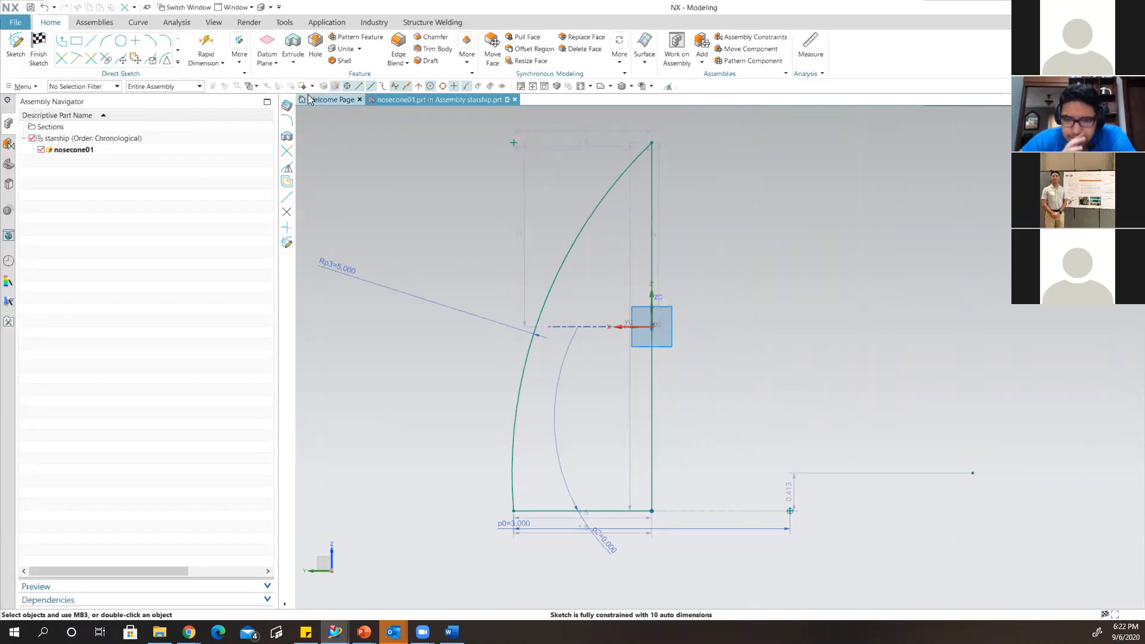
{"action": "left_click", "coordinate": [292, 67]}
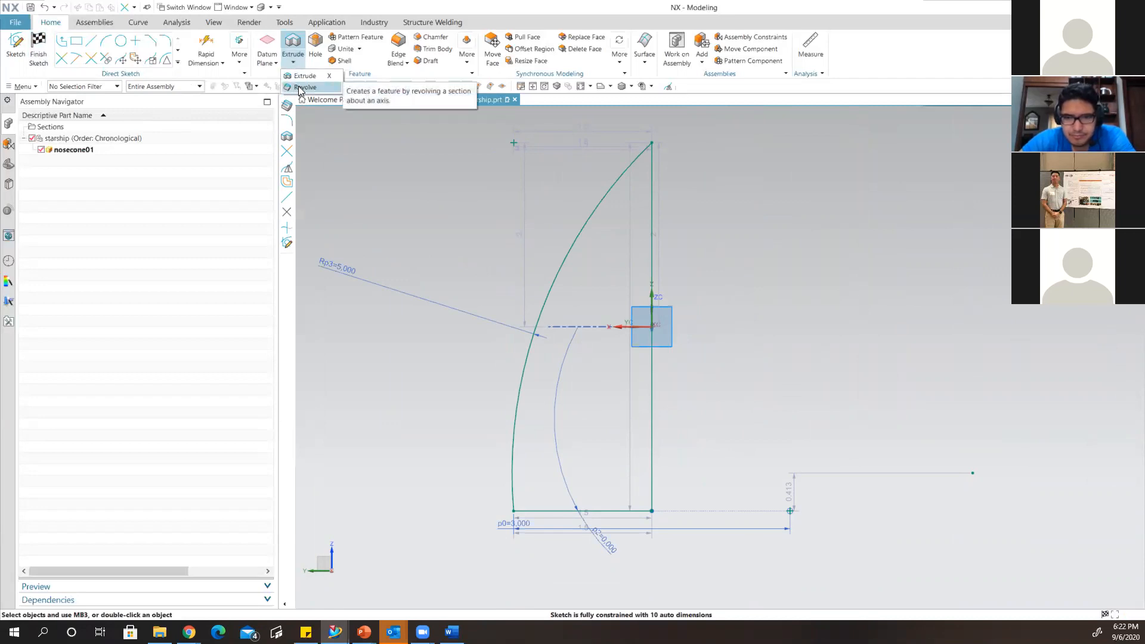
{"action": "left_click", "coordinate": [304, 88]}
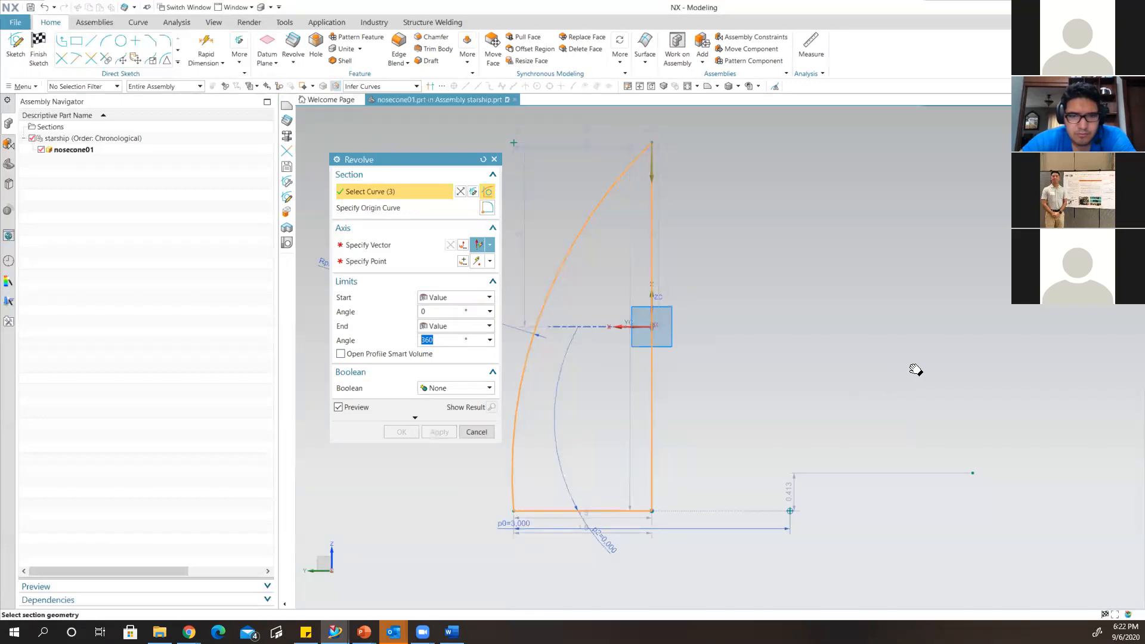
{"action": "middle_click_drag", "start_coordinate": [845, 380], "coordinate": [918, 370], "text": "shift"}
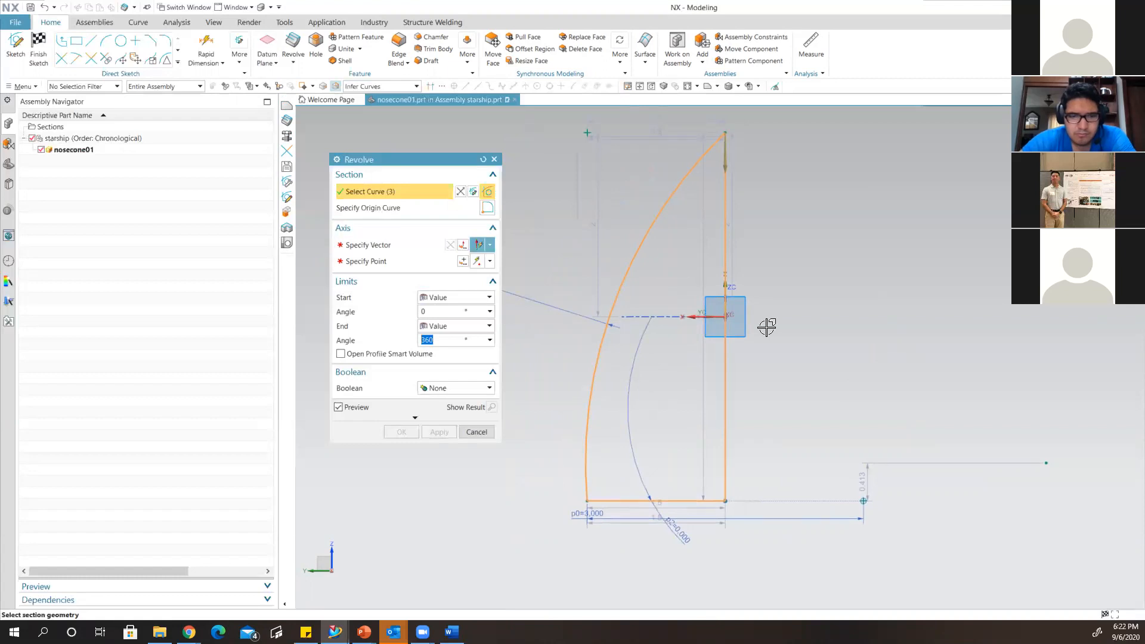
{"action": "left_click", "coordinate": [374, 244]}
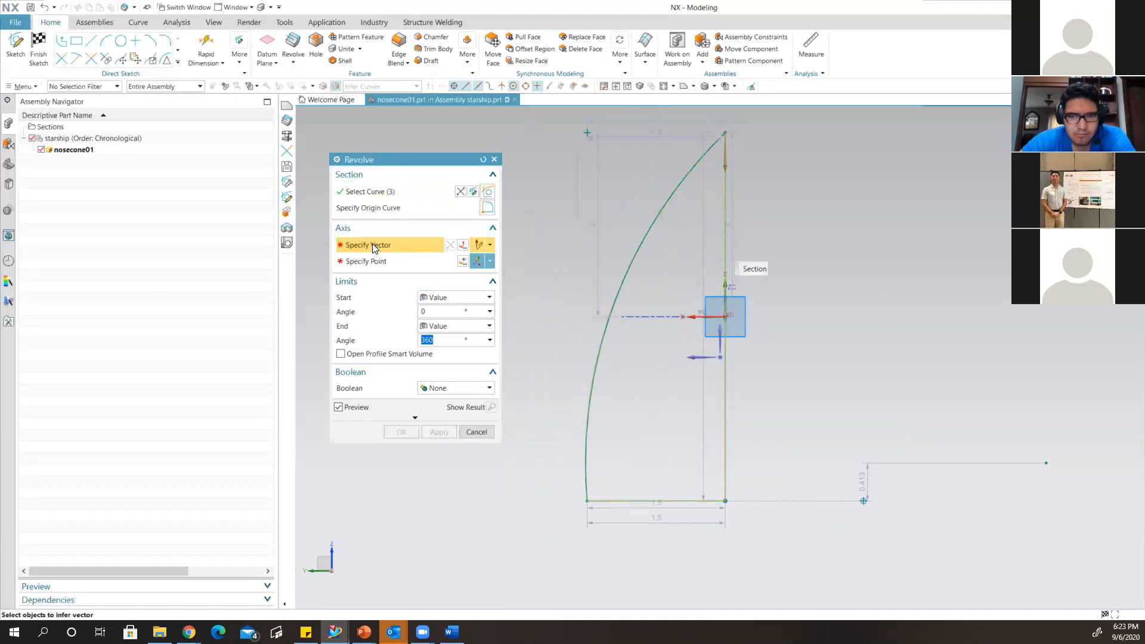
{"action": "left_click", "coordinate": [721, 393]}
{"action": "middle_click_drag", "start_coordinate": [734, 380], "coordinate": [800, 399]}
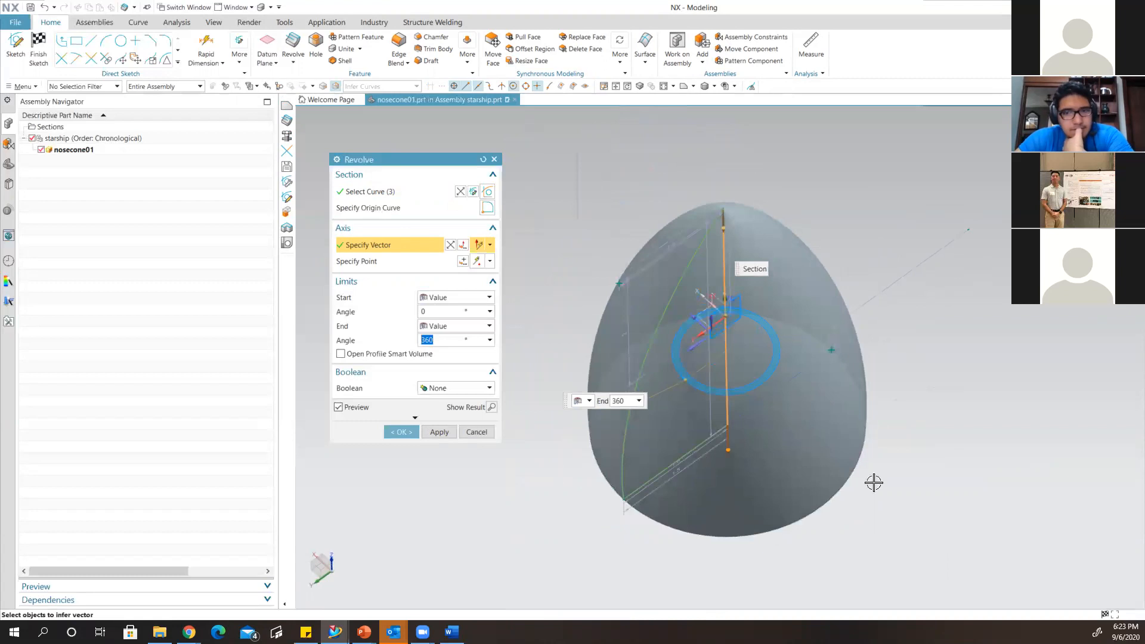
{"action": "middle_click_drag", "start_coordinate": [793, 410], "coordinate": [684, 376]}
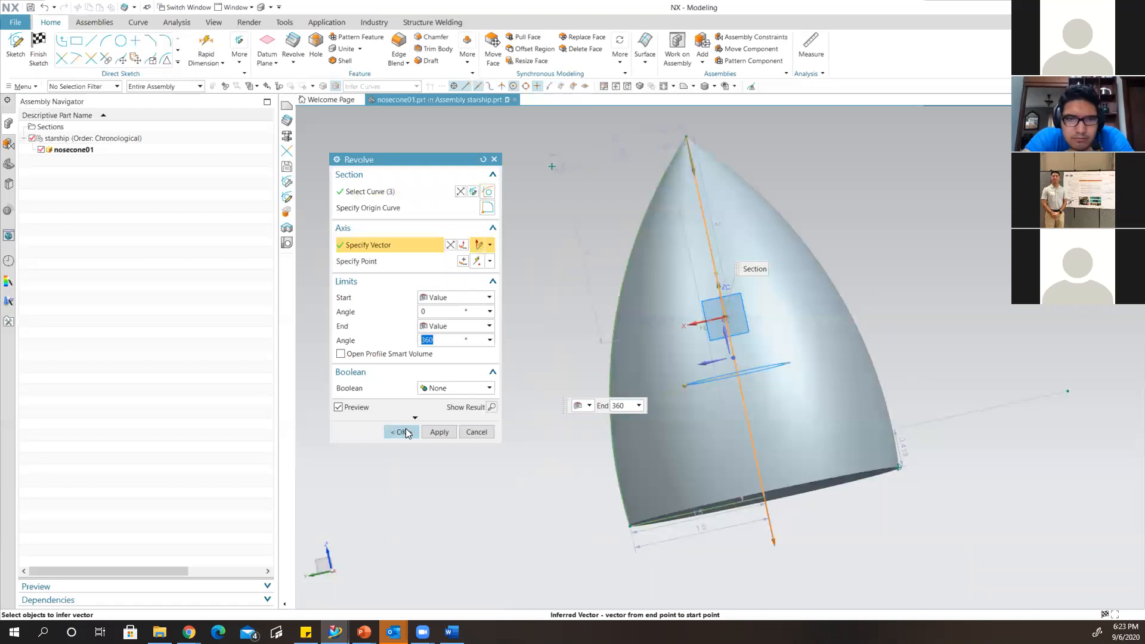
{"action": "left_click", "coordinate": [402, 432]}
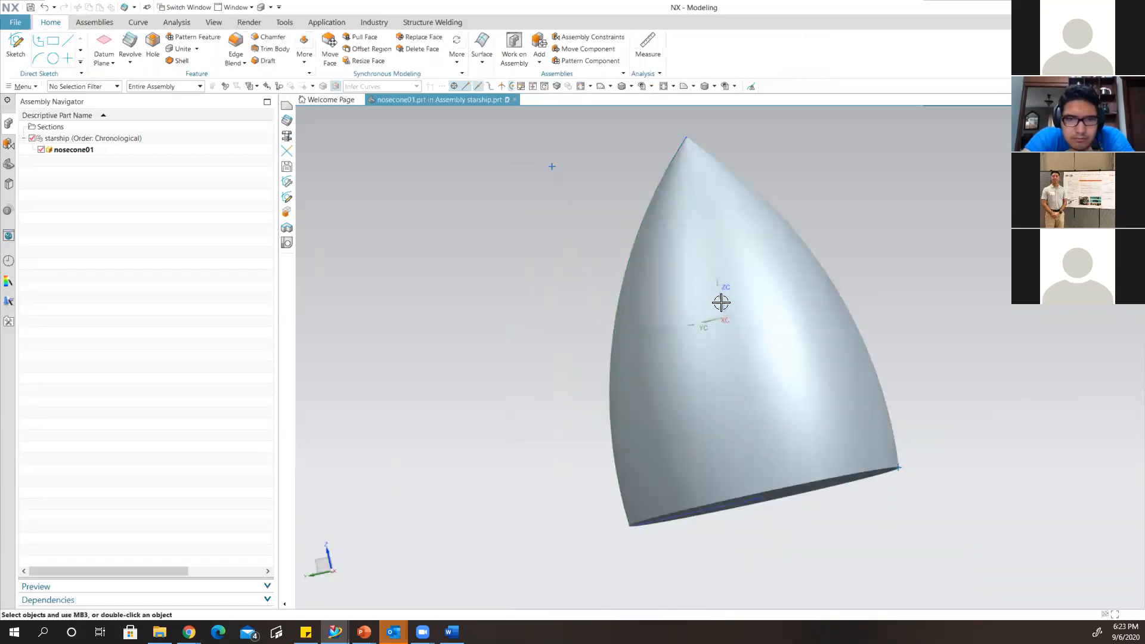
Orient the view of the revolved nose cone to Front.
{"action": "mouse_move", "coordinate": [791, 324]}
{"action": "middle_mouse_down"}
{"action": "mouse_move", "coordinate": [779, 310]}
{"action": "mouse_move", "coordinate": [723, 317]}
{"action": "mouse_move", "coordinate": [766, 334]}
{"action": "mouse_move", "coordinate": [768, 299]}
{"action": "mouse_move", "coordinate": [787, 307]}
{"action": "mouse_move", "coordinate": [784, 319]}
{"action": "middle_mouse_up"}
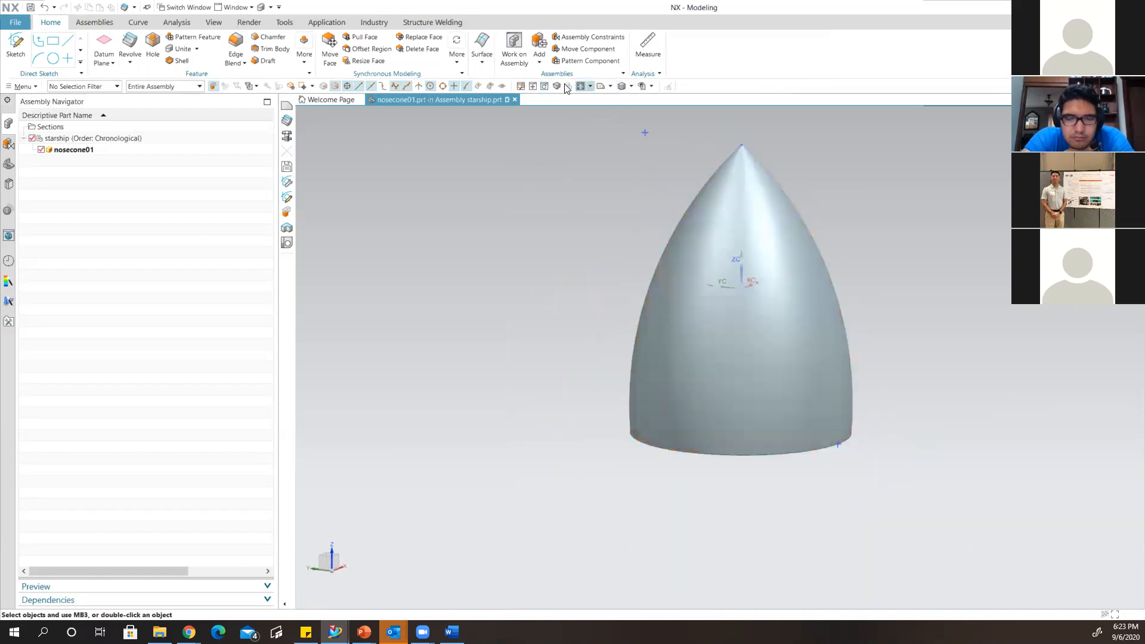
{"action": "left_click", "coordinate": [611, 86]}
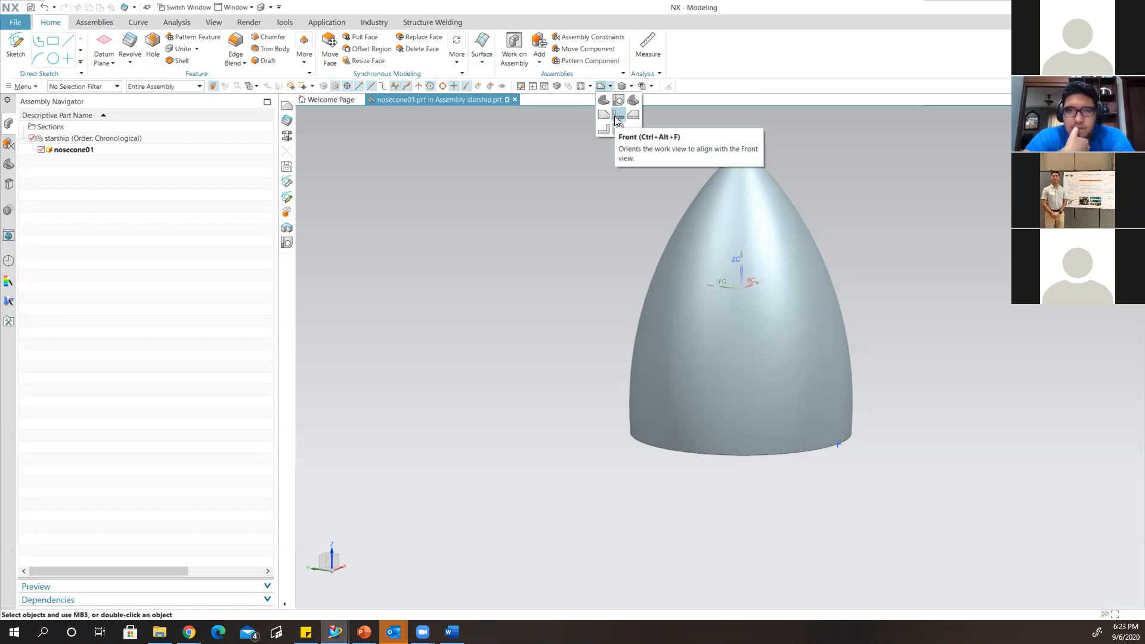
{"action": "left_click", "coordinate": [617, 117]}
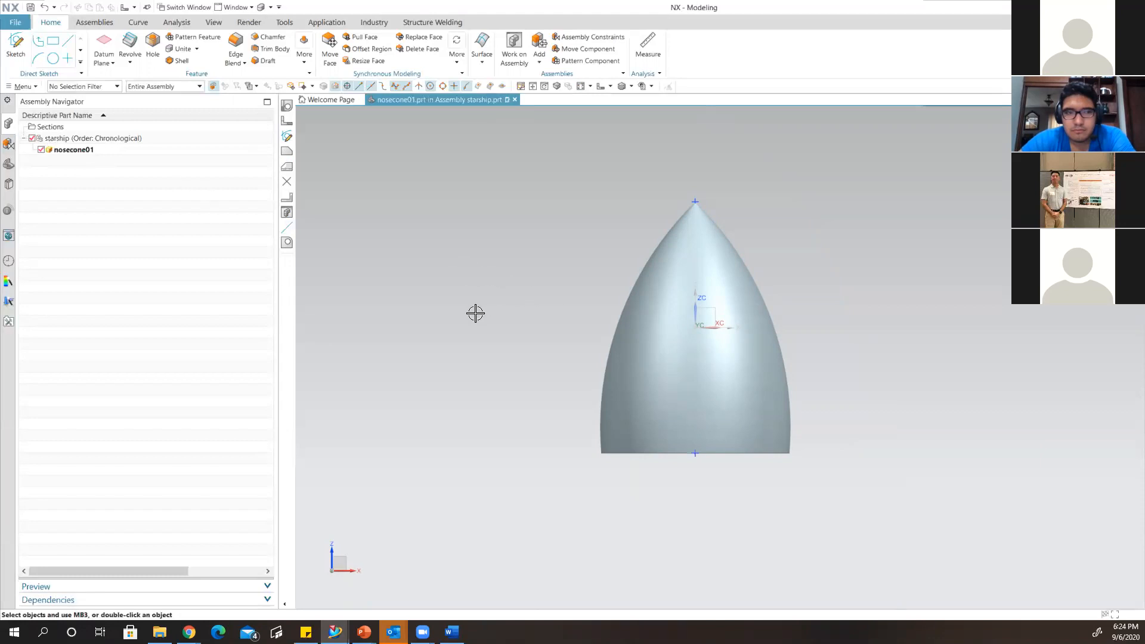
Make the starship assembly the work part.
{"action": "right_click", "coordinate": [476, 271]}
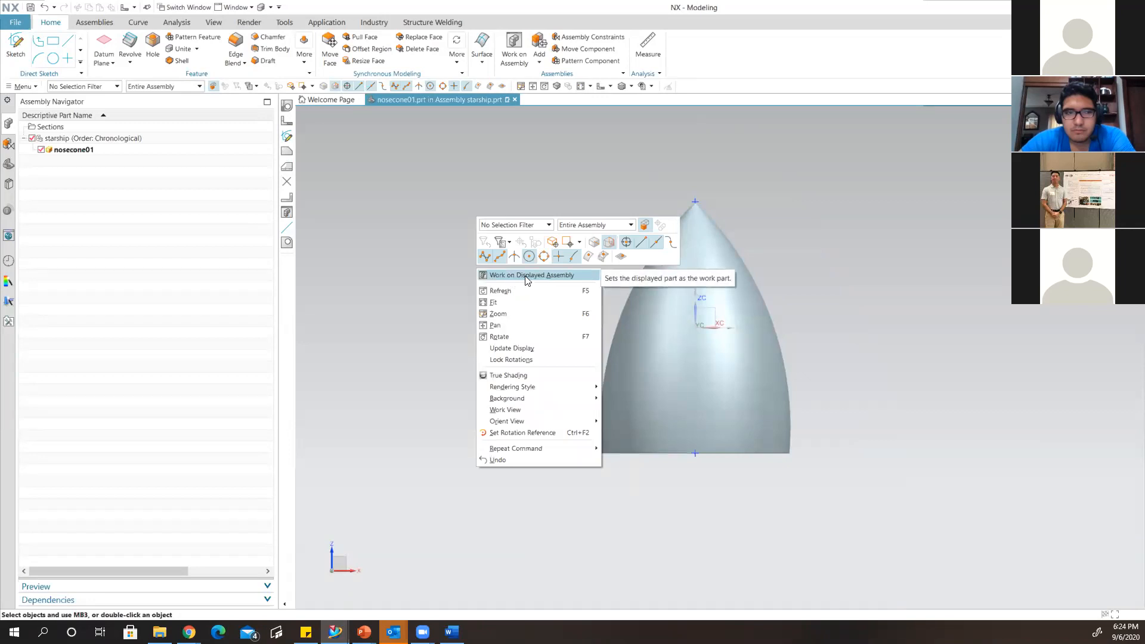
{"action": "left_click", "coordinate": [391, 283]}
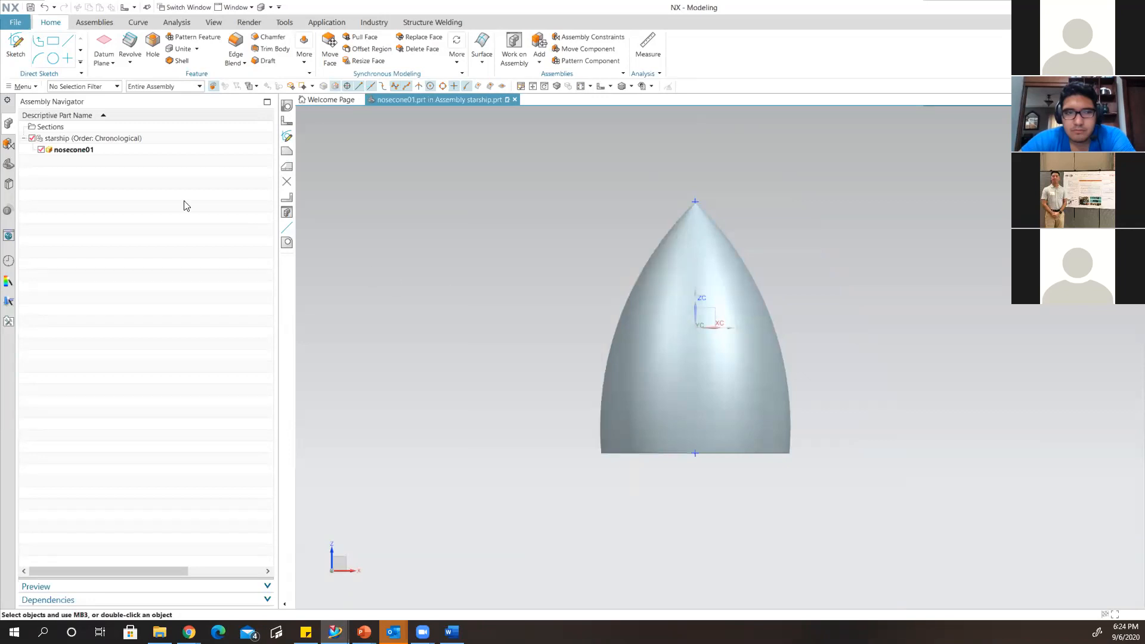
{"action": "double_click", "coordinate": [57, 139]}
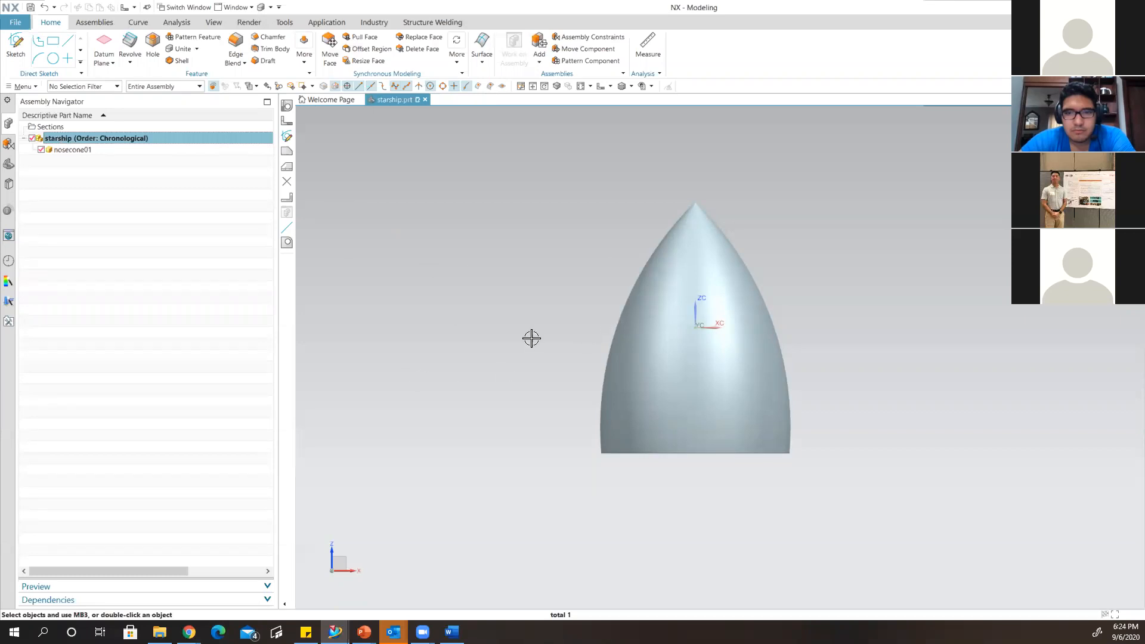
{"action": "middle_click_drag", "start_coordinate": [769, 323], "coordinate": [777, 358]}
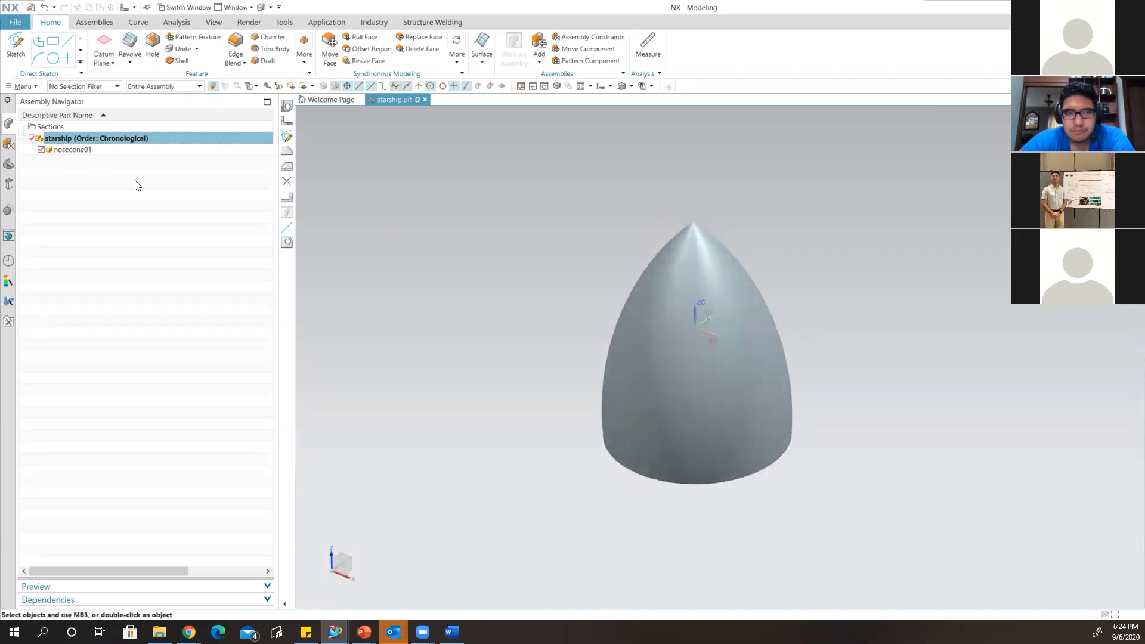
Make nosecone01 the work part and highlight its sketch and revolve feature in the model history.
{"action": "double_click", "coordinate": [72, 149]}
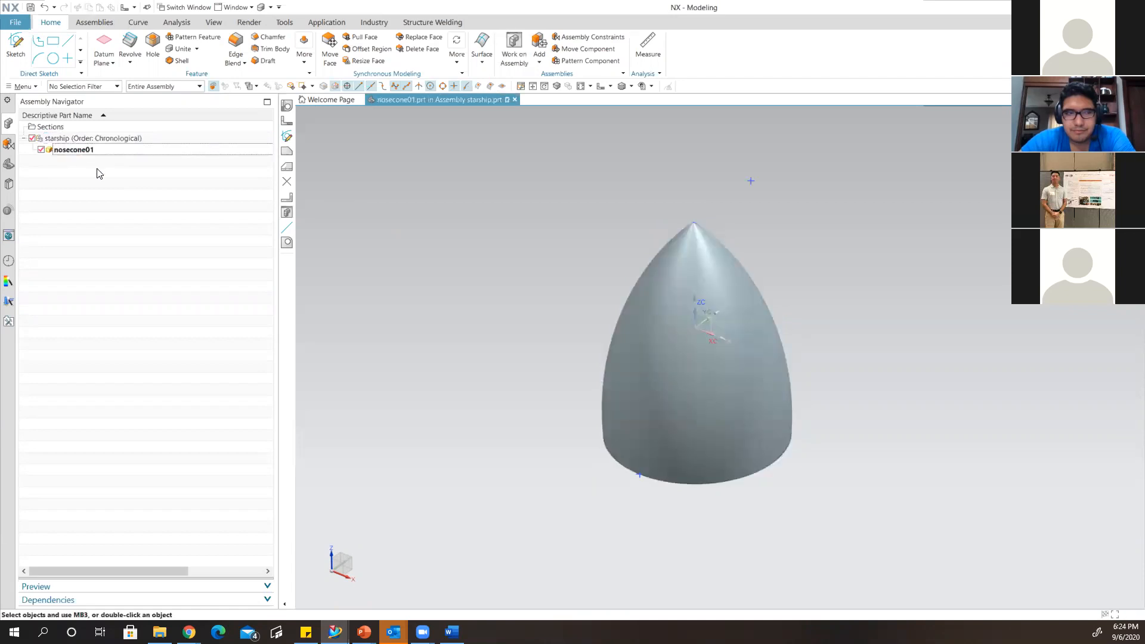
{"action": "left_click", "coordinate": [6, 165]}
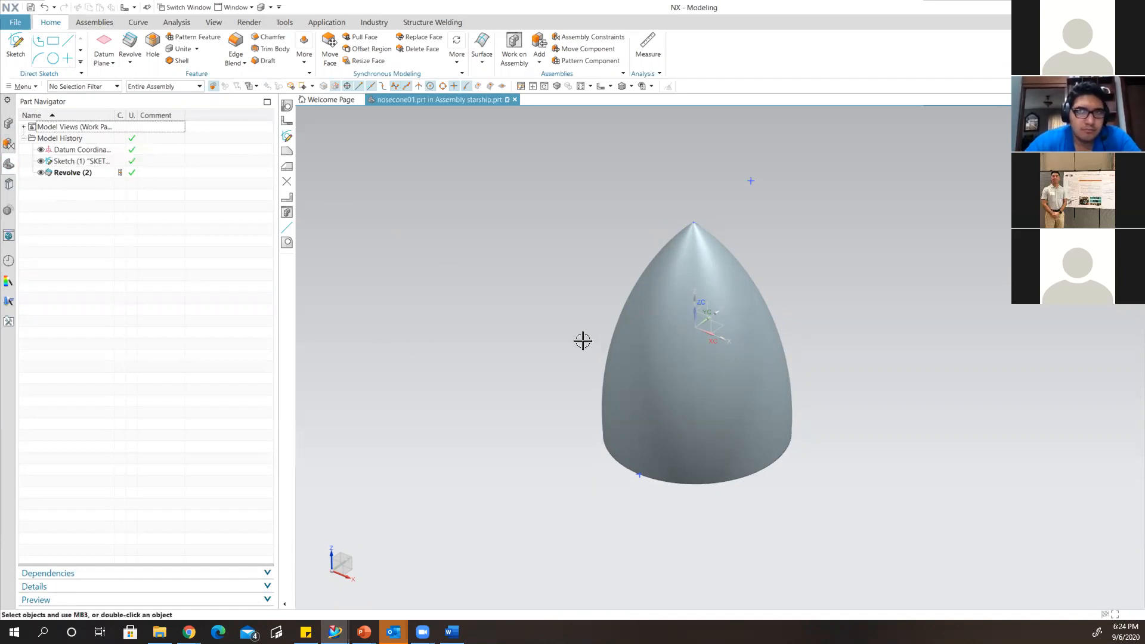
{"action": "left_click", "coordinate": [62, 162]}
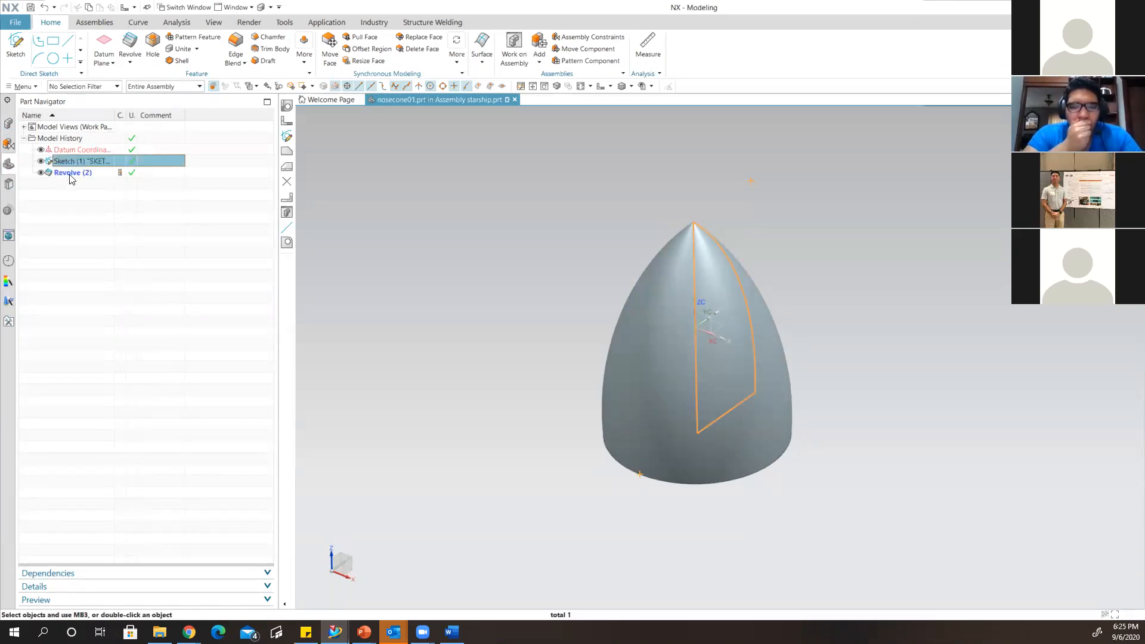
{"action": "left_click", "coordinate": [68, 177]}
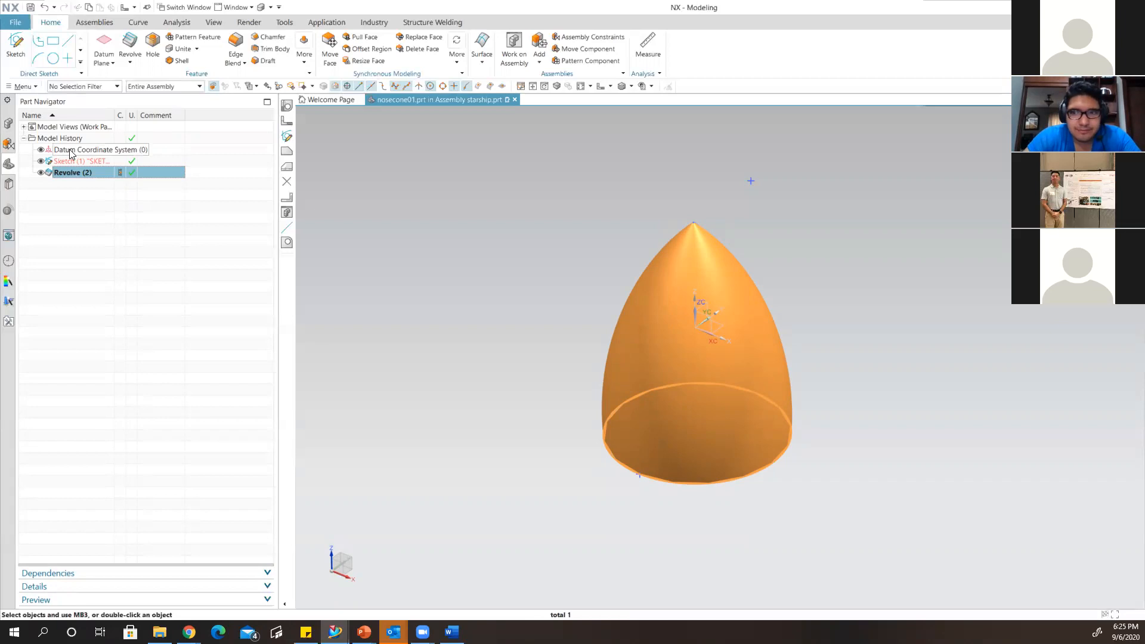
Open the nose cone's profile sketch for editing from the model history.
{"action": "left_click", "coordinate": [66, 162]}
{"action": "double_click", "coordinate": [65, 162]}
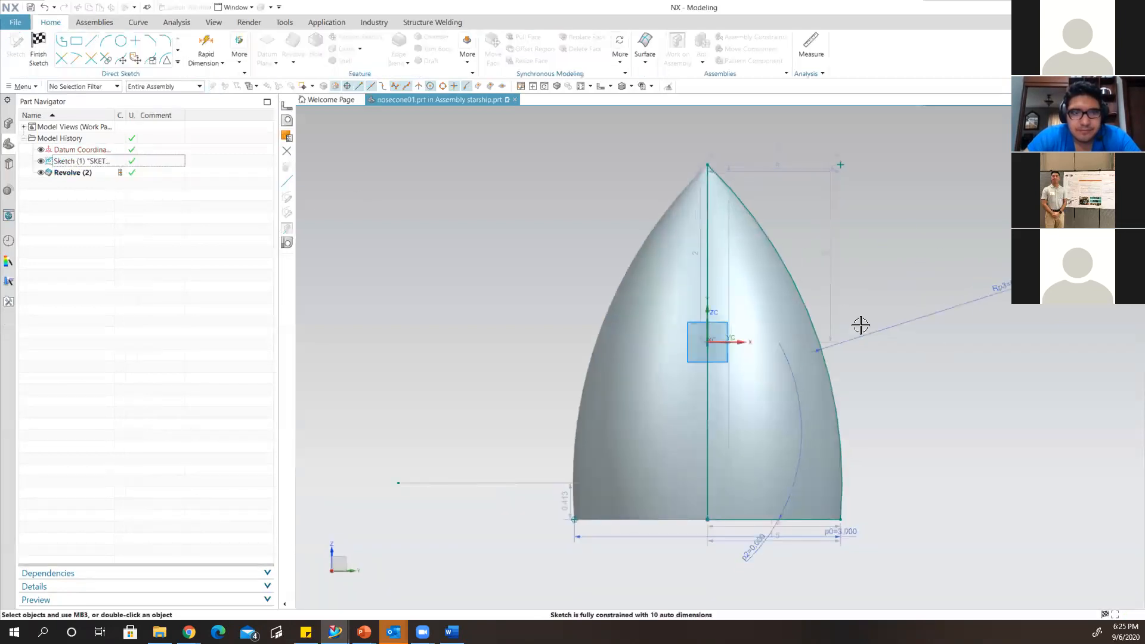
{"action": "scroll", "coordinate": [777, 357], "scroll_direction": "up", "scroll_amount": 2}
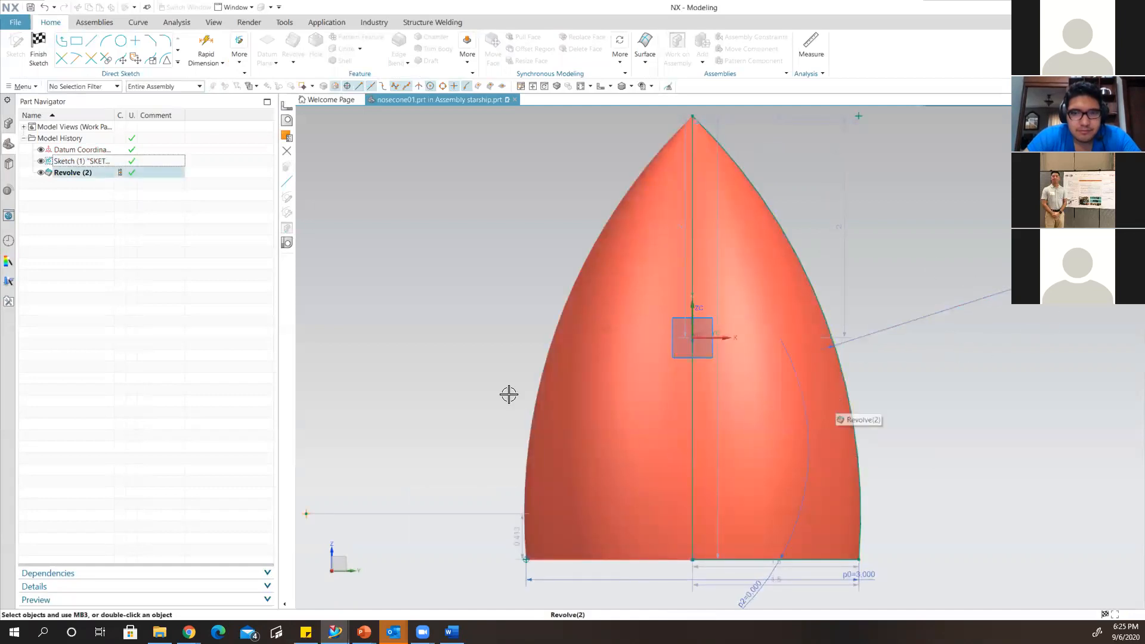
View the revolve feature's properties and available actions, close them without changes, and inspect the sketch within the nose cone.
{"action": "double_click", "coordinate": [71, 173]}
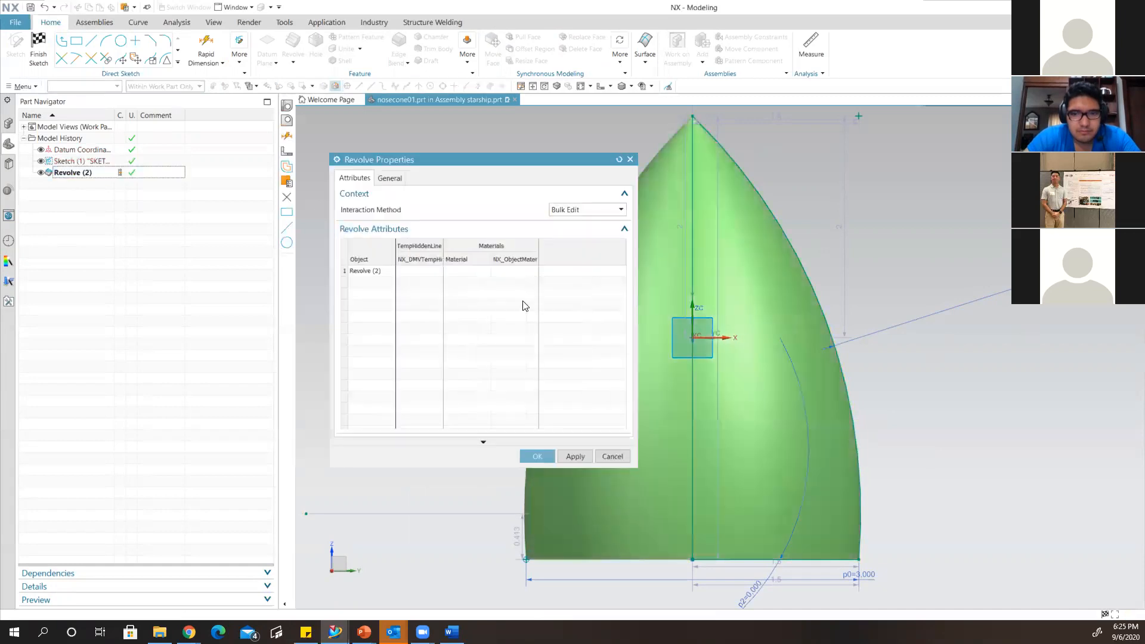
{"action": "left_click", "coordinate": [614, 456]}
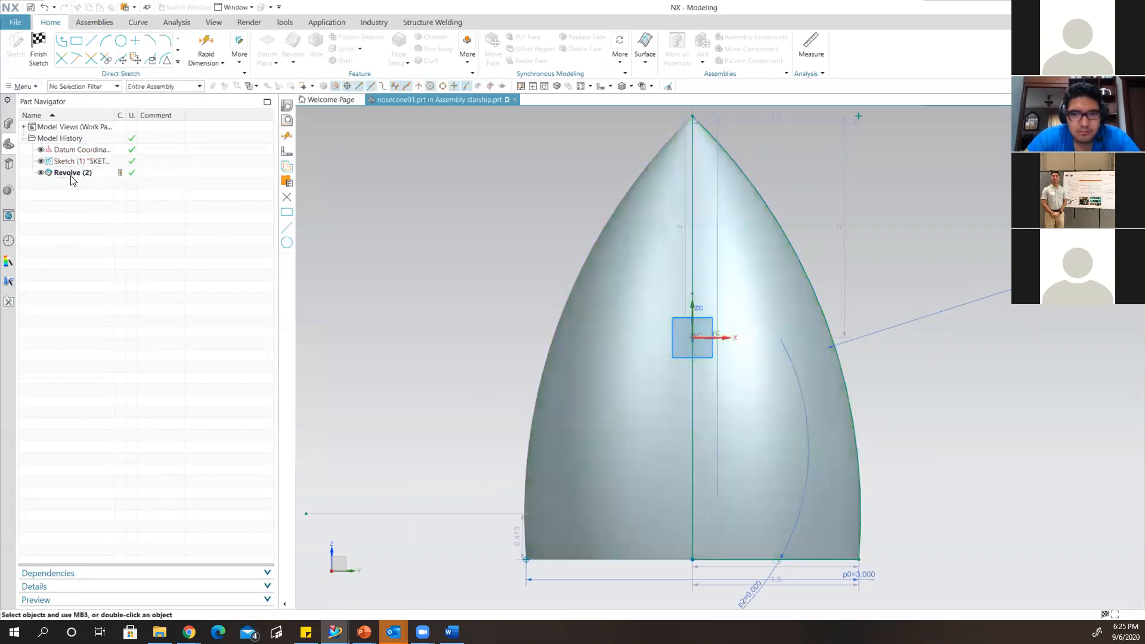
{"action": "left_click", "coordinate": [71, 176]}
{"action": "right_click", "coordinate": [71, 179]}
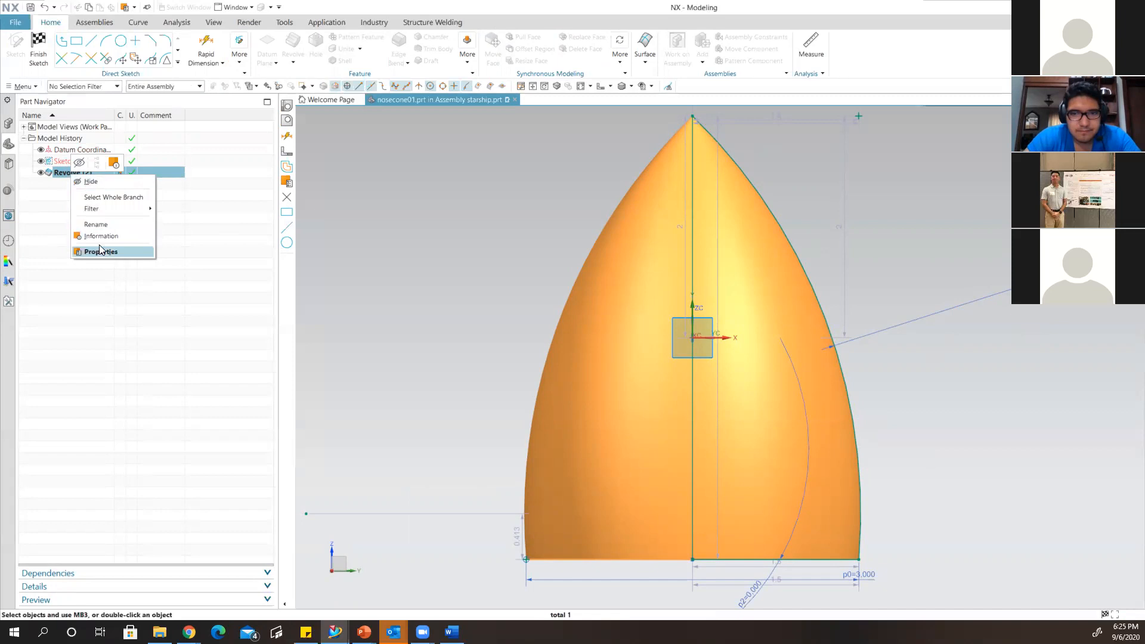
{"action": "left_click", "coordinate": [138, 207]}
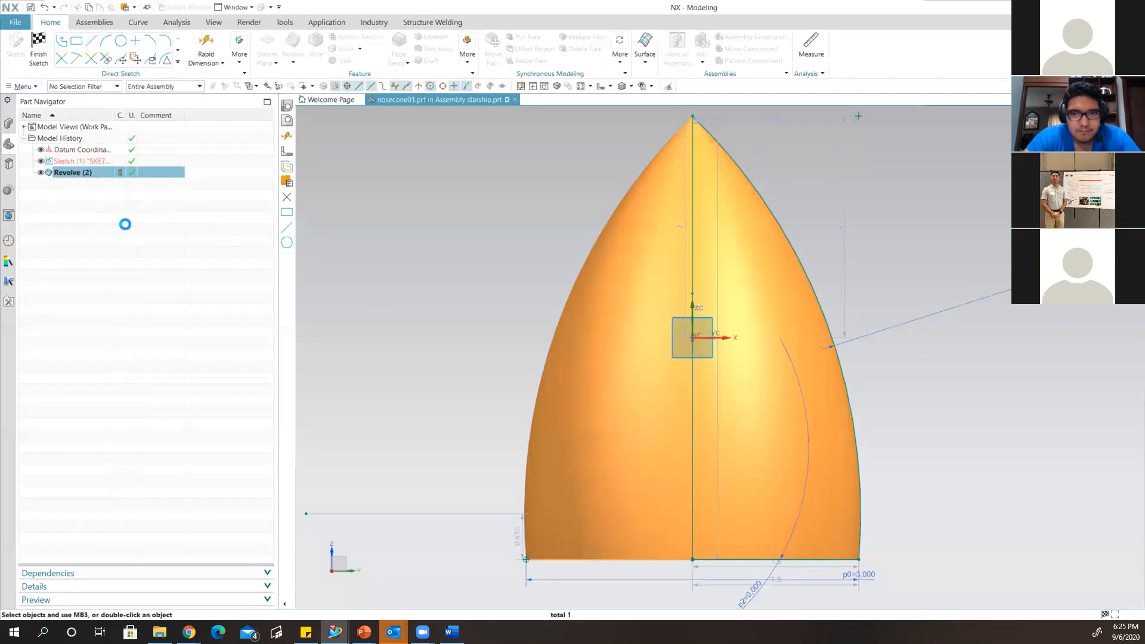
{"action": "scroll", "coordinate": [440, 284], "scroll_direction": "down", "scroll_amount": 1}
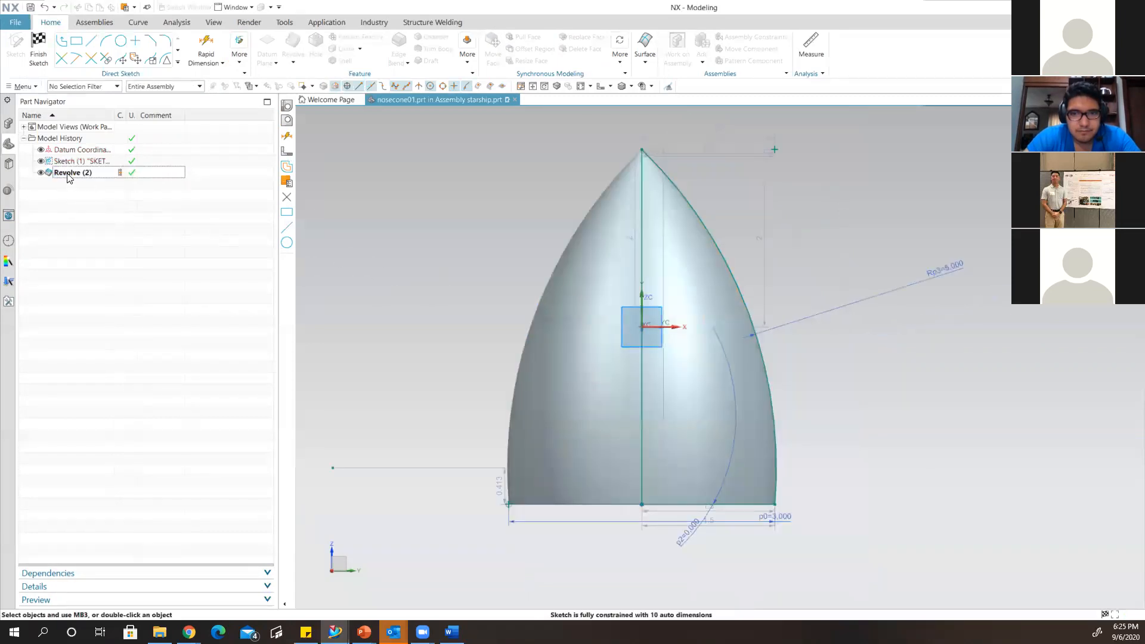
{"action": "scroll", "coordinate": [447, 276], "scroll_direction": "down", "scroll_amount": 1}
{"action": "middle_click_drag", "start_coordinate": [447, 276], "coordinate": [476, 288]}
{"action": "middle_click_drag", "start_coordinate": [722, 264], "coordinate": [638, 276]}
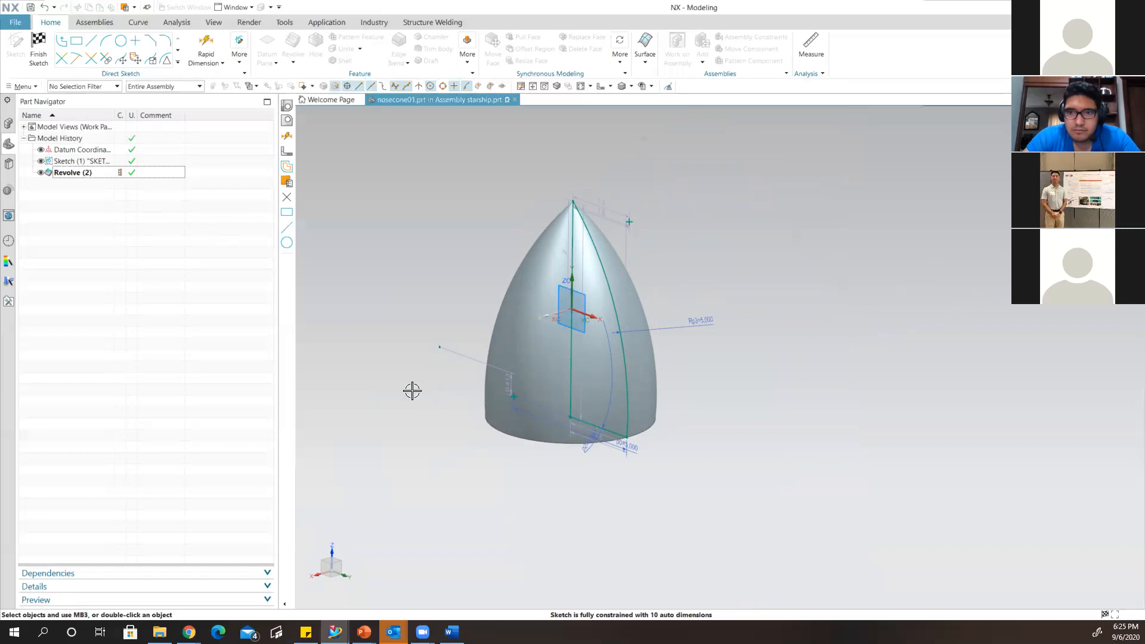
Check the assembly structure, select the sketch in the model history, and examine its profile against the revolved body.
{"action": "left_click", "coordinate": [9, 124]}
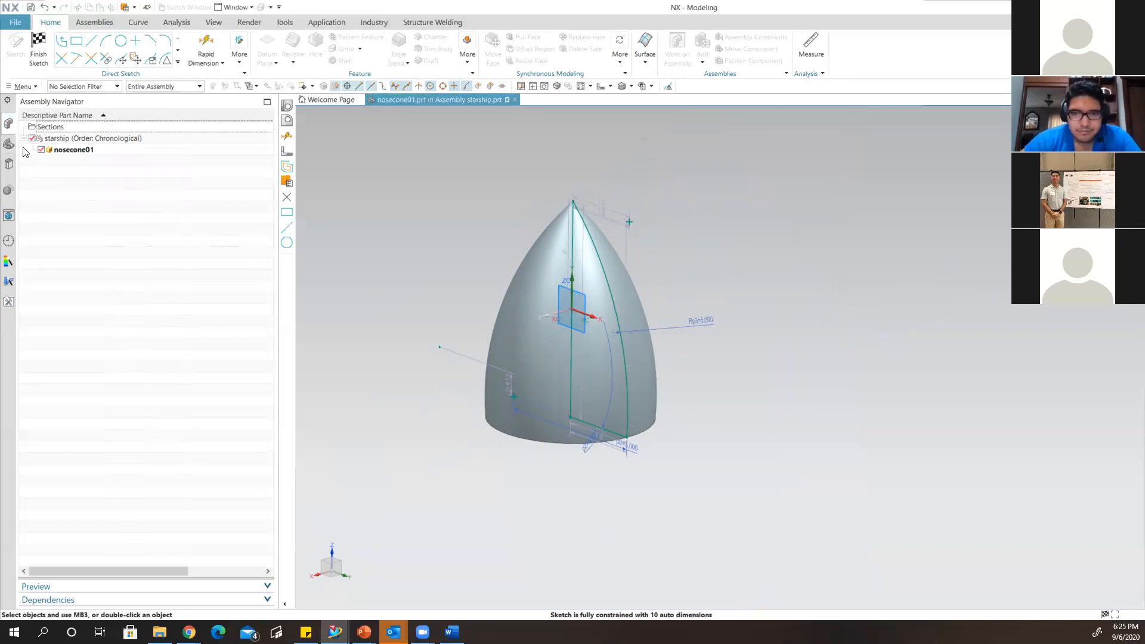
{"action": "left_click", "coordinate": [10, 146]}
{"action": "double_click", "coordinate": [71, 161]}
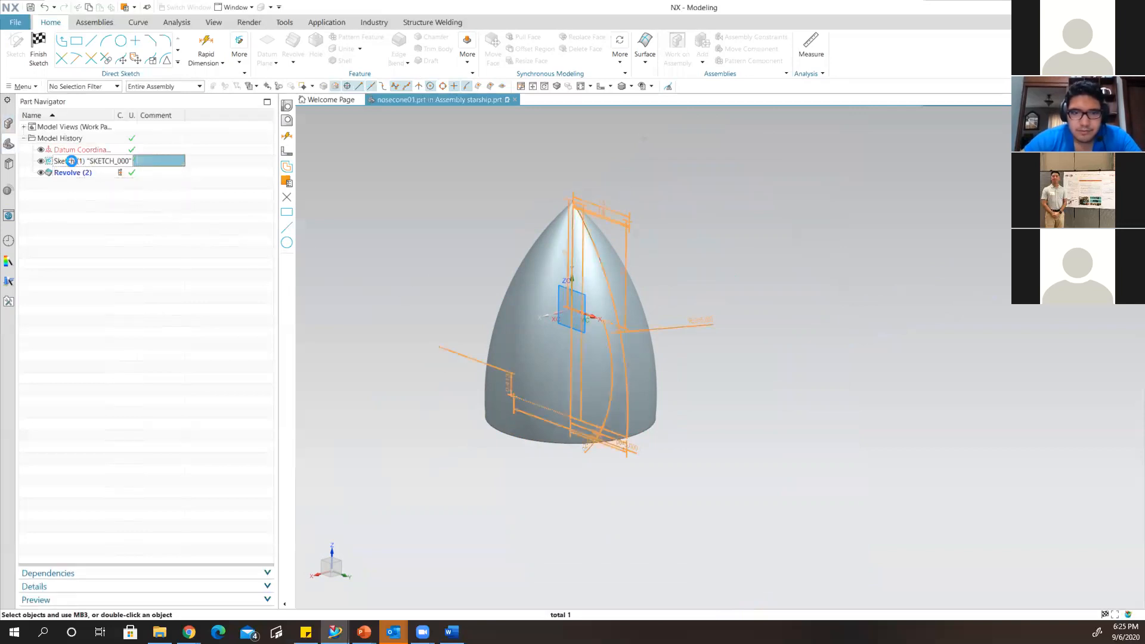
{"action": "left_click", "coordinate": [614, 472]}
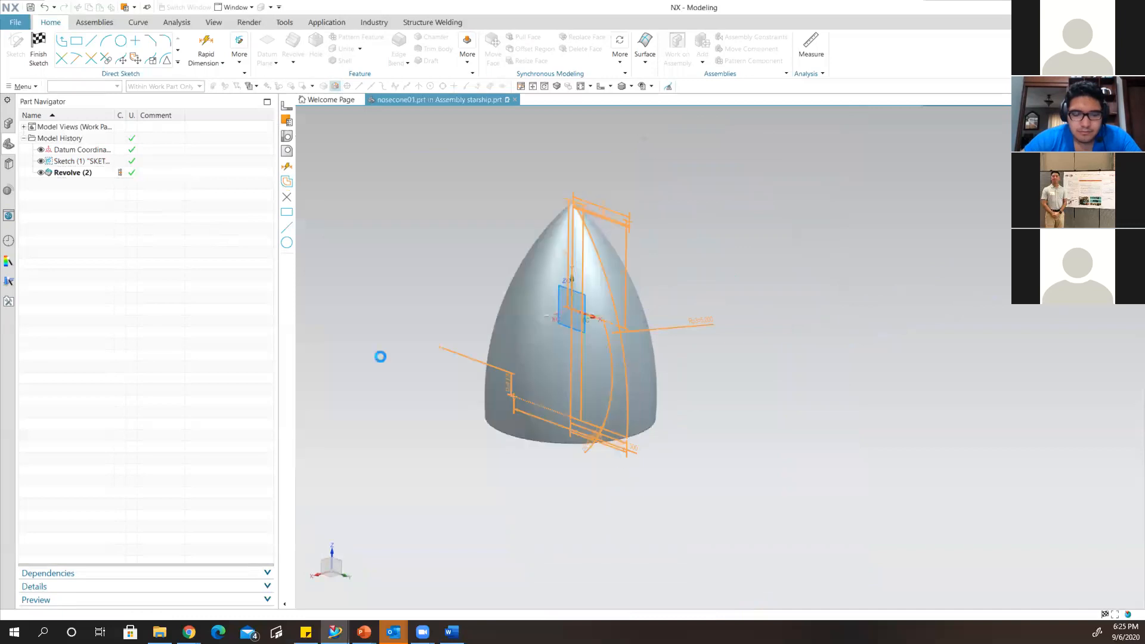
{"action": "left_click", "coordinate": [62, 161]}
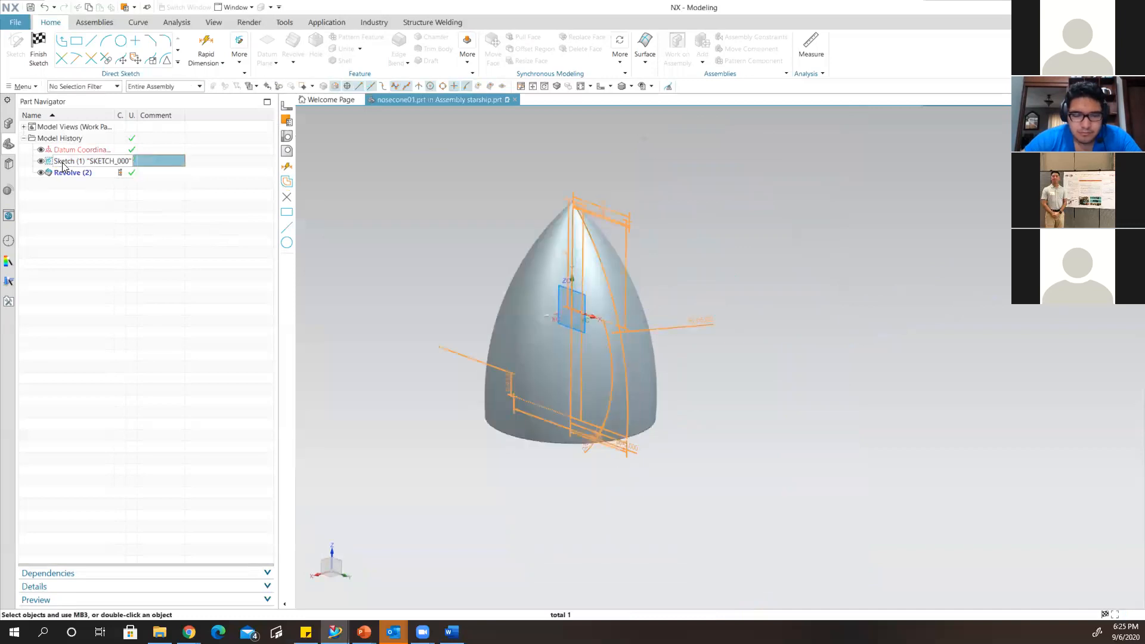
{"action": "left_click", "coordinate": [405, 258]}
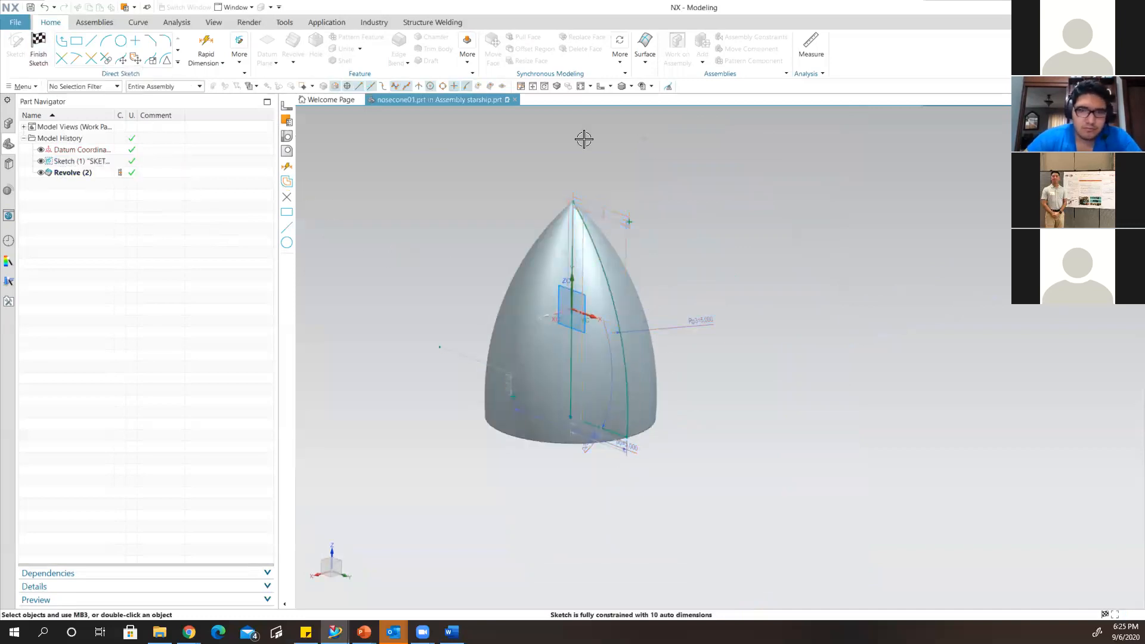
{"action": "middle_click_drag", "start_coordinate": [723, 286], "coordinate": [620, 373]}
{"action": "scroll", "coordinate": [628, 340], "scroll_direction": "up", "scroll_amount": 3}
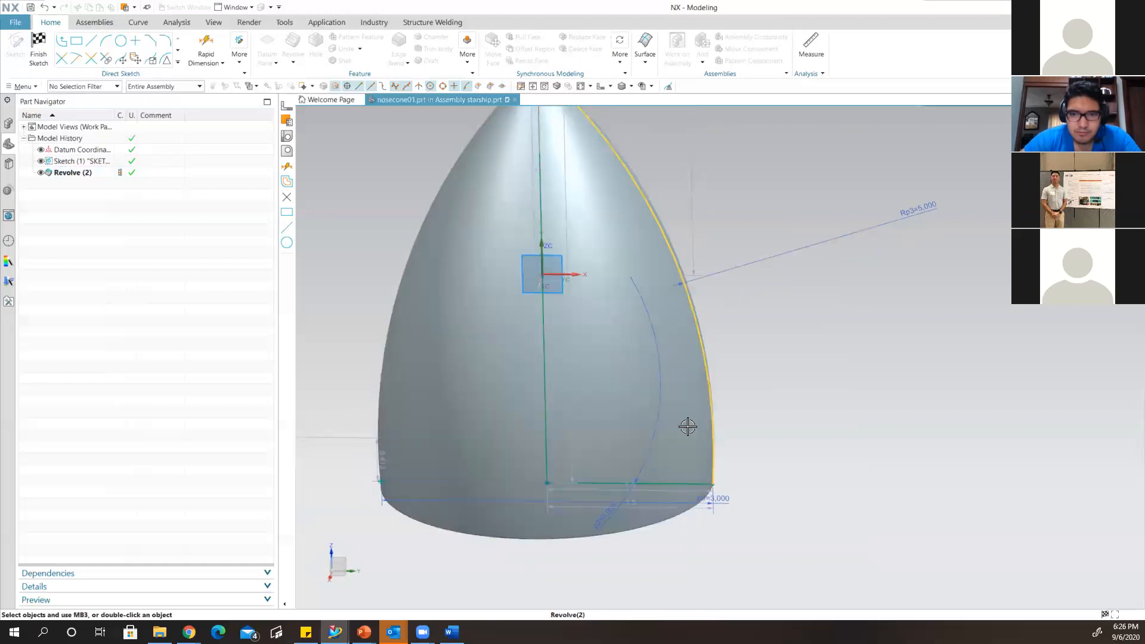
{"action": "middle_click_drag", "start_coordinate": [786, 439], "coordinate": [810, 495], "text": "shift"}
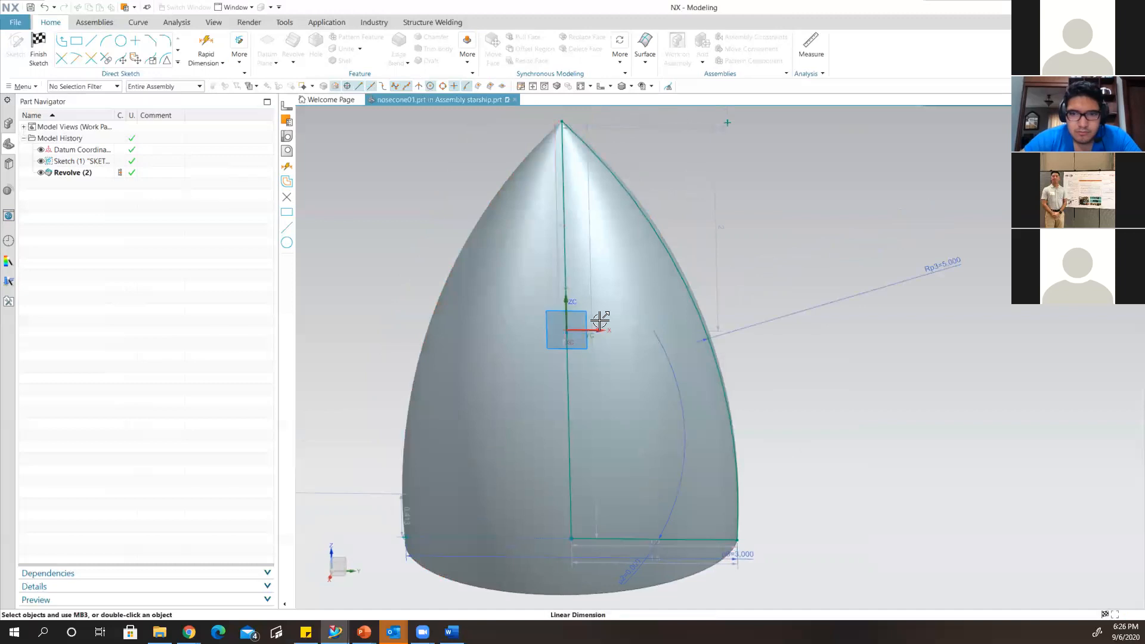
Finish the profile sketch, reopen it to review its geometry against the revolved nose cone, and close it again.
{"action": "left_click", "coordinate": [38, 45]}
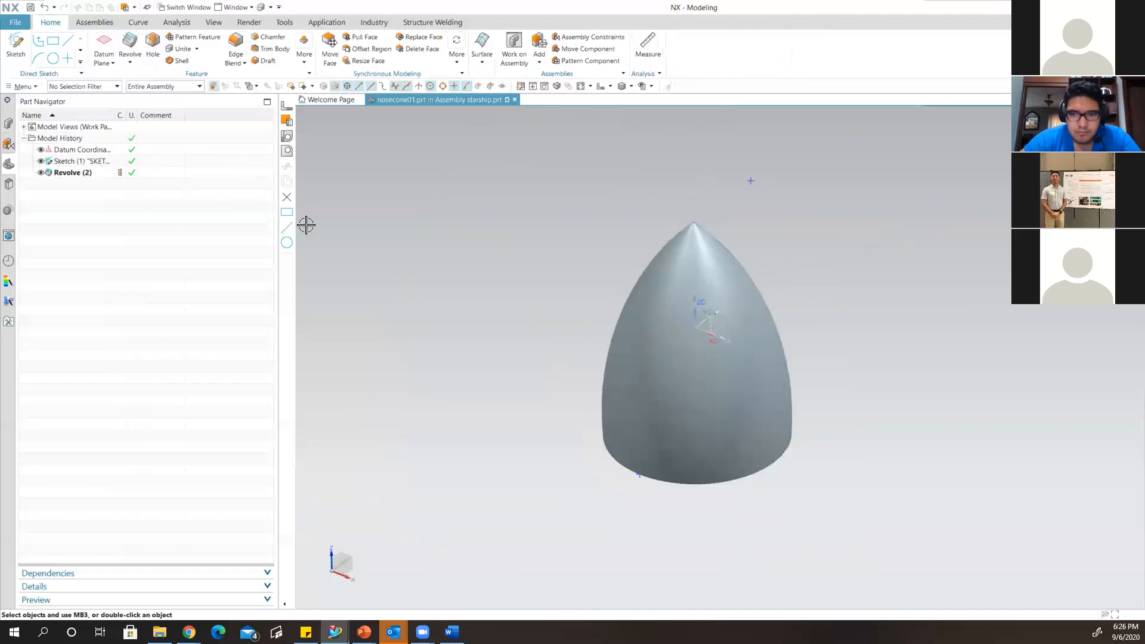
{"action": "double_click", "coordinate": [80, 163]}
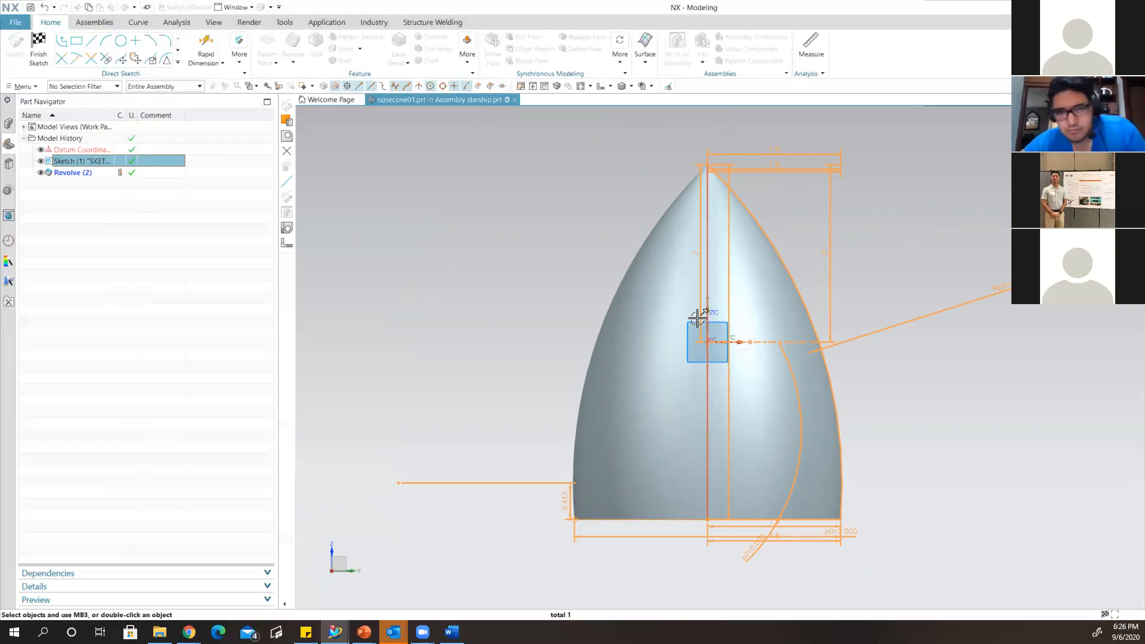
{"action": "left_click", "coordinate": [47, 173]}
{"action": "left_click", "coordinate": [37, 41]}
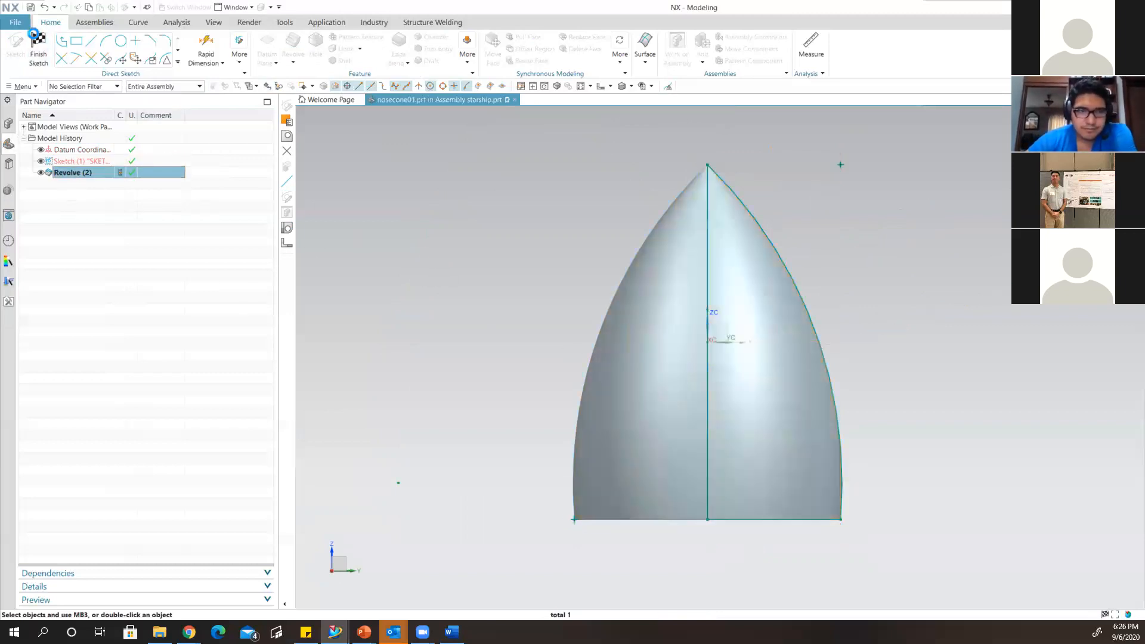
Delete the nose cone's revolve feature from the model history and reopen its profile sketch for editing.
{"action": "right_click", "coordinate": [67, 173]}
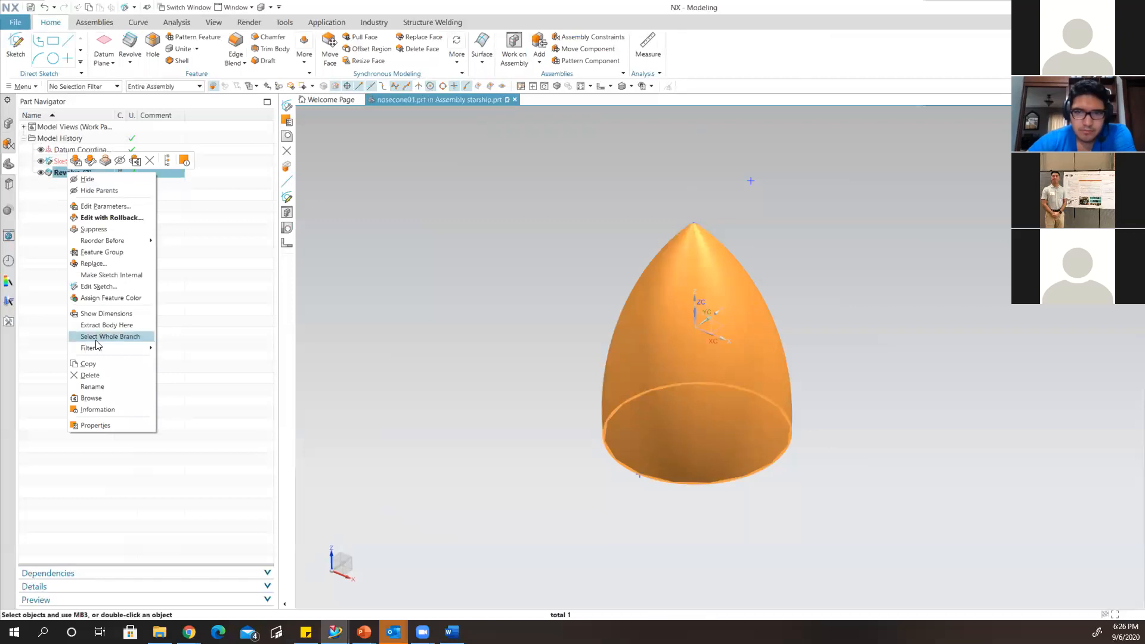
{"action": "left_click", "coordinate": [89, 375]}
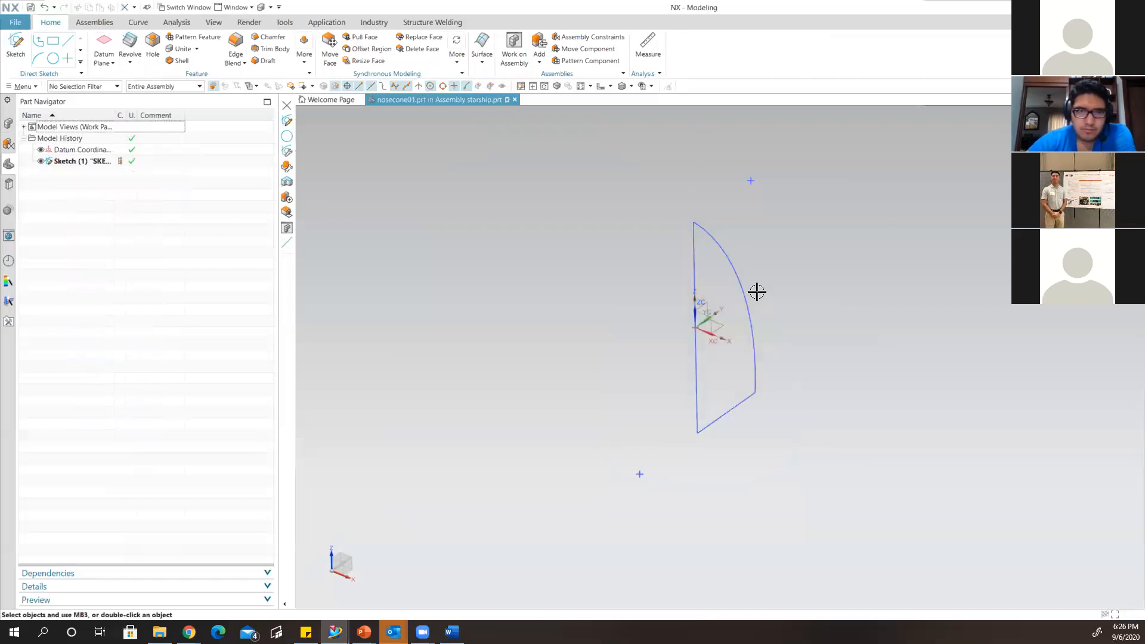
{"action": "mouse_move", "coordinate": [642, 327]}
{"action": "middle_mouse_down"}
{"action": "mouse_move", "coordinate": [621, 286]}
{"action": "mouse_move", "coordinate": [560, 278]}
{"action": "middle_mouse_up"}
{"action": "double_click", "coordinate": [62, 161]}
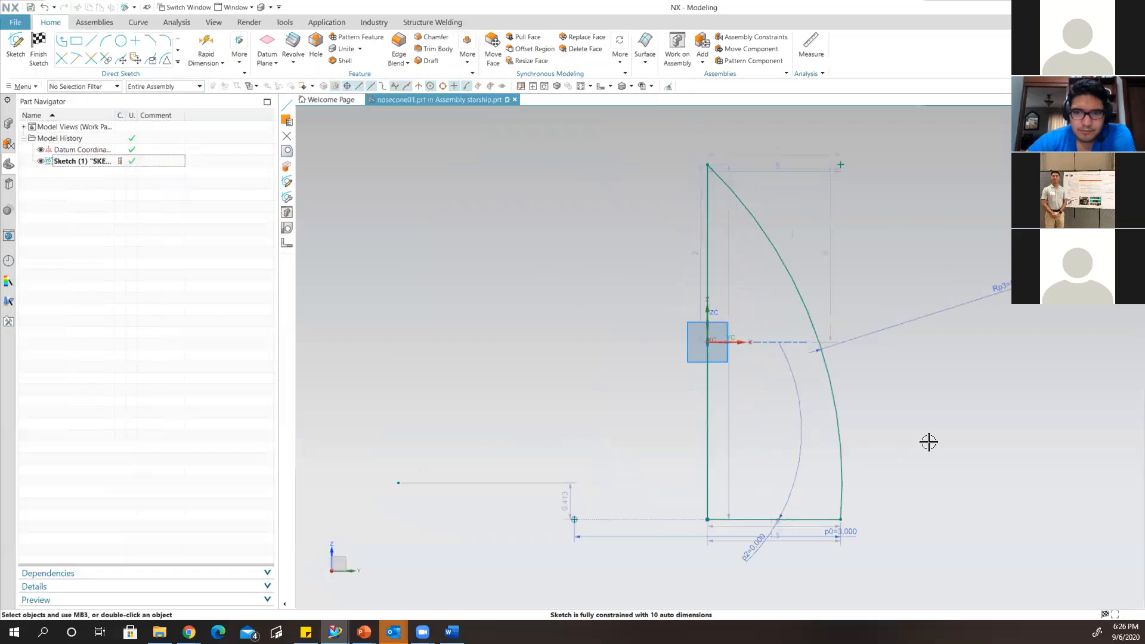
{"action": "middle_click_drag", "start_coordinate": [959, 427], "coordinate": [895, 448], "text": "shift"}
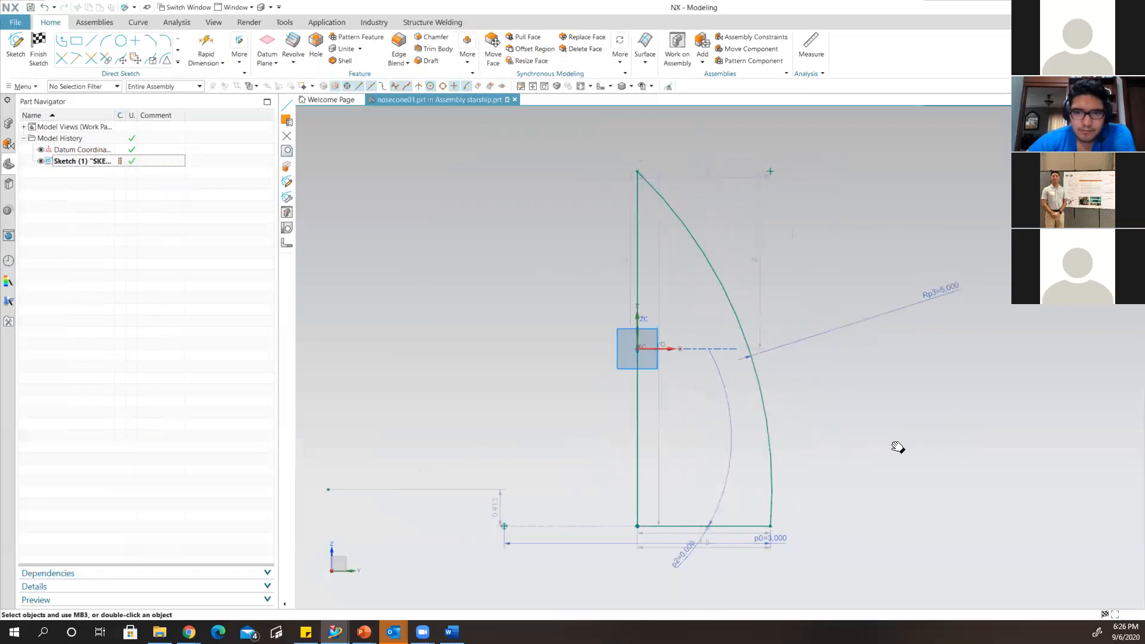
{"action": "left_click", "coordinate": [292, 62]}
{"action": "left_click", "coordinate": [293, 74]}
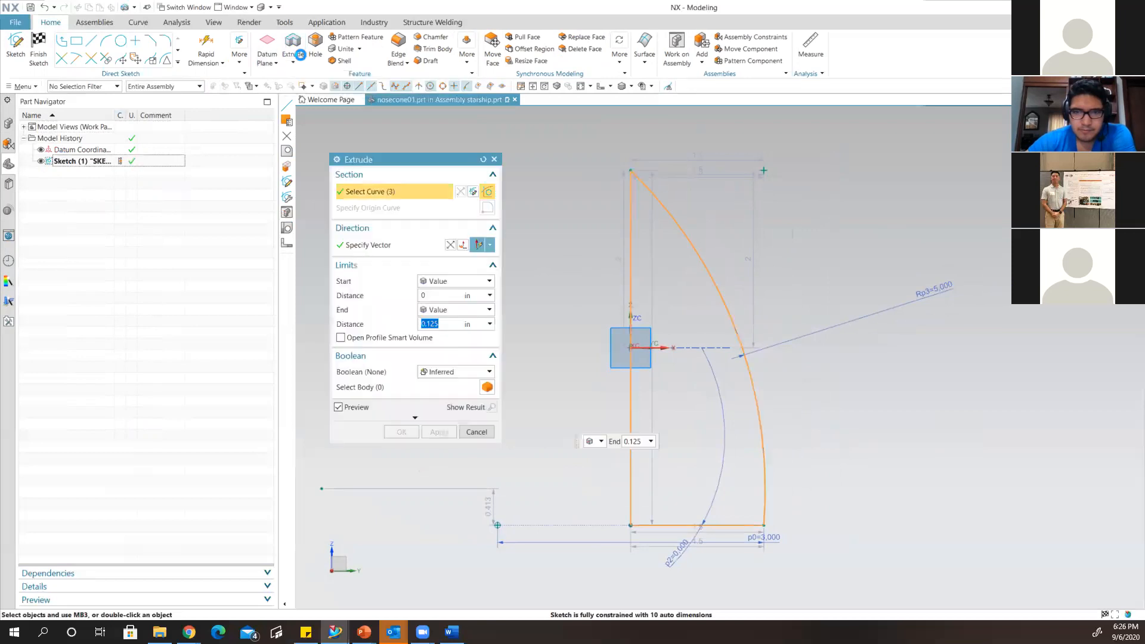
{"action": "left_click", "coordinate": [497, 159]}
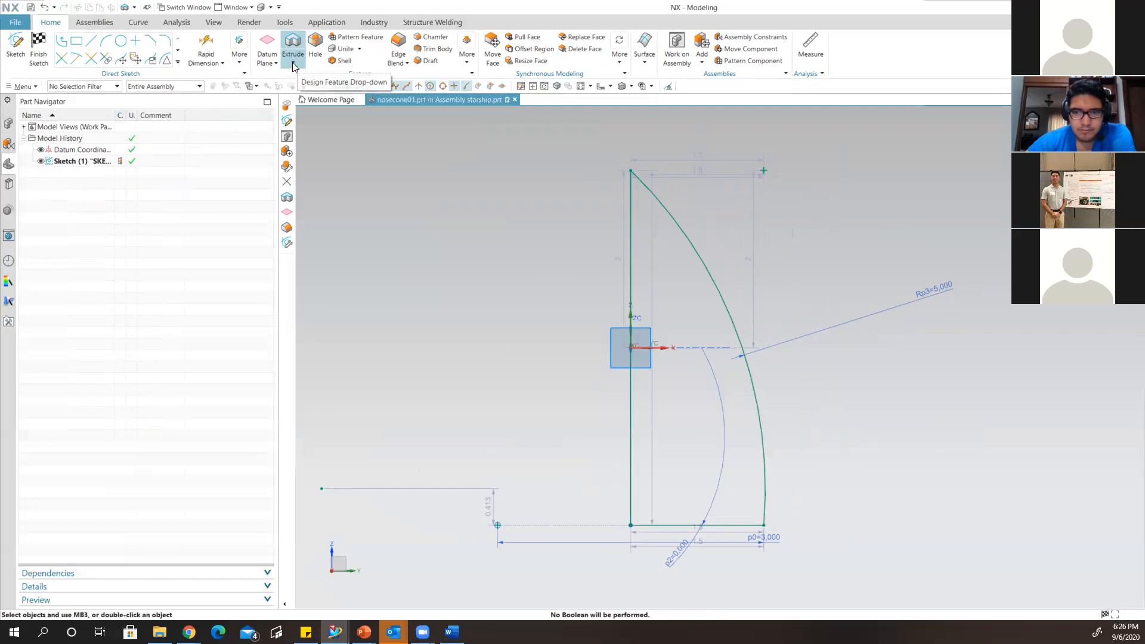
Revolve the closed arc profile from 0 to 360 degrees about its vertical line, with Boolean set to None.
{"action": "left_click", "coordinate": [293, 62]}
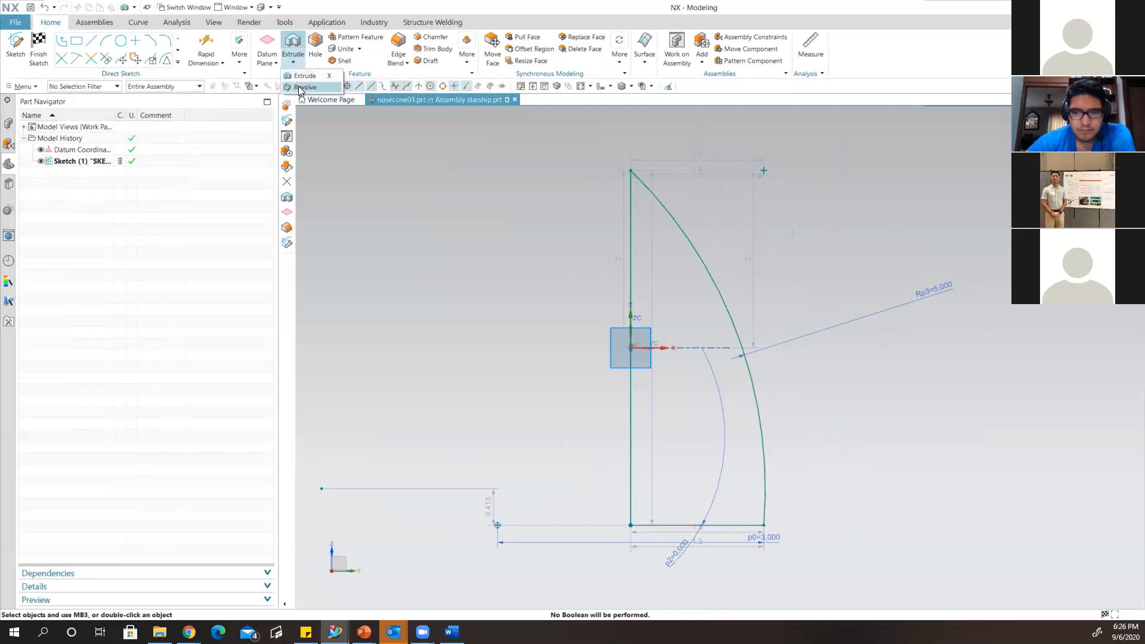
{"action": "left_click", "coordinate": [302, 87]}
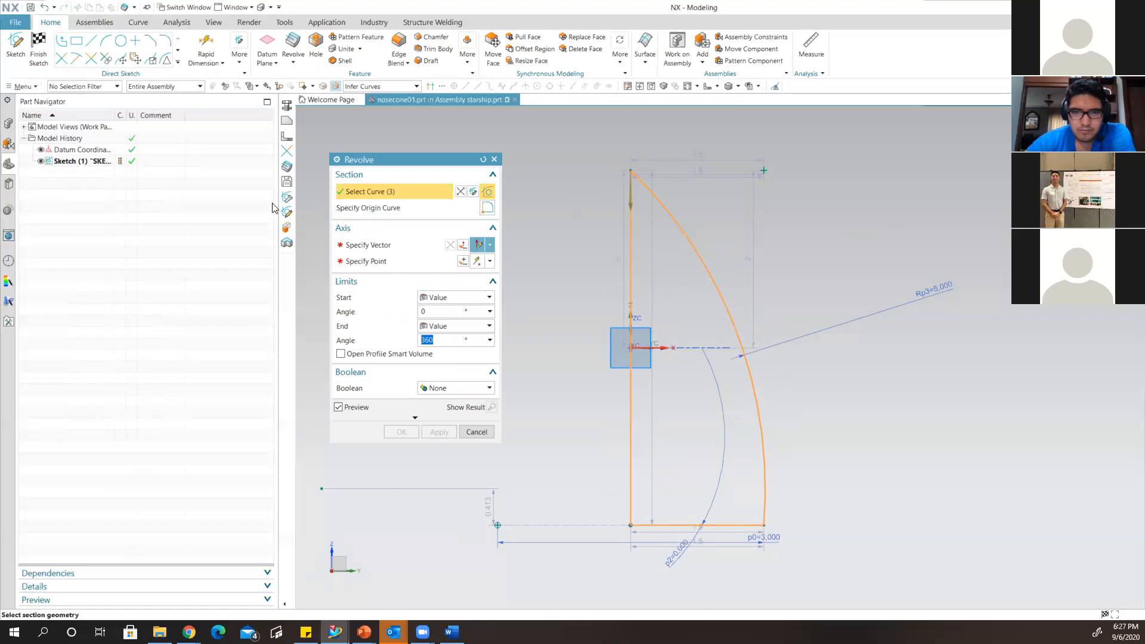
{"action": "left_click", "coordinate": [369, 245]}
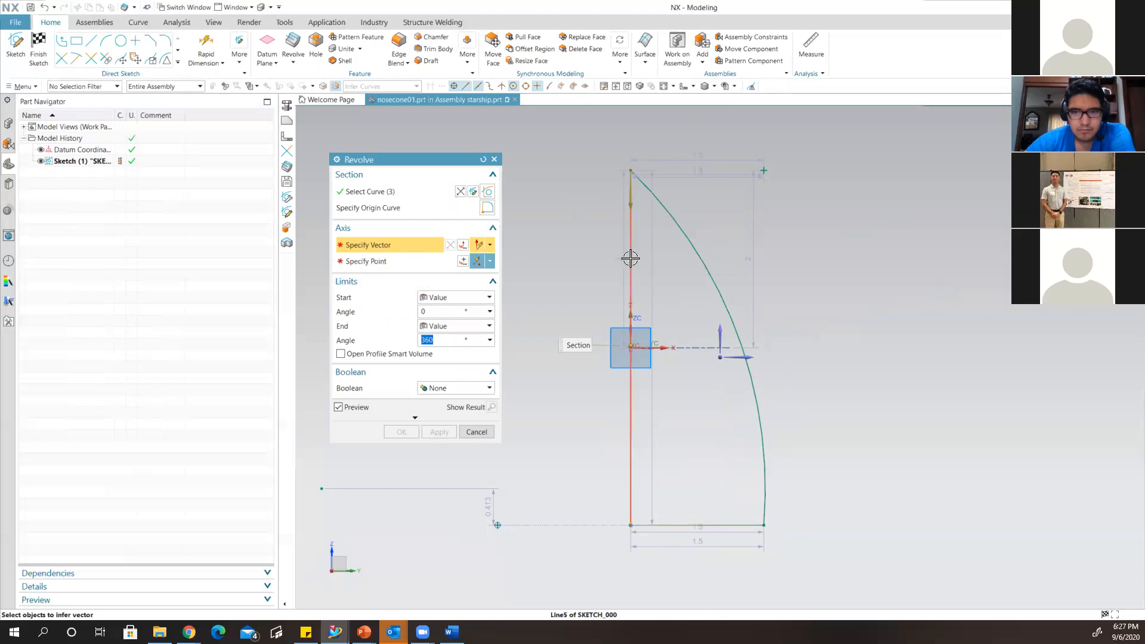
{"action": "left_click", "coordinate": [630, 258]}
{"action": "middle_click_drag", "start_coordinate": [903, 343], "coordinate": [859, 371]}
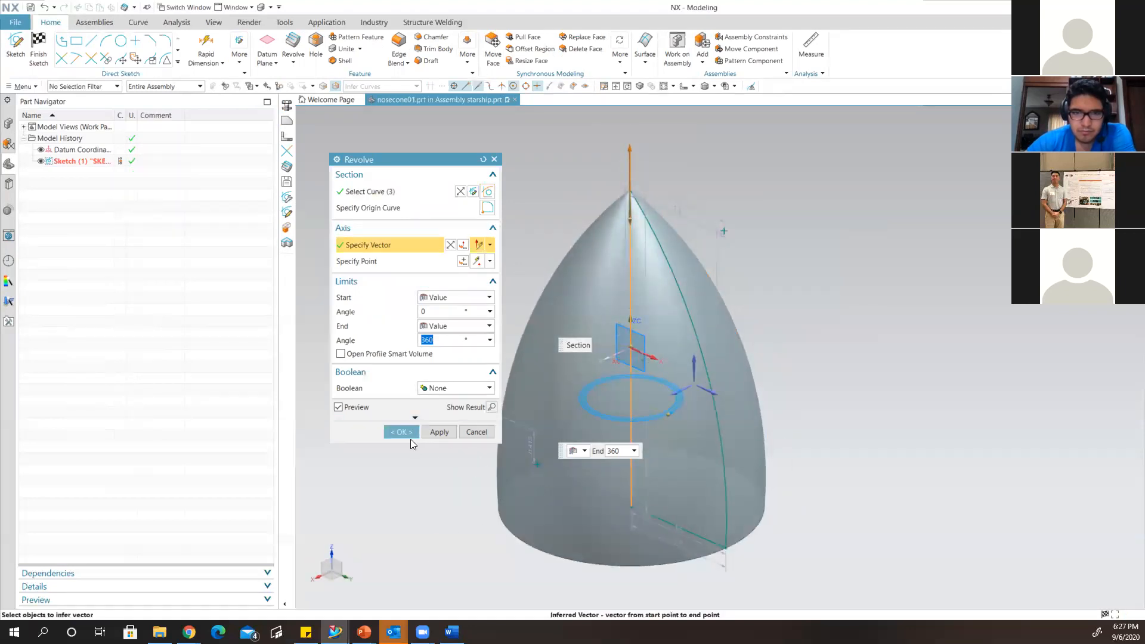
{"action": "left_click", "coordinate": [402, 432]}
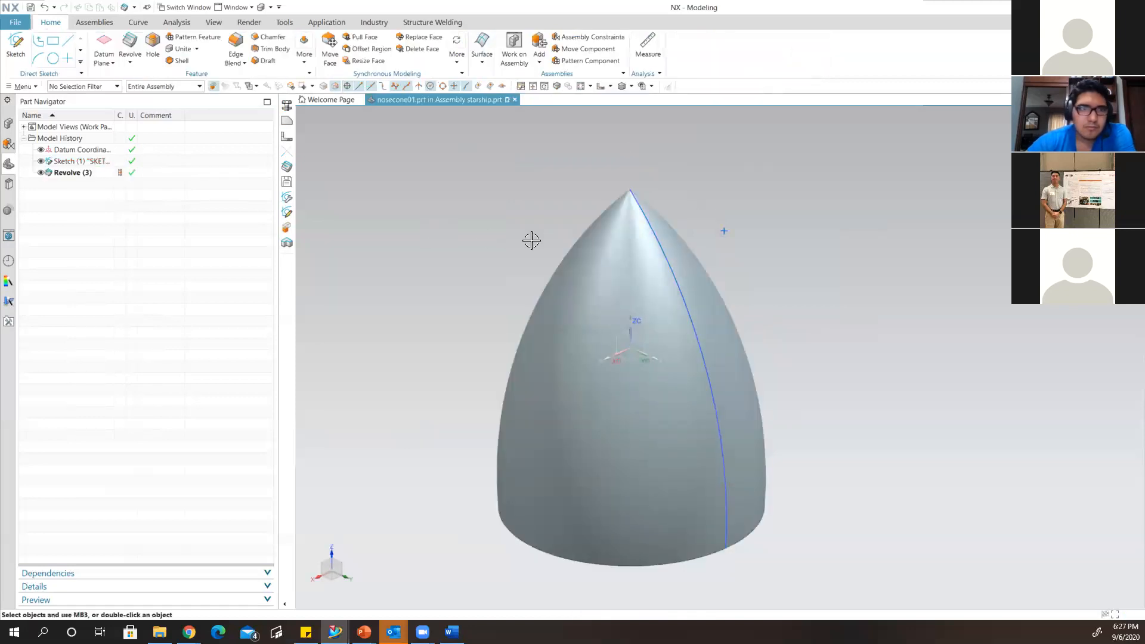
Make the top-level starship assembly the work part again.
{"action": "left_click", "coordinate": [9, 124]}
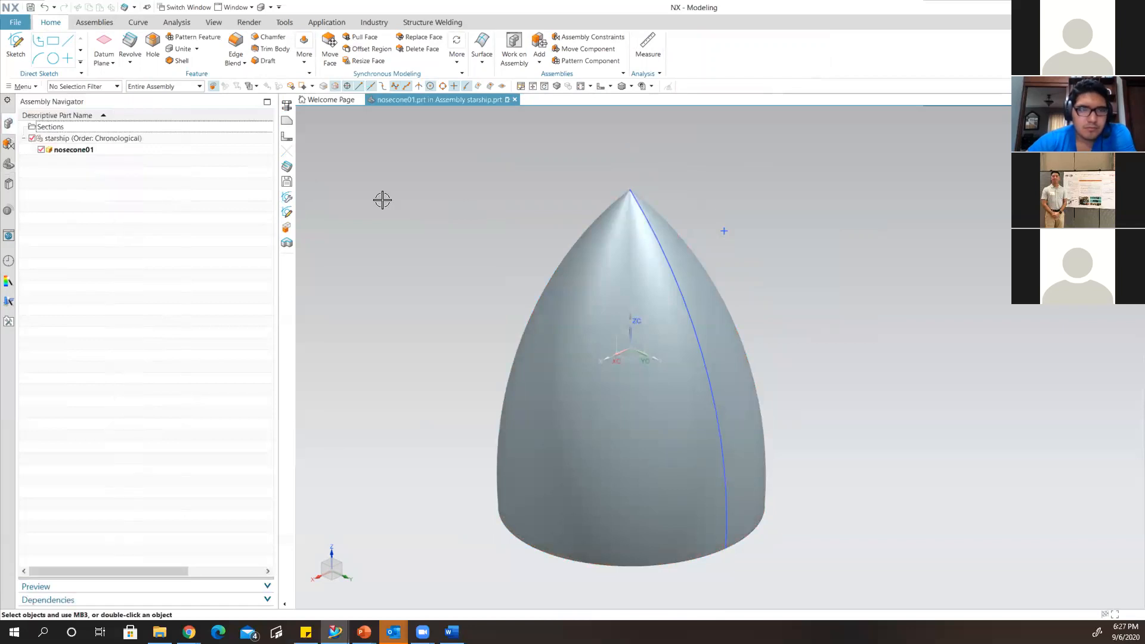
{"action": "left_click", "coordinate": [60, 141]}
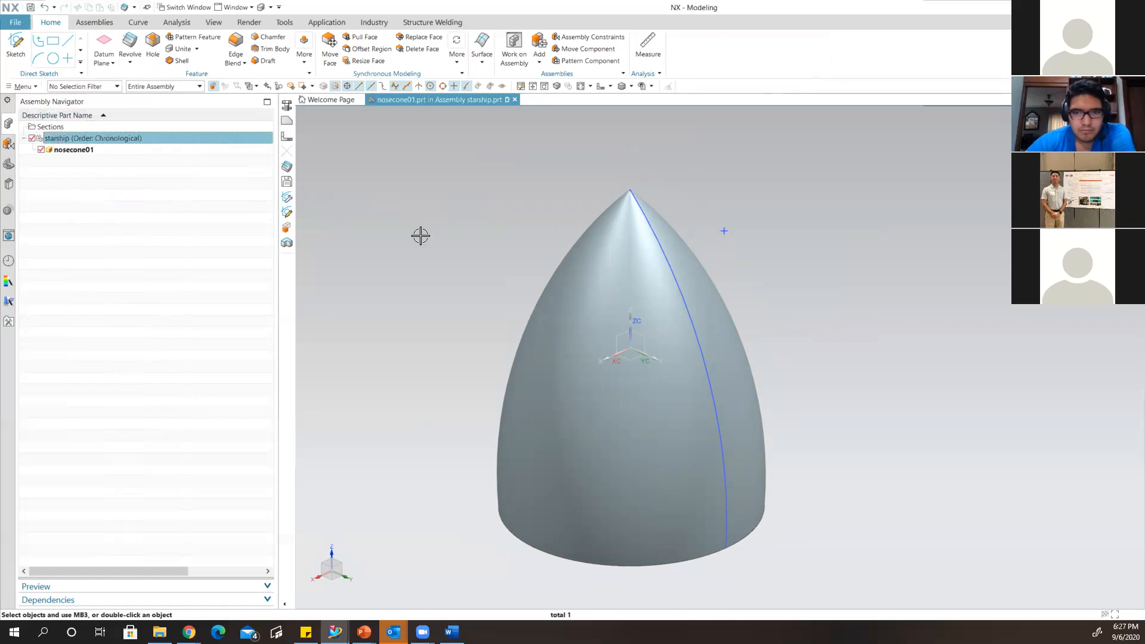
{"action": "right_click", "coordinate": [419, 263]}
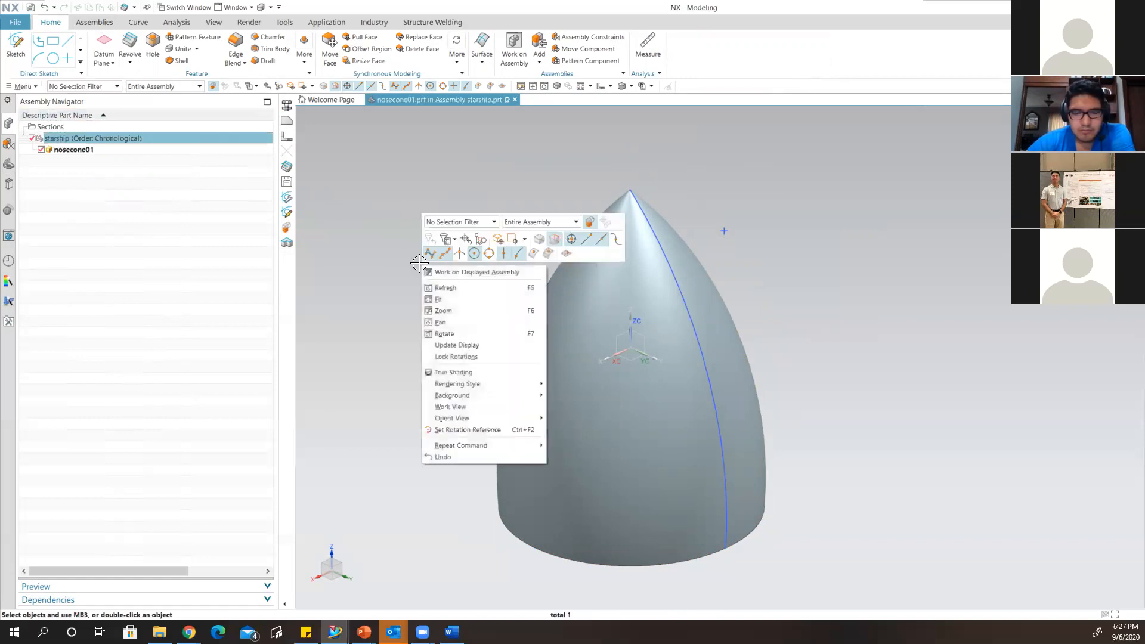
{"action": "left_click", "coordinate": [475, 273]}
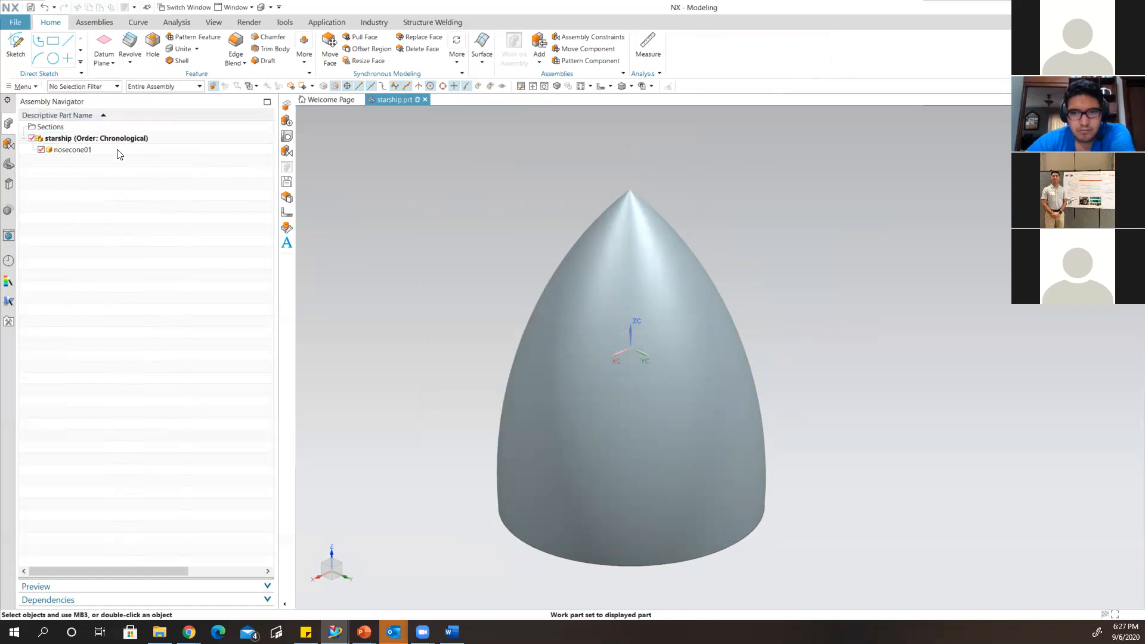
Create a new empty component named FINS in the starship assembly, using the Model template in inches.
{"action": "middle_click_drag", "start_coordinate": [828, 381], "coordinate": [866, 336], "text": "shift"}
{"action": "scroll", "coordinate": [866, 335], "scroll_direction": "up", "scroll_amount": 2}
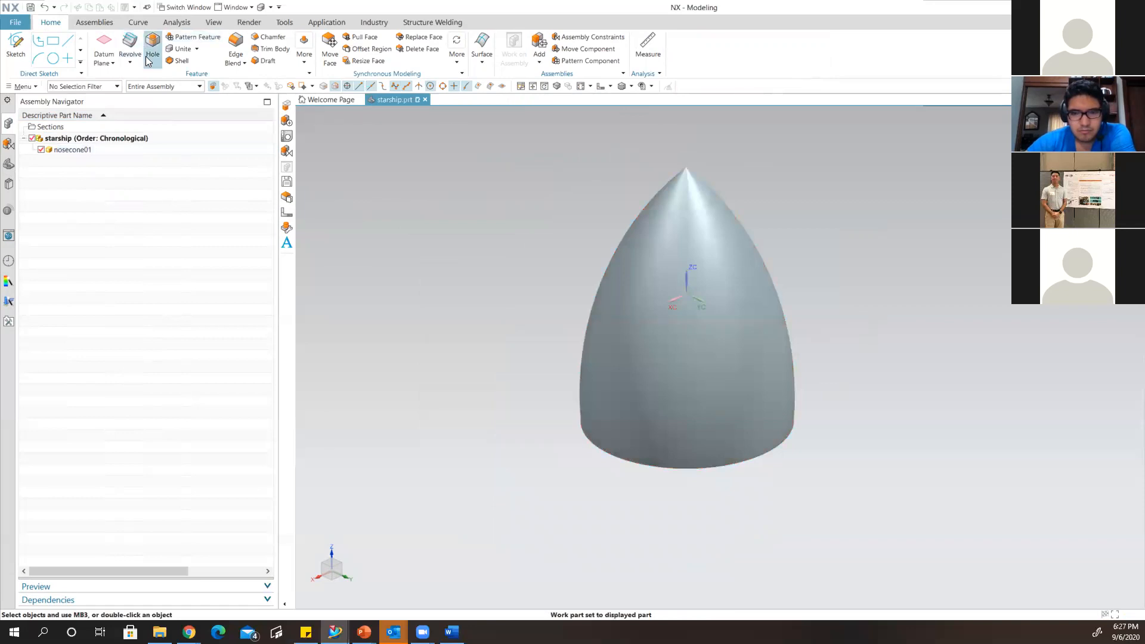
{"action": "left_click", "coordinate": [89, 23]}
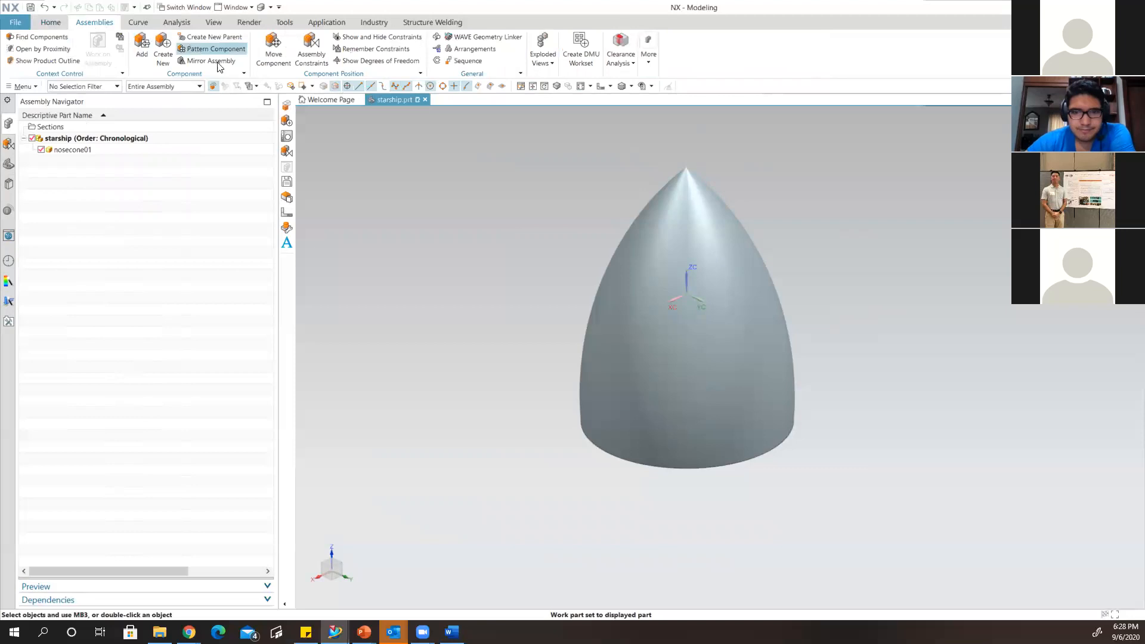
{"action": "left_click", "coordinate": [163, 48]}
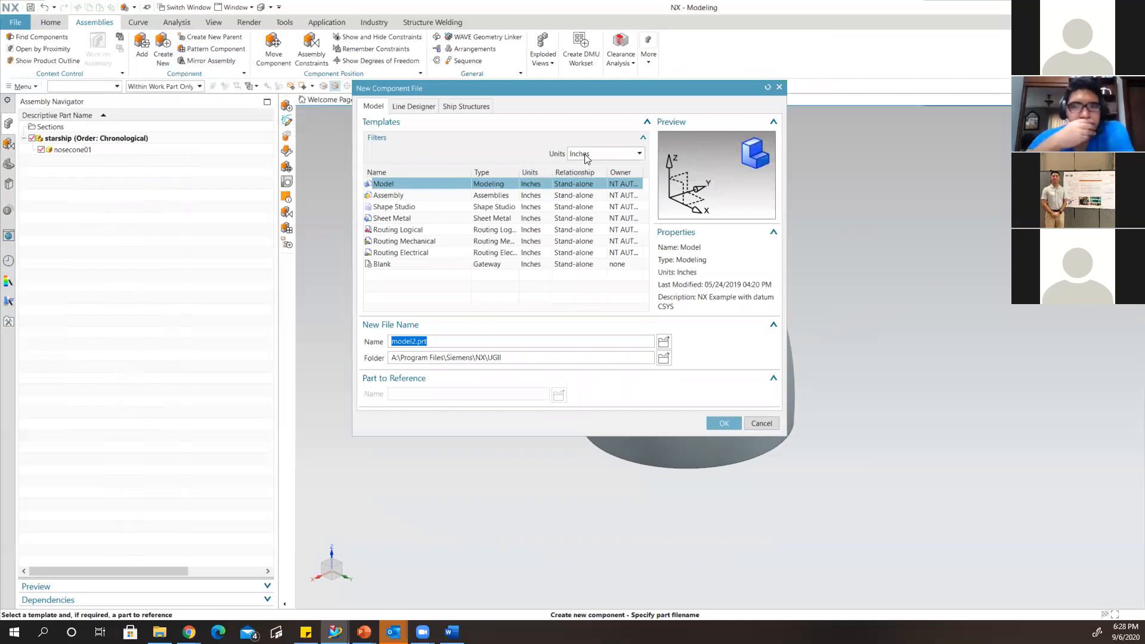
{"action": "double_click", "coordinate": [436, 342]}
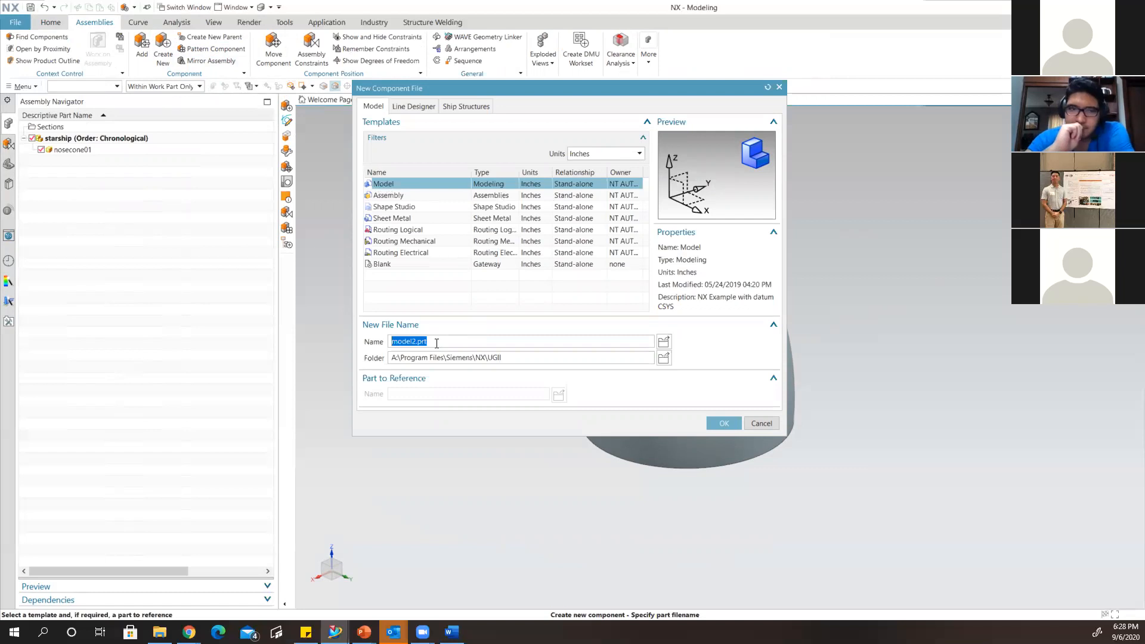
{"action": "type", "text": "FINS"}
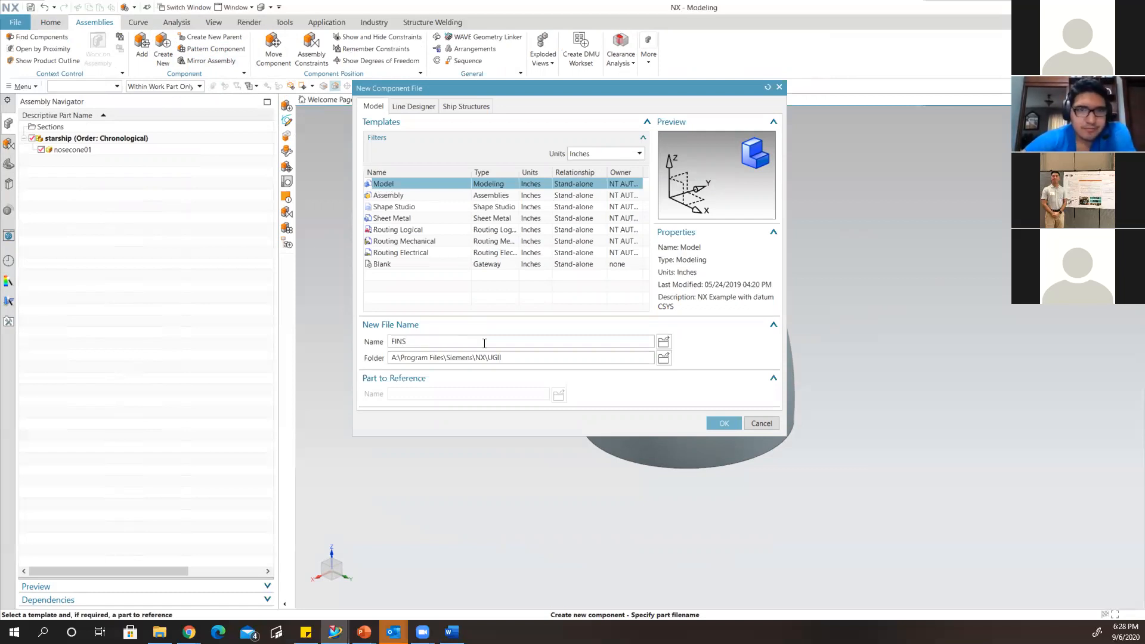
{"action": "left_click", "coordinate": [724, 424]}
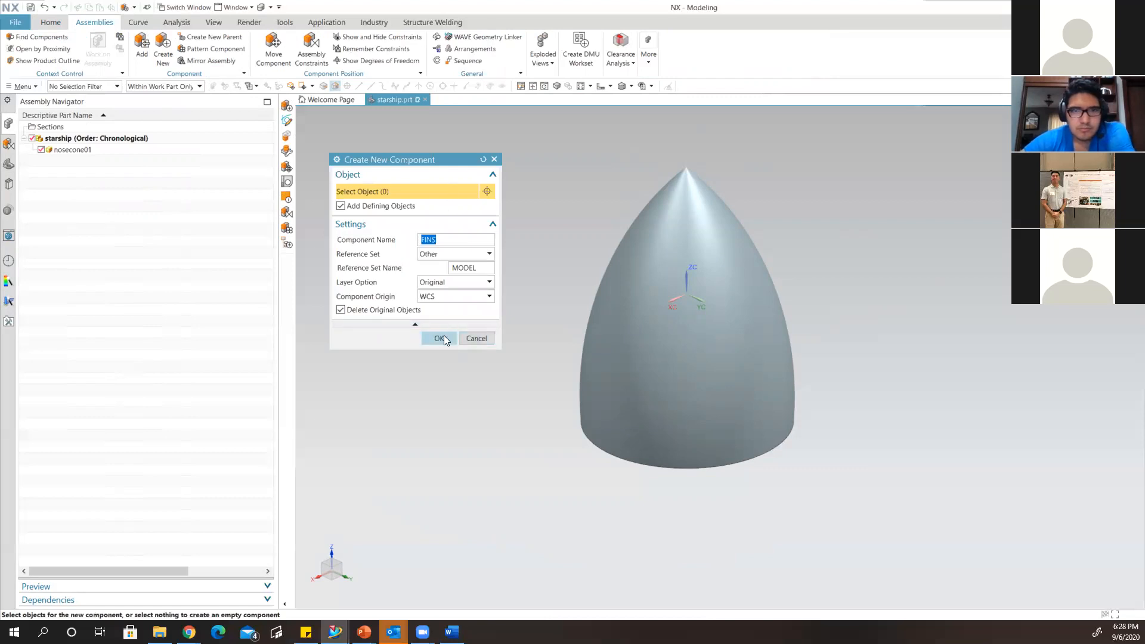
{"action": "left_click", "coordinate": [440, 338]}
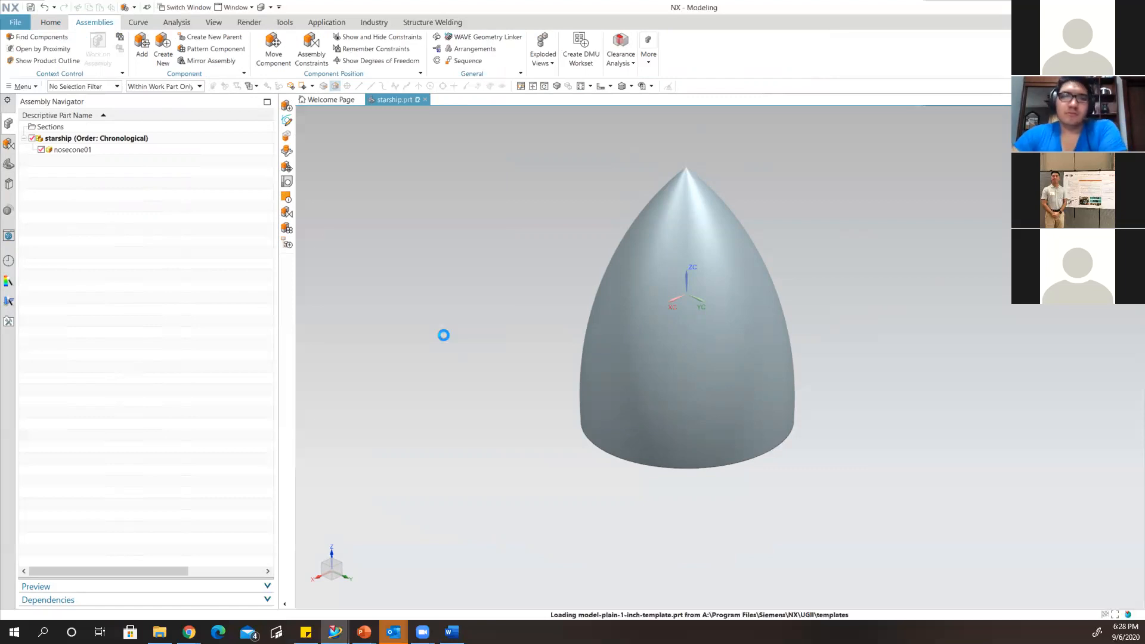
Orient the assembly to the Front view and make the FINS component the work part.
{"action": "left_click", "coordinate": [609, 87]}
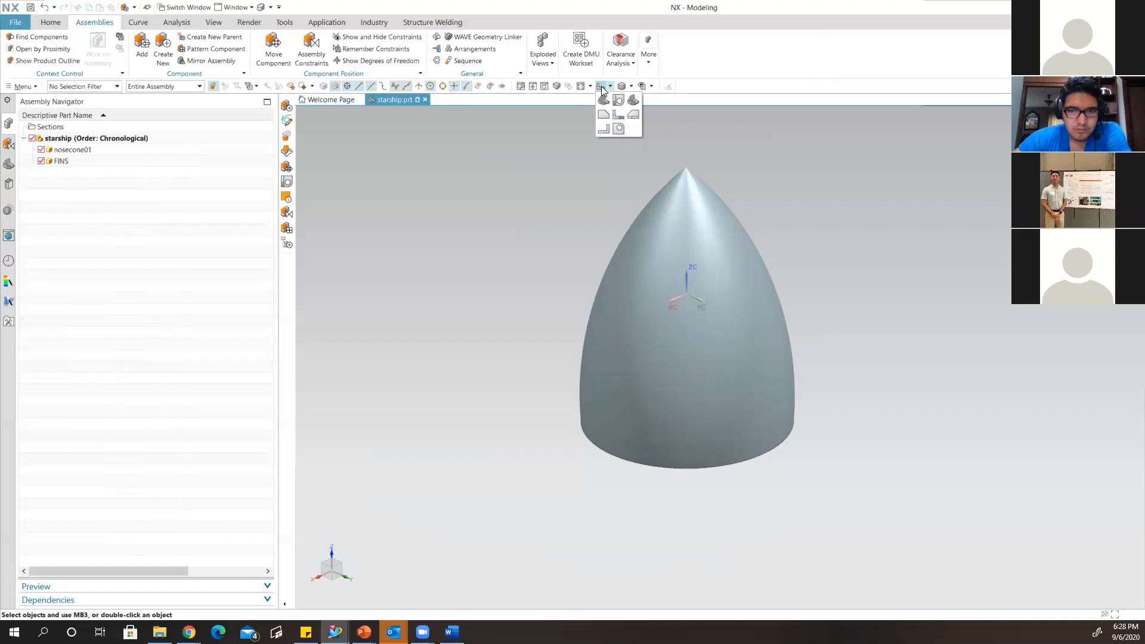
{"action": "left_click", "coordinate": [611, 87]}
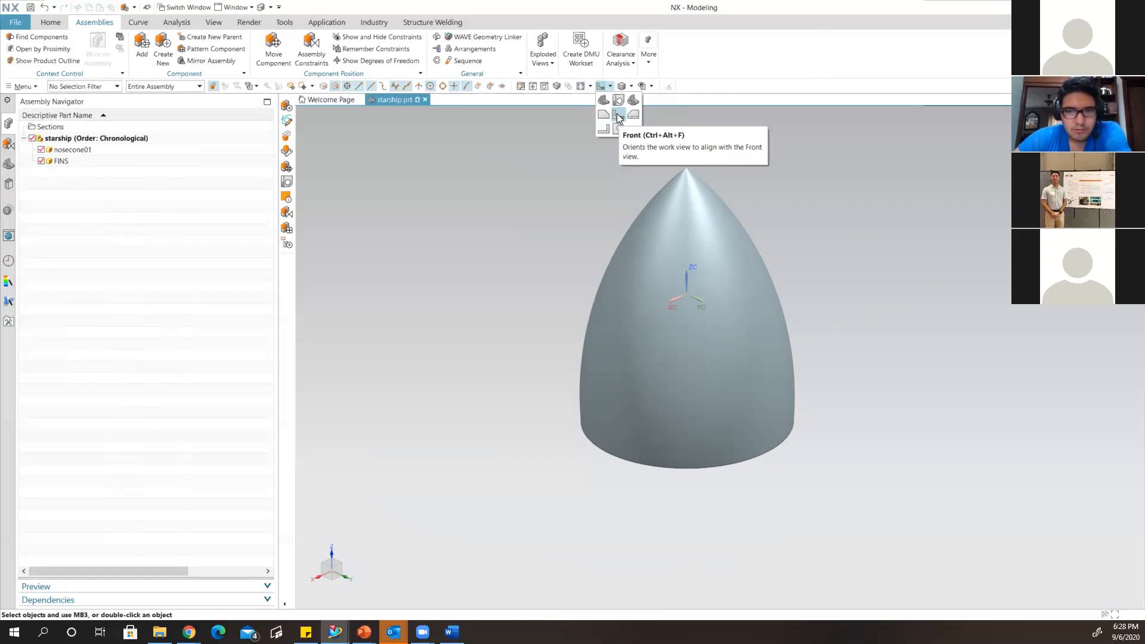
{"action": "left_click", "coordinate": [618, 117]}
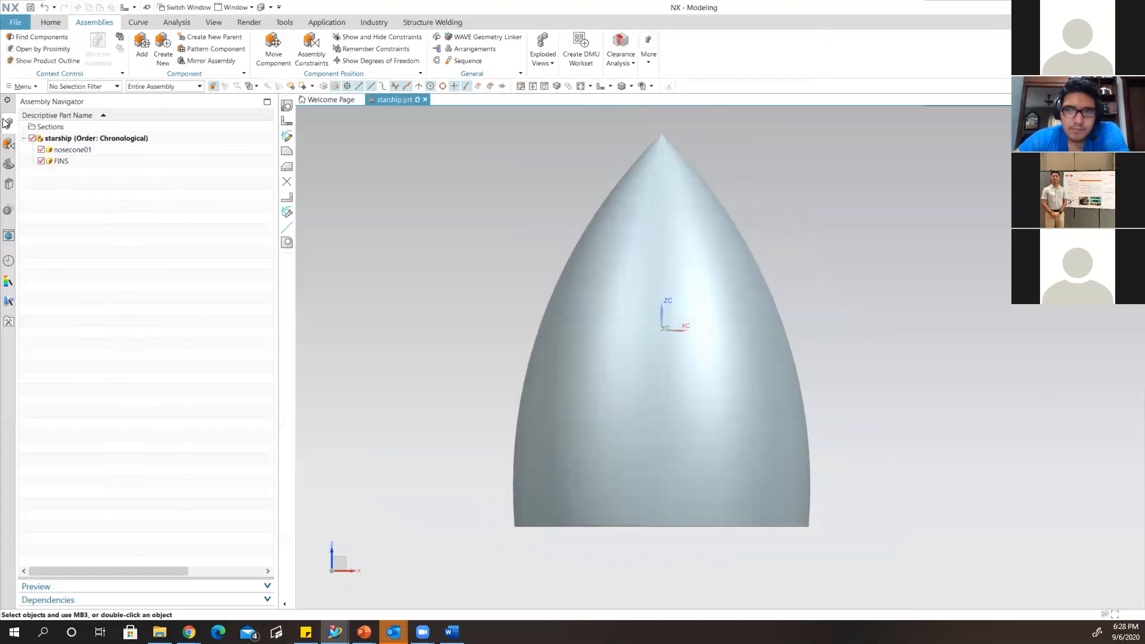
{"action": "double_click", "coordinate": [62, 161]}
{"action": "scroll", "coordinate": [667, 338], "scroll_direction": "down", "scroll_amount": 1}
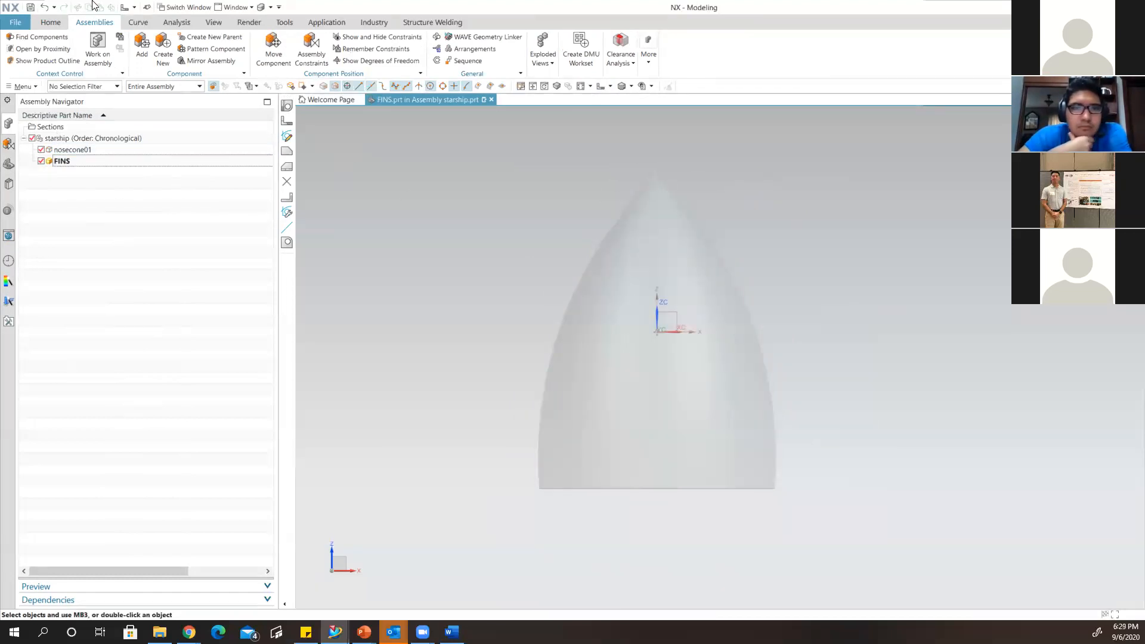
Create a sketch in FINS on the XZ plane of its datum coordinate system.
{"action": "left_click", "coordinate": [53, 23]}
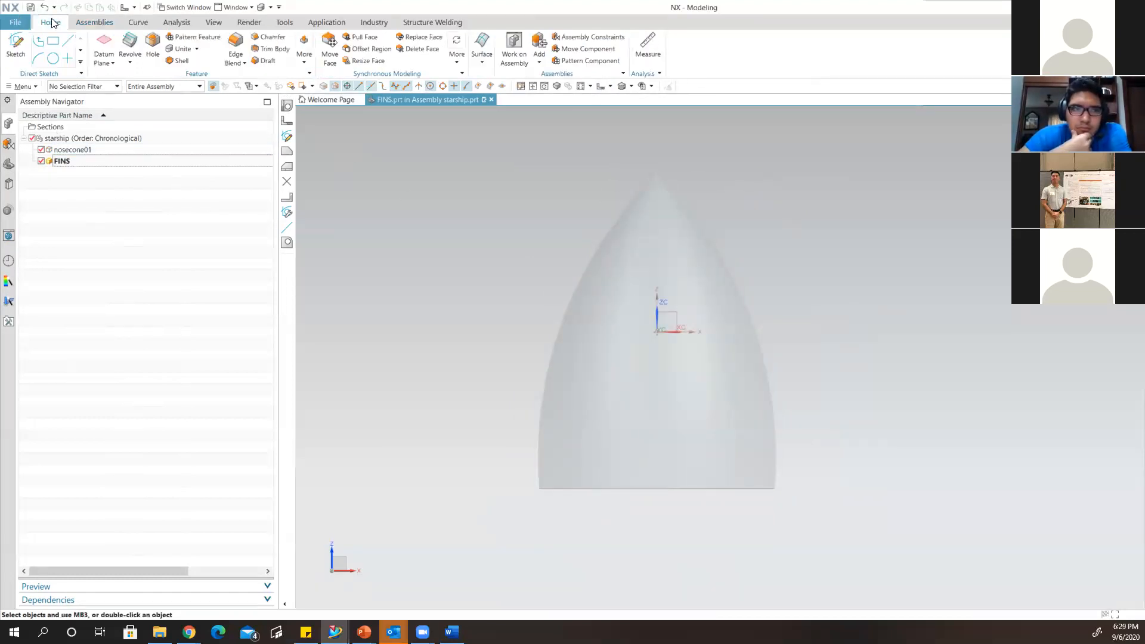
{"action": "left_click", "coordinate": [16, 50]}
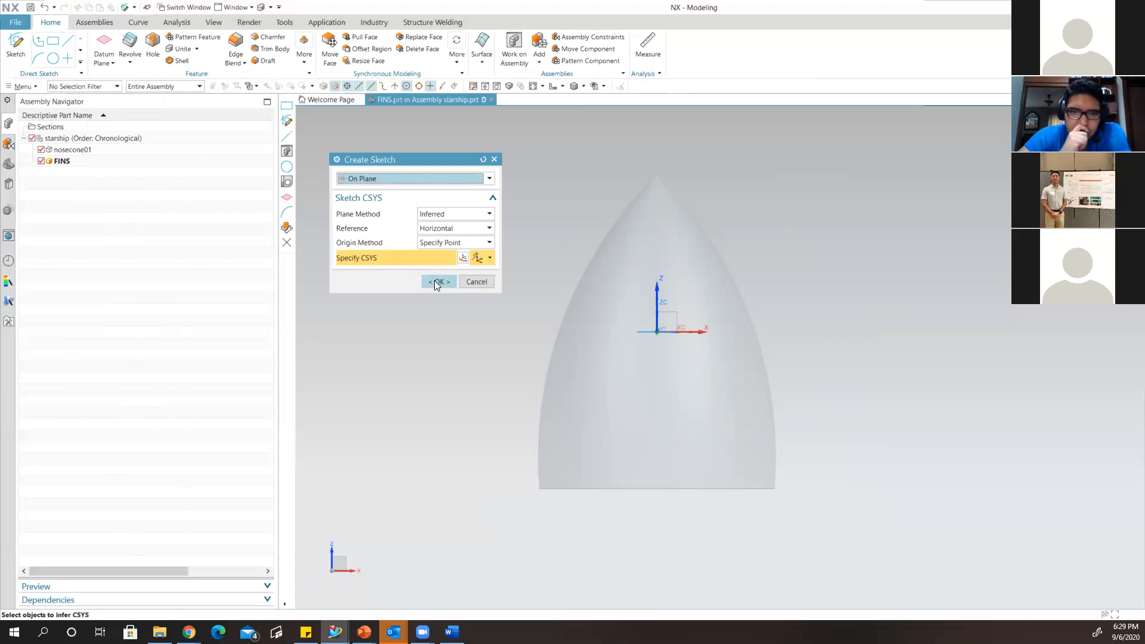
{"action": "scroll", "coordinate": [655, 328], "scroll_direction": "up", "scroll_amount": 1}
{"action": "scroll", "coordinate": [655, 328], "scroll_direction": "up", "scroll_amount": 1}
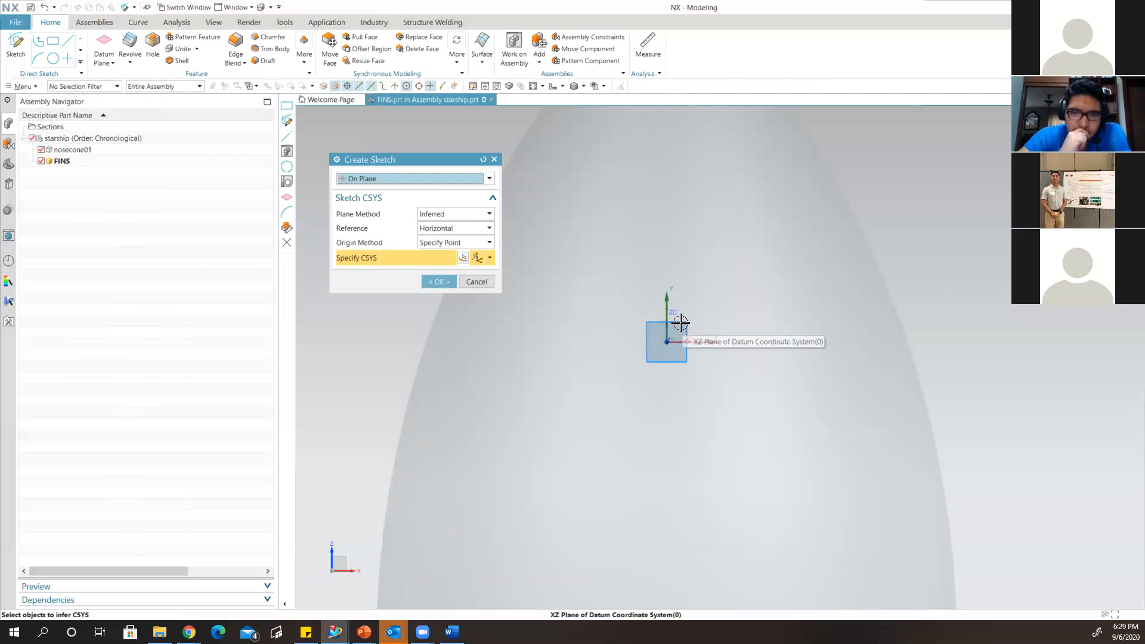
{"action": "left_click", "coordinate": [680, 322]}
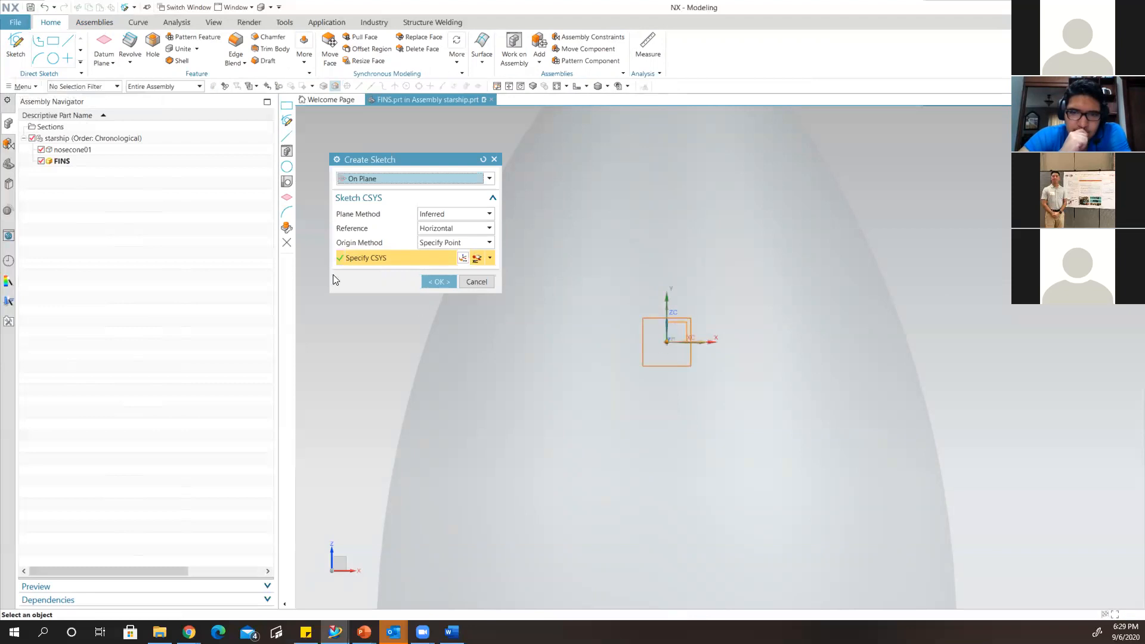
{"action": "left_click", "coordinate": [434, 281]}
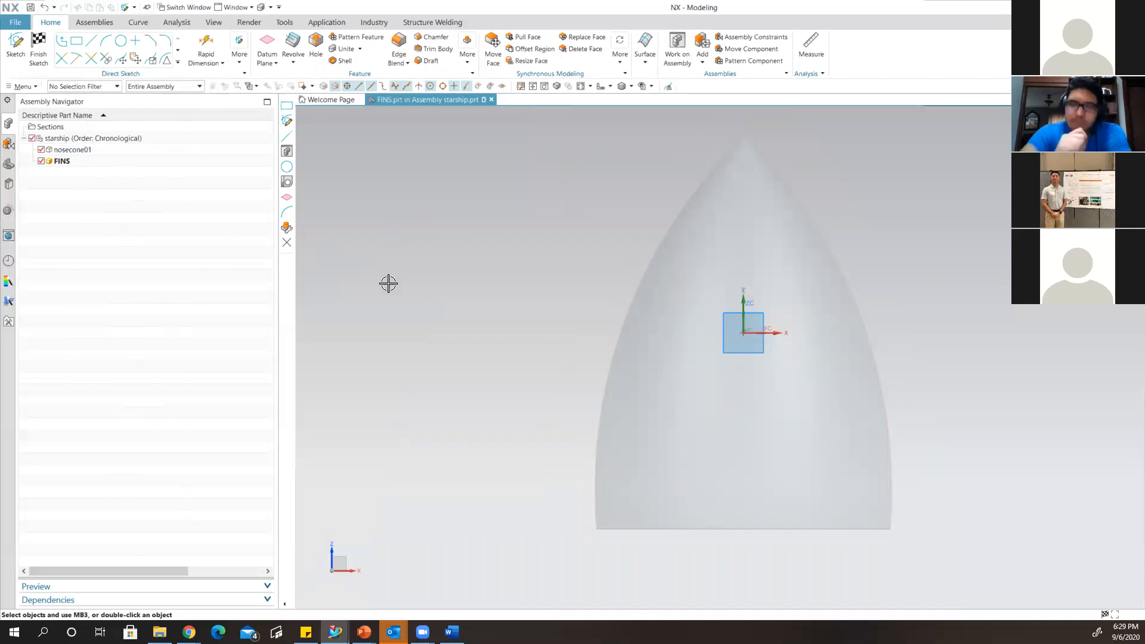
Start a rectangle defined by two corner points and extend the selection scope to the entire assembly.
{"action": "left_click", "coordinate": [76, 42]}
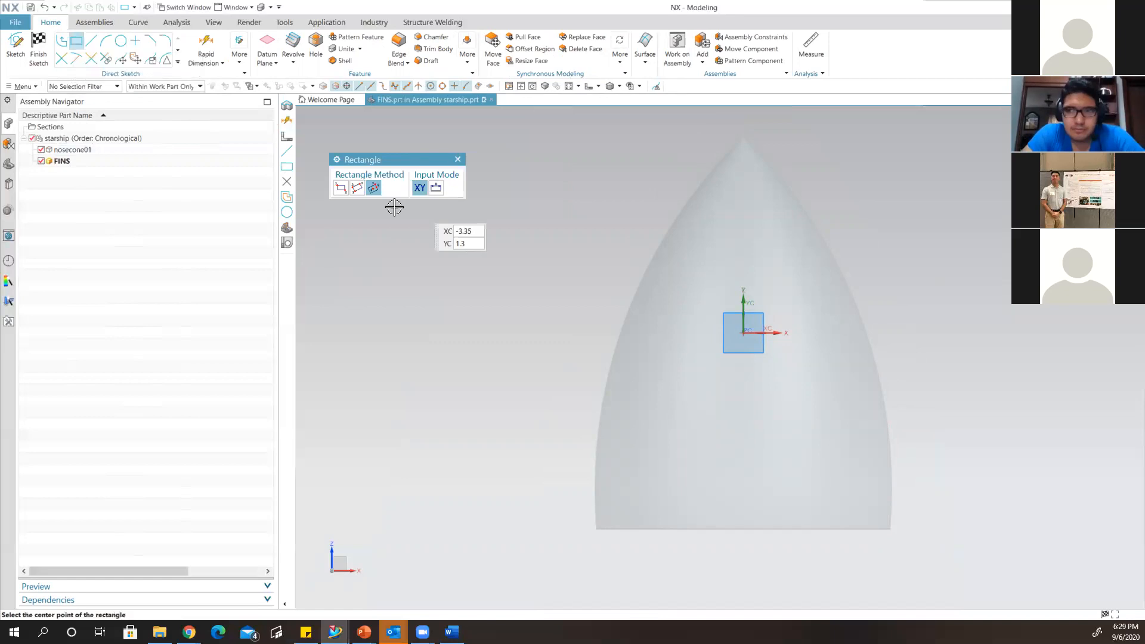
{"action": "left_click", "coordinate": [341, 190]}
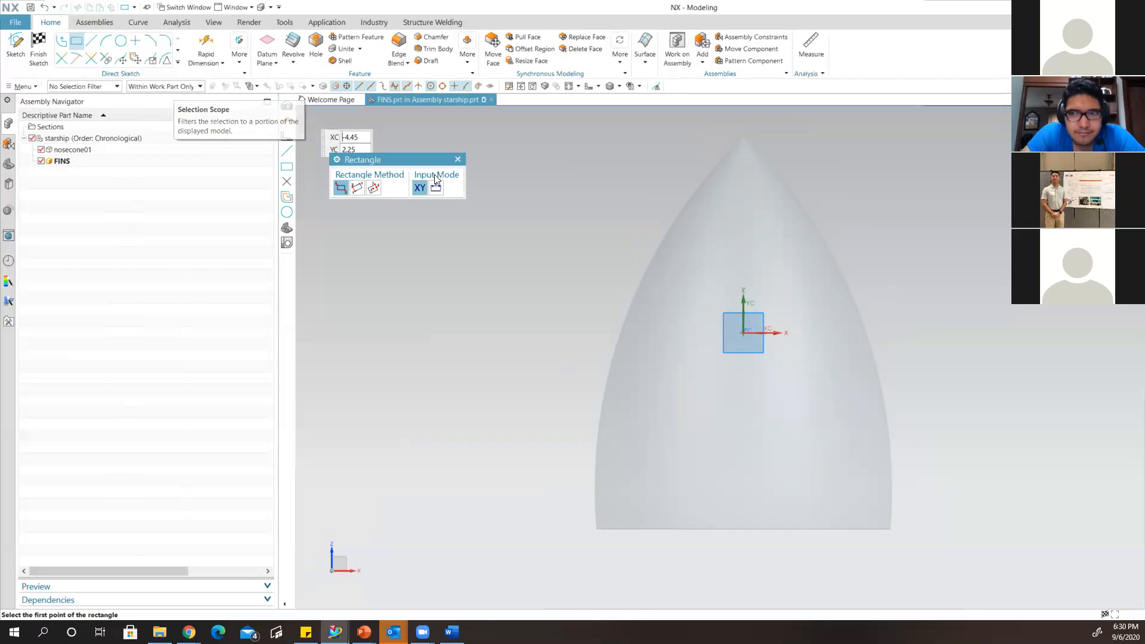
{"action": "scroll", "coordinate": [750, 467], "scroll_direction": "down", "scroll_amount": 1}
{"action": "scroll", "coordinate": [747, 502], "scroll_direction": "up", "scroll_amount": 1}
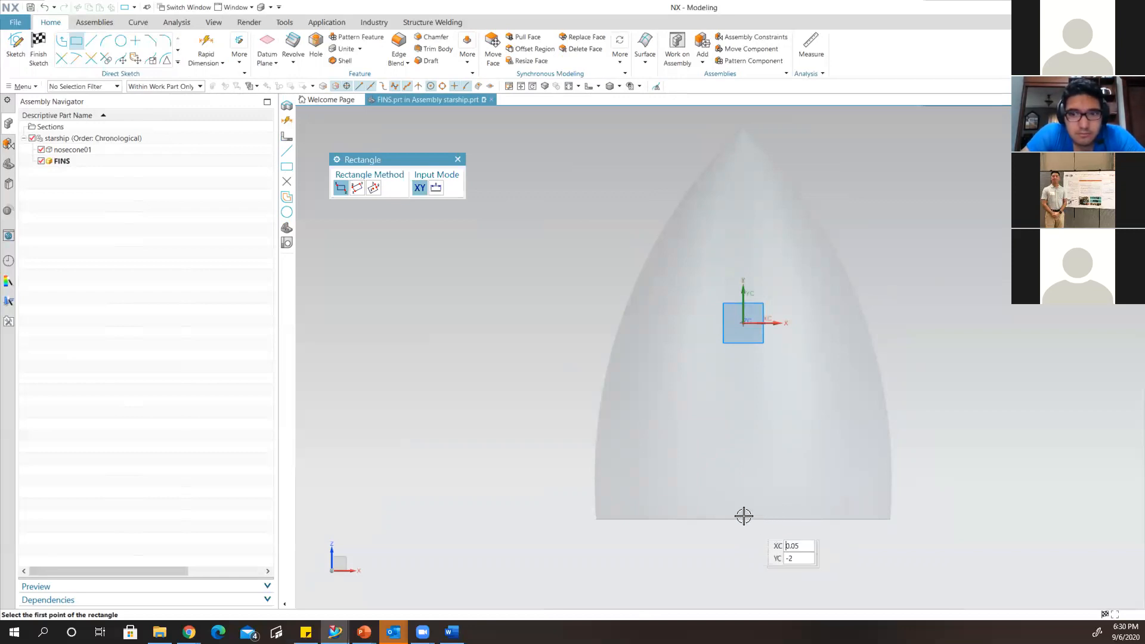
{"action": "left_click", "coordinate": [199, 87]}
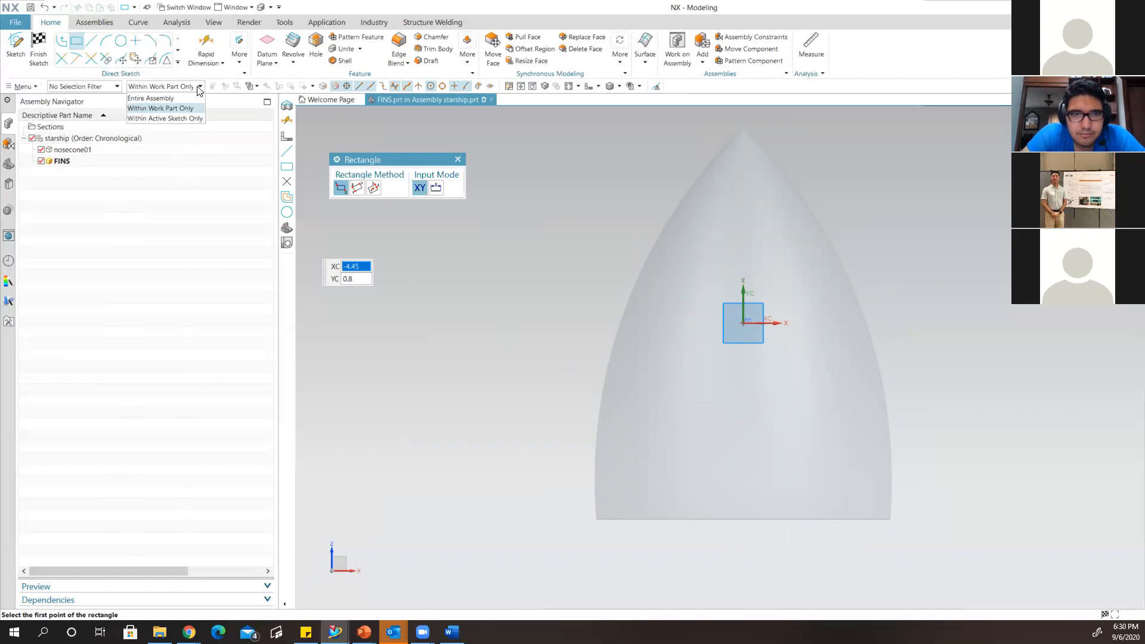
{"action": "left_click", "coordinate": [167, 100]}
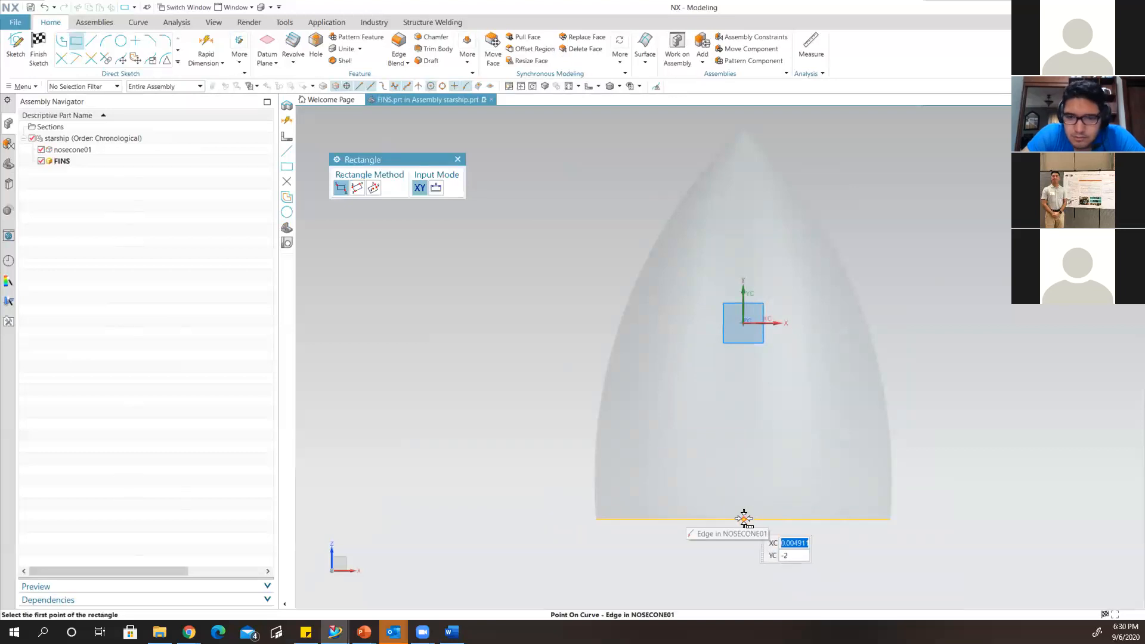
Place the rectangle's first corner at the arc center of the nosecone's base edge.
{"action": "type", "text": "0"}
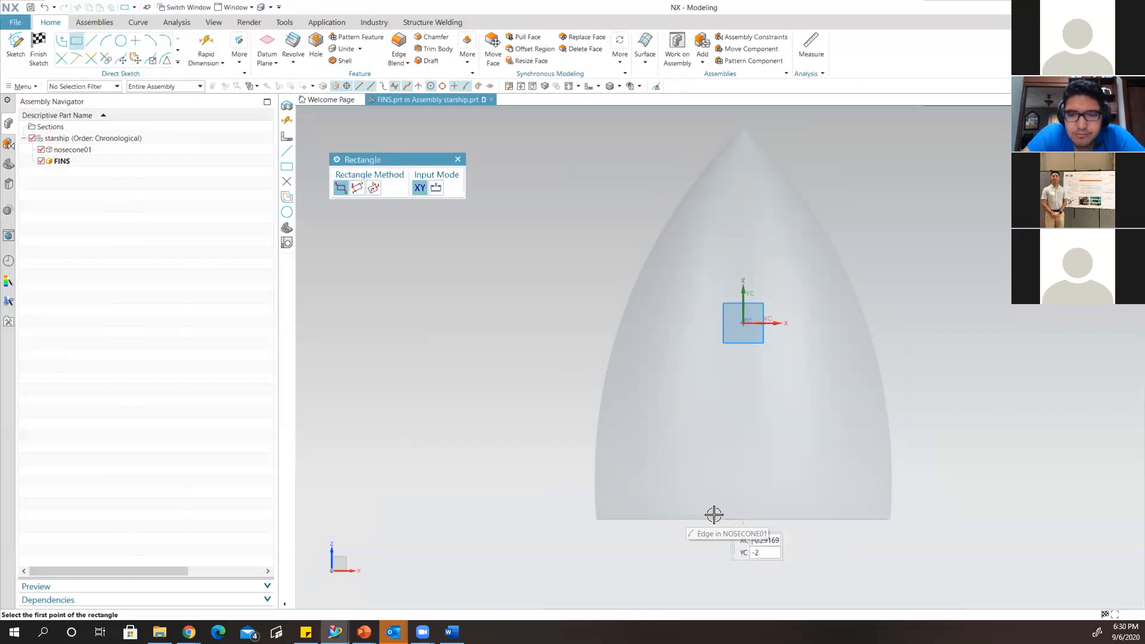
{"action": "scroll", "coordinate": [721, 516], "scroll_direction": "up", "scroll_amount": 2}
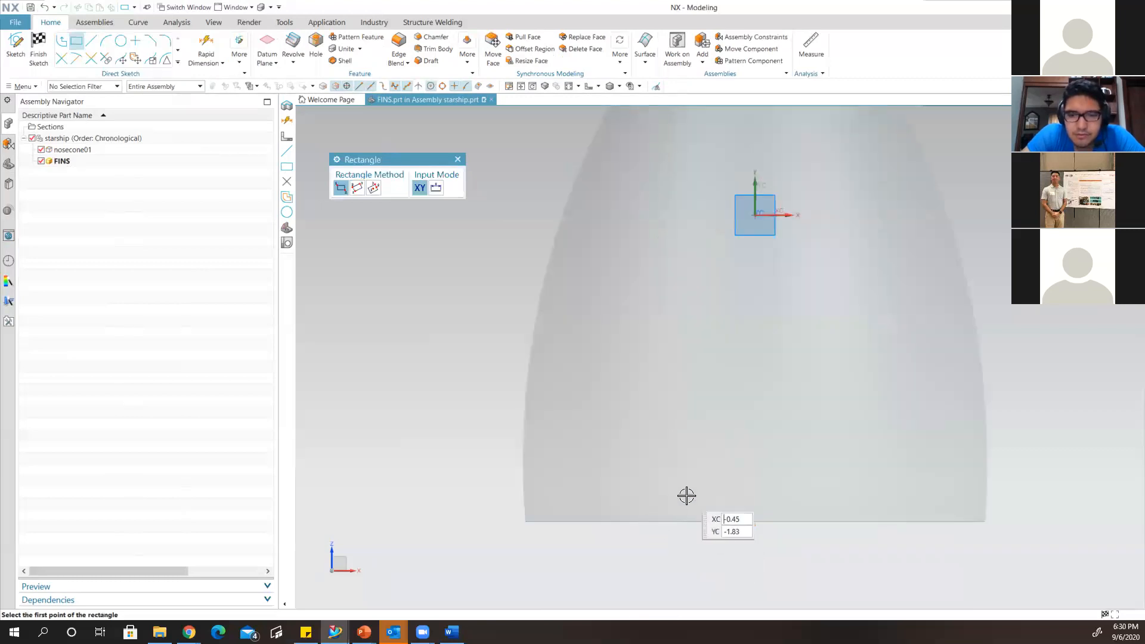
{"action": "scroll", "coordinate": [741, 471], "scroll_direction": "down", "scroll_amount": 1}
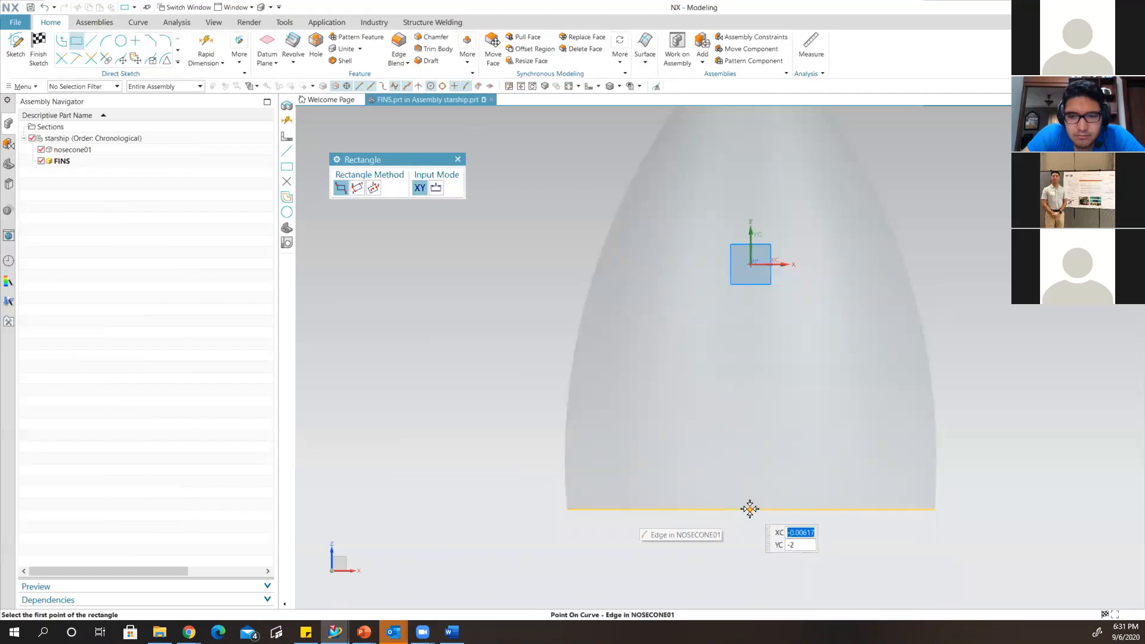
{"action": "left_click", "coordinate": [749, 508]}
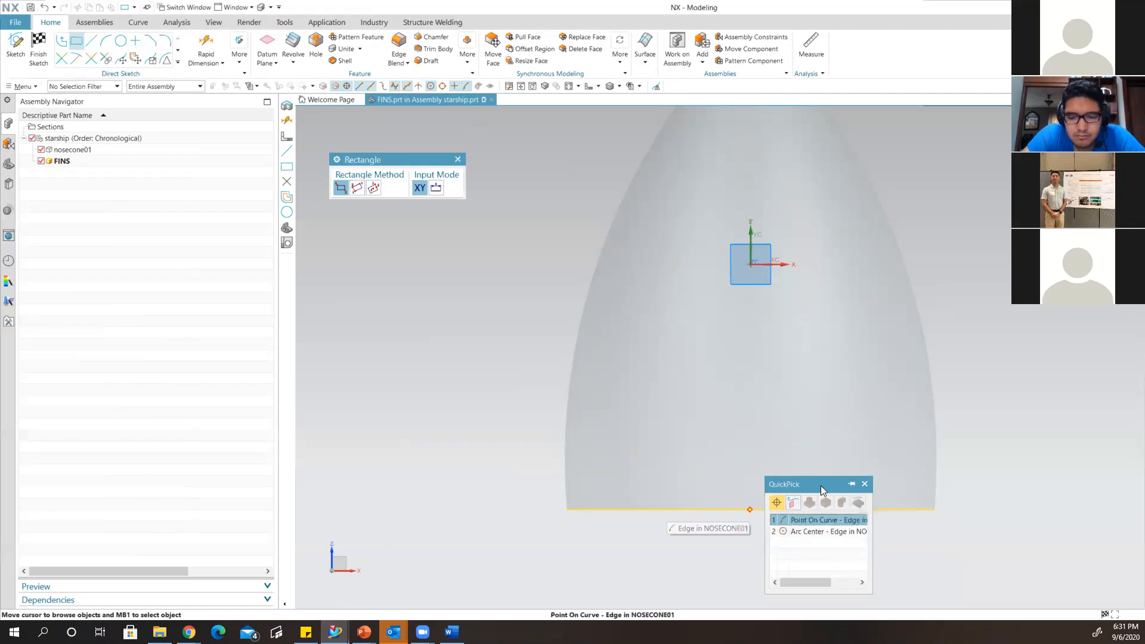
{"action": "left_click_drag", "start_coordinate": [820, 486], "coordinate": [867, 337]}
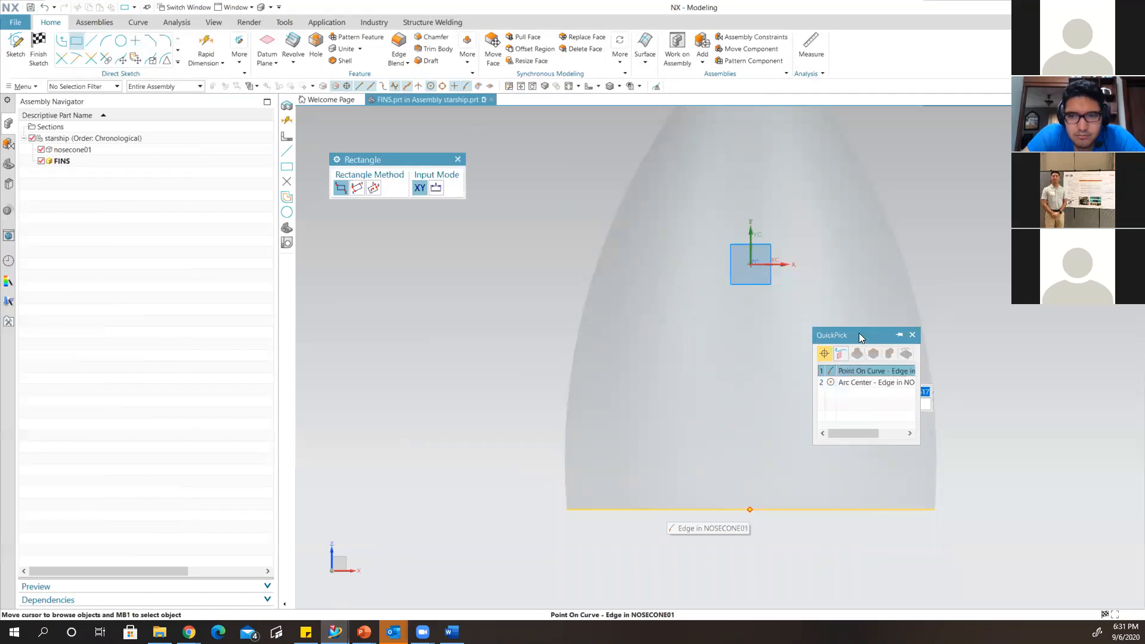
{"action": "left_click", "coordinate": [854, 383]}
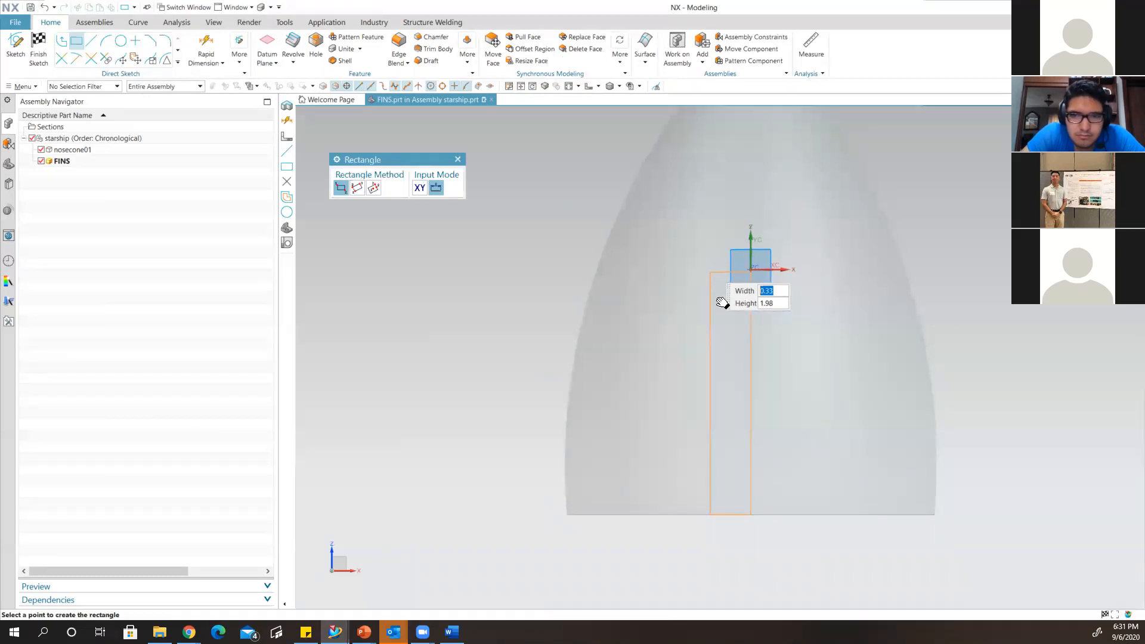
Finish the rectangle 2.25 in wide and 4 in high, extending upward and toward negative X from the nosecone's base center.
{"action": "scroll", "coordinate": [723, 302], "scroll_direction": "down", "scroll_amount": 2}
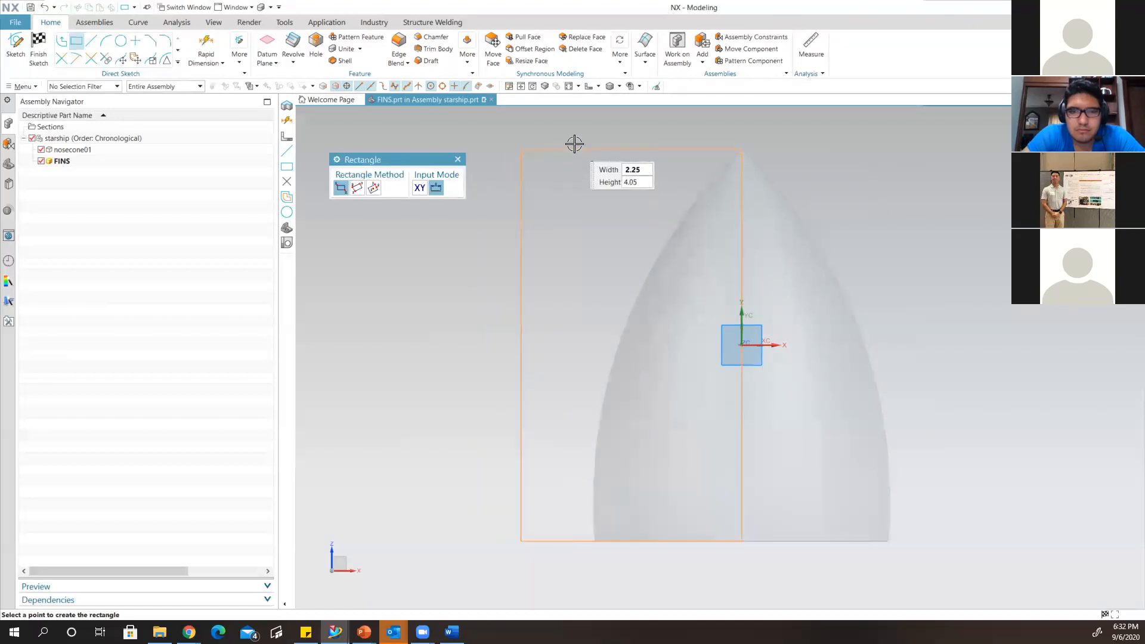
{"action": "scroll", "coordinate": [596, 152], "scroll_direction": "up", "scroll_amount": 2}
{"action": "scroll", "coordinate": [662, 152], "scroll_direction": "up", "scroll_amount": 2}
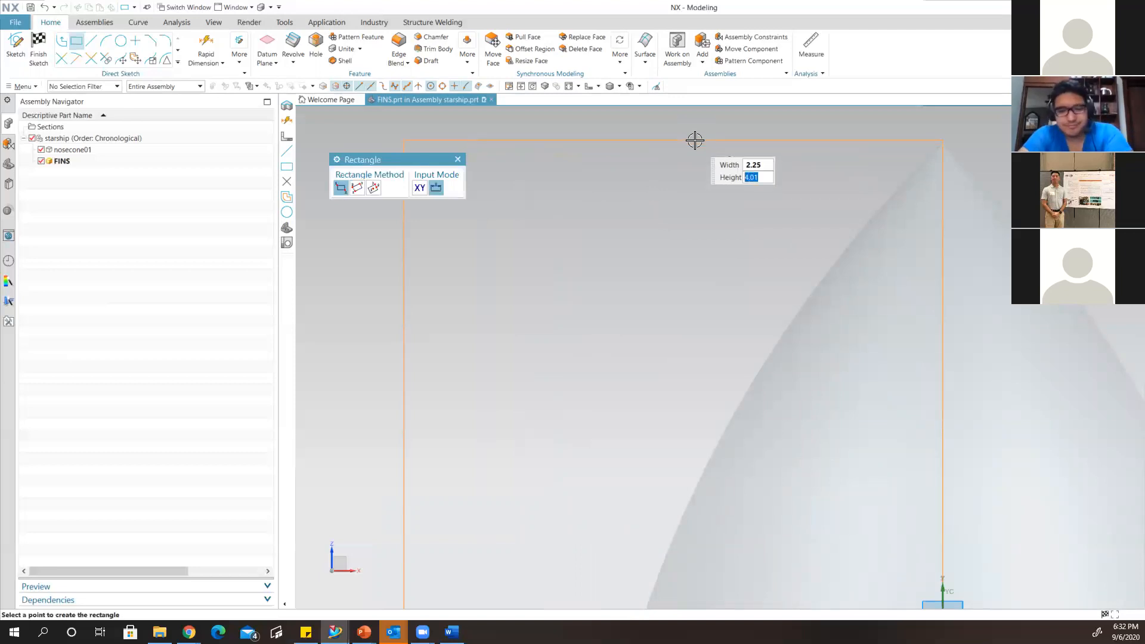
{"action": "type", "text": "4"}
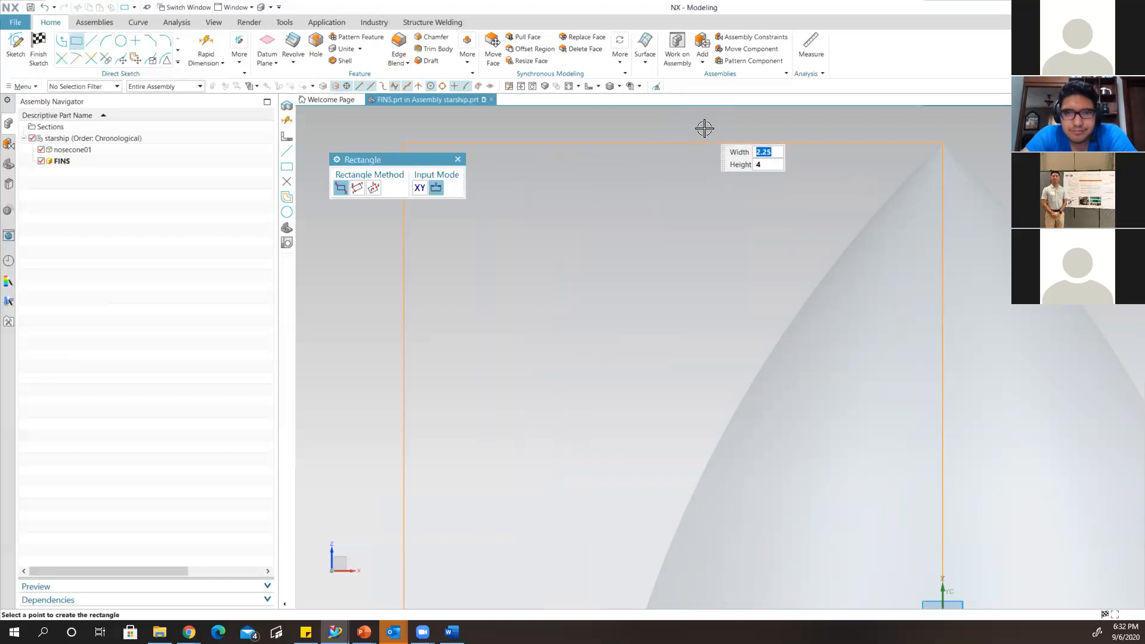
{"action": "left_click", "coordinate": [704, 127]}
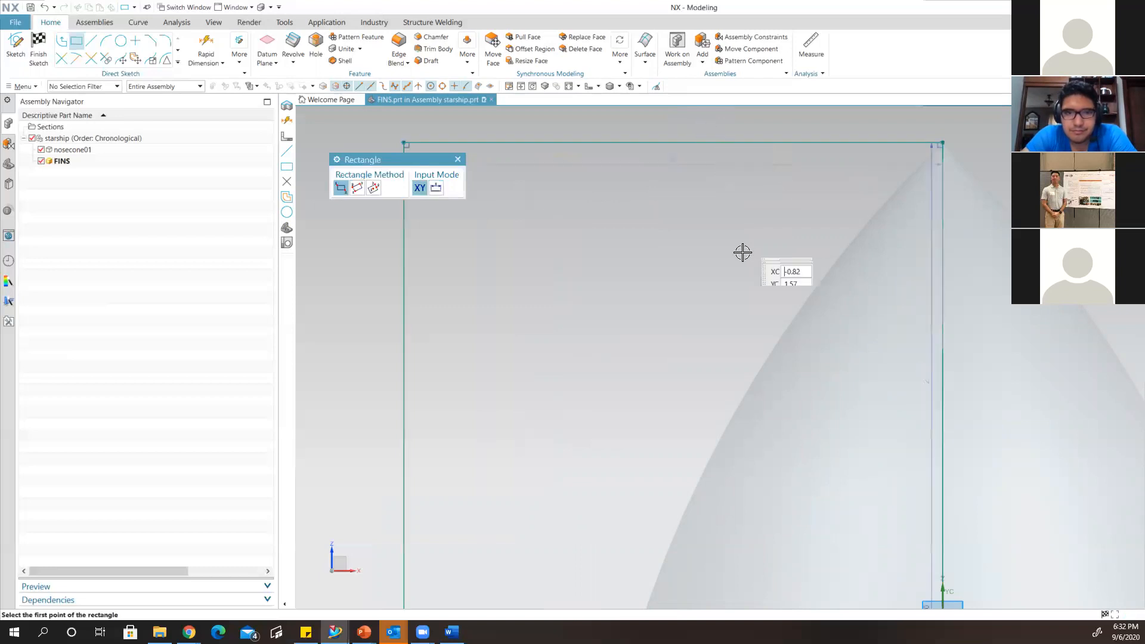
Draw a horizontal line from the midpoint of the rectangle's outer vertical side to its opposite side at the sketch origin.
{"action": "scroll", "coordinate": [741, 261], "scroll_direction": "down", "scroll_amount": 1}
{"action": "middle_click_drag", "start_coordinate": [744, 282], "coordinate": [757, 208], "text": "shift"}
{"action": "scroll", "coordinate": [795, 342], "scroll_direction": "down", "scroll_amount": 3}
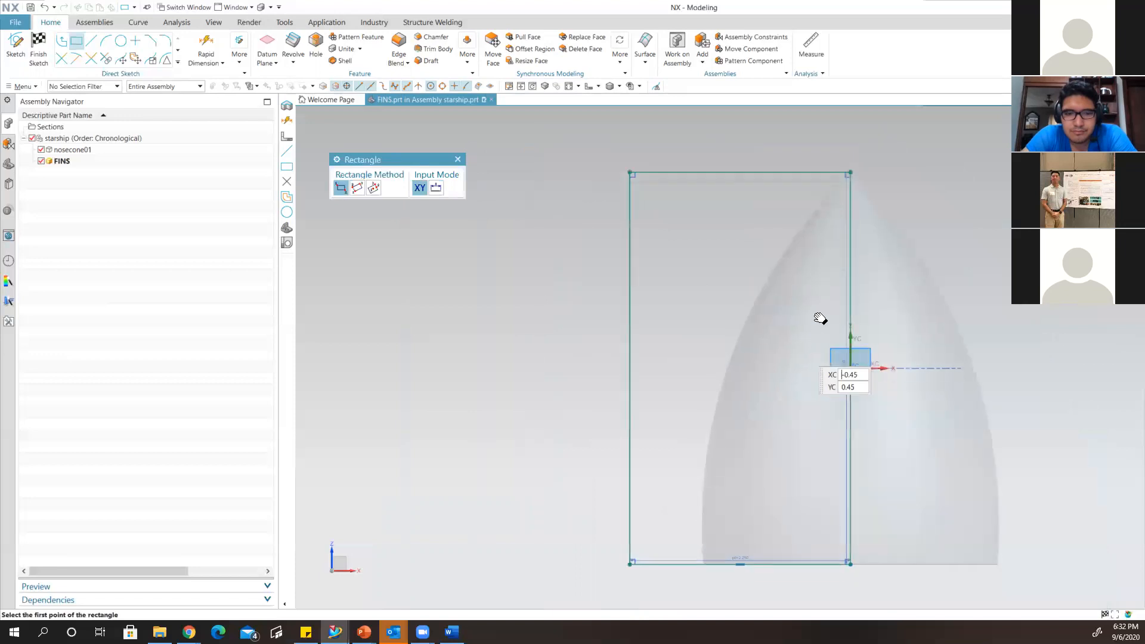
{"action": "middle_click_drag", "start_coordinate": [818, 325], "coordinate": [807, 327], "text": "shift"}
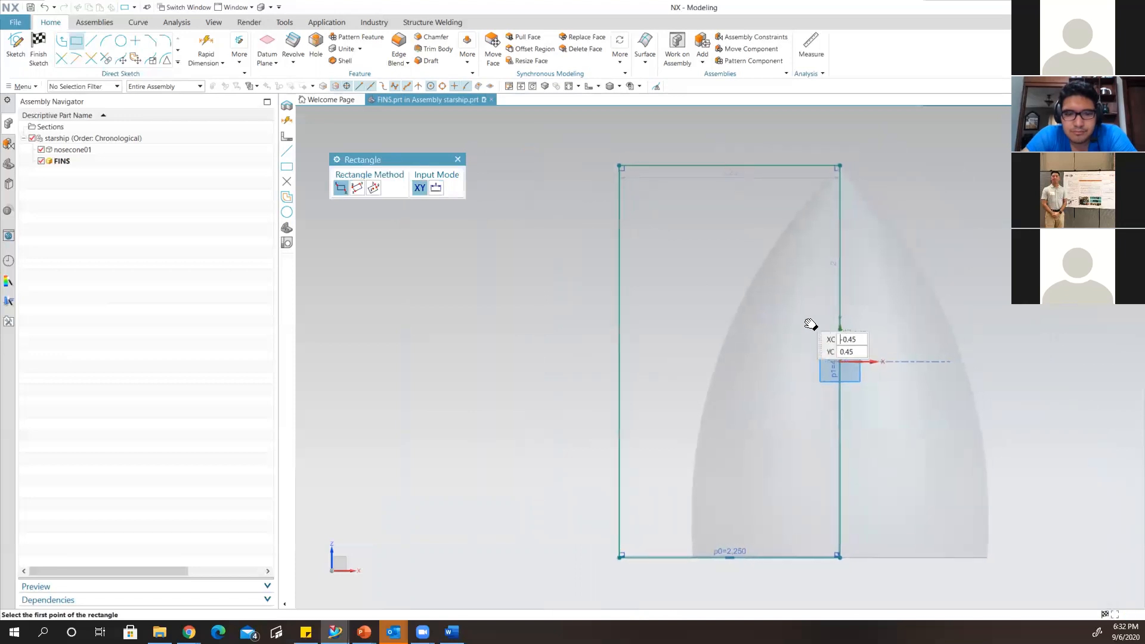
{"action": "scroll", "coordinate": [713, 341], "scroll_direction": "down", "scroll_amount": 1}
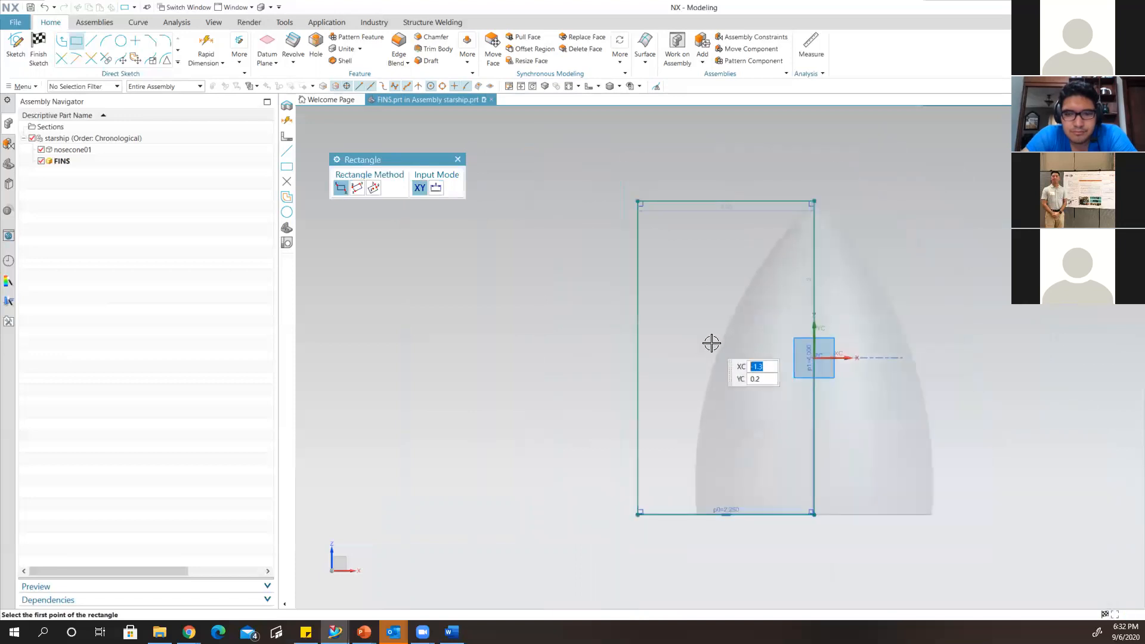
{"action": "scroll", "coordinate": [722, 366], "scroll_direction": "up", "scroll_amount": 2}
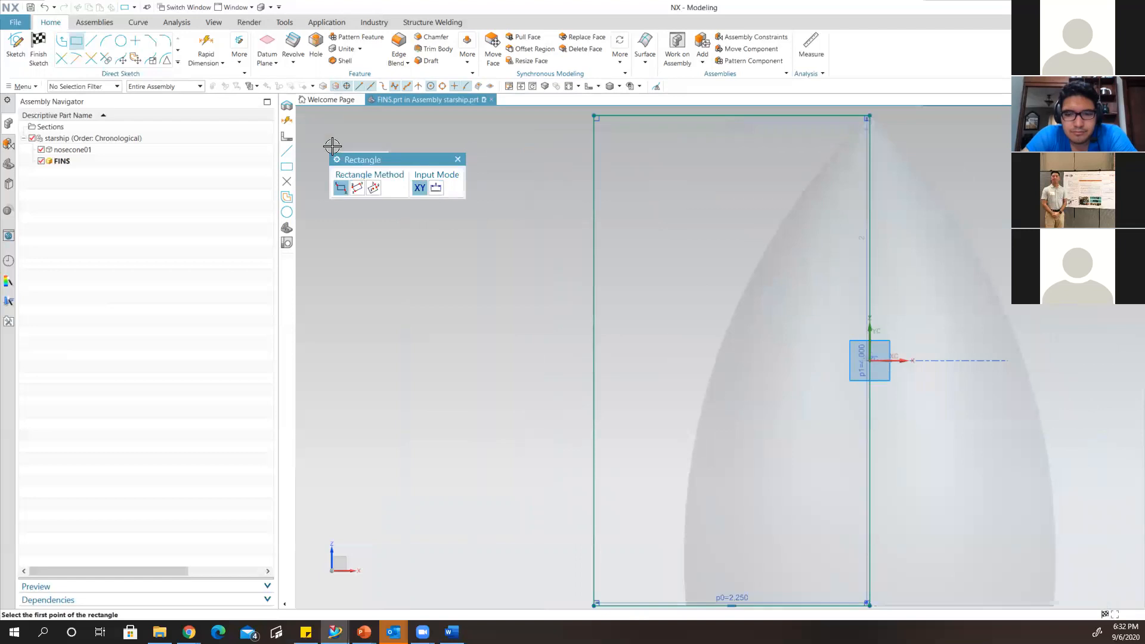
{"action": "left_click", "coordinate": [90, 42]}
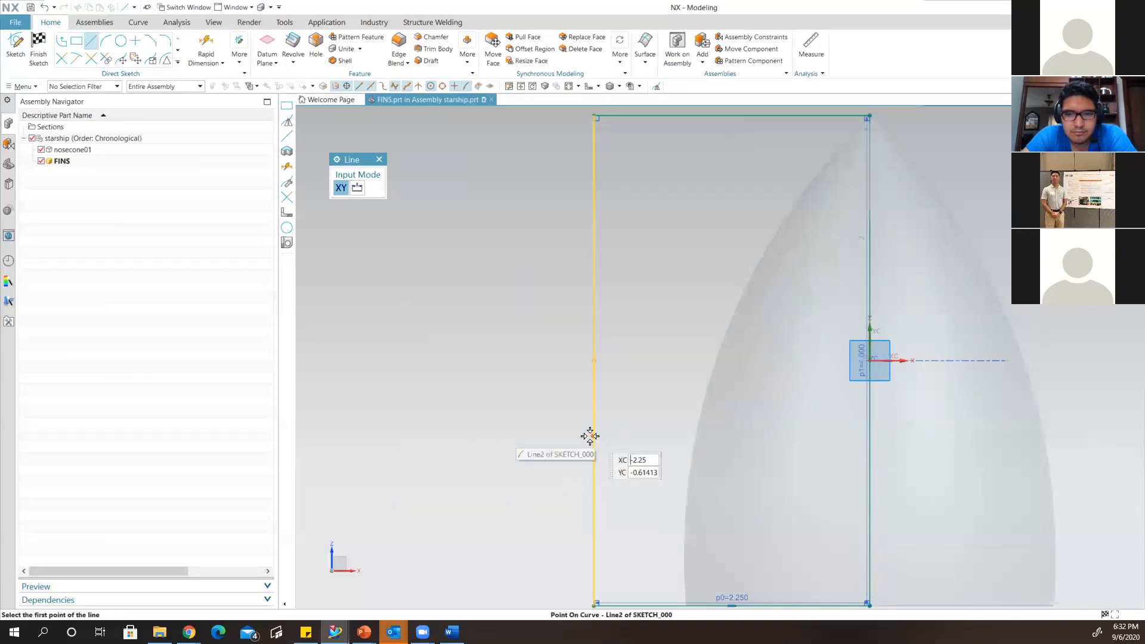
{"action": "left_click", "coordinate": [593, 360]}
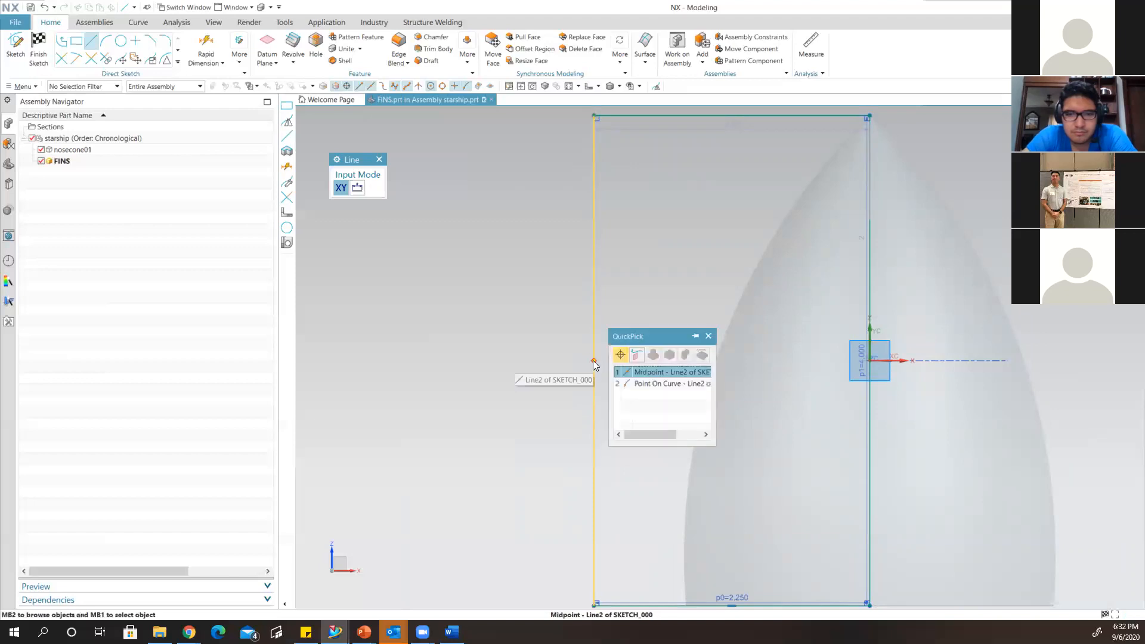
{"action": "left_click", "coordinate": [651, 372]}
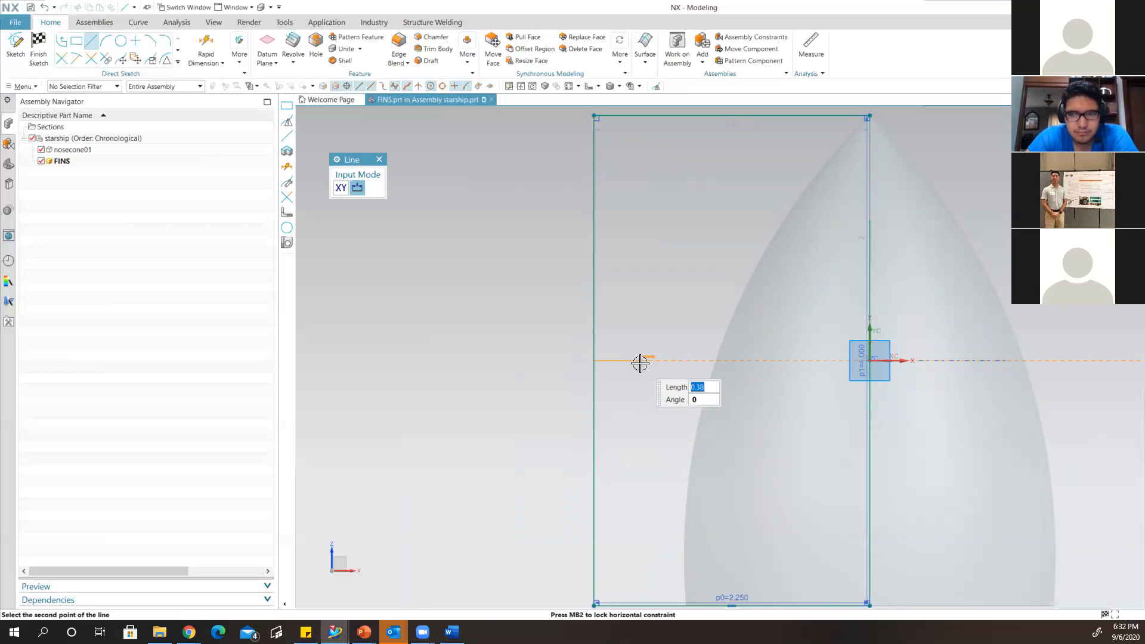
{"action": "scroll", "coordinate": [847, 358], "scroll_direction": "up", "scroll_amount": 1}
{"action": "middle_click_drag", "start_coordinate": [834, 359], "coordinate": [690, 356], "text": "shift"}
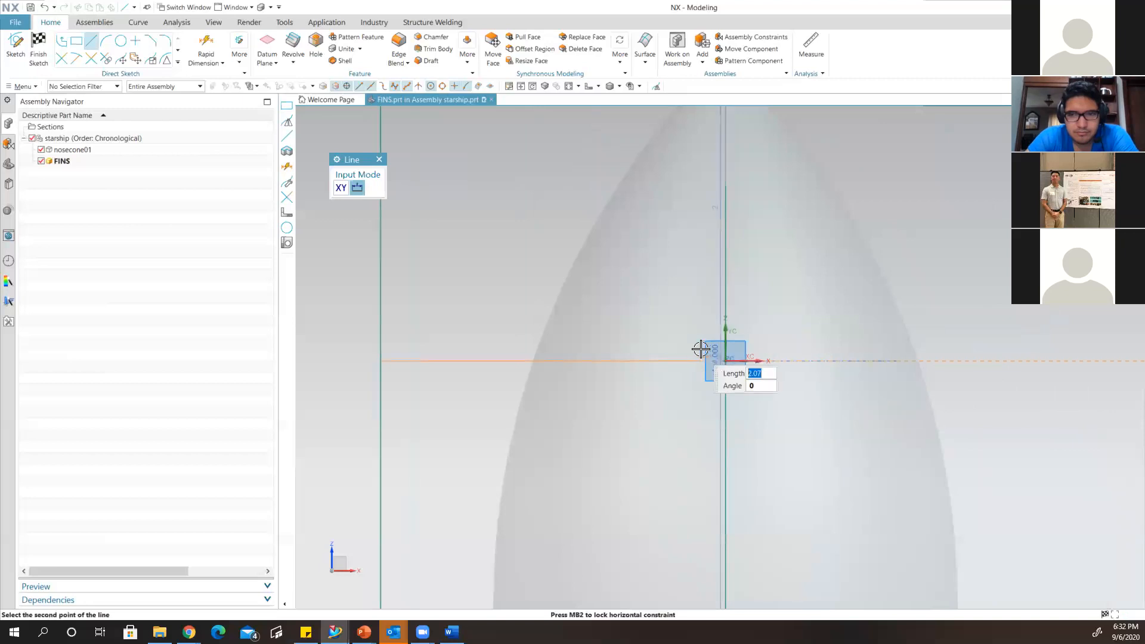
{"action": "scroll", "coordinate": [700, 349], "scroll_direction": "up", "scroll_amount": 2}
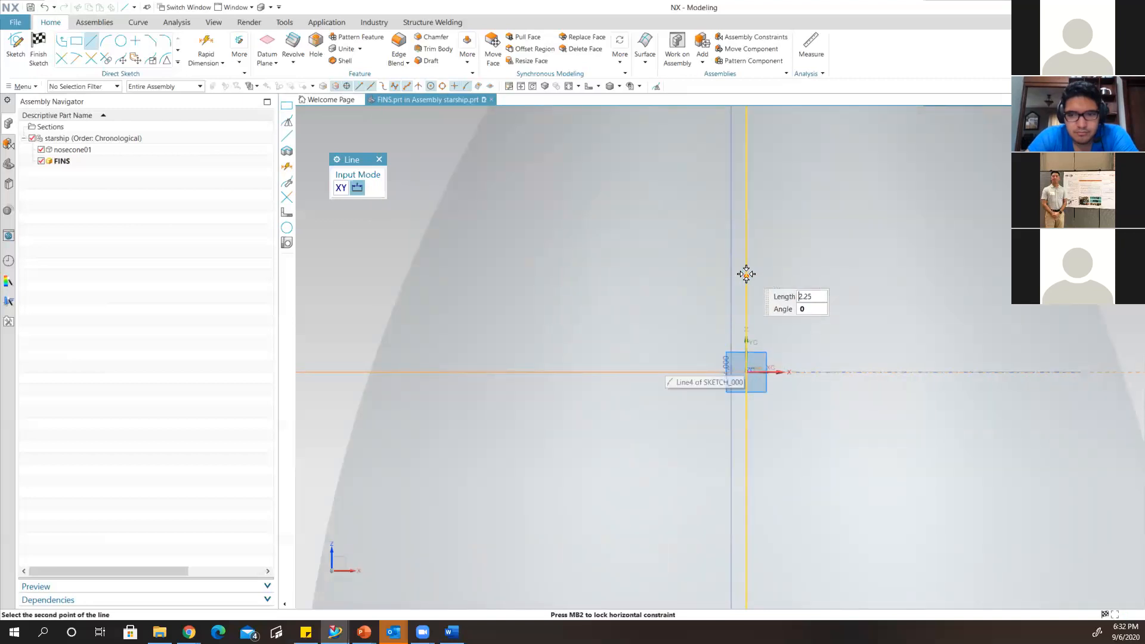
{"action": "left_click", "coordinate": [746, 371]}
Trim away the rectangle's lower half below the horizontal line, removing both vertical portions and the base line.
{"action": "scroll", "coordinate": [645, 332], "scroll_direction": "down", "scroll_amount": 2}
{"action": "mouse_move", "coordinate": [645, 332]}
{"action": "middle_mouse_down", "text": "shift"}
{"action": "mouse_move", "coordinate": [697, 327]}
{"action": "mouse_move", "coordinate": [759, 388]}
{"action": "mouse_move", "coordinate": [769, 430]}
{"action": "mouse_move", "coordinate": [764, 417]}
{"action": "middle_mouse_up", "text": "shift"}
{"action": "scroll", "coordinate": [583, 235], "scroll_direction": "down", "scroll_amount": 1}
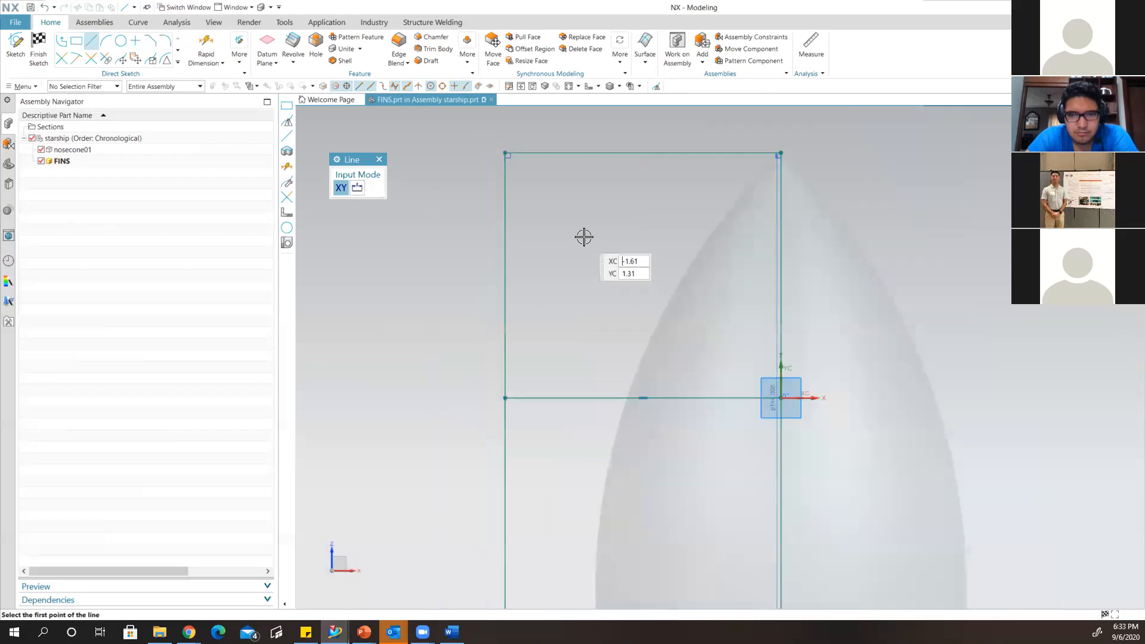
{"action": "scroll", "coordinate": [639, 252], "scroll_direction": "up", "scroll_amount": 1}
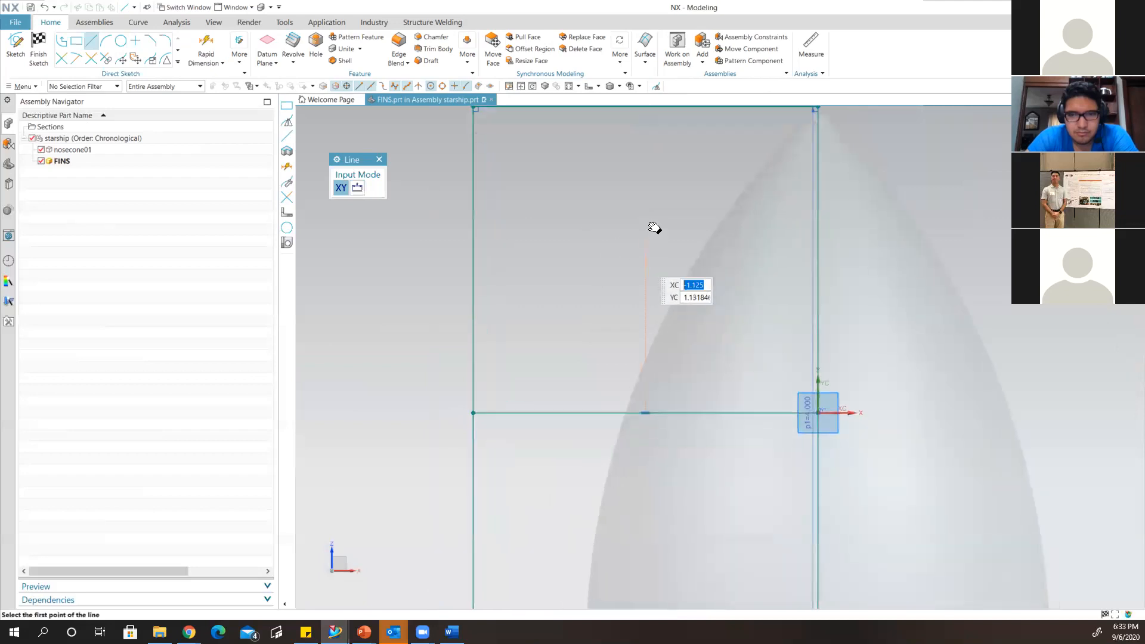
{"action": "scroll", "coordinate": [750, 396], "scroll_direction": "down", "scroll_amount": 2}
{"action": "scroll", "coordinate": [750, 395], "scroll_direction": "up", "scroll_amount": 1}
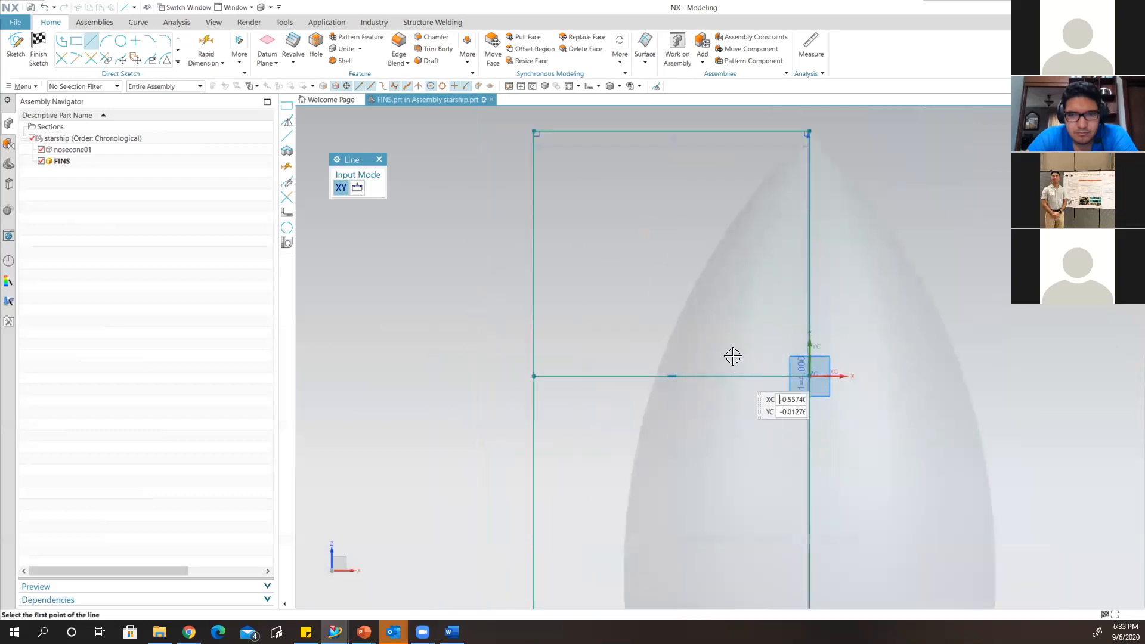
{"action": "middle_click_drag", "start_coordinate": [693, 256], "coordinate": [685, 224], "text": "shift"}
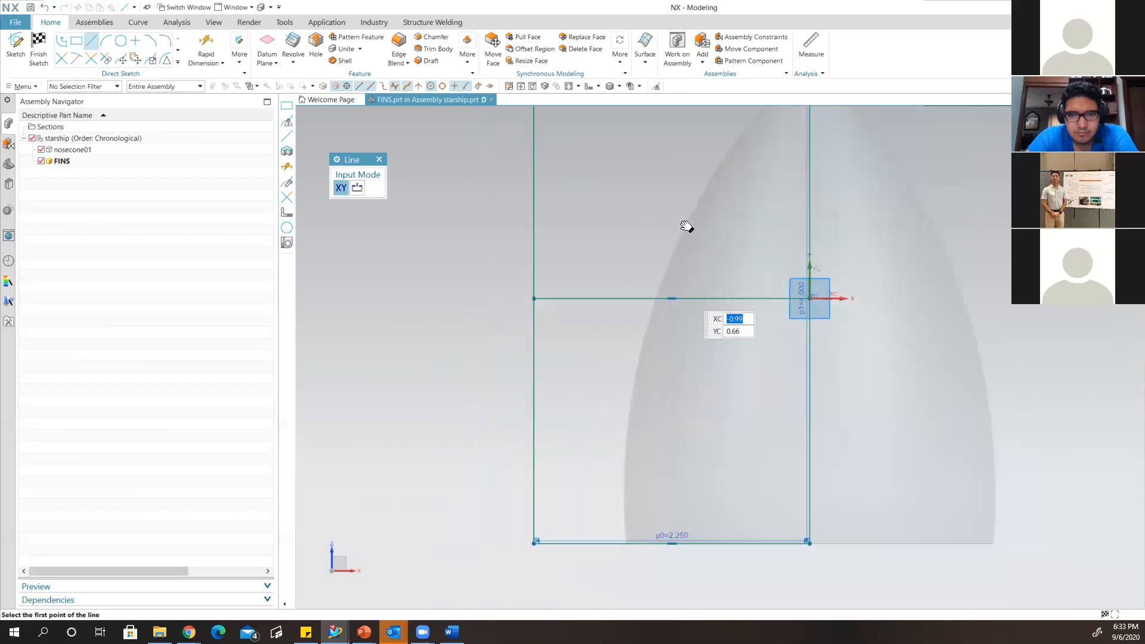
{"action": "left_click", "coordinate": [61, 59]}
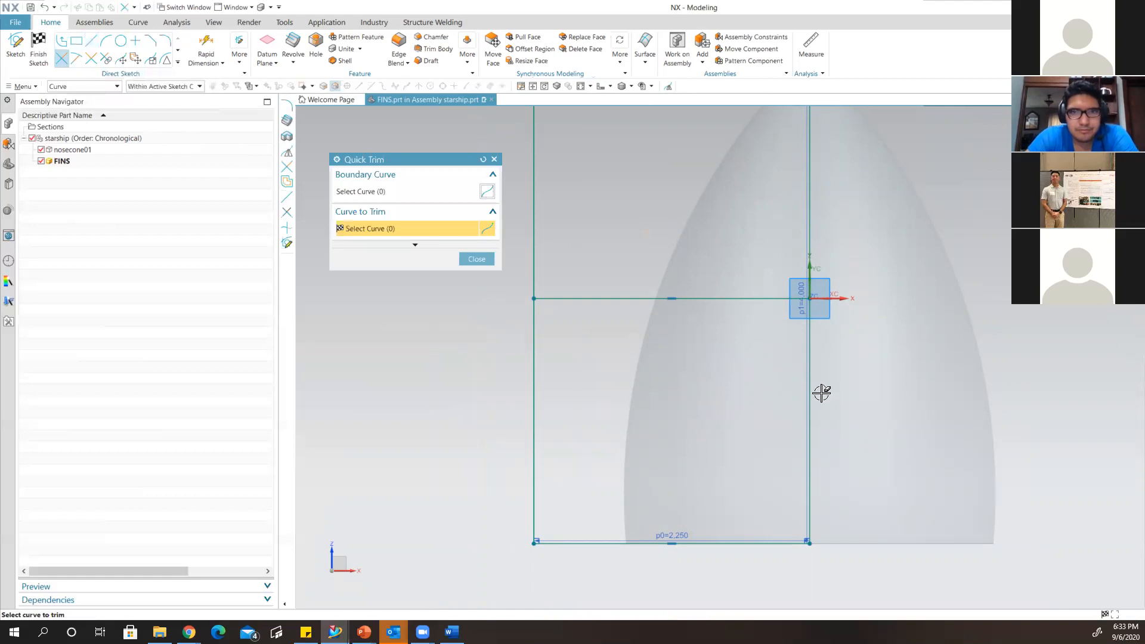
{"action": "left_click", "coordinate": [812, 392]}
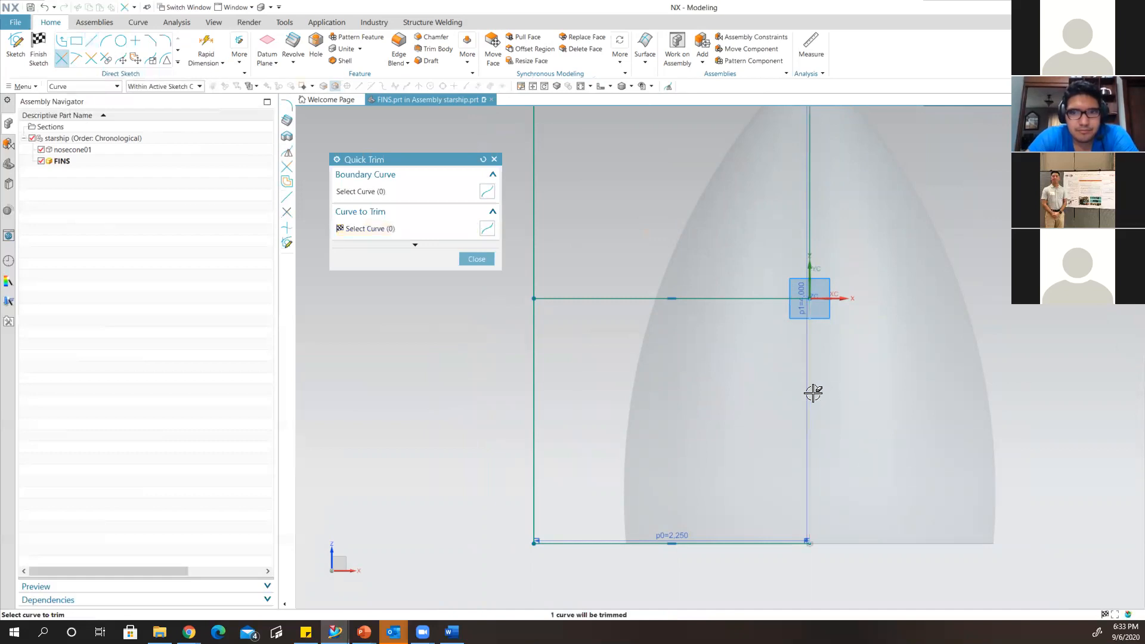
{"action": "left_click", "coordinate": [533, 383]}
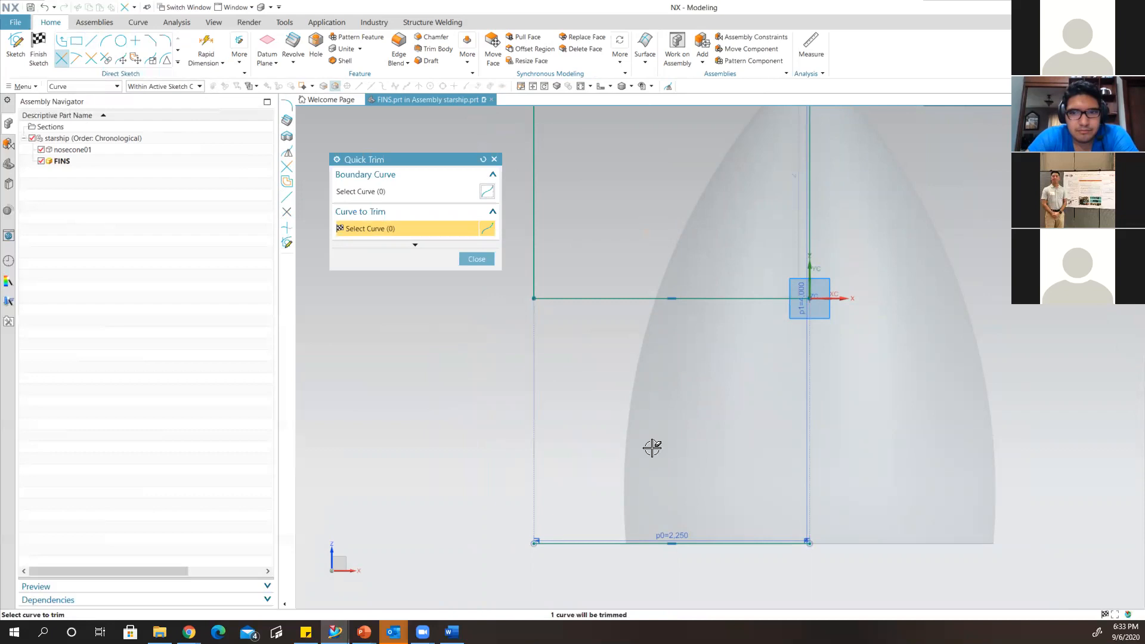
{"action": "left_click", "coordinate": [631, 542]}
{"action": "mouse_move", "coordinate": [672, 403]}
{"action": "middle_mouse_down", "text": "shift"}
{"action": "mouse_move", "coordinate": [675, 475]}
{"action": "mouse_move", "coordinate": [642, 572]}
{"action": "middle_mouse_up", "text": "shift"}
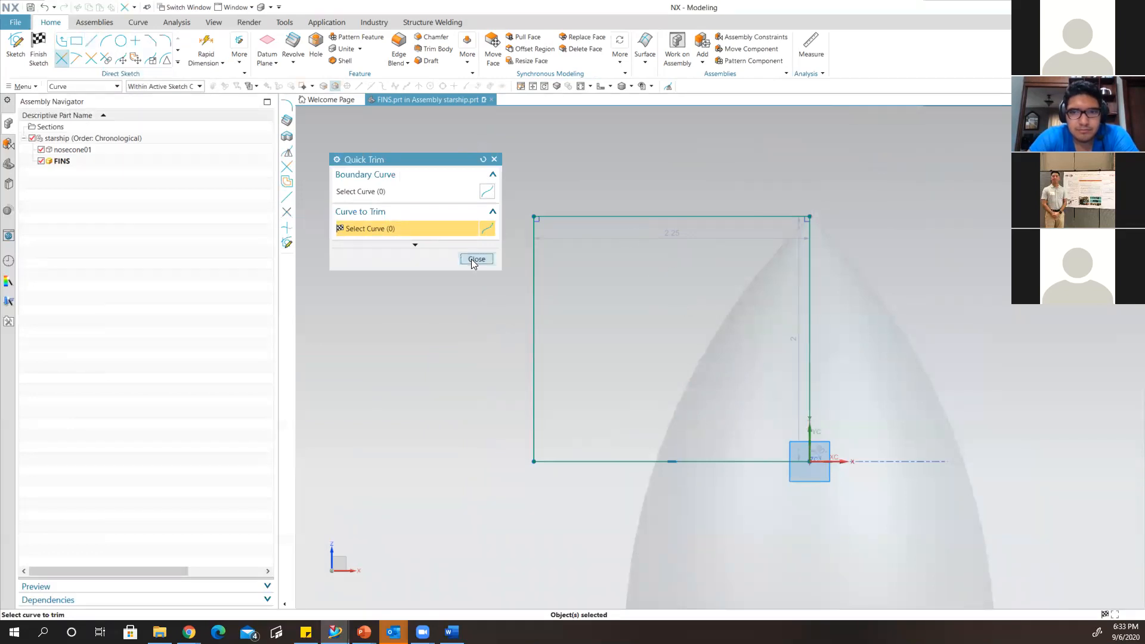
{"action": "left_click", "coordinate": [475, 259]}
Apply a Fixed constraint to the horizontal base line of the fin profile that ends at the sketch origin.
{"action": "middle_click_drag", "start_coordinate": [745, 329], "coordinate": [684, 260], "text": "shift"}
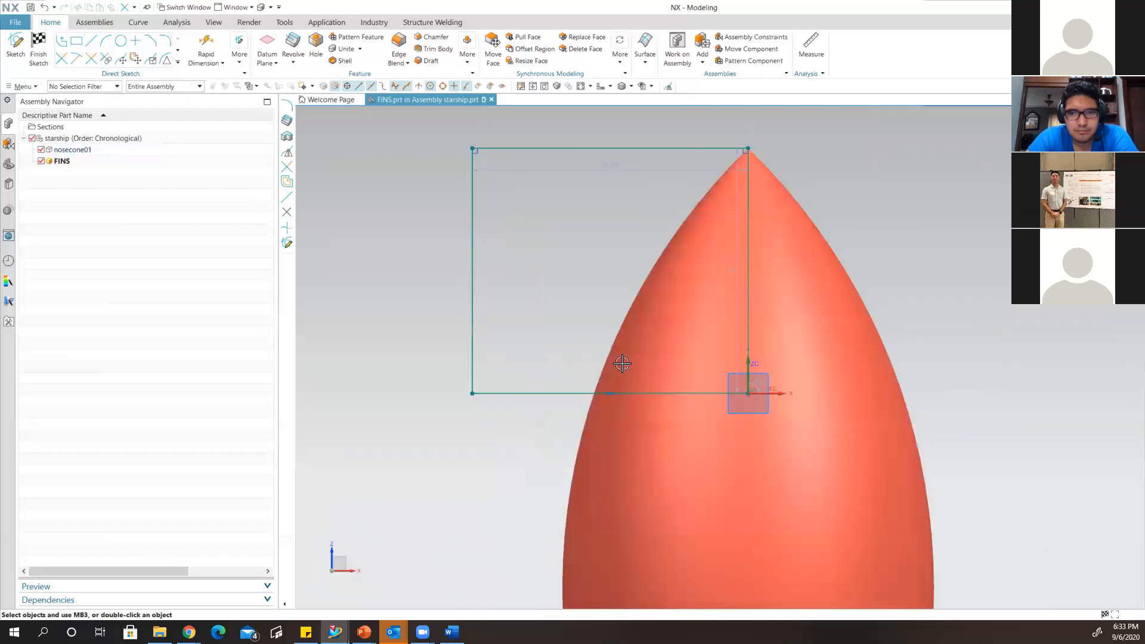
{"action": "middle_click_drag", "start_coordinate": [622, 377], "coordinate": [623, 329], "text": "shift"}
{"action": "scroll", "coordinate": [599, 335], "scroll_direction": "up", "scroll_amount": 1}
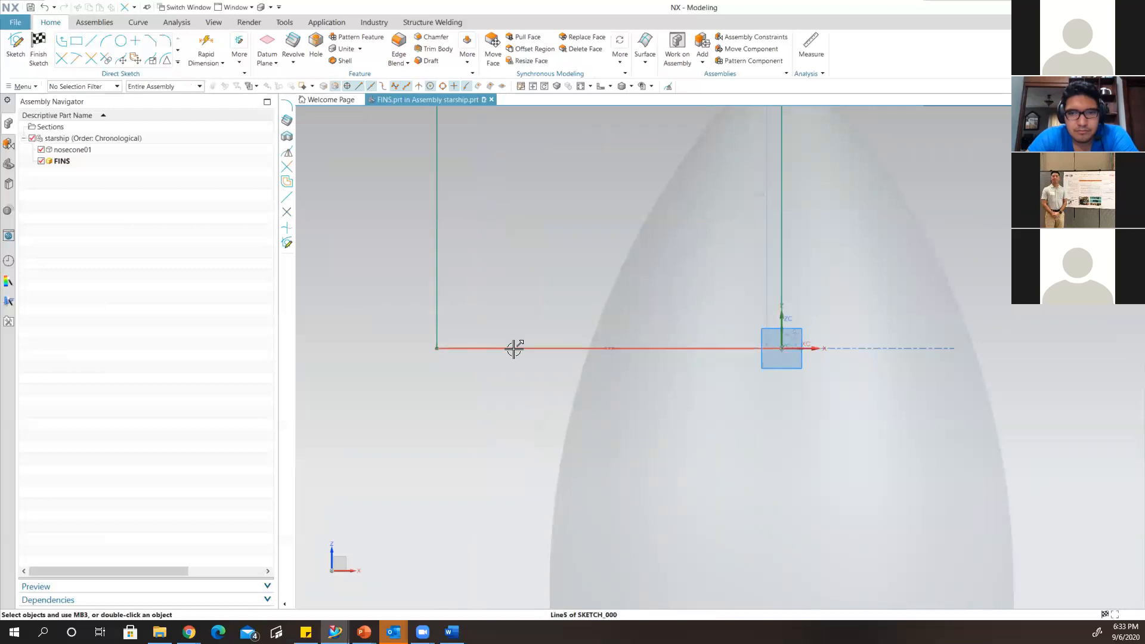
{"action": "left_click", "coordinate": [519, 349]}
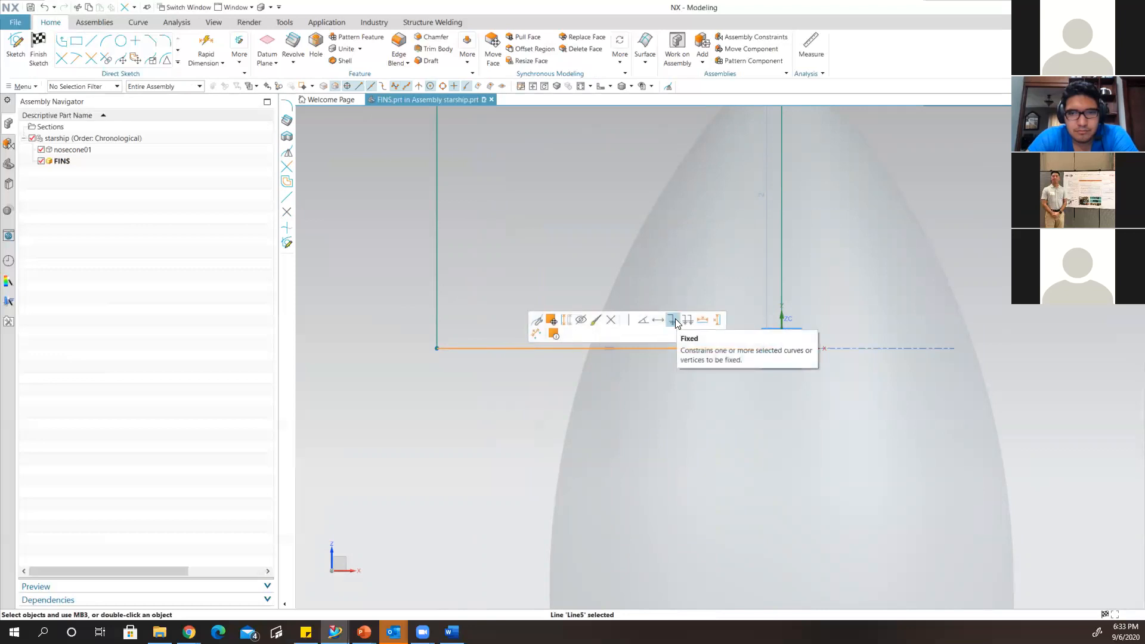
{"action": "left_click", "coordinate": [675, 325]}
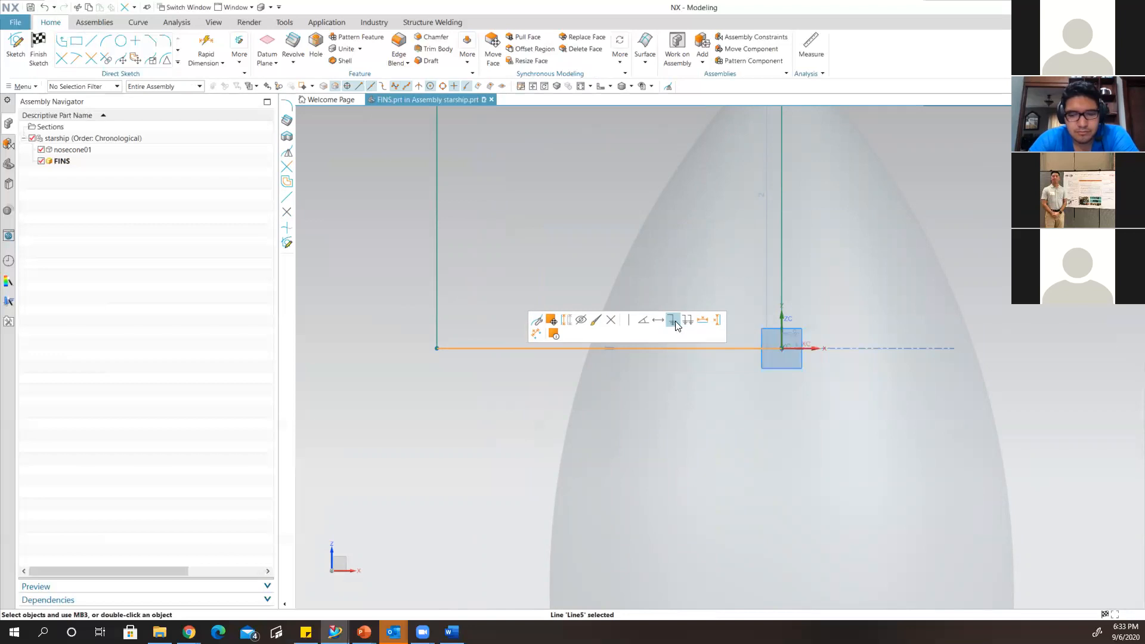
{"action": "left_click", "coordinate": [475, 348]}
{"action": "key", "text": "Escape"}
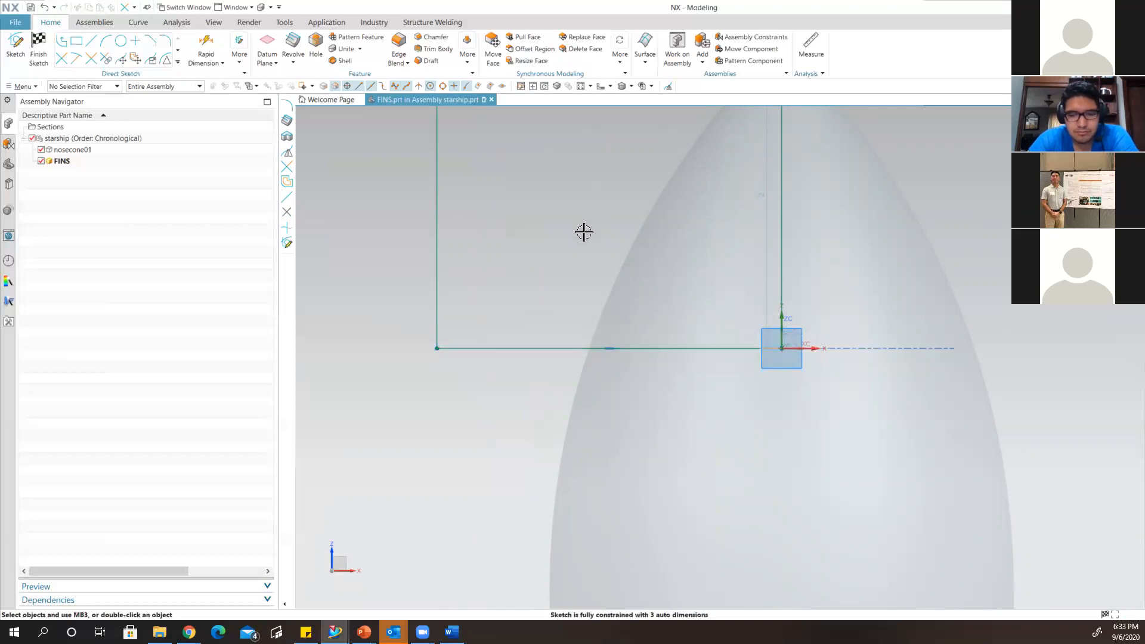
{"action": "left_click", "coordinate": [529, 346]}
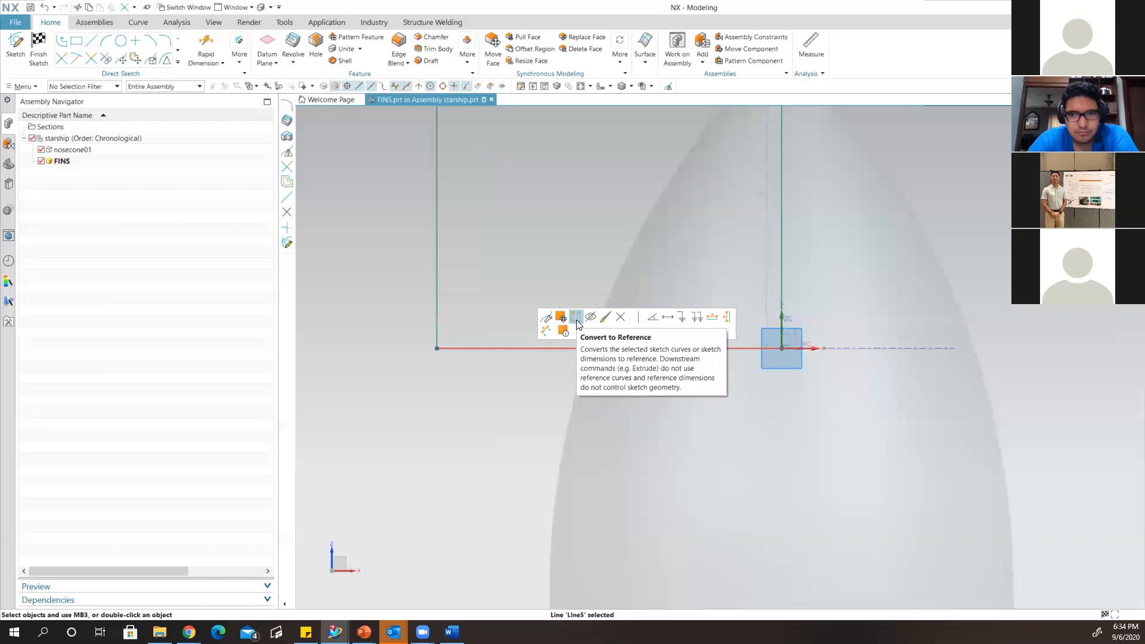
{"action": "left_click", "coordinate": [682, 321]}
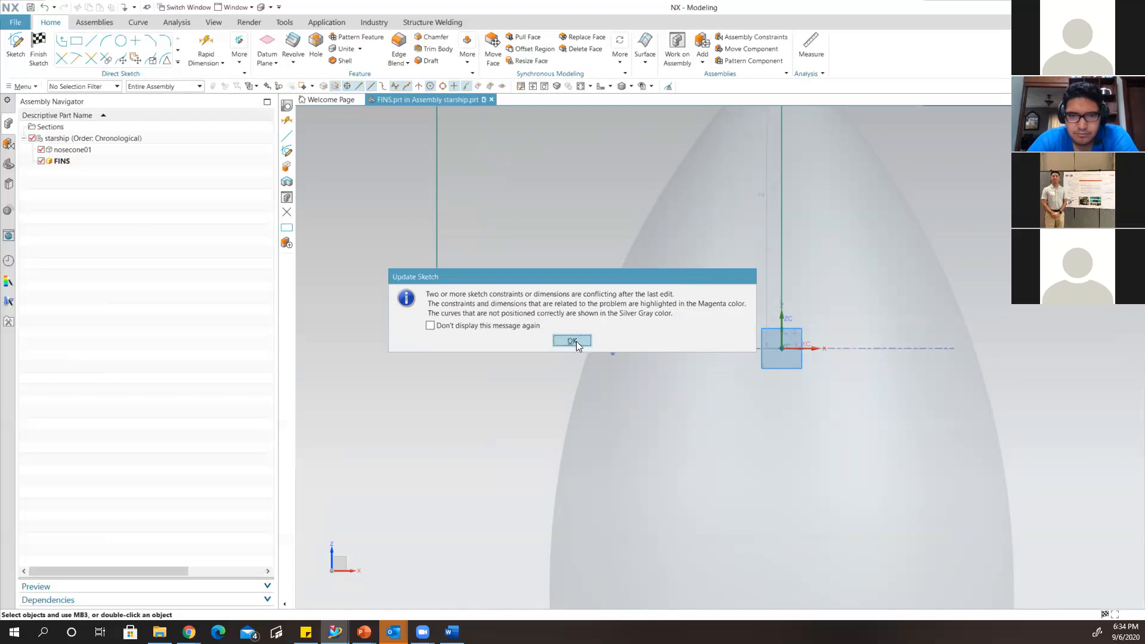
{"action": "left_click", "coordinate": [572, 341]}
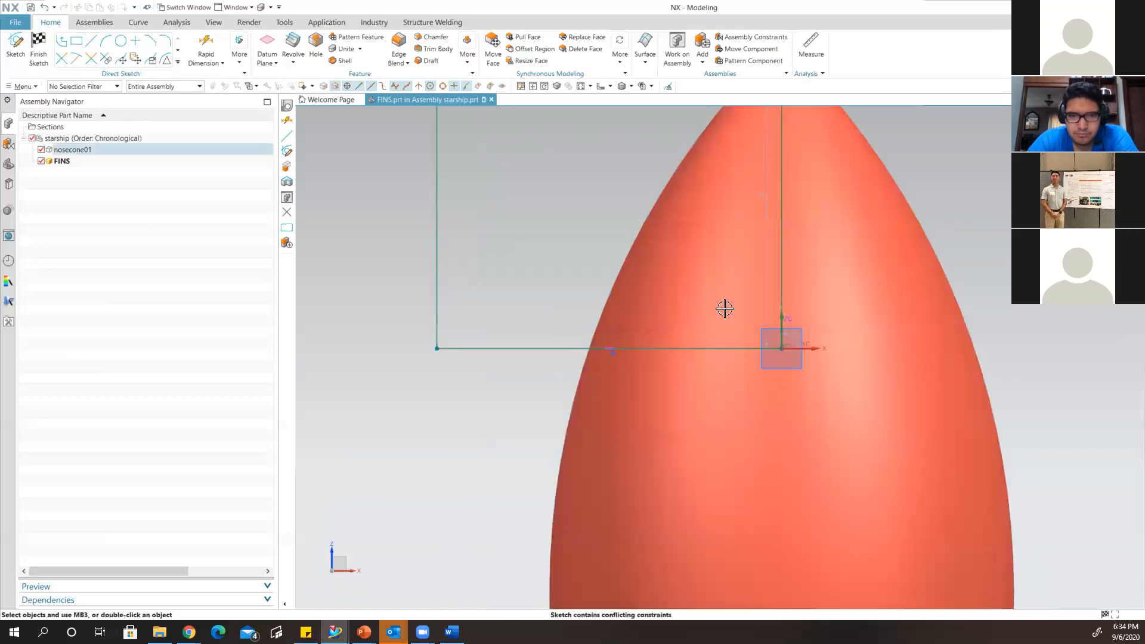
Move the profile's height dimension inside the rectangle and set the height to 1.75 in.
{"action": "scroll", "coordinate": [620, 316], "scroll_direction": "up", "scroll_amount": 1}
{"action": "middle_click_drag", "start_coordinate": [611, 278], "coordinate": [517, 376], "text": "shift"}
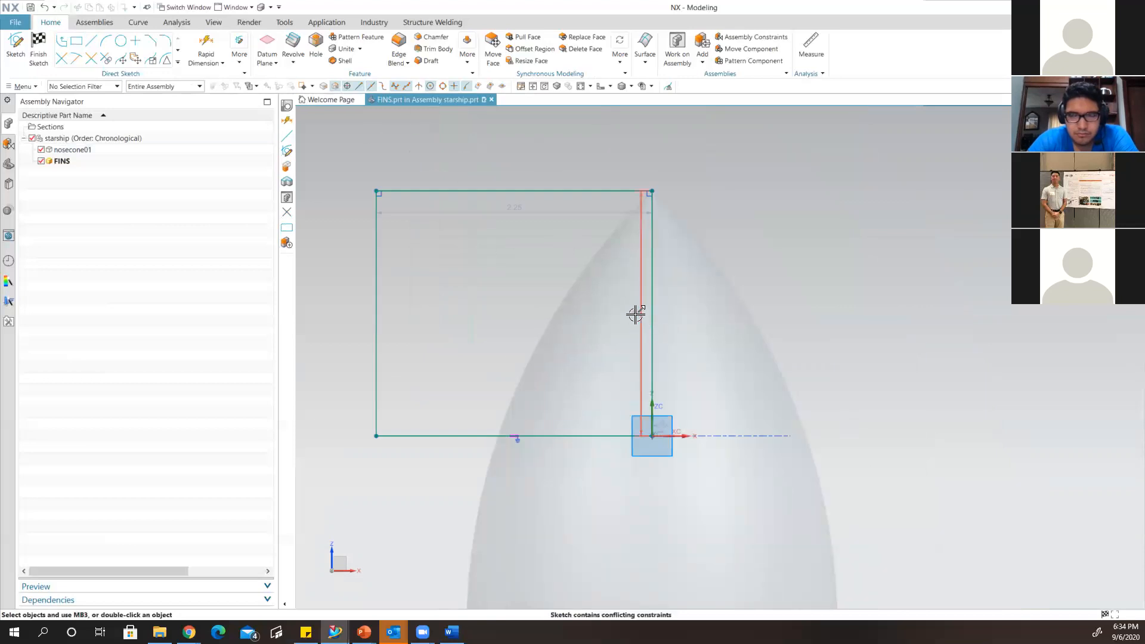
{"action": "mouse_move", "coordinate": [636, 312]}
{"action": "left_mouse_down"}
{"action": "mouse_move", "coordinate": [477, 286]}
{"action": "mouse_move", "coordinate": [485, 291]}
{"action": "left_mouse_up"}
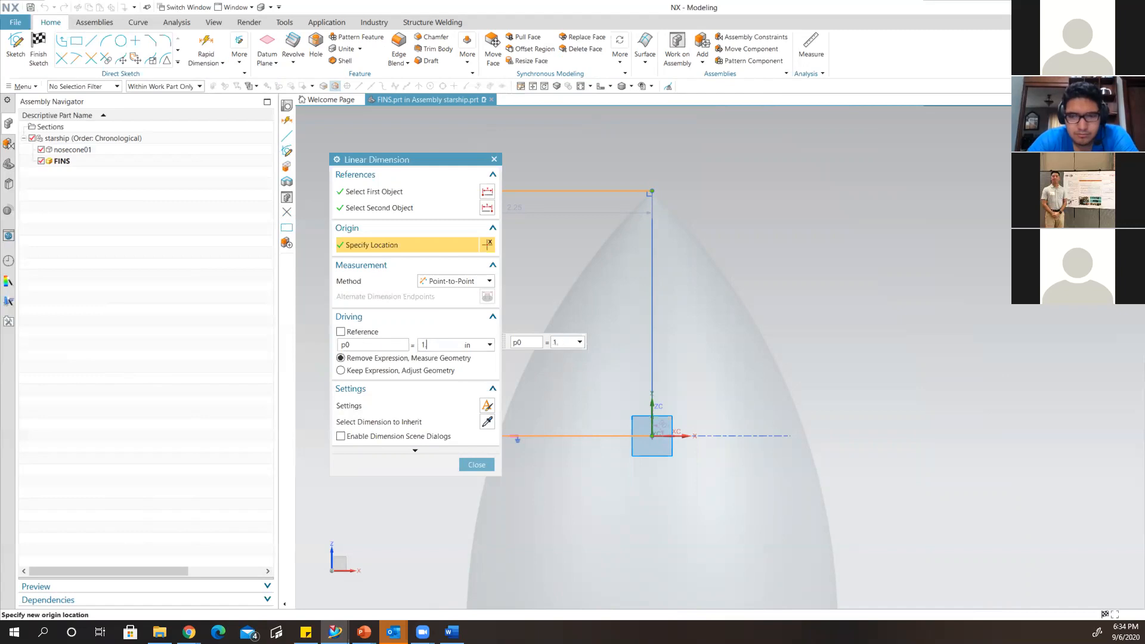
{"action": "key", "text": "Return"}
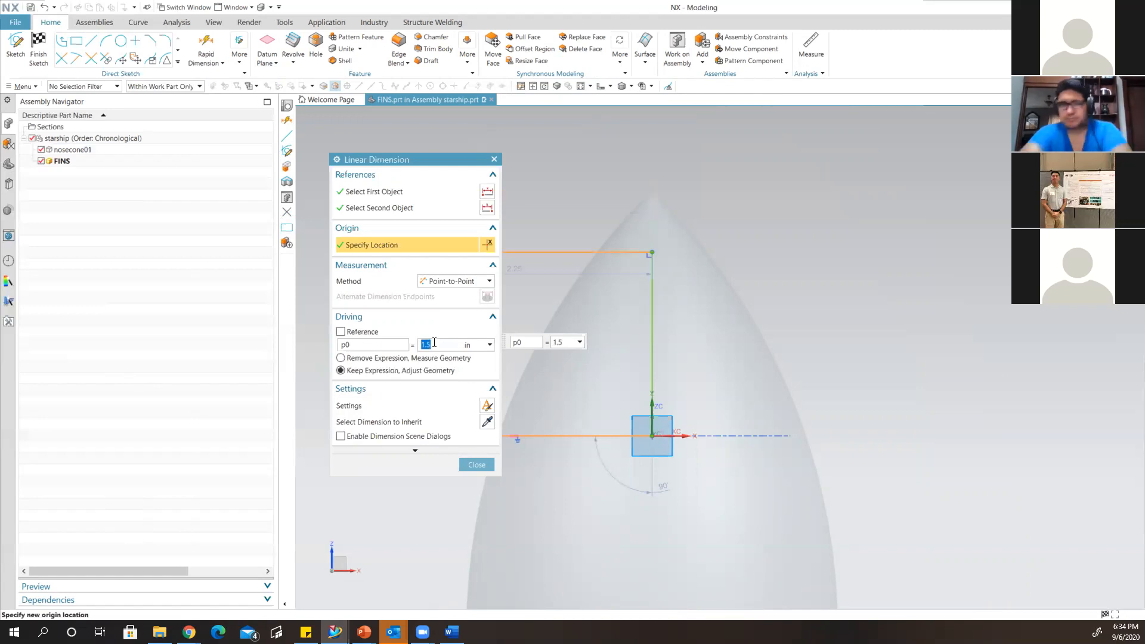
{"action": "left_click", "coordinate": [434, 343]}
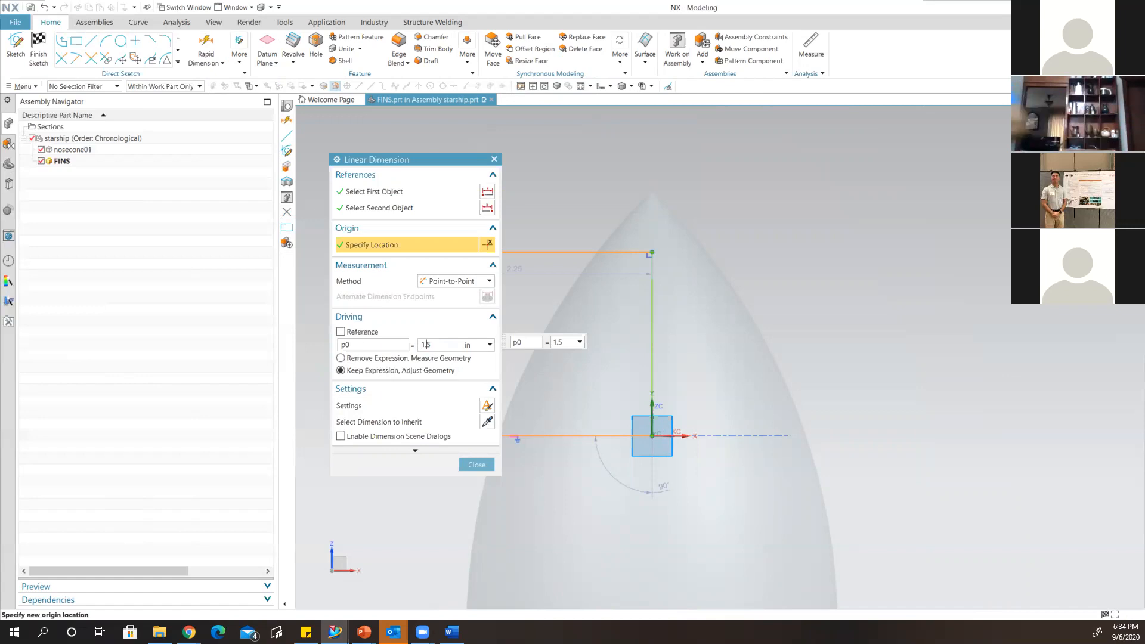
{"action": "type", "text": "7"}
{"action": "key", "text": "Return"}
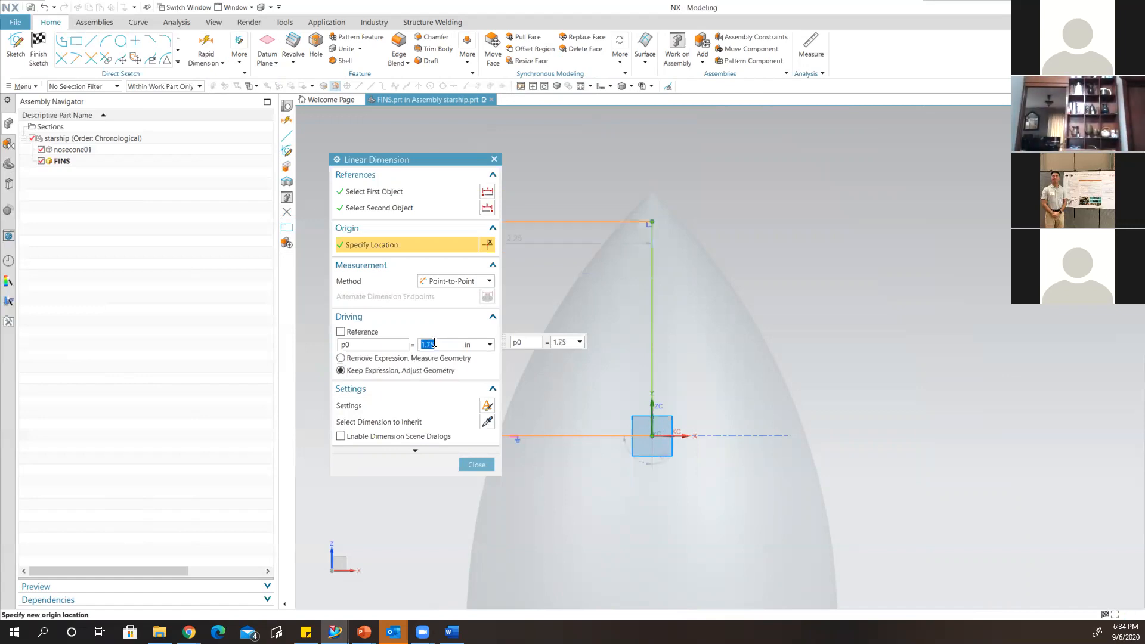
{"action": "left_click", "coordinate": [477, 465]}
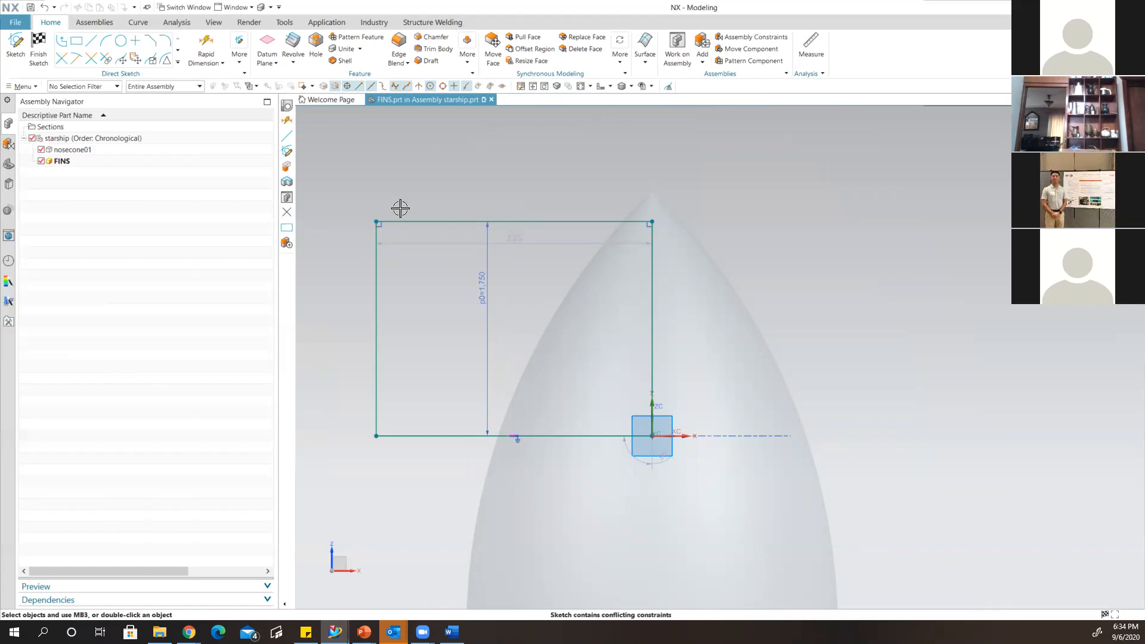
Set the fin profile's horizontal width dimension to 2 in.
{"action": "double_click", "coordinate": [514, 239]}
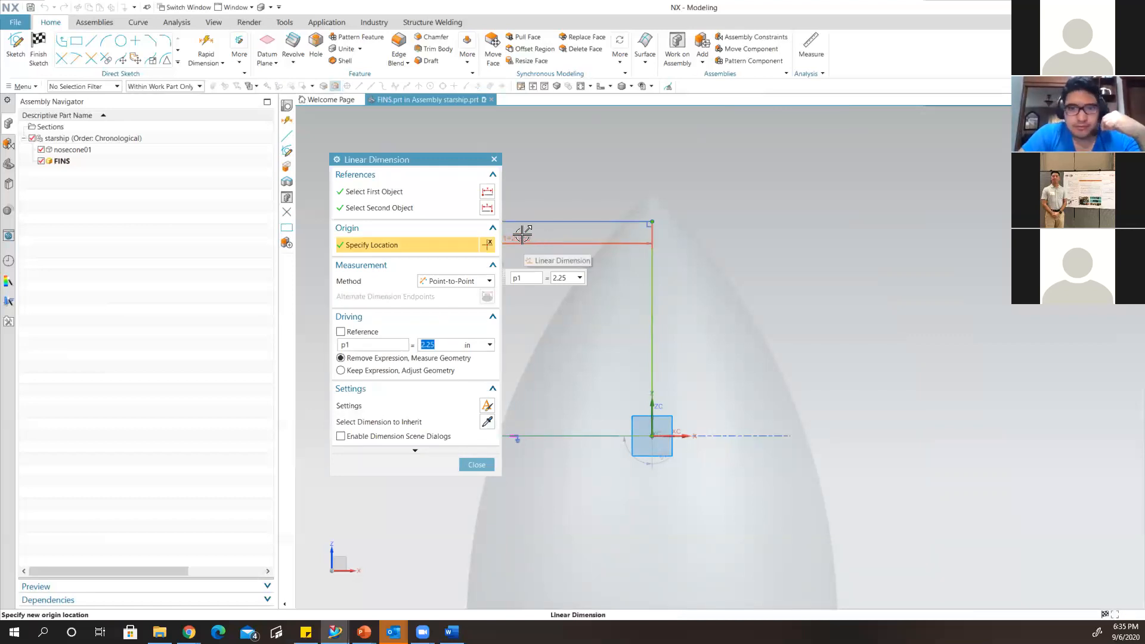
{"action": "left_click", "coordinate": [565, 277]}
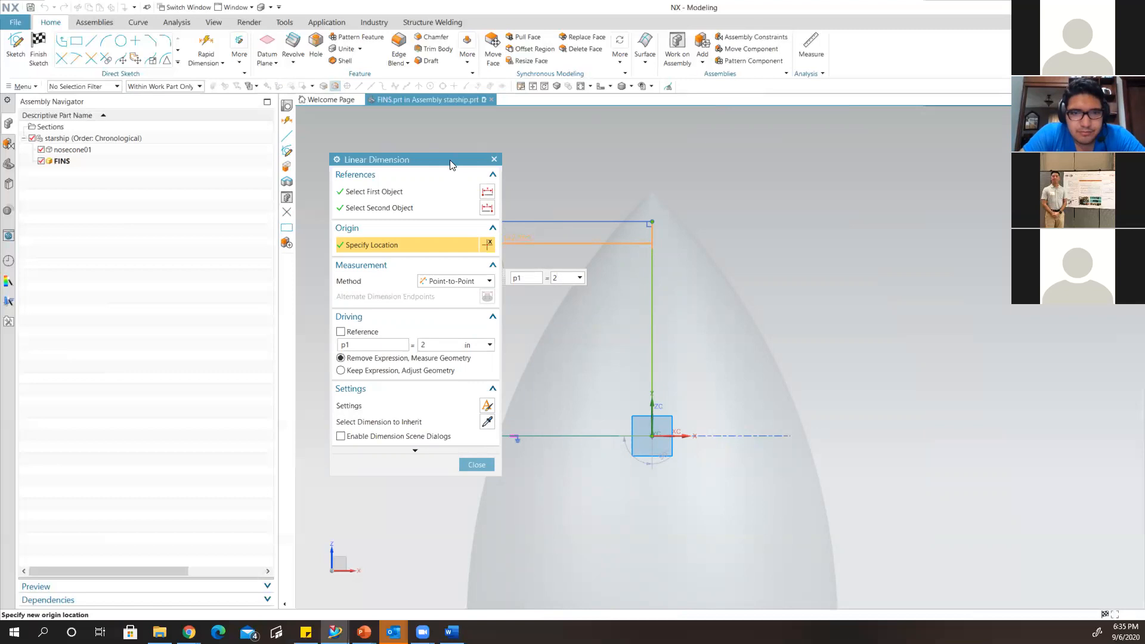
{"action": "key", "text": "Return"}
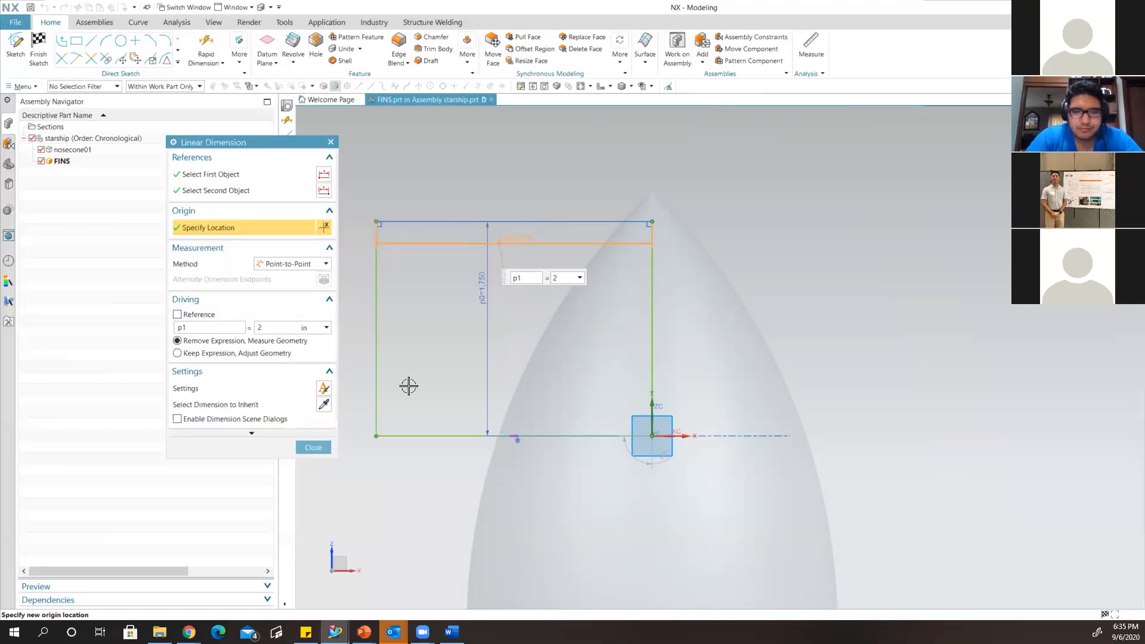
{"action": "left_click", "coordinate": [286, 325]}
{"action": "key", "text": "Return"}
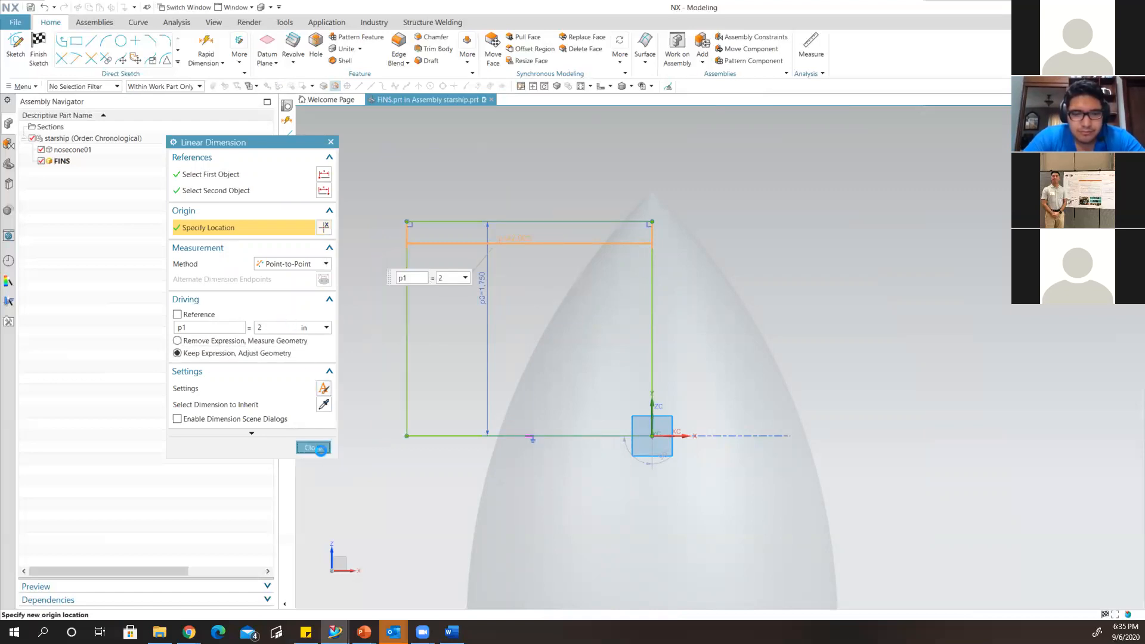
{"action": "left_click", "coordinate": [313, 448]}
Set up an Extrude of the four-curve fin profile with a Symmetric Value end limit at a distance of 0.125 in.
{"action": "scroll", "coordinate": [507, 316], "scroll_direction": "down", "scroll_amount": 3}
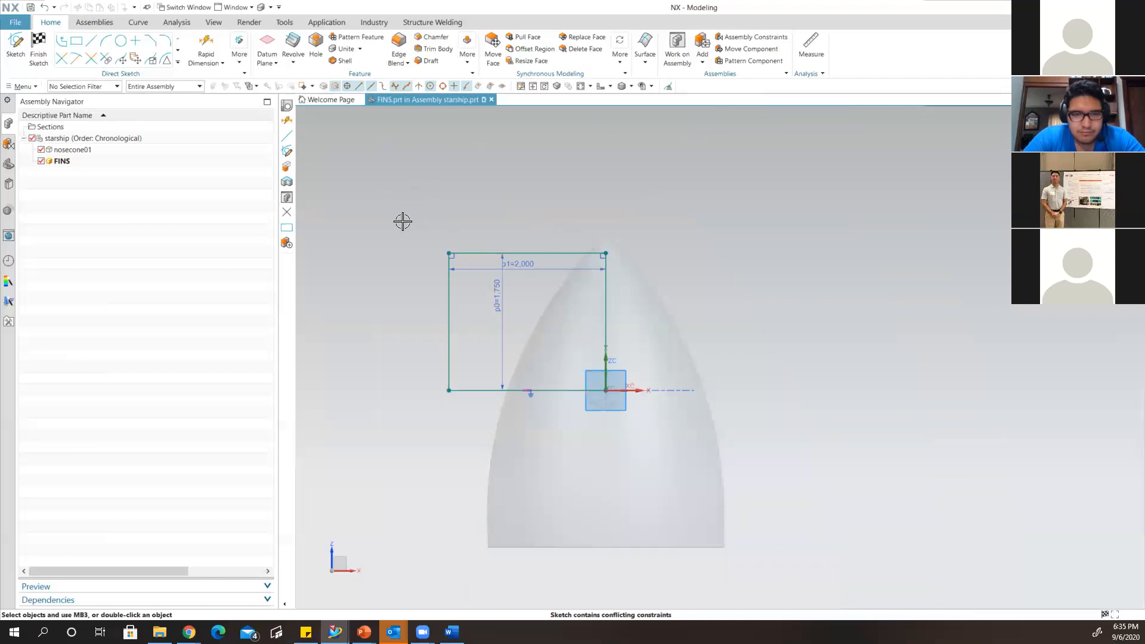
{"action": "left_click", "coordinate": [293, 62]}
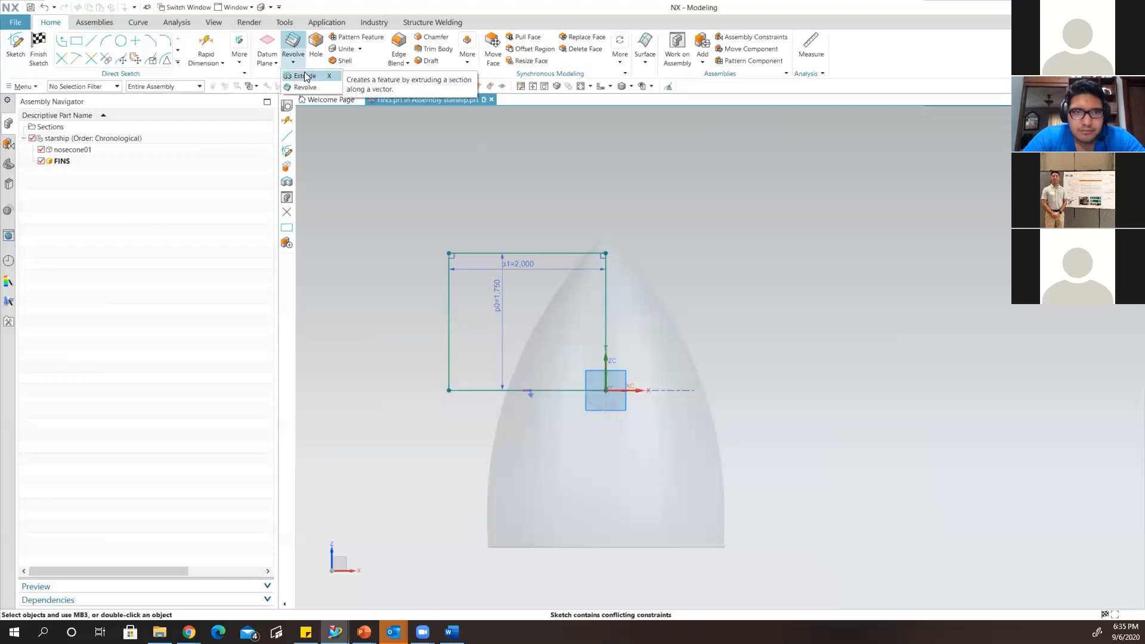
{"action": "left_click", "coordinate": [303, 77]}
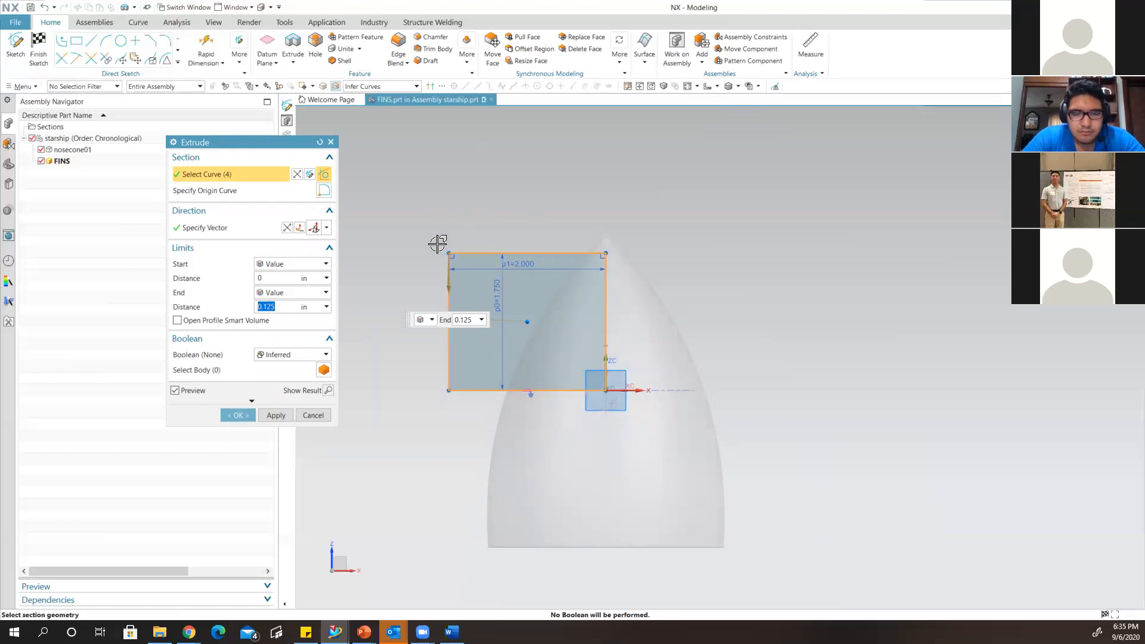
{"action": "mouse_move", "coordinate": [466, 217]}
{"action": "middle_mouse_down"}
{"action": "mouse_move", "coordinate": [475, 209]}
{"action": "mouse_move", "coordinate": [495, 223]}
{"action": "mouse_move", "coordinate": [510, 205]}
{"action": "mouse_move", "coordinate": [535, 230]}
{"action": "mouse_move", "coordinate": [514, 228]}
{"action": "mouse_move", "coordinate": [546, 234]}
{"action": "mouse_move", "coordinate": [535, 233]}
{"action": "middle_mouse_up"}
{"action": "scroll", "coordinate": [575, 308], "scroll_direction": "up", "scroll_amount": 3}
{"action": "scroll", "coordinate": [437, 277], "scroll_direction": "up", "scroll_amount": 2}
{"action": "middle_click_drag", "start_coordinate": [470, 269], "coordinate": [563, 274], "text": "shift"}
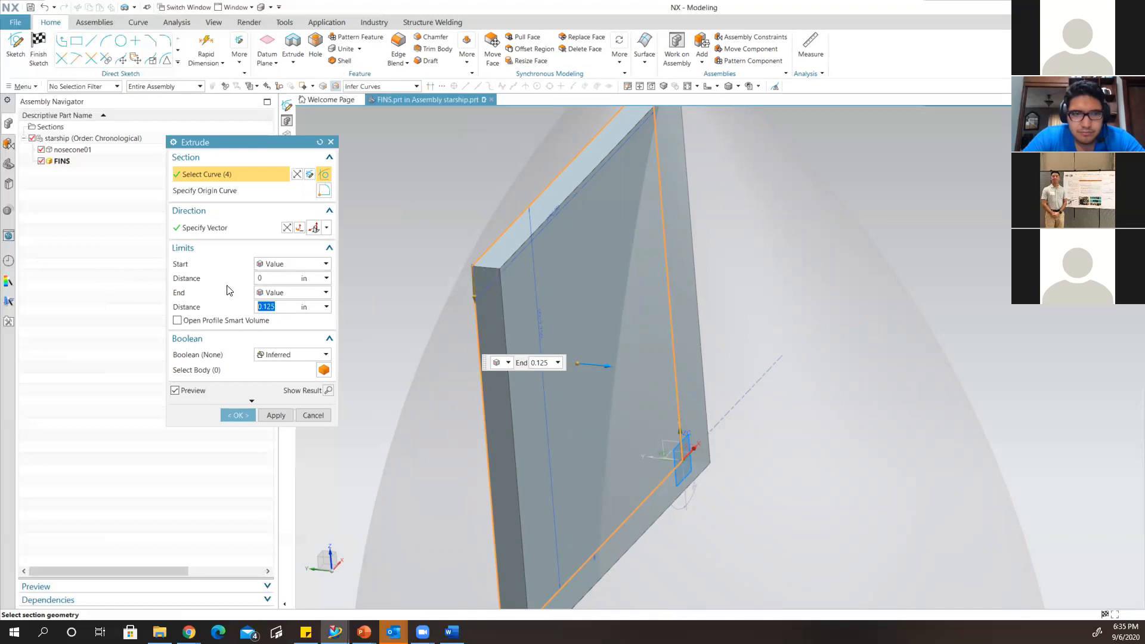
{"action": "left_click", "coordinate": [307, 295]}
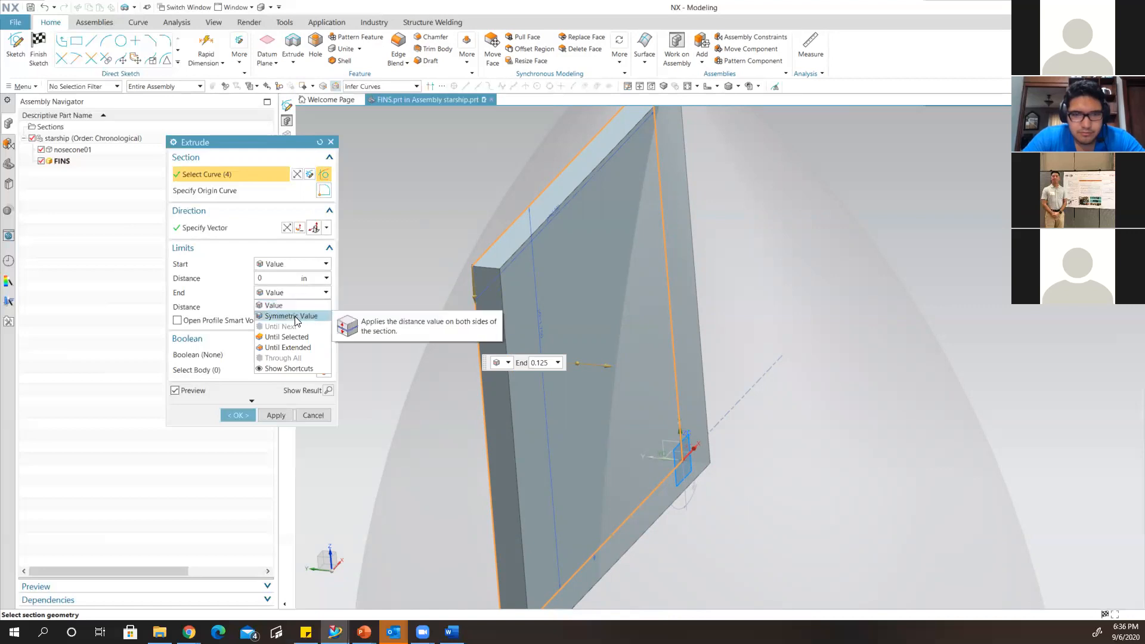
{"action": "left_click", "coordinate": [292, 316]}
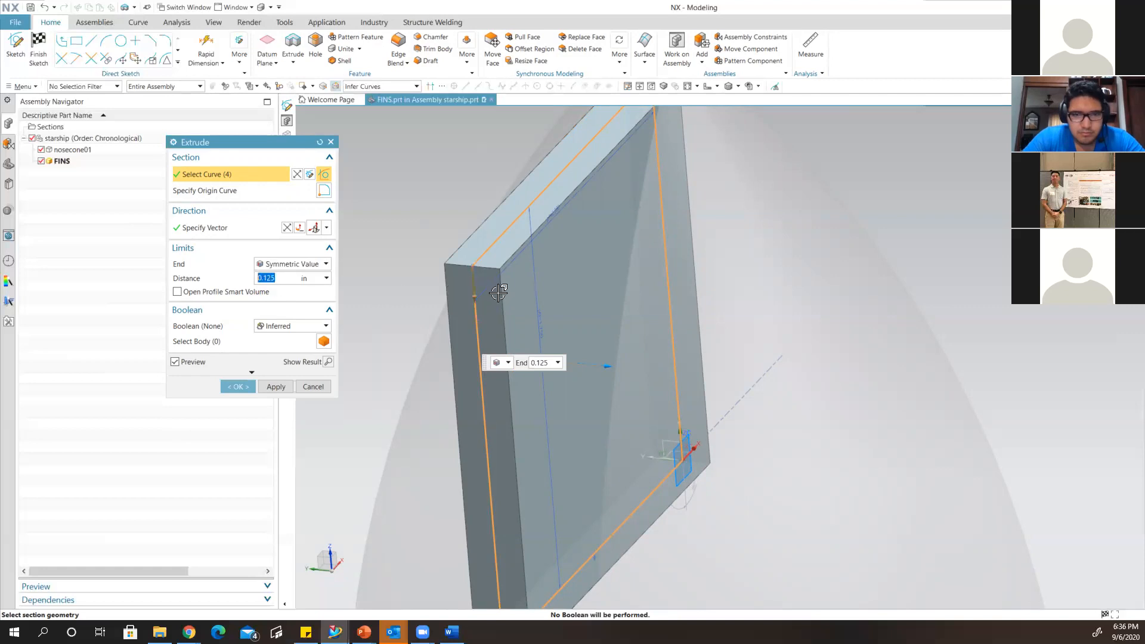
Keep the Boolean option at Inferred and complete the symmetric extrusion of the fin plate.
{"action": "scroll", "coordinate": [475, 286], "scroll_direction": "up", "scroll_amount": 2}
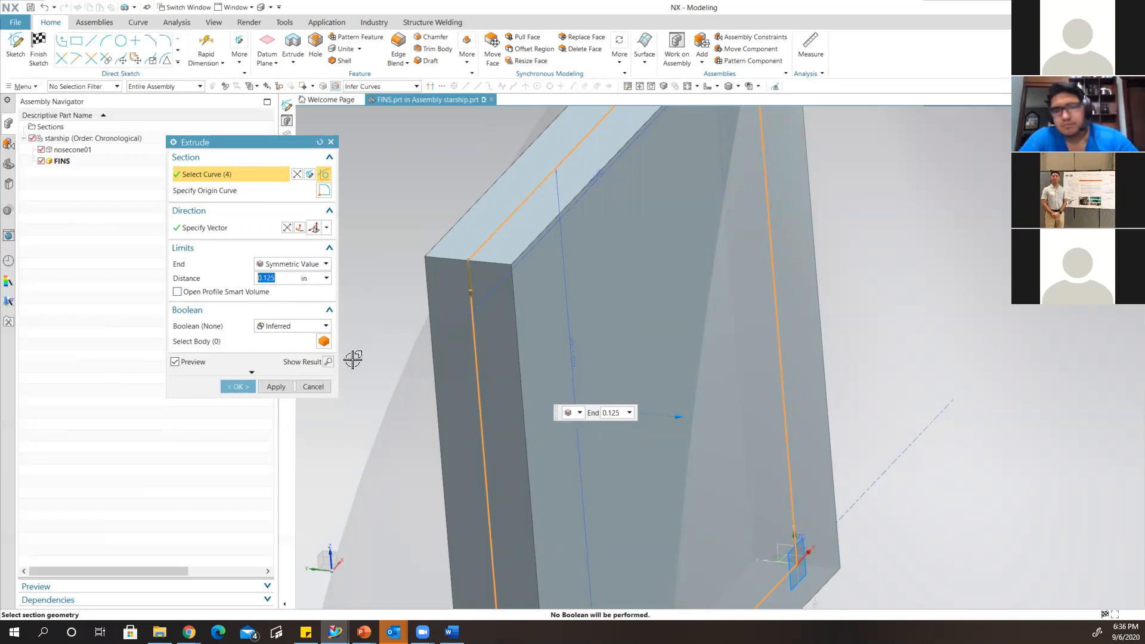
{"action": "scroll", "coordinate": [563, 329], "scroll_direction": "down", "scroll_amount": 5}
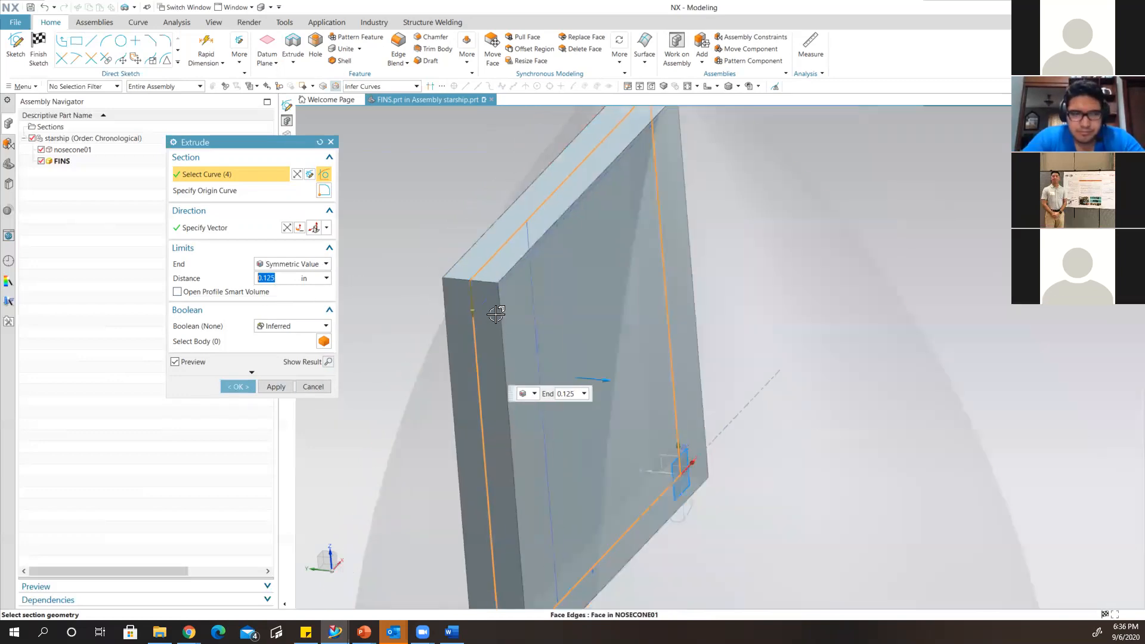
{"action": "middle_click_drag", "start_coordinate": [574, 332], "coordinate": [409, 309]}
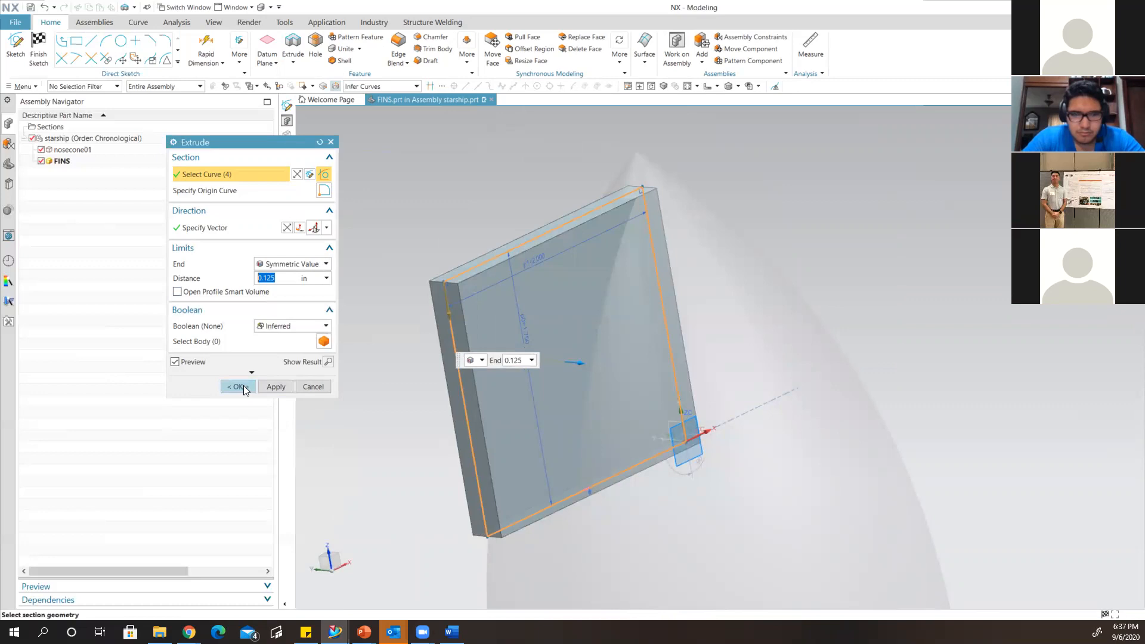
{"action": "left_click", "coordinate": [292, 326]}
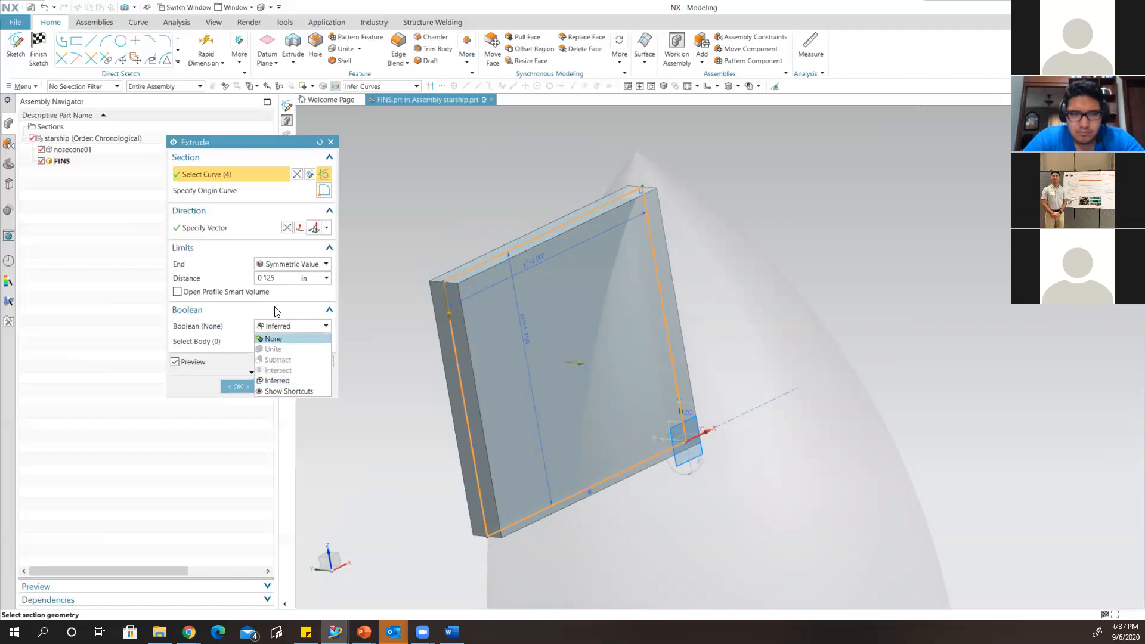
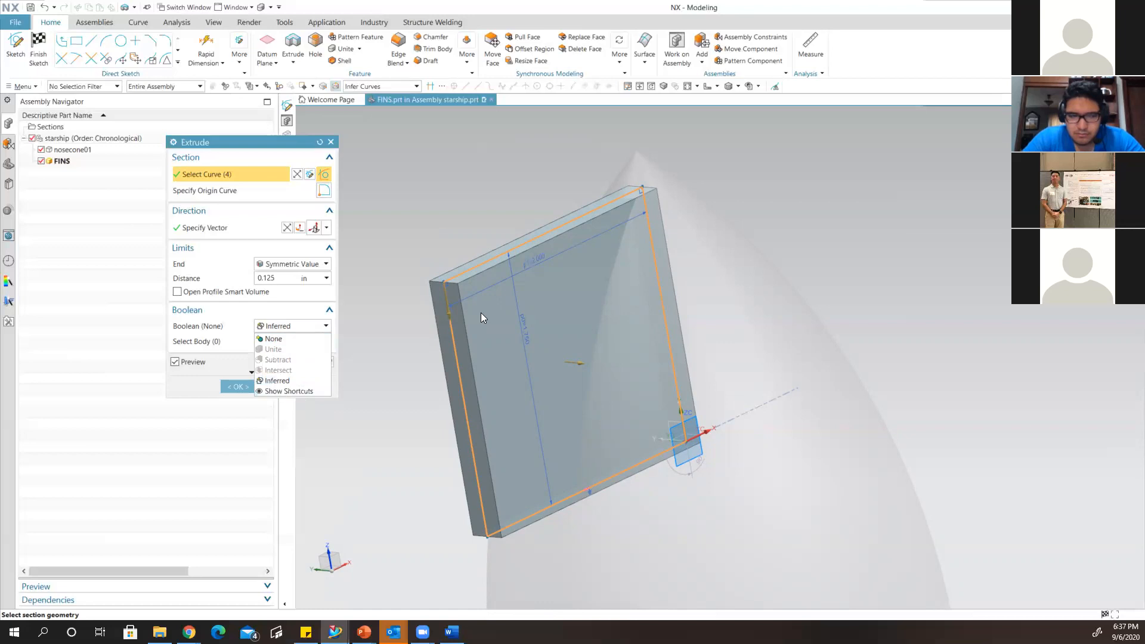
{"action": "left_click", "coordinate": [237, 325]}
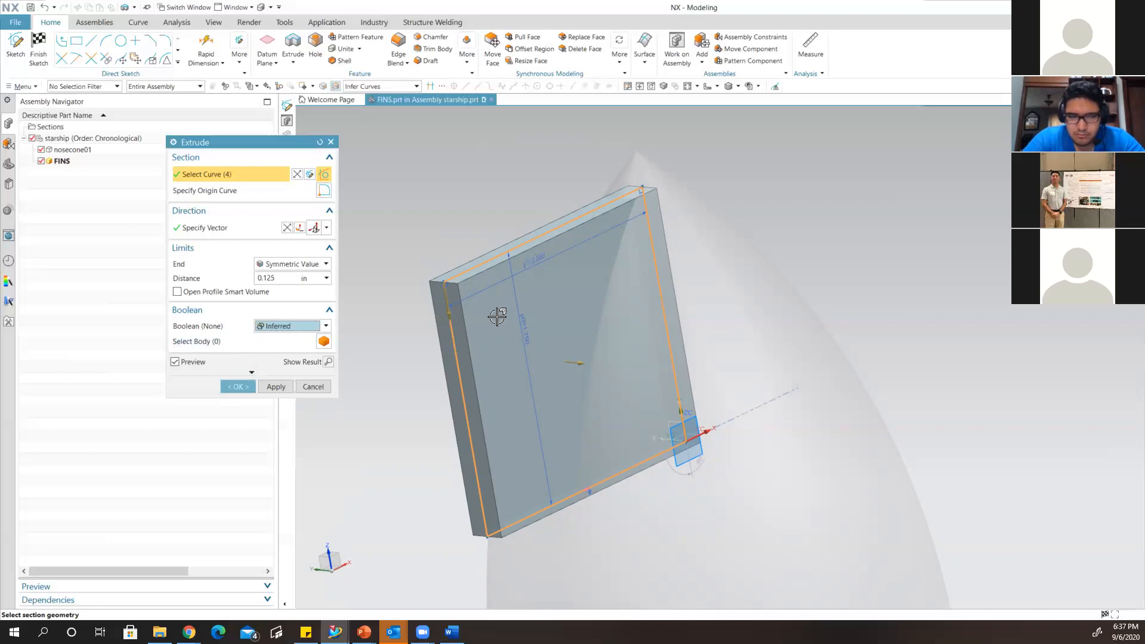
{"action": "middle_click_drag", "start_coordinate": [506, 317], "coordinate": [532, 318]}
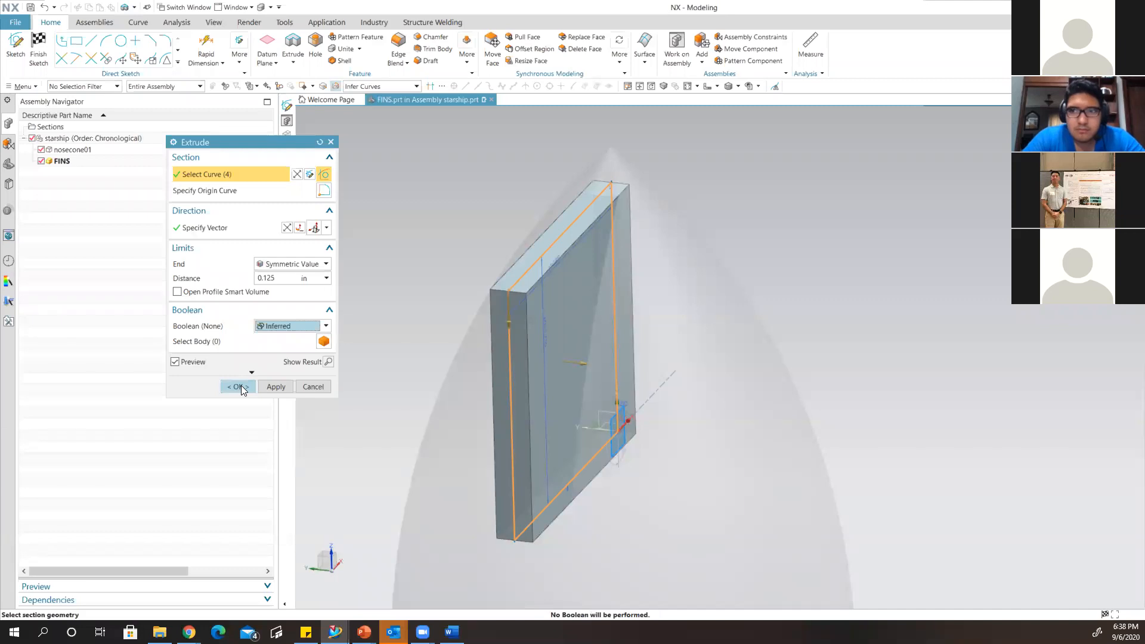
{"action": "left_click", "coordinate": [238, 386]}
Examine the extruded fin plate and its position against the nosecone from several angles.
{"action": "middle_click_drag", "start_coordinate": [632, 288], "coordinate": [564, 255]}
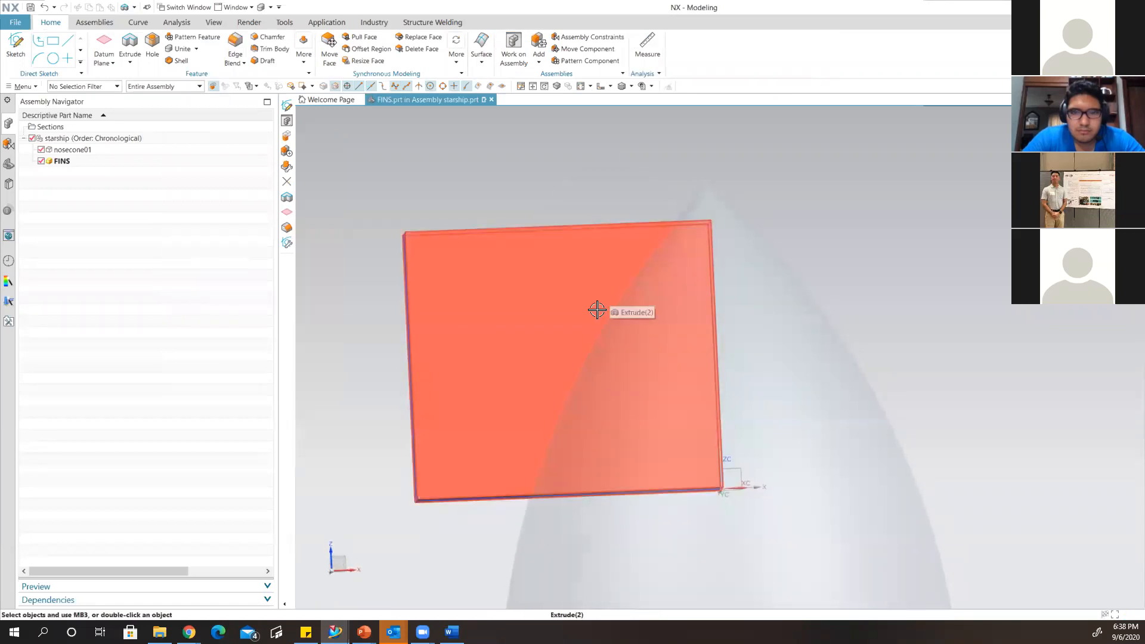
{"action": "middle_click_drag", "start_coordinate": [564, 322], "coordinate": [484, 284]}
{"action": "scroll", "coordinate": [491, 278], "scroll_direction": "down", "scroll_amount": 2}
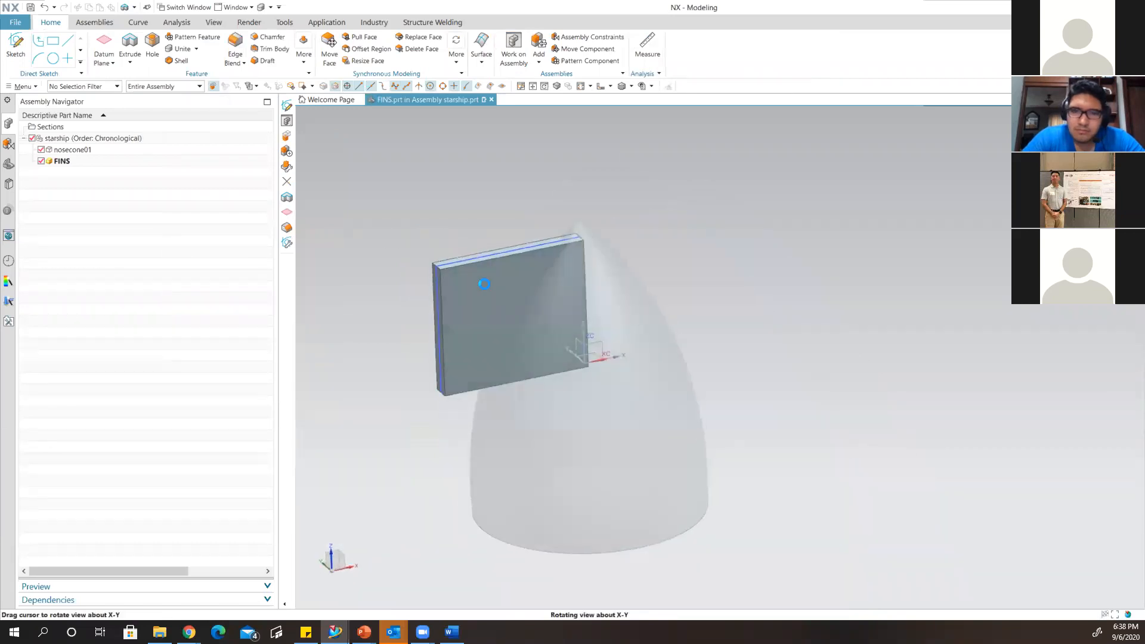
{"action": "scroll", "coordinate": [457, 276], "scroll_direction": "up", "scroll_amount": 1}
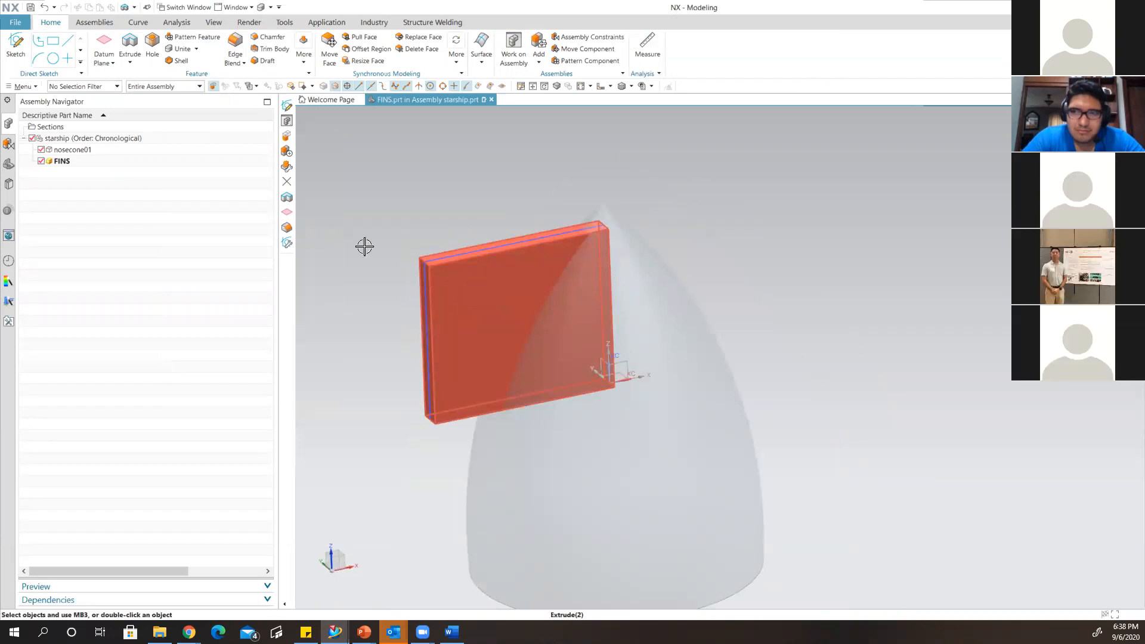
{"action": "scroll", "coordinate": [470, 289], "scroll_direction": "up", "scroll_amount": 3}
{"action": "middle_click_drag", "start_coordinate": [482, 293], "coordinate": [459, 267]}
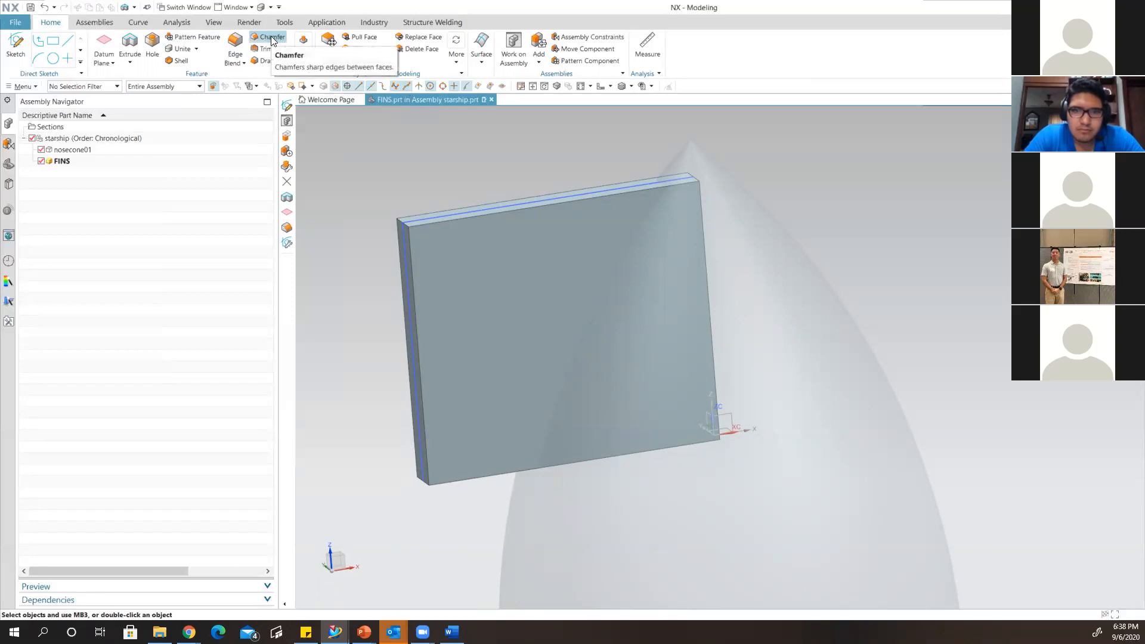
Set up a Chamfer on the fin plate's upper outer corner edge with the Offset and Angle cross section.
{"action": "left_click", "coordinate": [271, 37]}
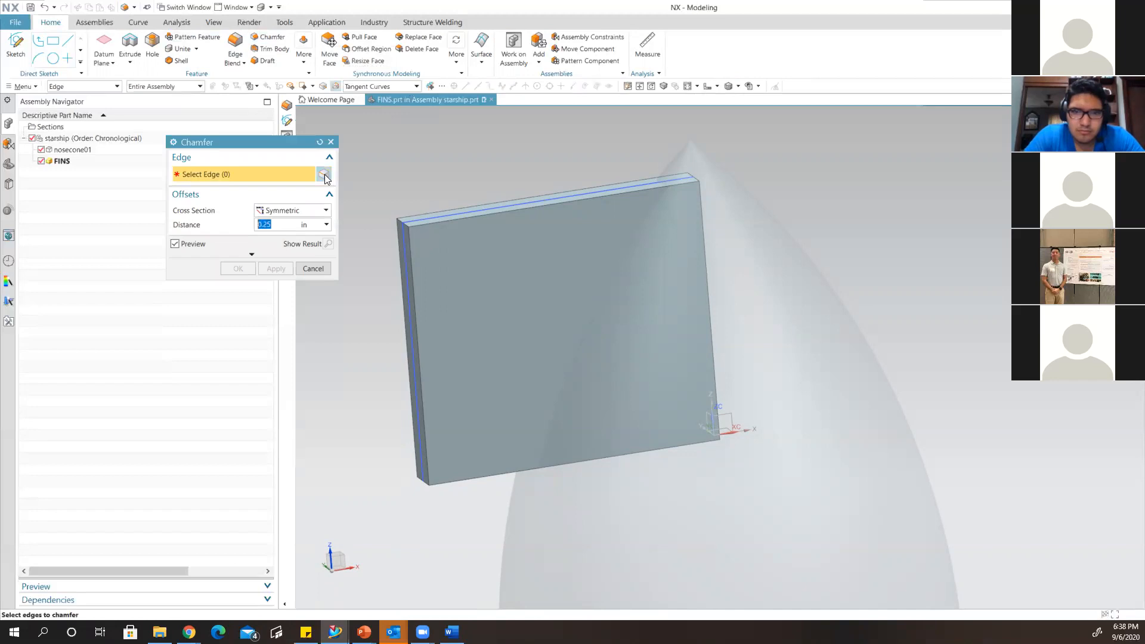
{"action": "middle_click_drag", "start_coordinate": [419, 223], "coordinate": [438, 245]}
{"action": "scroll", "coordinate": [436, 262], "scroll_direction": "up", "scroll_amount": 2}
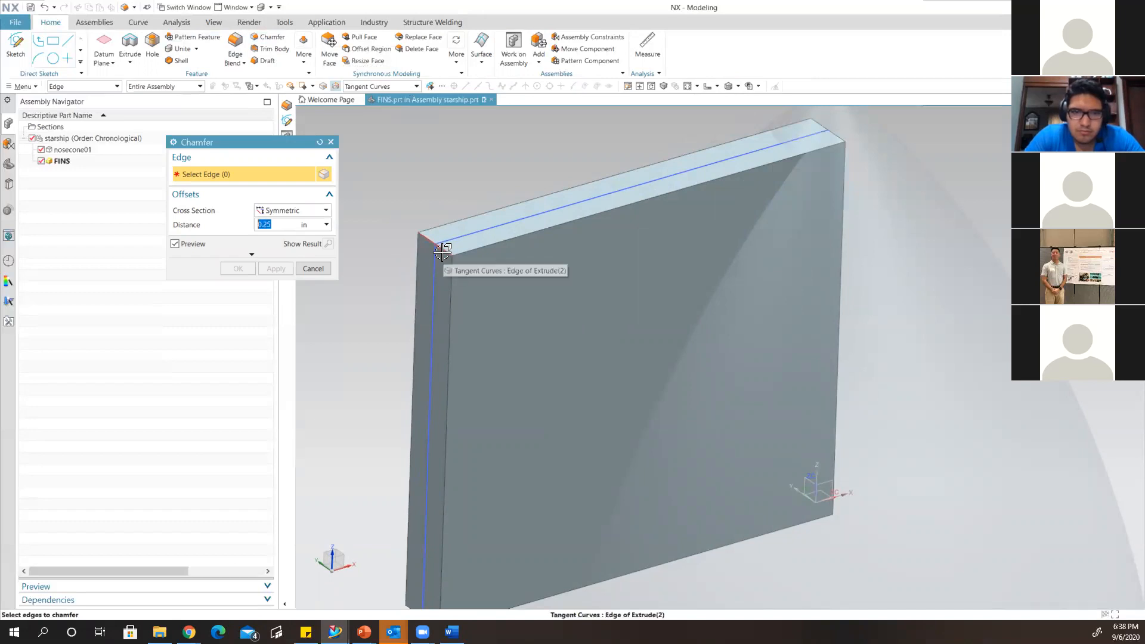
{"action": "left_click", "coordinate": [442, 251]}
{"action": "middle_click_drag", "start_coordinate": [503, 334], "coordinate": [495, 324]}
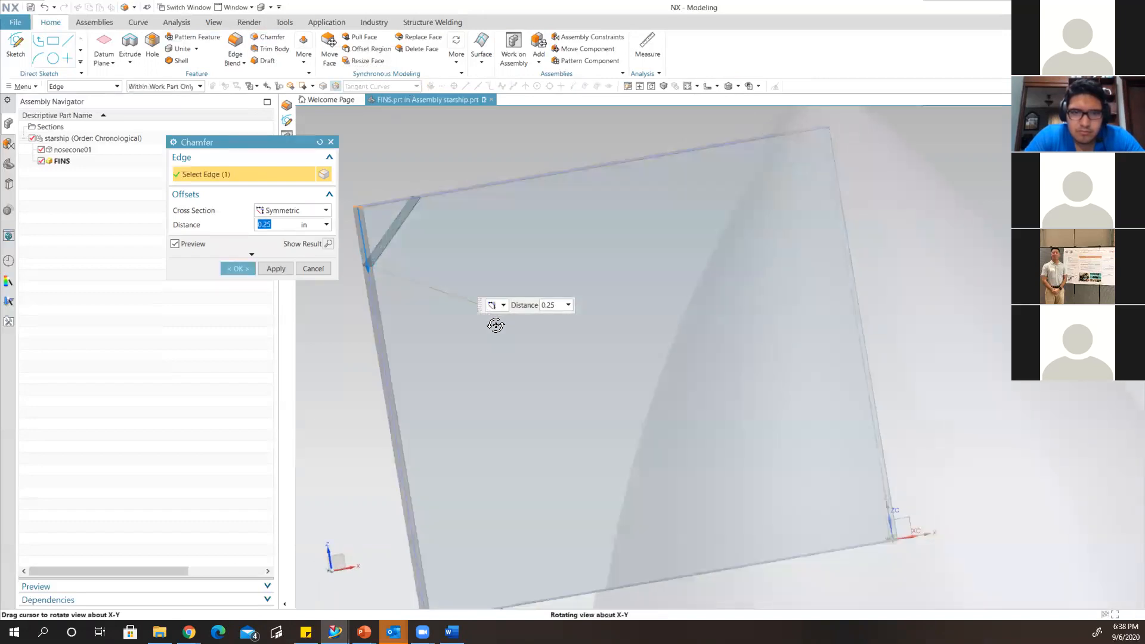
{"action": "left_click", "coordinate": [295, 212]}
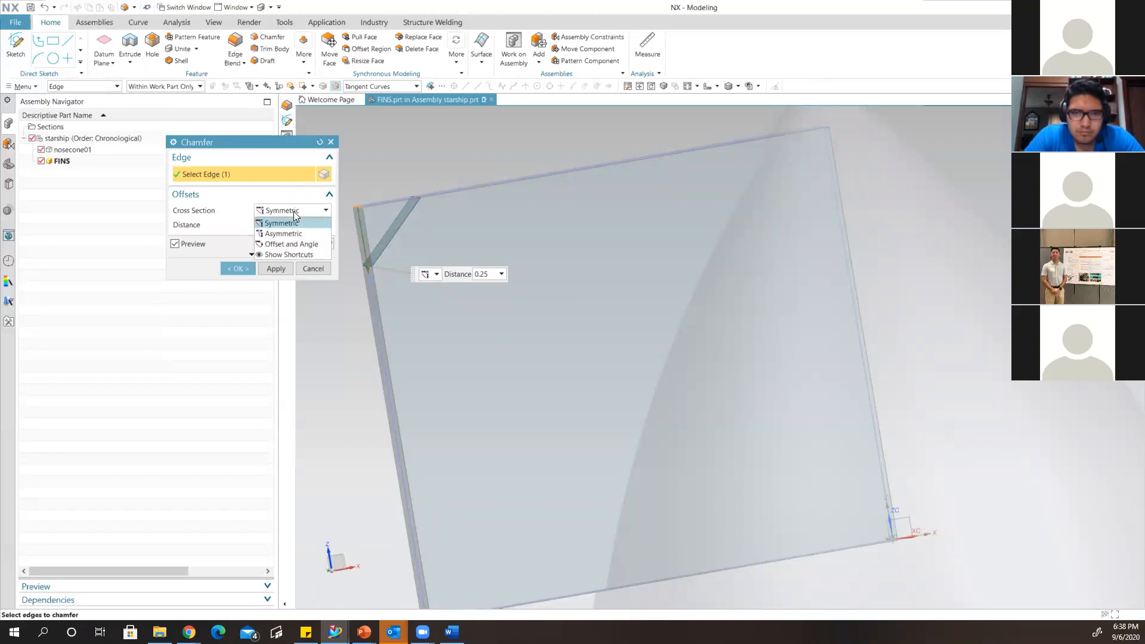
{"action": "left_click", "coordinate": [288, 245]}
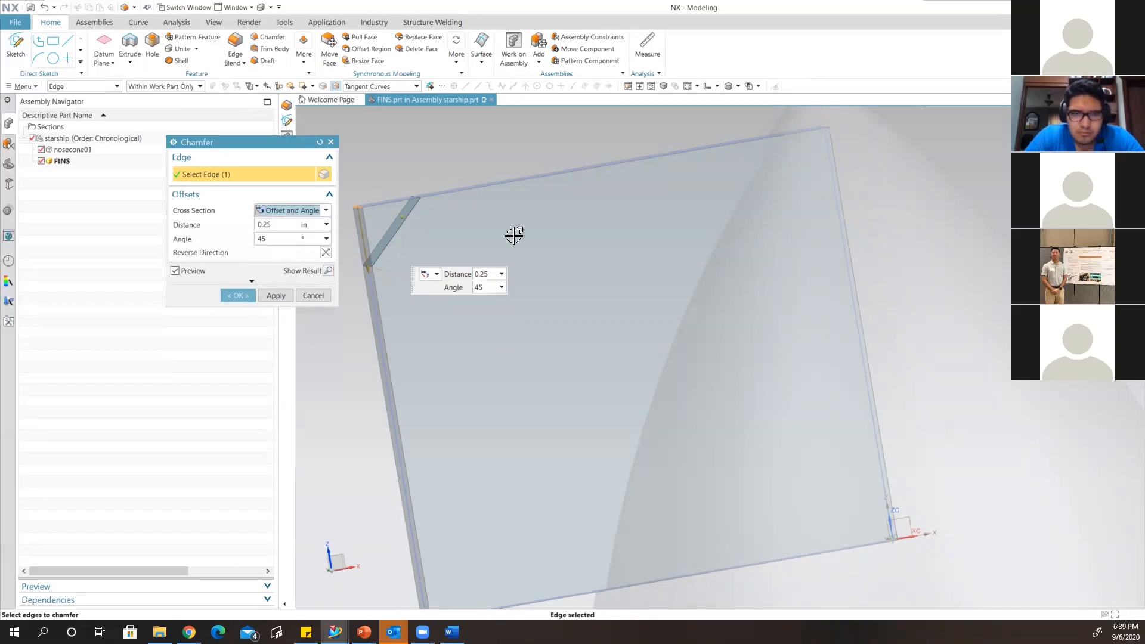
Set the upper corner chamfer to a distance of 1.25 in and an angle of 50° and apply it.
{"action": "left_click_drag", "start_coordinate": [368, 263], "coordinate": [396, 443]}
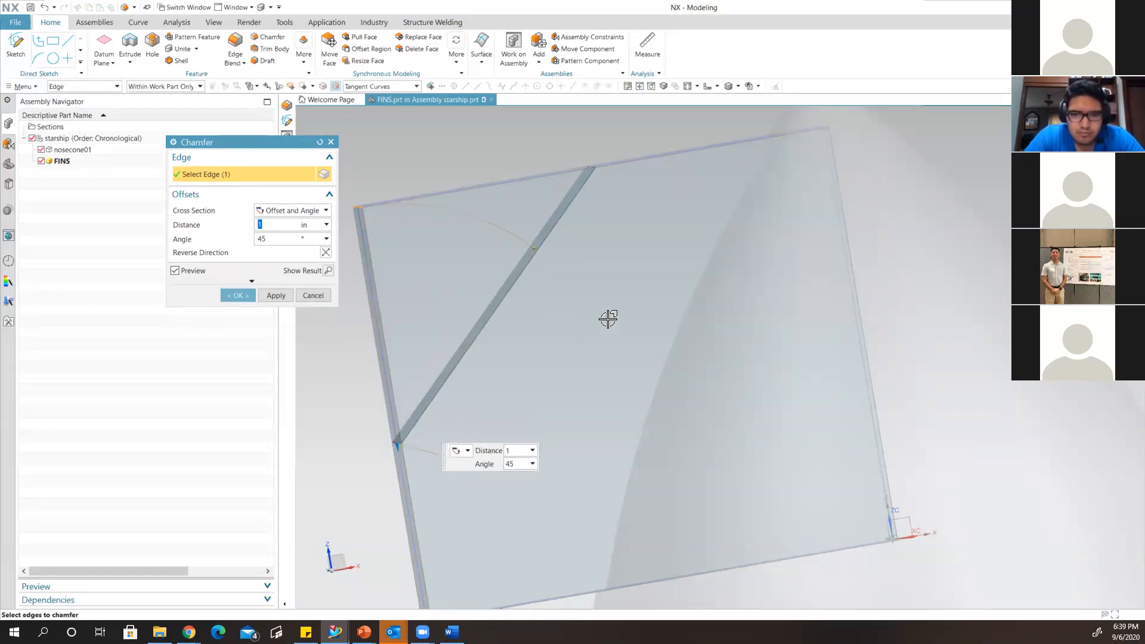
{"action": "scroll", "coordinate": [598, 300], "scroll_direction": "down", "scroll_amount": 2}
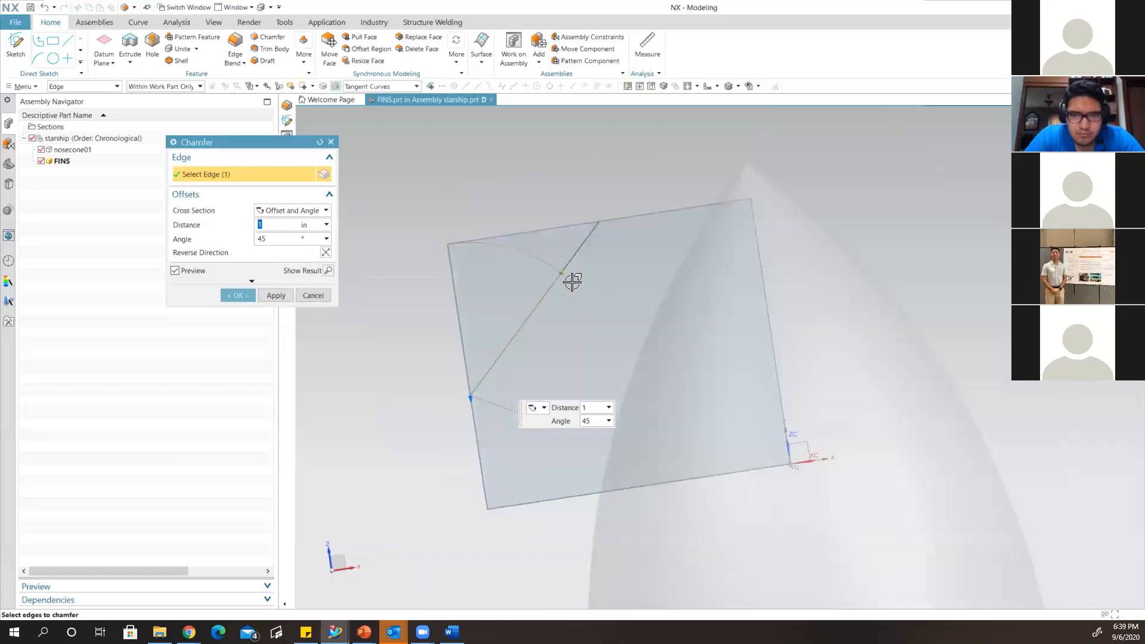
{"action": "mouse_move", "coordinate": [567, 271]}
{"action": "left_mouse_down"}
{"action": "mouse_move", "coordinate": [538, 264]}
{"action": "mouse_move", "coordinate": [575, 285]}
{"action": "left_mouse_up"}
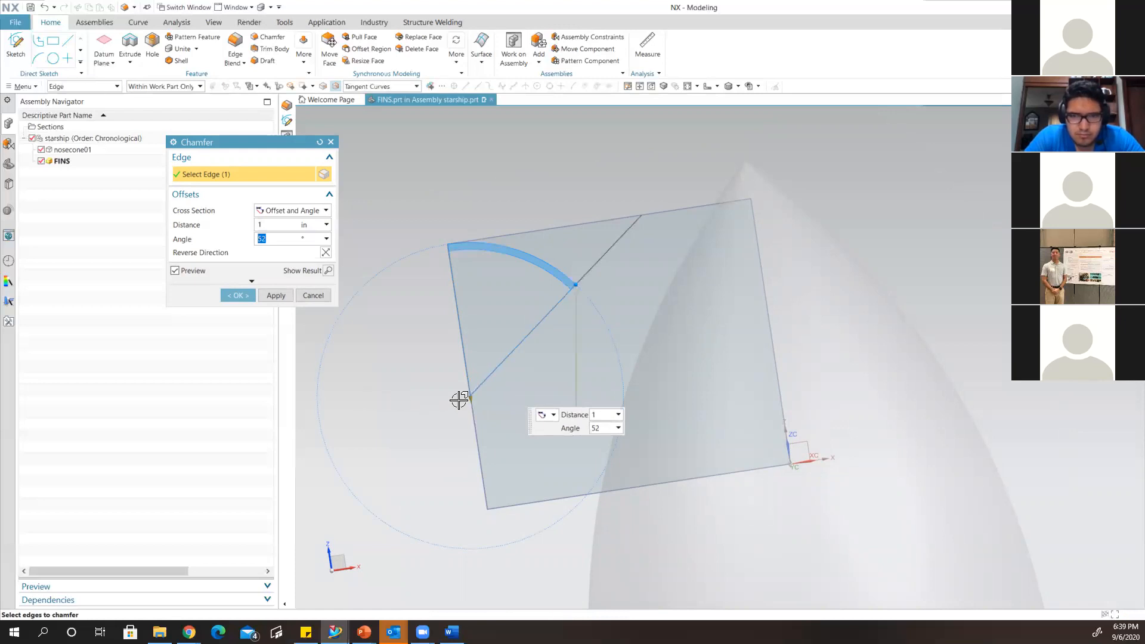
{"action": "left_click_drag", "start_coordinate": [469, 401], "coordinate": [477, 438]}
{"action": "left_click_drag", "start_coordinate": [608, 294], "coordinate": [604, 294]}
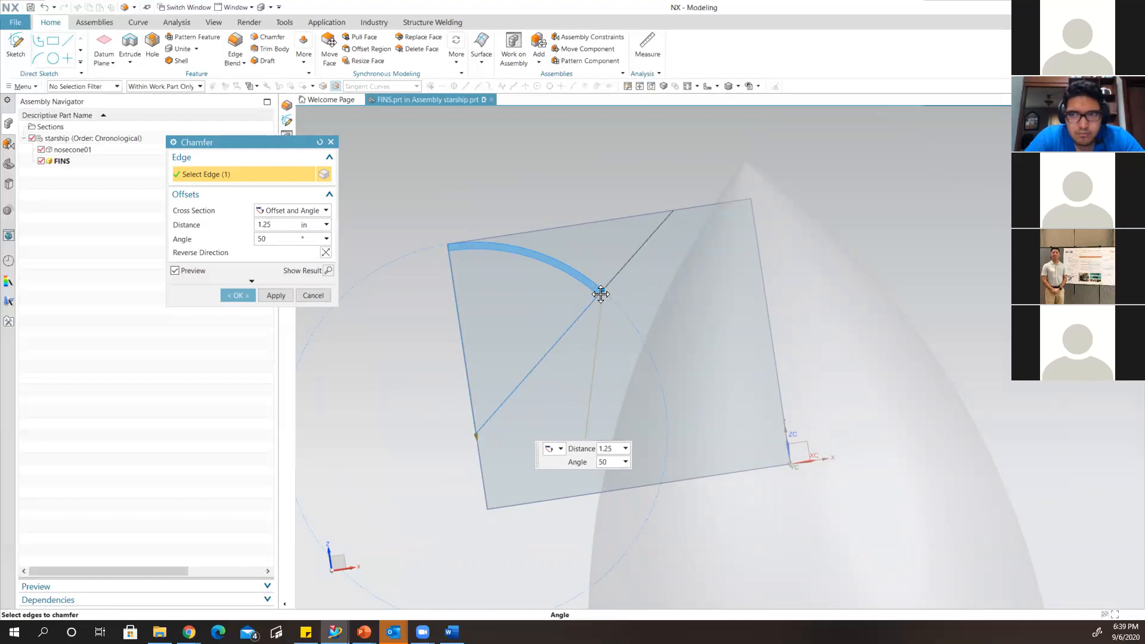
{"action": "left_click_drag", "start_coordinate": [600, 294], "coordinate": [601, 294]}
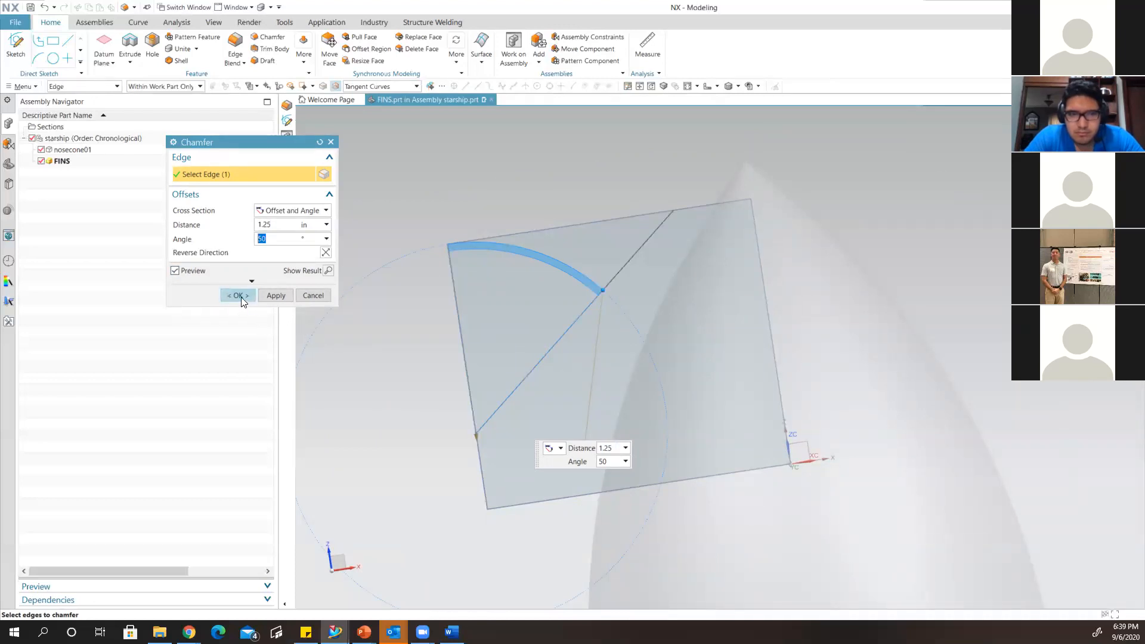
{"action": "left_click", "coordinate": [276, 296]}
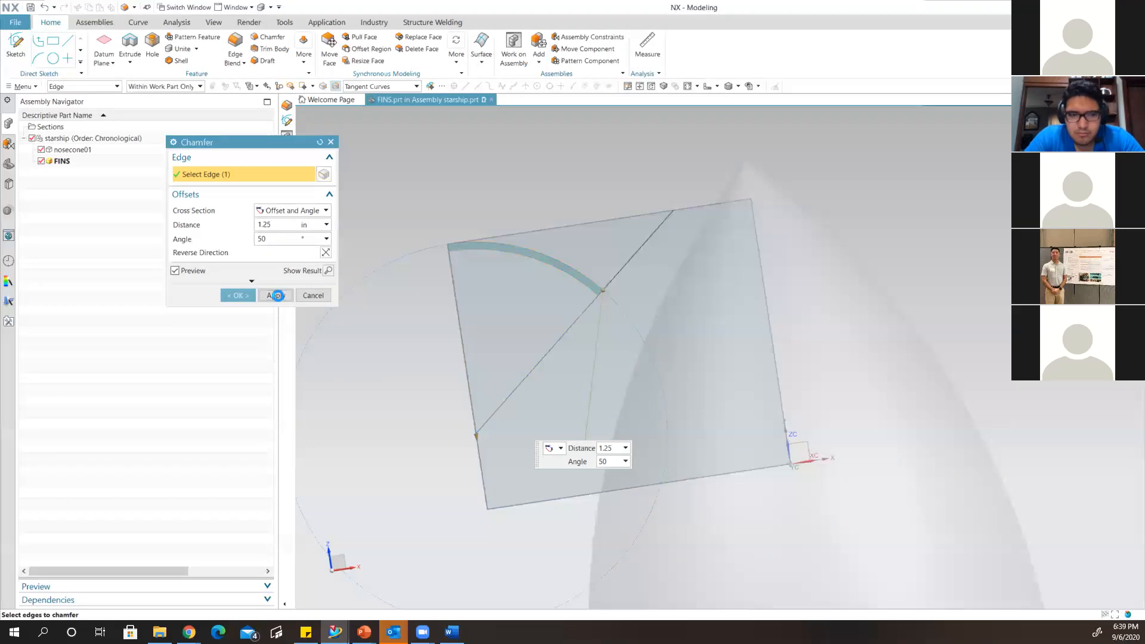
Set up a Symmetric chamfer on the fin's lower outer corner edge with a distance of 1/8 in.
{"action": "left_click", "coordinate": [293, 211]}
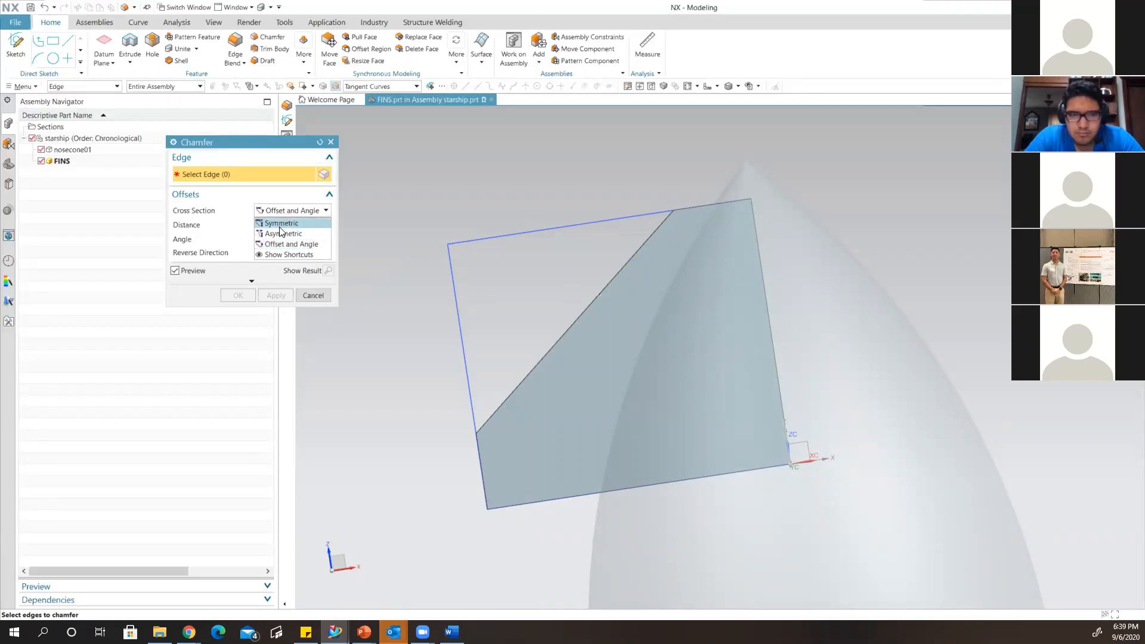
{"action": "left_click", "coordinate": [282, 224]}
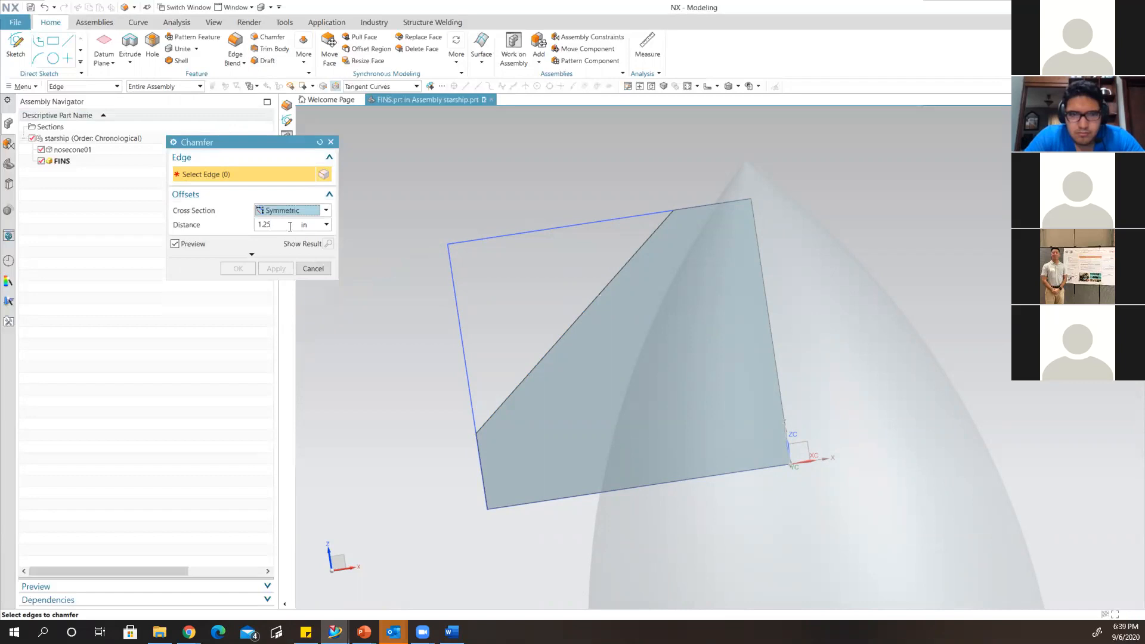
{"action": "middle_click_drag", "start_coordinate": [532, 432], "coordinate": [555, 372]}
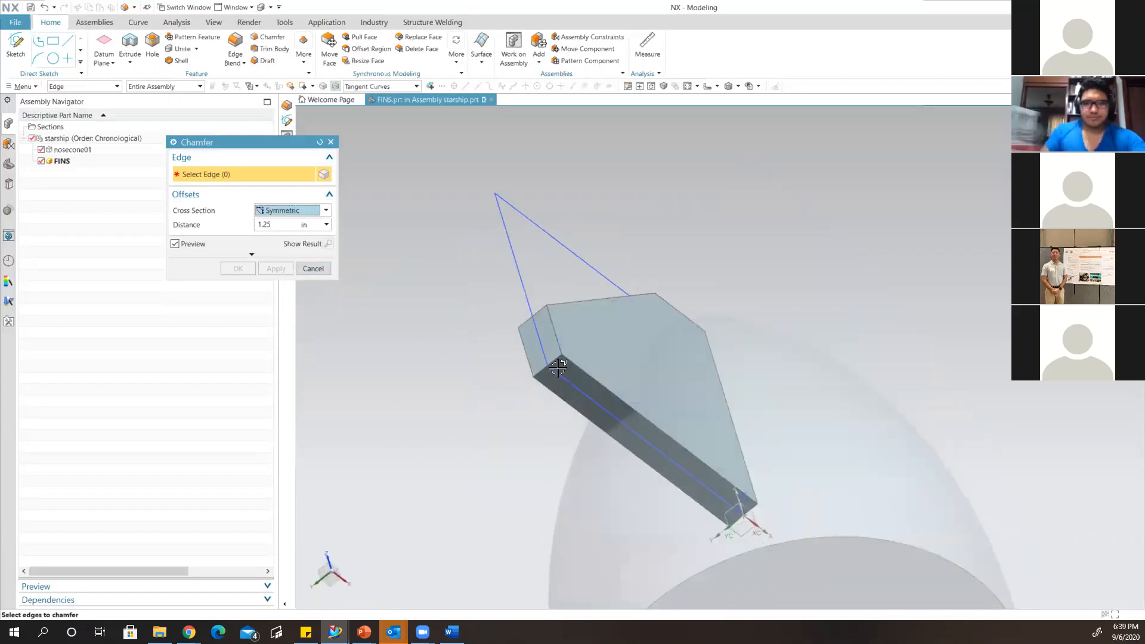
{"action": "left_click", "coordinate": [567, 360]}
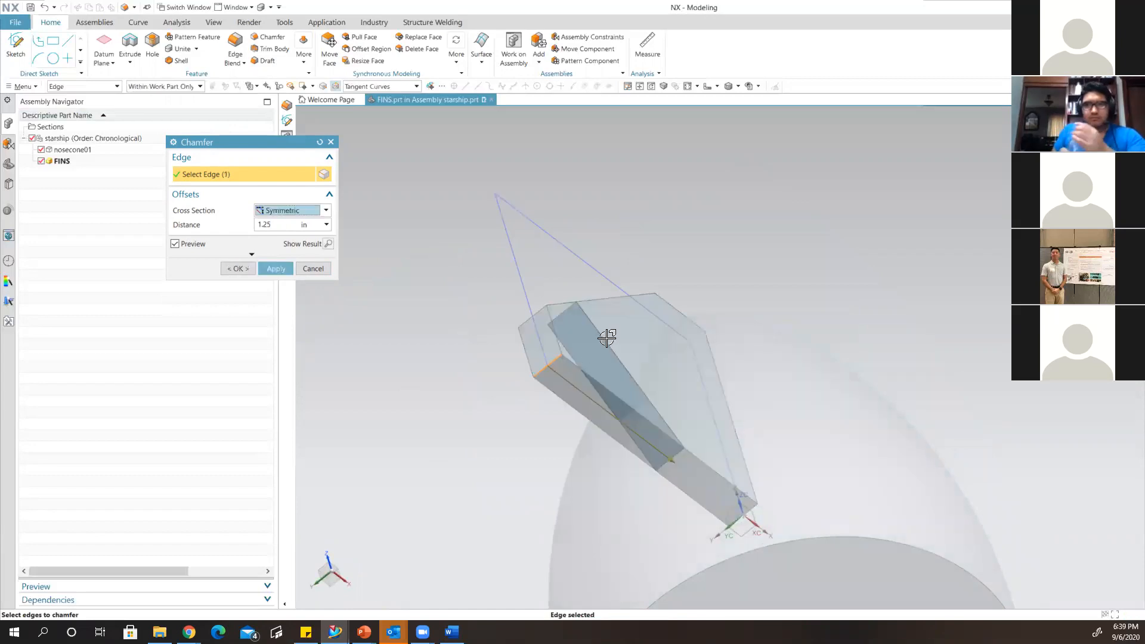
{"action": "left_click", "coordinate": [276, 225]}
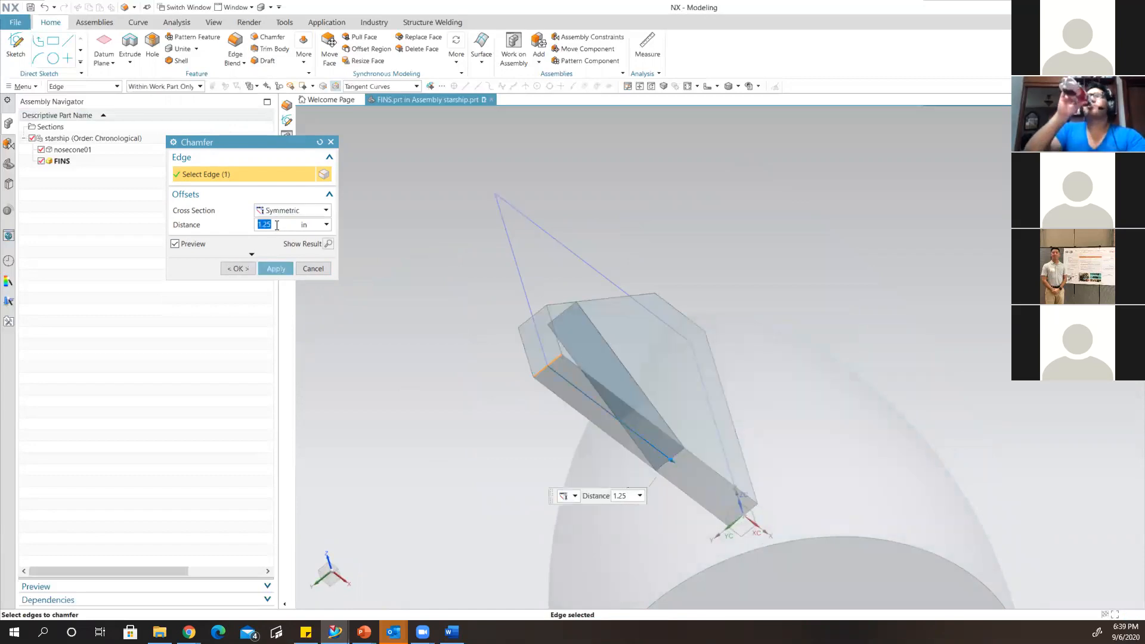
{"action": "type", "text": "1/8"}
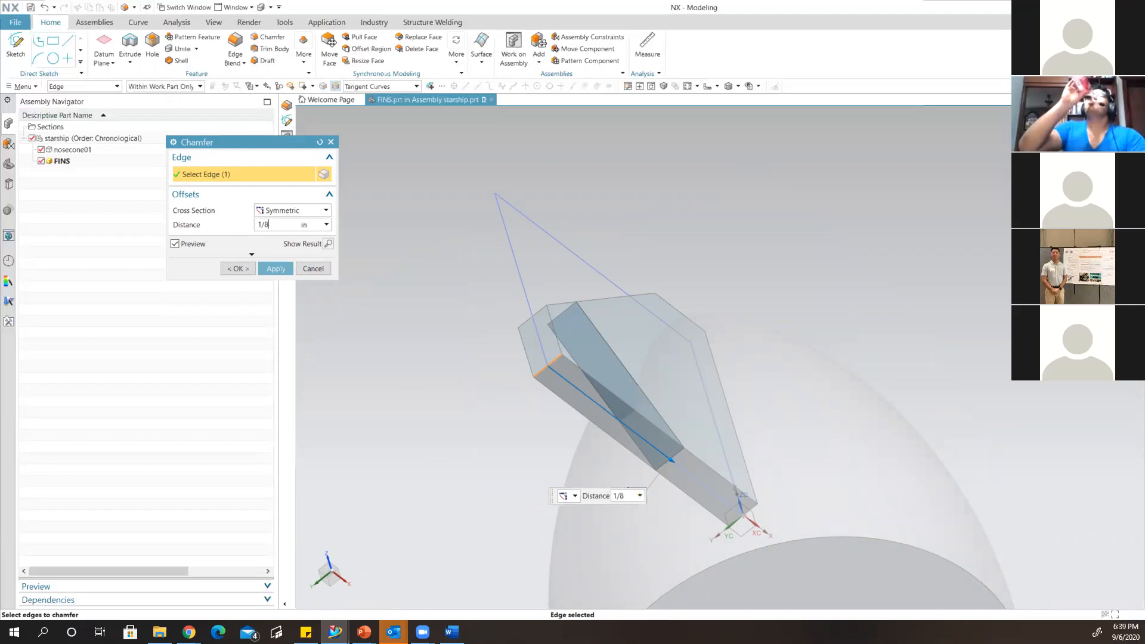
{"action": "key", "text": "Return"}
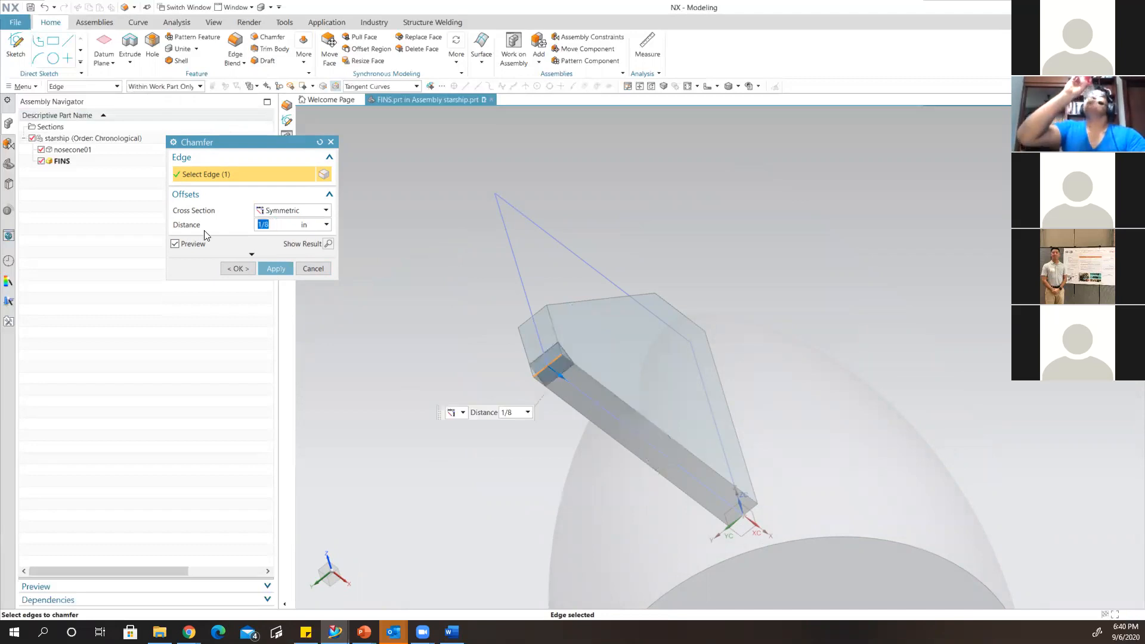
Set the lower corner chamfer's distance to 3/16 in and complete it.
{"action": "middle_click_drag", "start_coordinate": [671, 376], "coordinate": [604, 445]}
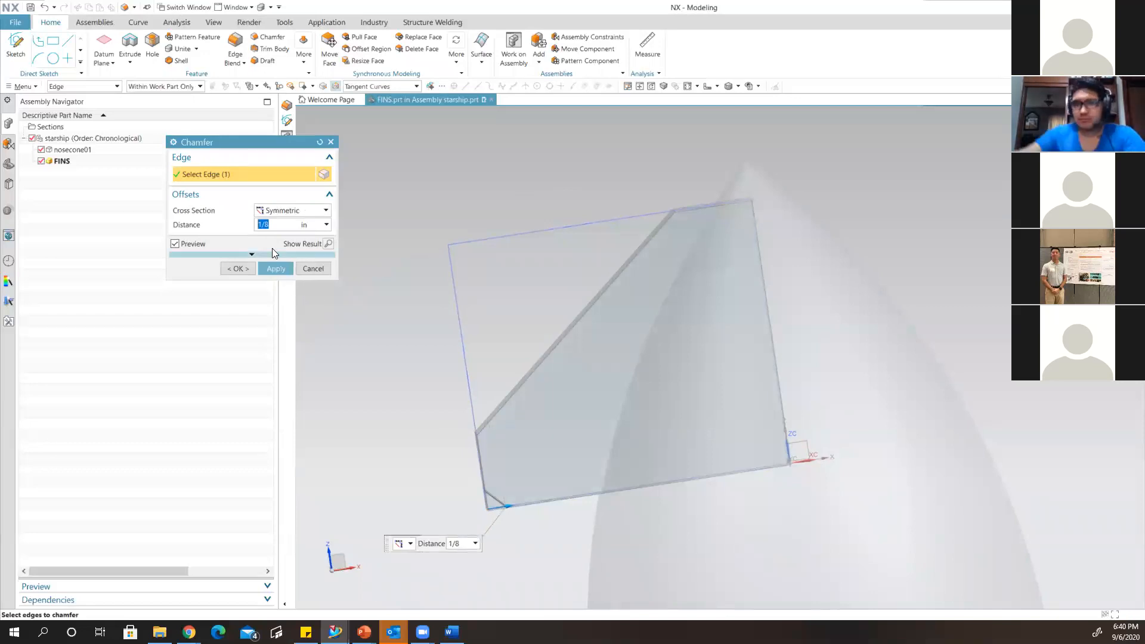
{"action": "double_click", "coordinate": [269, 225]}
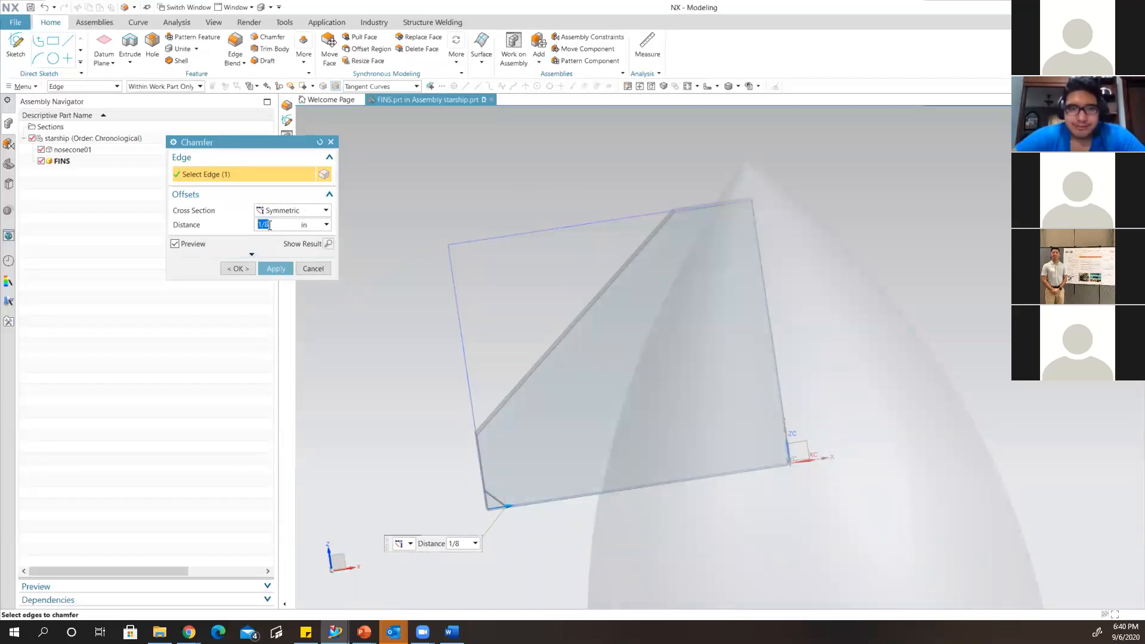
{"action": "type", "text": "3/16"}
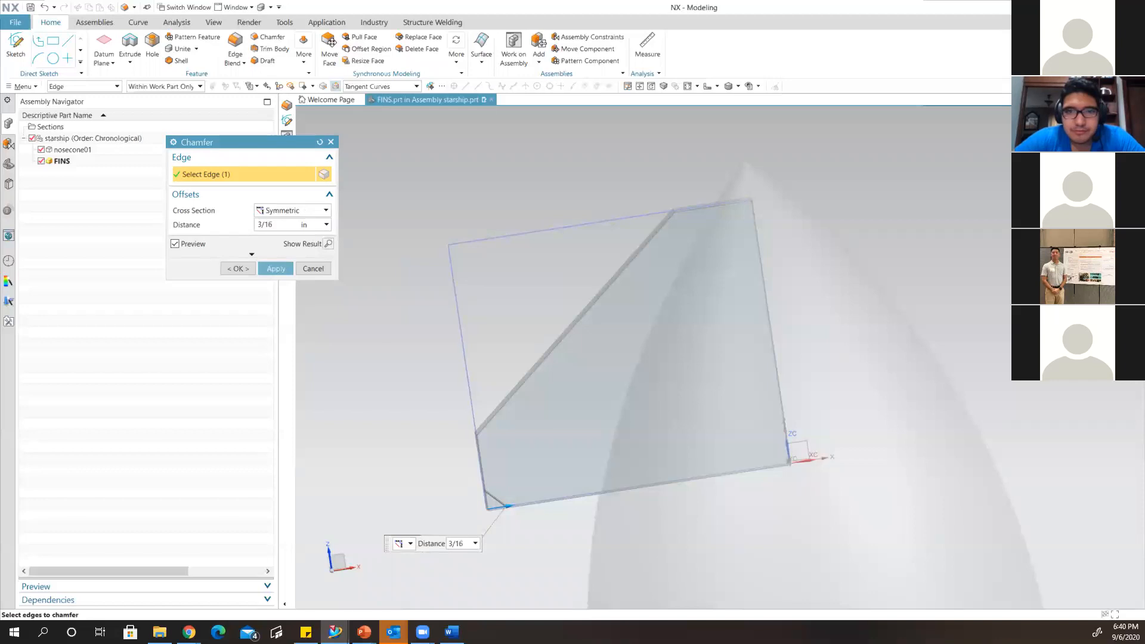
{"action": "double_click", "coordinate": [270, 224]}
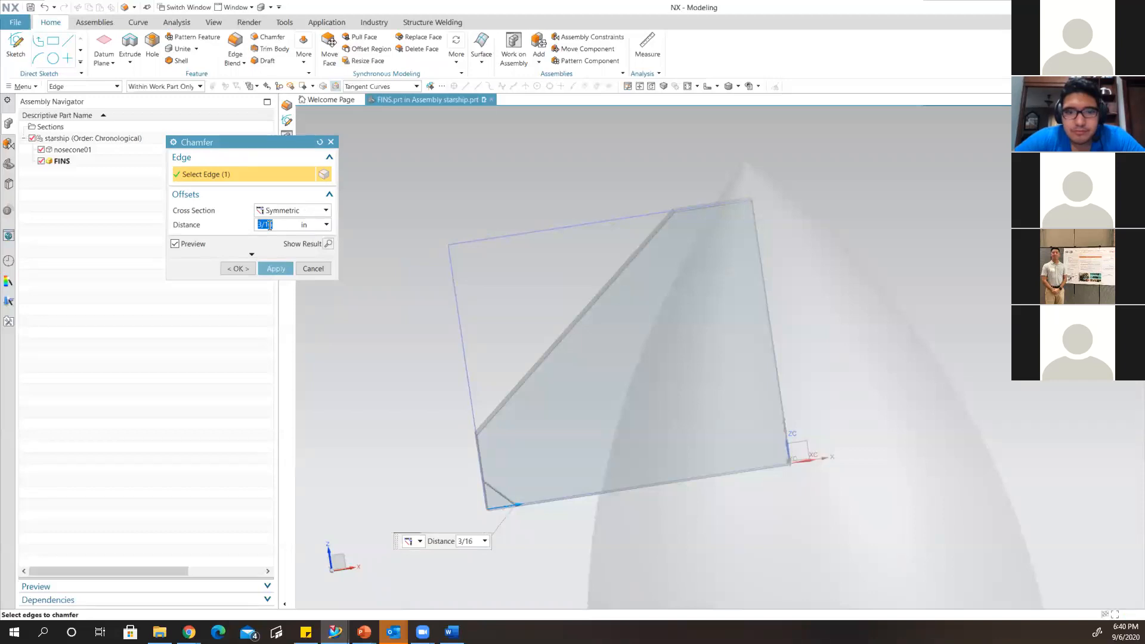
{"action": "left_click", "coordinate": [237, 269]}
Start a Split Body operation with the chamfered fin as the target body.
{"action": "middle_click_drag", "start_coordinate": [667, 368], "coordinate": [651, 324]}
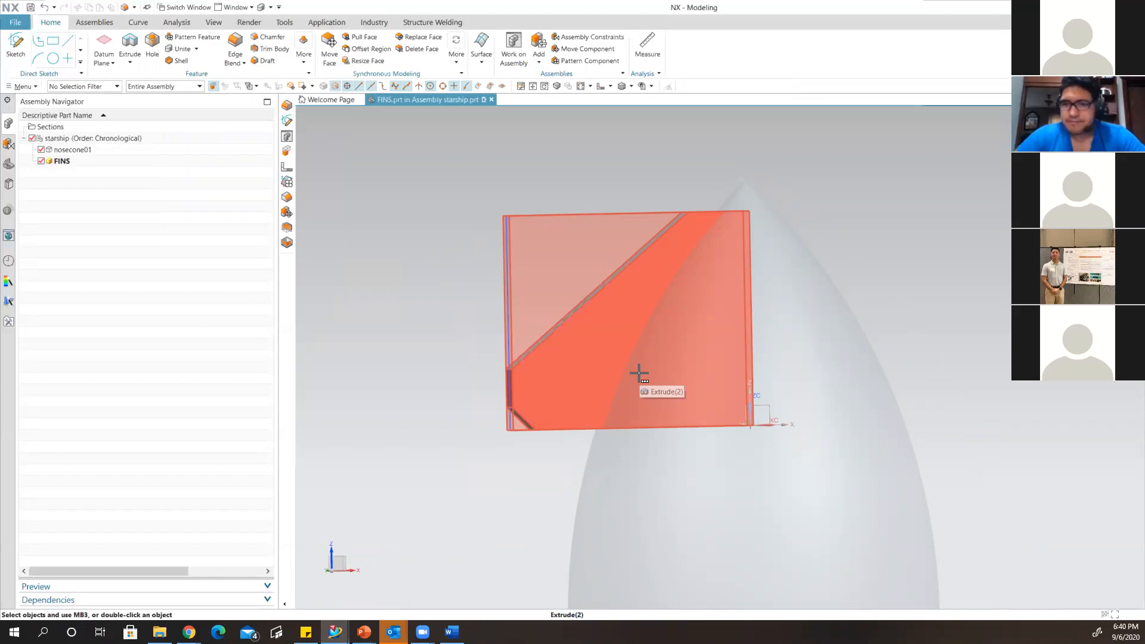
{"action": "middle_click_drag", "start_coordinate": [552, 288], "coordinate": [677, 291]}
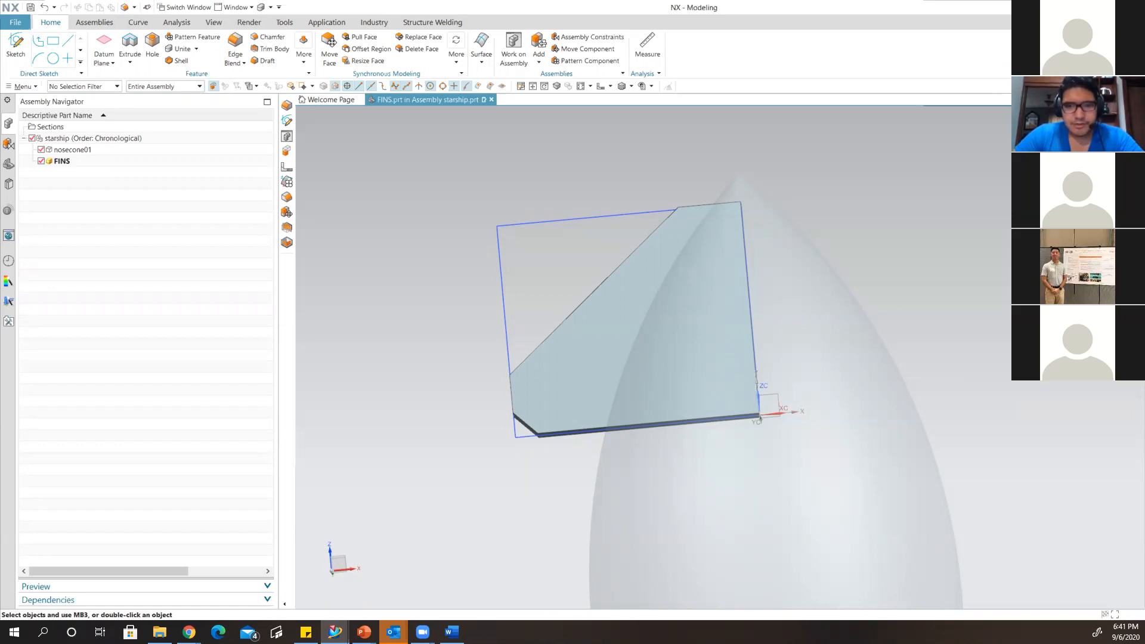
{"action": "middle_click_drag", "start_coordinate": [680, 311], "coordinate": [601, 263]}
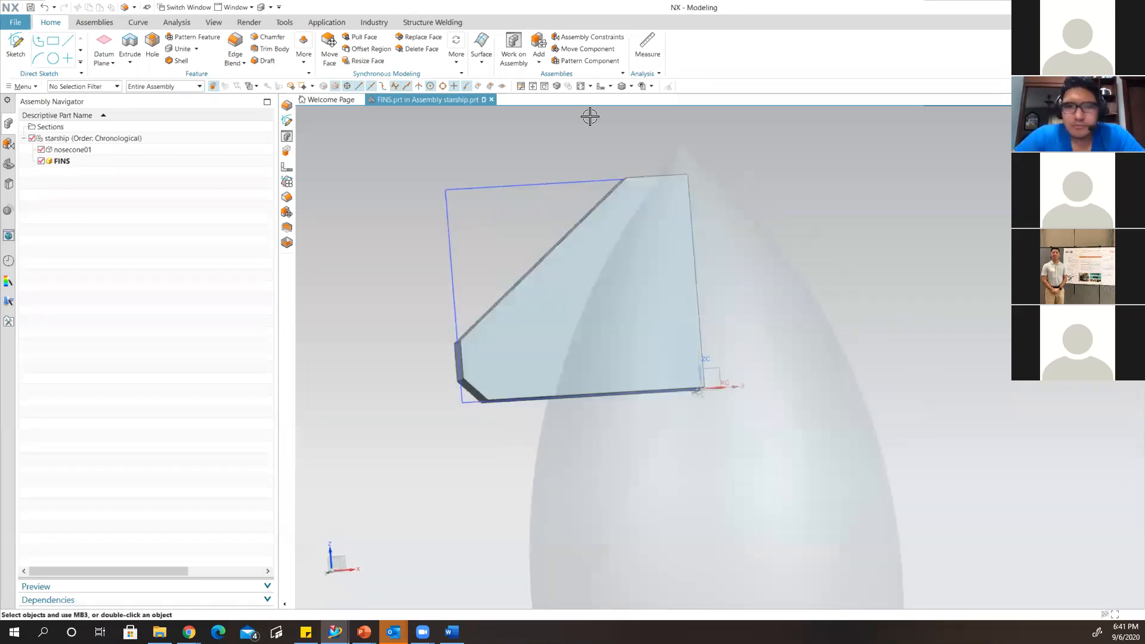
{"action": "left_click", "coordinate": [602, 87]}
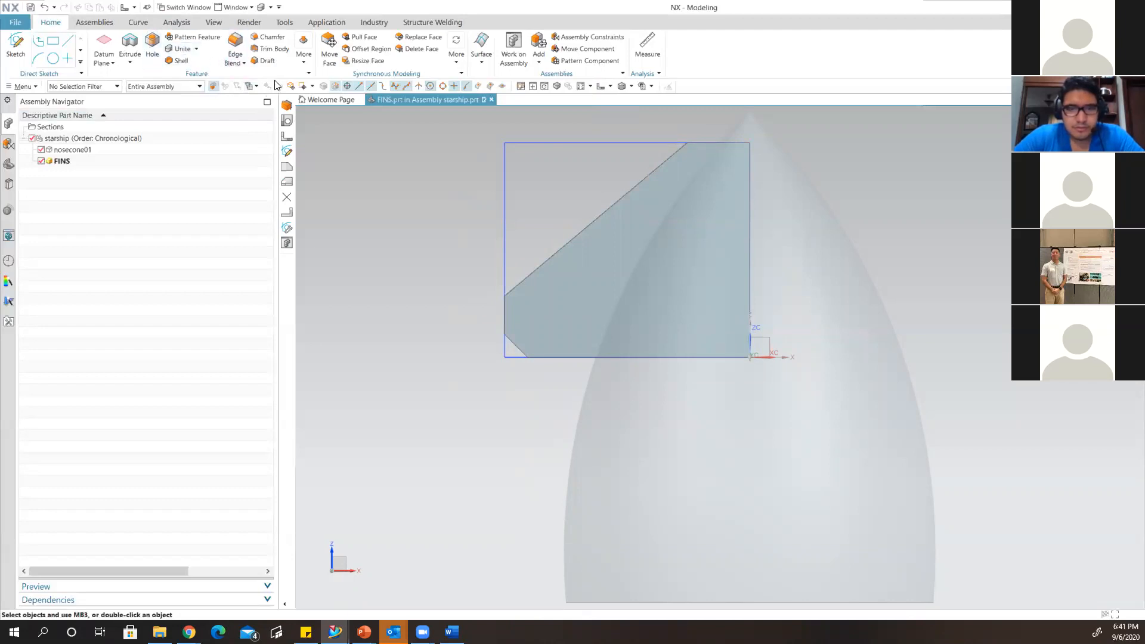
{"action": "left_click", "coordinate": [304, 64]}
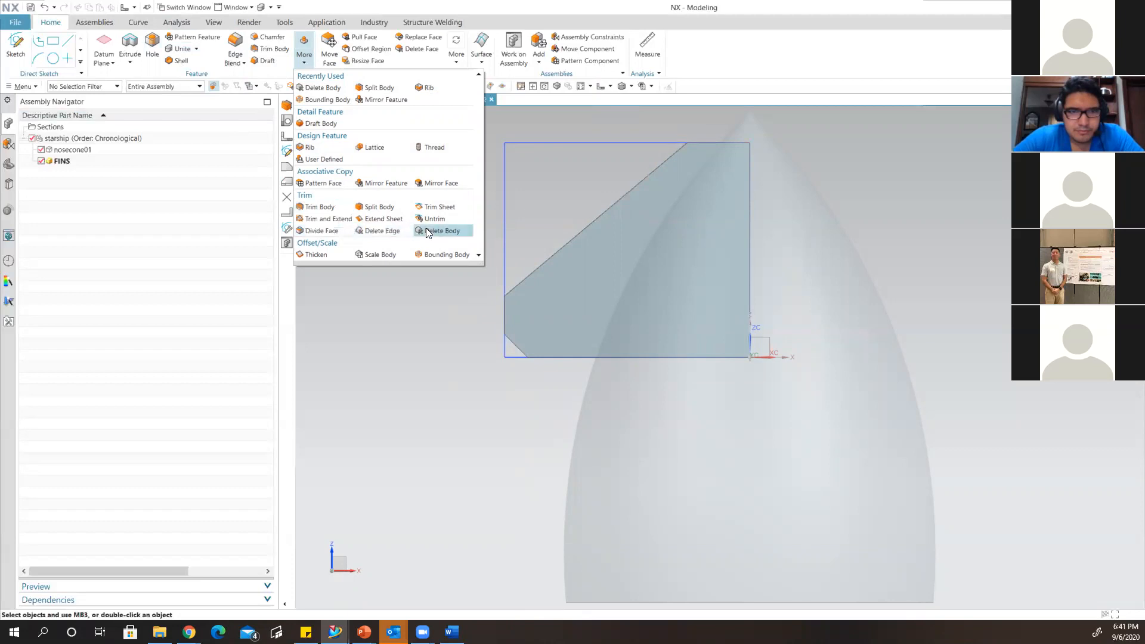
{"action": "left_click", "coordinate": [377, 207]}
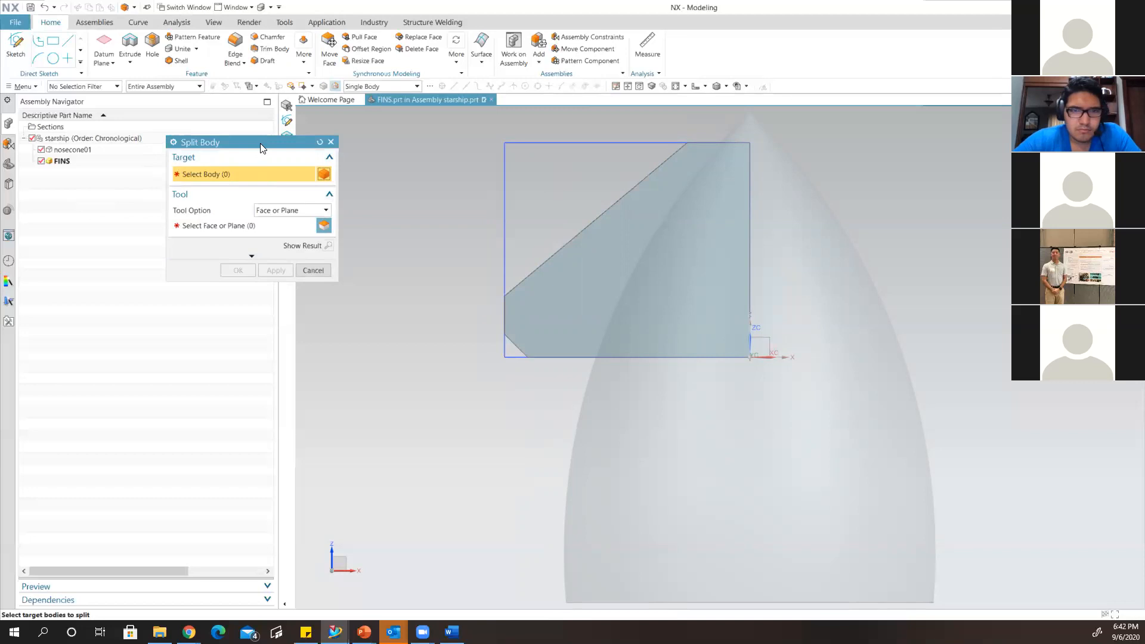
{"action": "left_click_drag", "start_coordinate": [266, 149], "coordinate": [407, 201]}
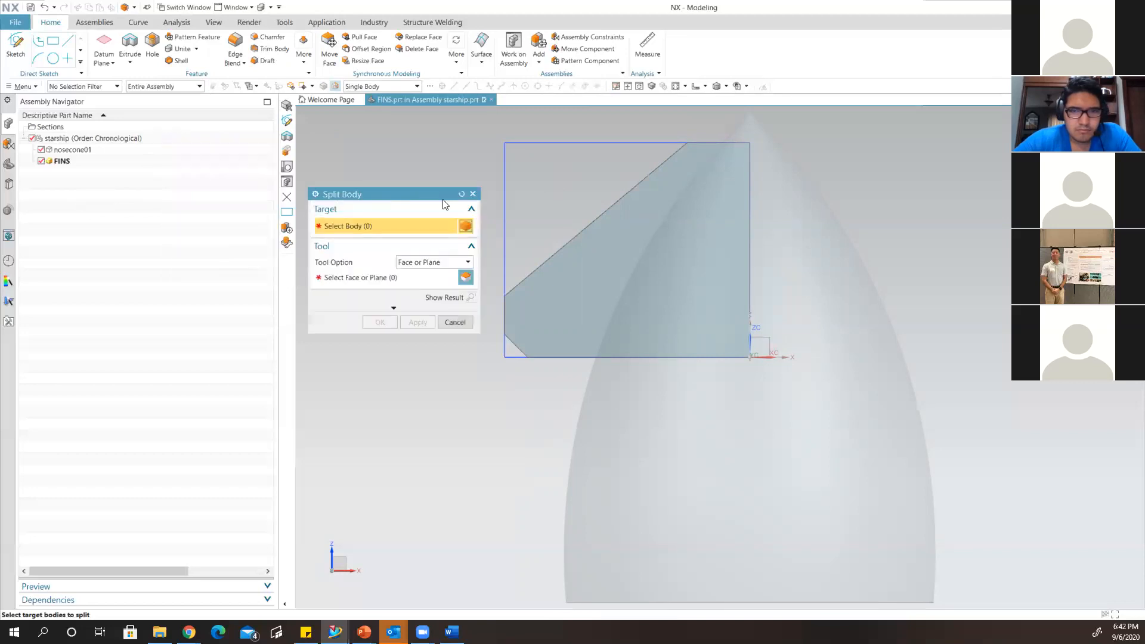
{"action": "mouse_move", "coordinate": [672, 242]}
{"action": "middle_mouse_down"}
{"action": "mouse_move", "coordinate": [696, 243]}
{"action": "mouse_move", "coordinate": [686, 241]}
{"action": "middle_mouse_up"}
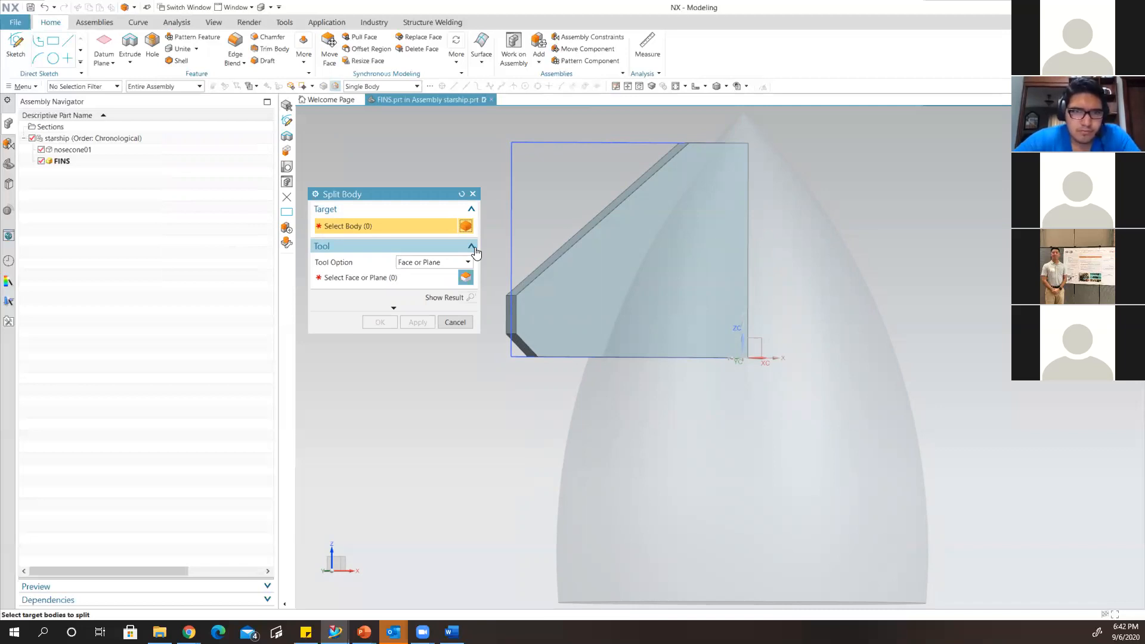
{"action": "left_click", "coordinate": [576, 288]}
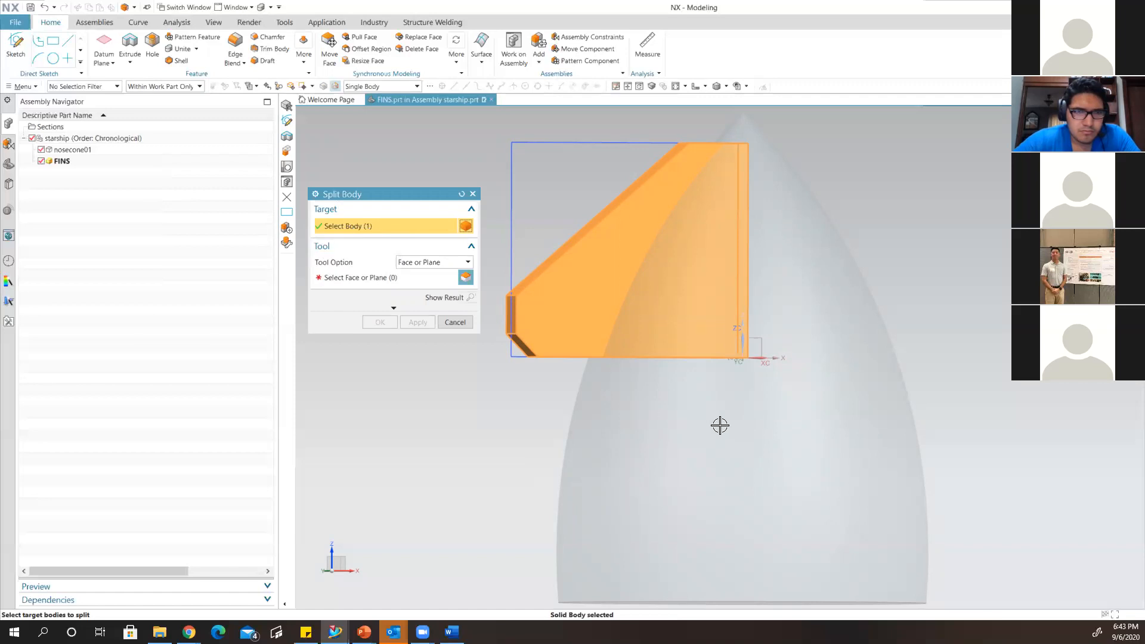
Split the fin body using the nosecone's body faces as the Face or Plane tool.
{"action": "middle_click_drag", "start_coordinate": [715, 419], "coordinate": [687, 439]}
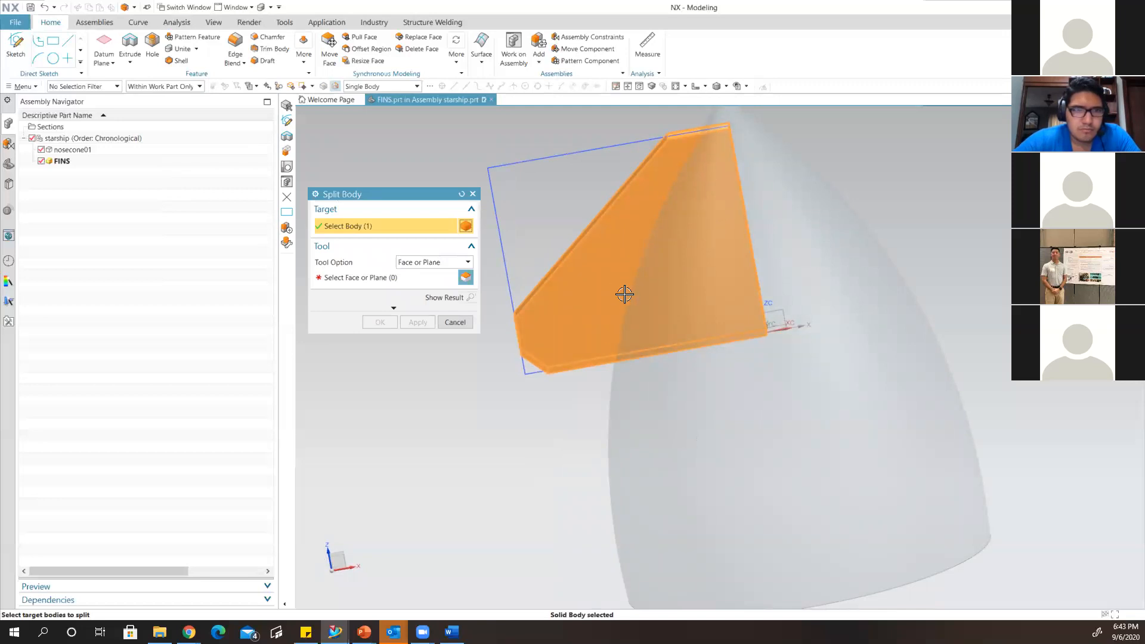
{"action": "left_click", "coordinate": [354, 278]}
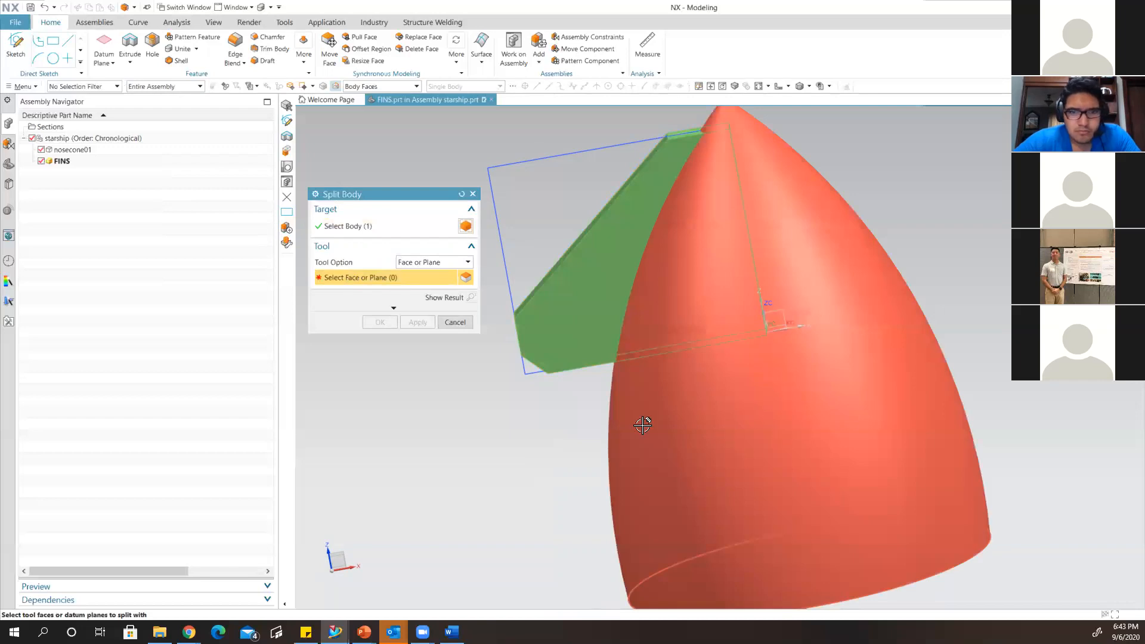
{"action": "left_click", "coordinate": [763, 338]}
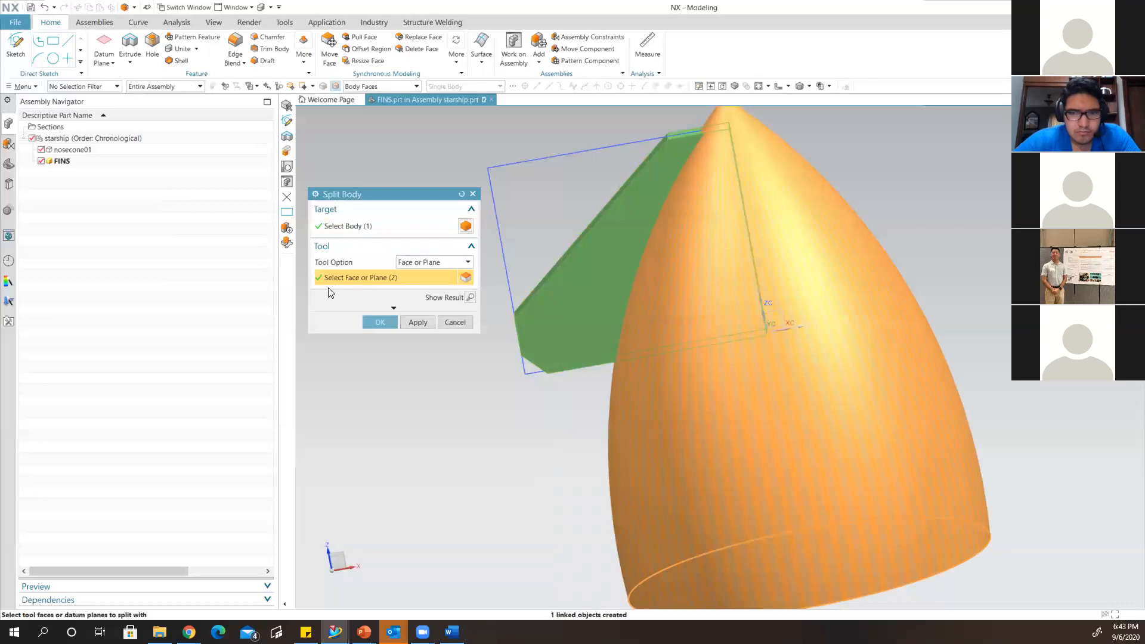
{"action": "left_click", "coordinate": [380, 322]}
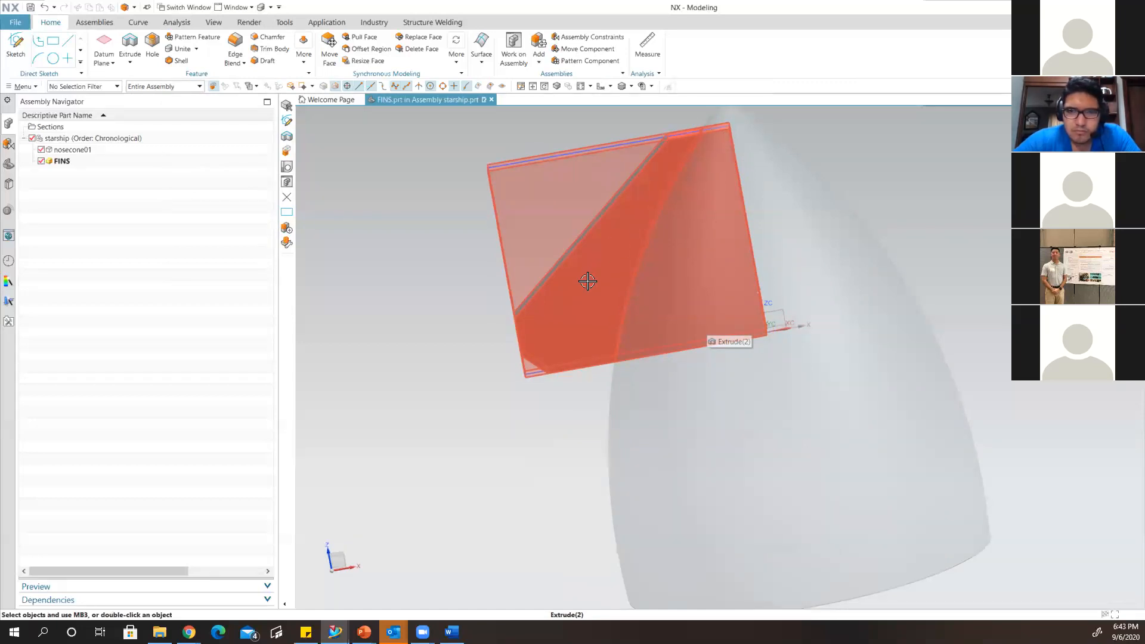
Delete the inner piece of the split fin that lies inside the nosecone, using Delete Body.
{"action": "middle_click_drag", "start_coordinate": [616, 198], "coordinate": [642, 160]}
{"action": "middle_click_drag", "start_coordinate": [628, 167], "coordinate": [621, 169]}
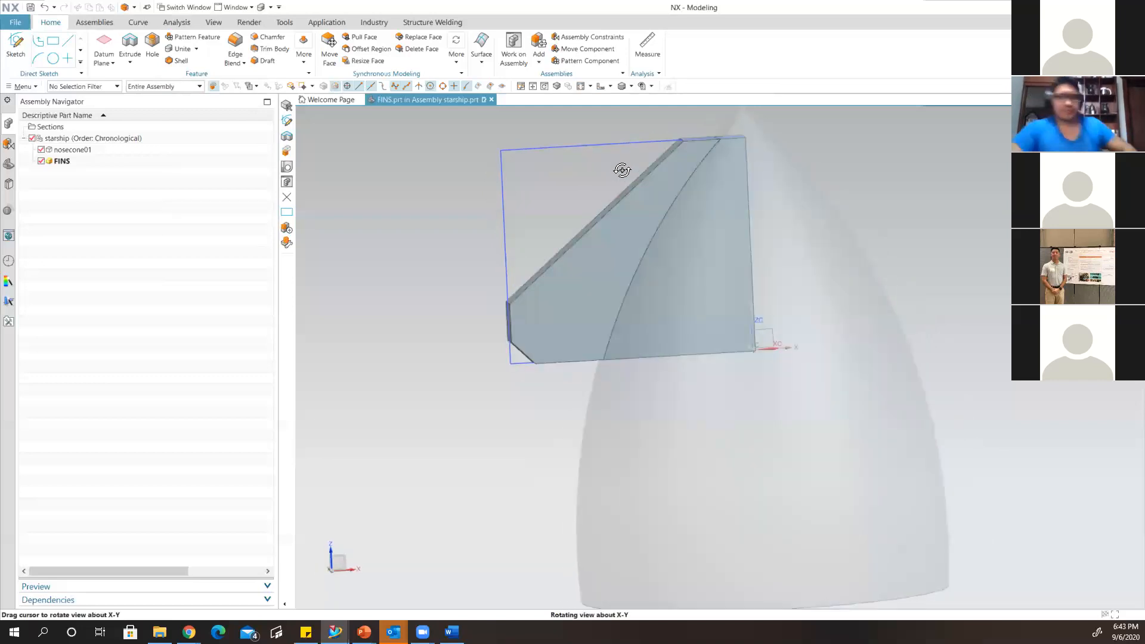
{"action": "left_click", "coordinate": [304, 62]}
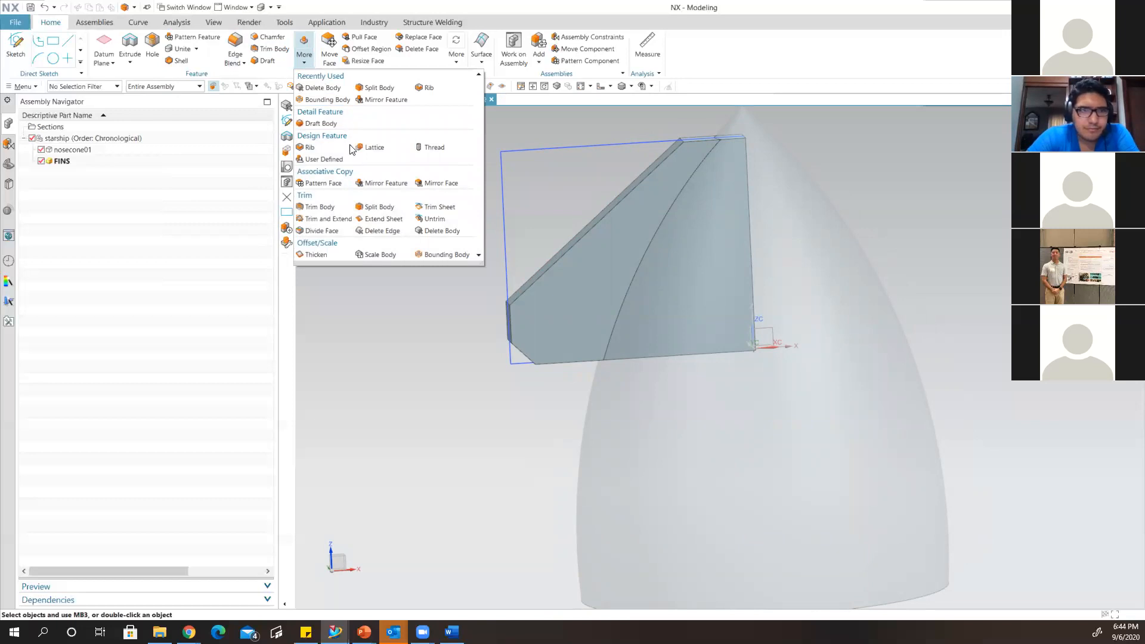
{"action": "left_click", "coordinate": [328, 92]}
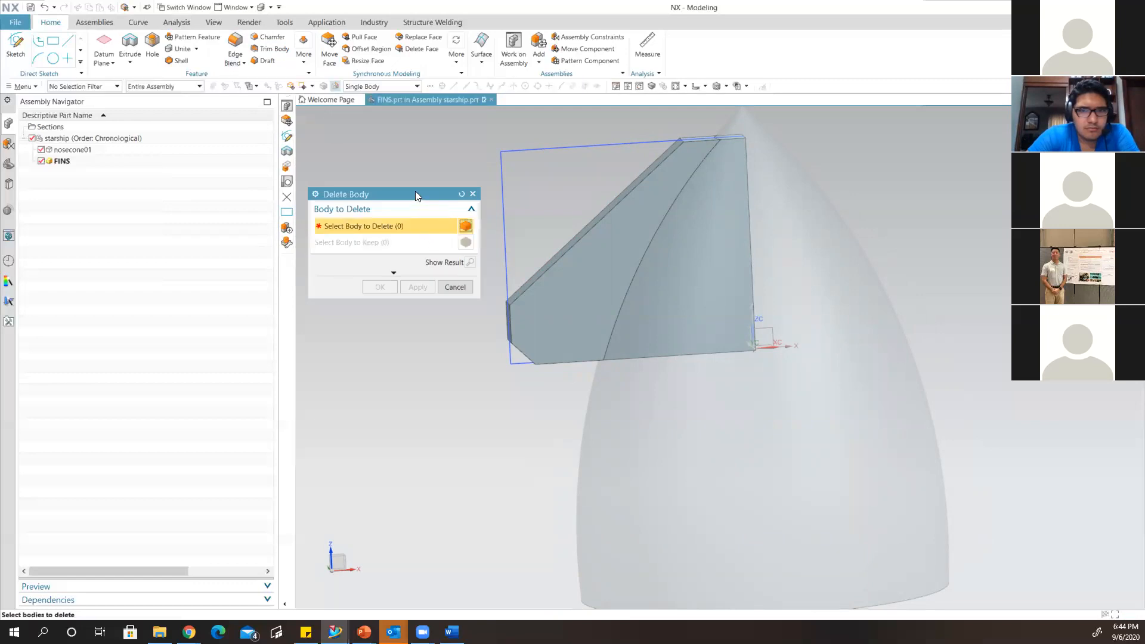
{"action": "left_click_drag", "start_coordinate": [415, 192], "coordinate": [419, 164]}
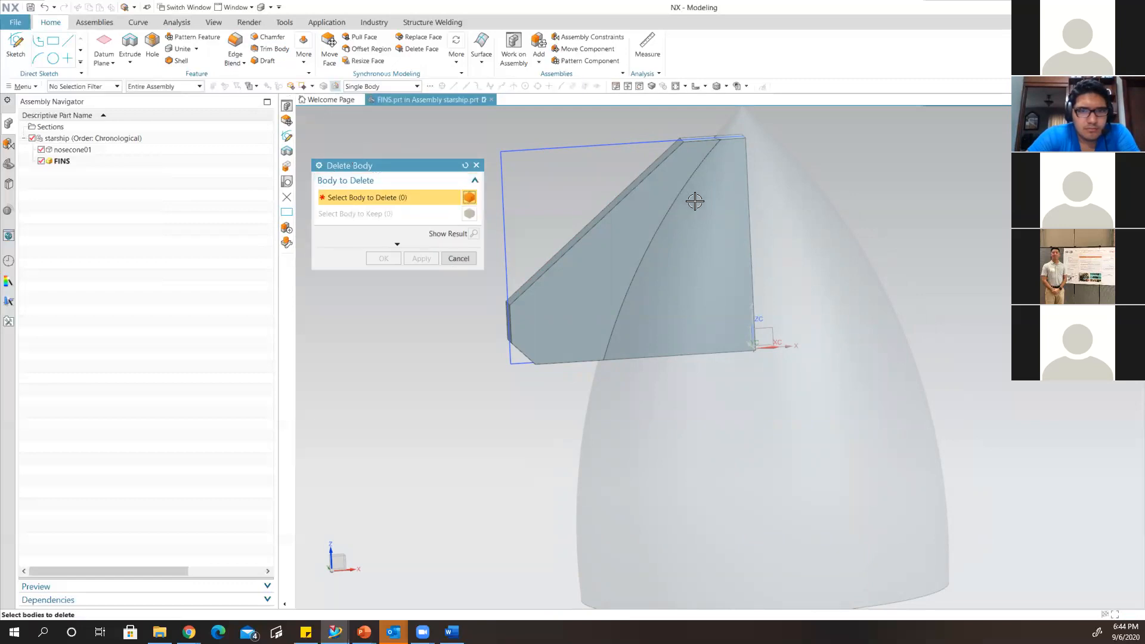
{"action": "left_click", "coordinate": [696, 271]}
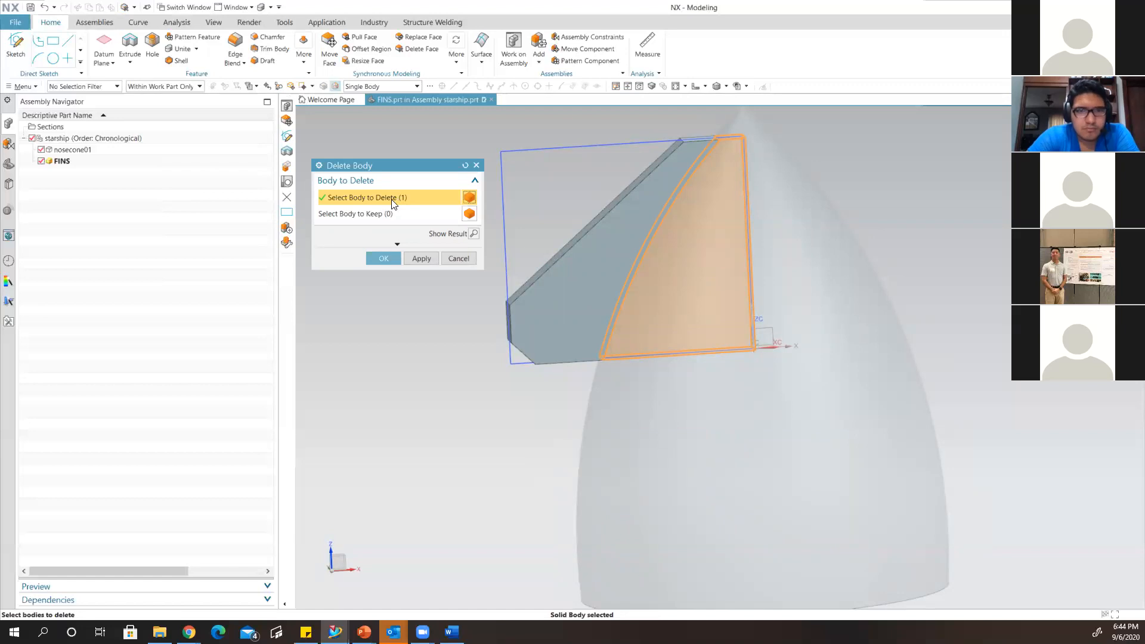
{"action": "left_click", "coordinate": [380, 261]}
Examine the trimmed fin and how its curved inner edge meets the nosecone surface from several angles.
{"action": "middle_click_drag", "start_coordinate": [628, 221], "coordinate": [652, 215]}
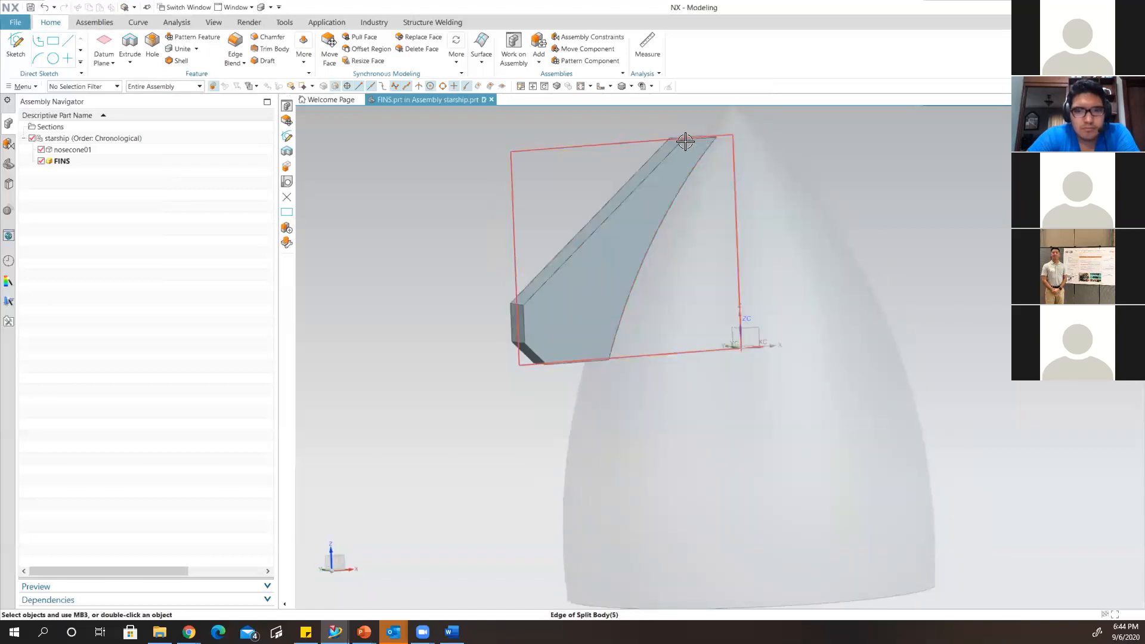
{"action": "mouse_move", "coordinate": [557, 316]}
{"action": "middle_mouse_down"}
{"action": "mouse_move", "coordinate": [562, 324]}
{"action": "mouse_move", "coordinate": [546, 307]}
{"action": "mouse_move", "coordinate": [544, 262]}
{"action": "mouse_move", "coordinate": [528, 276]}
{"action": "mouse_move", "coordinate": [536, 301]}
{"action": "mouse_move", "coordinate": [575, 300]}
{"action": "mouse_move", "coordinate": [575, 312]}
{"action": "mouse_move", "coordinate": [546, 297]}
{"action": "mouse_move", "coordinate": [546, 308]}
{"action": "middle_mouse_up"}
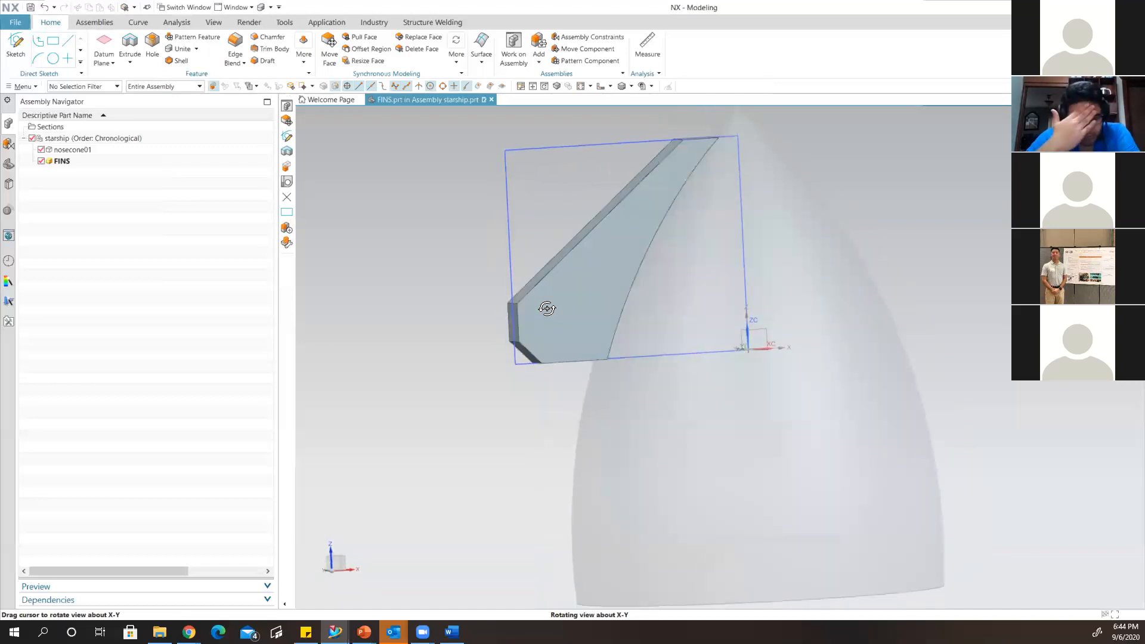
{"action": "scroll", "coordinate": [612, 233], "scroll_direction": "down", "scroll_amount": 1}
{"action": "middle_click_drag", "start_coordinate": [612, 233], "coordinate": [634, 271]}
{"action": "scroll", "coordinate": [668, 247], "scroll_direction": "up", "scroll_amount": 3}
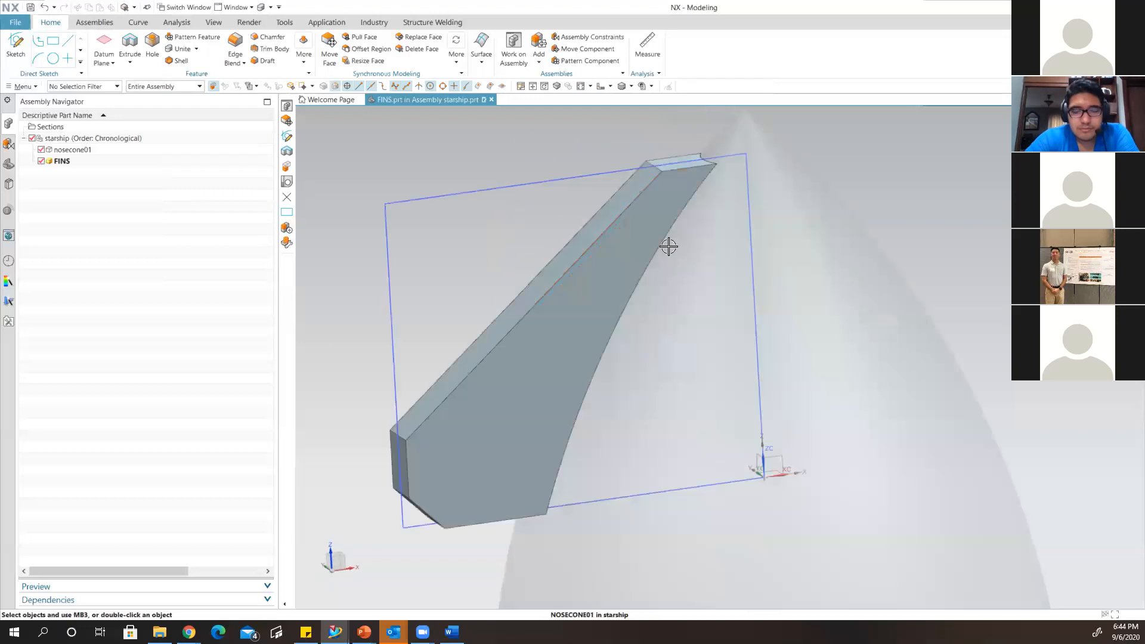
{"action": "scroll", "coordinate": [609, 311], "scroll_direction": "down", "scroll_amount": 1}
{"action": "middle_click_drag", "start_coordinate": [609, 311], "coordinate": [598, 284], "text": "shift"}
{"action": "scroll", "coordinate": [594, 298], "scroll_direction": "down", "scroll_amount": 3}
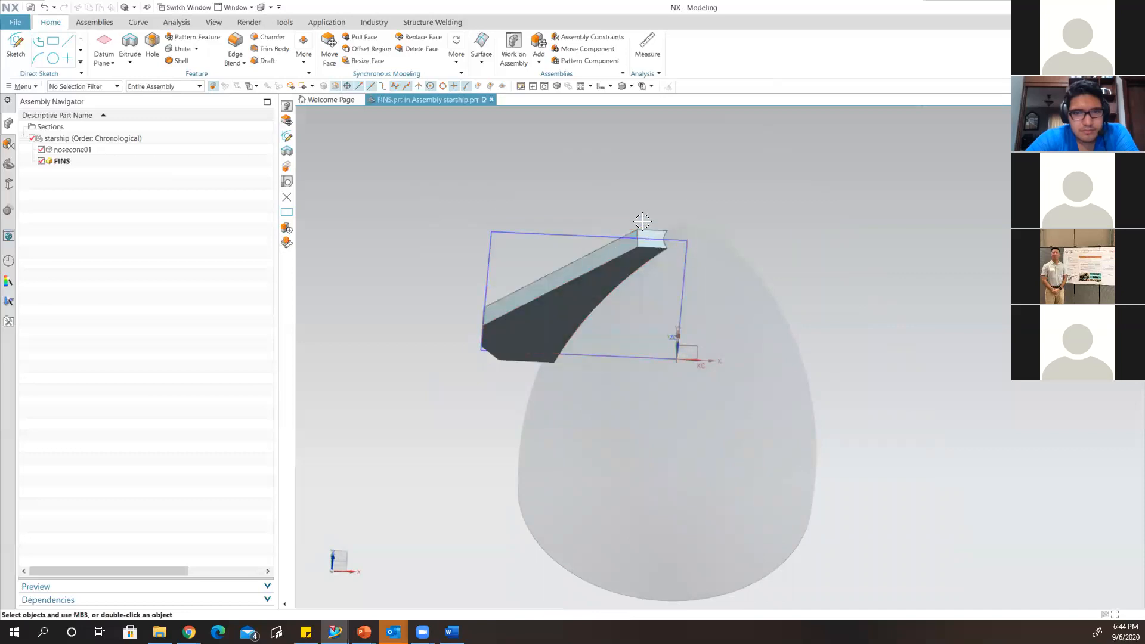
{"action": "middle_click_drag", "start_coordinate": [440, 204], "coordinate": [498, 204]}
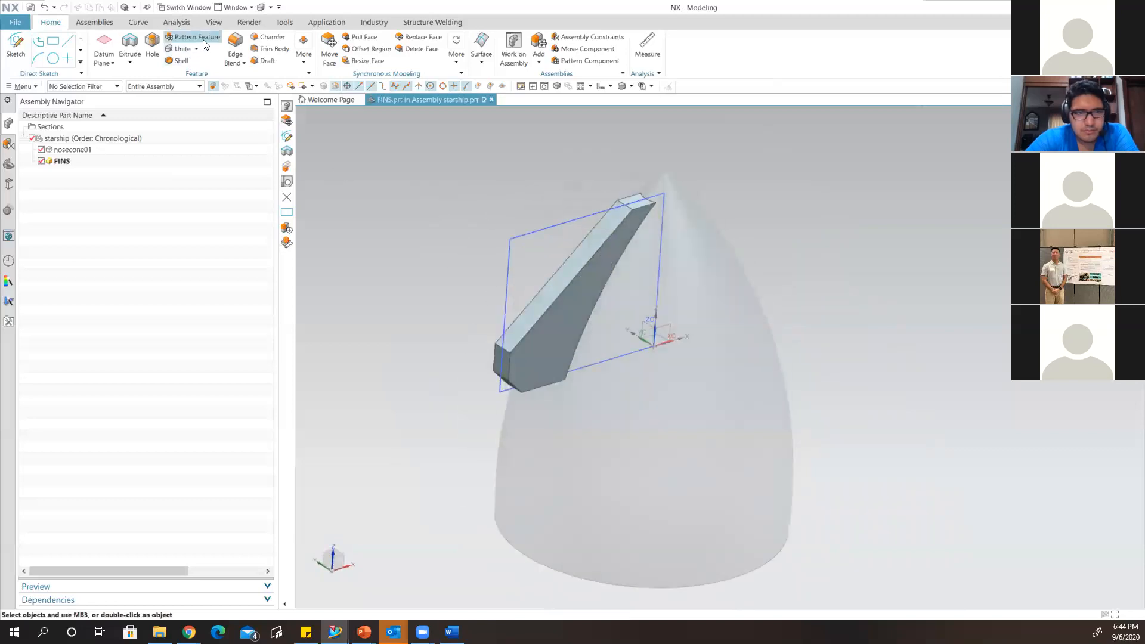
Find the Pattern Geometry command and start it with the trimmed fin body selected and a Circular layout.
{"action": "left_click", "coordinate": [305, 62]}
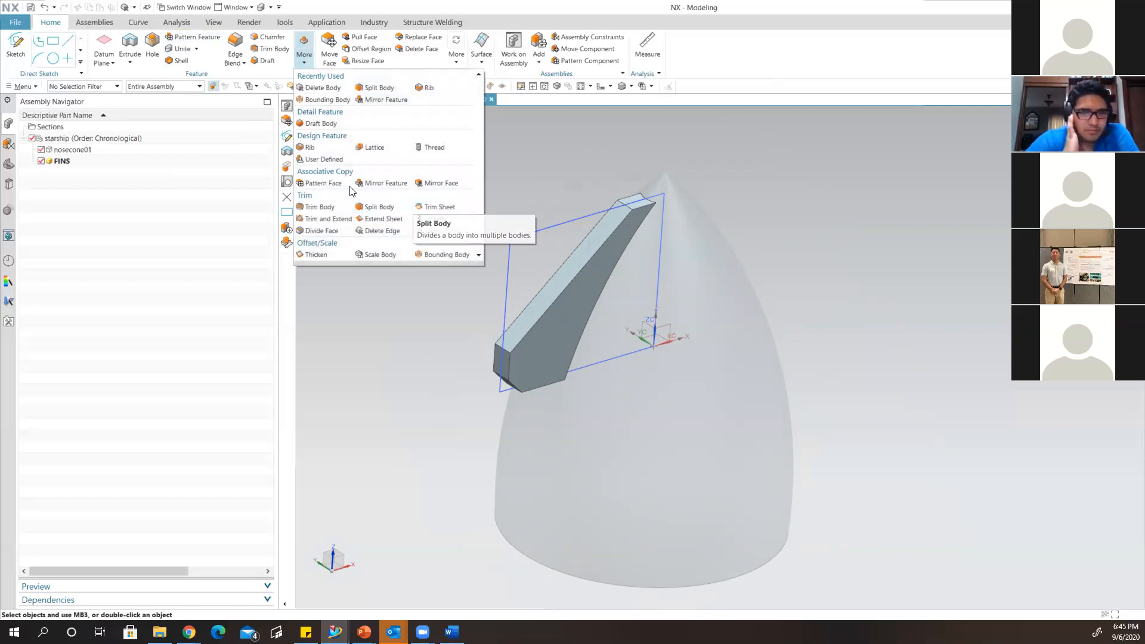
{"action": "left_click", "coordinate": [299, 59]}
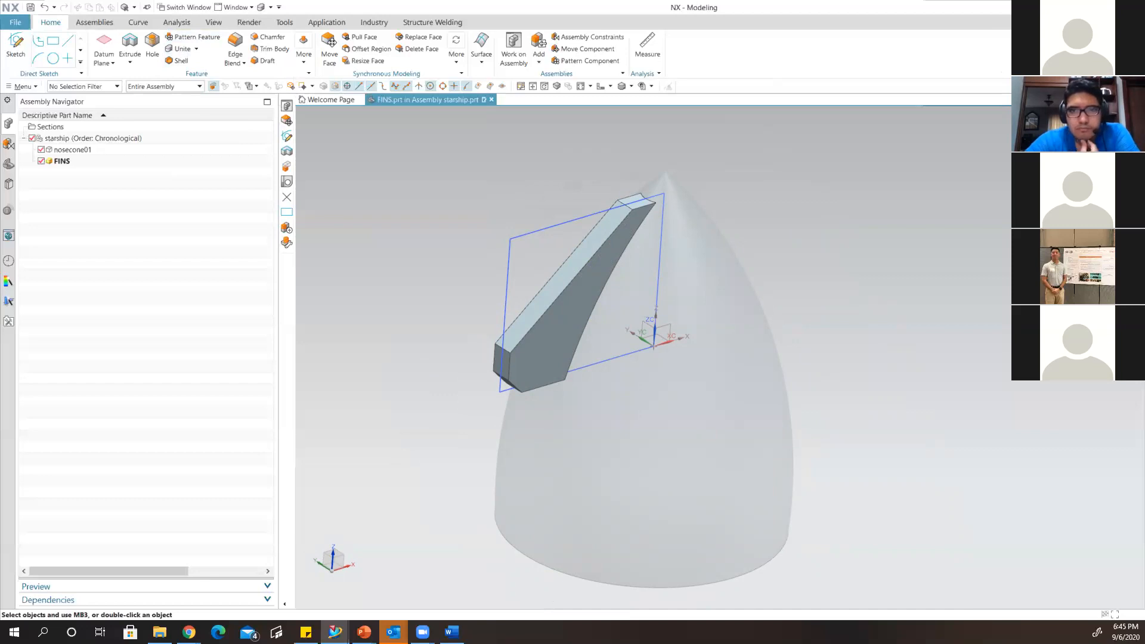
{"action": "key", "text": "Return"}
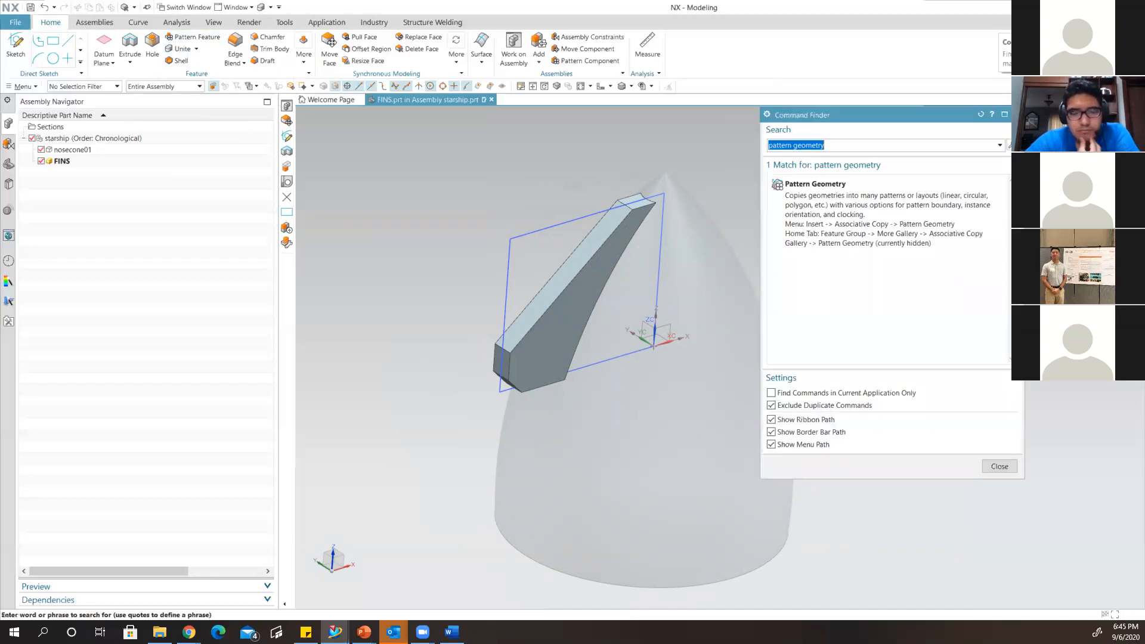
{"action": "mouse_move", "coordinate": [832, 194]}
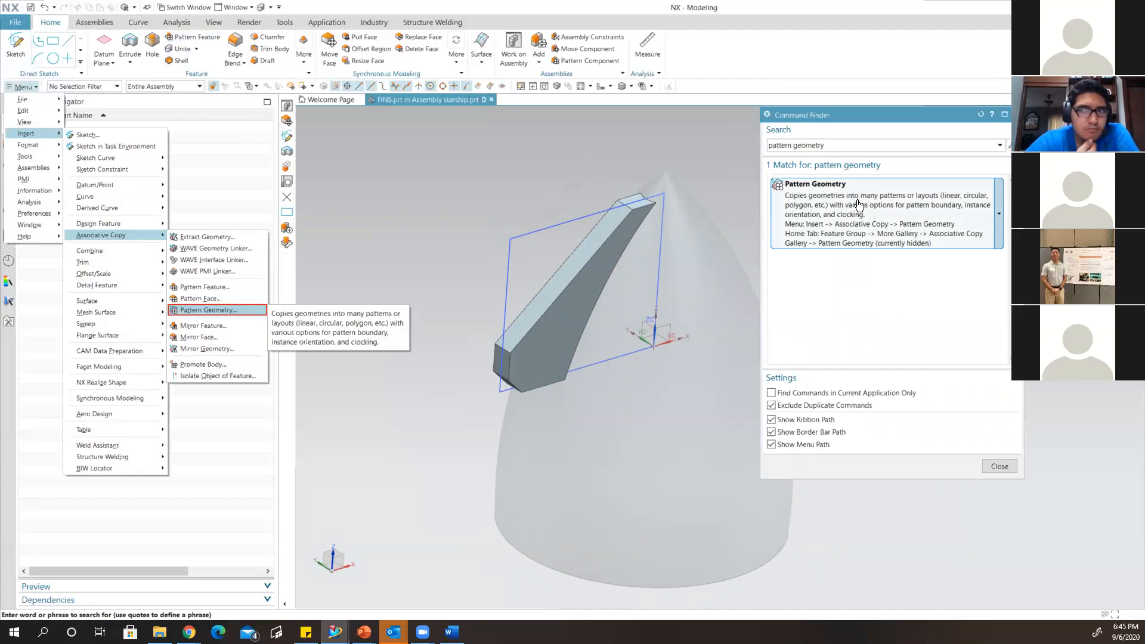
{"action": "left_click", "coordinate": [869, 214]}
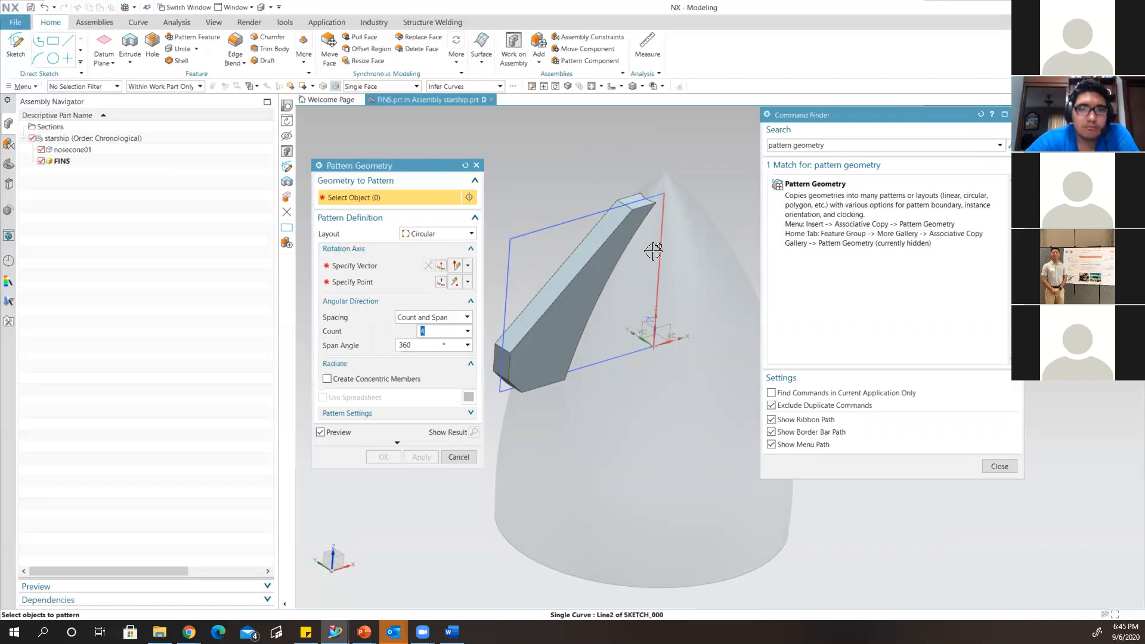
{"action": "left_click", "coordinate": [531, 329]}
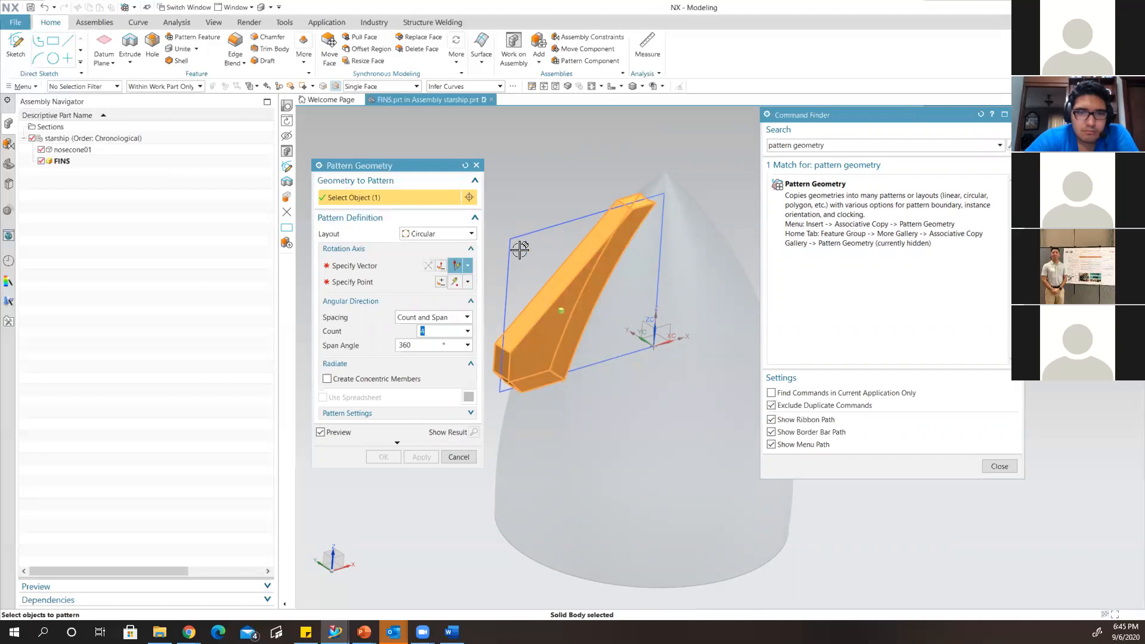
{"action": "left_click", "coordinate": [465, 234]}
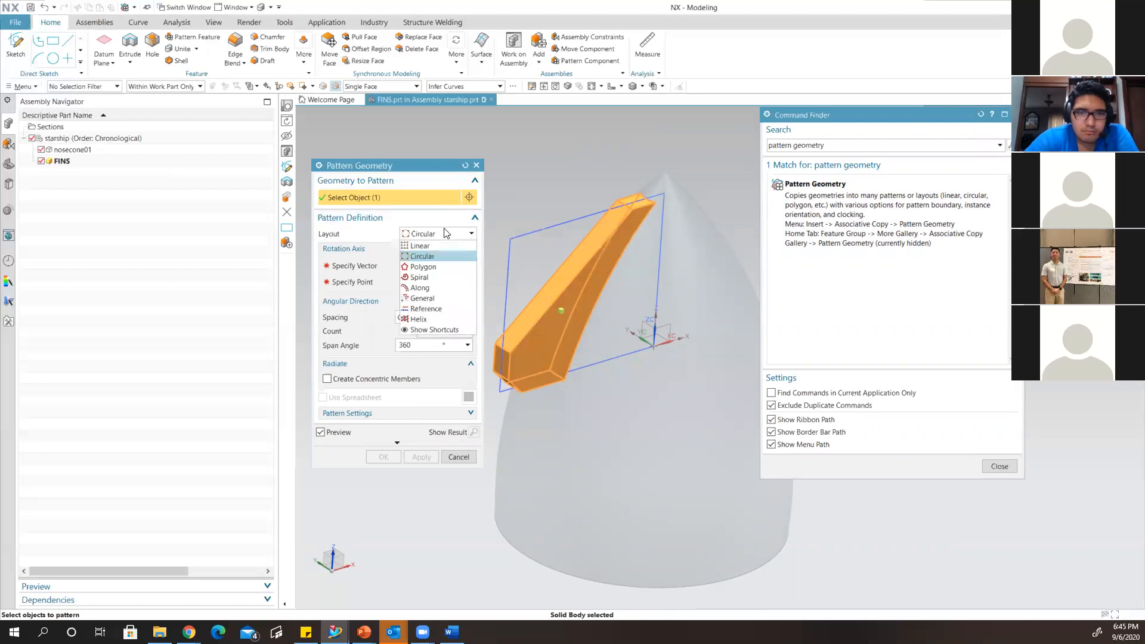
{"action": "left_click", "coordinate": [415, 257]}
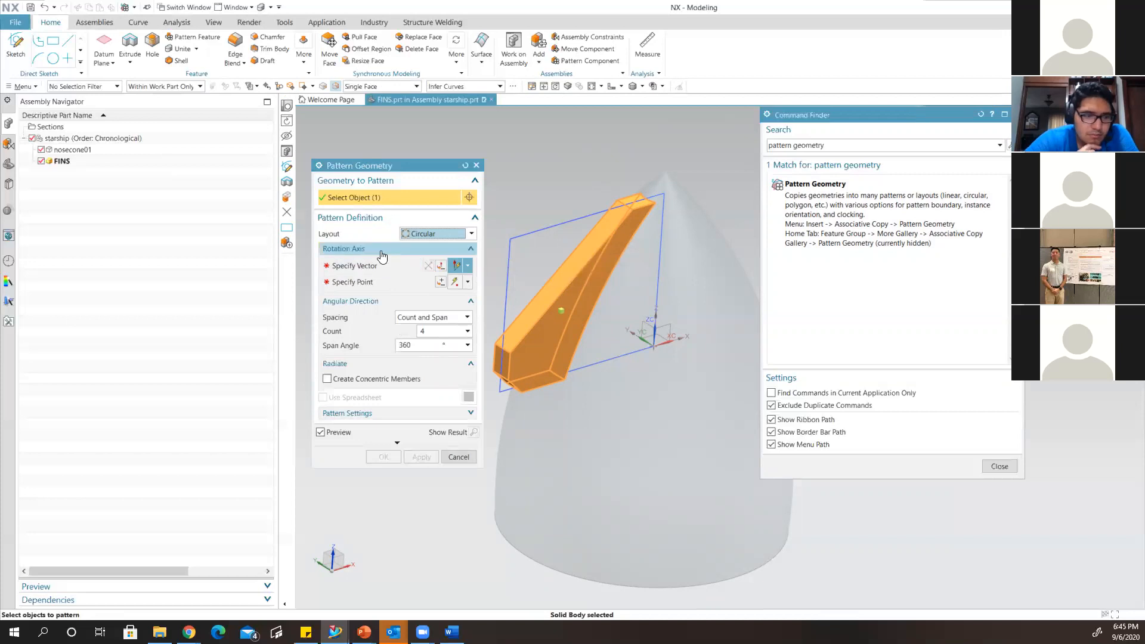
Try Count and Pitch spacing and infer the rotation vector from the arc center of the nosecone's base edge.
{"action": "left_click", "coordinate": [425, 319]}
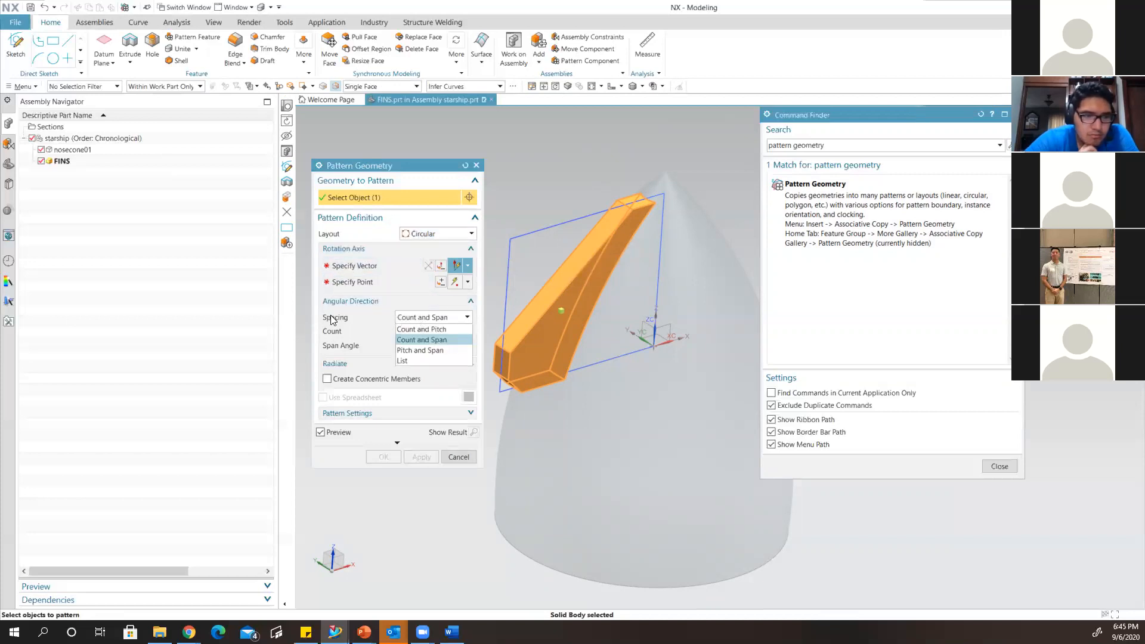
{"action": "left_click", "coordinate": [428, 330]}
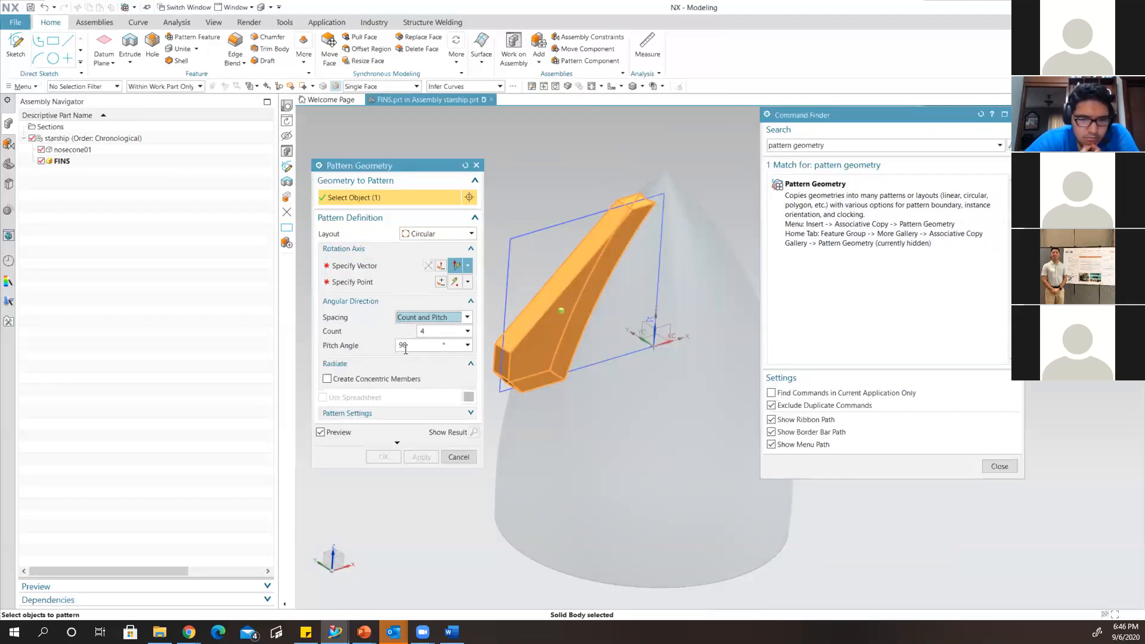
{"action": "left_click", "coordinate": [357, 265]}
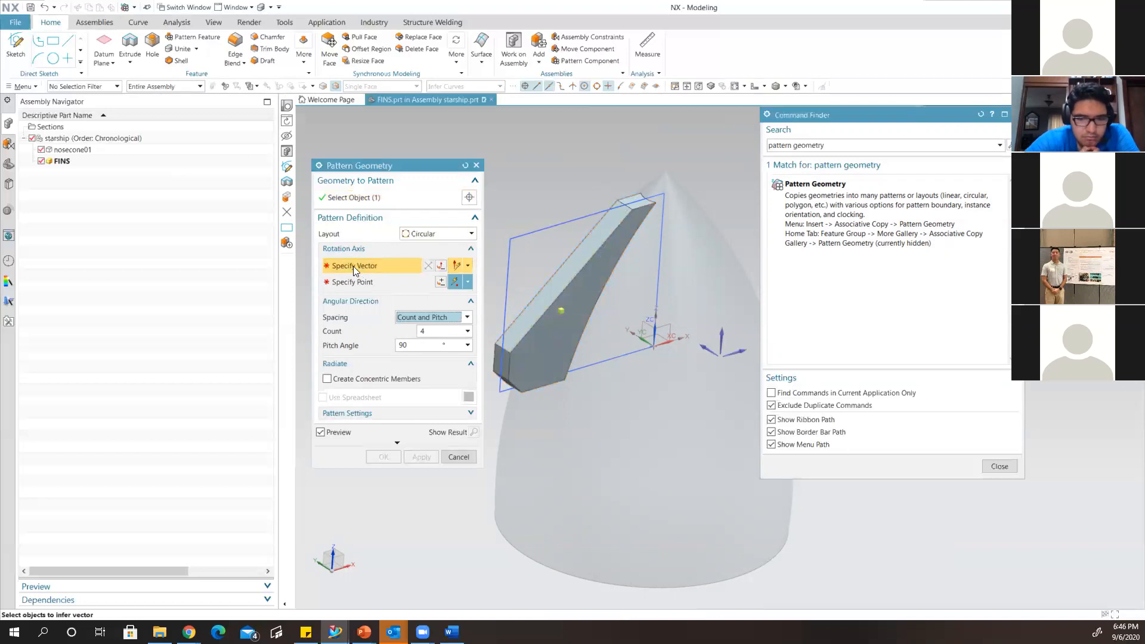
{"action": "middle_click_drag", "start_coordinate": [642, 373], "coordinate": [622, 197]}
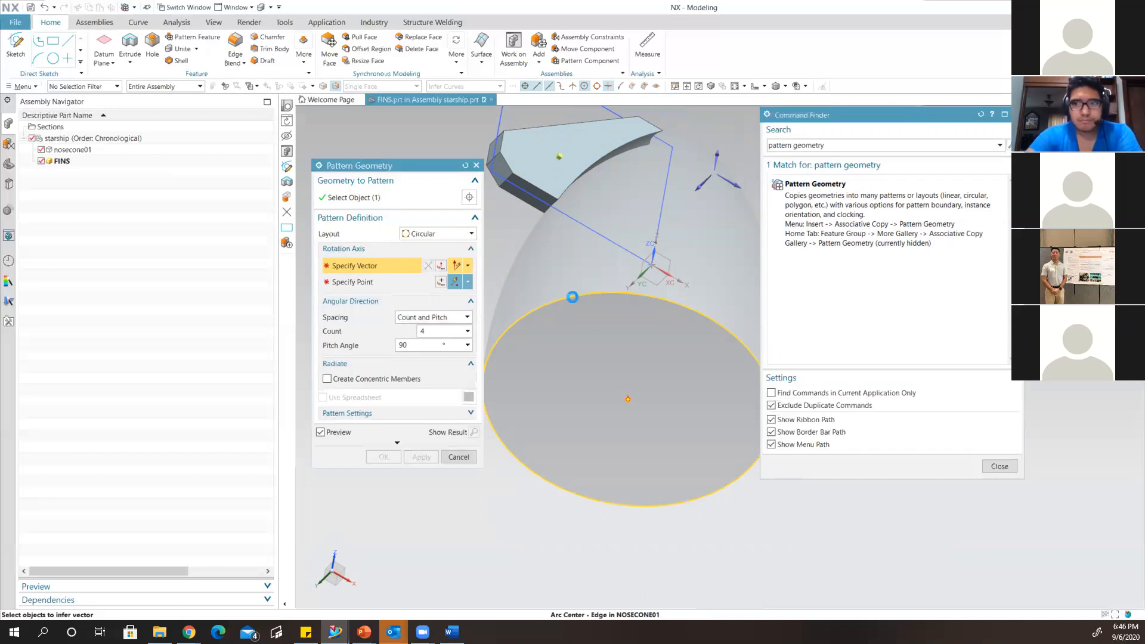
{"action": "left_click", "coordinate": [573, 297]}
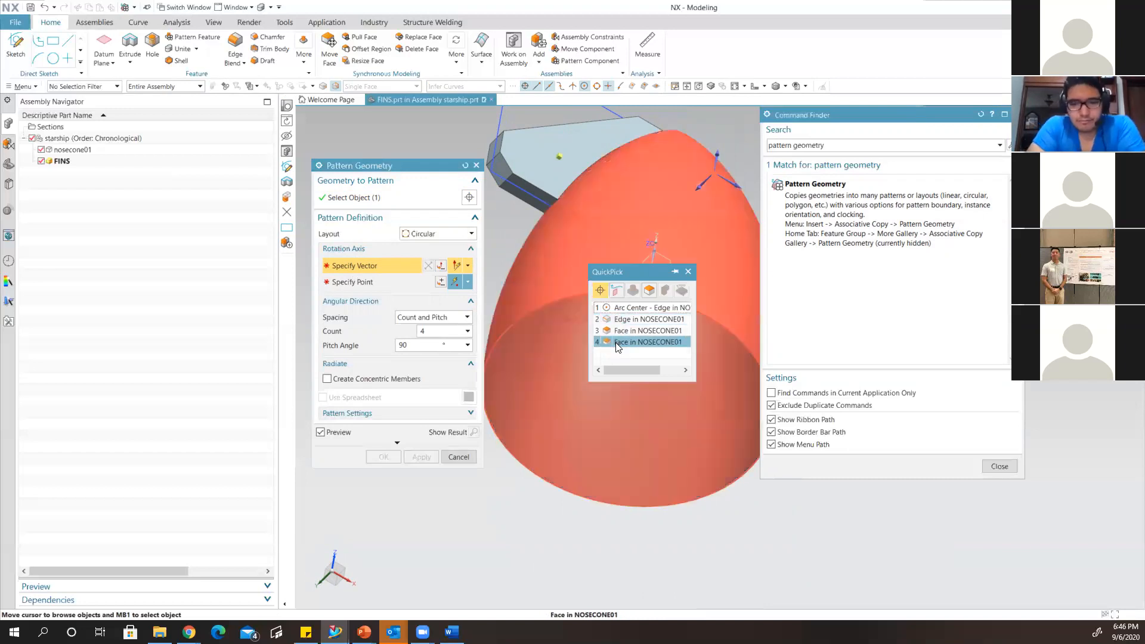
{"action": "left_click", "coordinate": [633, 310]}
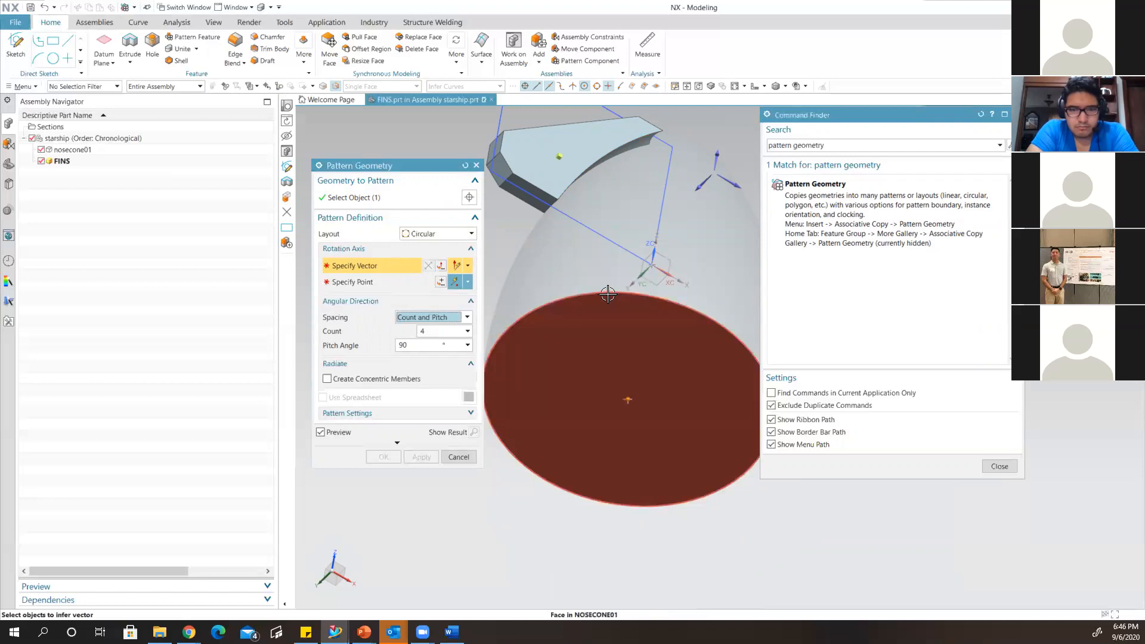
{"action": "left_click", "coordinate": [608, 292]}
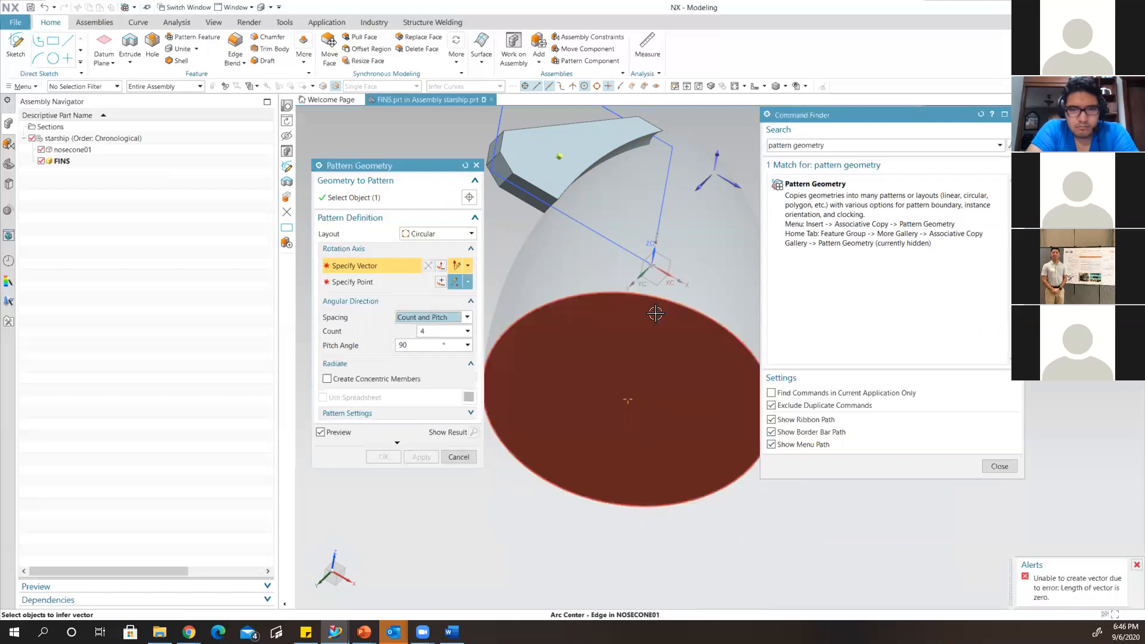
{"action": "scroll", "coordinate": [655, 314], "scroll_direction": "down", "scroll_amount": 1}
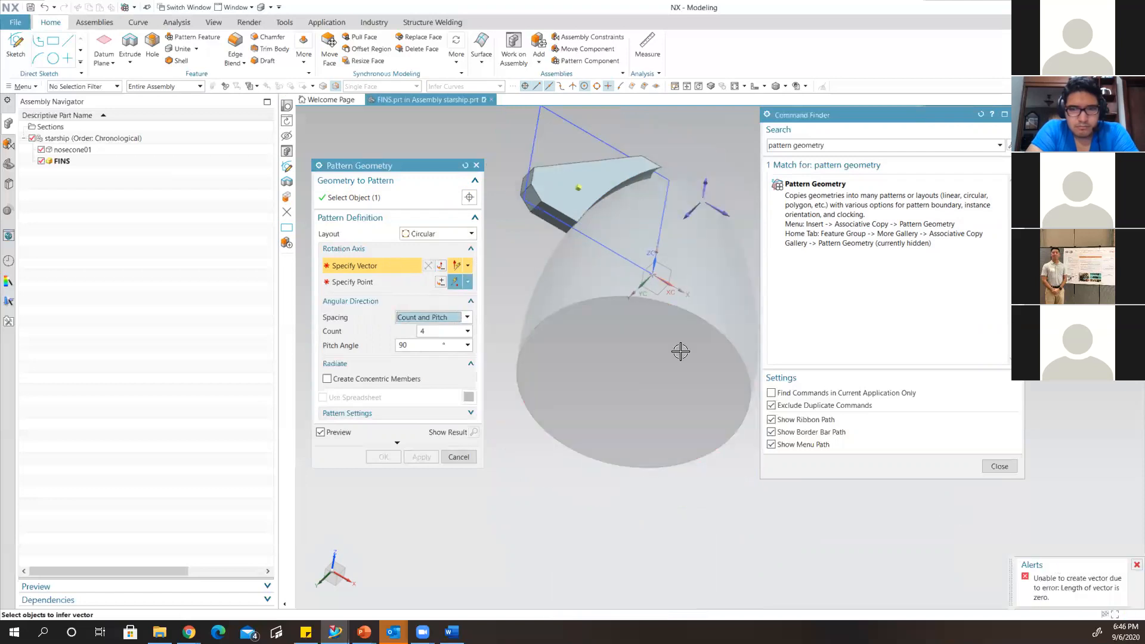
{"action": "middle_click_drag", "start_coordinate": [646, 240], "coordinate": [662, 286]}
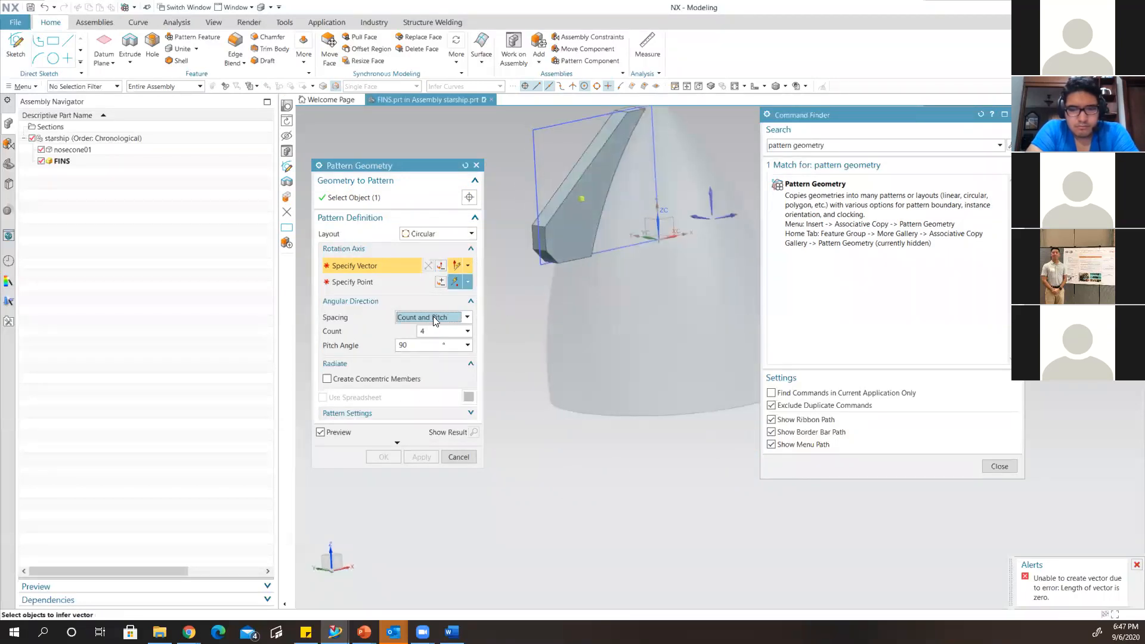
Set Count and Span spacing and define the rotation axis from the nosecone's base face, passing through its base edge's arc center.
{"action": "left_click", "coordinate": [442, 318]}
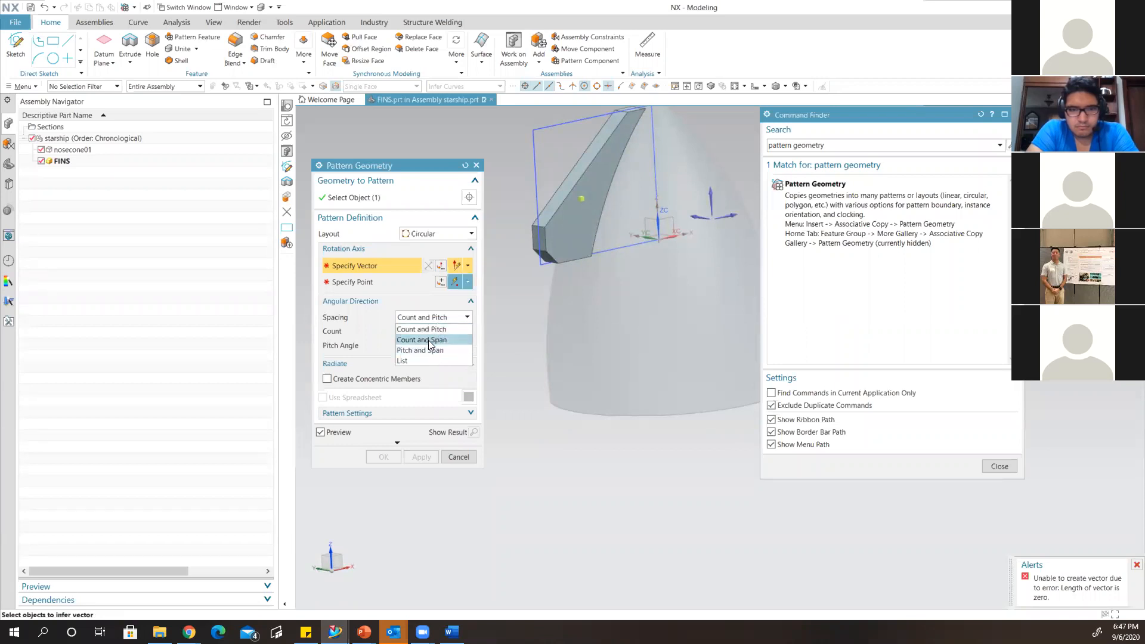
{"action": "left_click", "coordinate": [428, 340]}
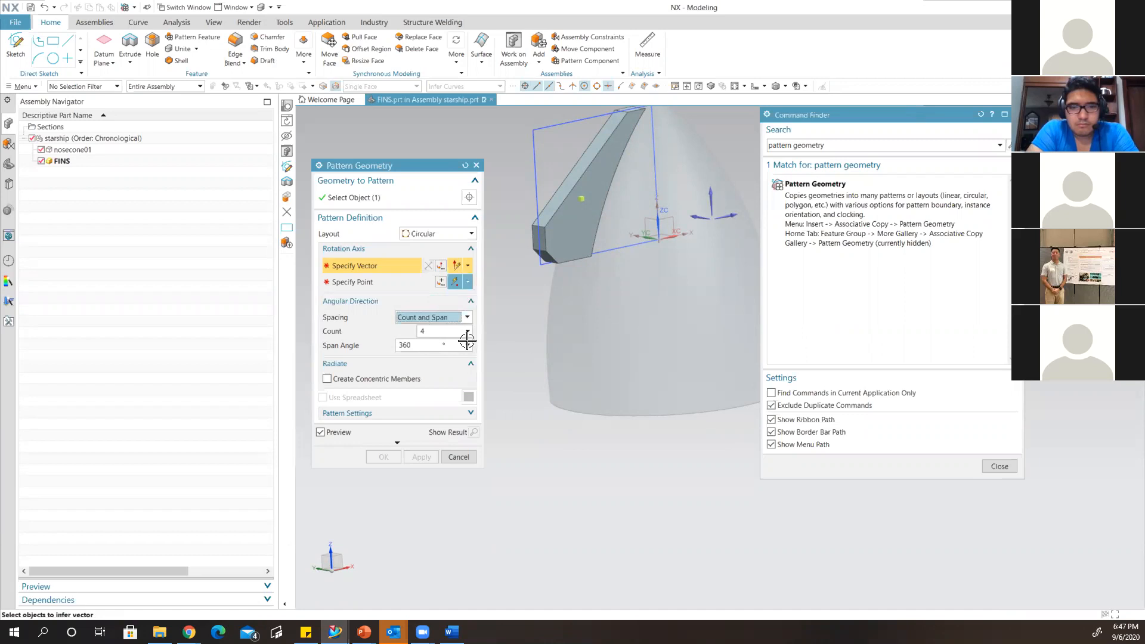
{"action": "middle_click_drag", "start_coordinate": [607, 352], "coordinate": [602, 295]}
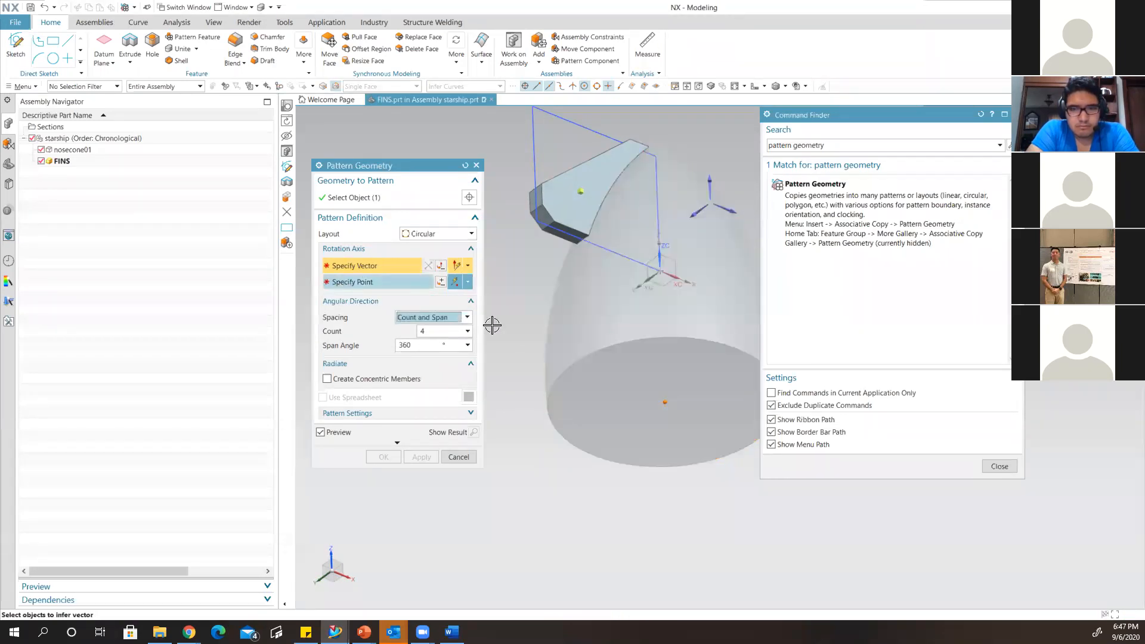
{"action": "left_click", "coordinate": [612, 348]}
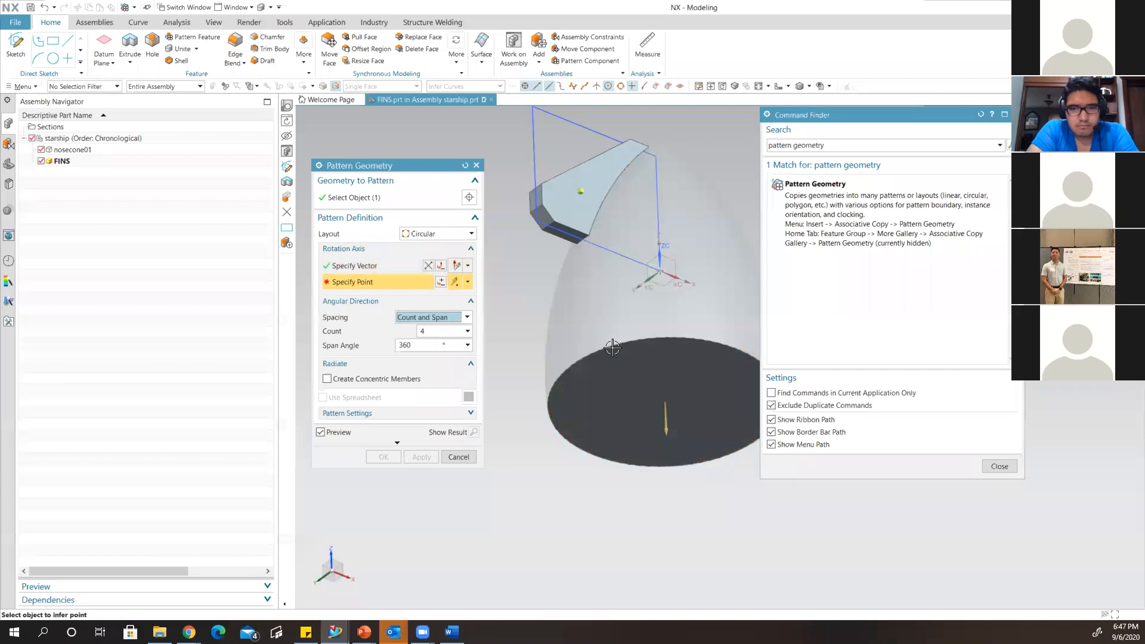
{"action": "left_click", "coordinate": [612, 346]}
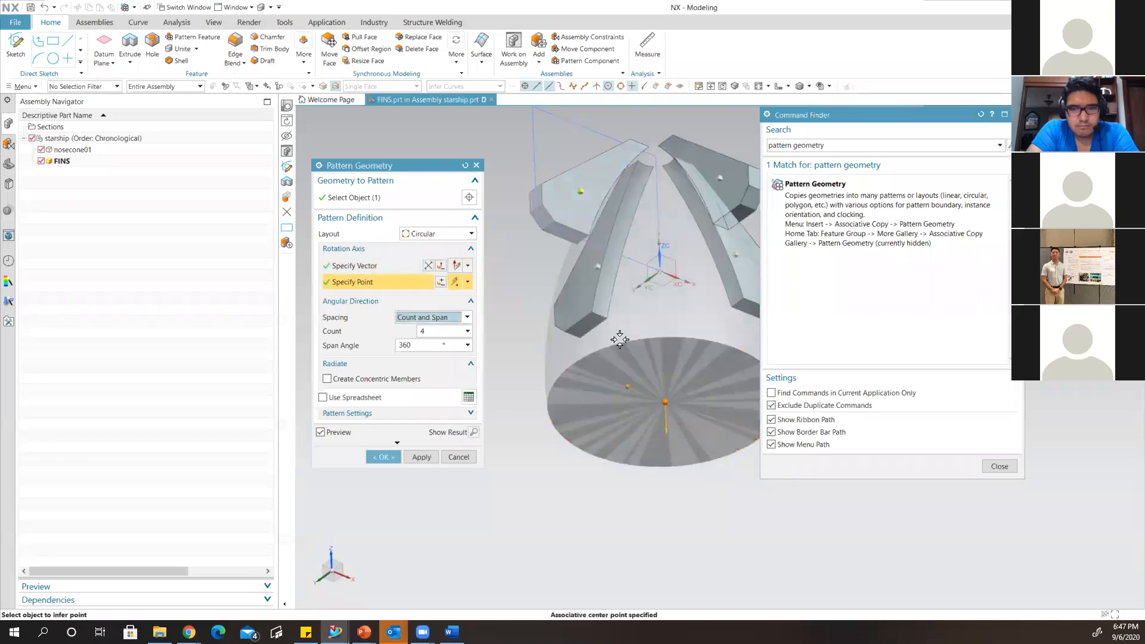
Close the Command Finder and complete the circular pattern of 4 fins over a 360° span around the nosecone.
{"action": "middle_click_drag", "start_coordinate": [636, 319], "coordinate": [565, 349]}
{"action": "left_click", "coordinate": [1016, 114]}
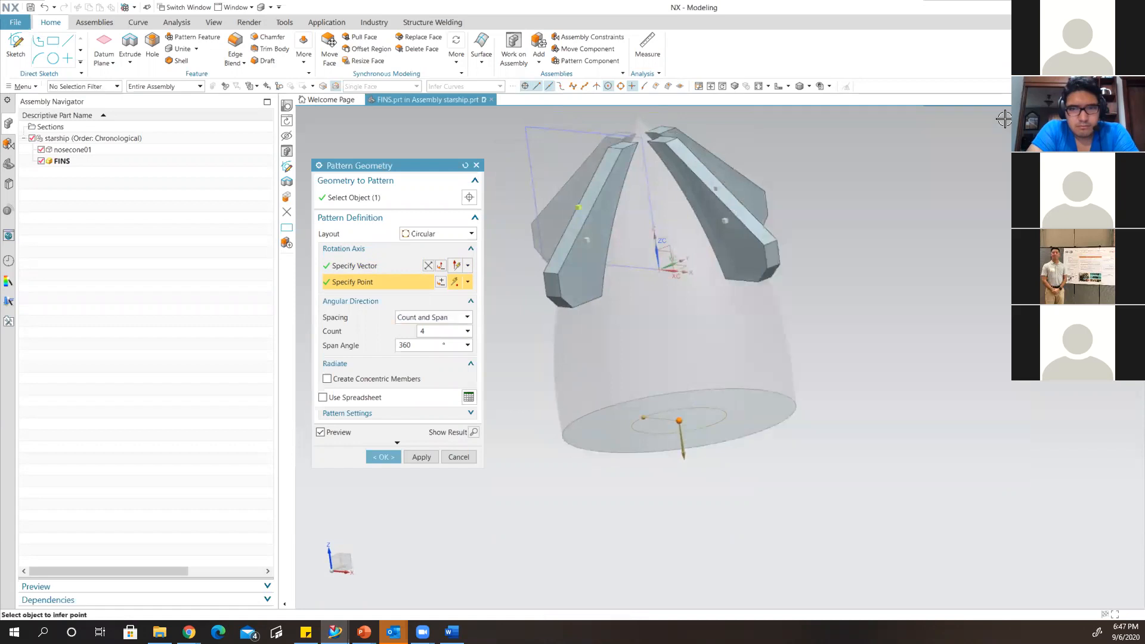
{"action": "middle_click_drag", "start_coordinate": [727, 228], "coordinate": [761, 197]}
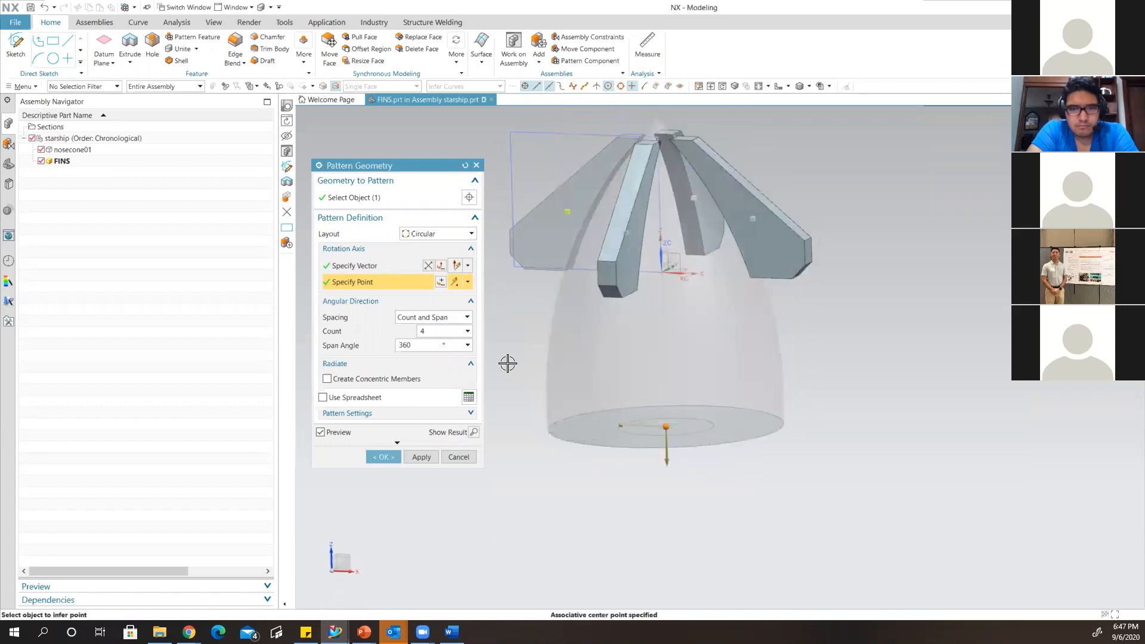
{"action": "left_click", "coordinate": [382, 457]}
{"action": "mouse_move", "coordinate": [746, 323]}
{"action": "middle_mouse_down"}
{"action": "mouse_move", "coordinate": [696, 304]}
{"action": "mouse_move", "coordinate": [739, 319]}
{"action": "mouse_move", "coordinate": [735, 334]}
{"action": "mouse_move", "coordinate": [749, 329]}
{"action": "middle_mouse_up"}
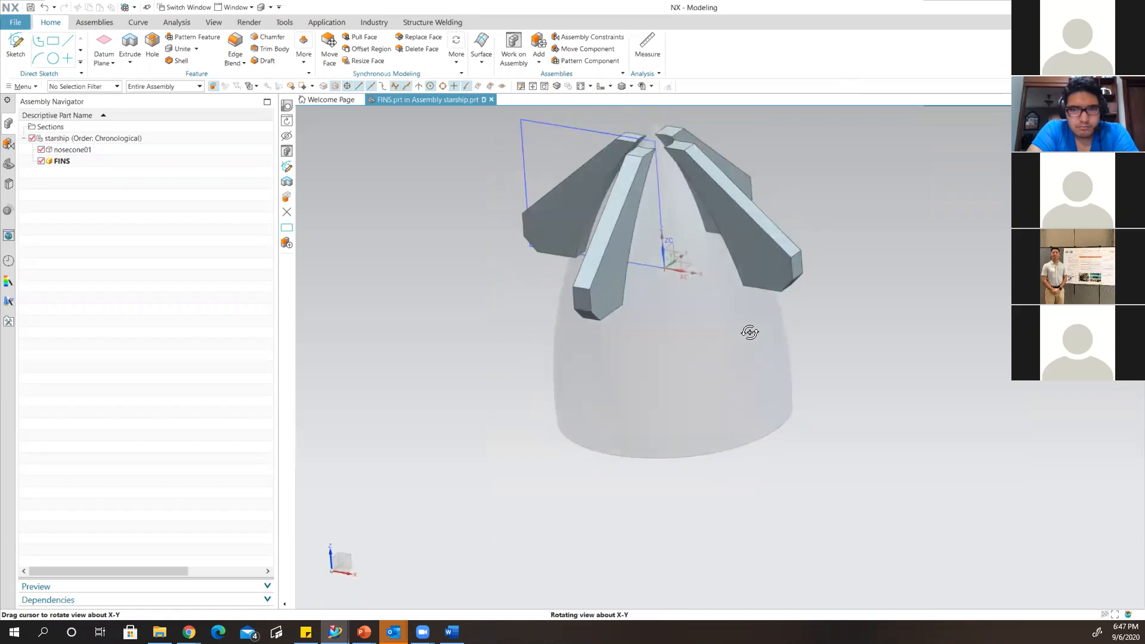
Leave the FINS part and make the whole displayed starship assembly the work part again.
{"action": "middle_click_drag", "start_coordinate": [865, 295], "coordinate": [868, 333]}
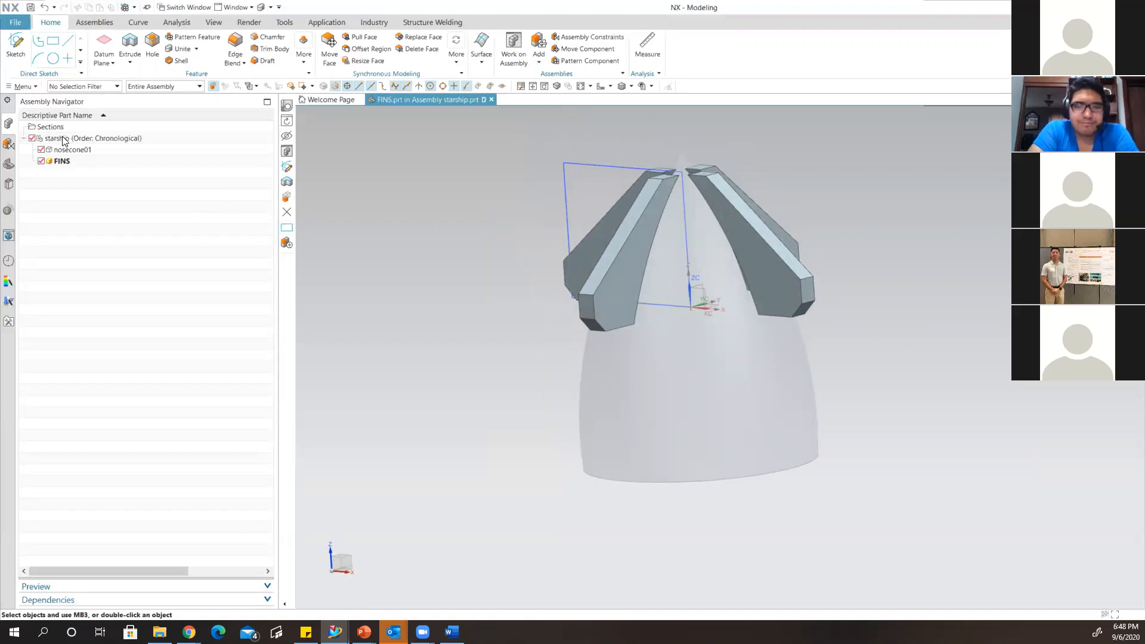
{"action": "right_click", "coordinate": [435, 217]}
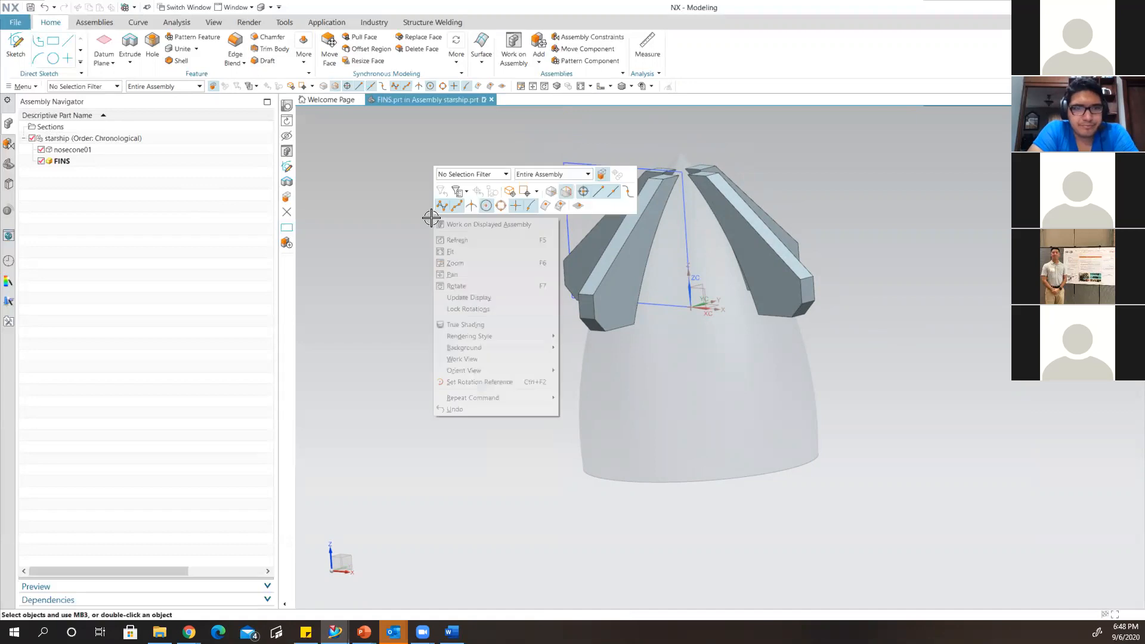
{"action": "left_click", "coordinate": [471, 226]}
{"action": "middle_click_drag", "start_coordinate": [864, 358], "coordinate": [845, 381]}
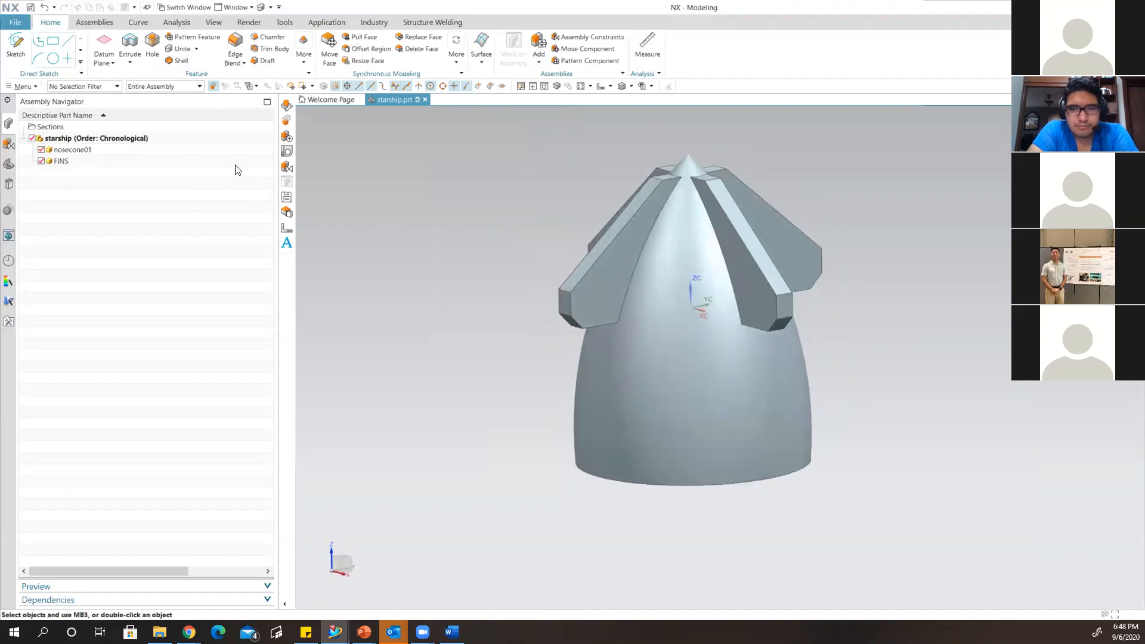
Highlight the nosecone01 and FINS components in turn to inspect the geometry each one contains.
{"action": "left_click", "coordinate": [74, 152]}
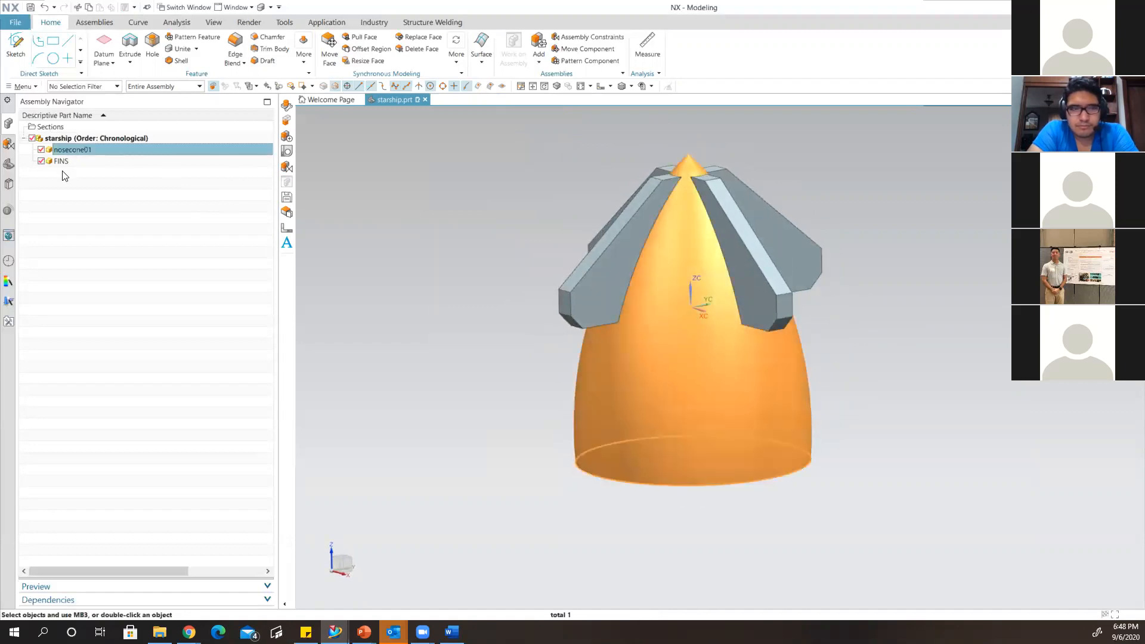
{"action": "left_click", "coordinate": [60, 163]}
{"action": "middle_click_drag", "start_coordinate": [472, 287], "coordinate": [471, 233], "text": "shift"}
{"action": "scroll", "coordinate": [486, 270], "scroll_direction": "down", "scroll_amount": 2}
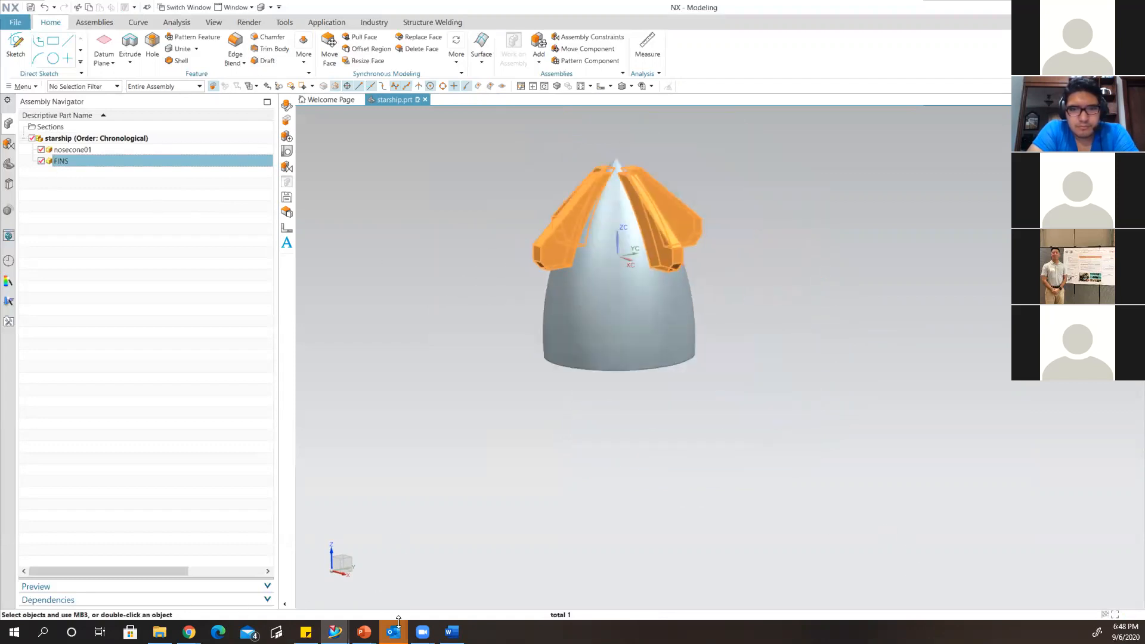
Switch to the PowerPoint workshop slide, examine the starship reference image's main body, and return to NX.
{"action": "mouse_move", "coordinate": [364, 631]}
{"action": "left_click", "coordinate": [557, 595]}
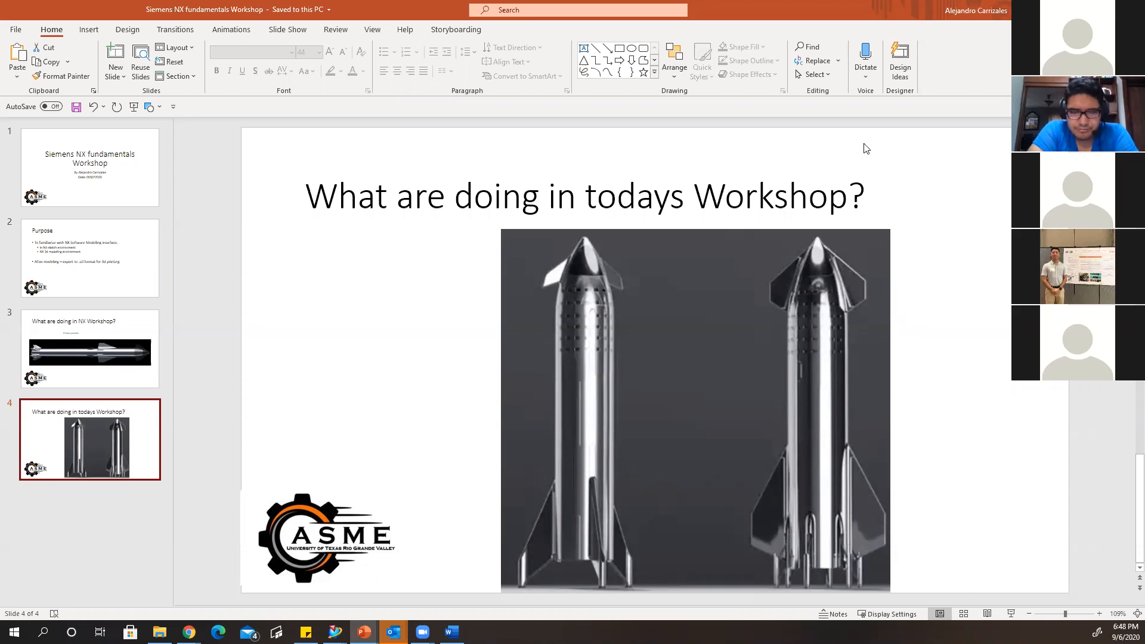
{"action": "key", "text": "alt+Tab"}
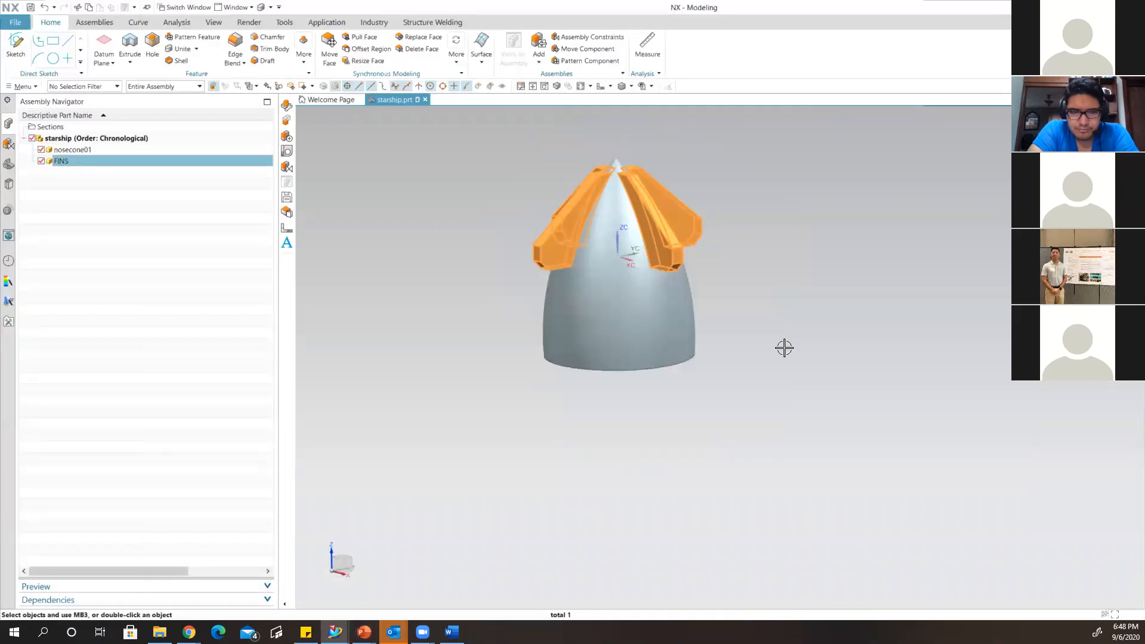
Create an empty component named BODY in the starship assembly from the inches Model template.
{"action": "left_click", "coordinate": [602, 87]}
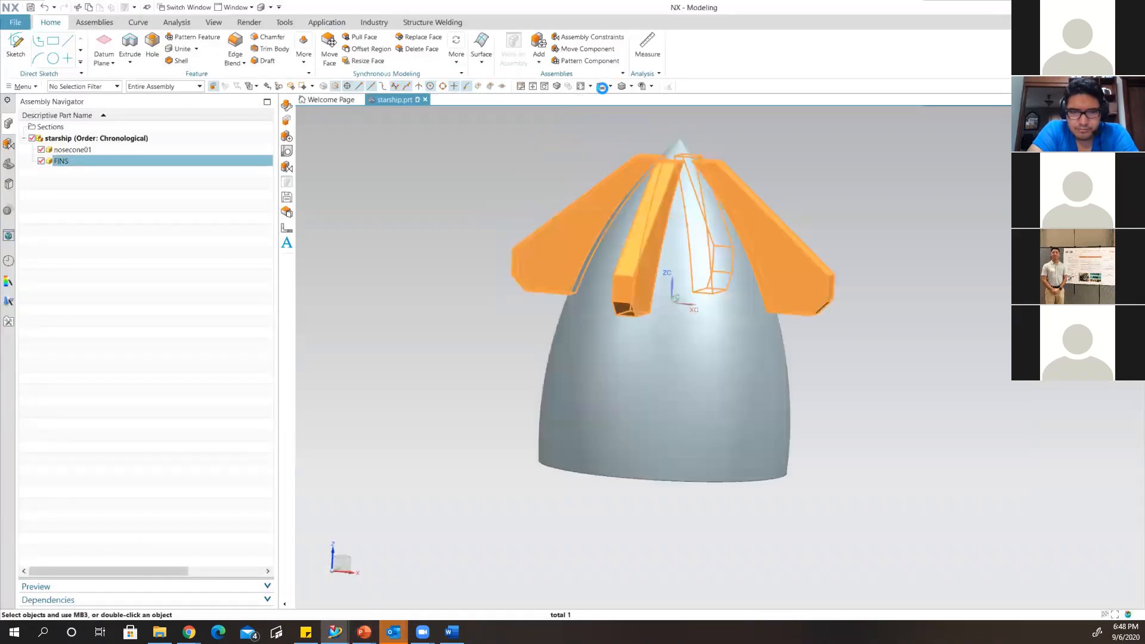
{"action": "scroll", "coordinate": [757, 427], "scroll_direction": "down", "scroll_amount": 3}
{"action": "middle_click_drag", "start_coordinate": [755, 427], "coordinate": [749, 320], "text": "shift"}
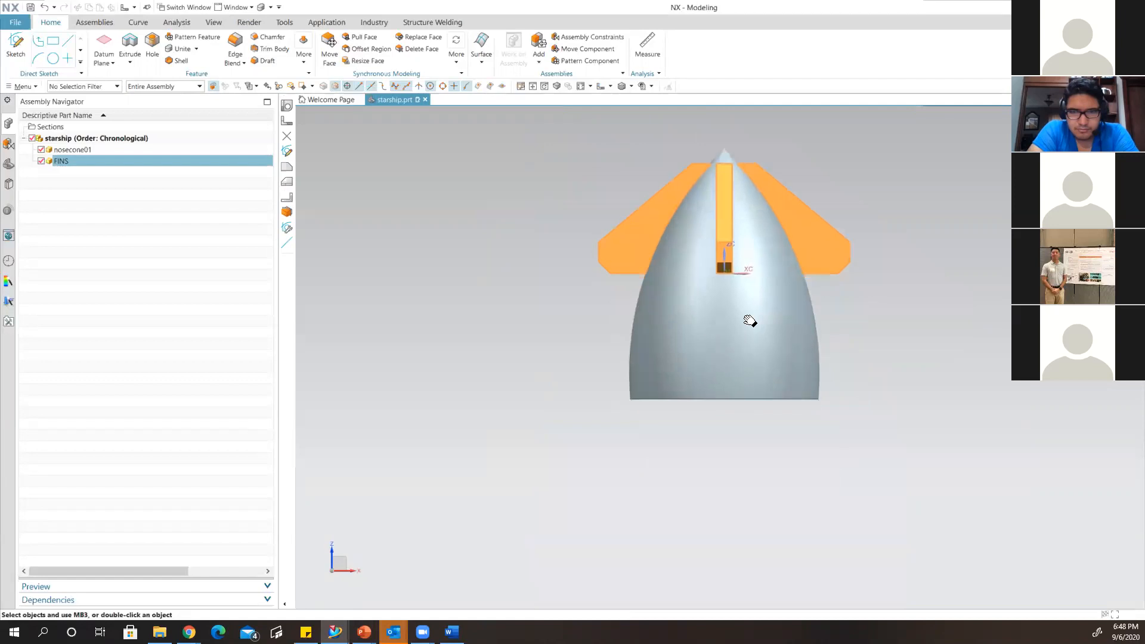
{"action": "left_click", "coordinate": [72, 139]}
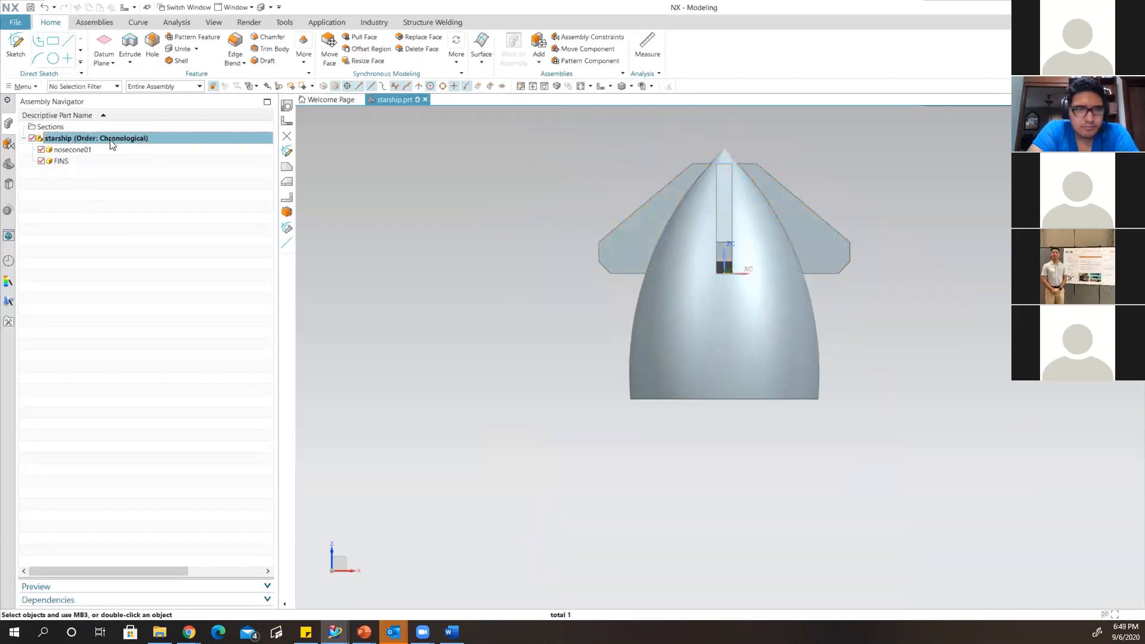
{"action": "left_click", "coordinate": [101, 22]}
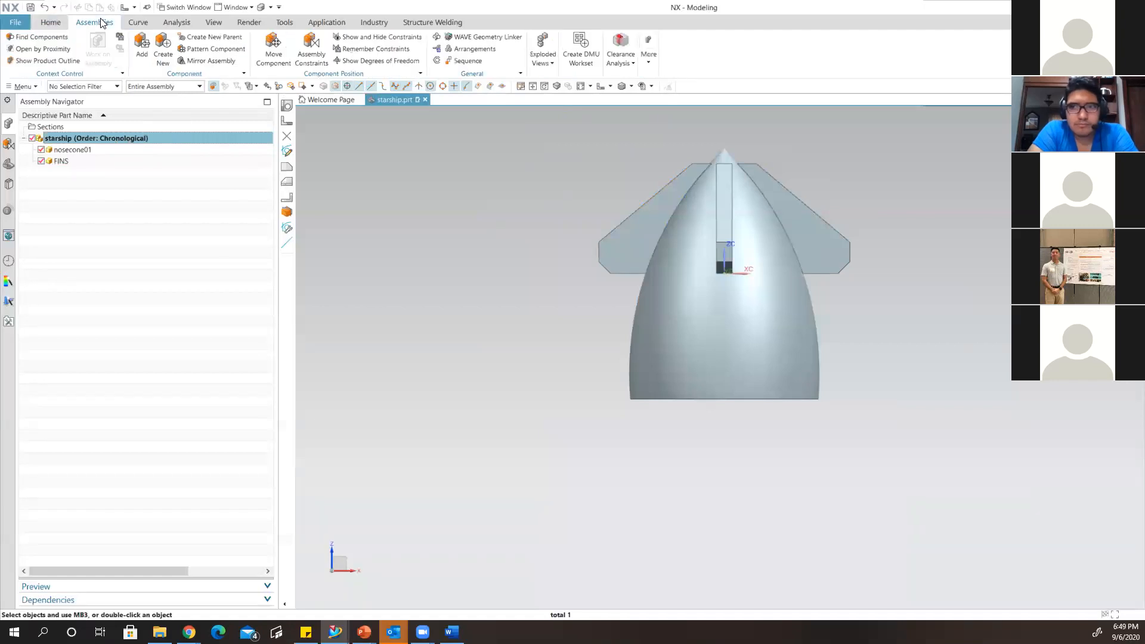
{"action": "left_click", "coordinate": [159, 40]}
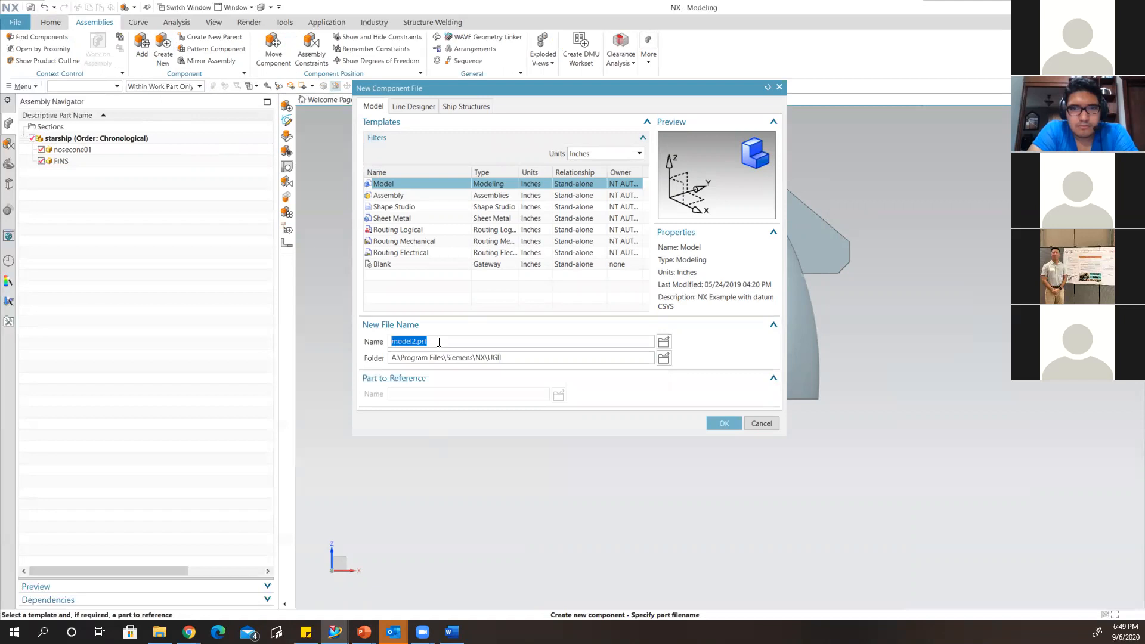
{"action": "type", "text": "BODY"}
{"action": "left_click", "coordinate": [724, 422]}
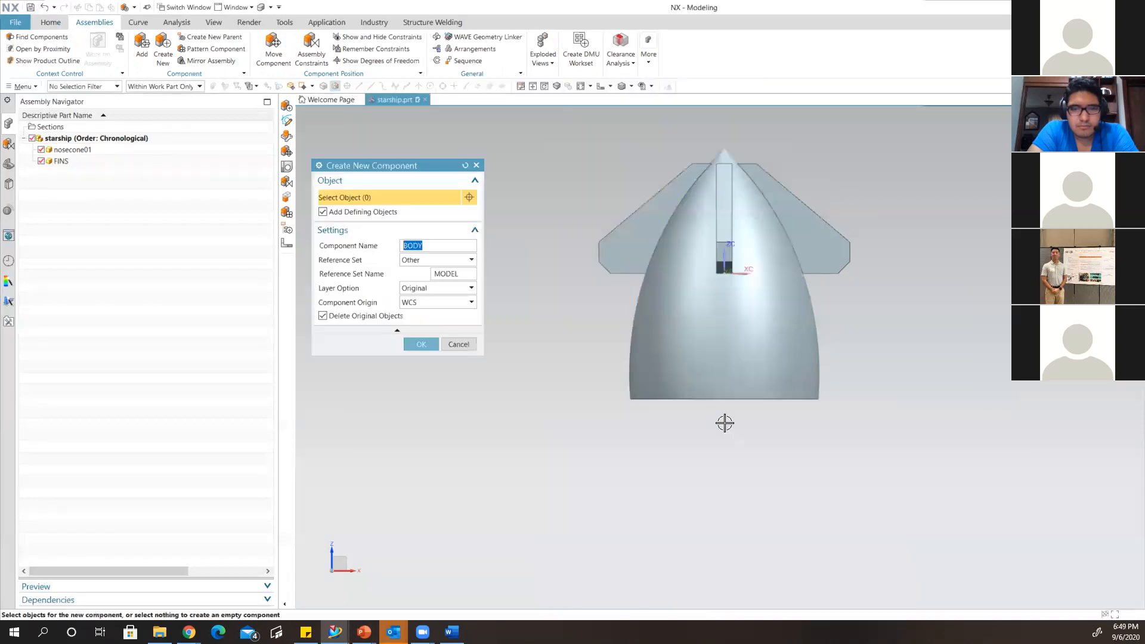
{"action": "middle_click_drag", "start_coordinate": [678, 455], "coordinate": [424, 344]}
{"action": "left_click", "coordinate": [423, 344]}
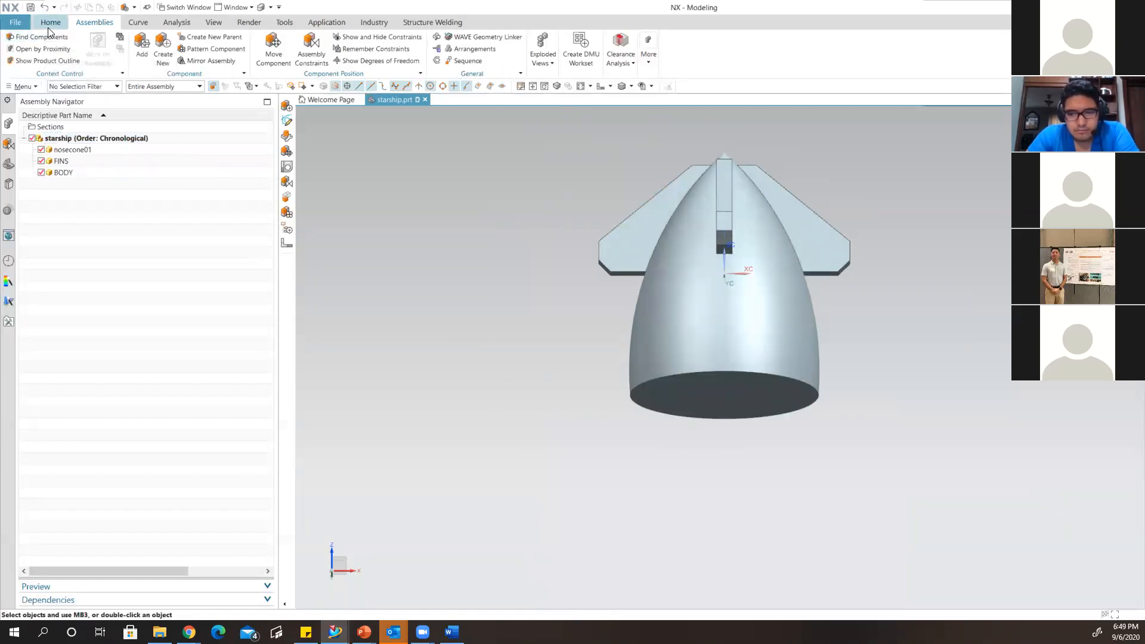
Make the BODY component the work part within the starship assembly.
{"action": "left_click", "coordinate": [61, 172]}
{"action": "double_click", "coordinate": [61, 172]}
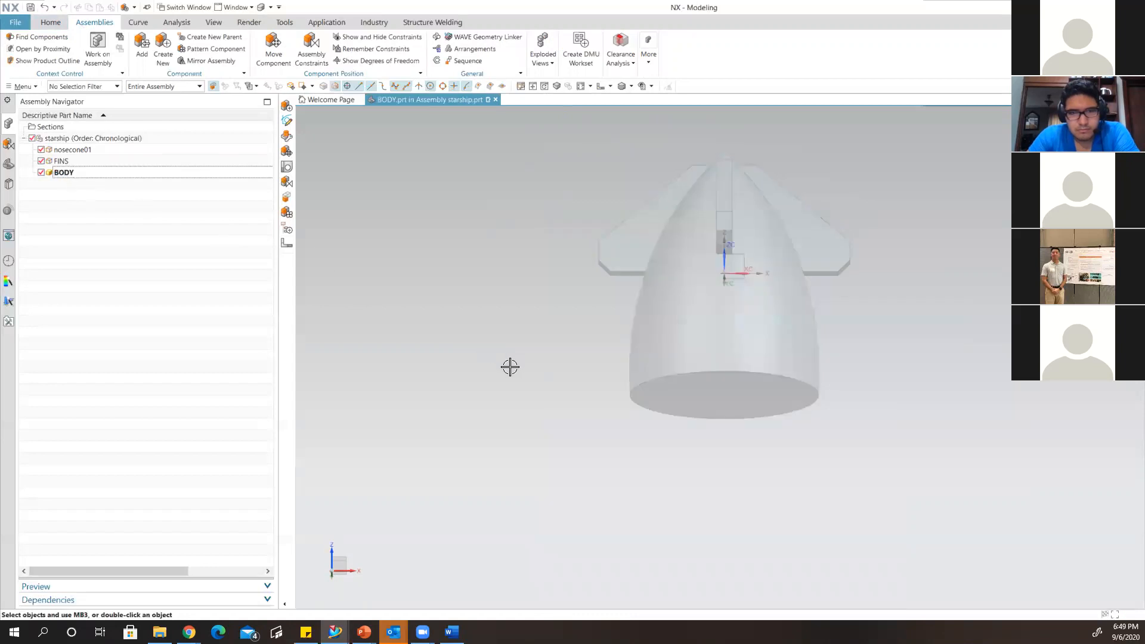
{"action": "middle_click_drag", "start_coordinate": [527, 380], "coordinate": [478, 342], "text": "shift"}
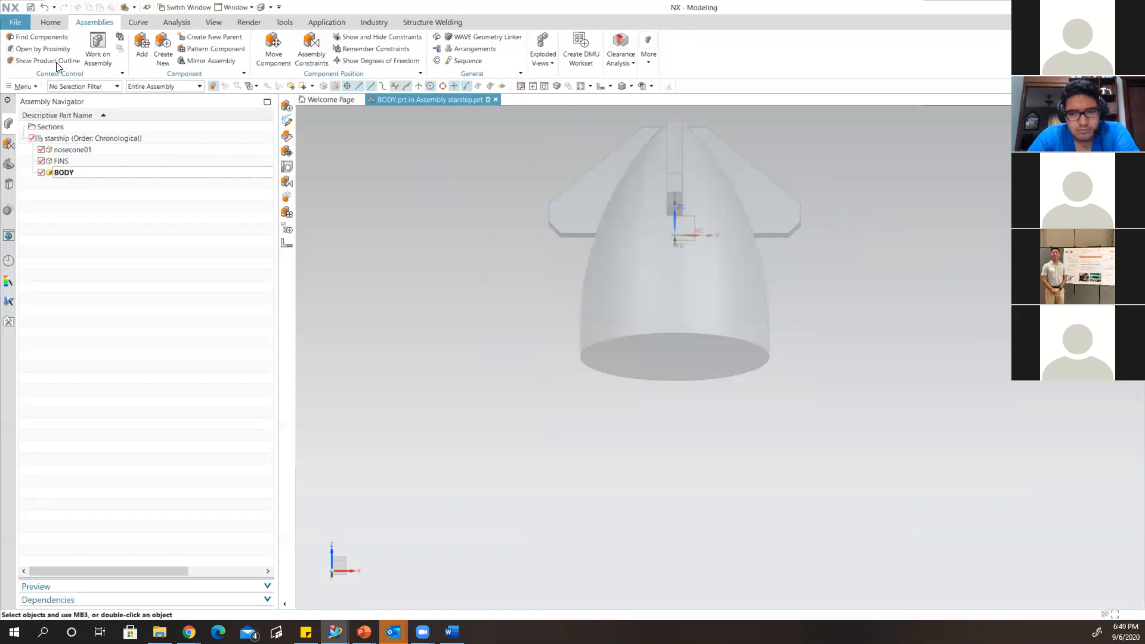
Create an on-plane sketch on the circular base face of the nosecone.
{"action": "left_click", "coordinate": [51, 22]}
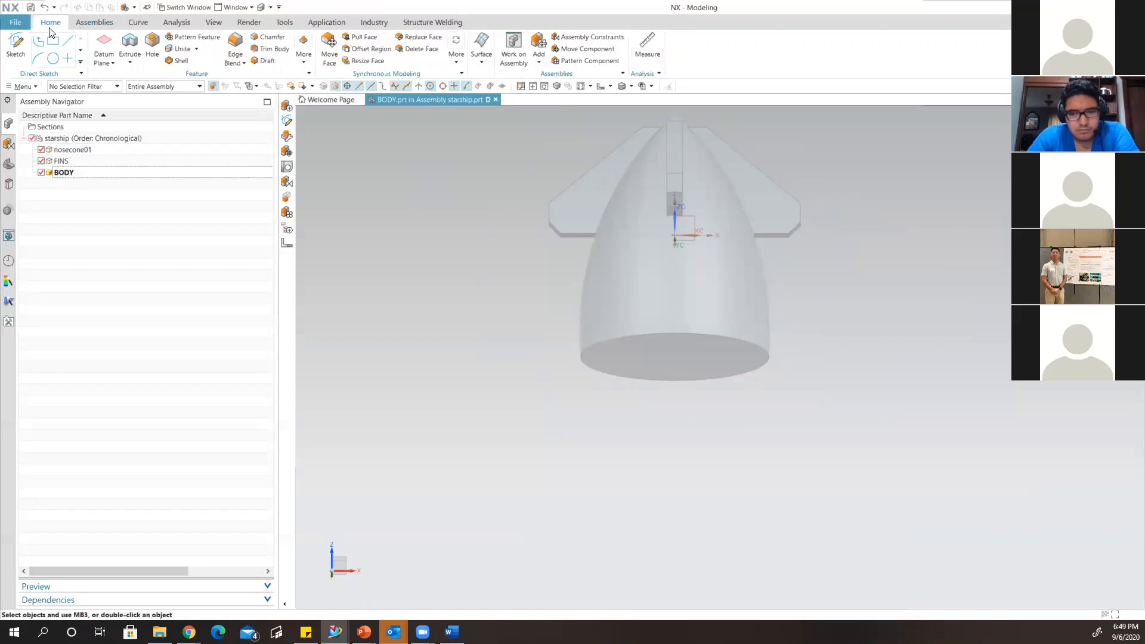
{"action": "left_click", "coordinate": [22, 46]}
{"action": "middle_click_drag", "start_coordinate": [671, 373], "coordinate": [659, 327]}
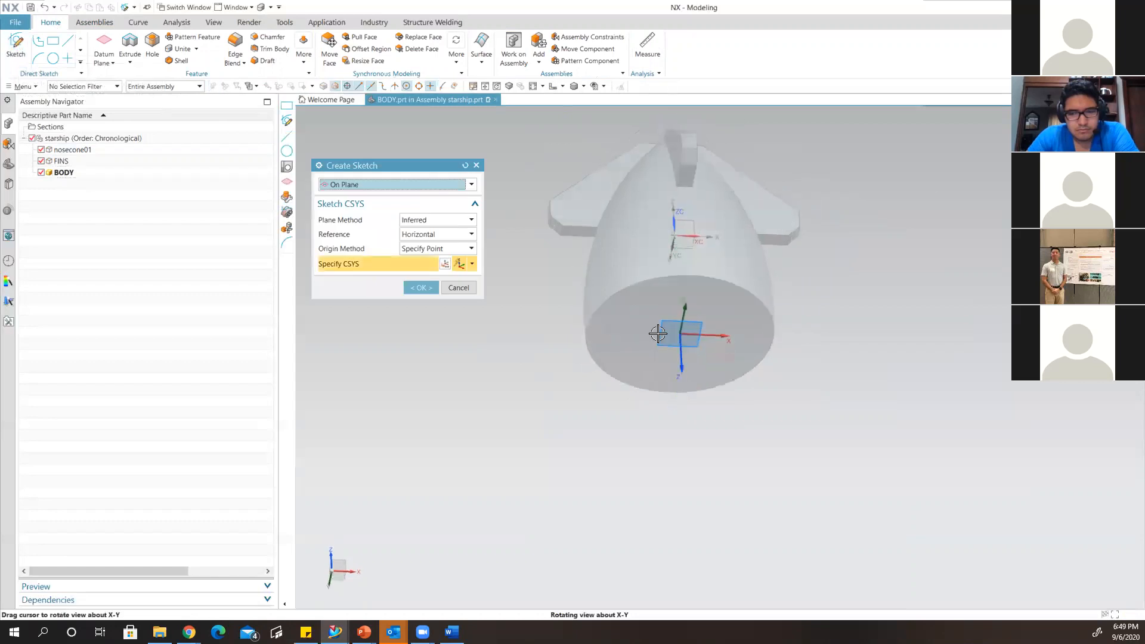
{"action": "left_click", "coordinate": [641, 308]}
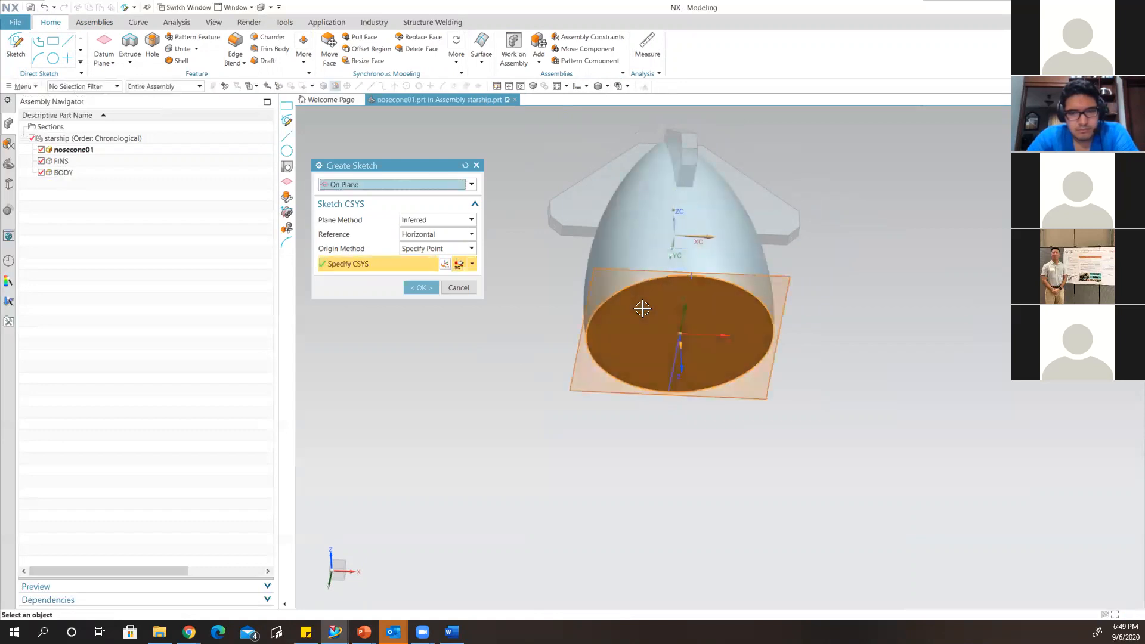
{"action": "middle_click_drag", "start_coordinate": [642, 308], "coordinate": [568, 295]}
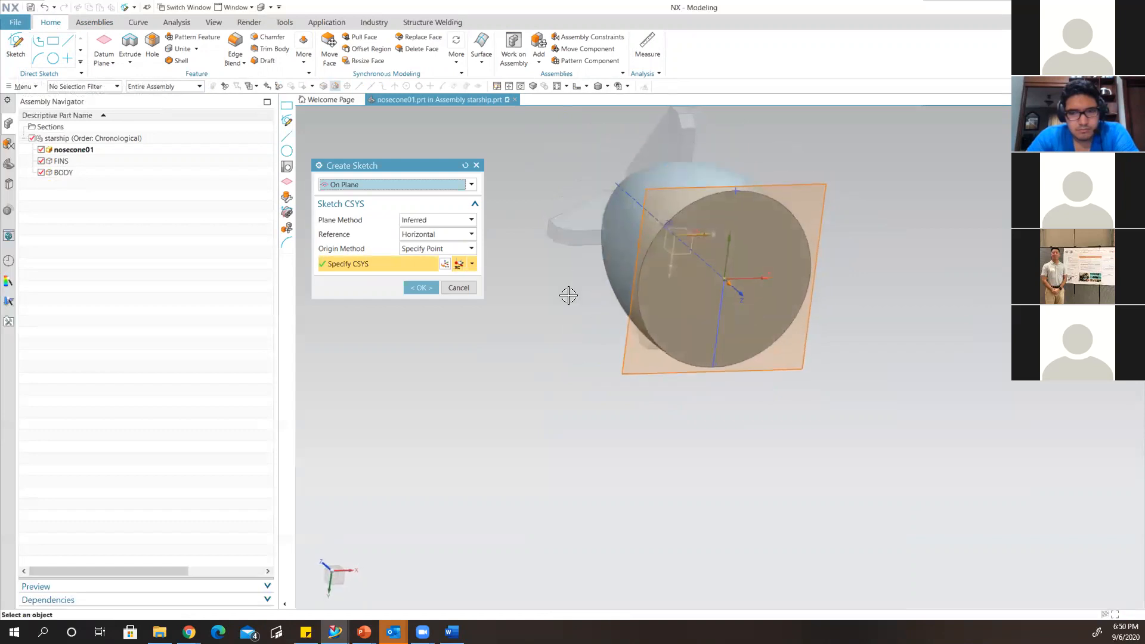
{"action": "scroll", "coordinate": [682, 296], "scroll_direction": "up", "scroll_amount": 3}
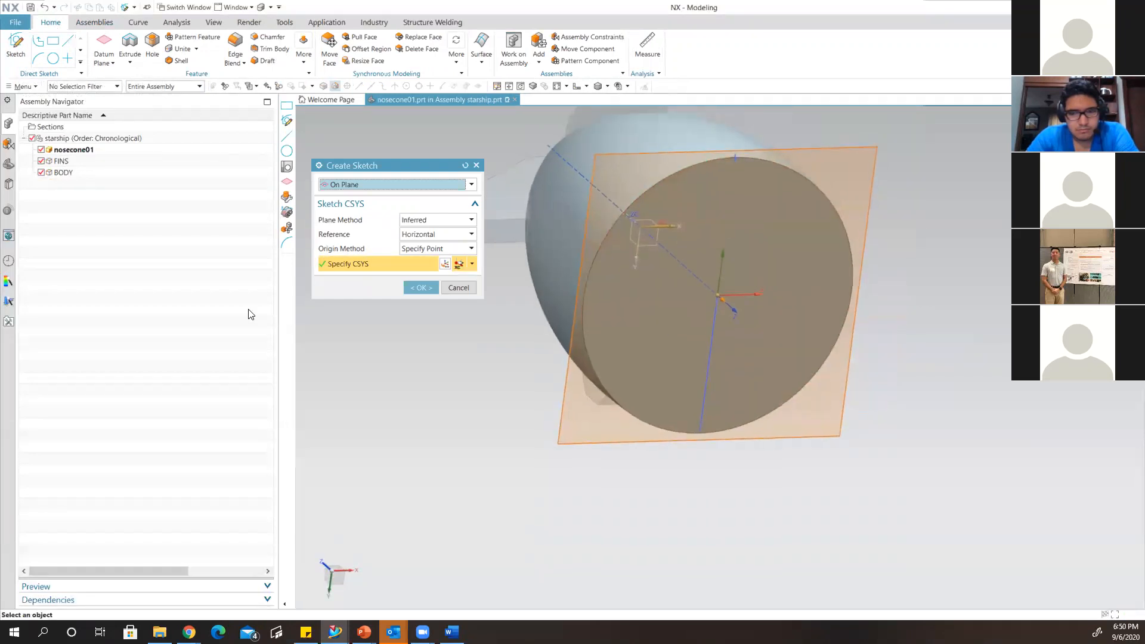
{"action": "left_click", "coordinate": [421, 288]}
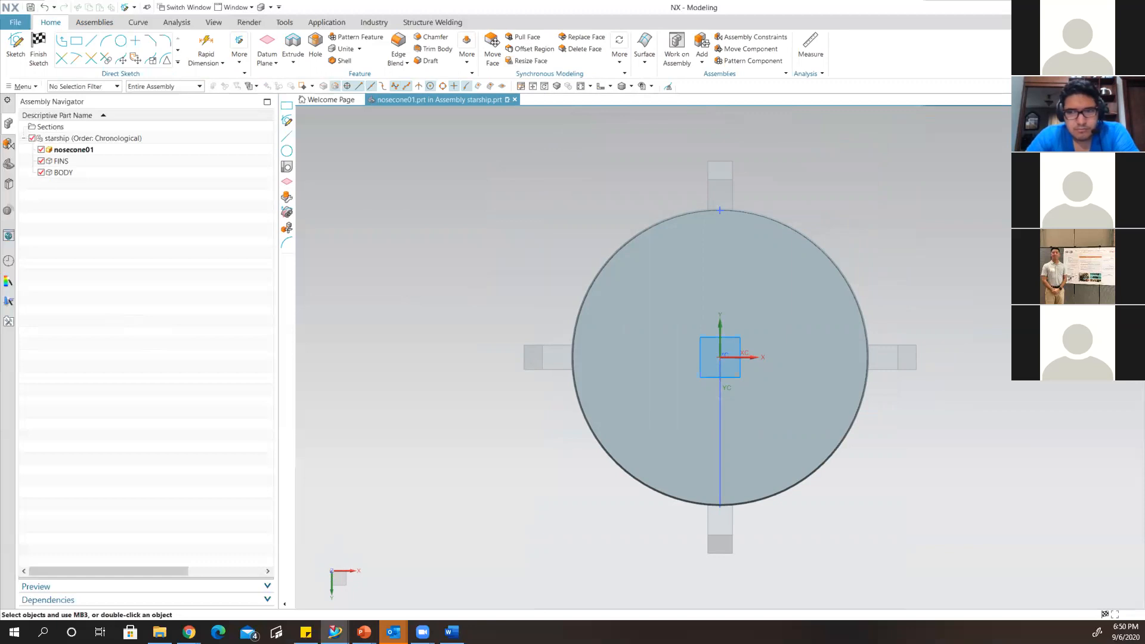
Look up PROJECT CURVE in the Command Finder and try its derived-curve version, followed by its sketch-curve version.
{"action": "key", "text": "Return"}
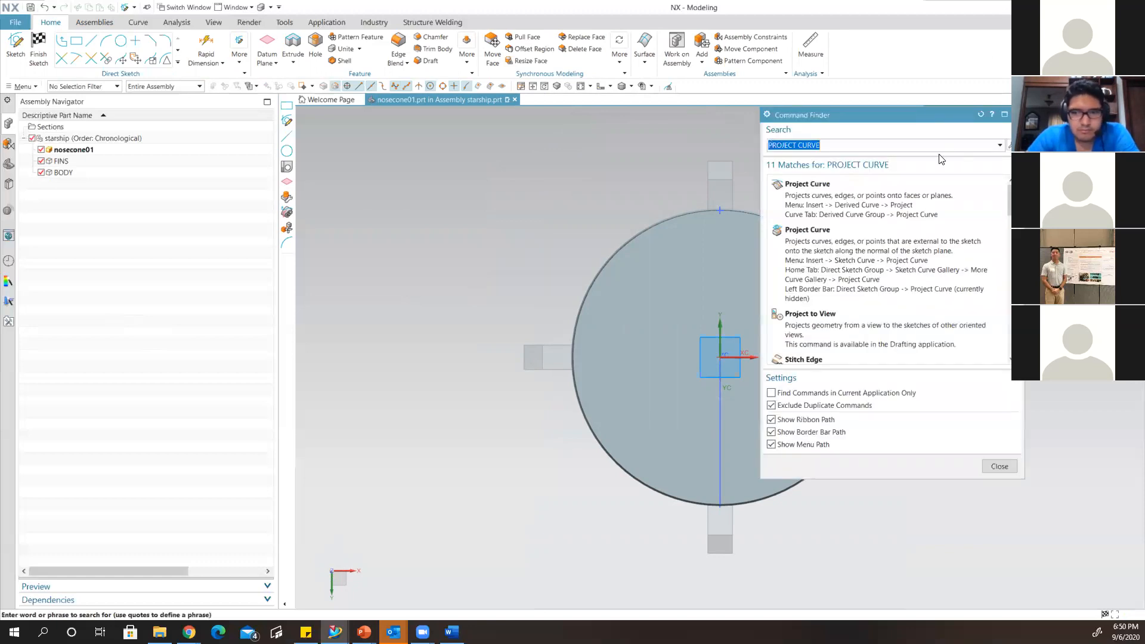
{"action": "mouse_move", "coordinate": [817, 198]}
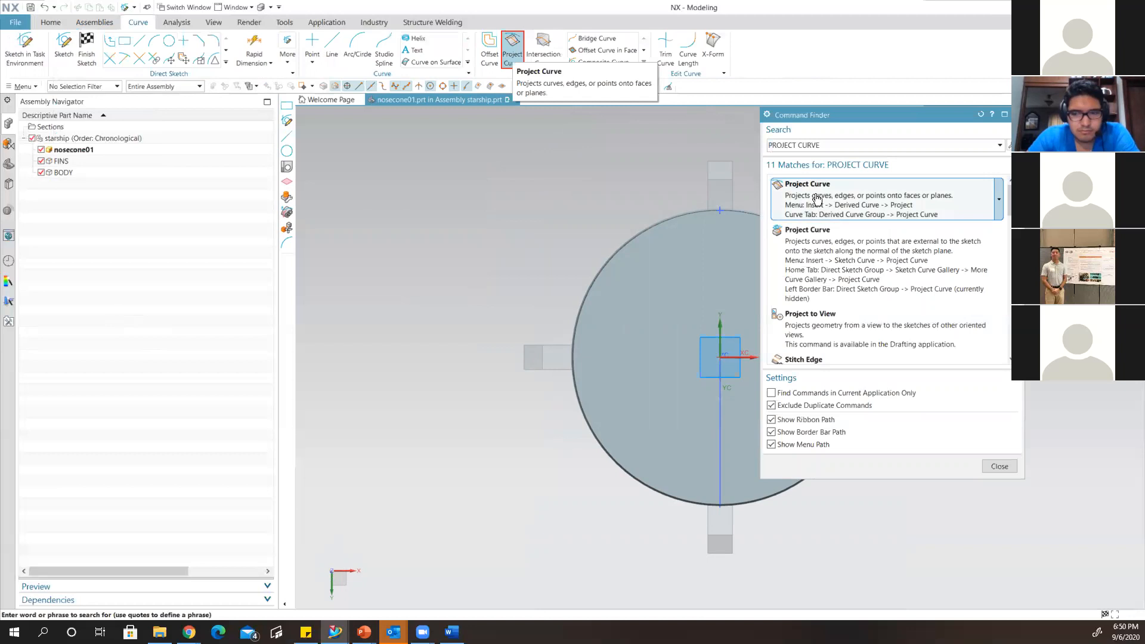
{"action": "left_click", "coordinate": [808, 199]}
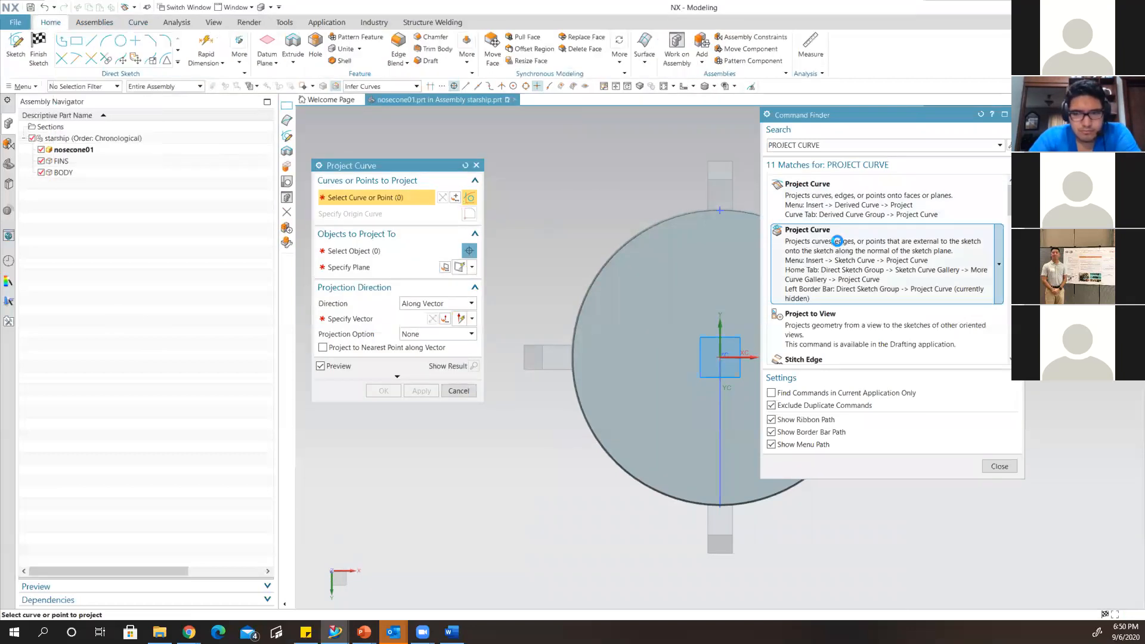
{"action": "left_click", "coordinate": [838, 241]}
{"action": "mouse_move", "coordinate": [808, 246]}
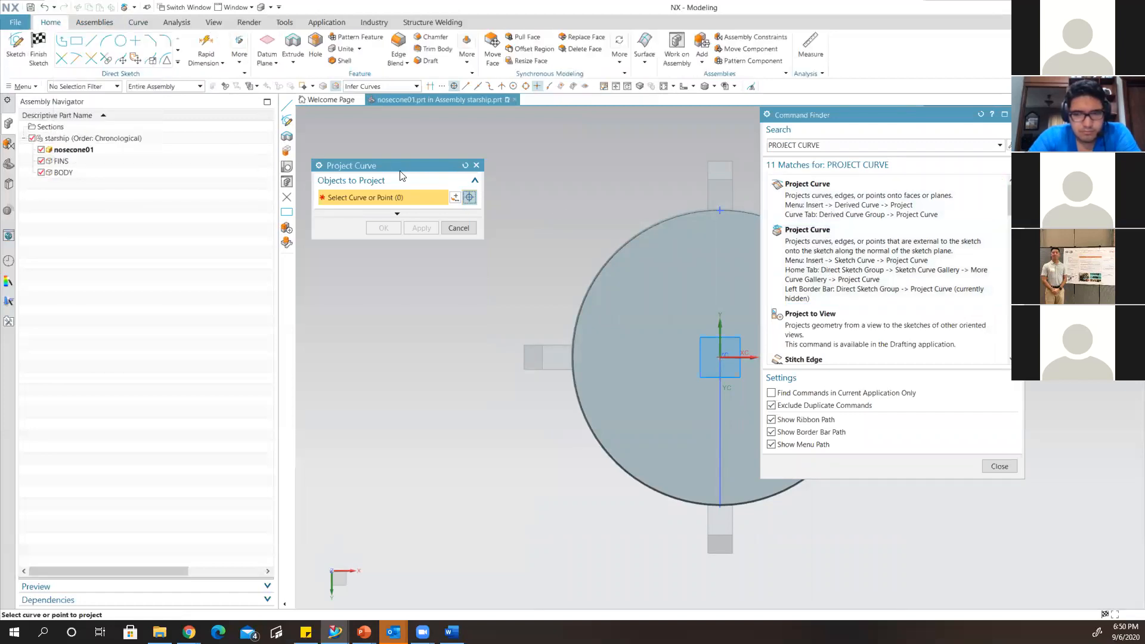
{"action": "left_click_drag", "start_coordinate": [397, 164], "coordinate": [404, 157]}
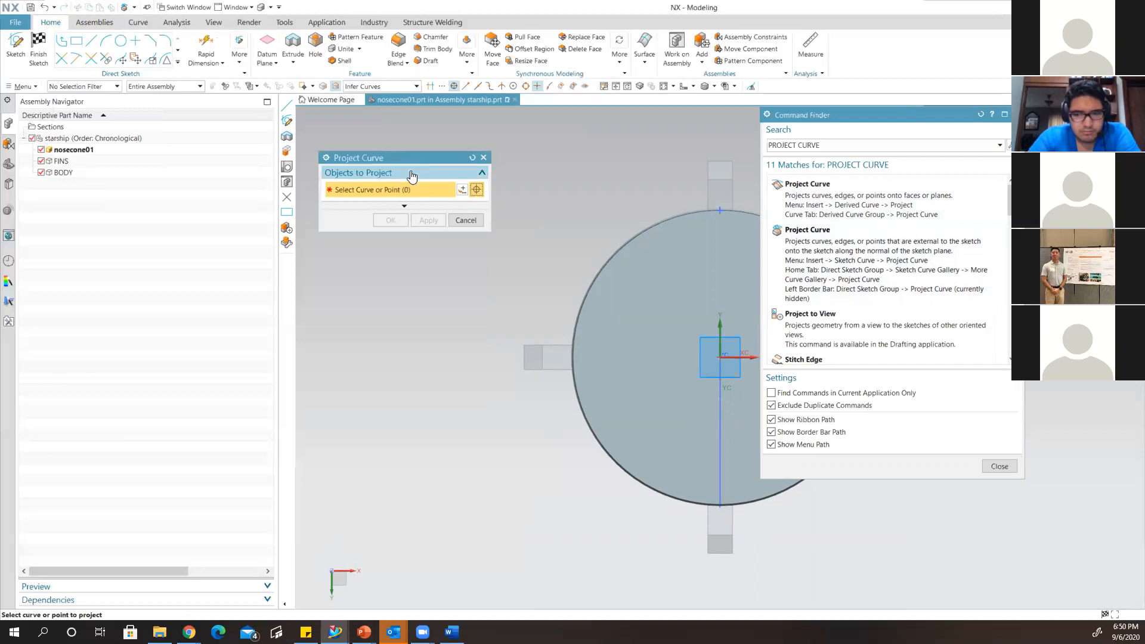
{"action": "mouse_move", "coordinate": [860, 249]}
{"action": "left_click", "coordinate": [823, 200]}
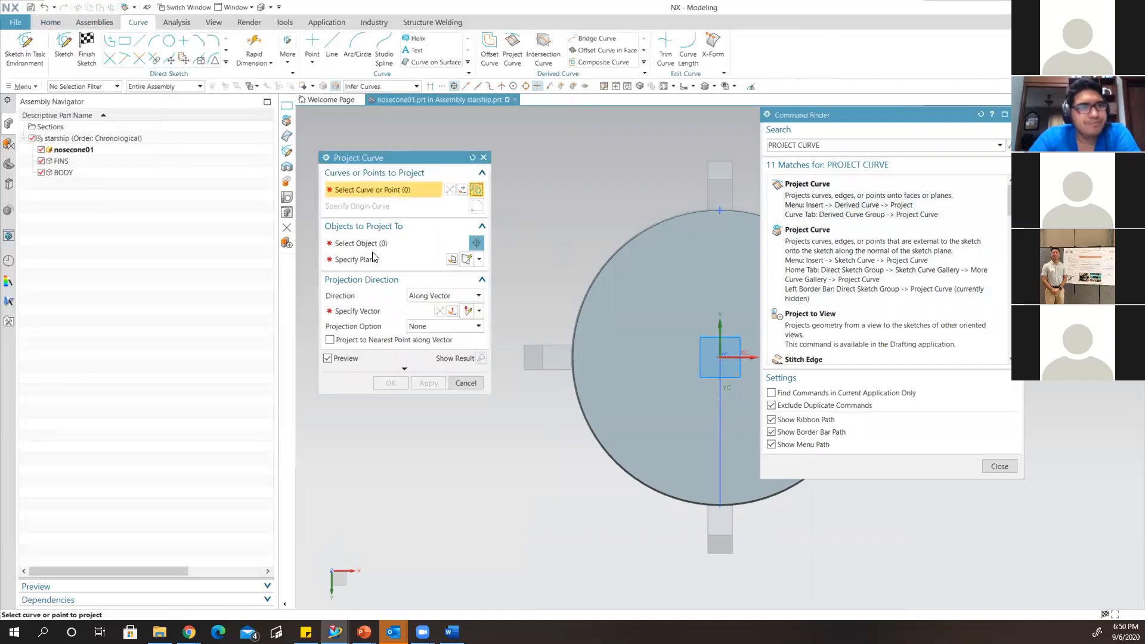
{"action": "left_click", "coordinate": [466, 383]}
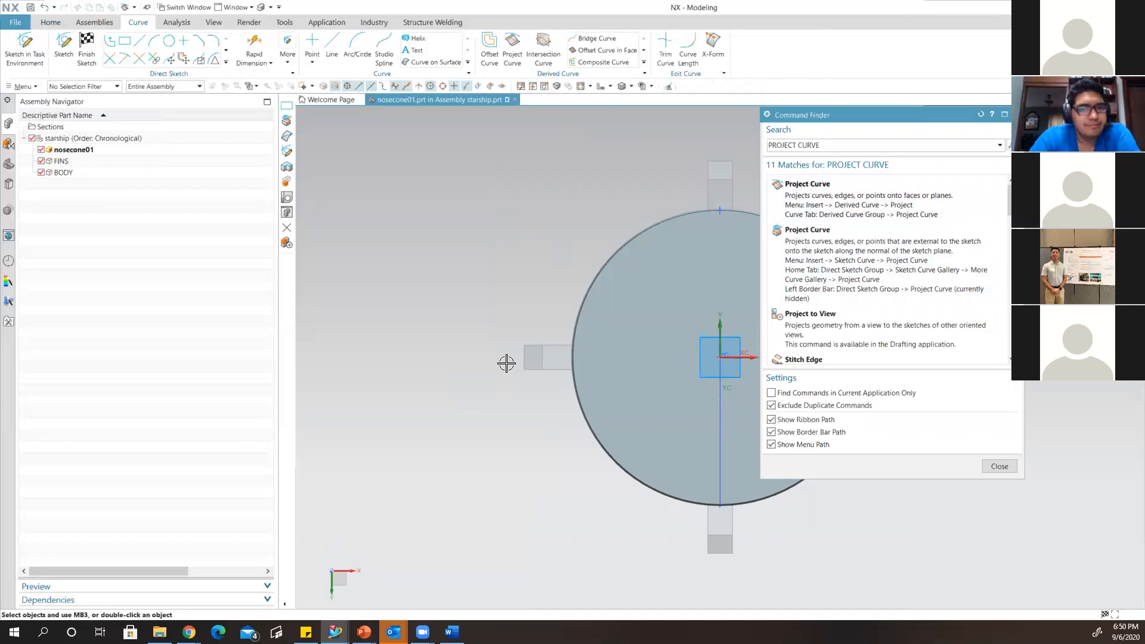
Start the sketch-curve version of Project Curve and set its curve rule to Face Edges.
{"action": "left_click", "coordinate": [804, 250]}
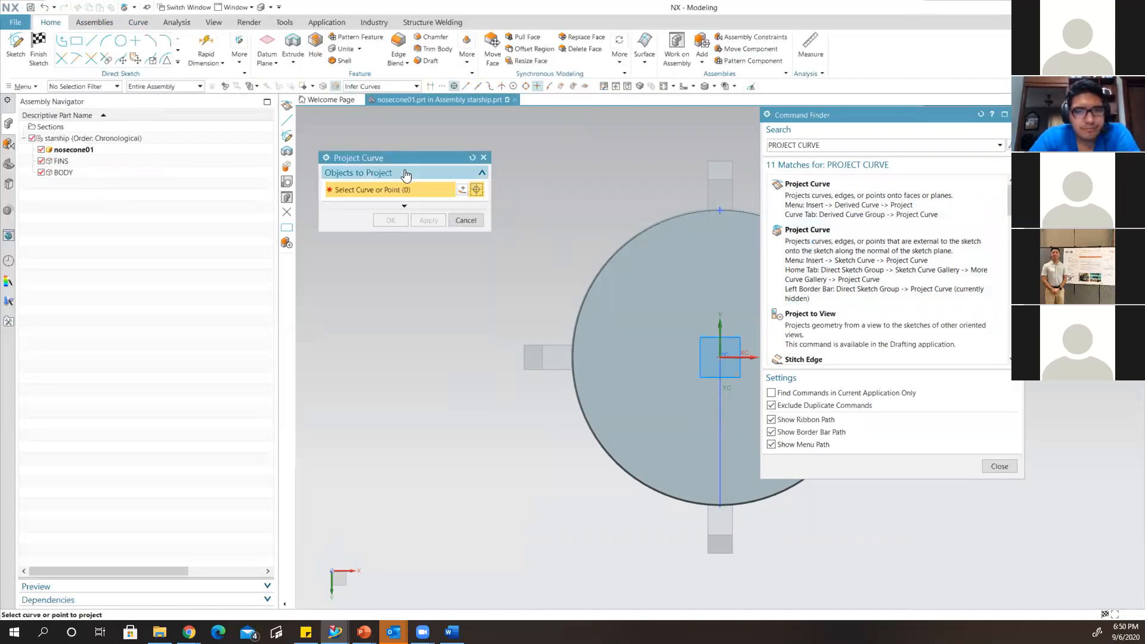
{"action": "left_click_drag", "start_coordinate": [400, 157], "coordinate": [446, 127]}
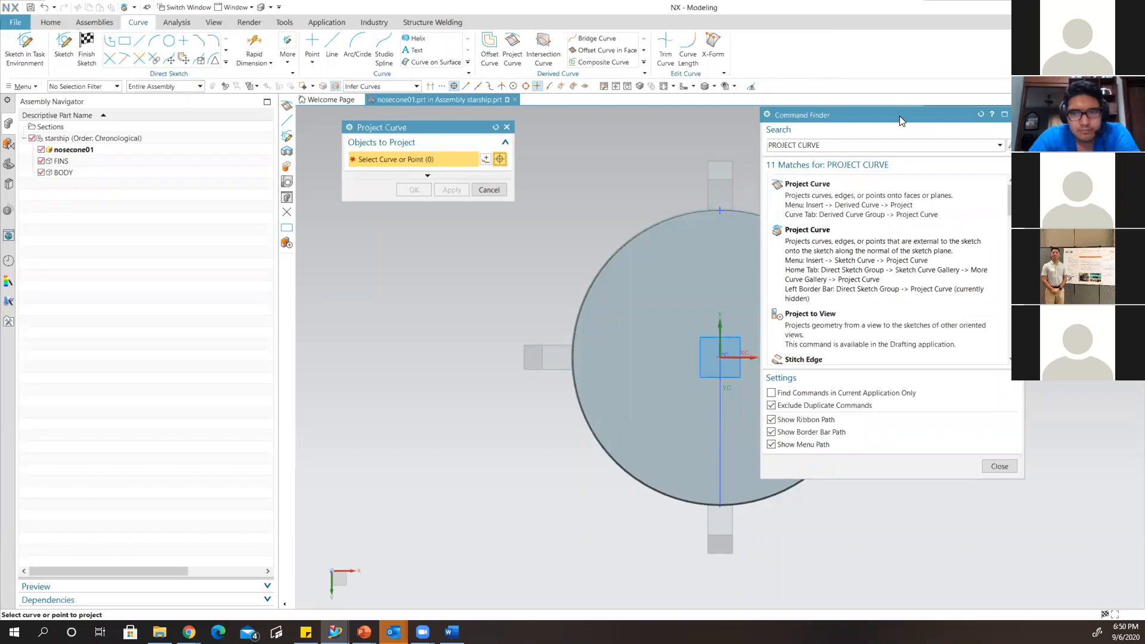
{"action": "left_click_drag", "start_coordinate": [899, 116], "coordinate": [1030, 164]}
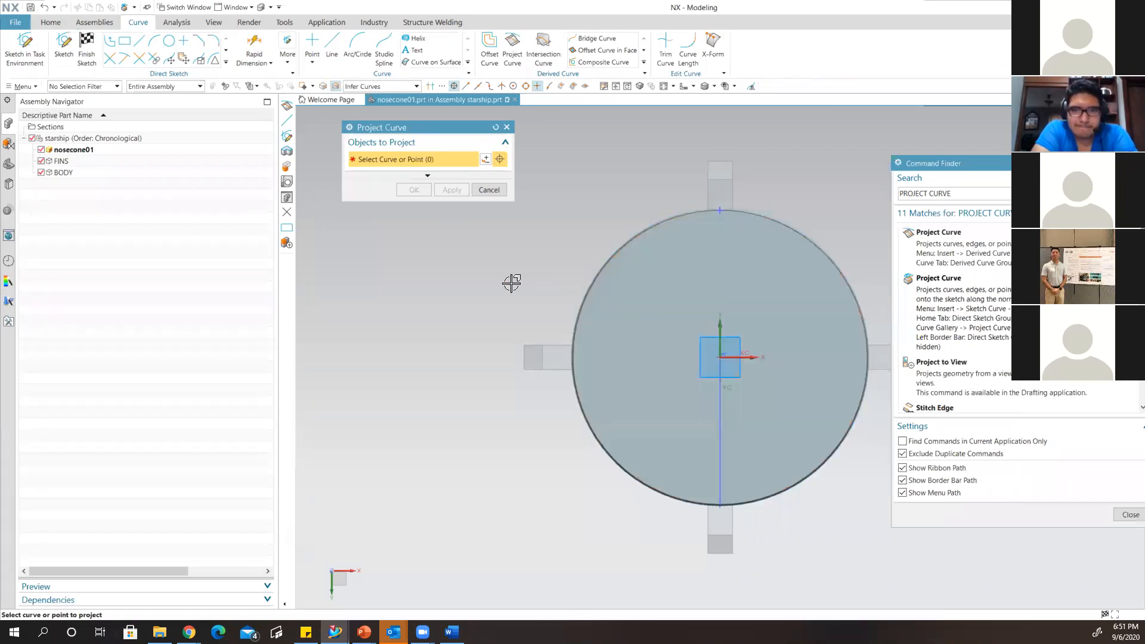
{"action": "scroll", "coordinate": [595, 309], "scroll_direction": "up", "scroll_amount": 5}
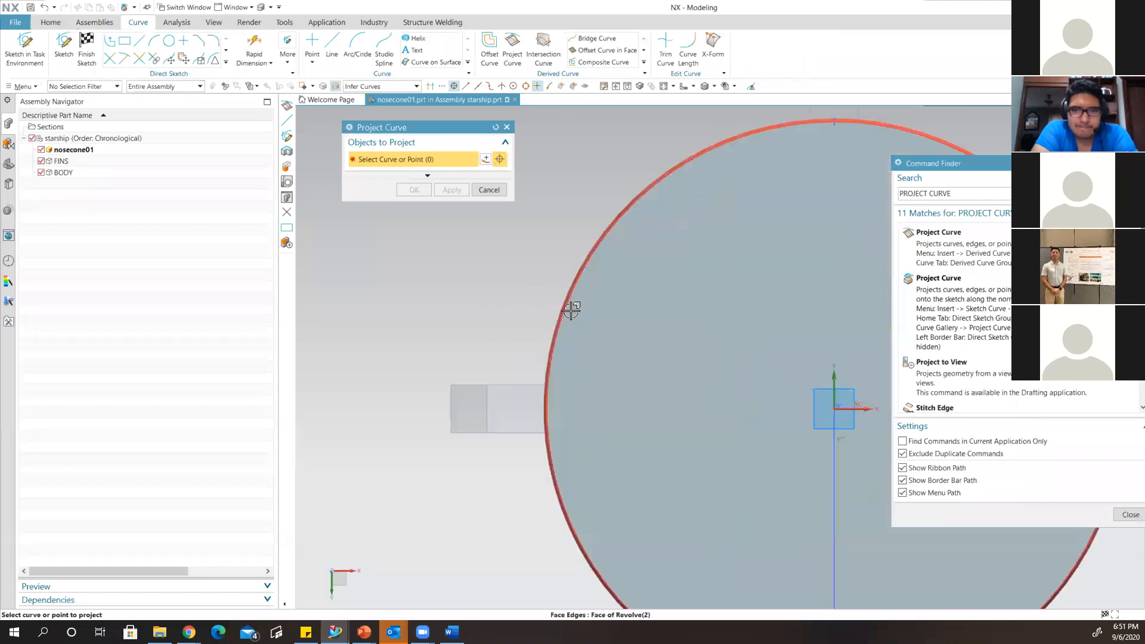
{"action": "middle_click_drag", "start_coordinate": [595, 336], "coordinate": [607, 340]}
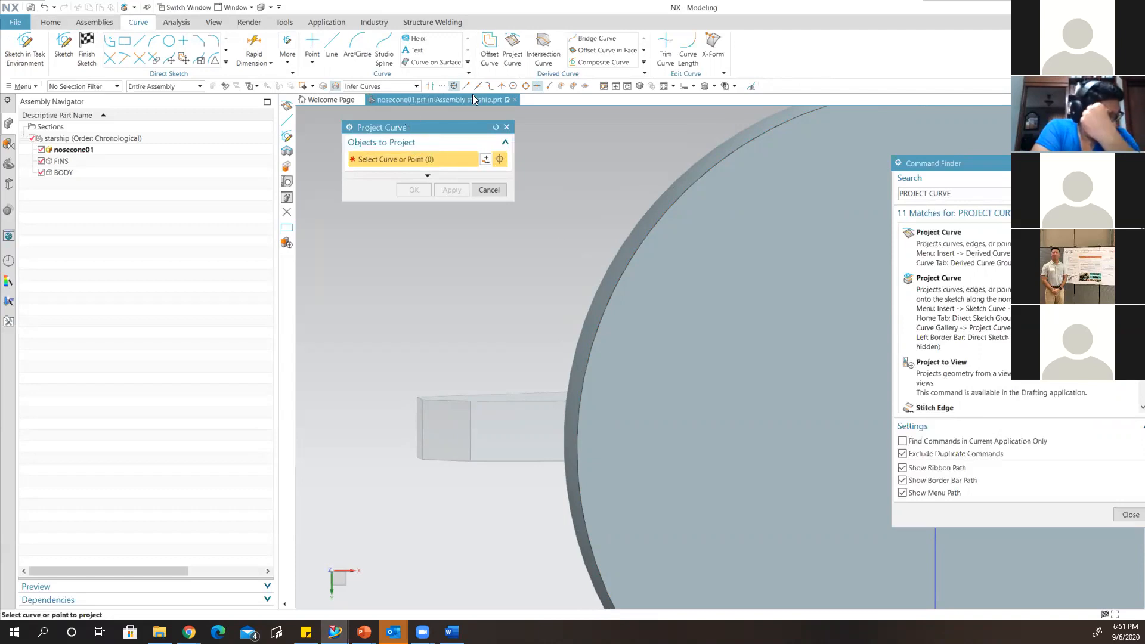
{"action": "left_click", "coordinate": [403, 87]}
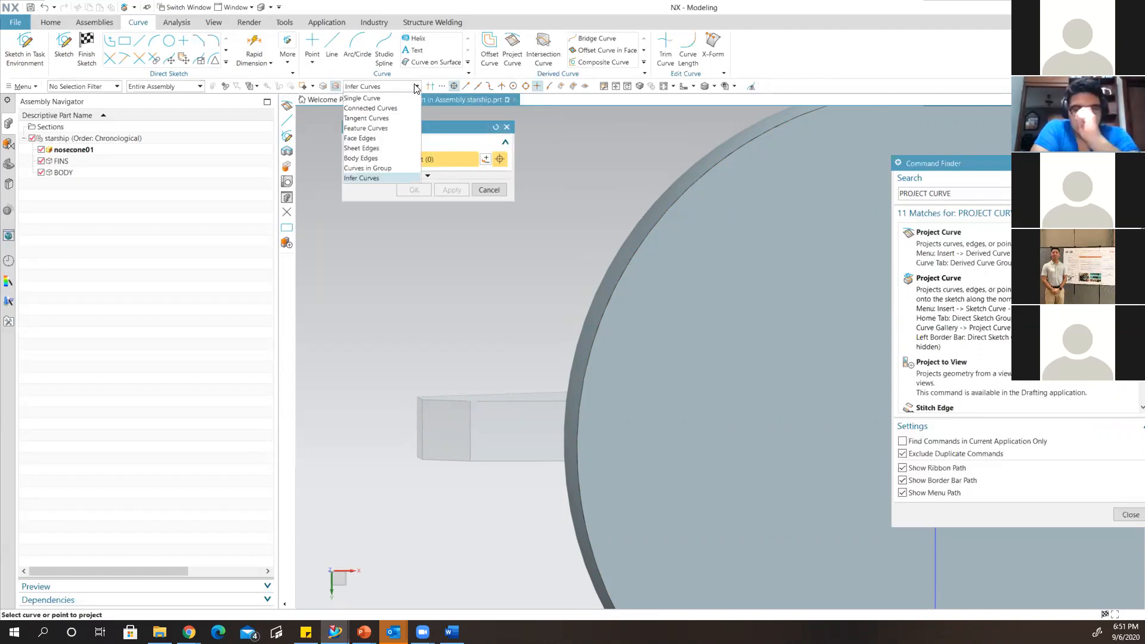
{"action": "left_click", "coordinate": [408, 87]}
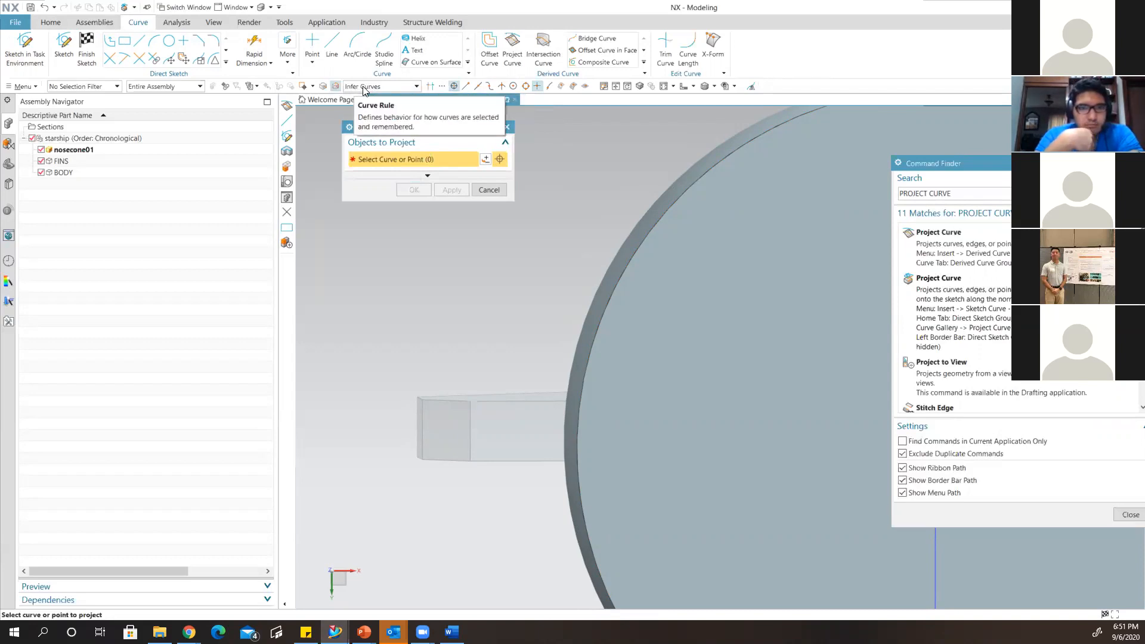
{"action": "left_click", "coordinate": [364, 88]}
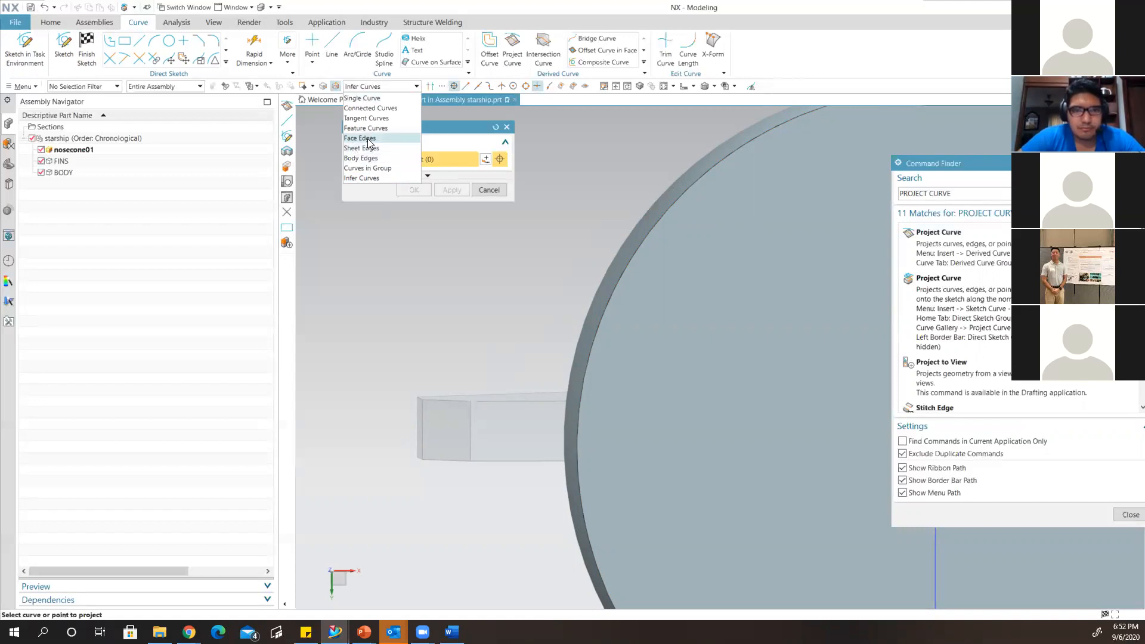
{"action": "left_click", "coordinate": [369, 139]}
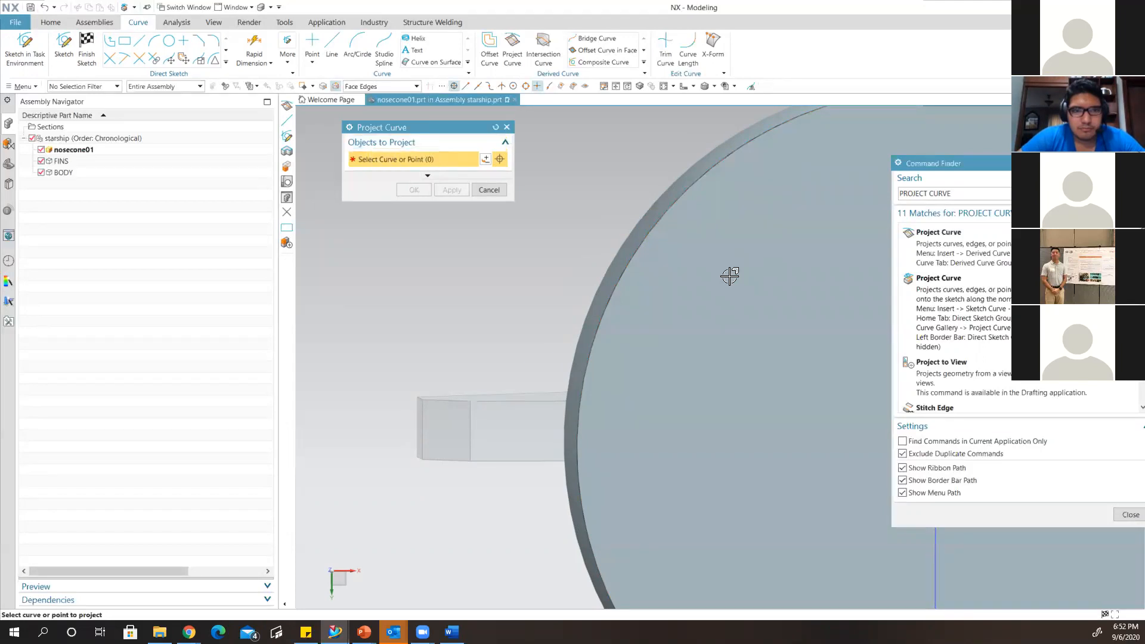
Project the edge of the nosecone's flat circular base face into the sketch.
{"action": "scroll", "coordinate": [727, 273], "scroll_direction": "down", "scroll_amount": 1}
{"action": "scroll", "coordinate": [769, 316], "scroll_direction": "down", "scroll_amount": 1}
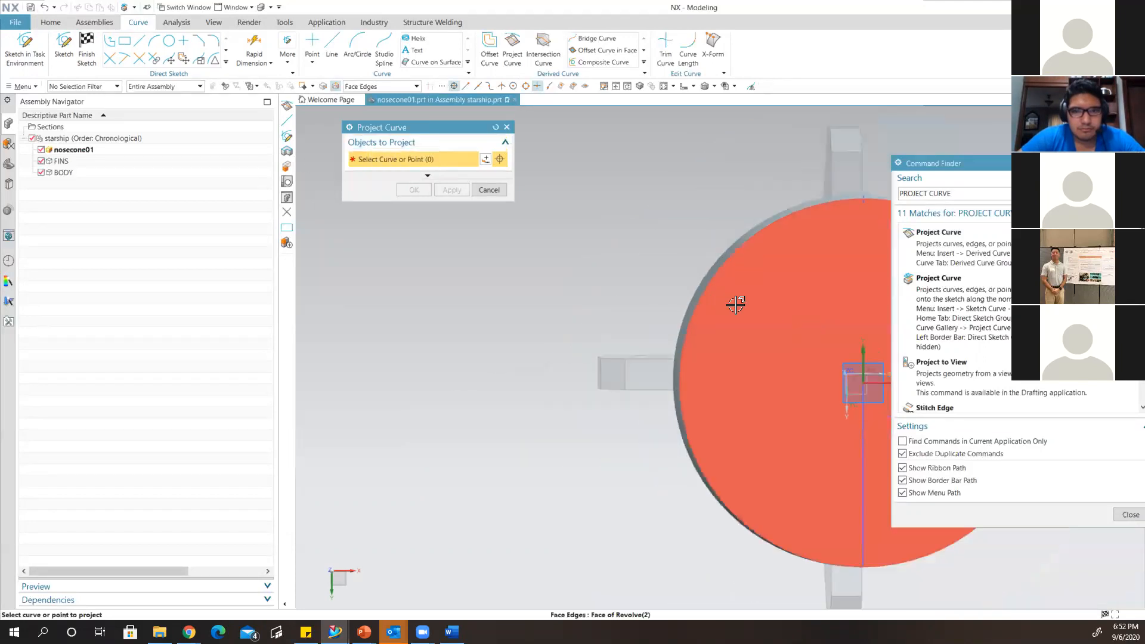
{"action": "left_click", "coordinate": [751, 335]}
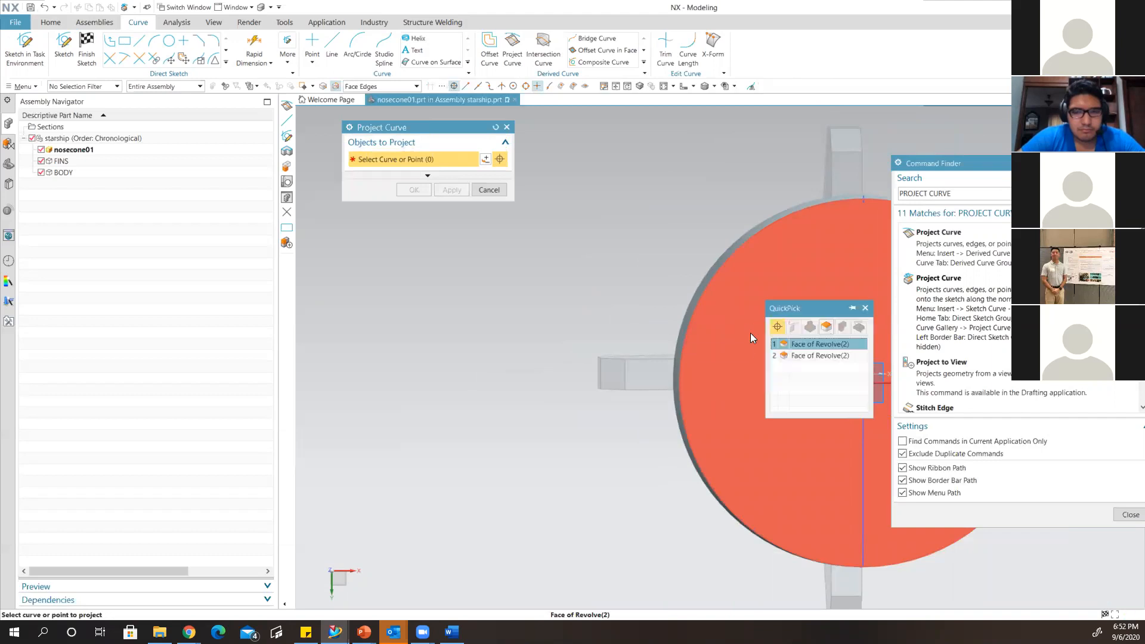
{"action": "left_click", "coordinate": [810, 345]}
{"action": "middle_click_drag", "start_coordinate": [779, 306], "coordinate": [653, 335], "text": "shift"}
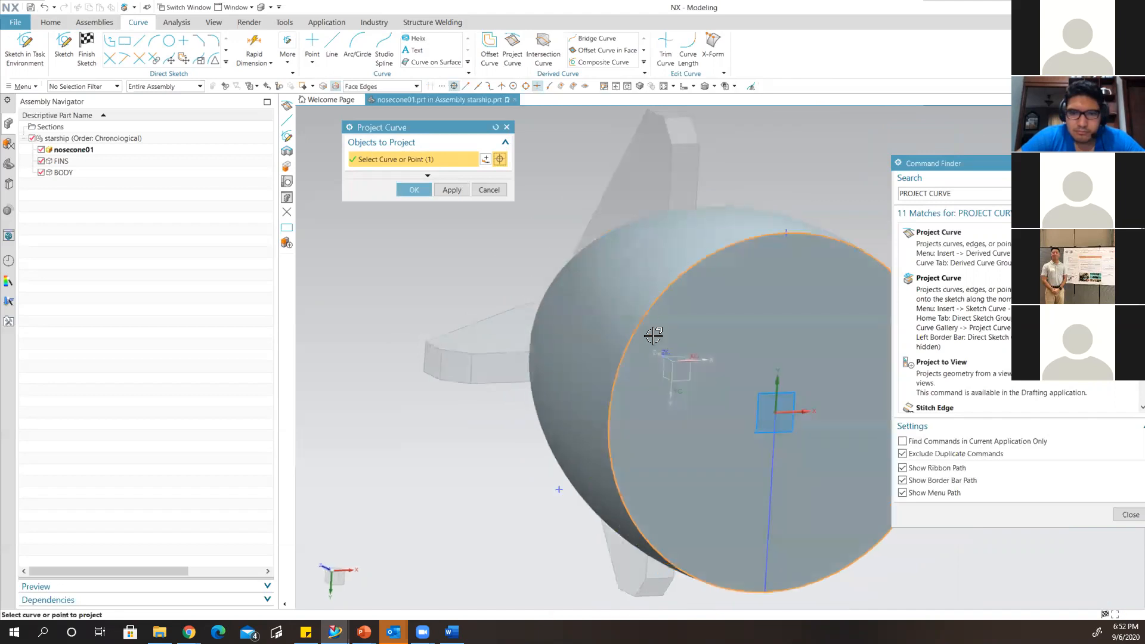
{"action": "scroll", "coordinate": [653, 335], "scroll_direction": "up", "scroll_amount": 2}
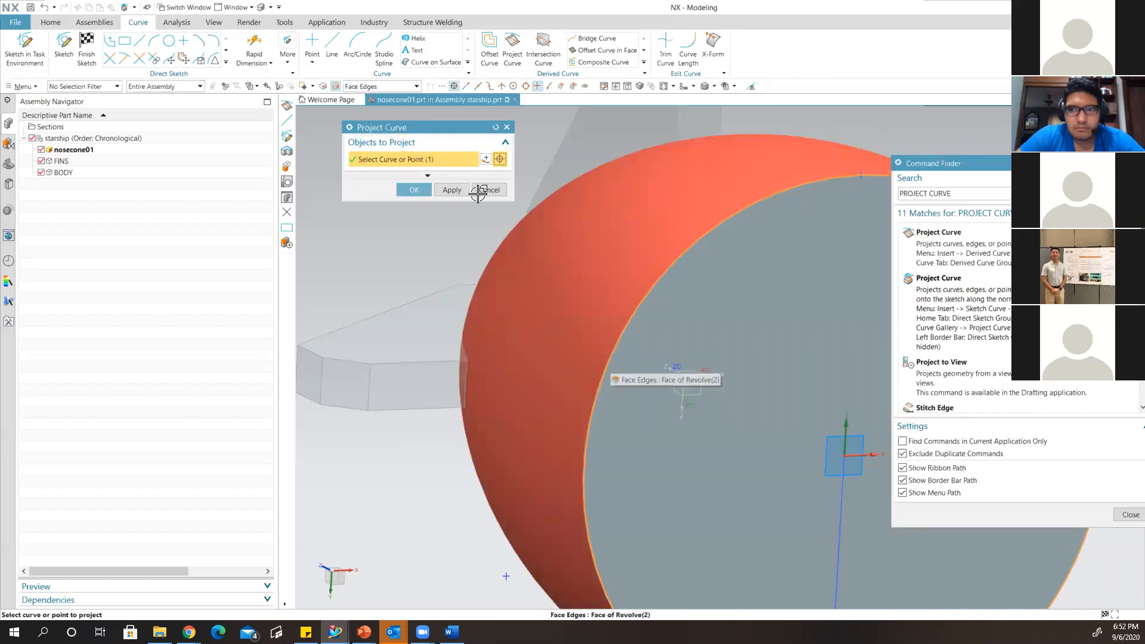
{"action": "left_click", "coordinate": [413, 191]}
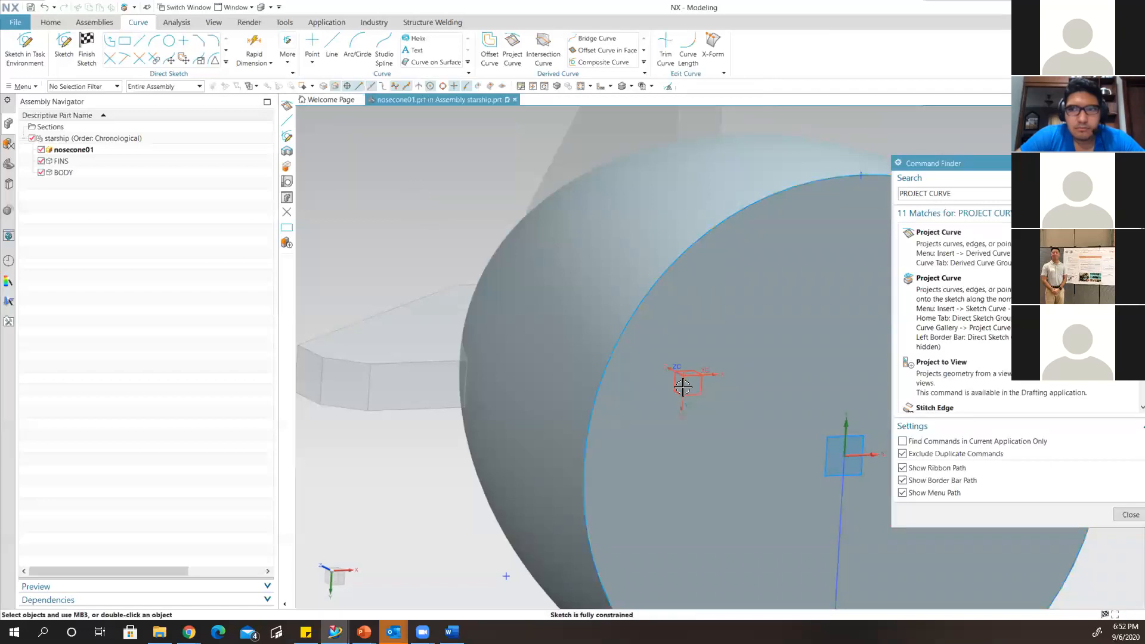
Start an Extrude using the circular edge of the nose cone's flat end face as section, and move the Command Finder out of the way.
{"action": "scroll", "coordinate": [683, 388], "scroll_direction": "down", "scroll_amount": 1}
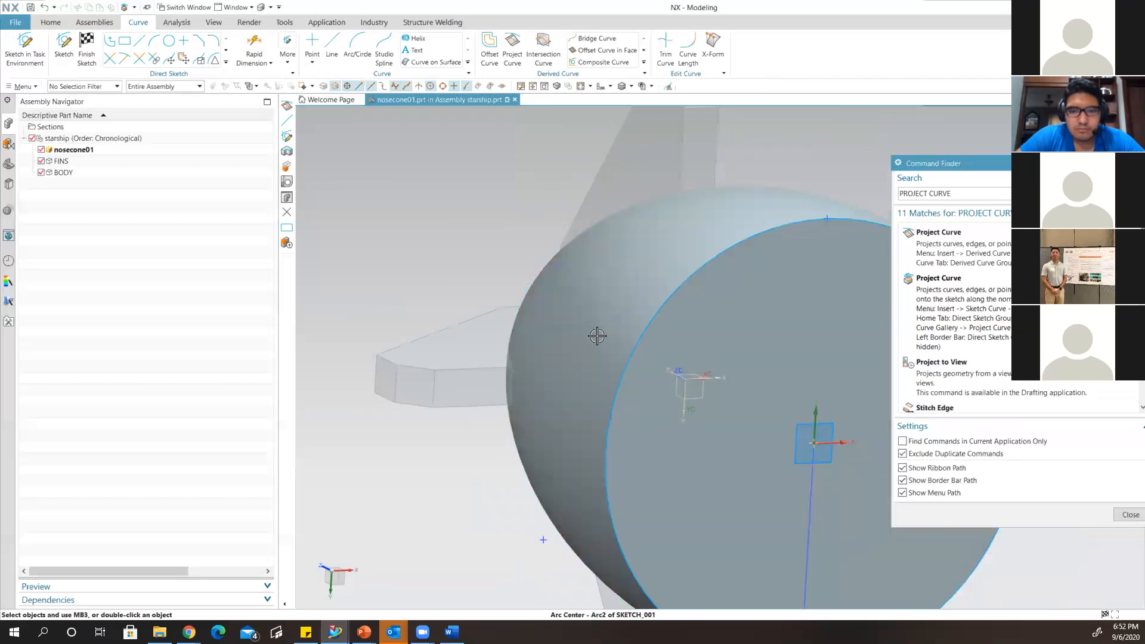
{"action": "scroll", "coordinate": [677, 352], "scroll_direction": "down", "scroll_amount": 3}
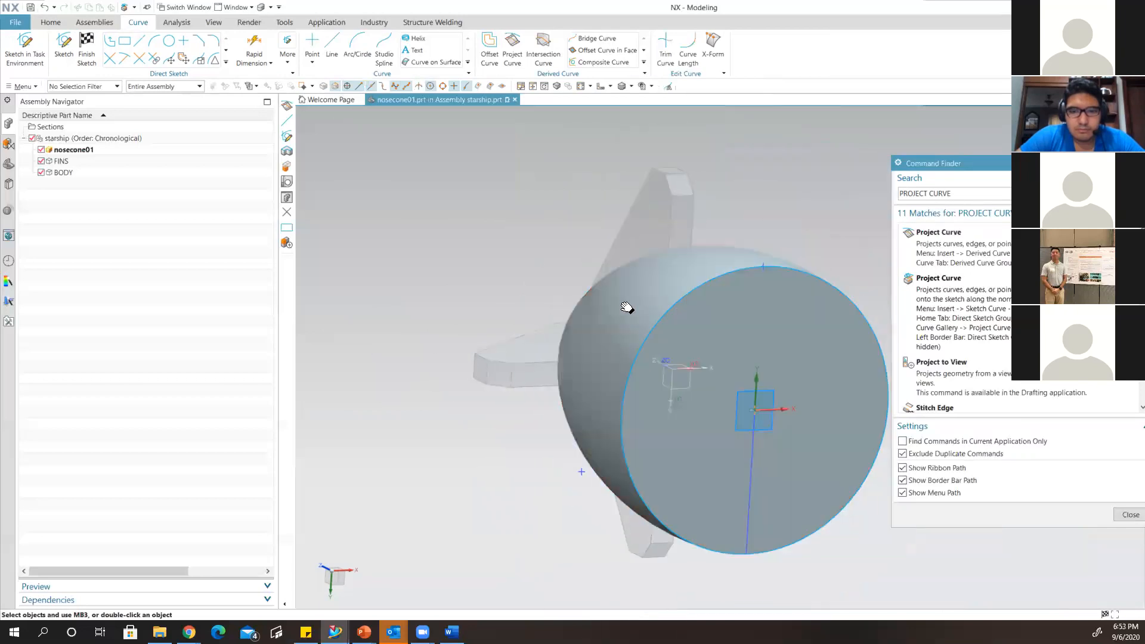
{"action": "mouse_move", "coordinate": [670, 261]}
{"action": "middle_mouse_down"}
{"action": "mouse_move", "coordinate": [734, 250]}
{"action": "mouse_move", "coordinate": [626, 253]}
{"action": "middle_mouse_up"}
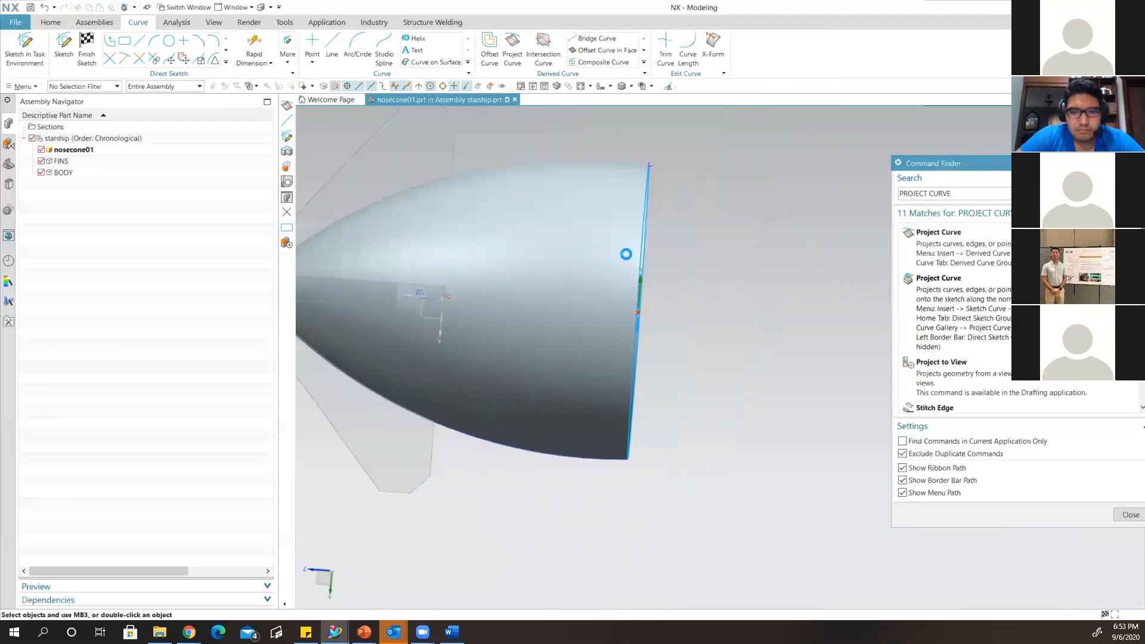
{"action": "left_click", "coordinate": [97, 22]}
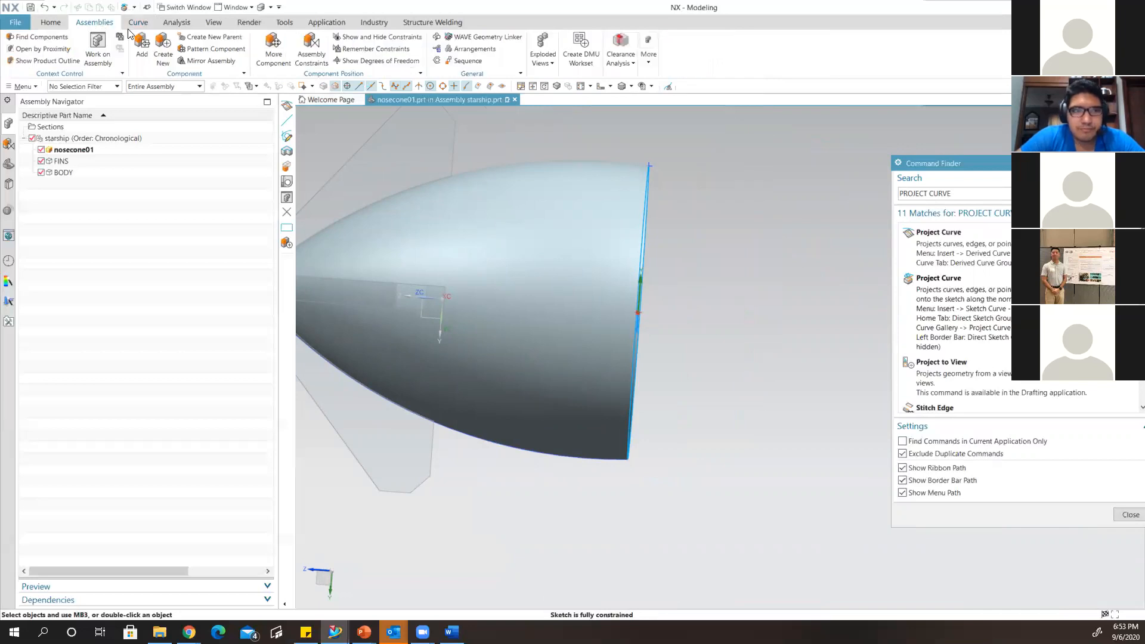
{"action": "left_click", "coordinate": [51, 22]}
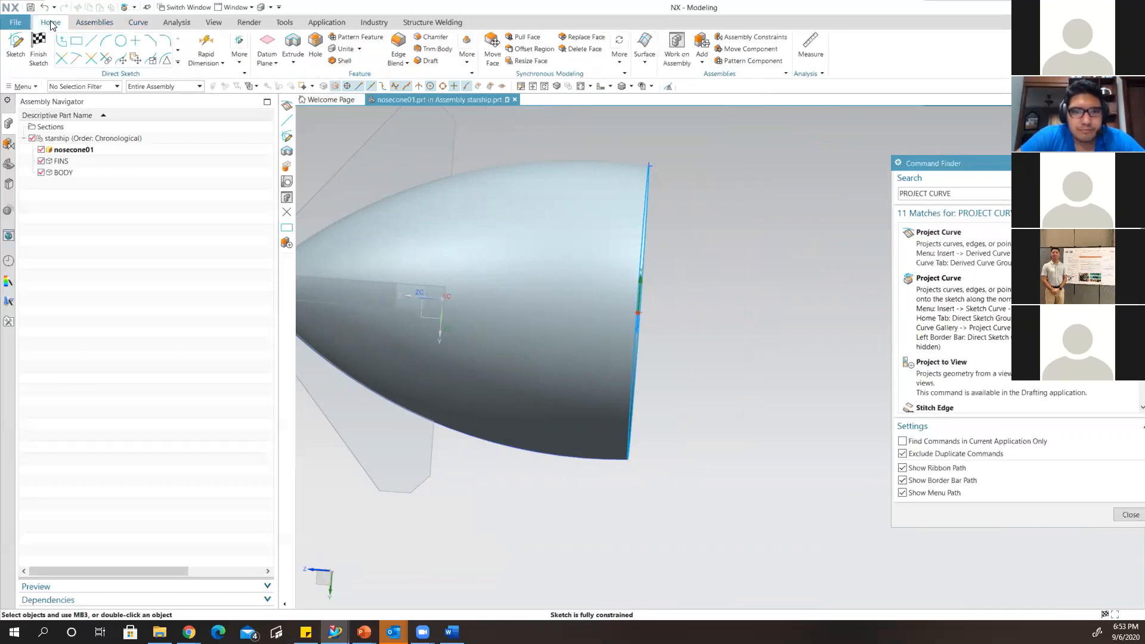
{"action": "left_click", "coordinate": [292, 48]}
{"action": "middle_click_drag", "start_coordinate": [713, 233], "coordinate": [632, 226]}
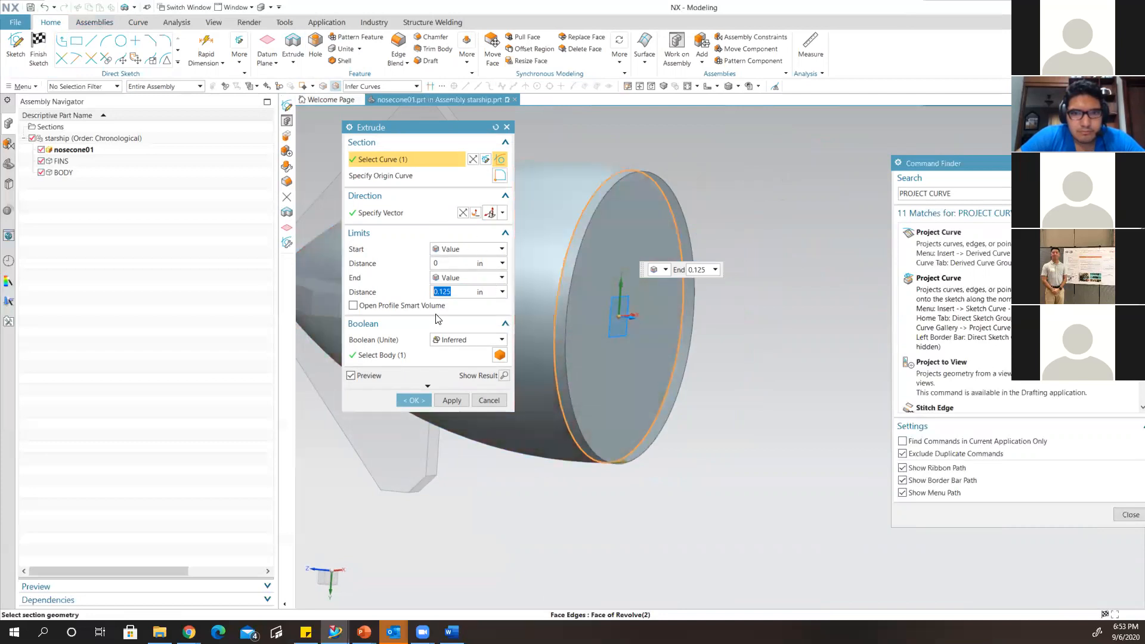
{"action": "scroll", "coordinate": [694, 339], "scroll_direction": "down", "scroll_amount": 4}
{"action": "middle_click_drag", "start_coordinate": [713, 342], "coordinate": [733, 324]}
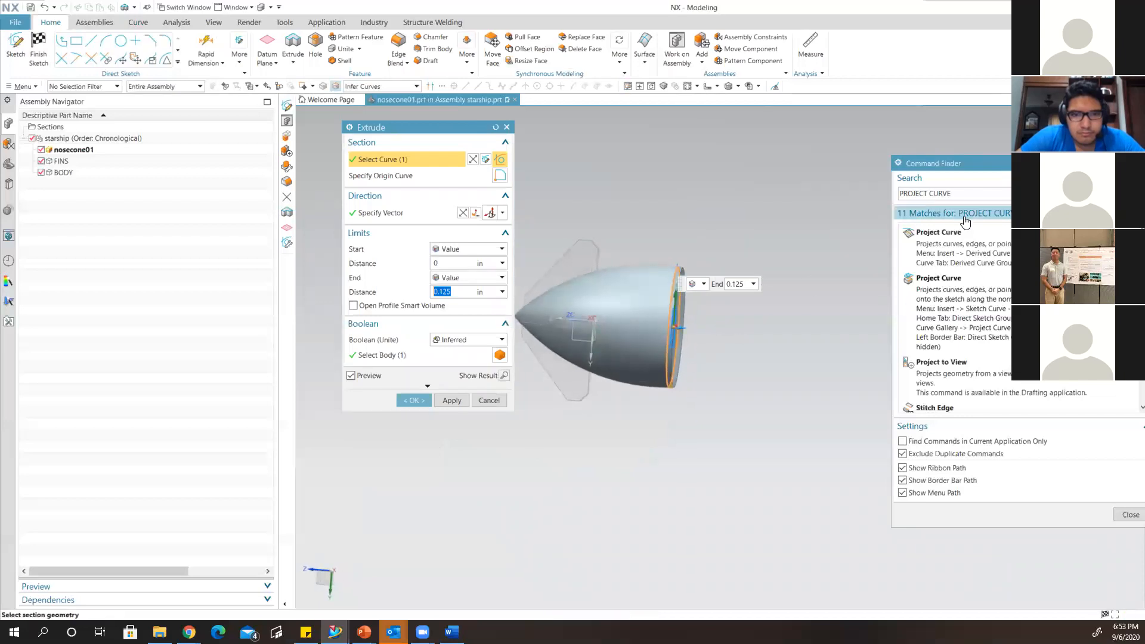
{"action": "left_click_drag", "start_coordinate": [960, 162], "coordinate": [884, 452]}
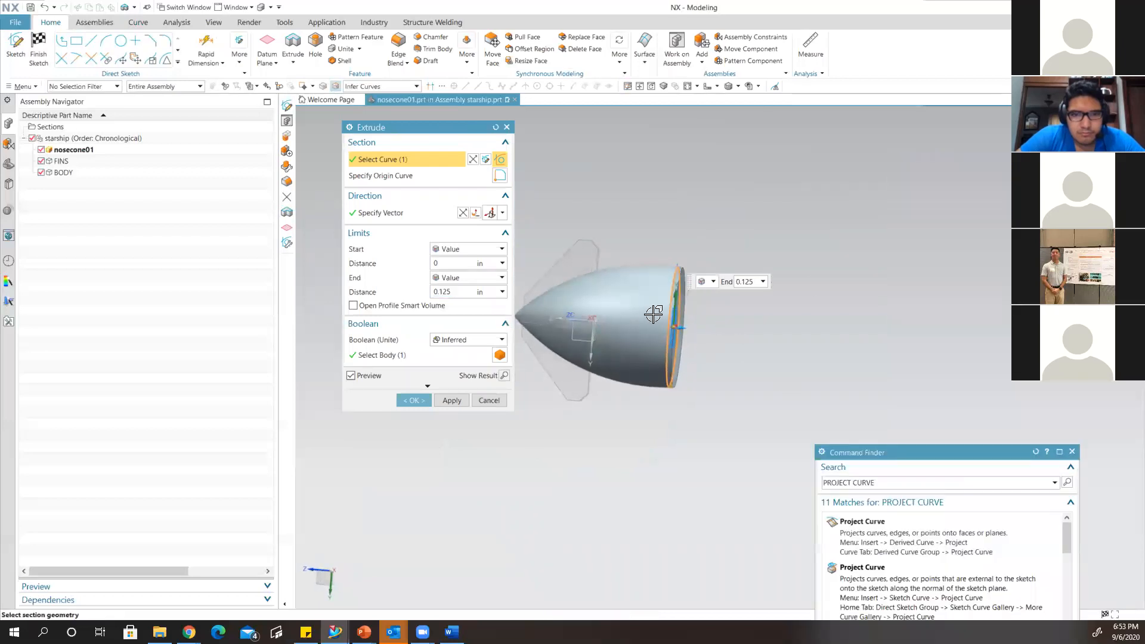
{"action": "middle_click_drag", "start_coordinate": [638, 299], "coordinate": [635, 240], "text": "shift"}
Set the extrusion's end distance to 5.5 in and create the cylindrical section below the nose cone.
{"action": "double_click", "coordinate": [457, 292]}
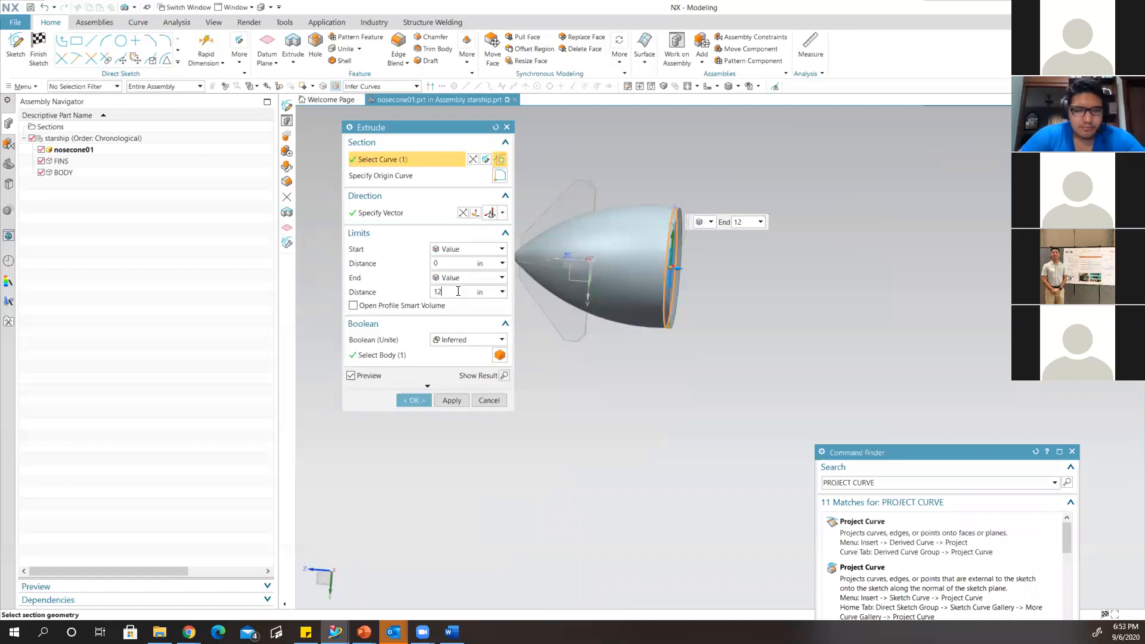
{"action": "double_click", "coordinate": [452, 293]}
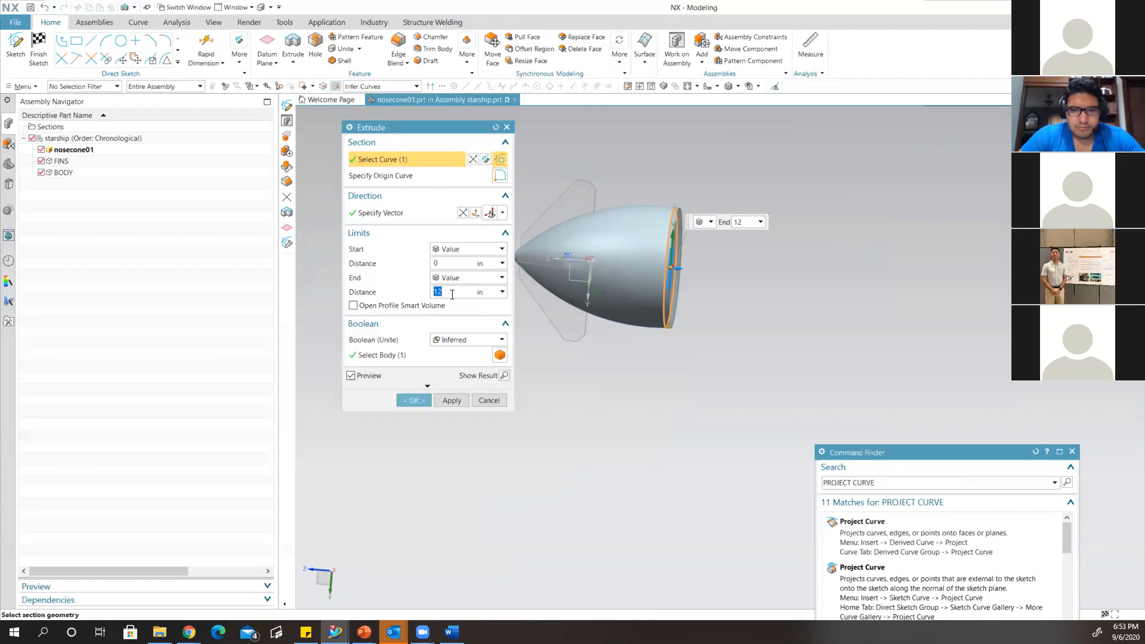
{"action": "type", "text": "5.5"}
{"action": "key", "text": "Return"}
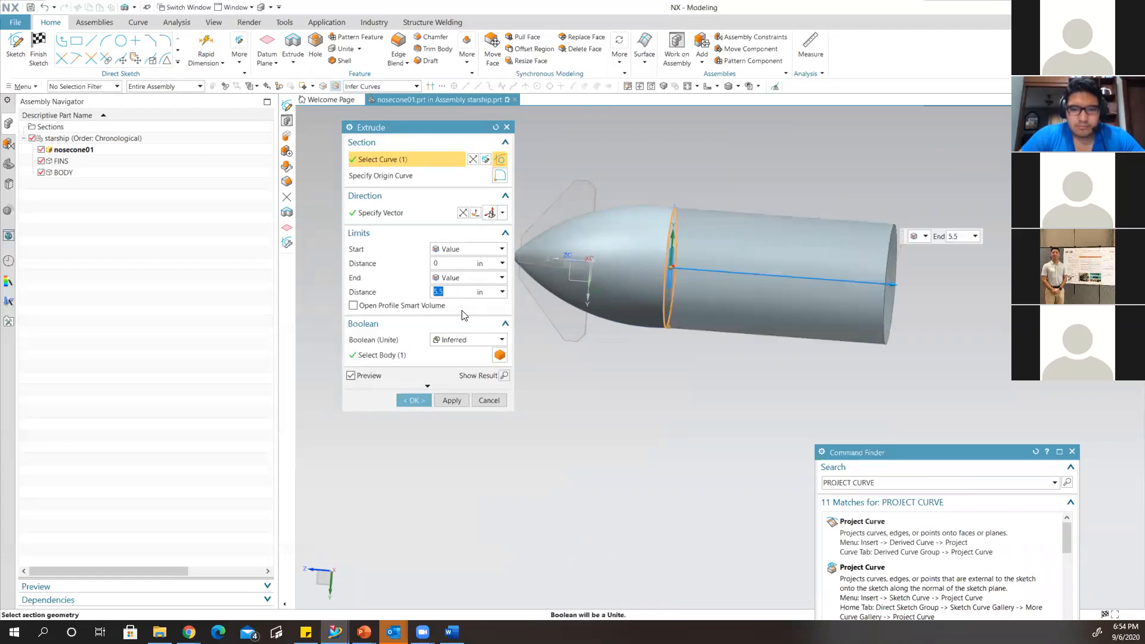
{"action": "middle_click_drag", "start_coordinate": [739, 263], "coordinate": [877, 284]}
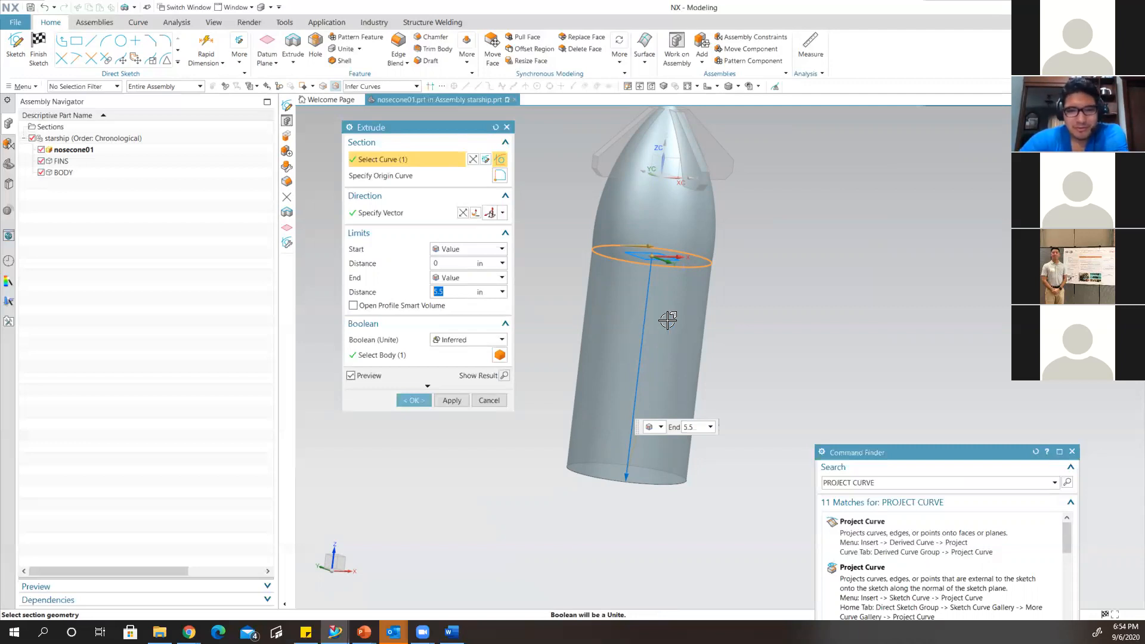
{"action": "middle_click_drag", "start_coordinate": [878, 300], "coordinate": [913, 304]}
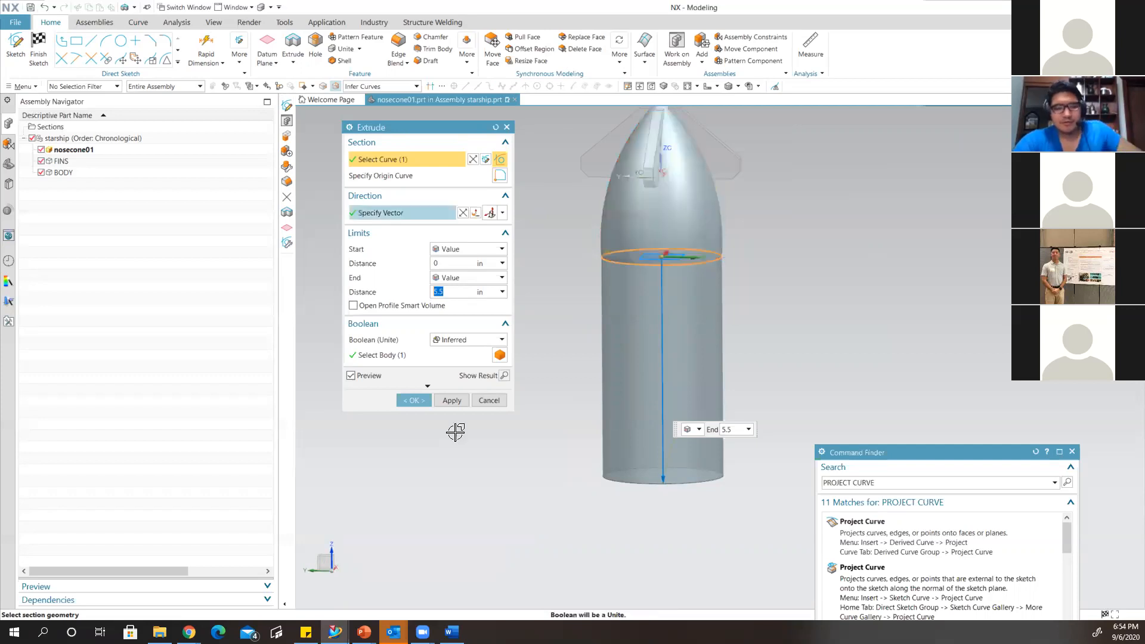
{"action": "left_click", "coordinate": [415, 400]}
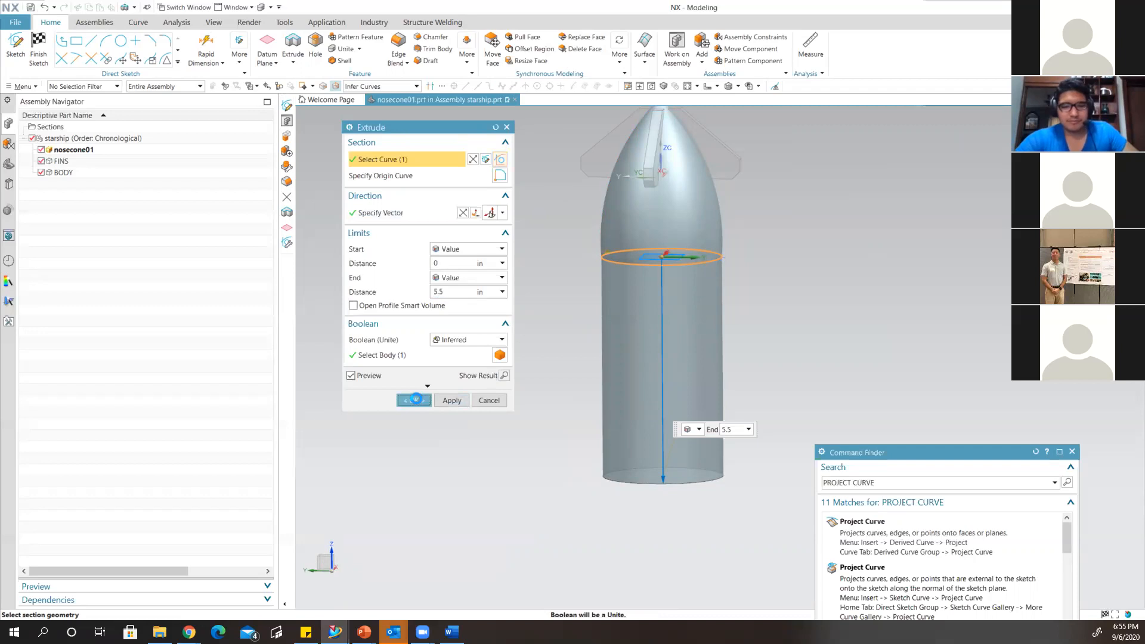
Check the rocket reference image in PowerPoint, return to the NX model and close the Command Finder.
{"action": "middle_click_drag", "start_coordinate": [721, 318], "coordinate": [677, 509]}
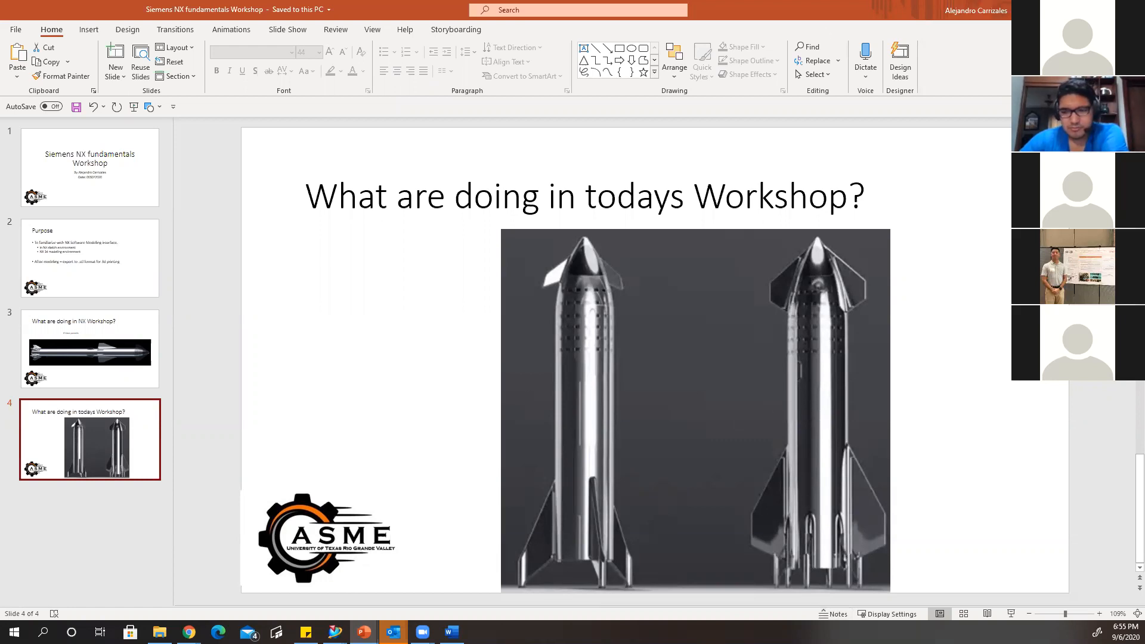
{"action": "left_click", "coordinate": [1076, 10]}
{"action": "middle_click_drag", "start_coordinate": [675, 322], "coordinate": [675, 292], "text": "shift"}
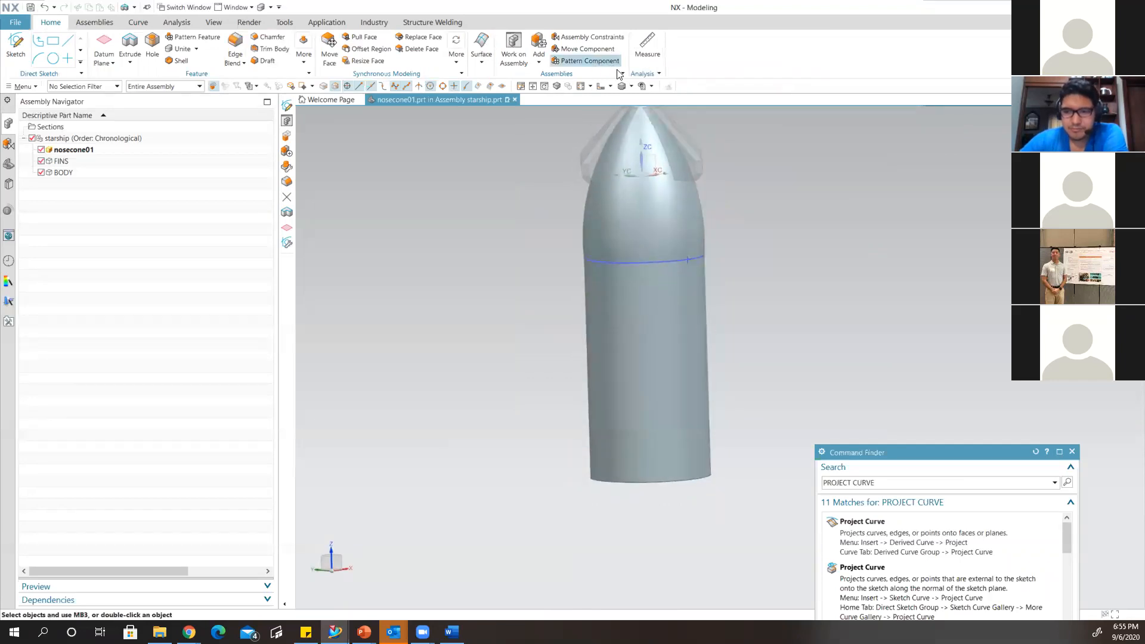
{"action": "left_click", "coordinate": [602, 87]}
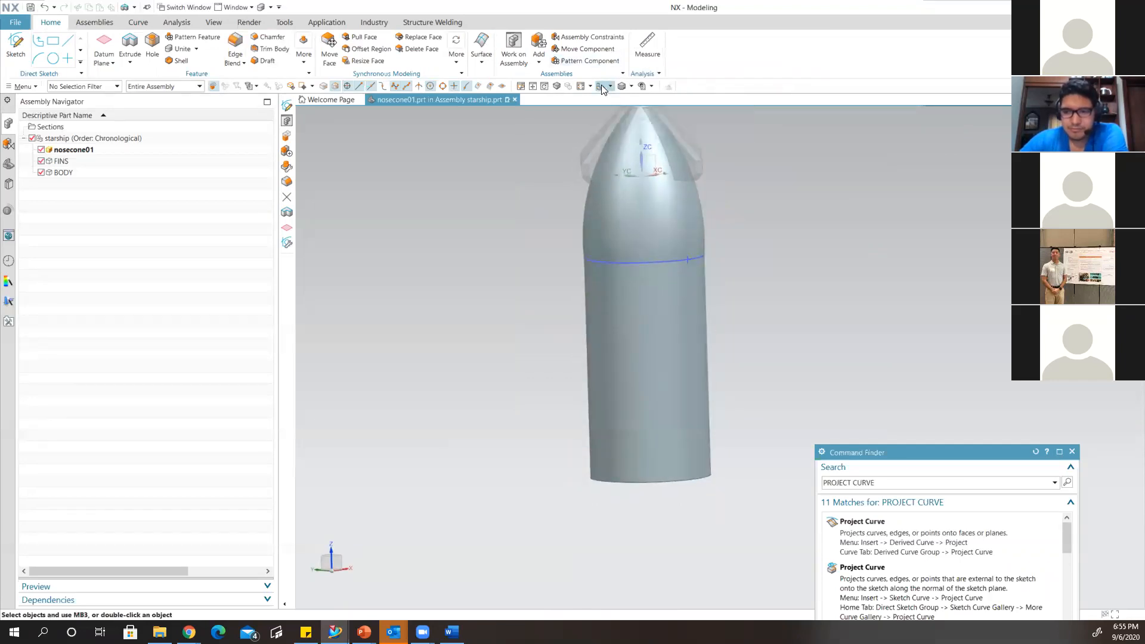
{"action": "left_click", "coordinate": [1072, 452]}
{"action": "middle_click_drag", "start_coordinate": [897, 355], "coordinate": [877, 326], "text": "shift"}
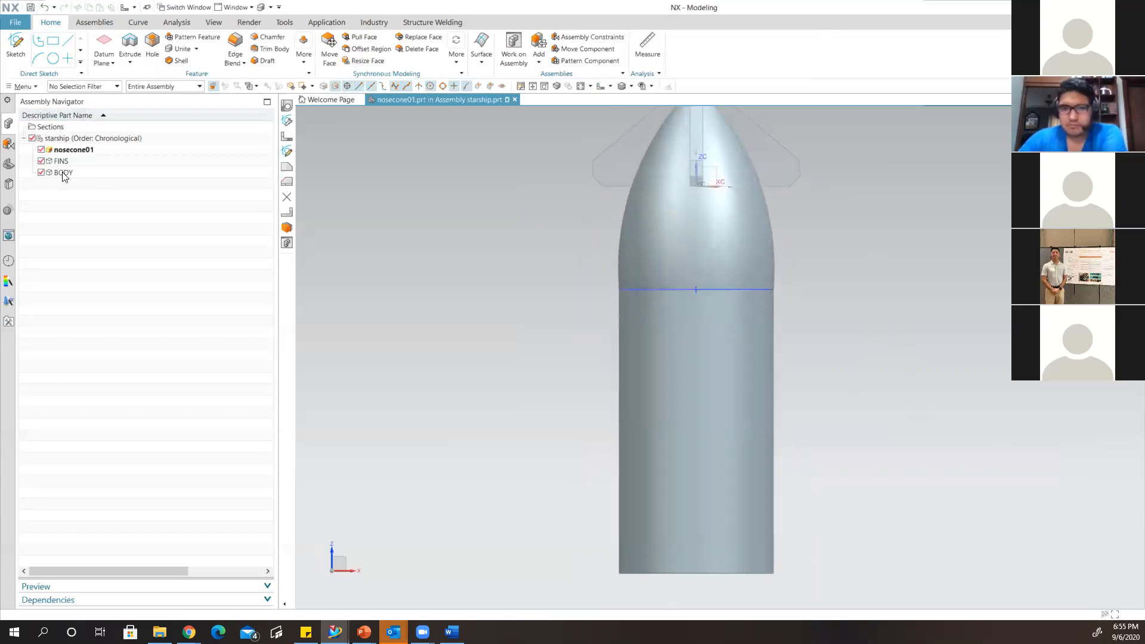
{"action": "scroll", "coordinate": [633, 399], "scroll_direction": "down", "scroll_amount": 2}
{"action": "scroll", "coordinate": [633, 399], "scroll_direction": "up", "scroll_amount": 1}
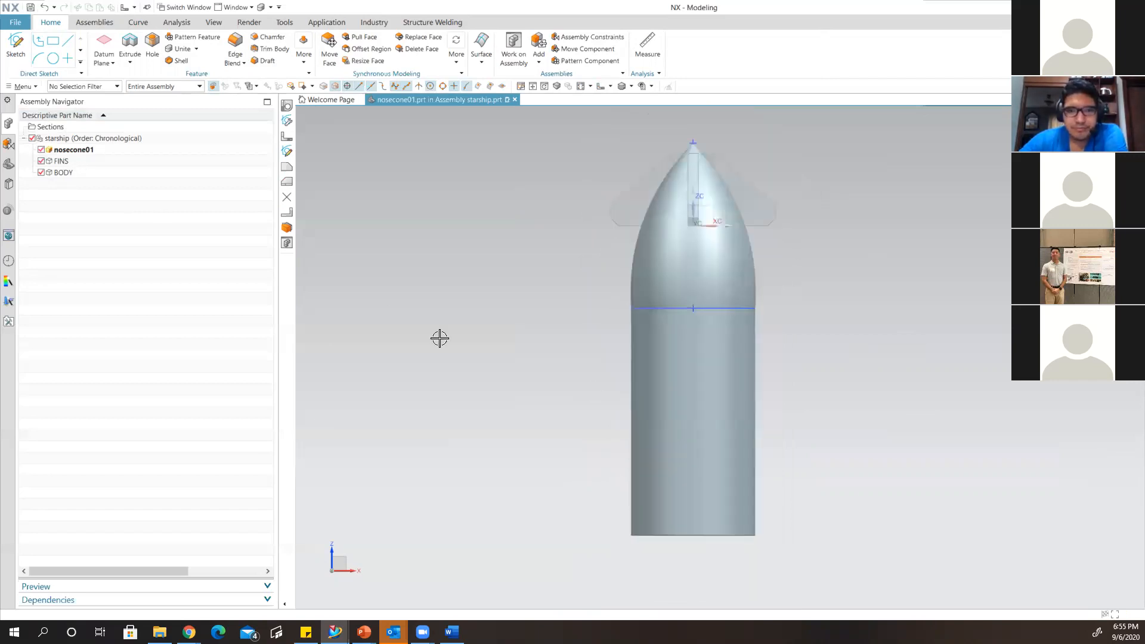
{"action": "middle_click_drag", "start_coordinate": [465, 289], "coordinate": [481, 270], "text": "shift"}
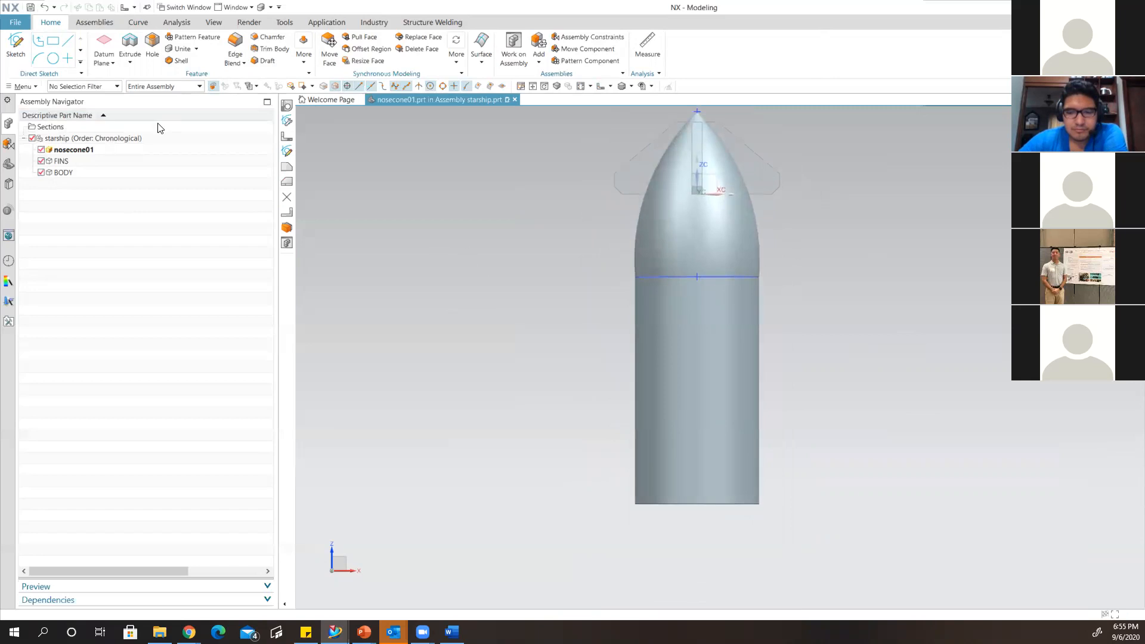
{"action": "left_click", "coordinate": [93, 23]}
{"action": "left_click", "coordinate": [160, 44]}
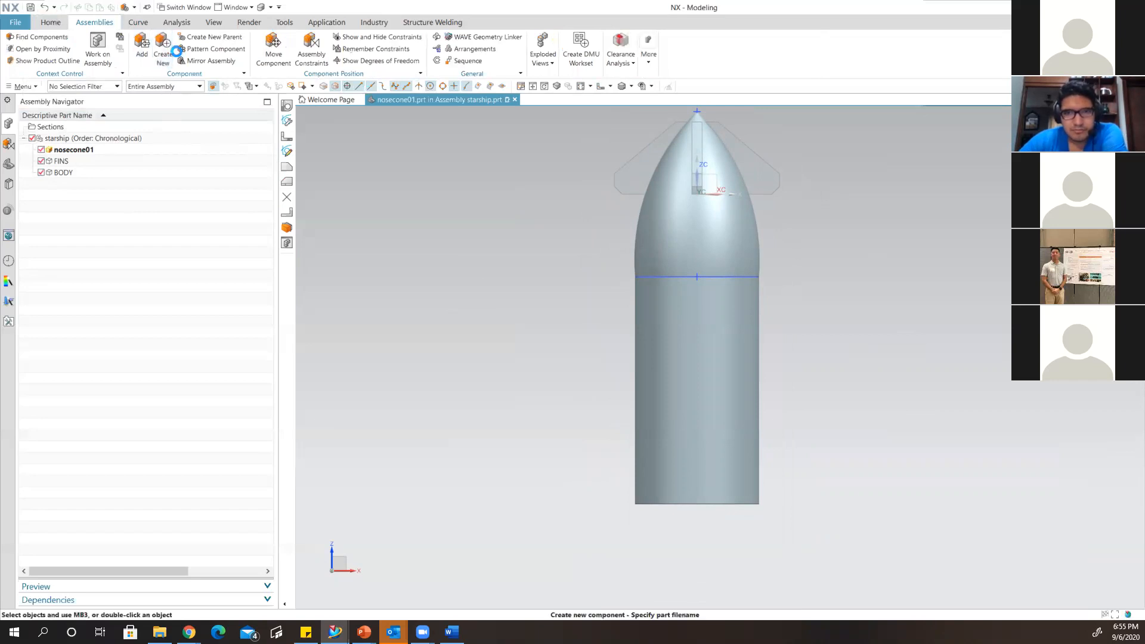
{"action": "left_click", "coordinate": [779, 88]}
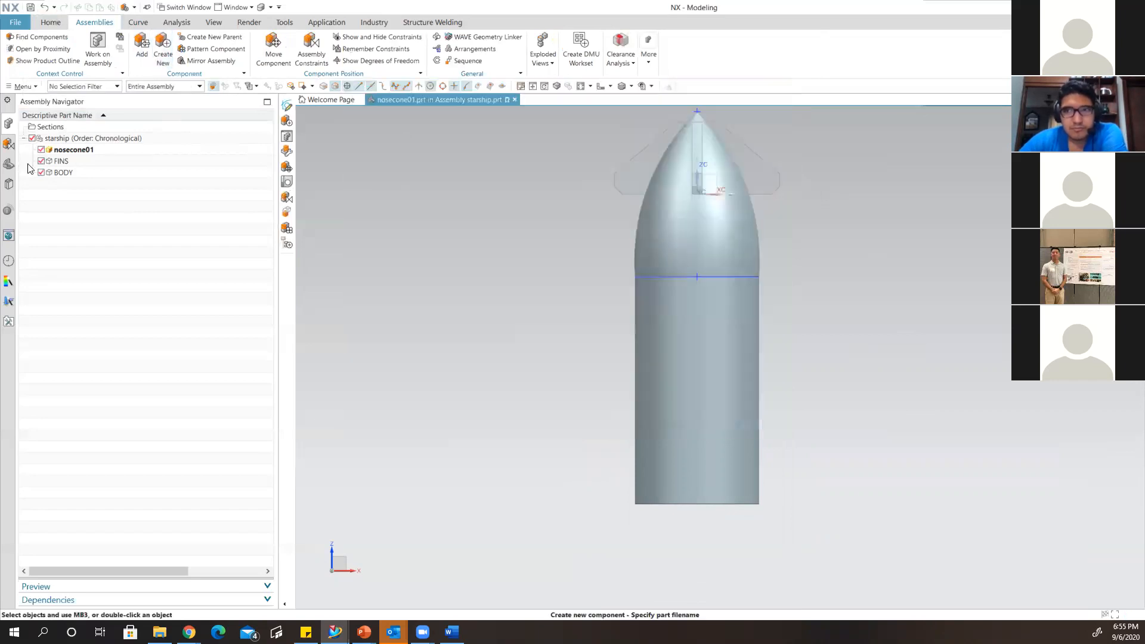
Make the starship assembly the work part and create an empty component named BOTTOM FINS from the Model template in inches.
{"action": "double_click", "coordinate": [70, 141]}
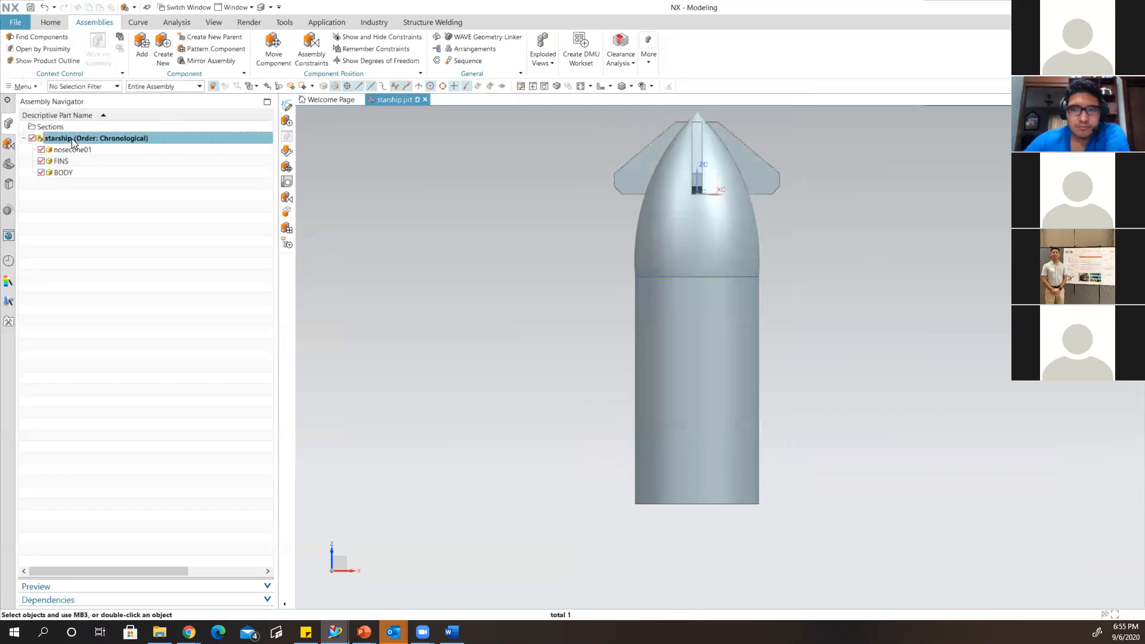
{"action": "scroll", "coordinate": [498, 268], "scroll_direction": "down", "scroll_amount": 2}
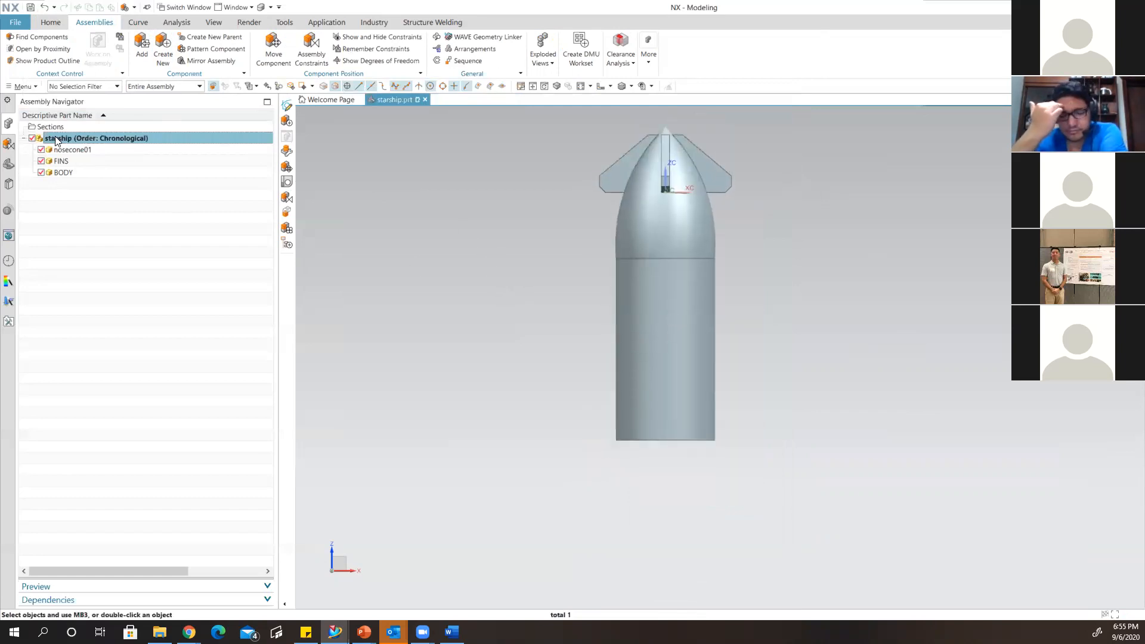
{"action": "left_click", "coordinate": [163, 48]}
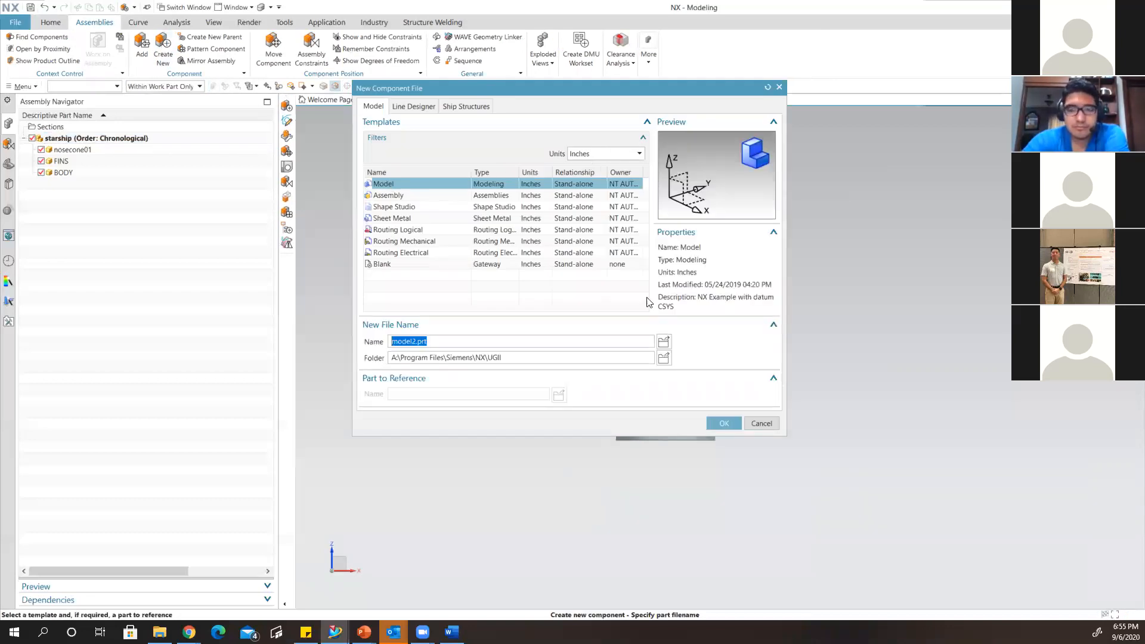
{"action": "double_click", "coordinate": [443, 346]}
{"action": "type", "text": "BOTTOM FINS"}
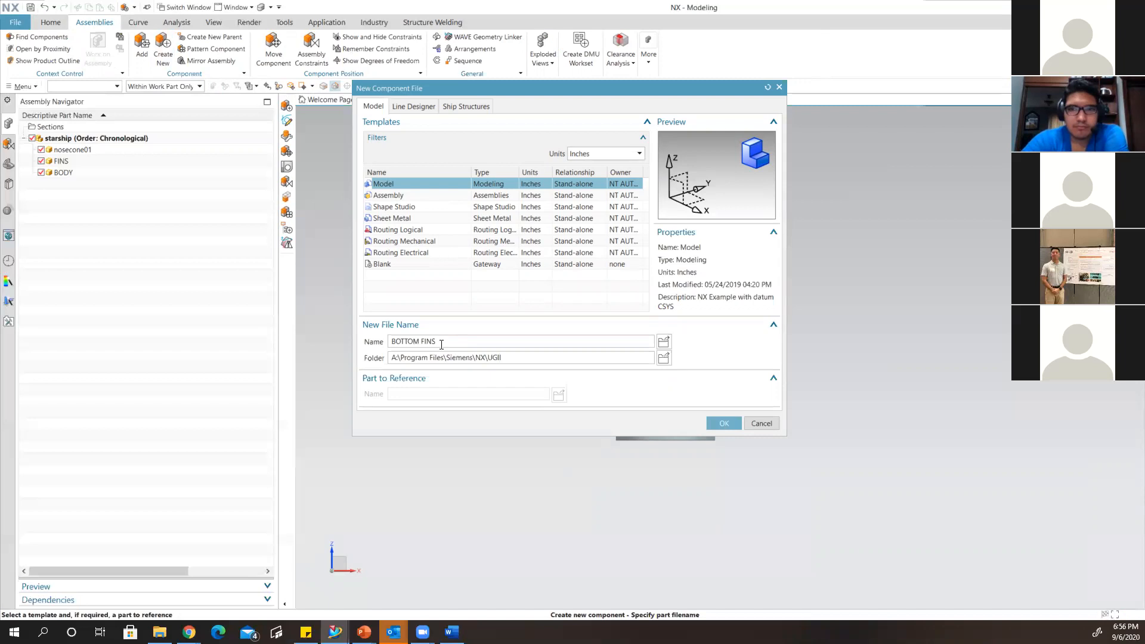
{"action": "left_click", "coordinate": [723, 424]}
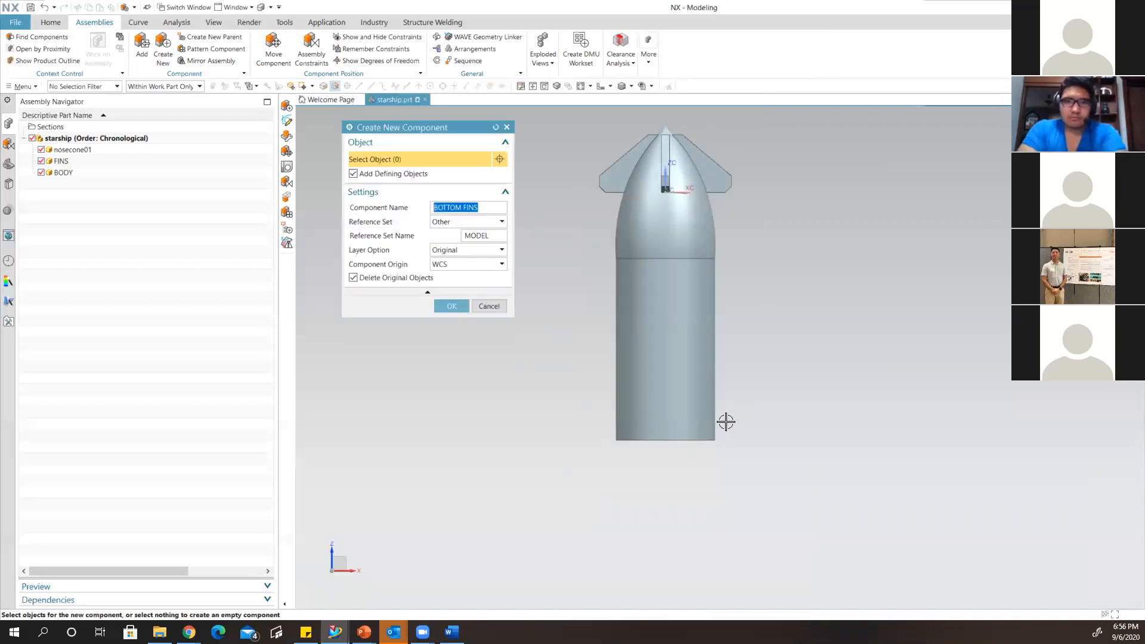
{"action": "left_click", "coordinate": [453, 309]}
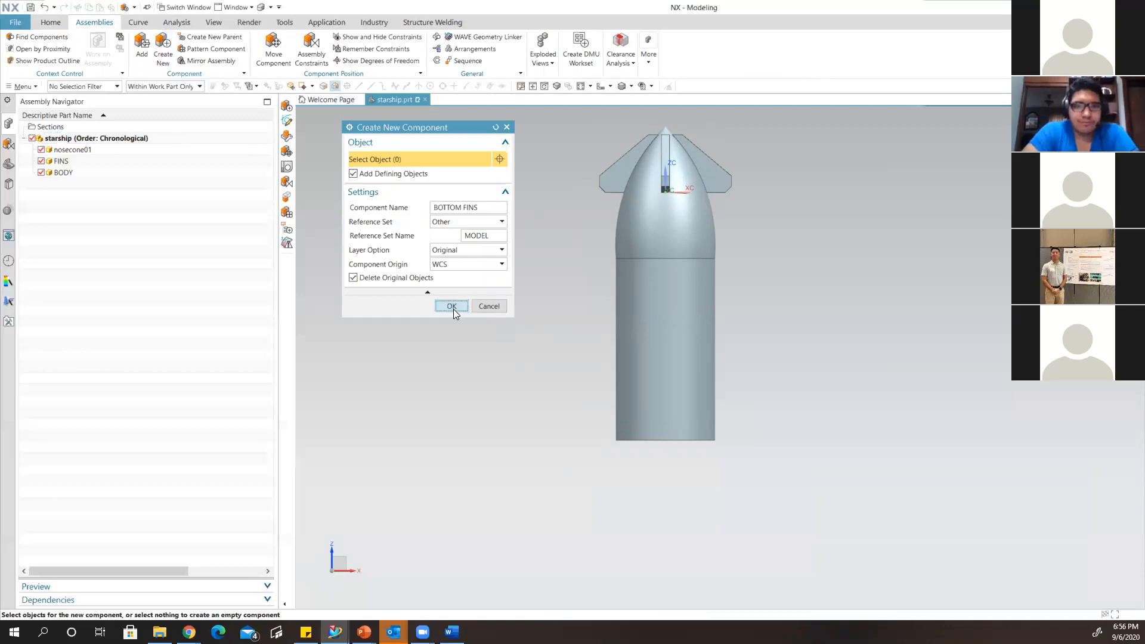
{"action": "middle_click_drag", "start_coordinate": [846, 396], "coordinate": [867, 445], "text": "shift"}
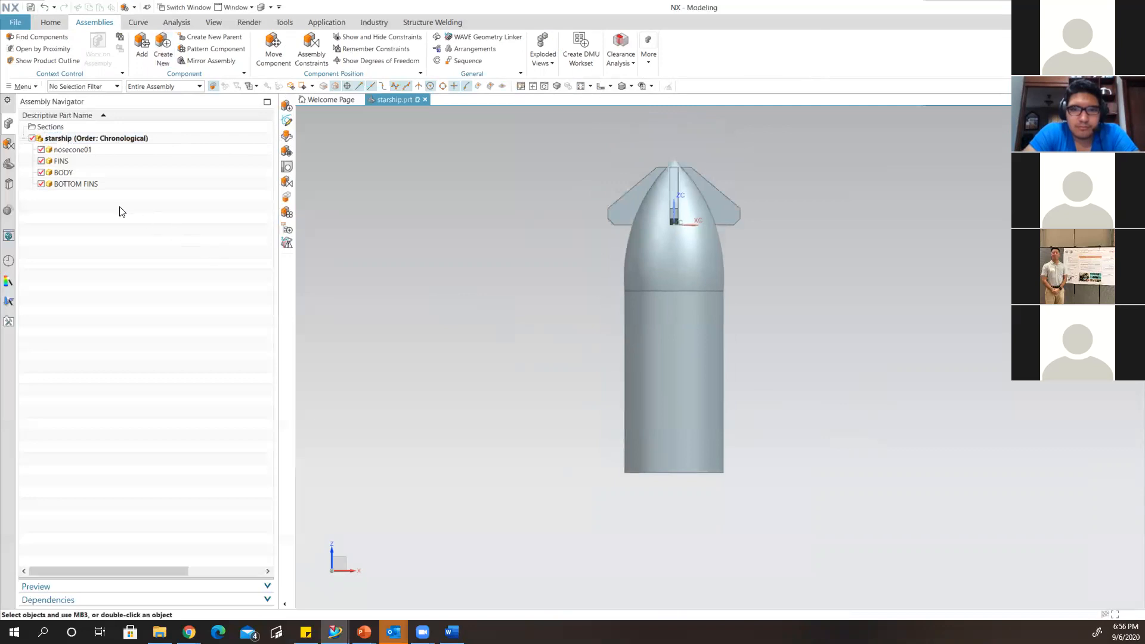
Make the BOTTOM FINS component the work part.
{"action": "double_click", "coordinate": [67, 184]}
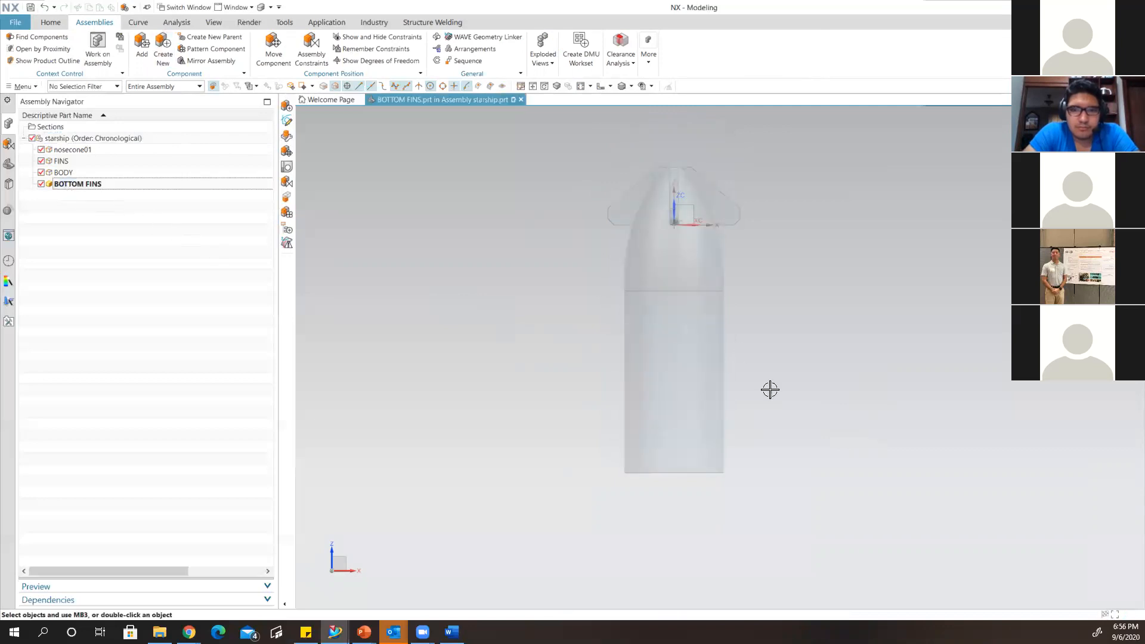
{"action": "middle_click_drag", "start_coordinate": [850, 416], "coordinate": [882, 438], "text": "shift"}
{"action": "scroll", "coordinate": [832, 466], "scroll_direction": "up", "scroll_amount": 1}
{"action": "middle_click_drag", "start_coordinate": [817, 460], "coordinate": [873, 453], "text": "shift"}
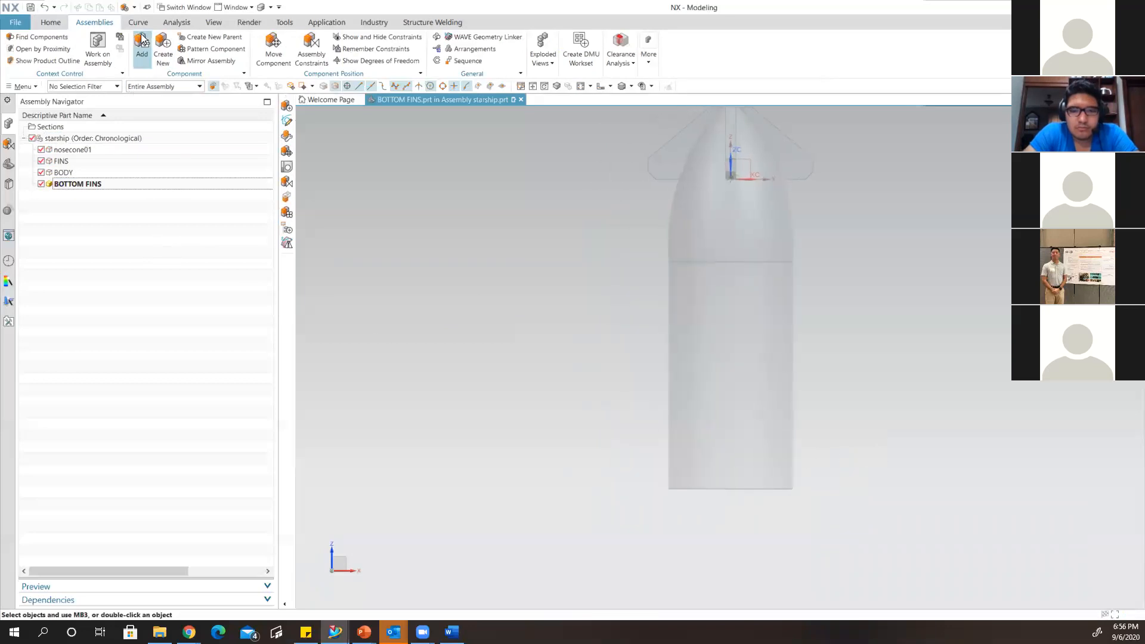
Create a sketch on the XZ plane of the datum coordinate system in the BOTTOM FINS component.
{"action": "left_click", "coordinate": [47, 21]}
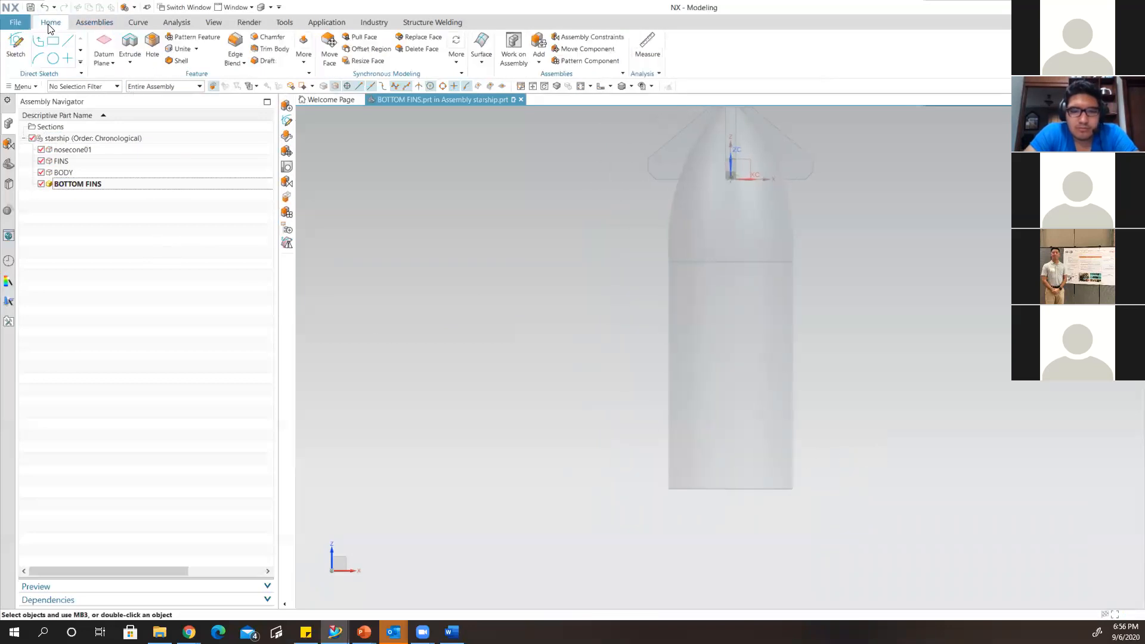
{"action": "left_click", "coordinate": [16, 45]}
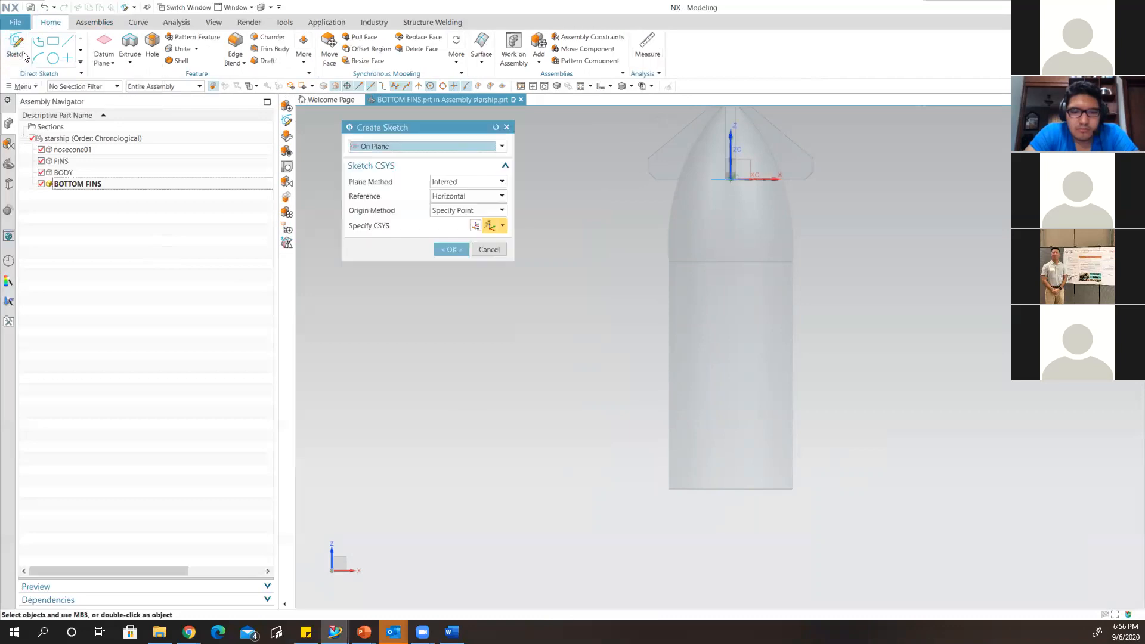
{"action": "scroll", "coordinate": [756, 181], "scroll_direction": "up", "scroll_amount": 2}
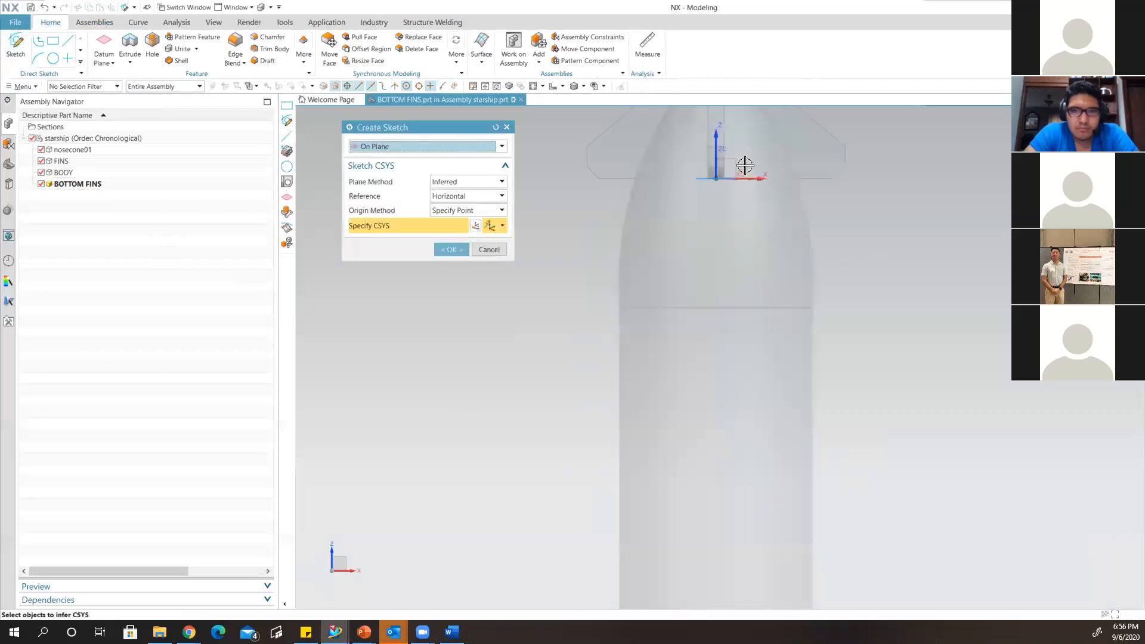
{"action": "scroll", "coordinate": [729, 158], "scroll_direction": "up", "scroll_amount": 2}
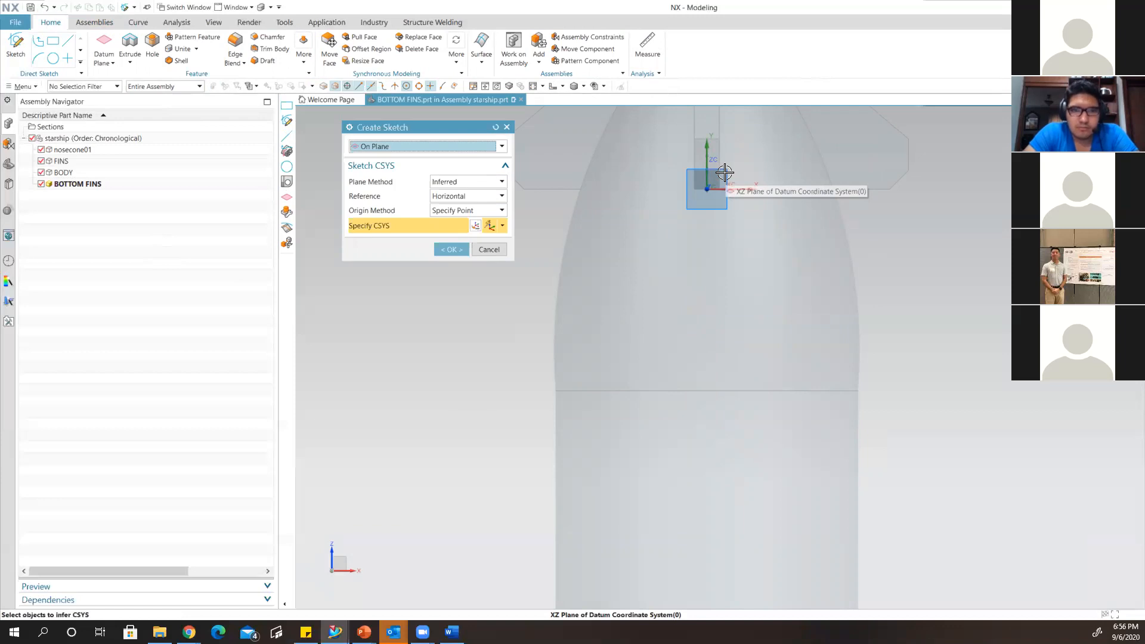
{"action": "left_click", "coordinate": [723, 173]}
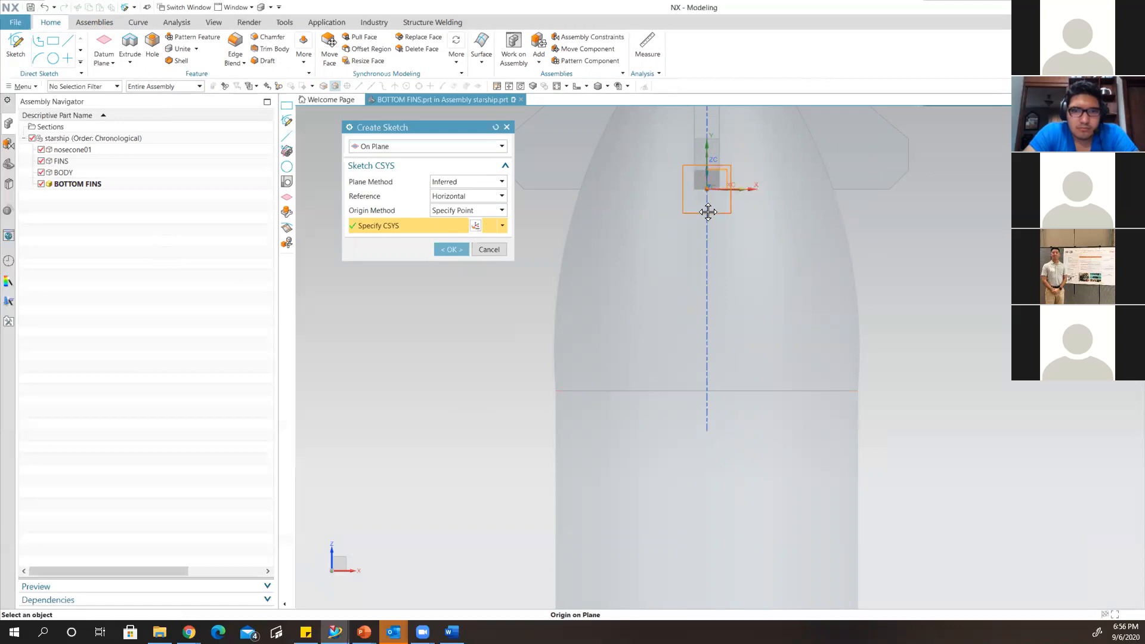
{"action": "scroll", "coordinate": [775, 337], "scroll_direction": "up", "scroll_amount": 3}
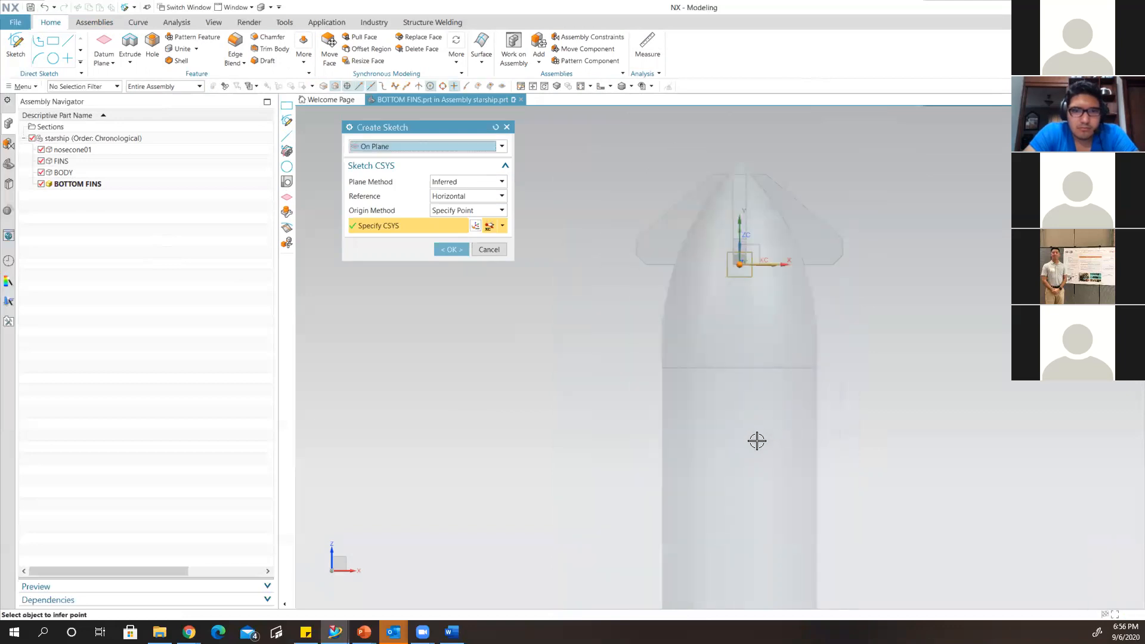
{"action": "middle_click_drag", "start_coordinate": [838, 457], "coordinate": [866, 389], "text": "shift"}
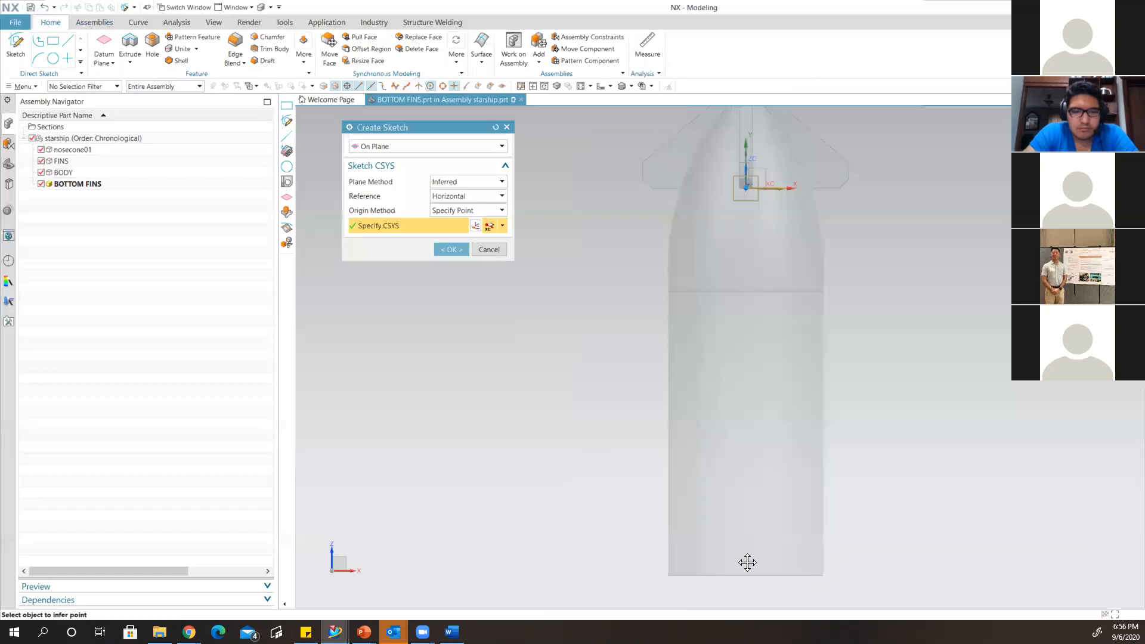
{"action": "left_click", "coordinate": [450, 249]}
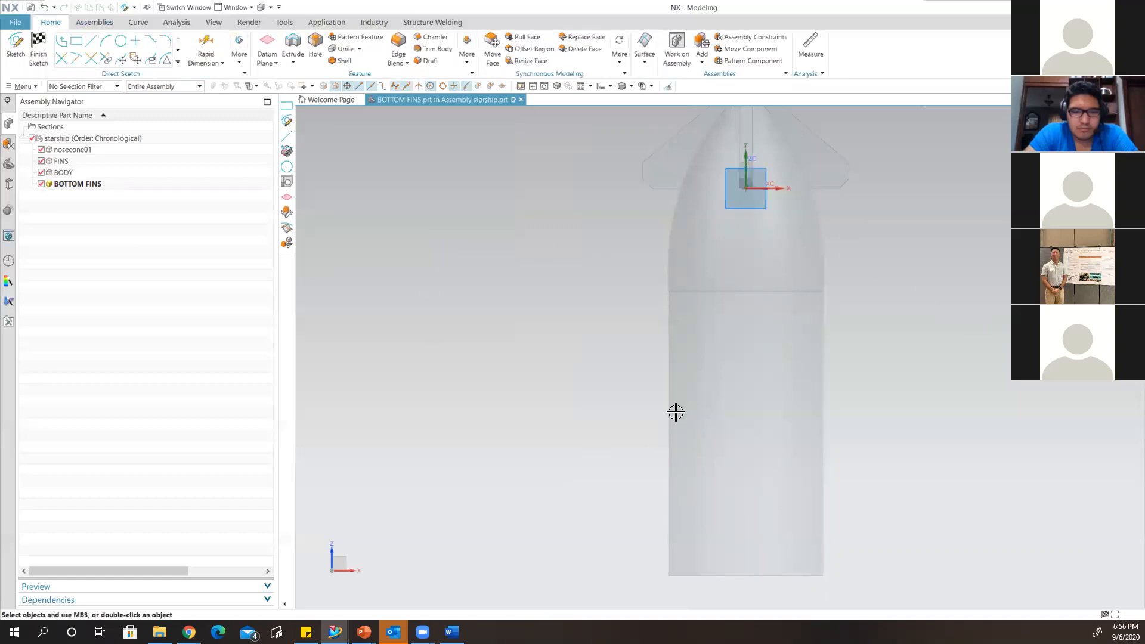
Draw a rectangle 2.7 in wide and 3 in high from the midpoint of the body's bottom edge, extending outward past the body's side.
{"action": "middle_click_drag", "start_coordinate": [554, 346], "coordinate": [508, 290], "text": "shift"}
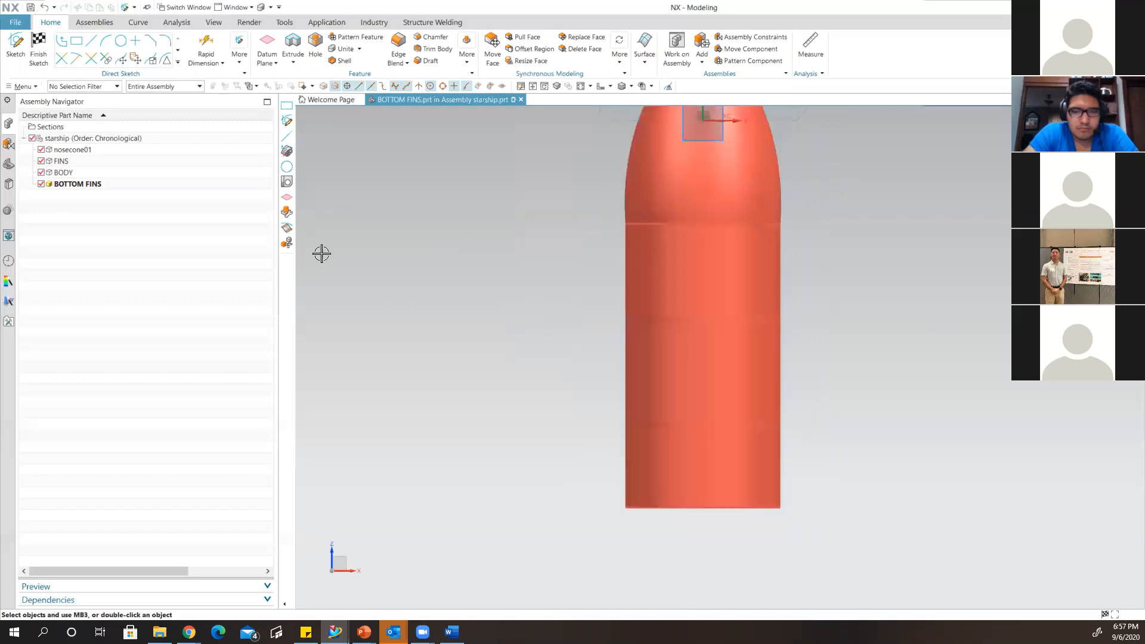
{"action": "left_click", "coordinate": [77, 41]}
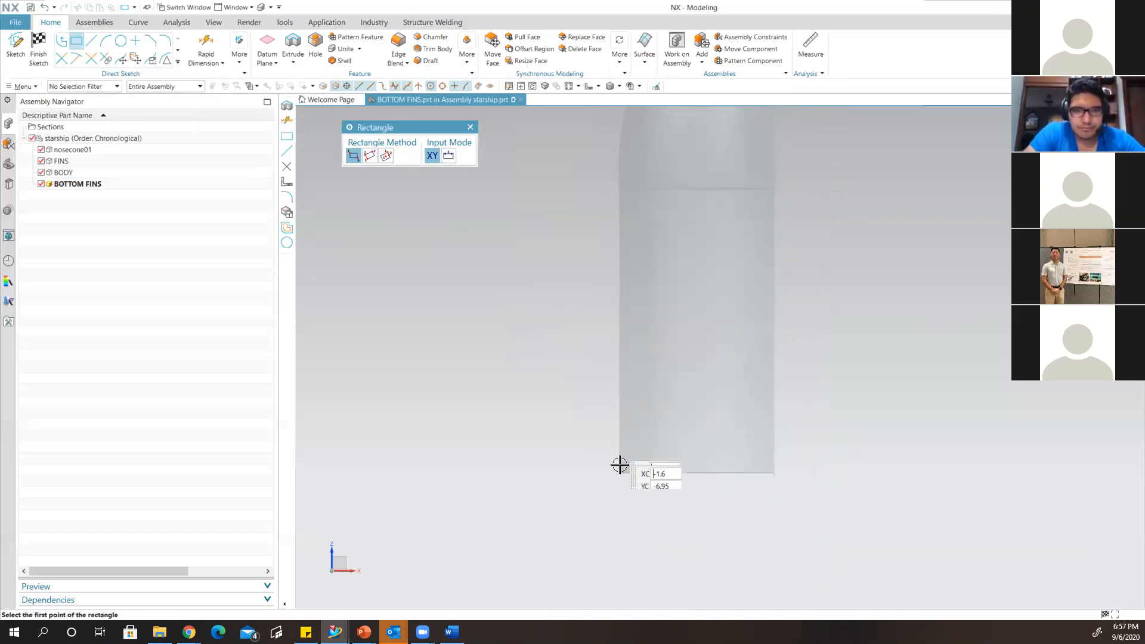
{"action": "scroll", "coordinate": [699, 477], "scroll_direction": "up", "scroll_amount": 2}
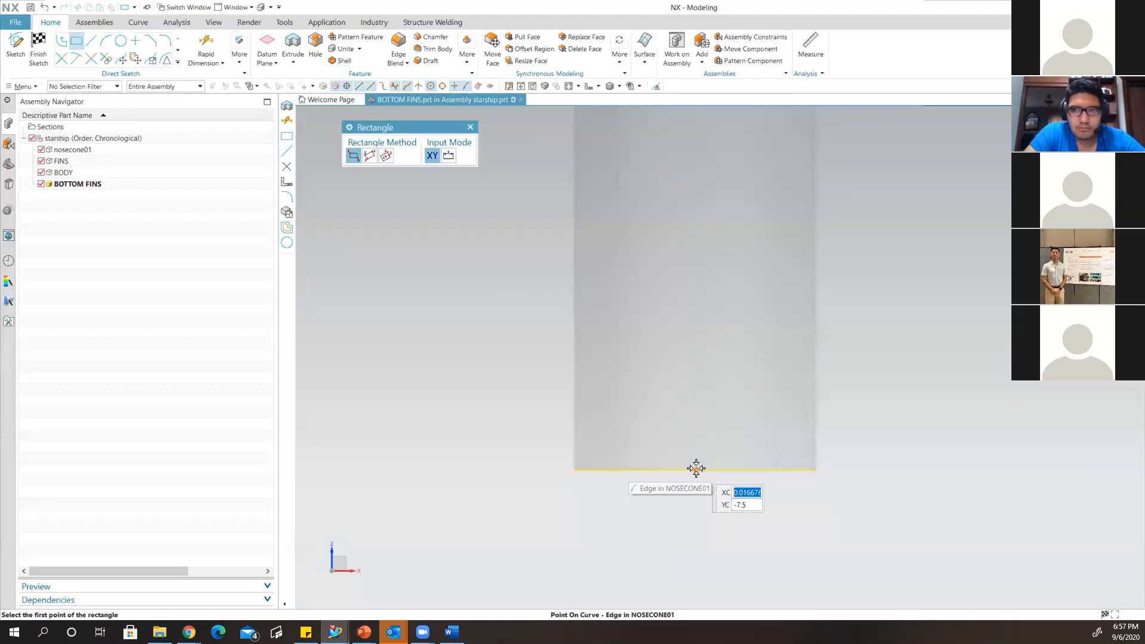
{"action": "scroll", "coordinate": [698, 469], "scroll_direction": "up", "scroll_amount": 5}
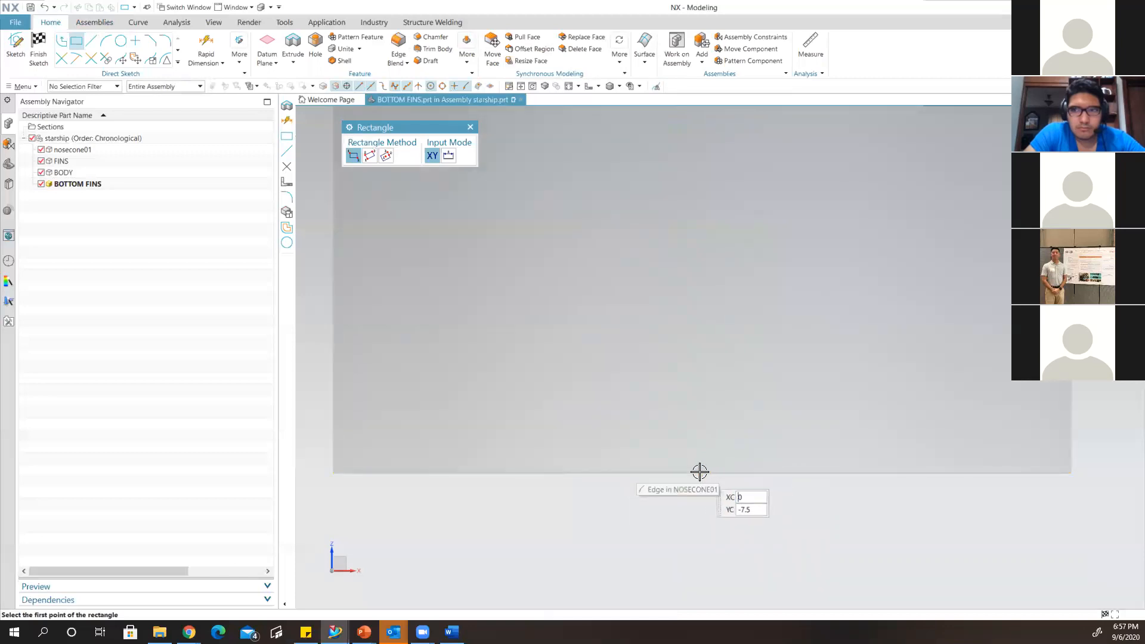
{"action": "left_click", "coordinate": [699, 473]}
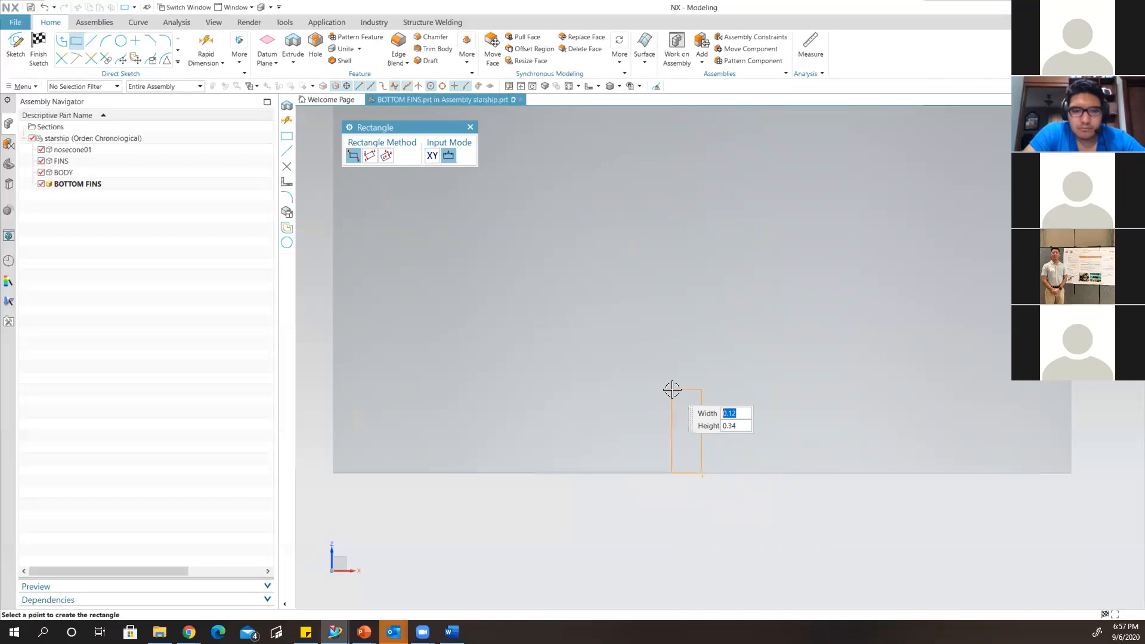
{"action": "scroll", "coordinate": [668, 393], "scroll_direction": "down", "scroll_amount": 2}
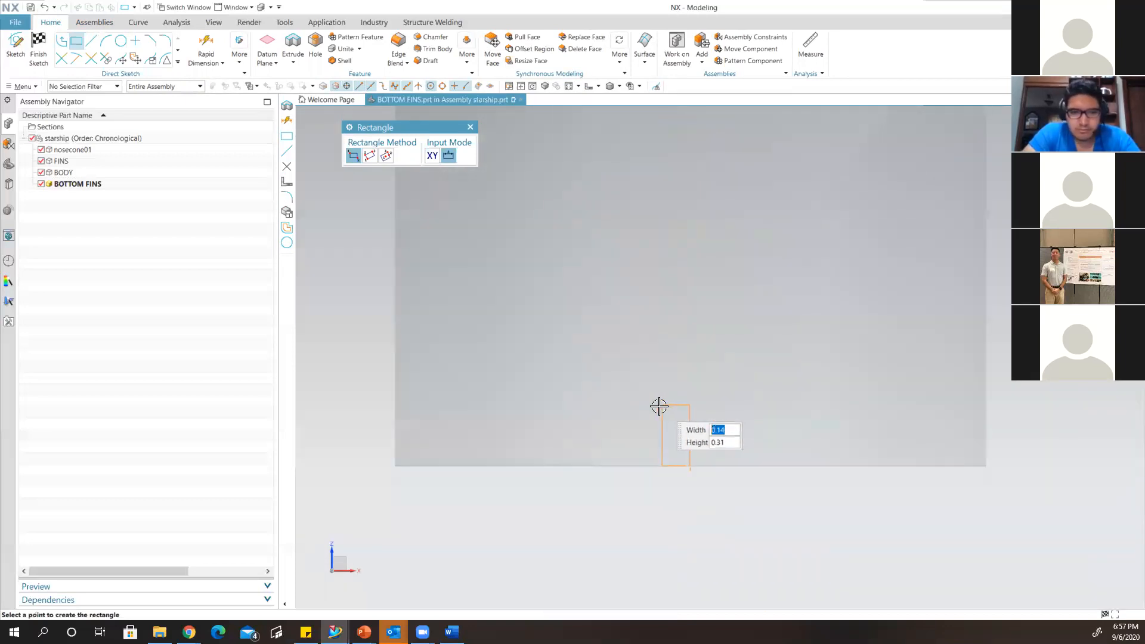
{"action": "scroll", "coordinate": [659, 406], "scroll_direction": "down", "scroll_amount": 5}
{"action": "middle_click_drag", "start_coordinate": [653, 400], "coordinate": [766, 523], "text": "shift"}
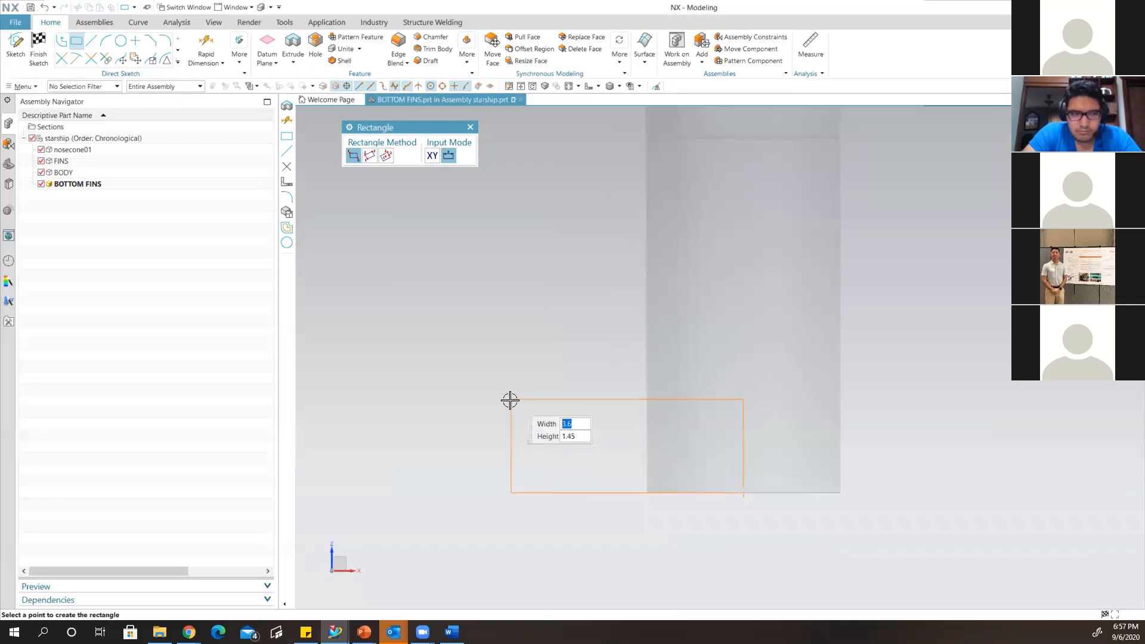
{"action": "scroll", "coordinate": [490, 401], "scroll_direction": "down", "scroll_amount": 2}
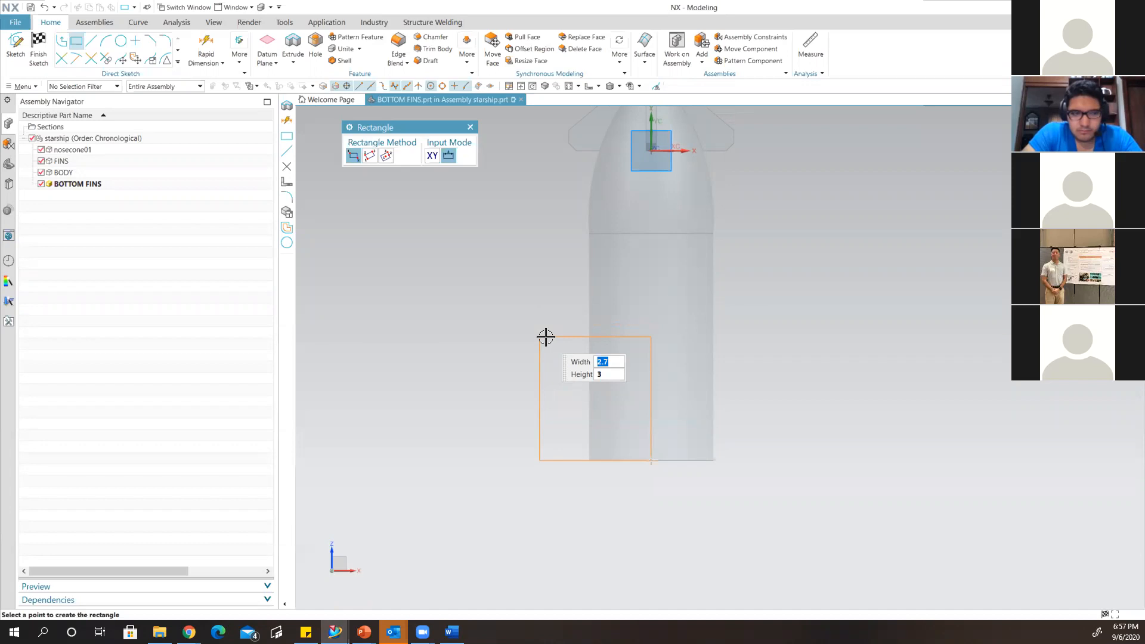
{"action": "left_click", "coordinate": [544, 336]}
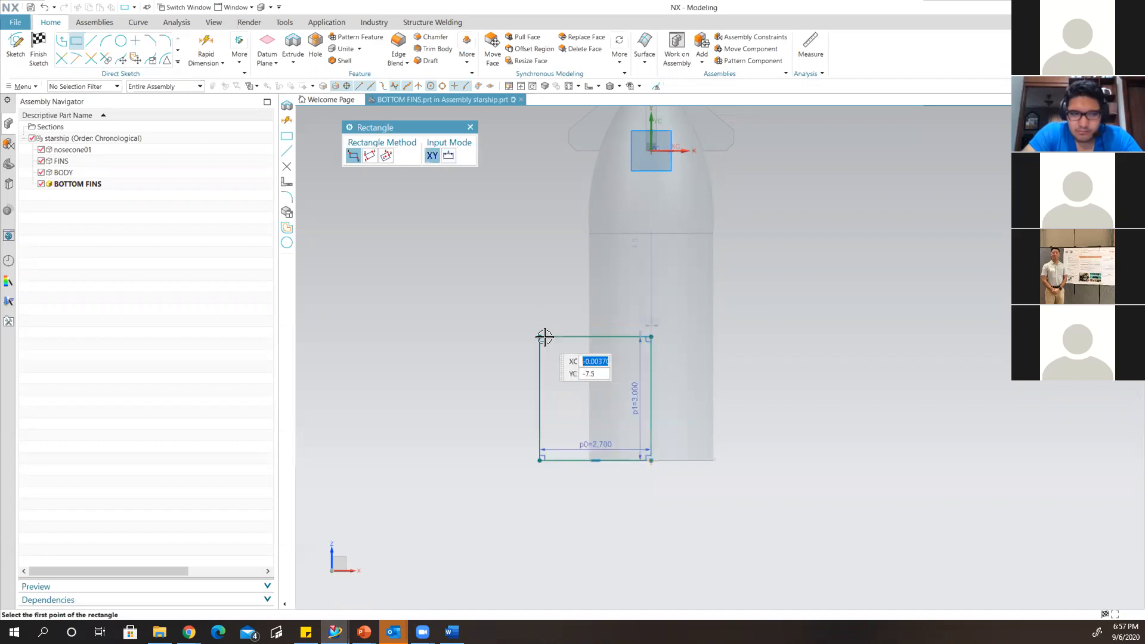
Extrude the rectangle symmetrically about its sketch plane with a distance of 1/8 in.
{"action": "scroll", "coordinate": [589, 397], "scroll_direction": "up", "scroll_amount": 2}
{"action": "scroll", "coordinate": [583, 338], "scroll_direction": "up", "scroll_amount": 2}
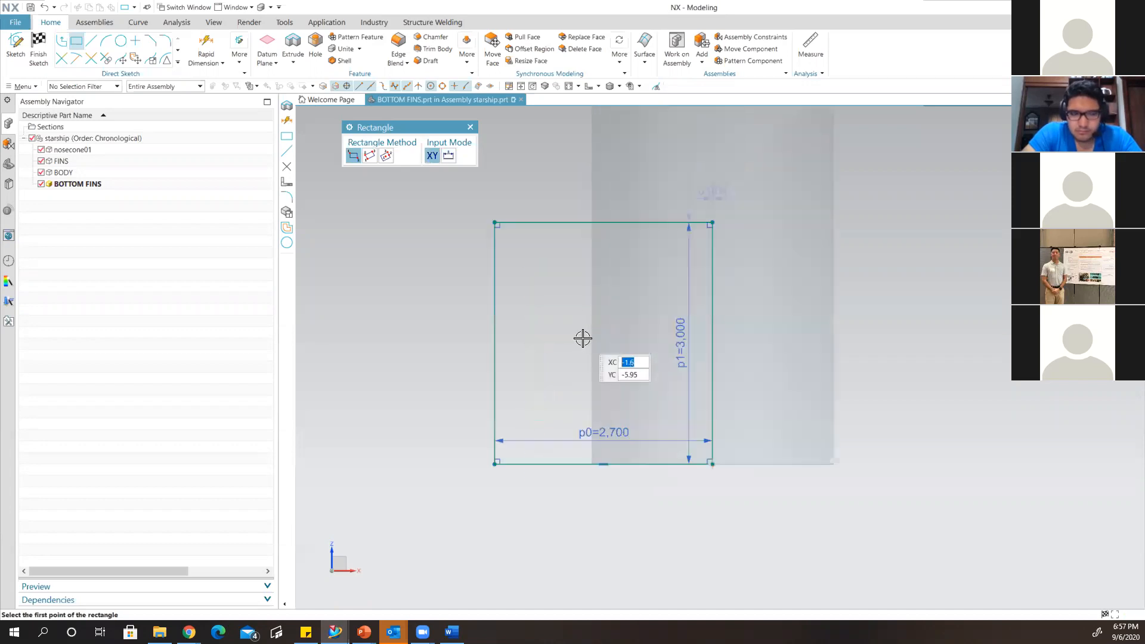
{"action": "scroll", "coordinate": [545, 372], "scroll_direction": "up", "scroll_amount": 1}
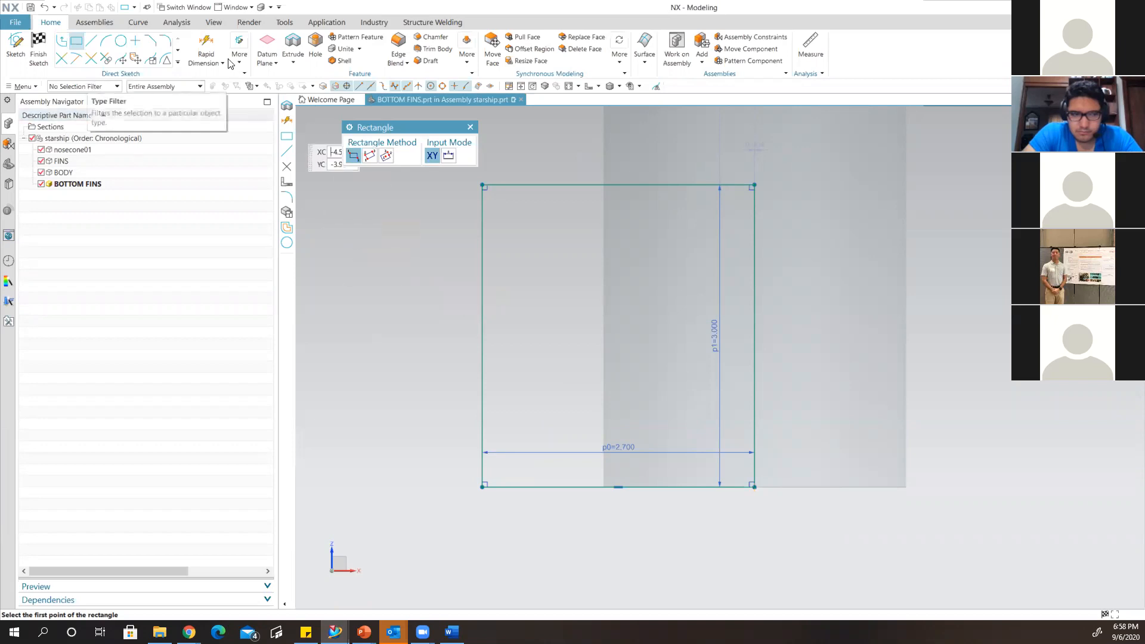
{"action": "left_click", "coordinate": [293, 46]}
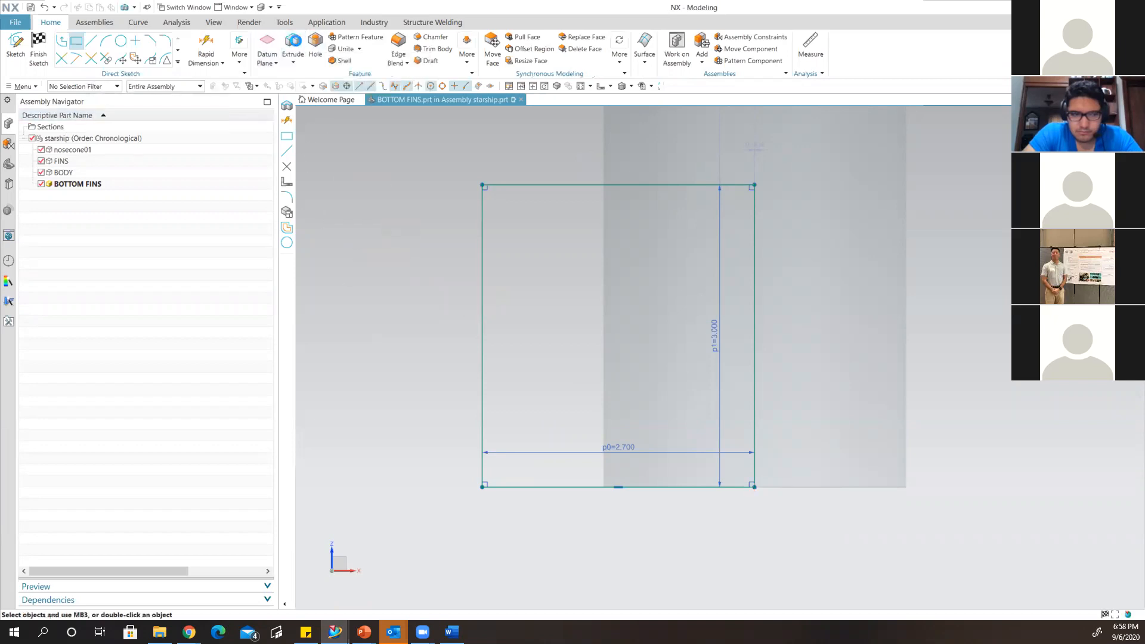
{"action": "middle_click_drag", "start_coordinate": [669, 237], "coordinate": [778, 355]}
{"action": "scroll", "coordinate": [729, 284], "scroll_direction": "down", "scroll_amount": 4}
{"action": "scroll", "coordinate": [680, 304], "scroll_direction": "up", "scroll_amount": 3}
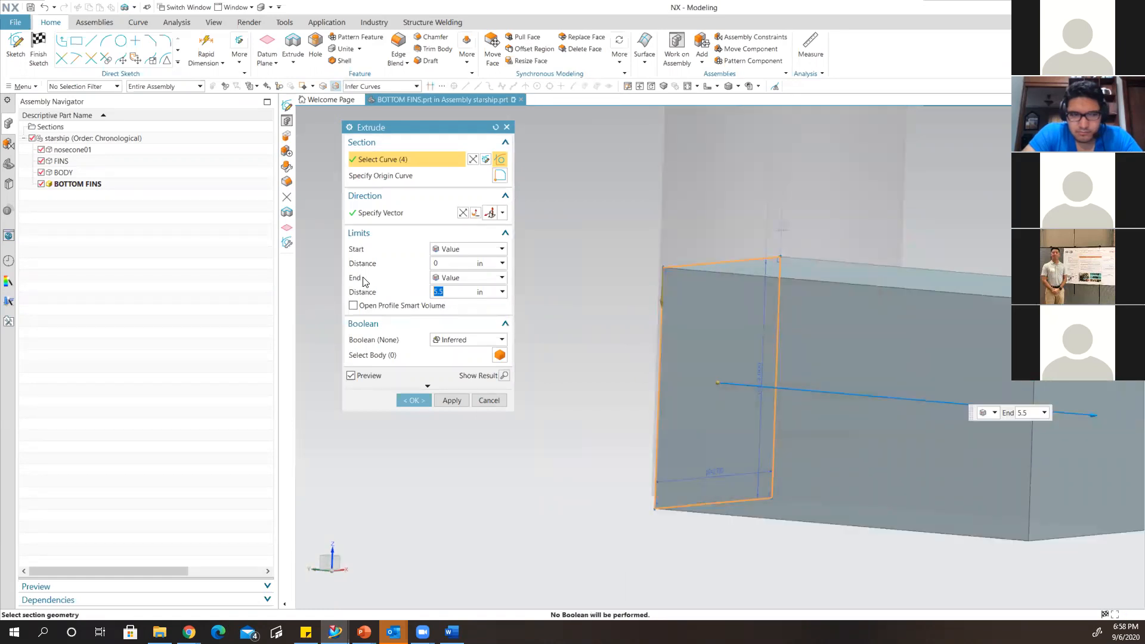
{"action": "left_click", "coordinate": [499, 277]}
{"action": "left_click", "coordinate": [488, 302]}
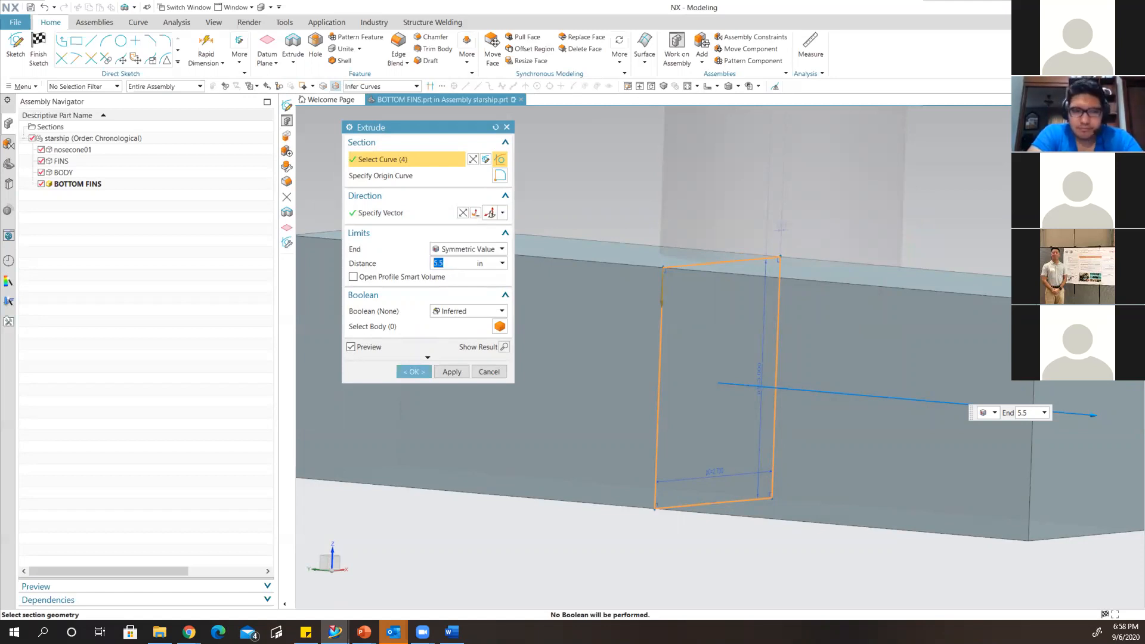
{"action": "type", "text": "/8"}
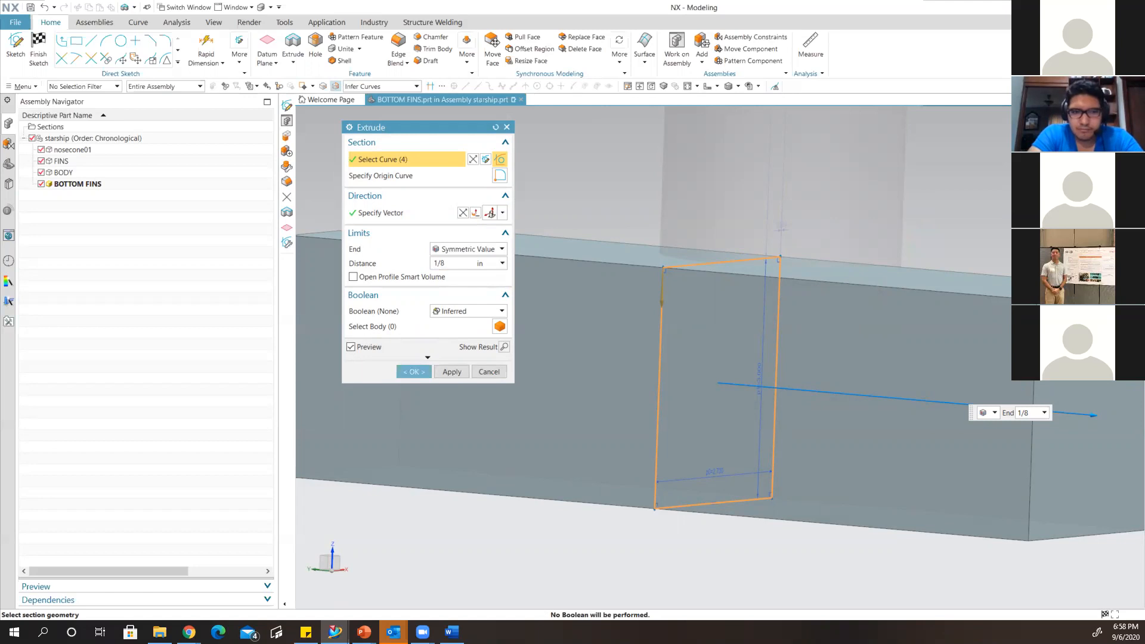
{"action": "key", "text": "Return"}
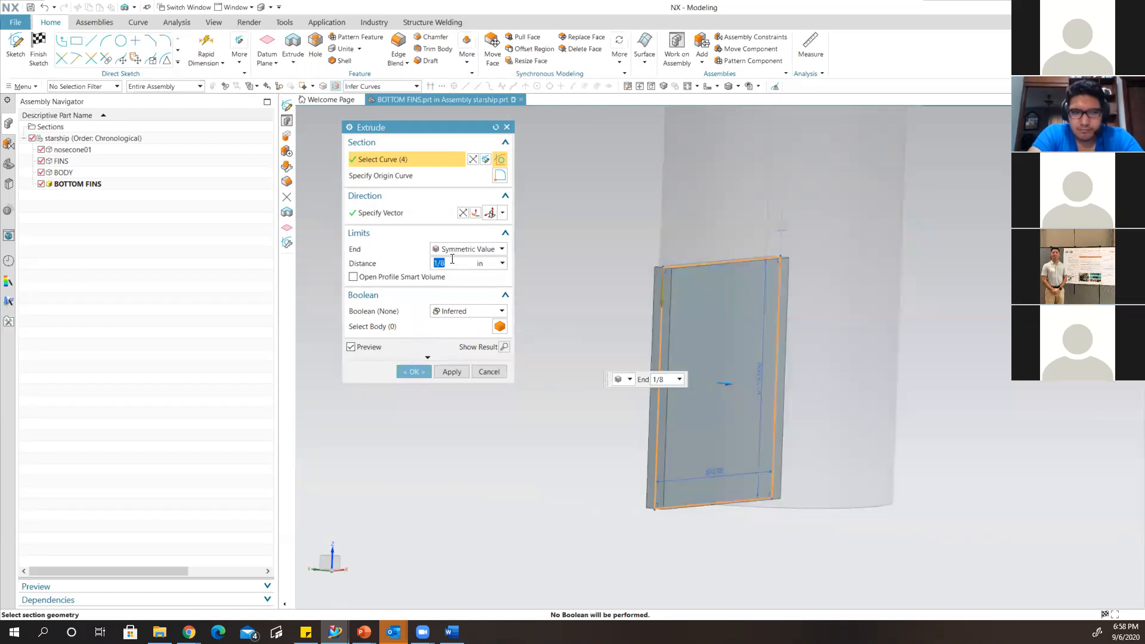
{"action": "mouse_move", "coordinate": [683, 317]}
{"action": "middle_mouse_down"}
{"action": "mouse_move", "coordinate": [689, 331]}
{"action": "mouse_move", "coordinate": [699, 295]}
{"action": "mouse_move", "coordinate": [662, 313]}
{"action": "middle_mouse_up"}
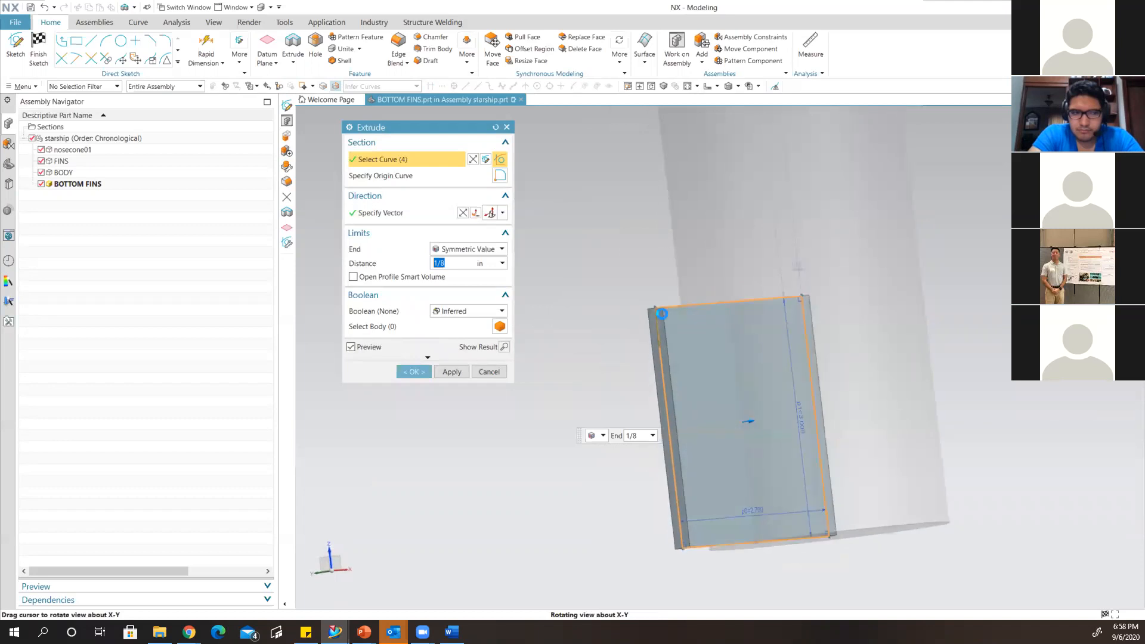
{"action": "left_click", "coordinate": [414, 371]}
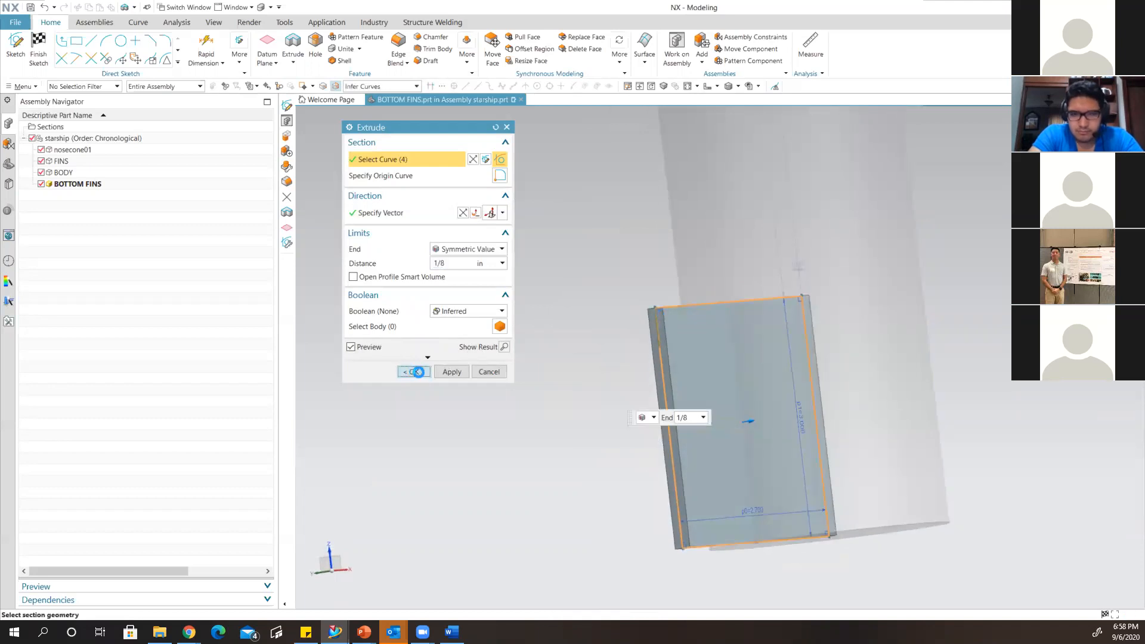
Create a sketch on the front face of the extruded fin block, with its origin at the face's lower outer corner.
{"action": "middle_click_drag", "start_coordinate": [723, 358], "coordinate": [685, 346]}
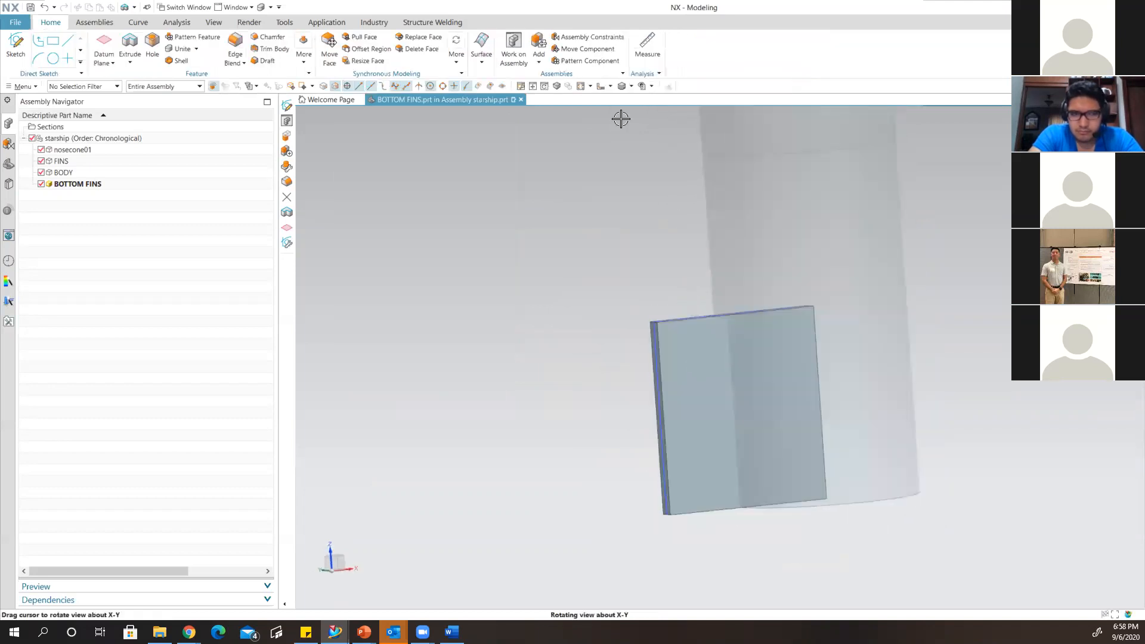
{"action": "left_click", "coordinate": [599, 85]}
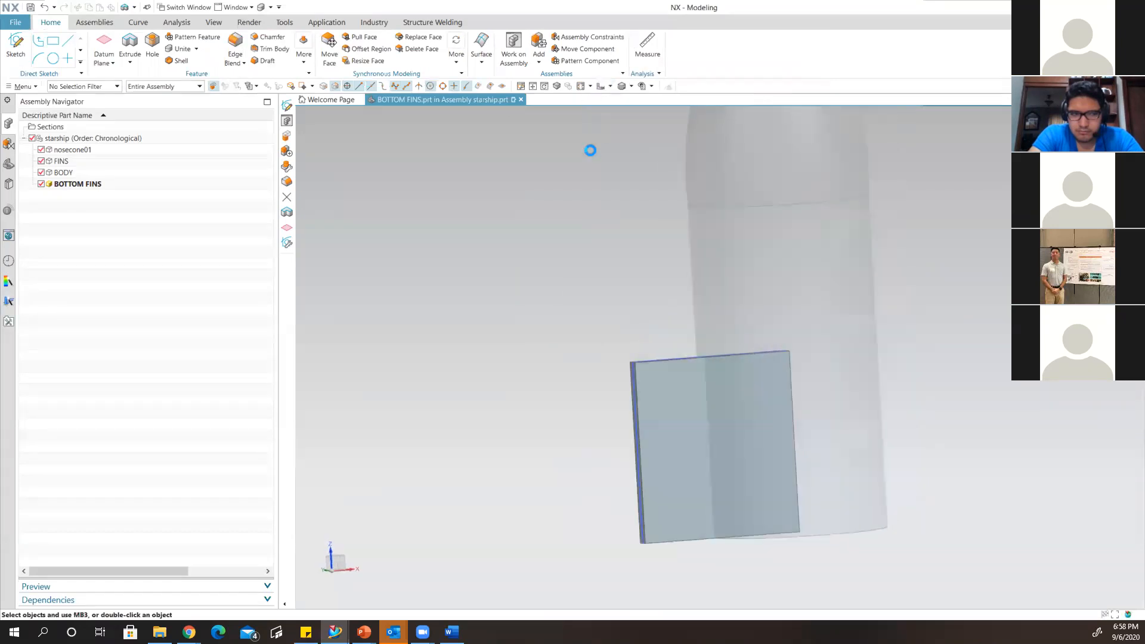
{"action": "scroll", "coordinate": [650, 510], "scroll_direction": "up", "scroll_amount": 2}
{"action": "middle_click_drag", "start_coordinate": [659, 509], "coordinate": [706, 357], "text": "shift"}
{"action": "scroll", "coordinate": [685, 399], "scroll_direction": "up", "scroll_amount": 2}
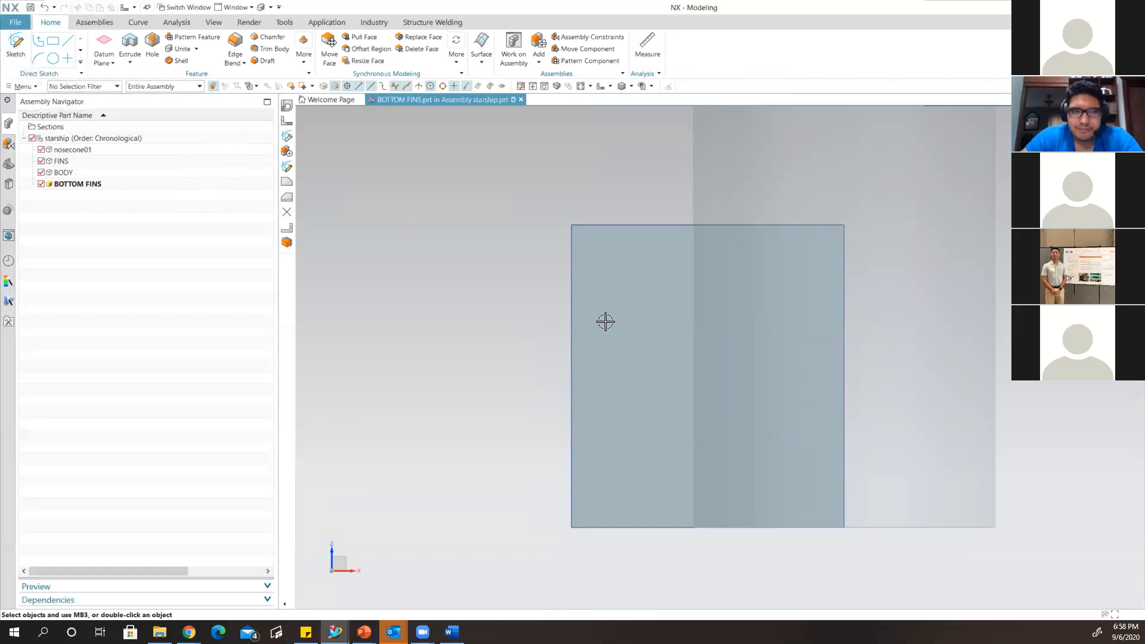
{"action": "left_click", "coordinate": [15, 45]}
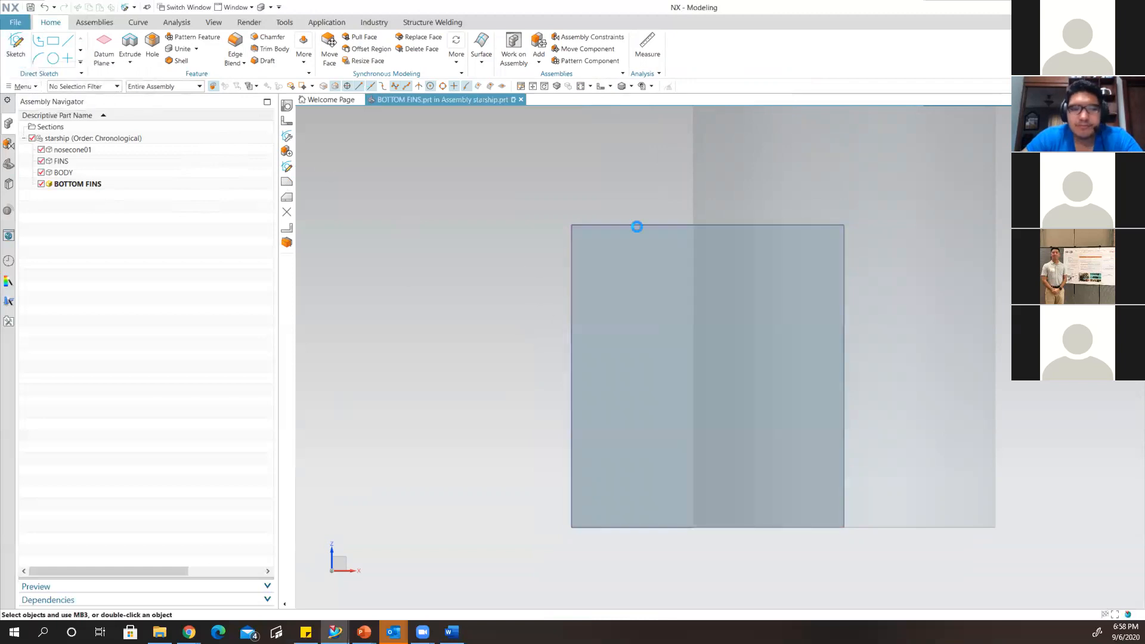
{"action": "left_click", "coordinate": [591, 340]}
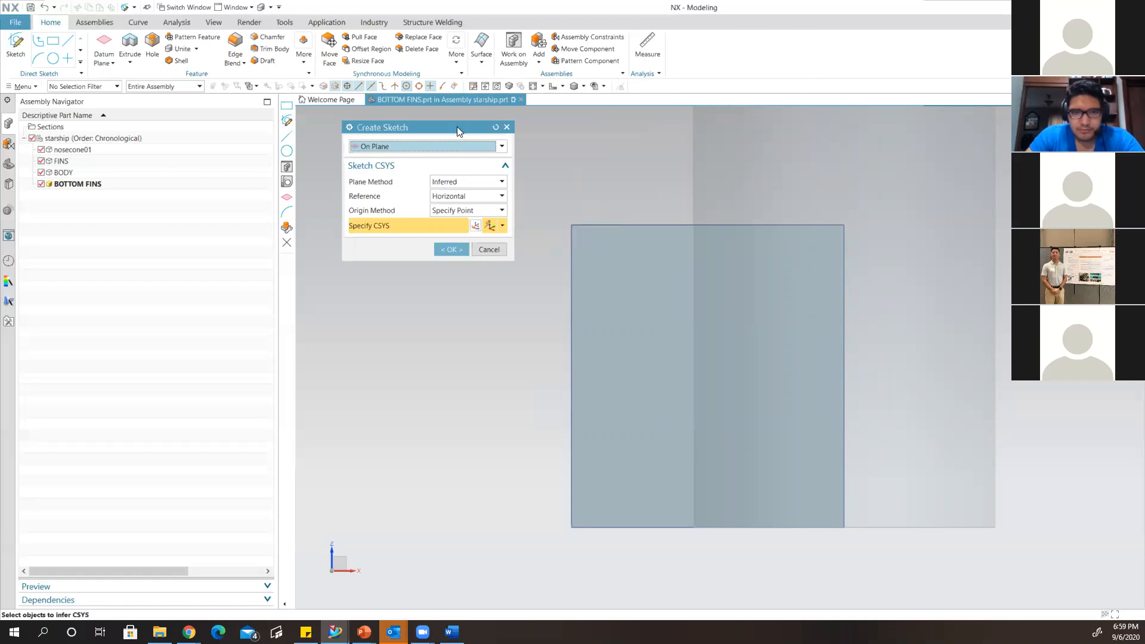
{"action": "left_click_drag", "start_coordinate": [457, 126], "coordinate": [462, 194]}
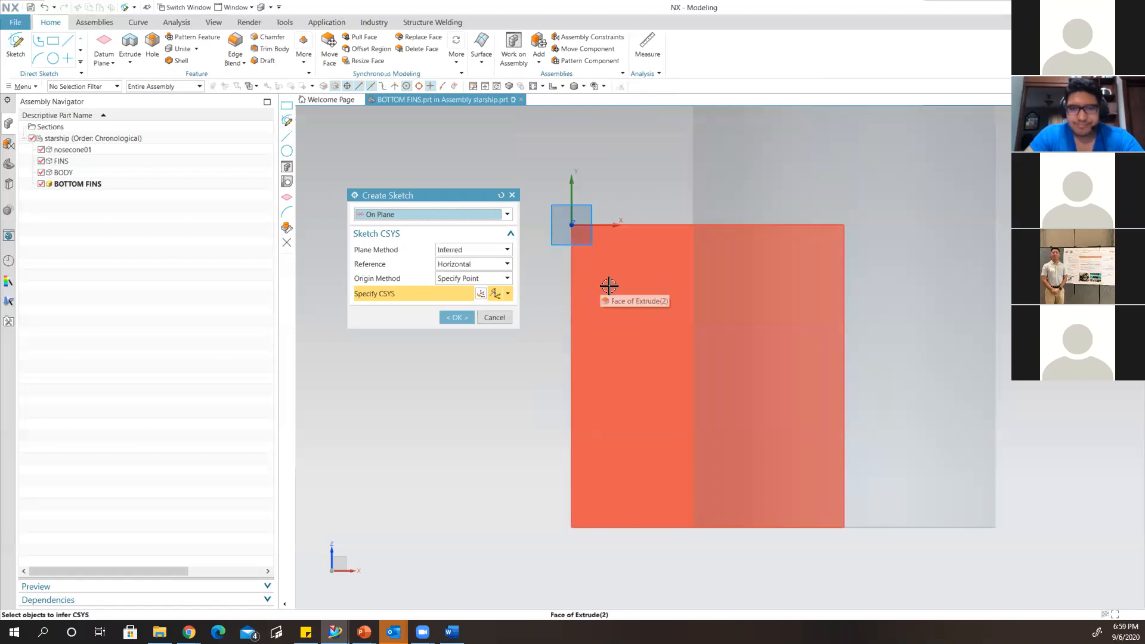
{"action": "left_click", "coordinate": [607, 285]}
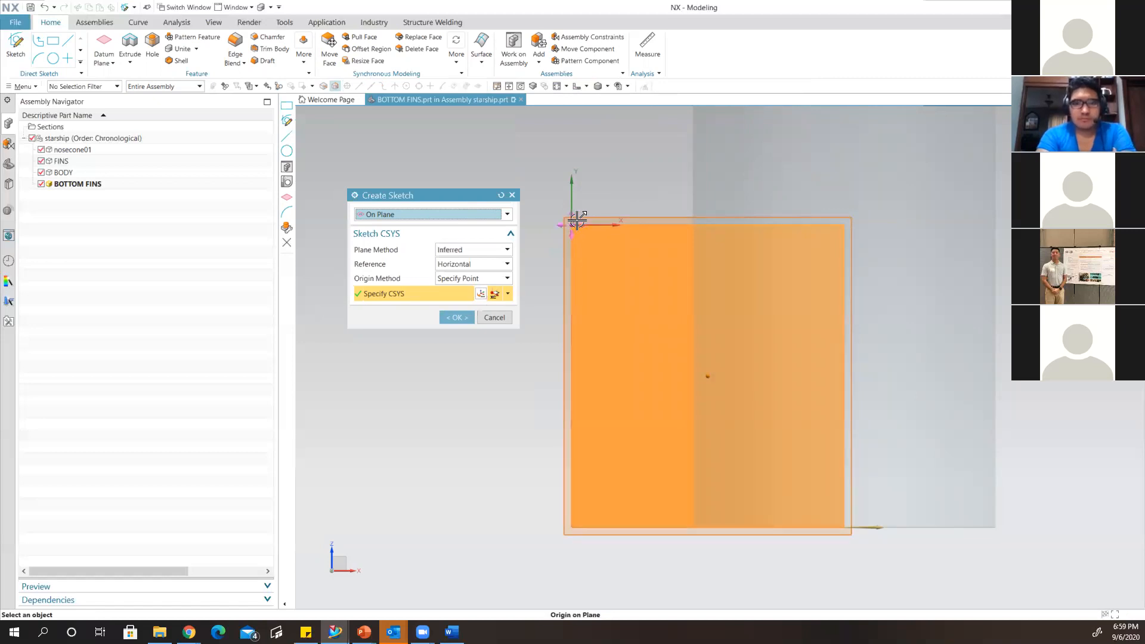
{"action": "left_click_drag", "start_coordinate": [573, 225], "coordinate": [571, 527]}
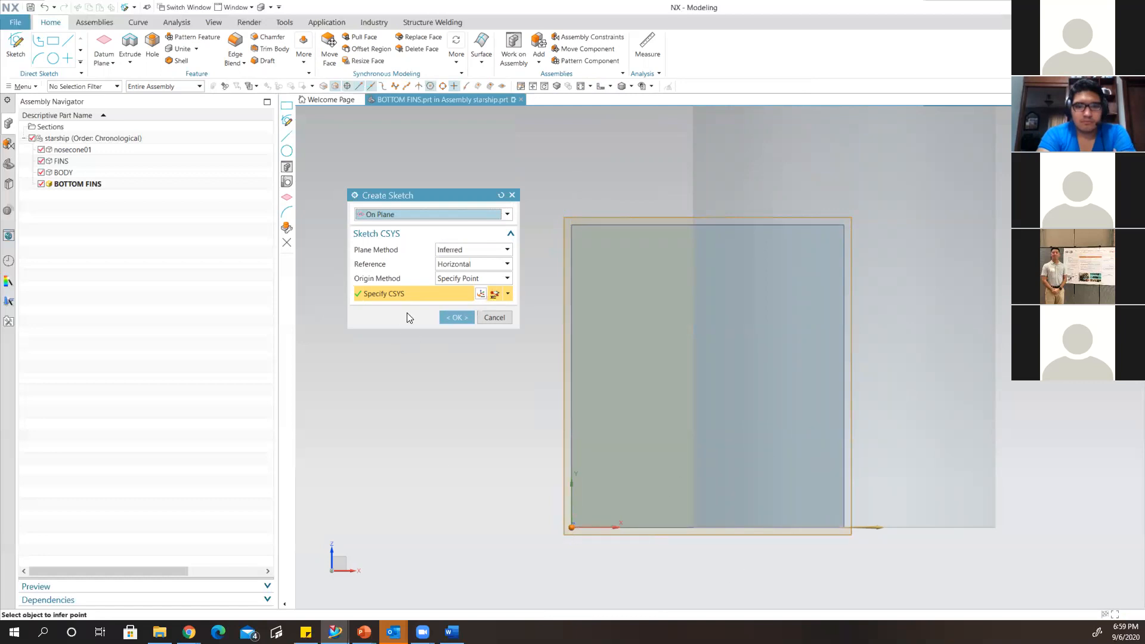
{"action": "left_click", "coordinate": [456, 317]}
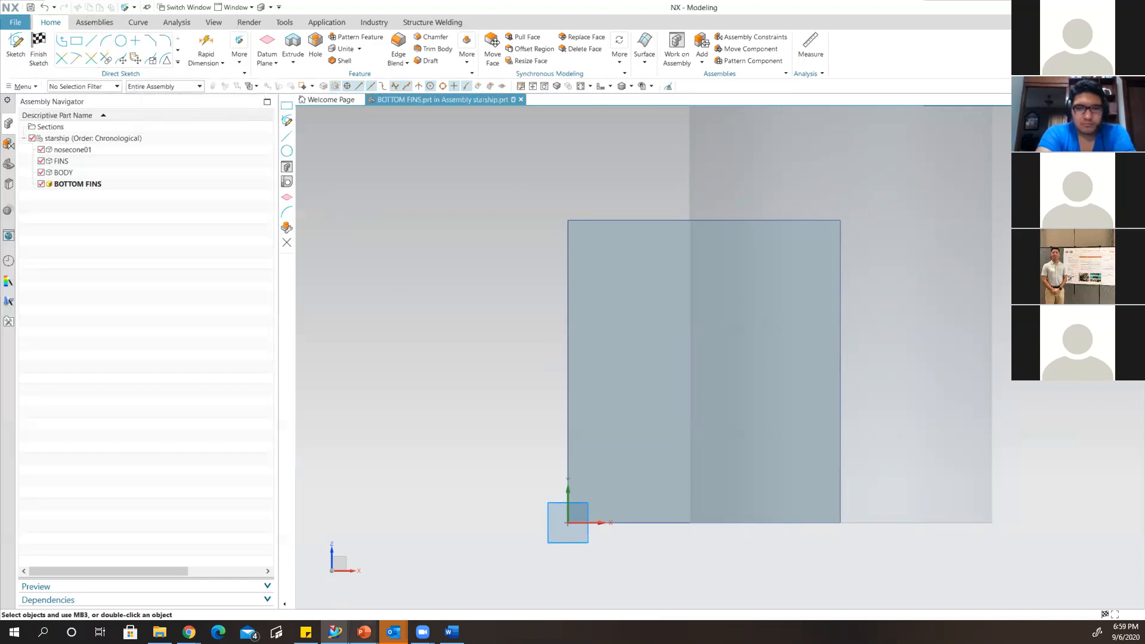
Check the Starship reference slide in PowerPoint, and draw a line in NX from about 0.91 in along the fin's top edge to about 1.84 in down its outer edge.
{"action": "mouse_move", "coordinate": [364, 631]}
{"action": "left_click", "coordinate": [574, 593]}
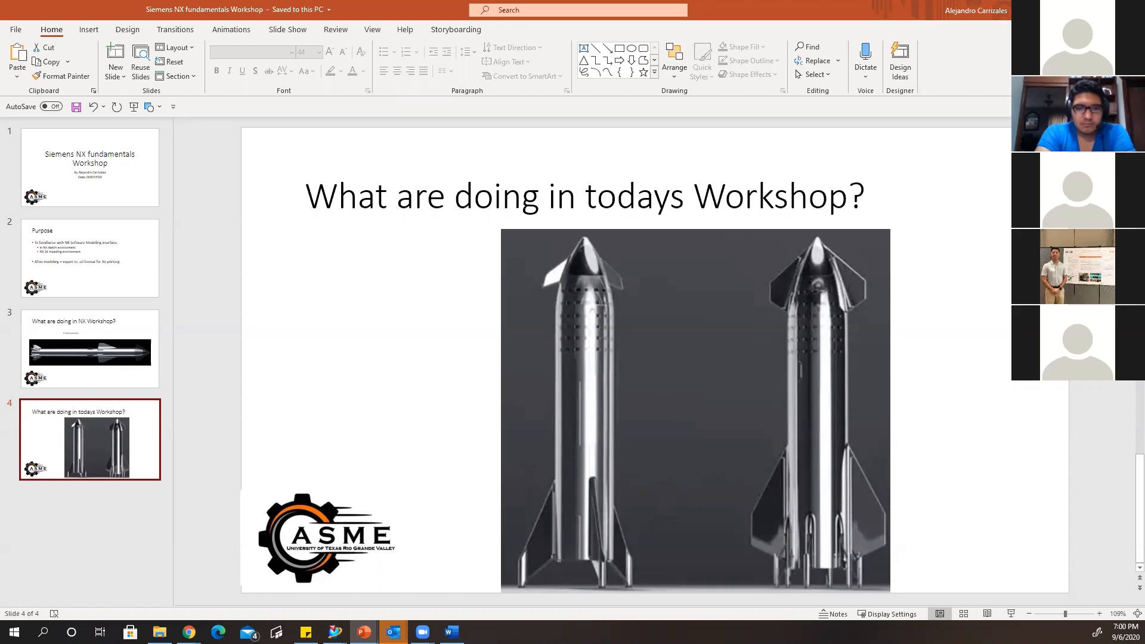
{"action": "key", "text": "alt+Tab"}
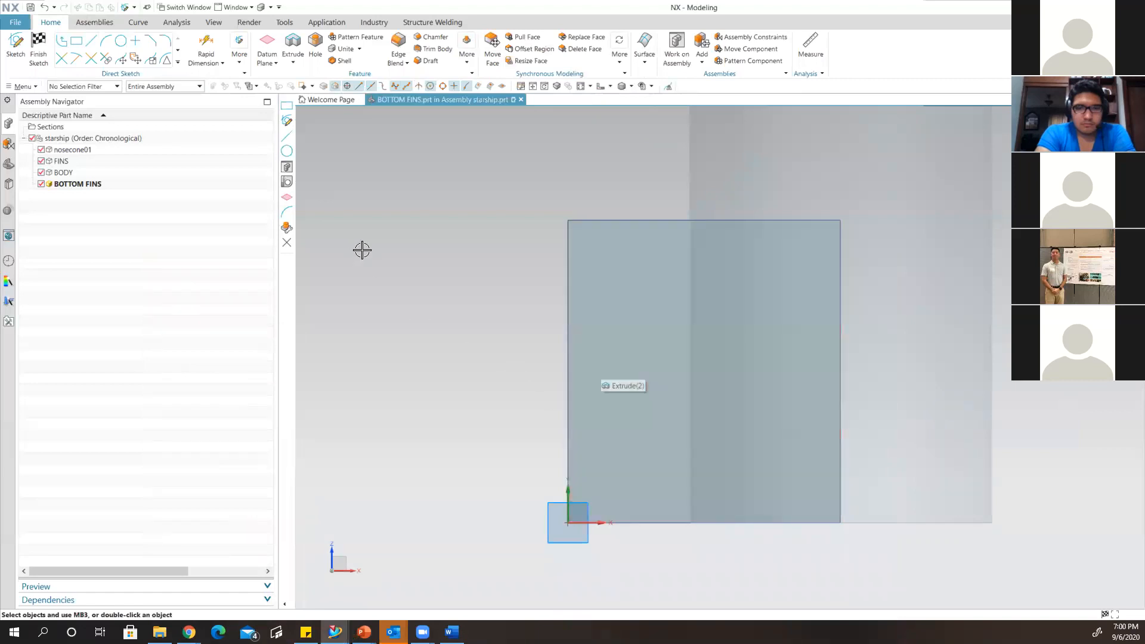
{"action": "left_click", "coordinate": [93, 41]}
{"action": "scroll", "coordinate": [718, 255], "scroll_direction": "up", "scroll_amount": 3}
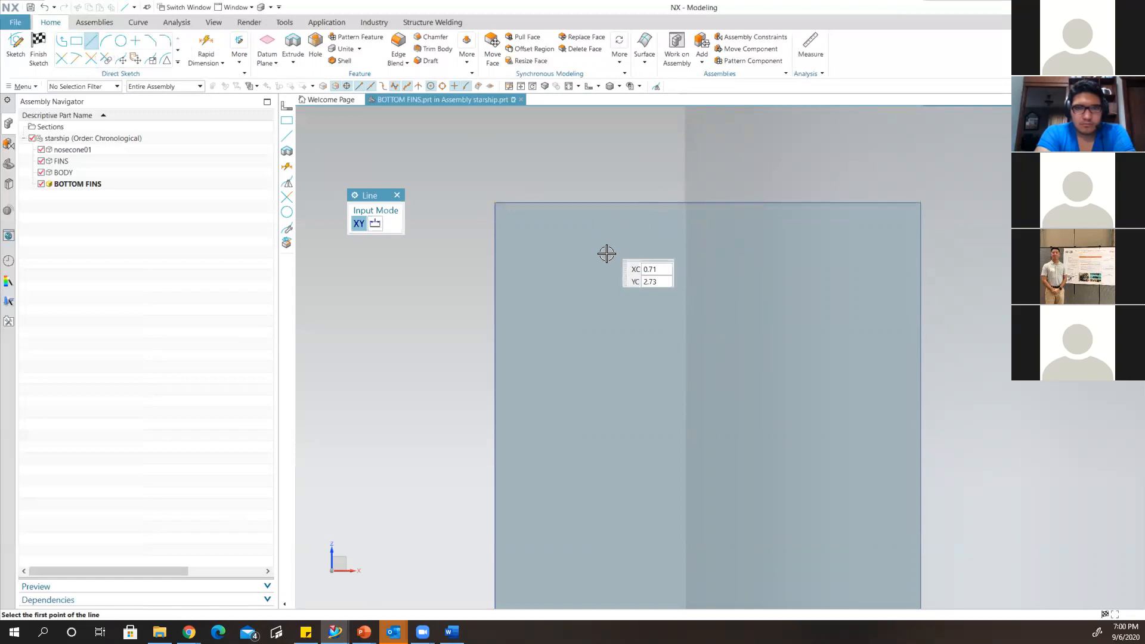
{"action": "left_click", "coordinate": [637, 204]}
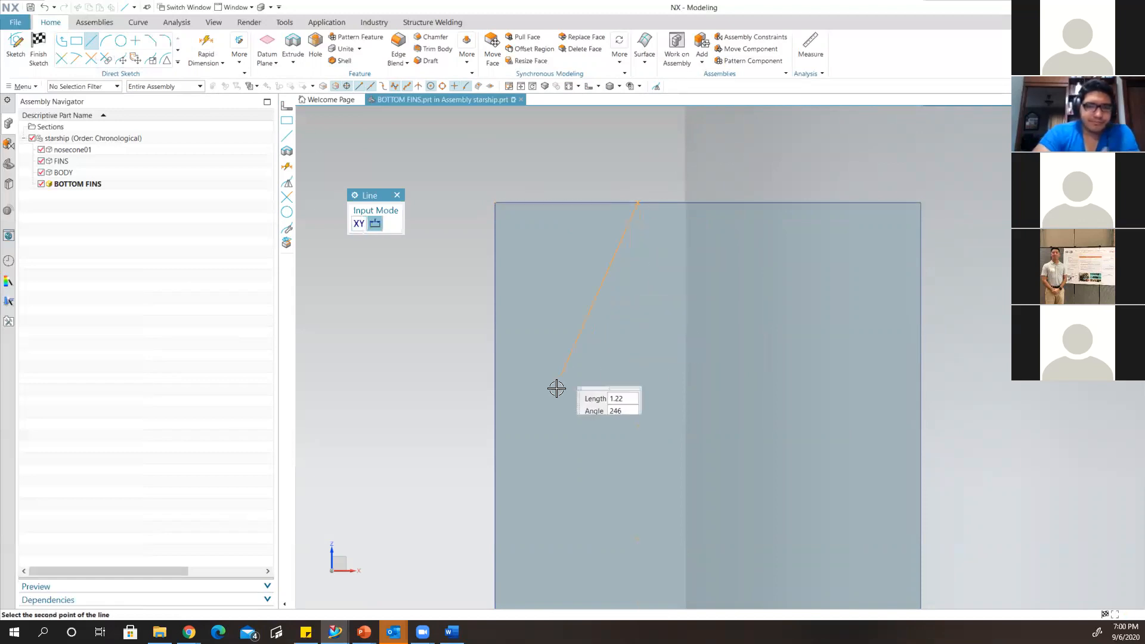
{"action": "left_click", "coordinate": [494, 489]}
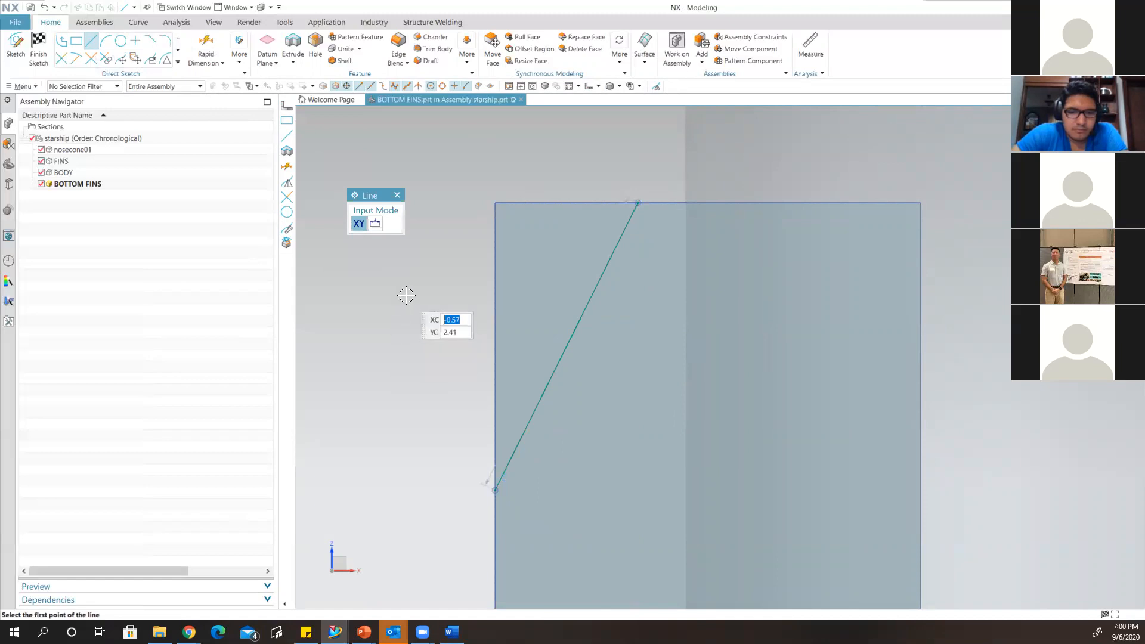
{"action": "key", "text": "Escape"}
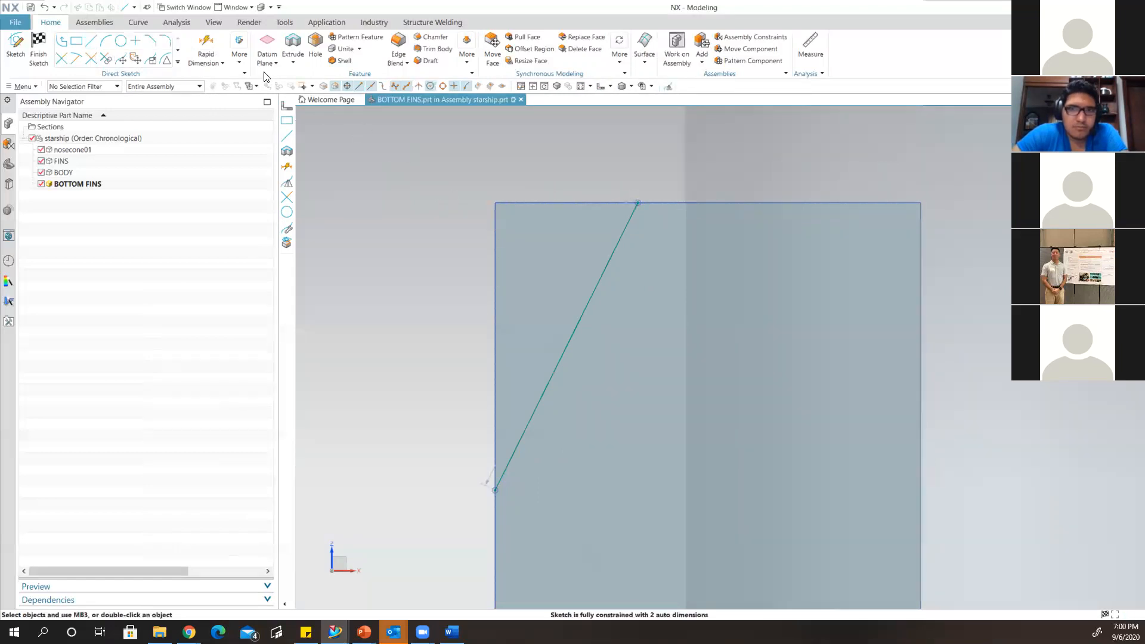
Dimension the slanted line's upper endpoint horizontally from the fin's outer edge and set the distance to 7/8 in.
{"action": "left_click", "coordinate": [206, 52]}
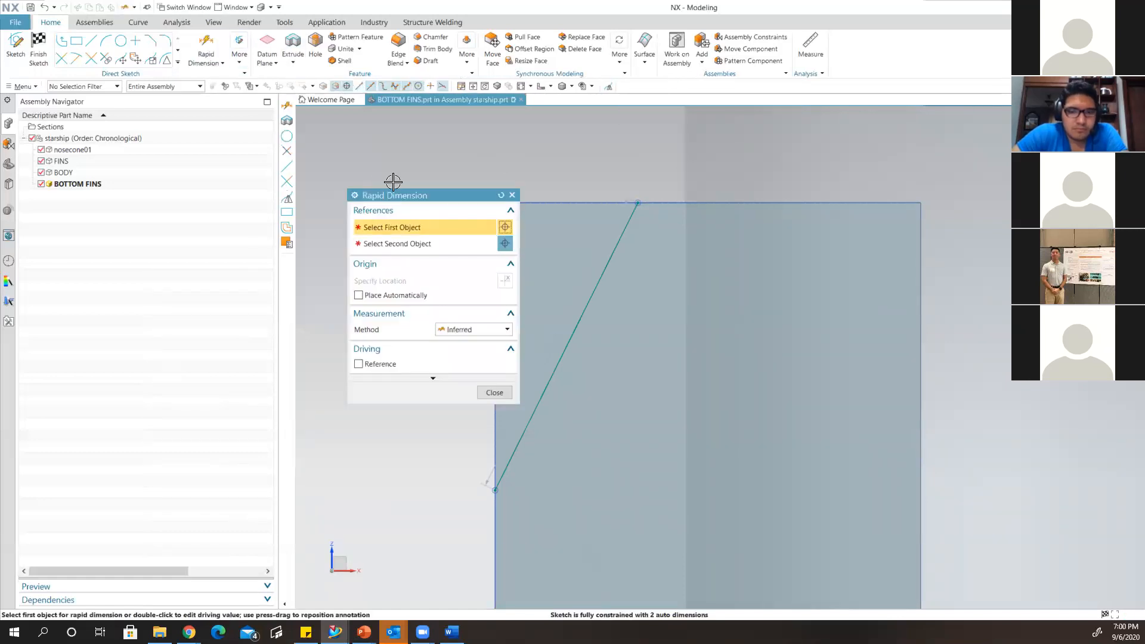
{"action": "left_click_drag", "start_coordinate": [432, 195], "coordinate": [380, 212]}
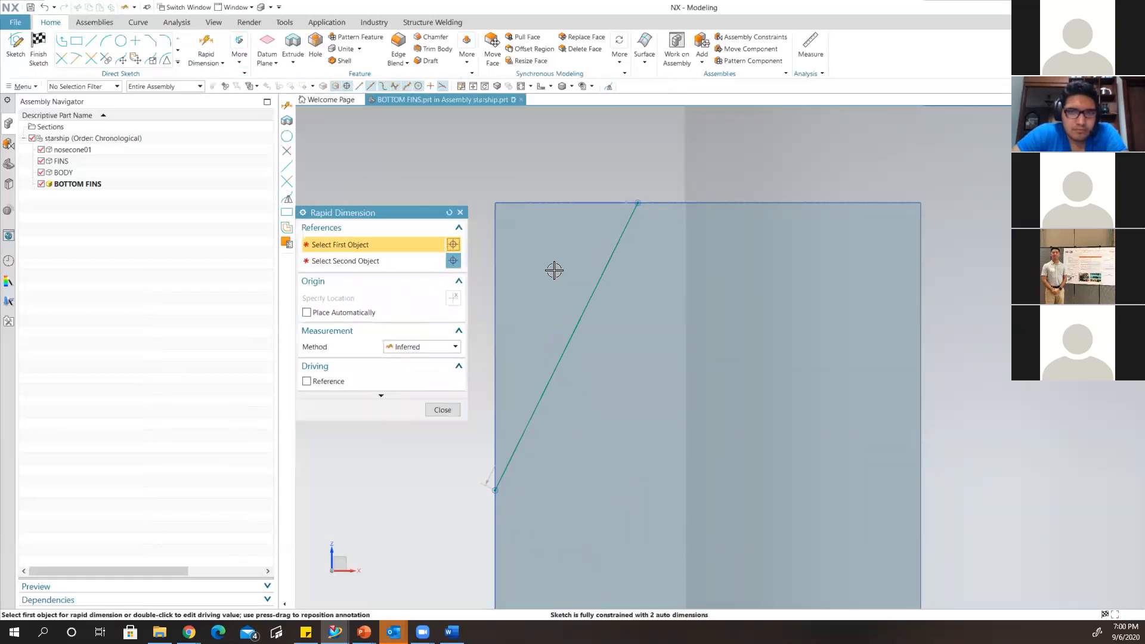
{"action": "left_click", "coordinate": [493, 226]}
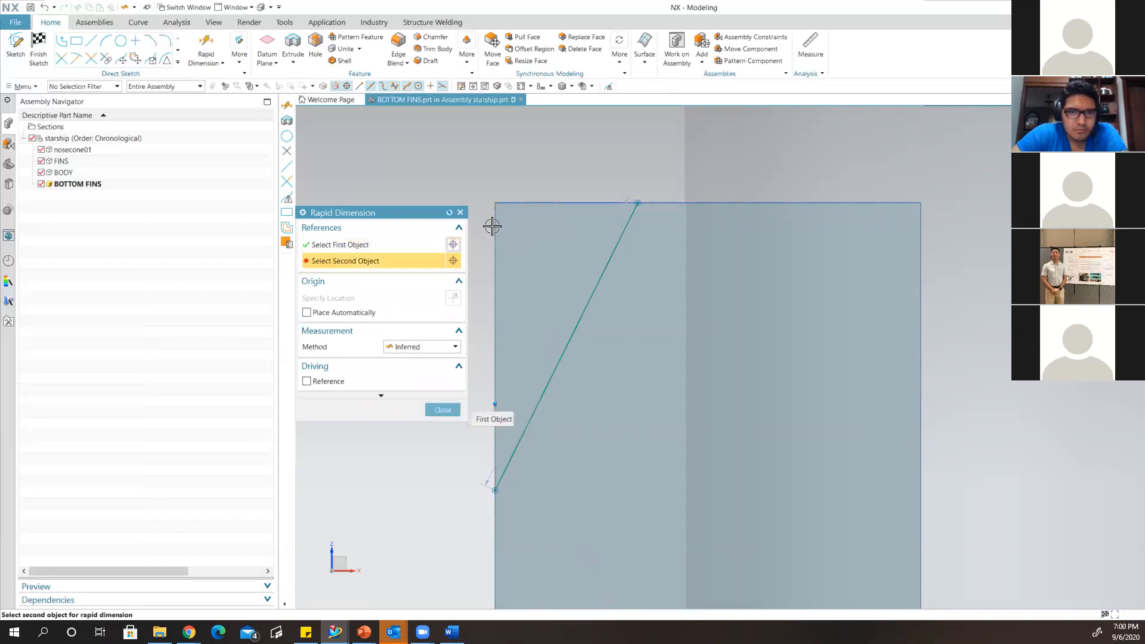
{"action": "left_click", "coordinate": [638, 203]}
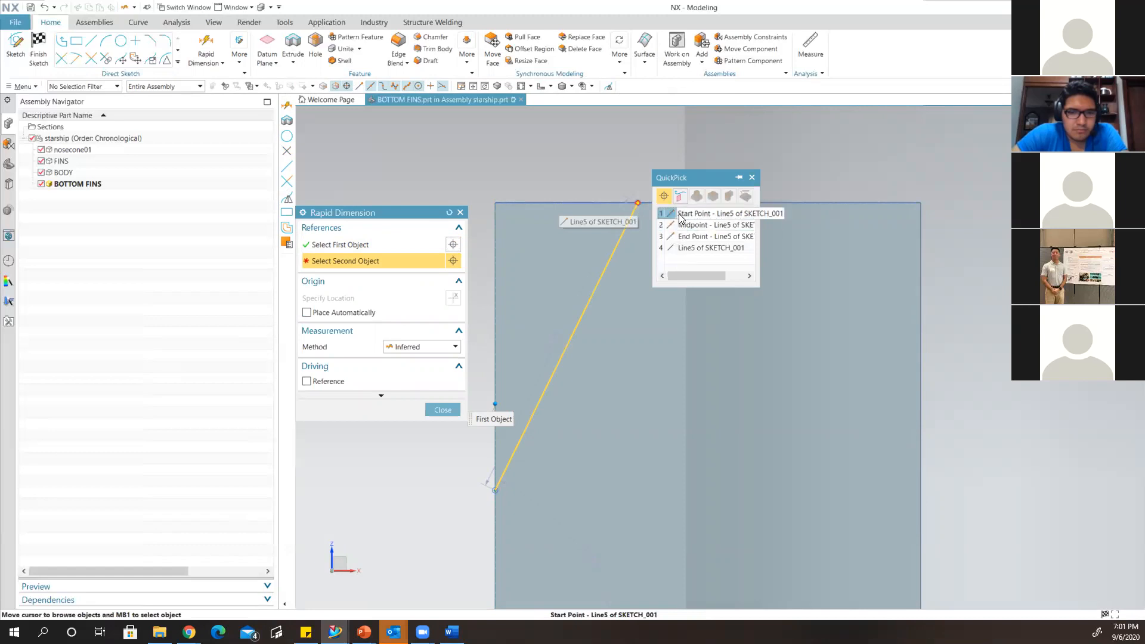
{"action": "left_click", "coordinate": [680, 214]}
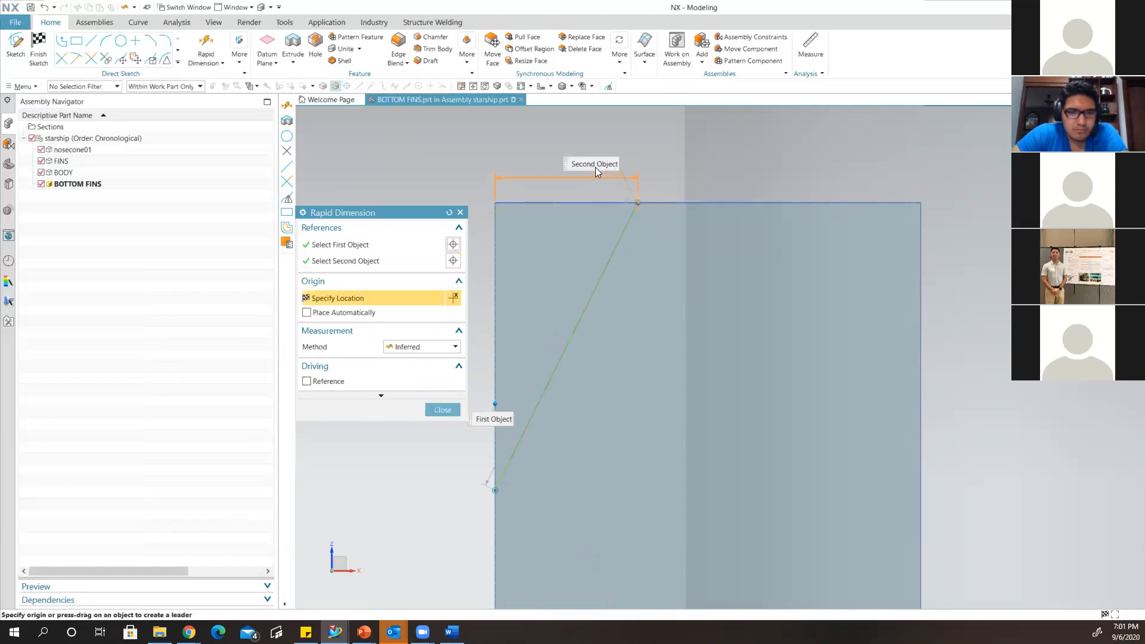
{"action": "left_click", "coordinate": [427, 142]}
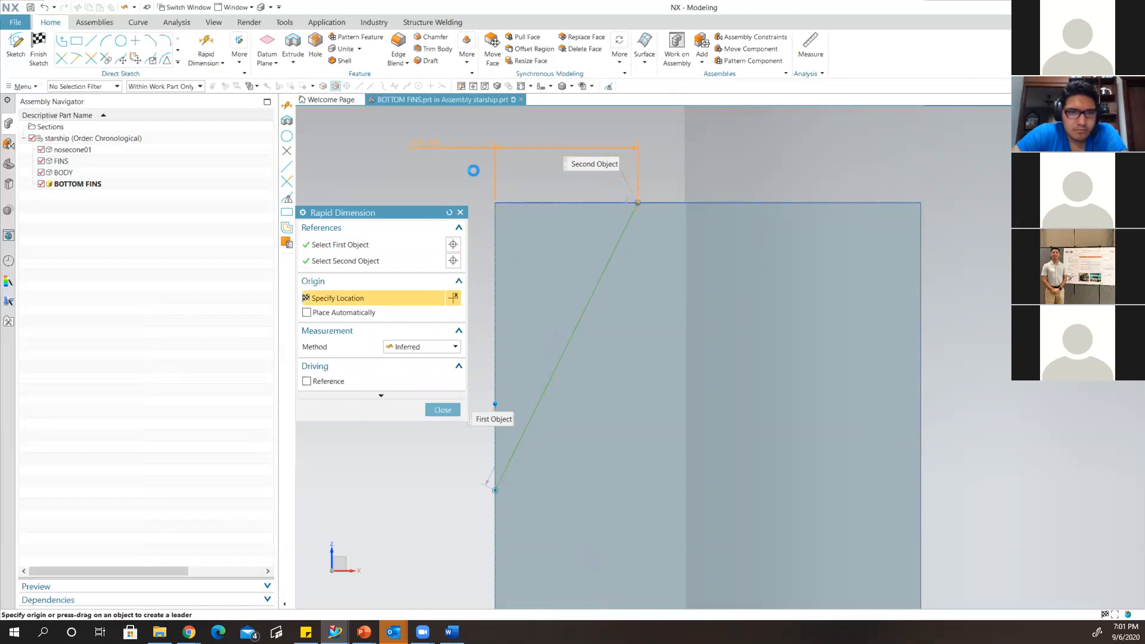
{"action": "scroll", "coordinate": [574, 233], "scroll_direction": "up", "scroll_amount": 1}
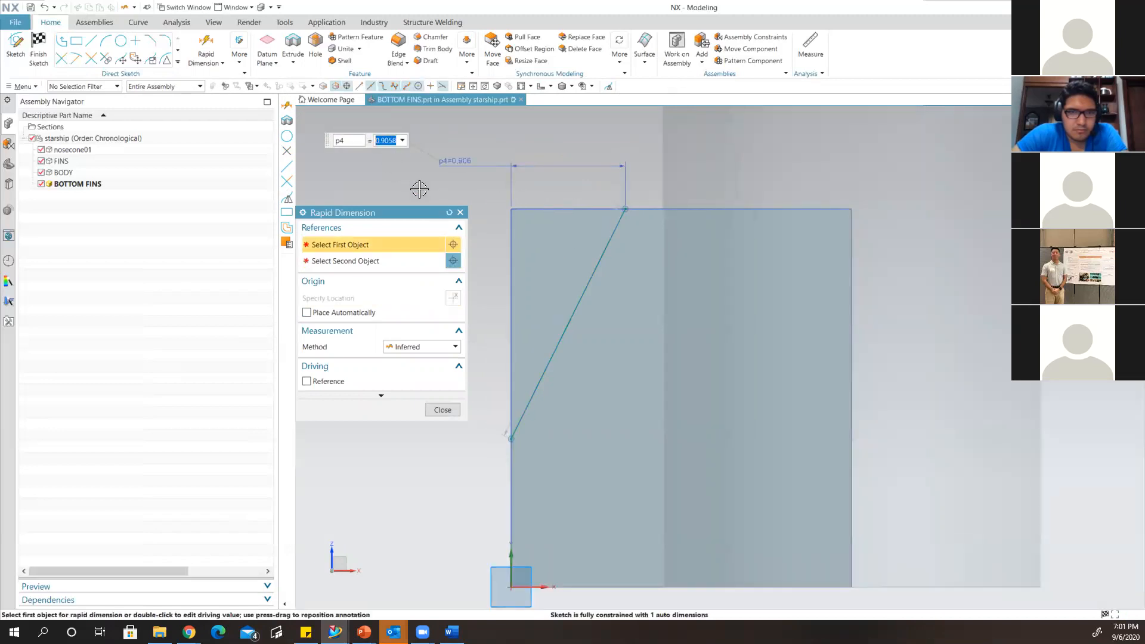
{"action": "type", "text": "7/8"}
{"action": "key", "text": "Return"}
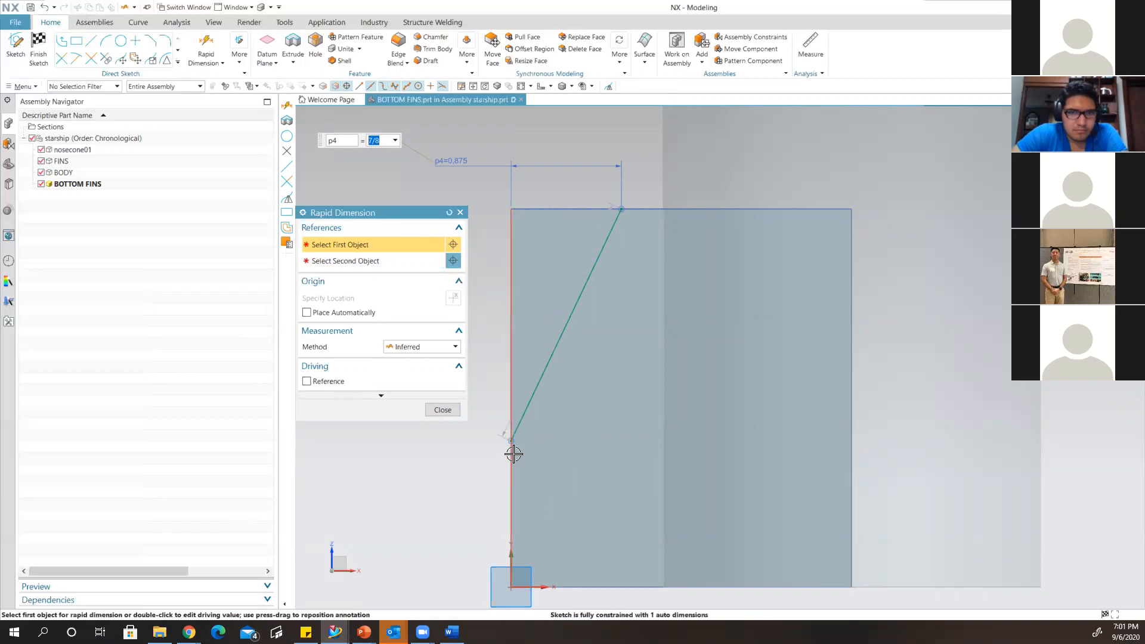
Dimension the slanted line's lower endpoint vertically from the fin's top edge at 1.75 in, and place the dimension farther outside the fin.
{"action": "left_click", "coordinate": [544, 210]}
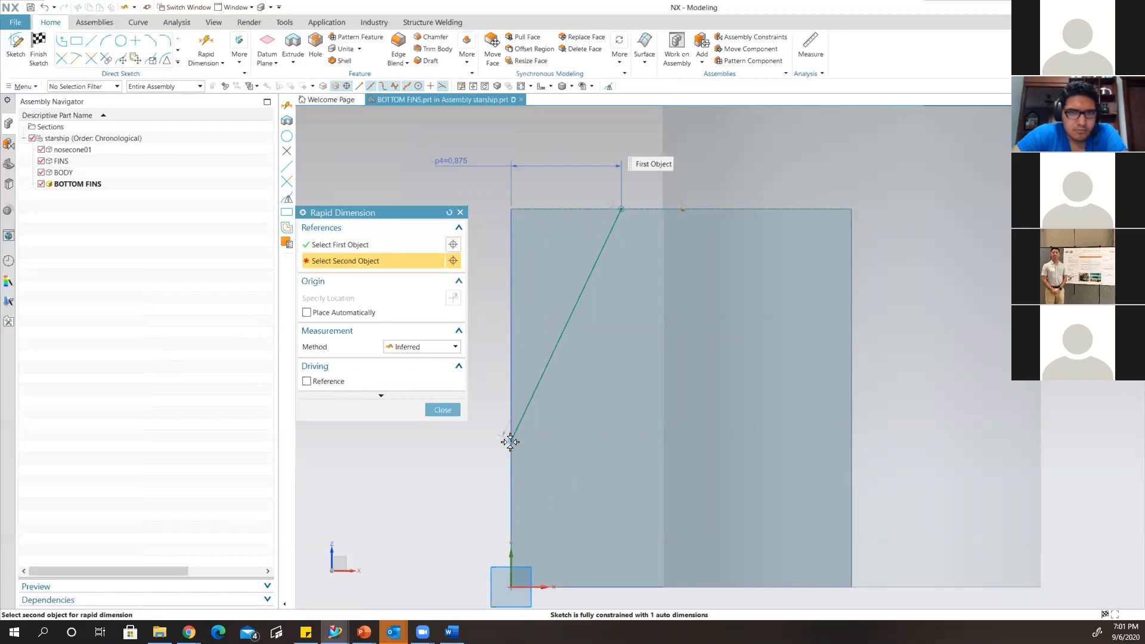
{"action": "left_click", "coordinate": [510, 442]}
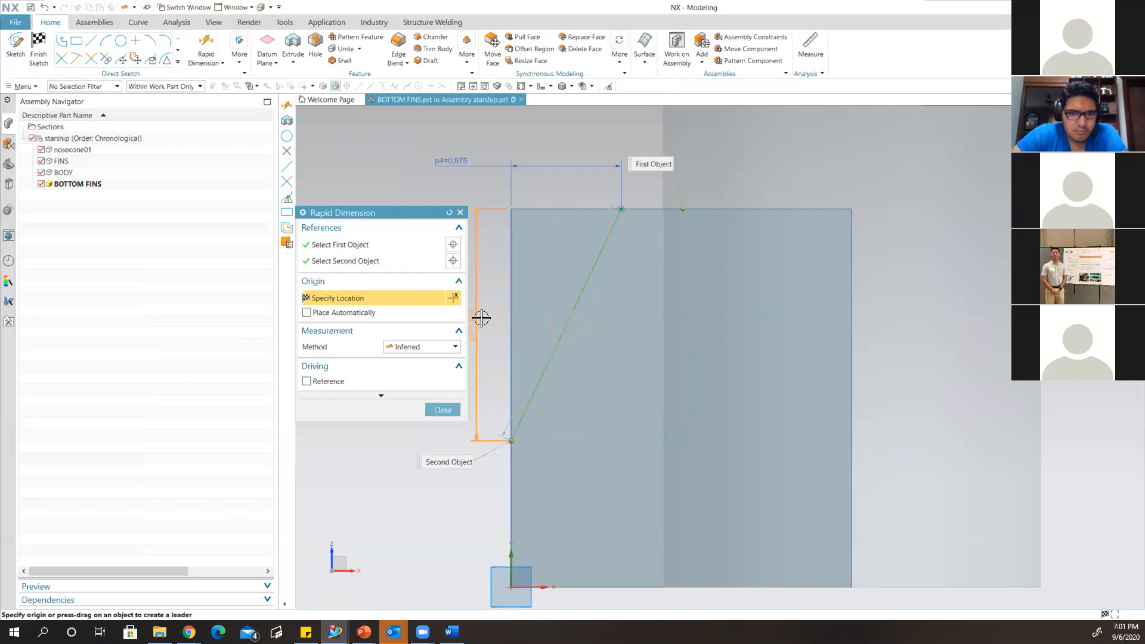
{"action": "left_click", "coordinate": [486, 321]}
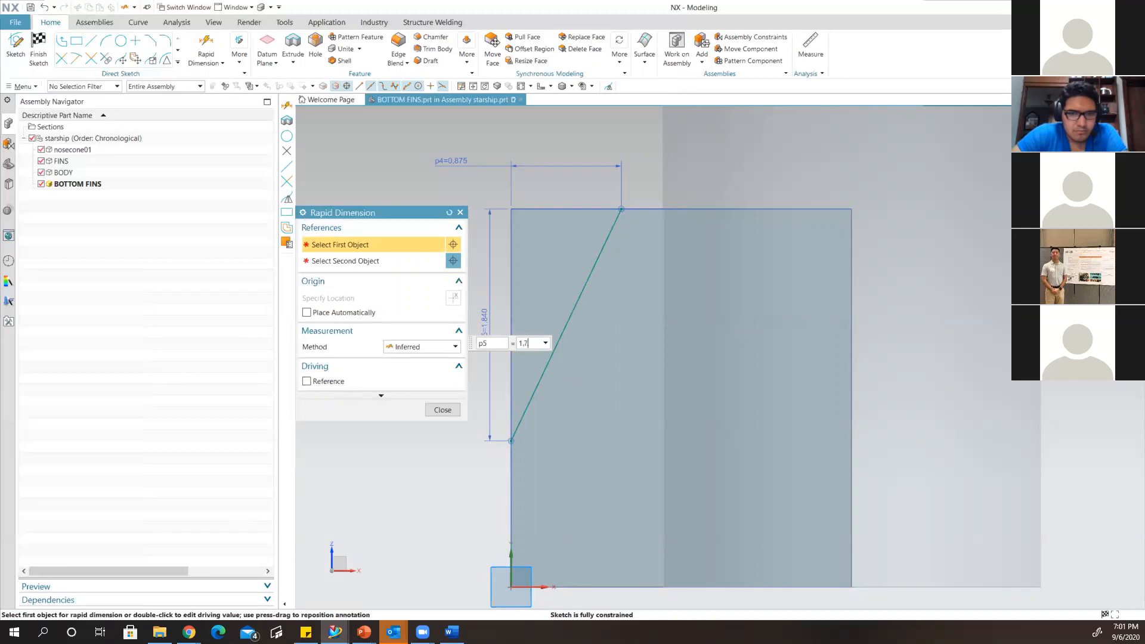
{"action": "key", "text": "Return"}
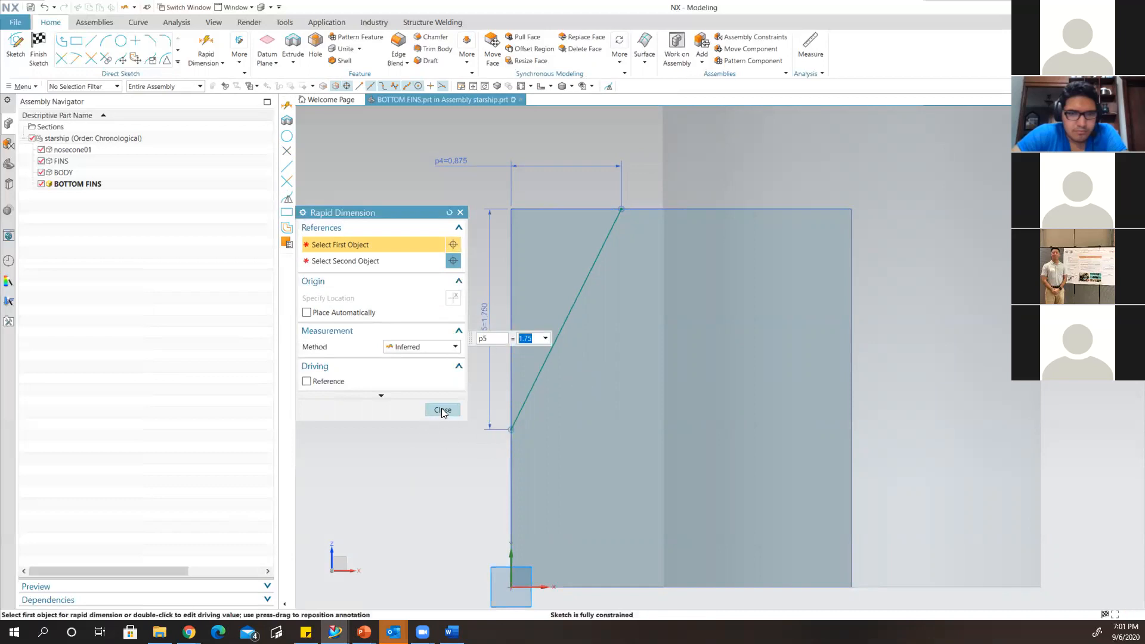
{"action": "left_click", "coordinate": [441, 408]}
{"action": "left_click_drag", "start_coordinate": [486, 317], "coordinate": [421, 322]}
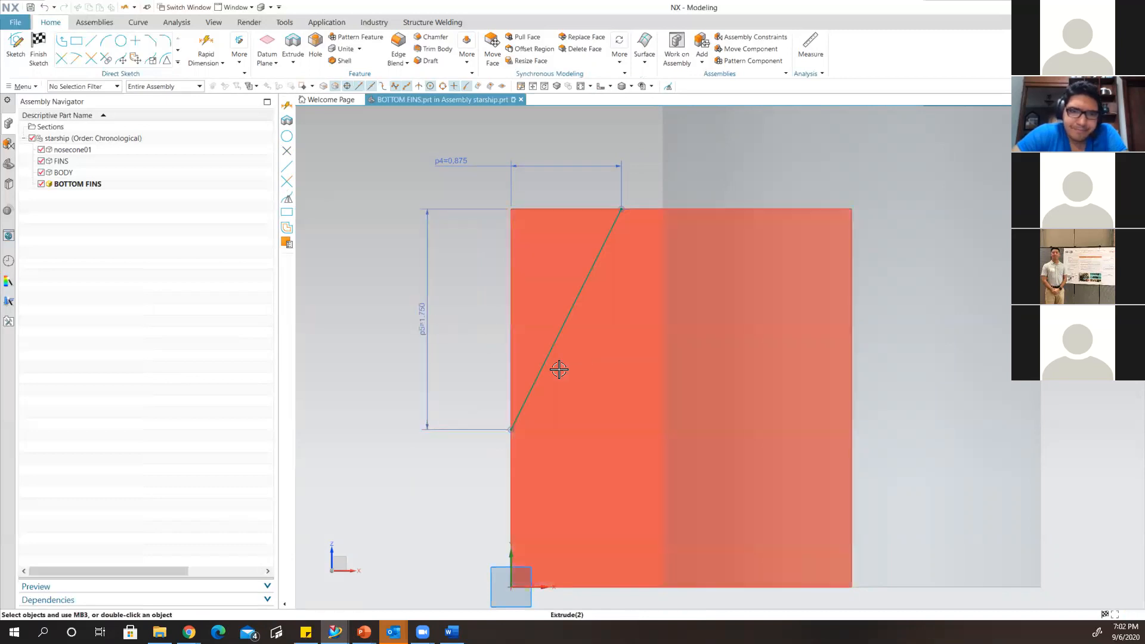
Draw a line about 0.89 in long across the fin's lower outer corner, from the outer edge to the bottom edge.
{"action": "scroll", "coordinate": [411, 461], "scroll_direction": "down", "scroll_amount": 2}
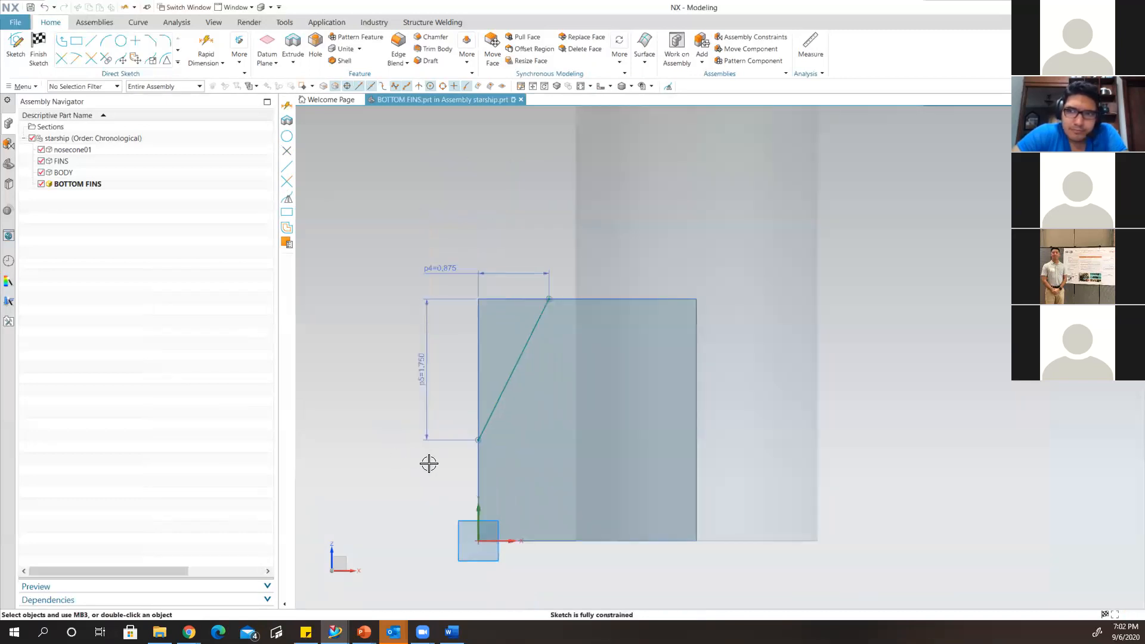
{"action": "scroll", "coordinate": [429, 462], "scroll_direction": "up", "scroll_amount": 1}
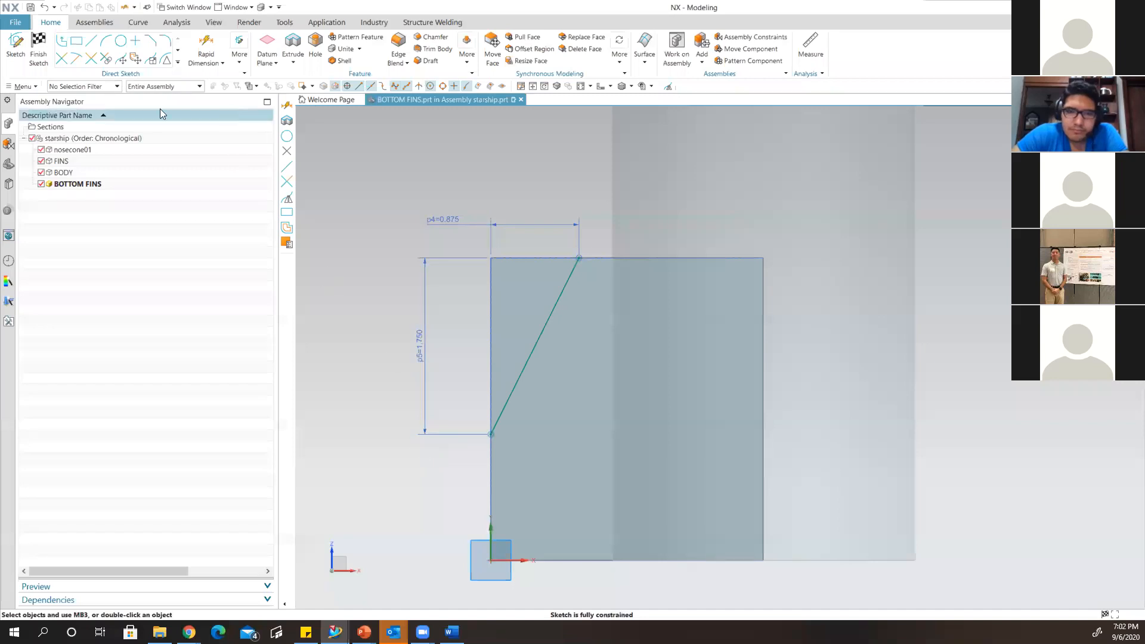
{"action": "left_click", "coordinate": [94, 45]}
{"action": "mouse_move", "coordinate": [541, 490]}
{"action": "middle_mouse_down", "text": "shift"}
{"action": "mouse_move", "coordinate": [526, 393]}
{"action": "mouse_move", "coordinate": [511, 377]}
{"action": "middle_mouse_up", "text": "shift"}
{"action": "scroll", "coordinate": [506, 392], "scroll_direction": "up", "scroll_amount": 2}
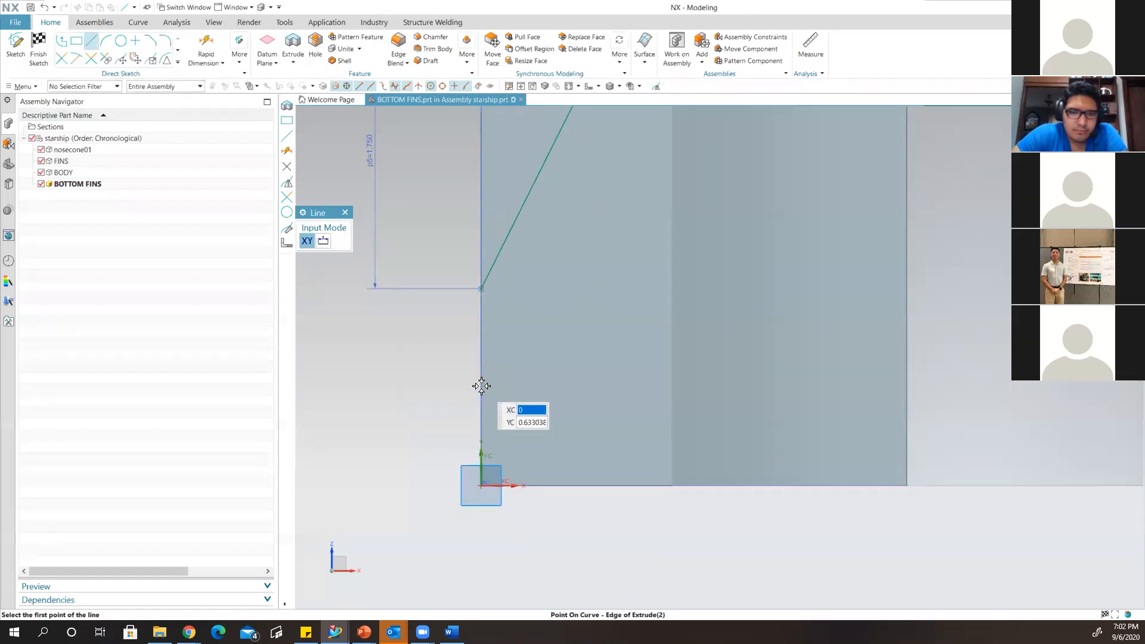
{"action": "left_click", "coordinate": [481, 385]}
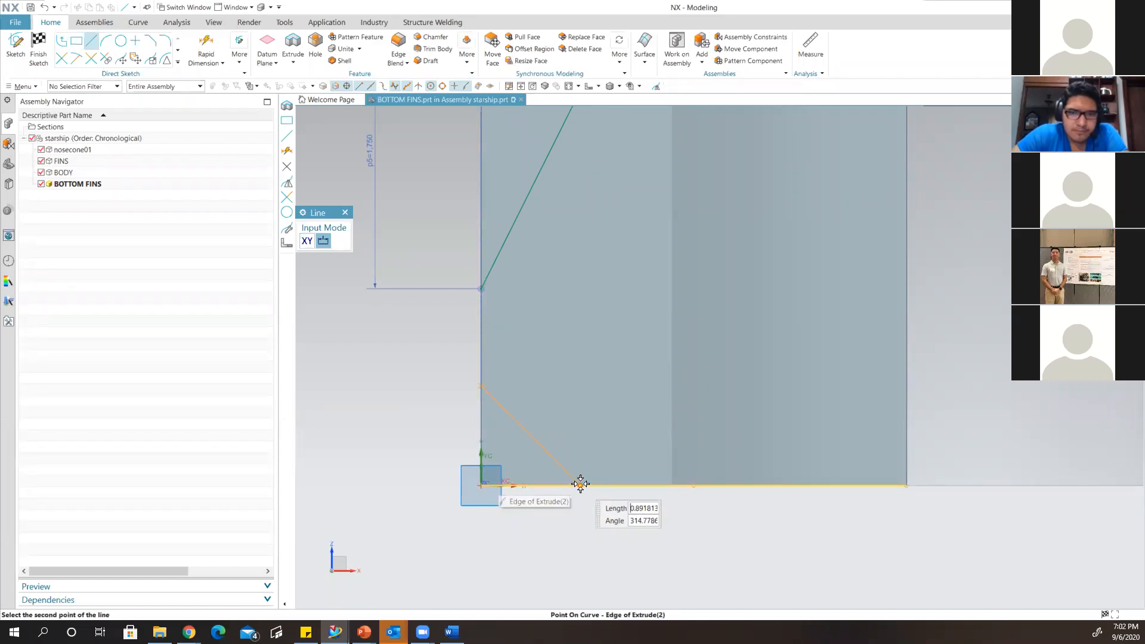
{"action": "left_click", "coordinate": [580, 484]}
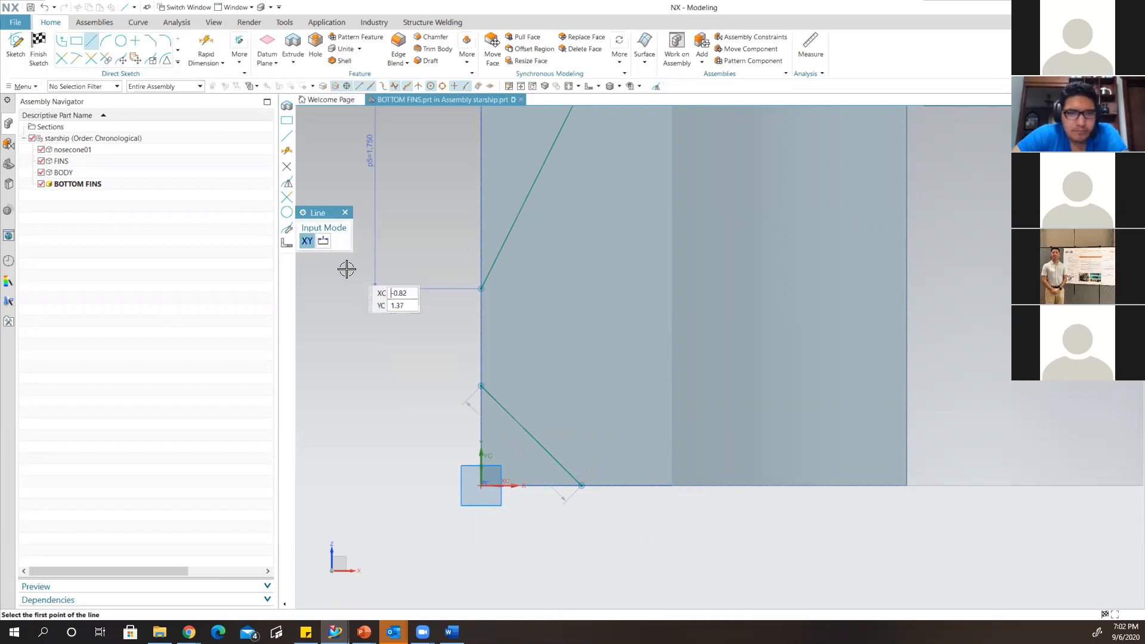
{"action": "left_click", "coordinate": [345, 212]}
Dimension the lower corner line's upper endpoint vertically from the fin's bottom edge and set the distance to 5/8 in.
{"action": "key", "text": "d"}
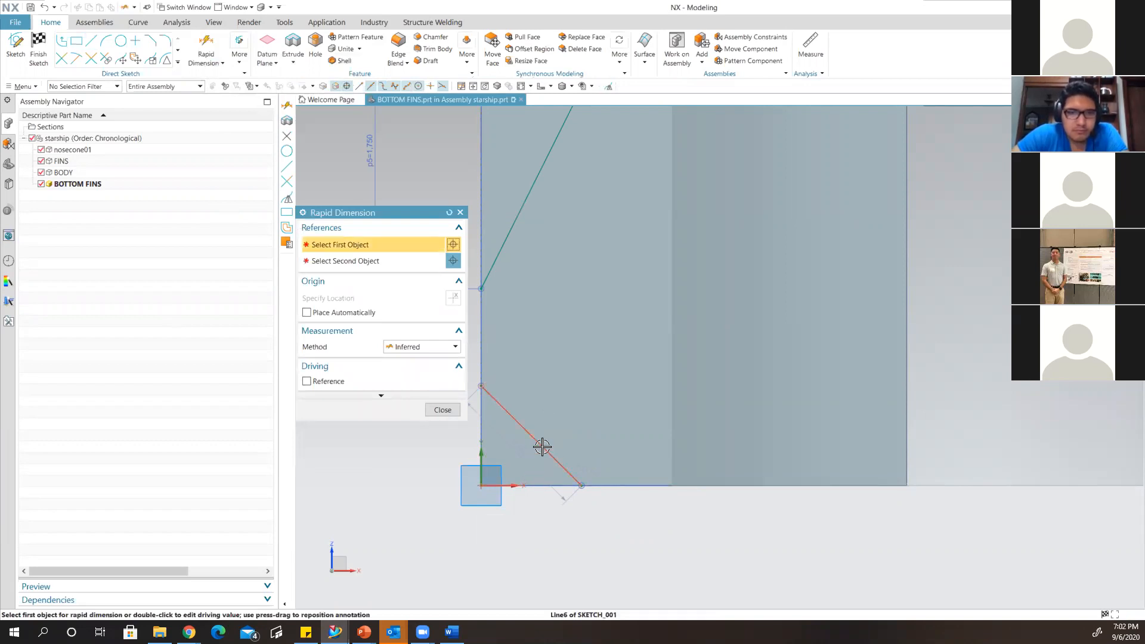
{"action": "middle_click_drag", "start_coordinate": [615, 379], "coordinate": [702, 320], "text": "shift"}
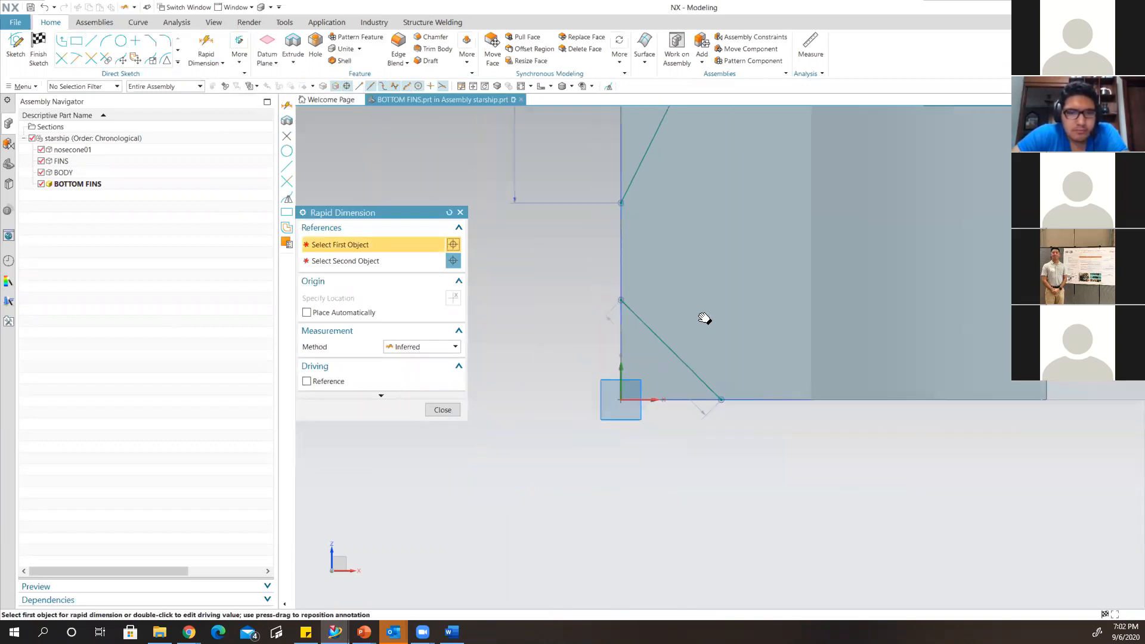
{"action": "left_click", "coordinate": [665, 398]}
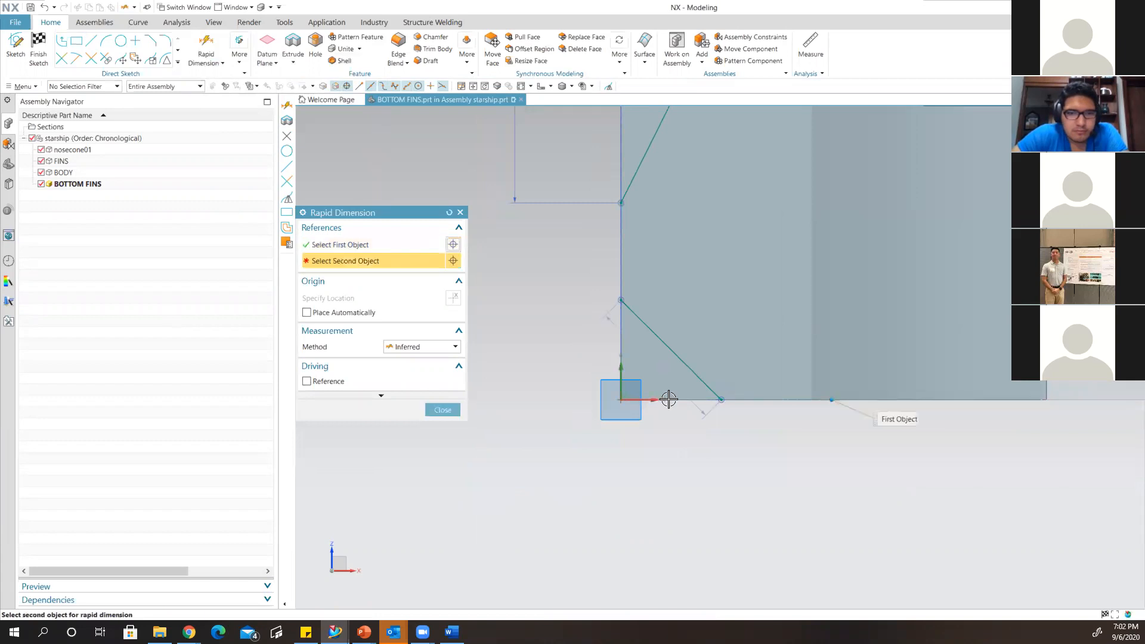
{"action": "left_click", "coordinate": [621, 298]}
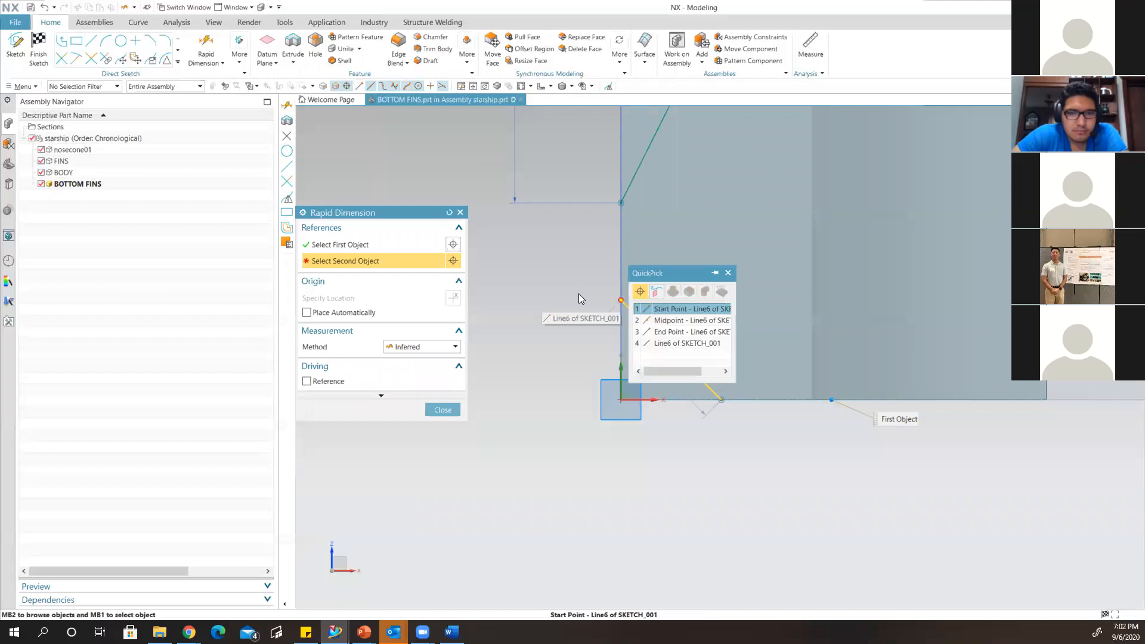
{"action": "left_click", "coordinate": [654, 308]}
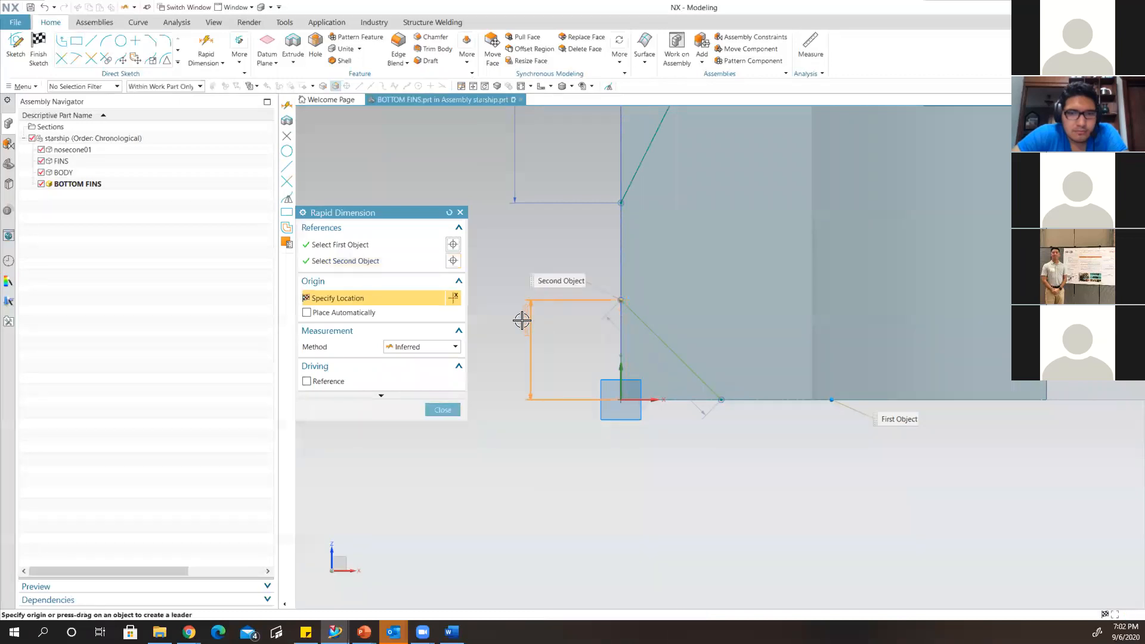
{"action": "left_click", "coordinate": [620, 386]}
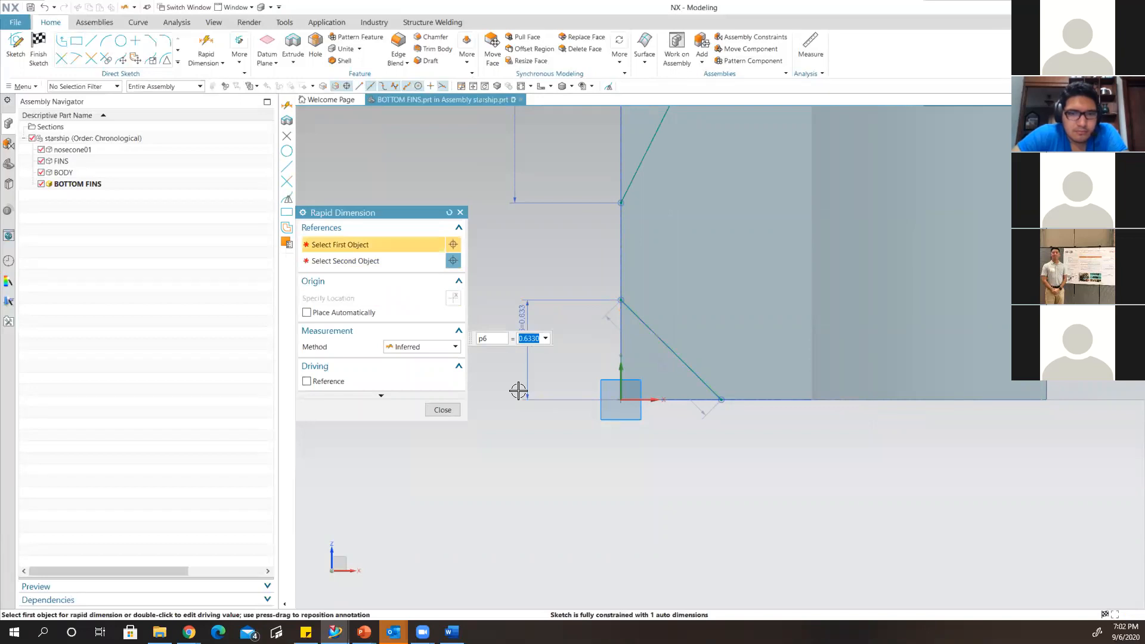
{"action": "type", "text": "5"}
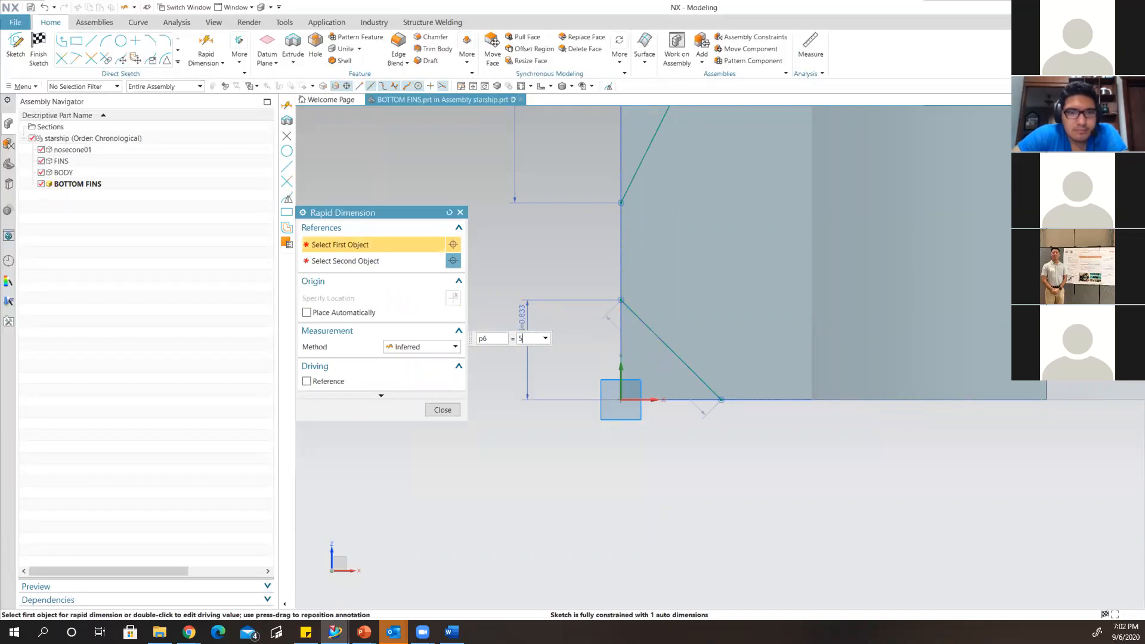
{"action": "type", "text": "/8"}
{"action": "key", "text": "Return"}
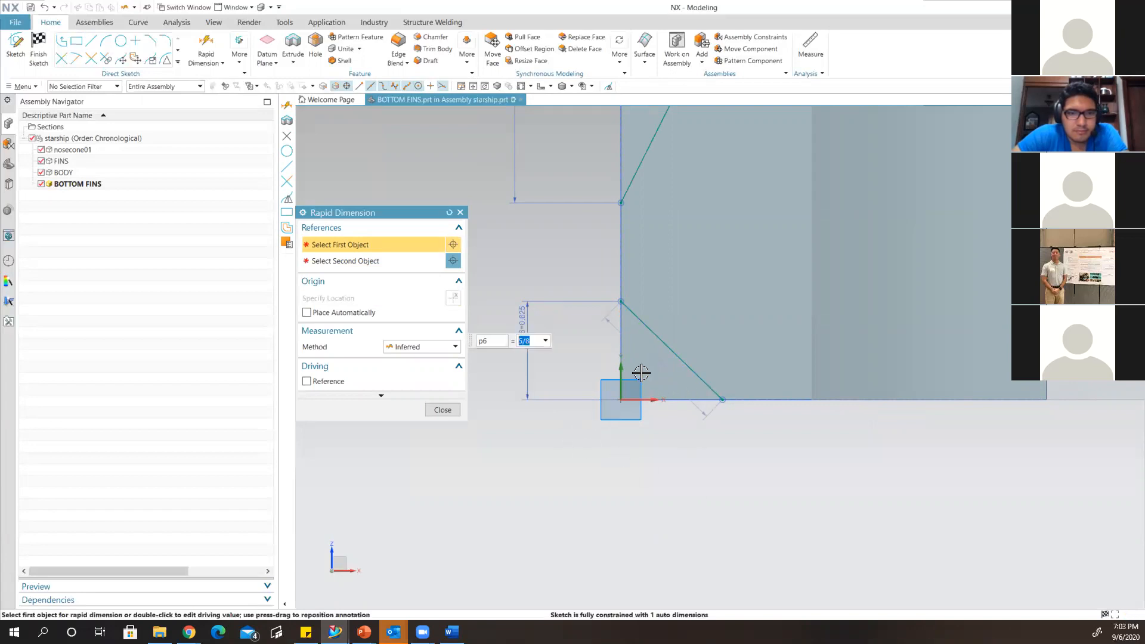
Dimension the lower corner line's lower endpoint horizontally from the fin's outer edge and set the distance to 3/4 in.
{"action": "scroll", "coordinate": [635, 370], "scroll_direction": "up", "scroll_amount": 3}
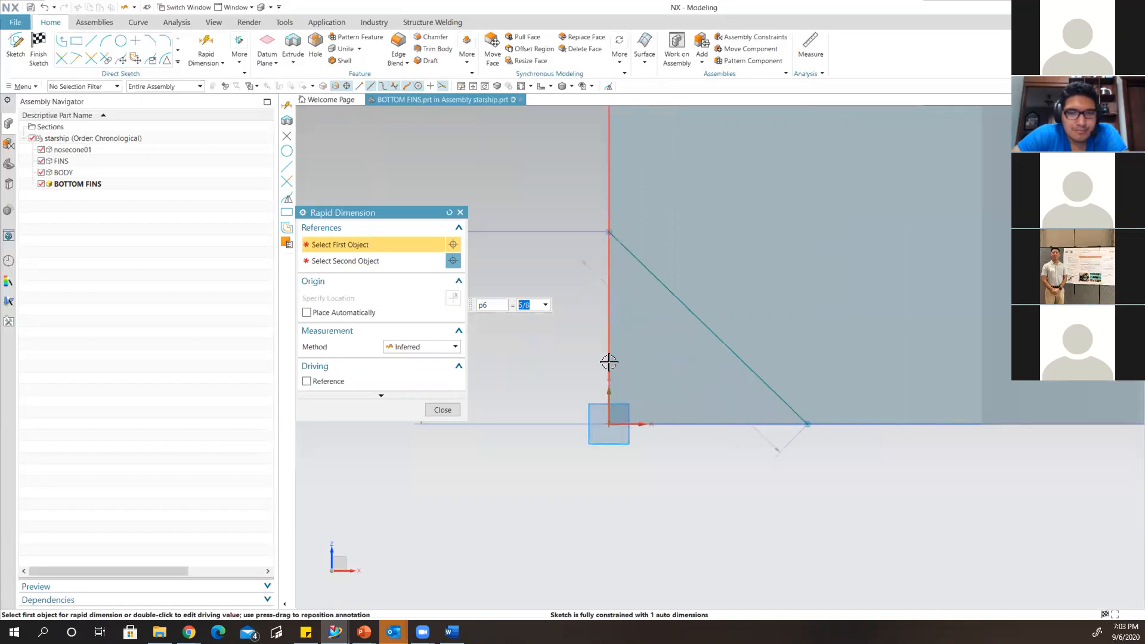
{"action": "left_click", "coordinate": [608, 362]}
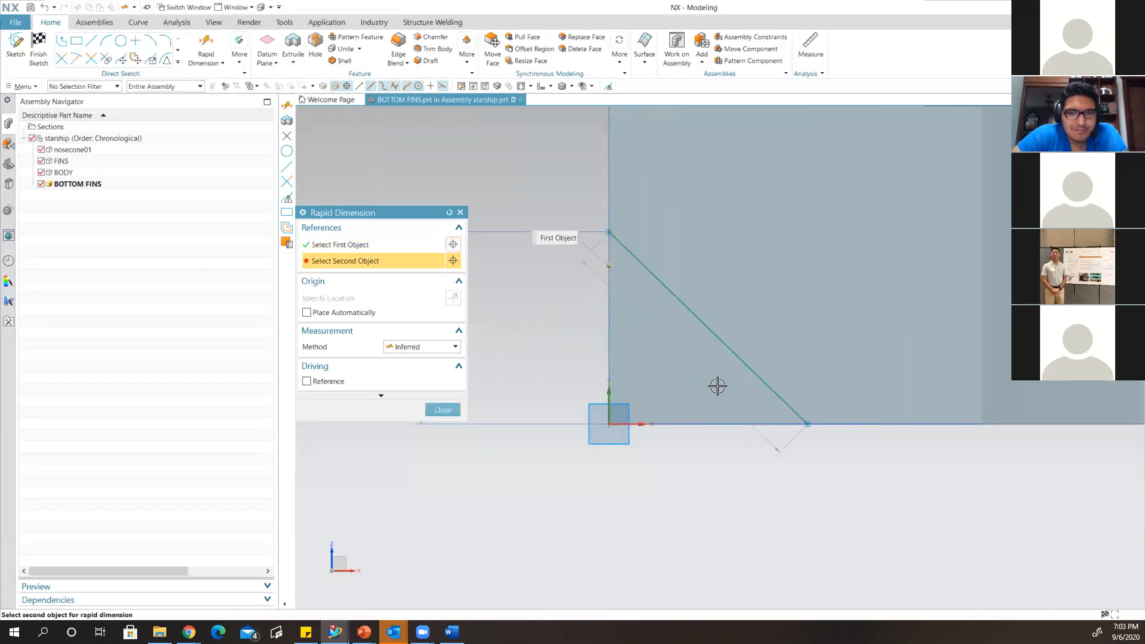
{"action": "left_click", "coordinate": [804, 423]}
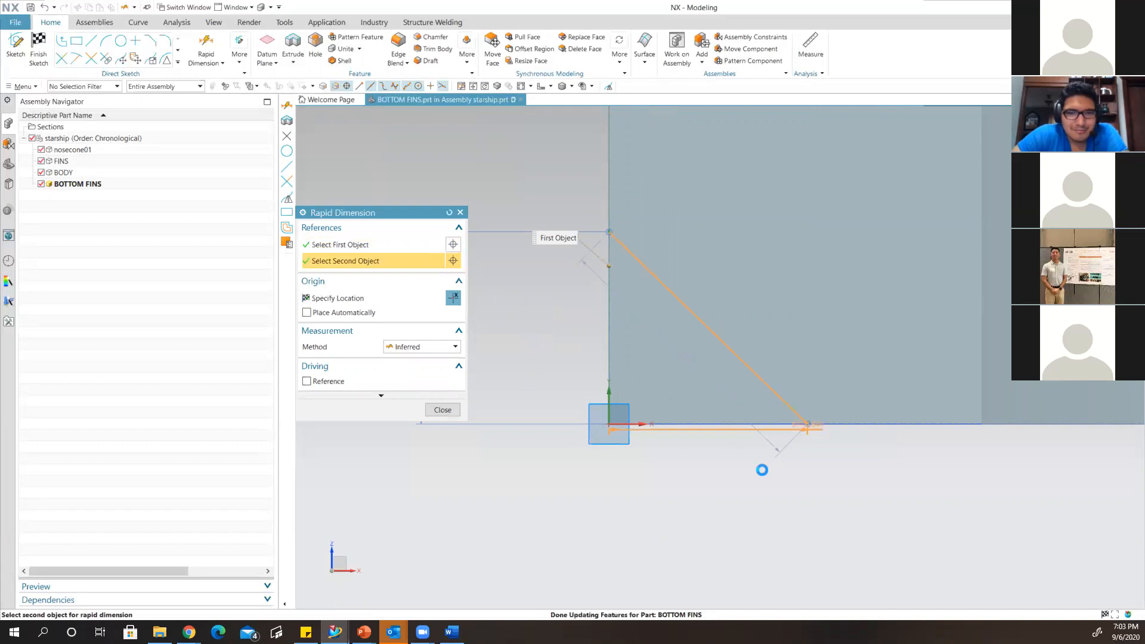
{"action": "left_click", "coordinate": [752, 511]}
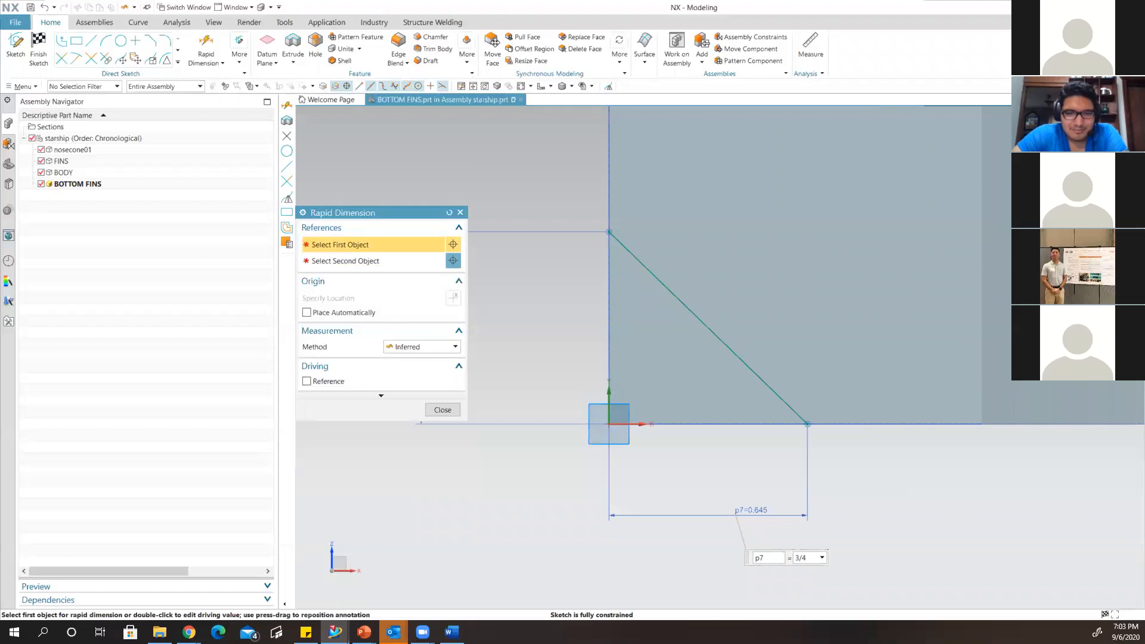
{"action": "type", "text": "3/4"}
{"action": "key", "text": "Return"}
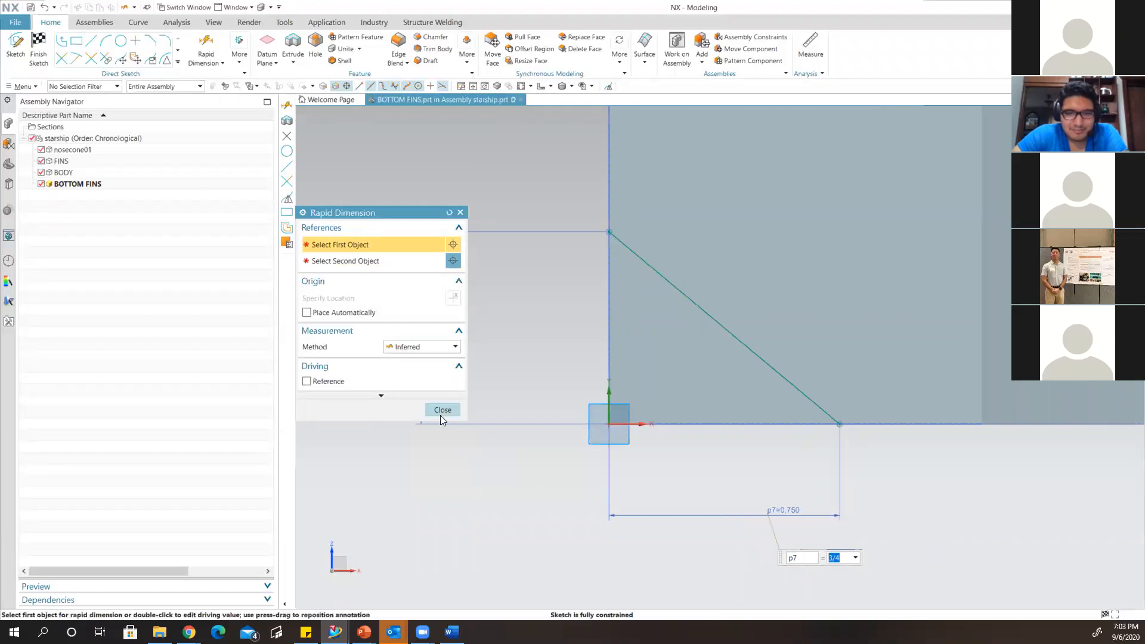
{"action": "left_click", "coordinate": [445, 412]}
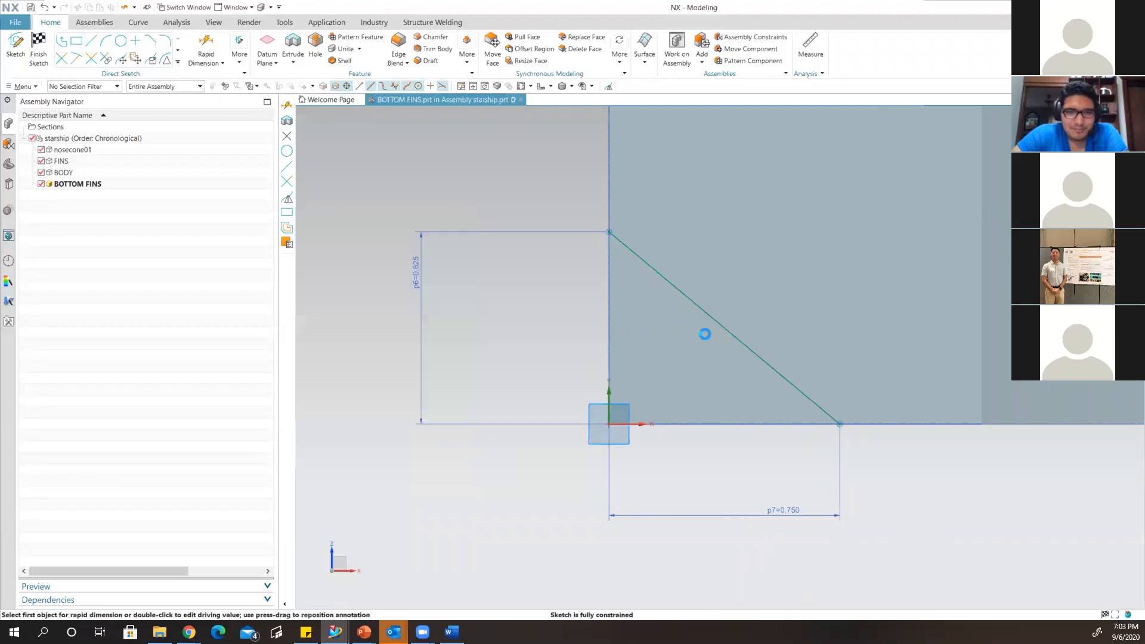
{"action": "scroll", "coordinate": [705, 334], "scroll_direction": "down", "scroll_amount": 5}
{"action": "scroll", "coordinate": [705, 334], "scroll_direction": "down", "scroll_amount": 3}
{"action": "mouse_move", "coordinate": [703, 263]}
{"action": "middle_mouse_down", "text": "shift"}
{"action": "mouse_move", "coordinate": [703, 320]}
{"action": "mouse_move", "coordinate": [668, 341]}
{"action": "middle_mouse_up", "text": "shift"}
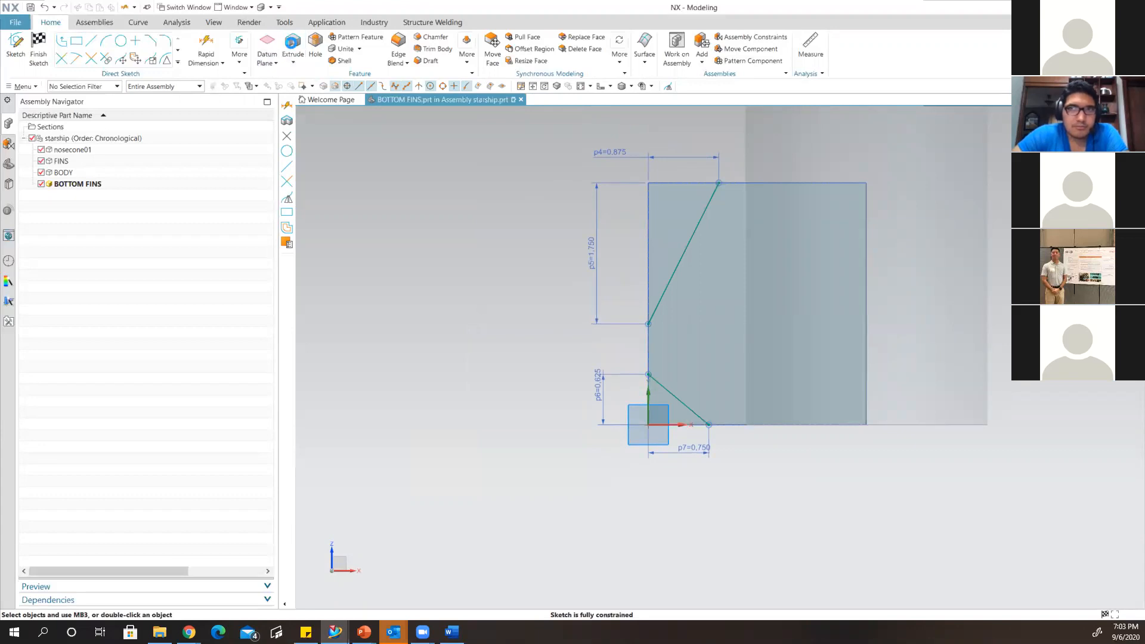
{"action": "left_click", "coordinate": [293, 52]}
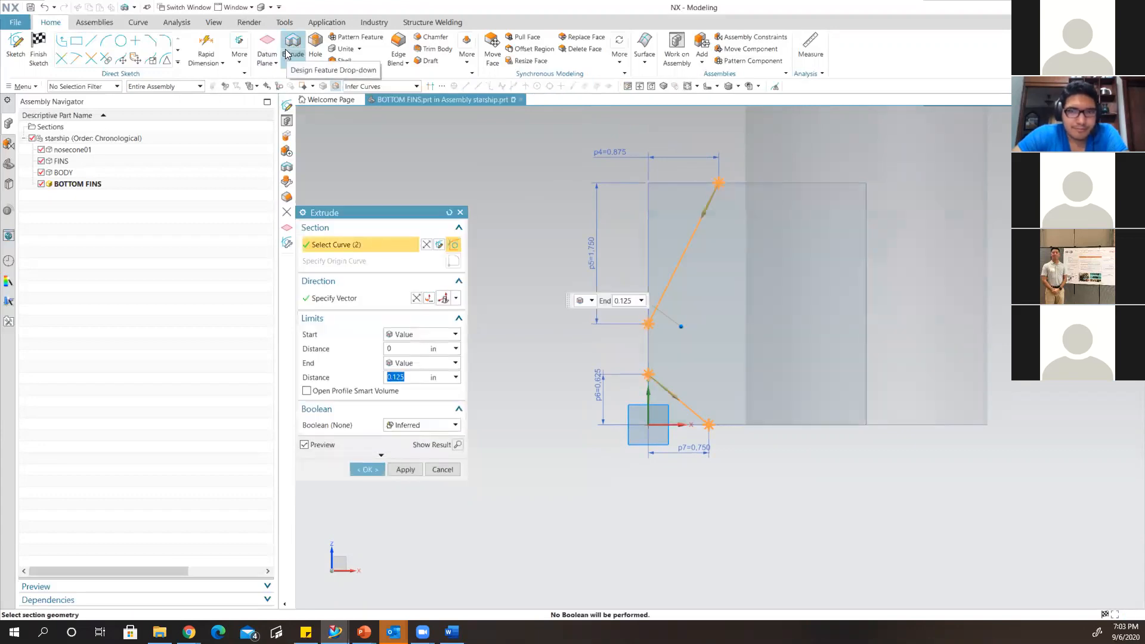
{"action": "scroll", "coordinate": [669, 273], "scroll_direction": "up", "scroll_amount": 3}
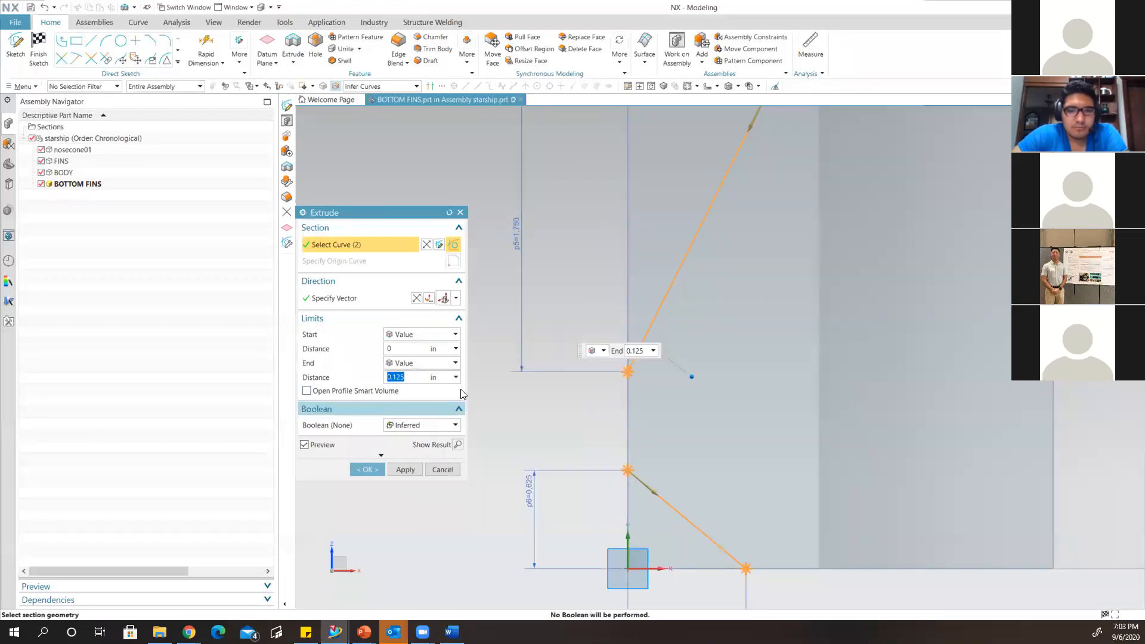
{"action": "left_click", "coordinate": [453, 425]}
{"action": "left_click", "coordinate": [420, 476]}
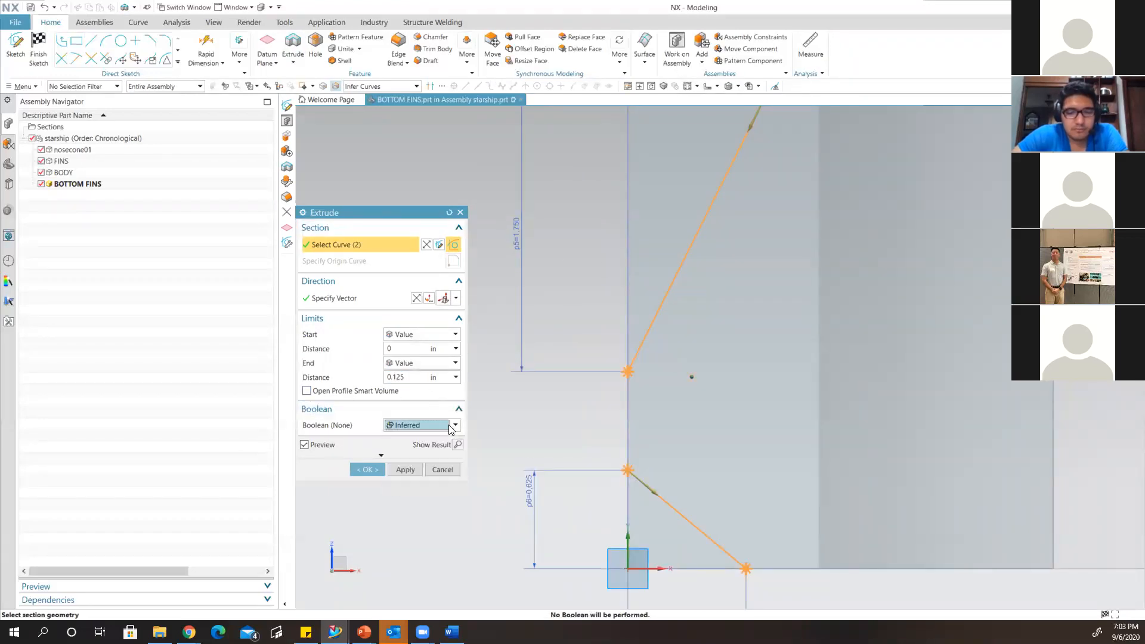
{"action": "scroll", "coordinate": [654, 324], "scroll_direction": "down", "scroll_amount": 3}
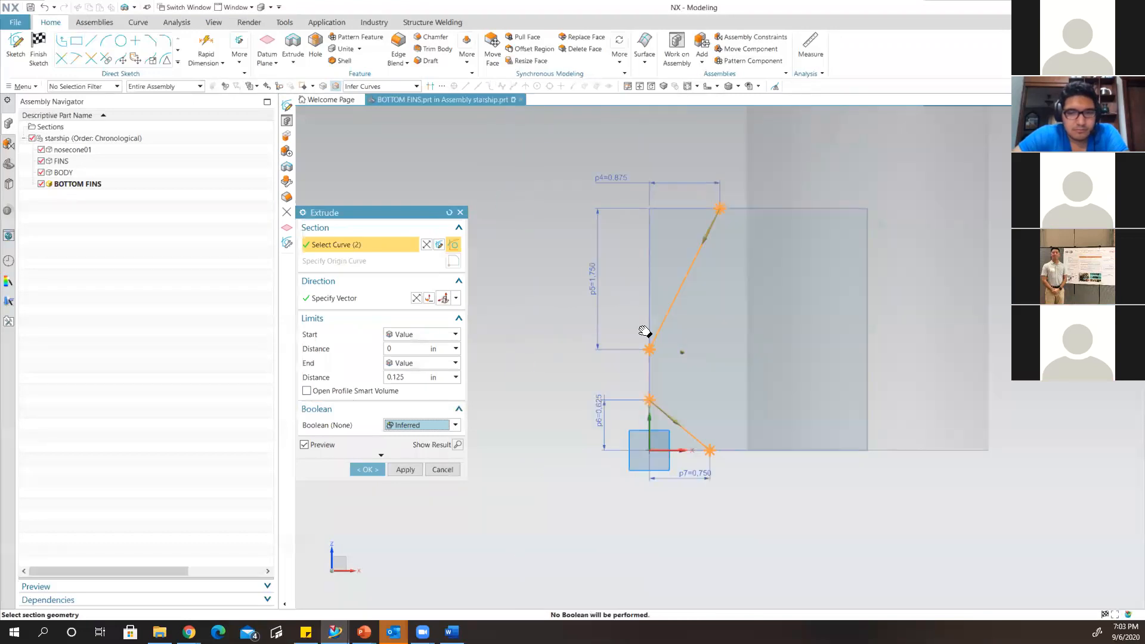
{"action": "scroll", "coordinate": [629, 292], "scroll_direction": "up", "scroll_amount": 2}
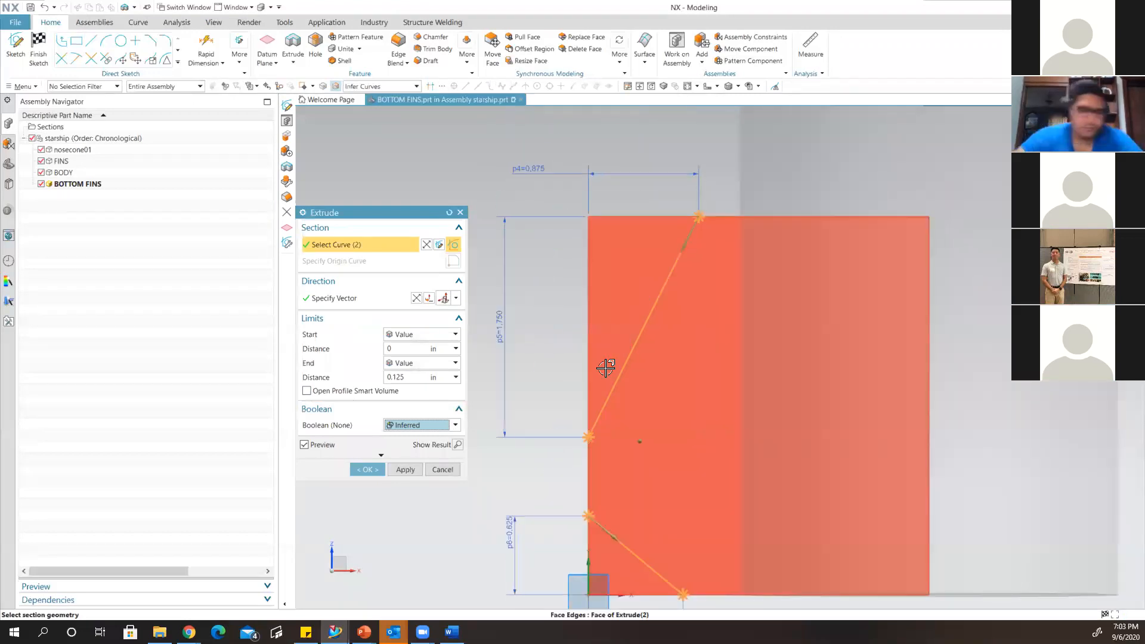
{"action": "left_click", "coordinate": [449, 211]}
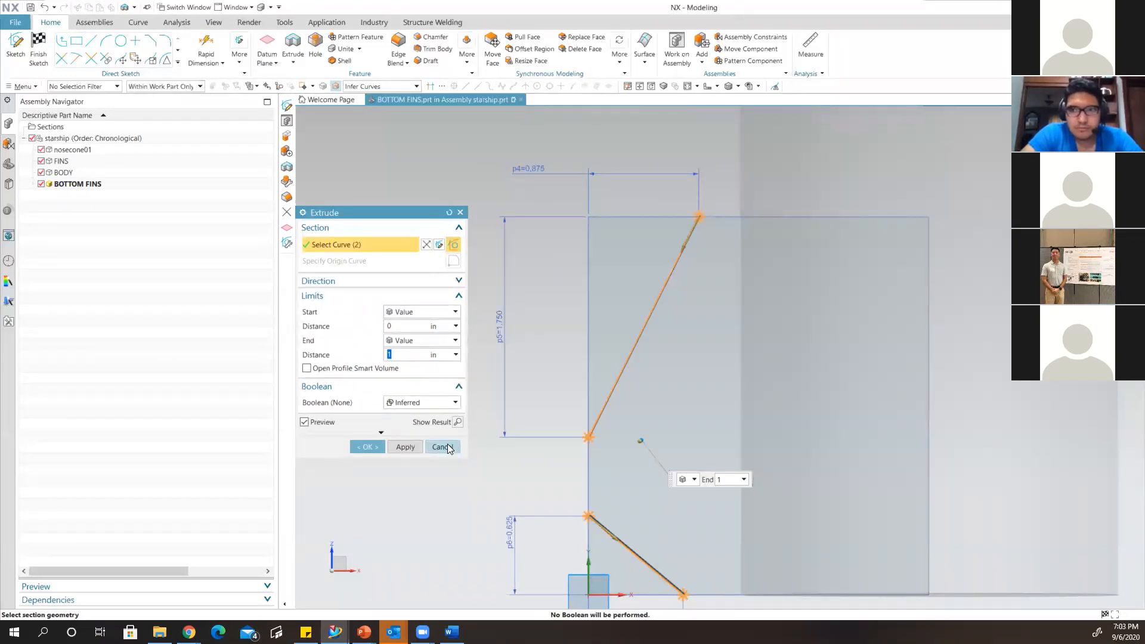
{"action": "left_click", "coordinate": [448, 450]}
{"action": "middle_click_drag", "start_coordinate": [537, 312], "coordinate": [490, 240], "text": "shift"}
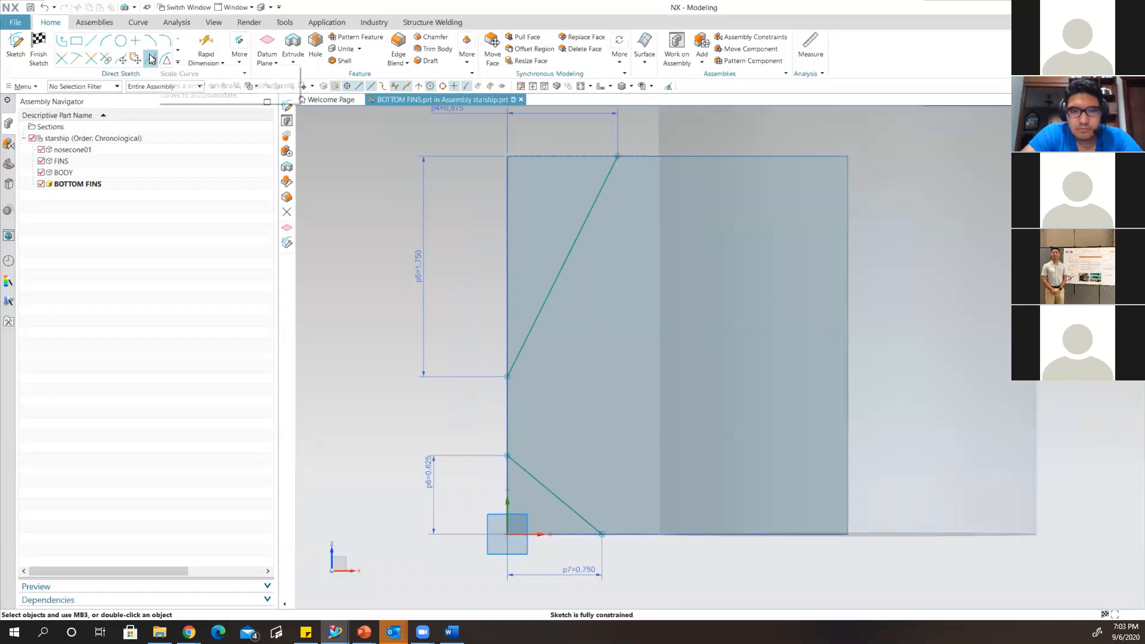
{"action": "left_click", "coordinate": [62, 57]}
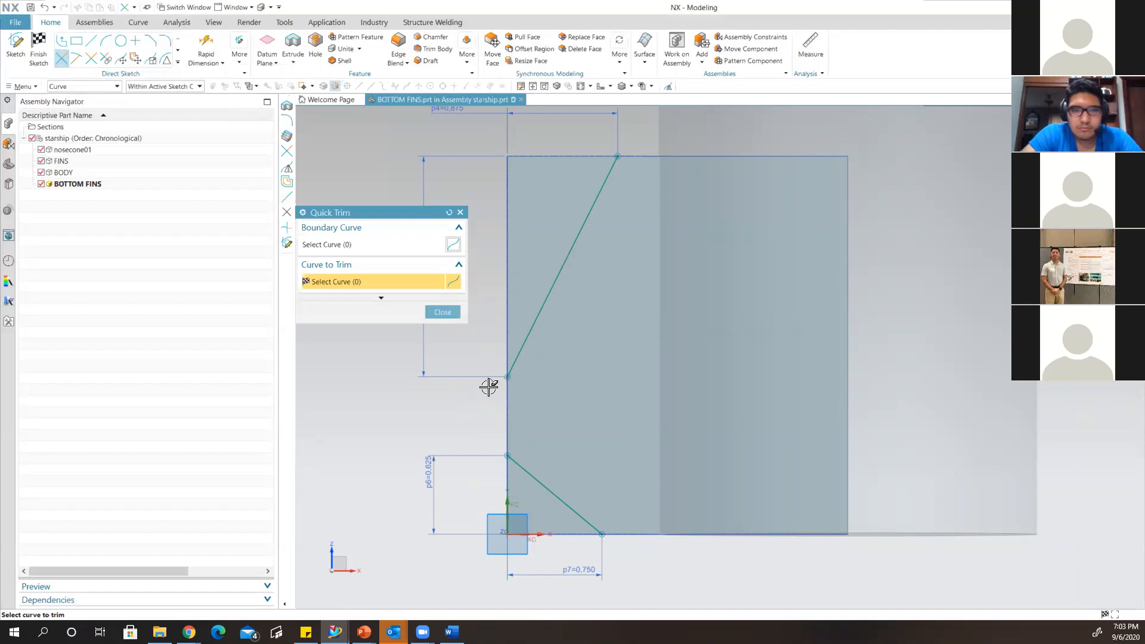
{"action": "middle_click_drag", "start_coordinate": [590, 388], "coordinate": [653, 302], "text": "shift"}
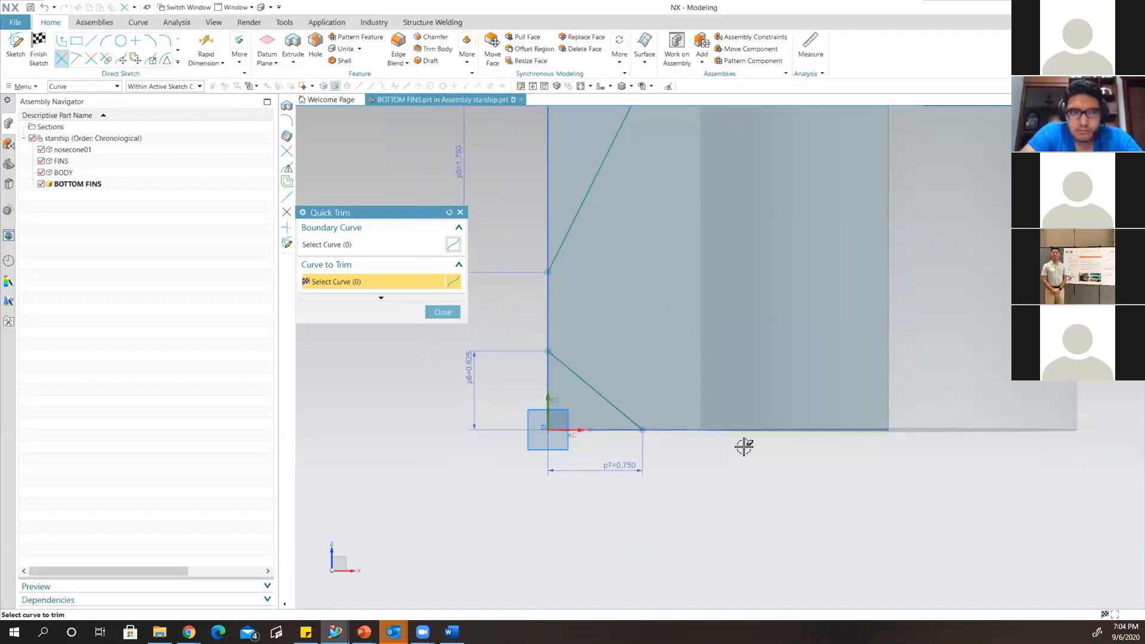
{"action": "scroll", "coordinate": [692, 442], "scroll_direction": "up", "scroll_amount": 1}
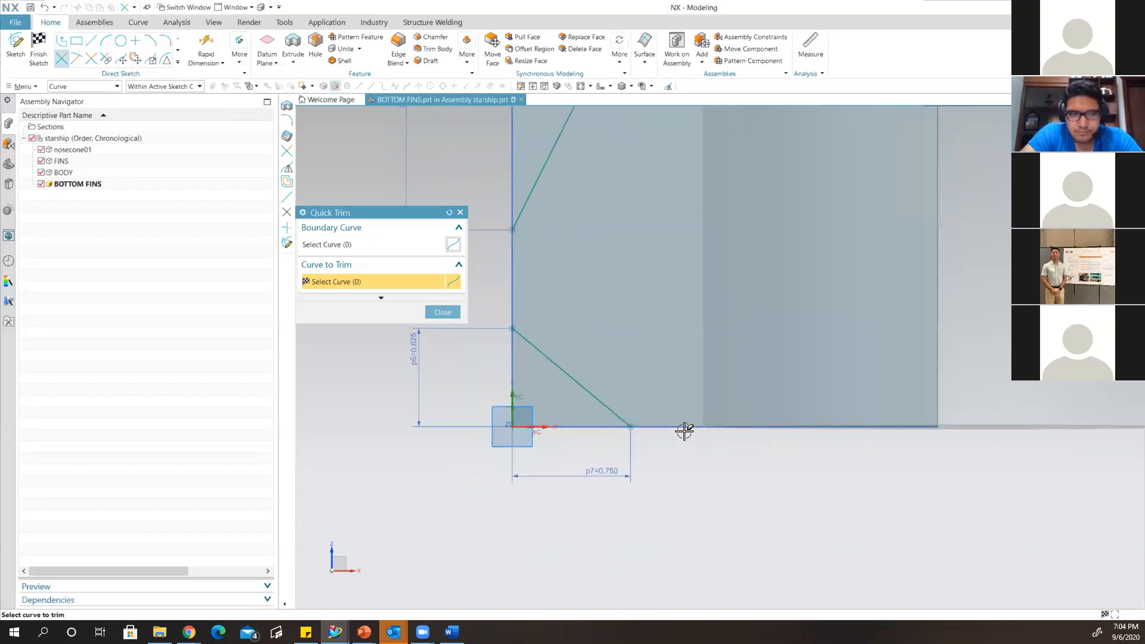
{"action": "scroll", "coordinate": [667, 420], "scroll_direction": "down", "scroll_amount": 1}
{"action": "mouse_move", "coordinate": [684, 414]}
{"action": "middle_mouse_down", "text": "shift"}
{"action": "mouse_move", "coordinate": [698, 498]}
{"action": "mouse_move", "coordinate": [687, 497]}
{"action": "middle_mouse_up", "text": "shift"}
{"action": "scroll", "coordinate": [551, 377], "scroll_direction": "up", "scroll_amount": 3}
{"action": "scroll", "coordinate": [544, 374], "scroll_direction": "down", "scroll_amount": 2}
{"action": "left_click", "coordinate": [443, 311]}
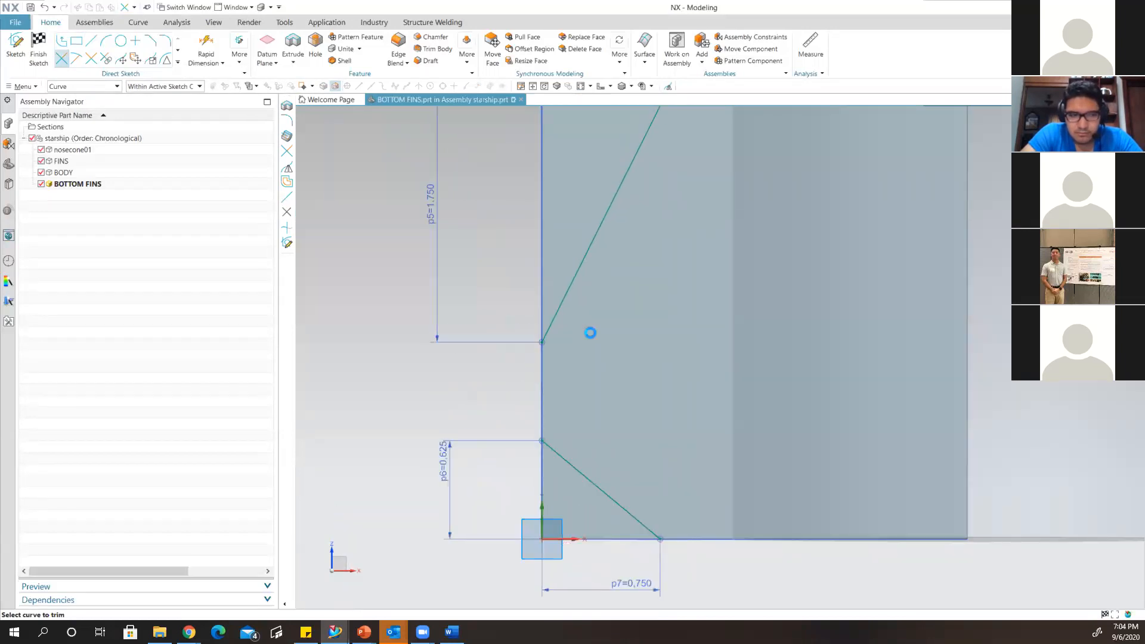
Close the upper corner triangle with a line up the fin's outer edge and another along its top edge to the slanted line's upper endpoint.
{"action": "middle_click_drag", "start_coordinate": [600, 417], "coordinate": [600, 429], "text": "shift"}
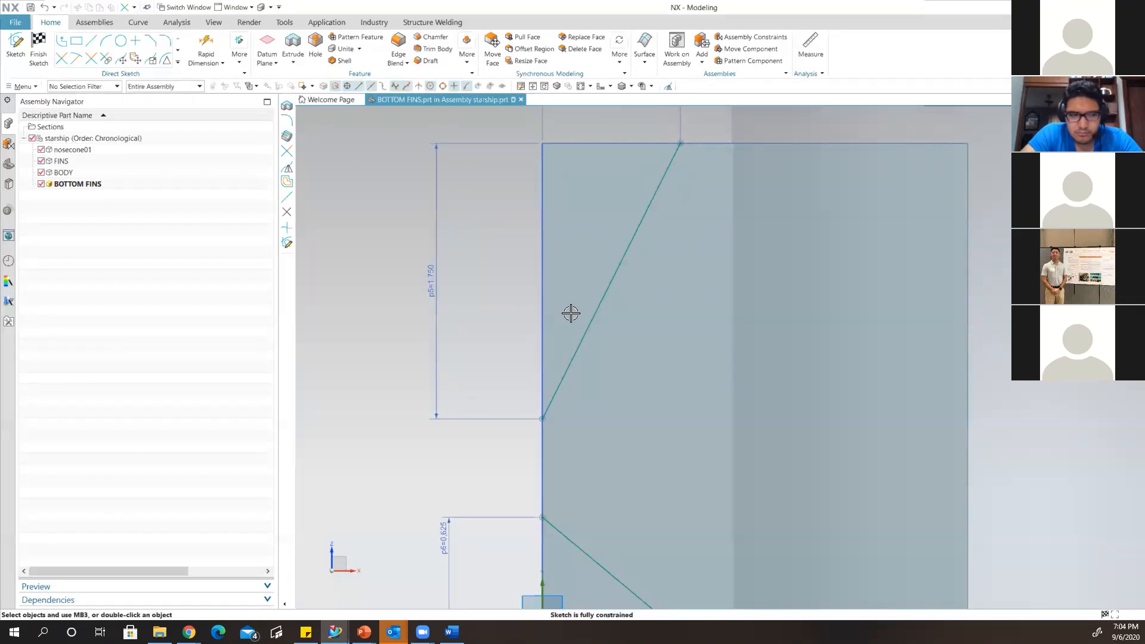
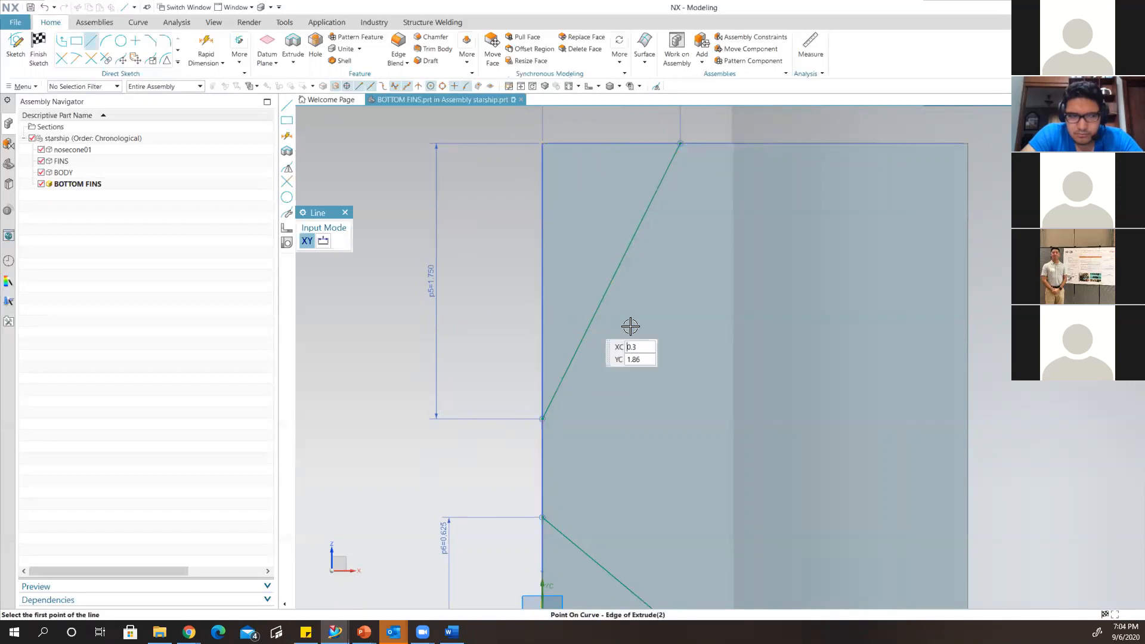
{"action": "middle_click_drag", "start_coordinate": [641, 335], "coordinate": [652, 360], "text": "shift"}
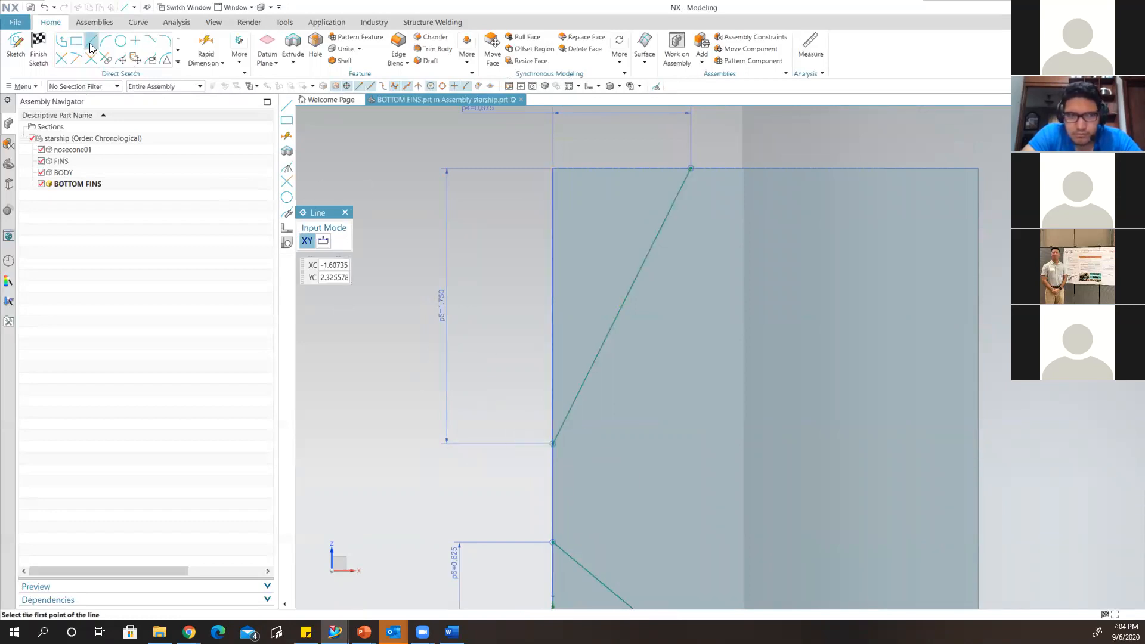
{"action": "left_click", "coordinate": [553, 443]}
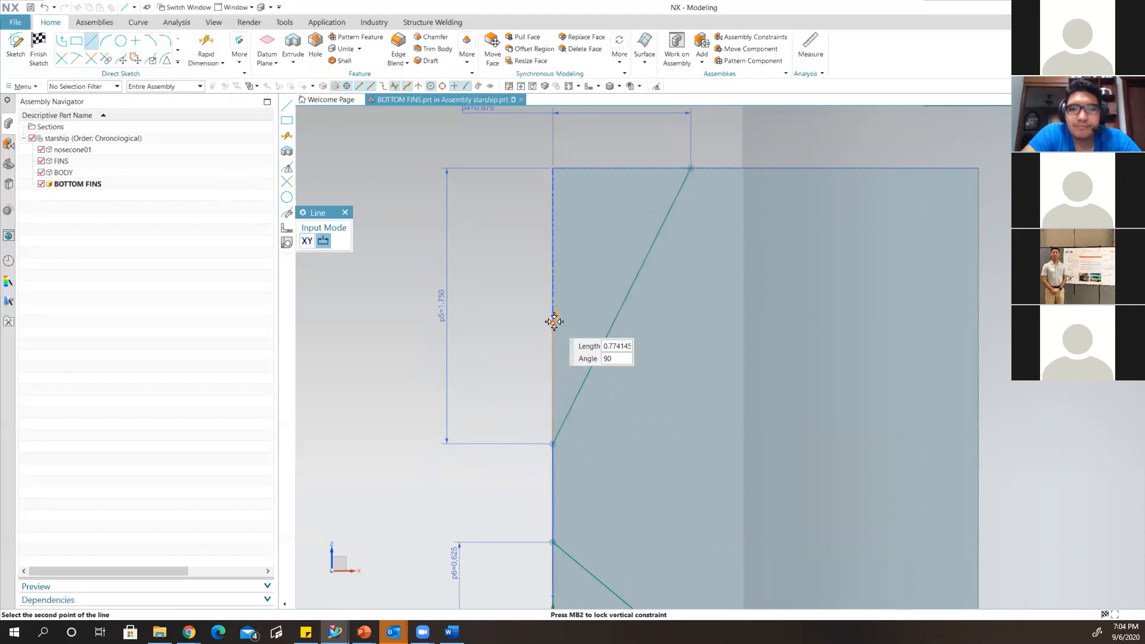
{"action": "left_click", "coordinate": [549, 167]}
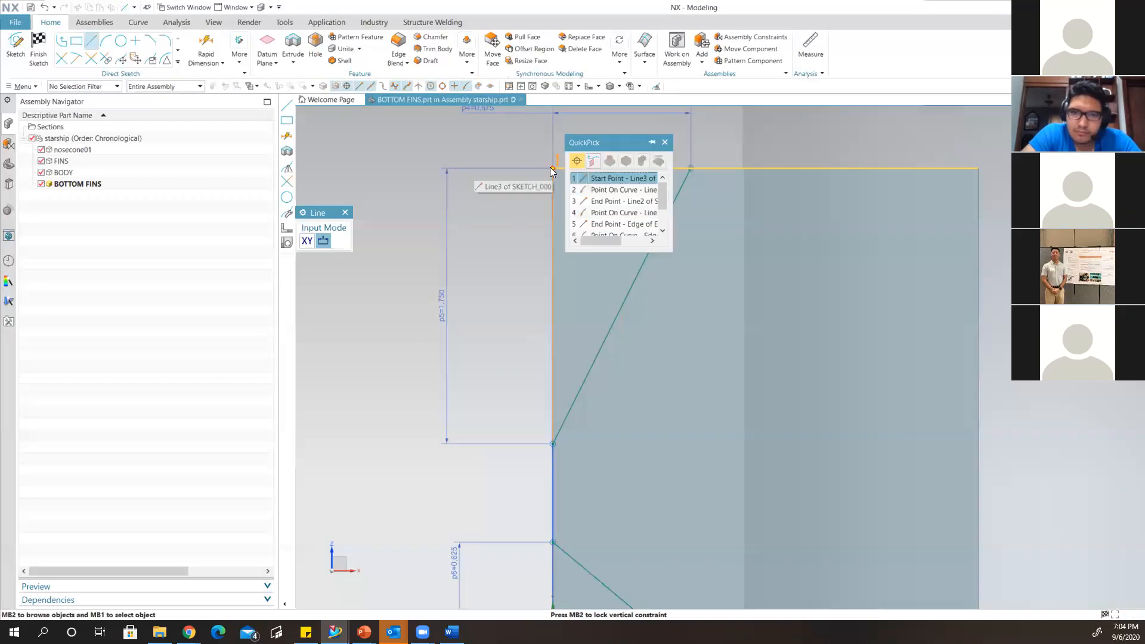
{"action": "left_click", "coordinate": [581, 178]}
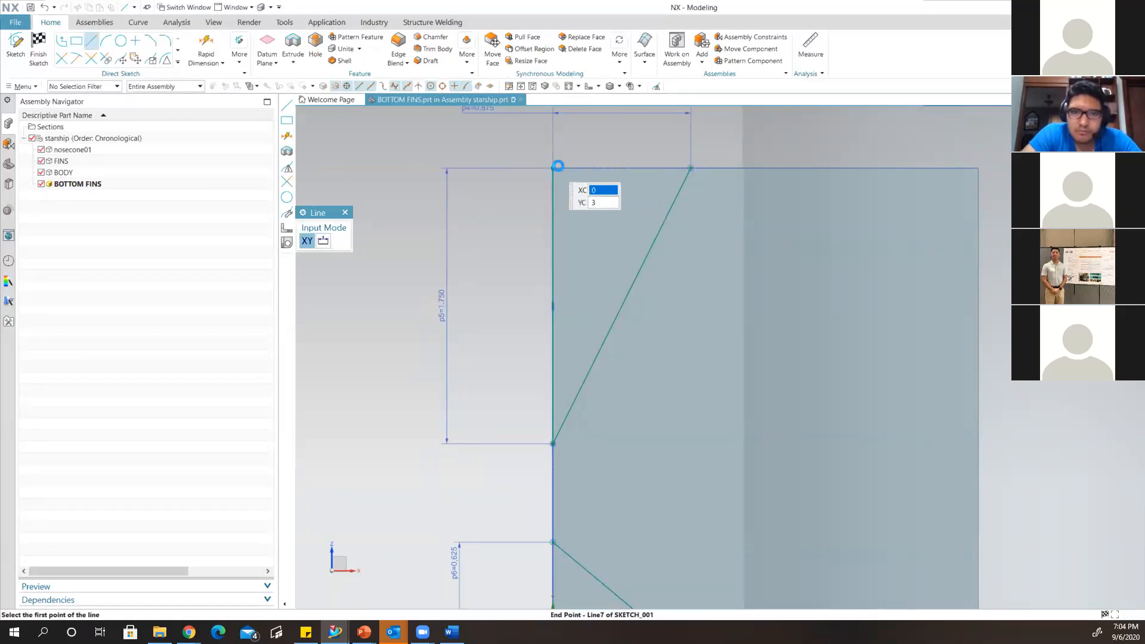
{"action": "left_click", "coordinate": [553, 168]}
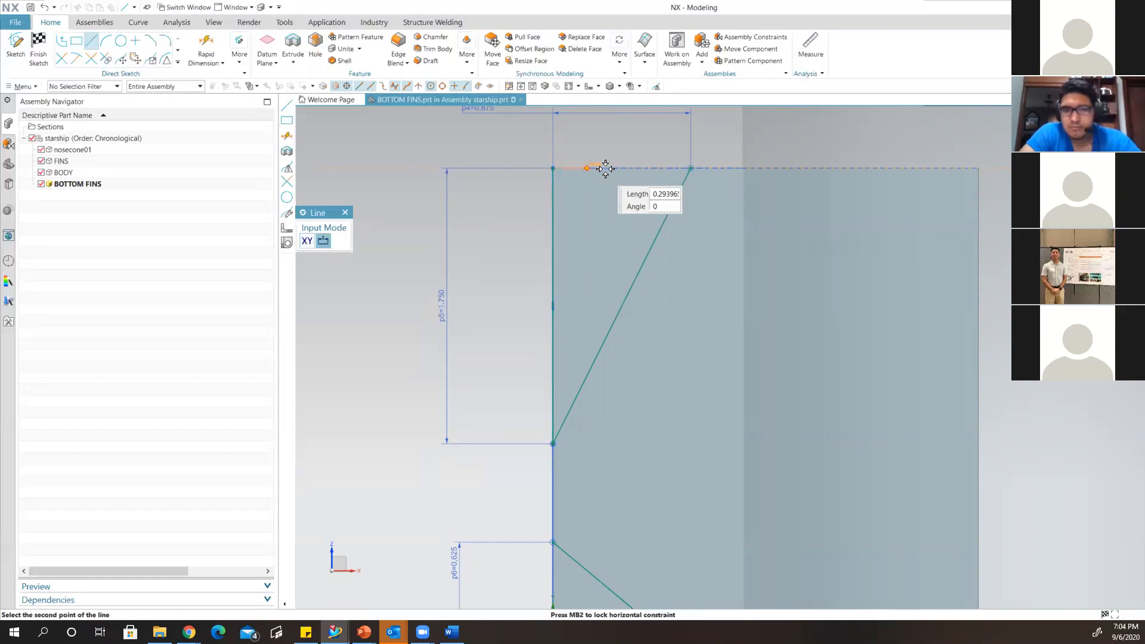
{"action": "left_click", "coordinate": [689, 166]}
Draw a vertical line along the outer edge from the lower corner line's upper endpoint down to the sketch origin.
{"action": "scroll", "coordinate": [638, 286], "scroll_direction": "down", "scroll_amount": 3}
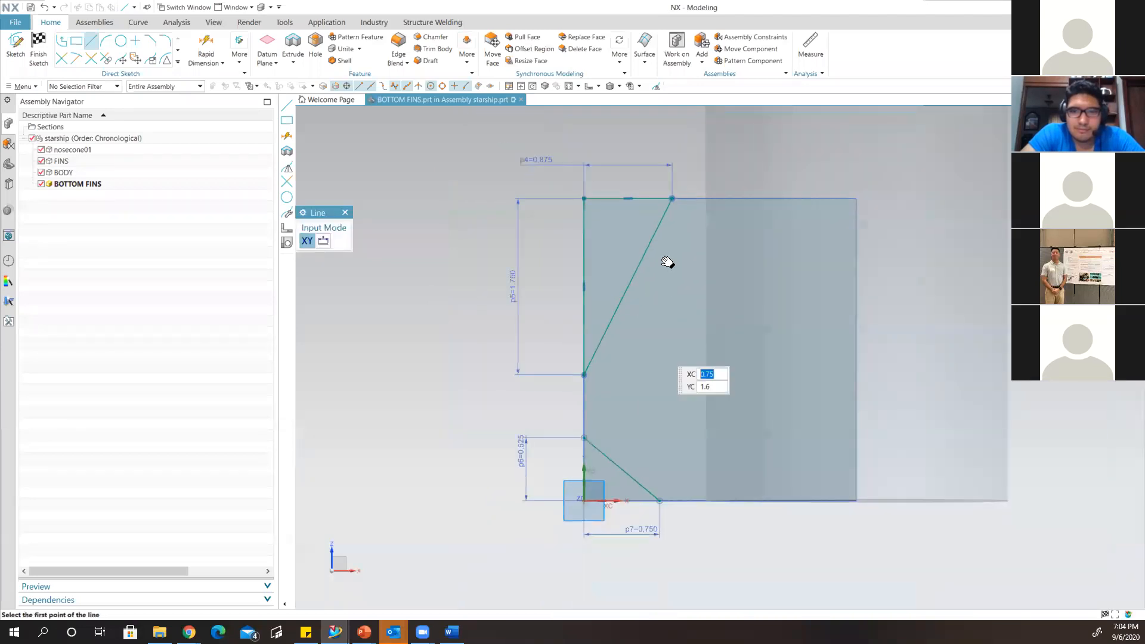
{"action": "middle_click_drag", "start_coordinate": [667, 262], "coordinate": [660, 223], "text": "shift"}
{"action": "scroll", "coordinate": [563, 331], "scroll_direction": "up", "scroll_amount": 6}
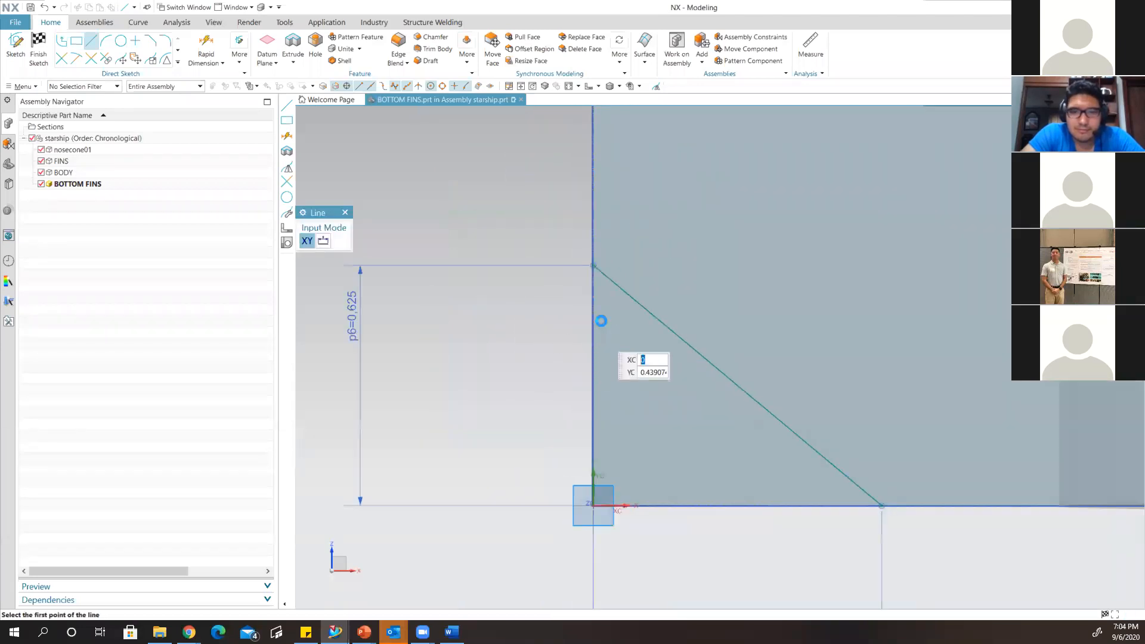
{"action": "middle_click_drag", "start_coordinate": [601, 321], "coordinate": [595, 189], "text": "shift"}
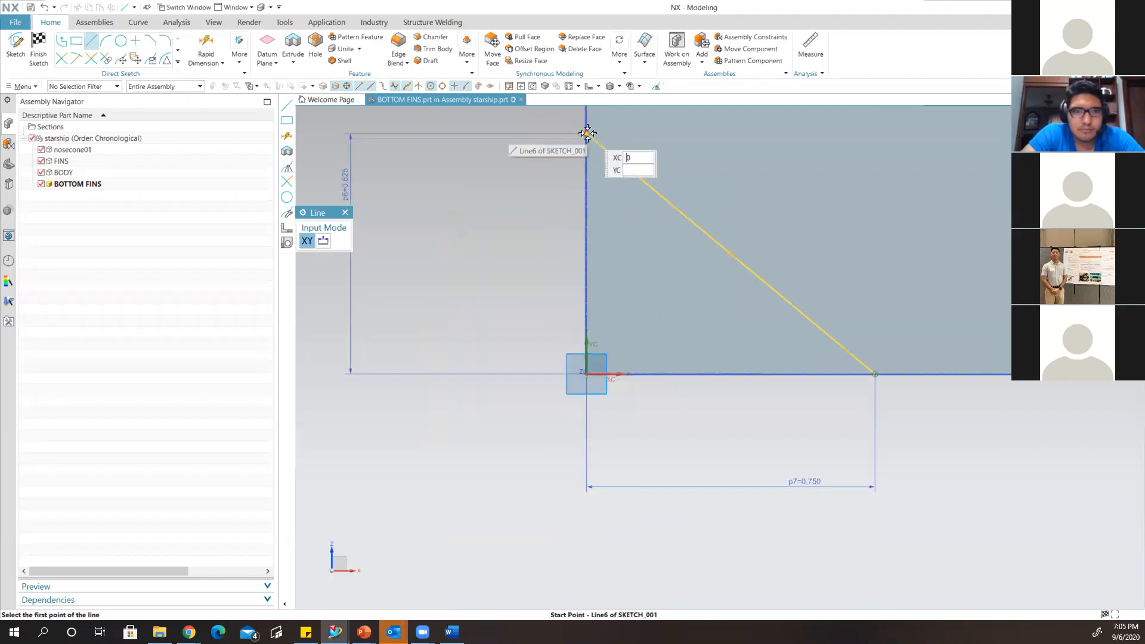
{"action": "left_click", "coordinate": [585, 133]}
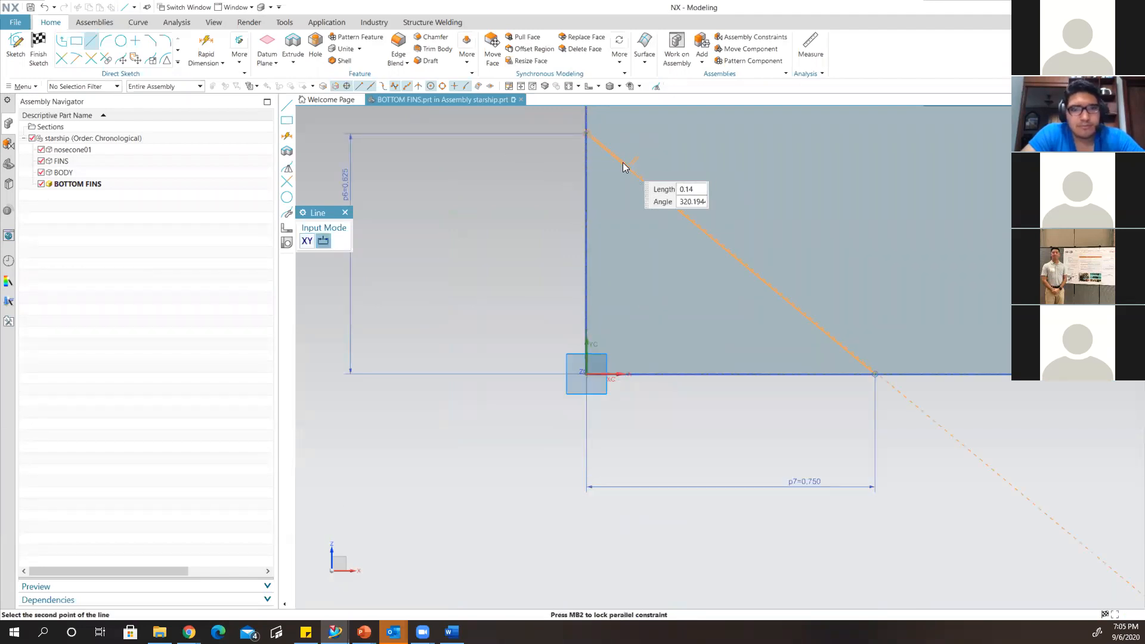
{"action": "key", "text": "Escape"}
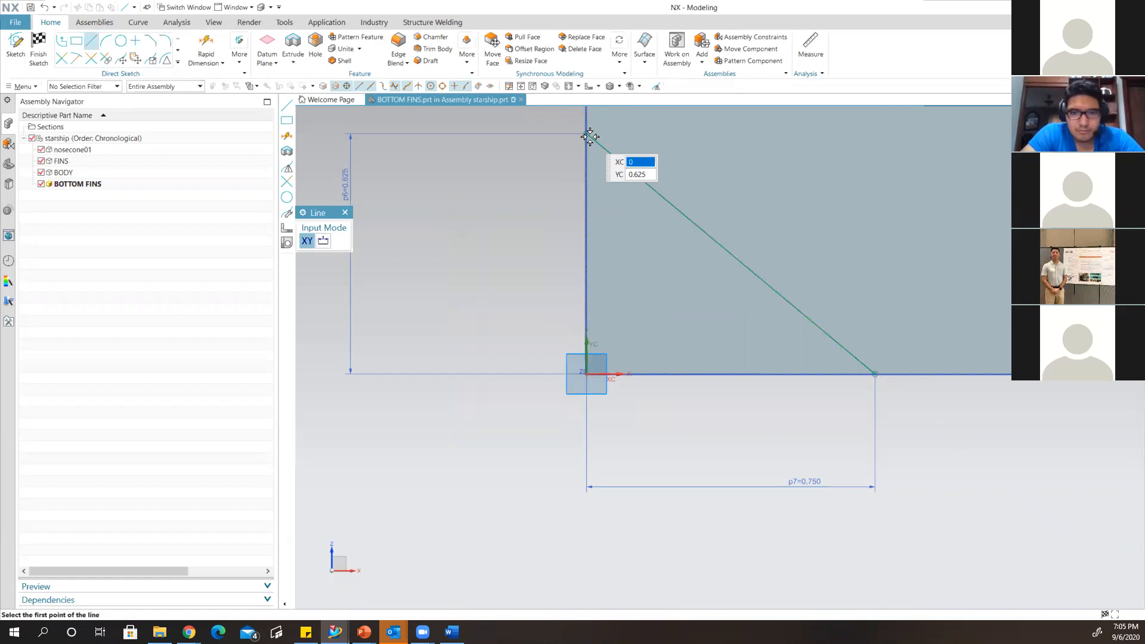
{"action": "left_click", "coordinate": [586, 134]}
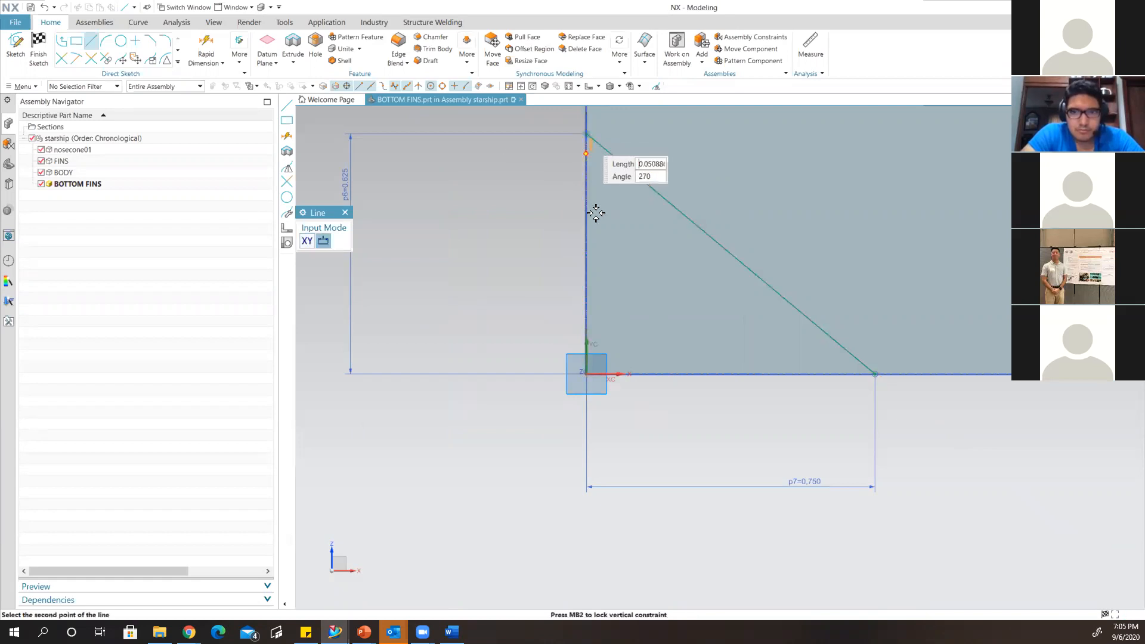
{"action": "left_click", "coordinate": [586, 374]}
Close the lower corner triangle with a line along the bottom edge from the origin to the corner line's lower endpoint, and finish line drawing.
{"action": "left_click", "coordinate": [586, 374]}
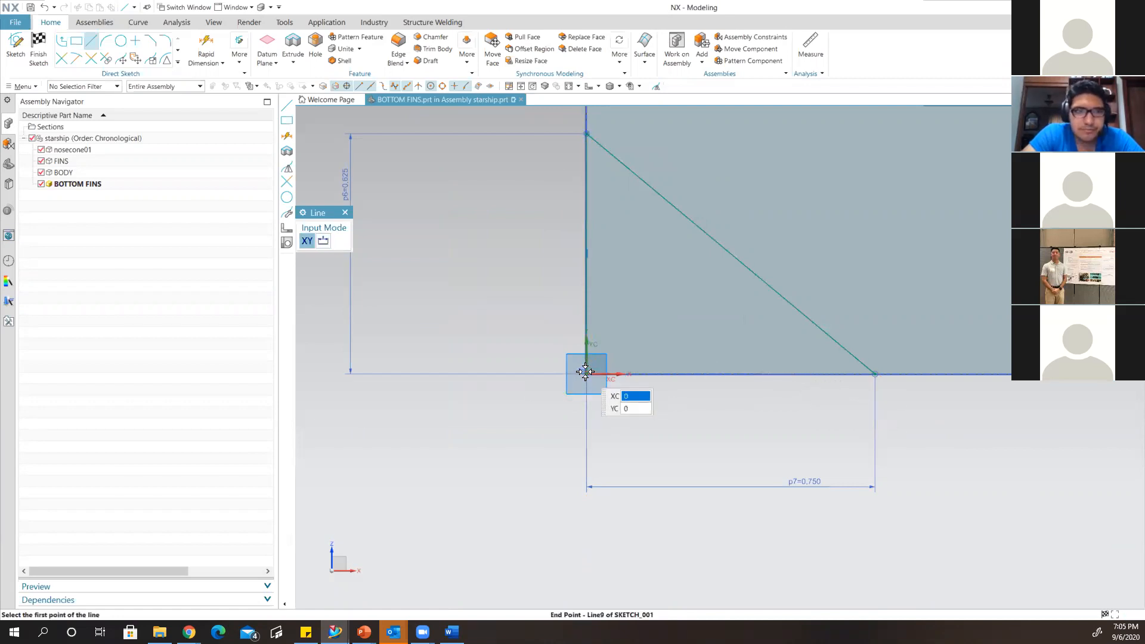
{"action": "left_click", "coordinate": [874, 374]}
{"action": "scroll", "coordinate": [754, 409], "scroll_direction": "down", "scroll_amount": 6}
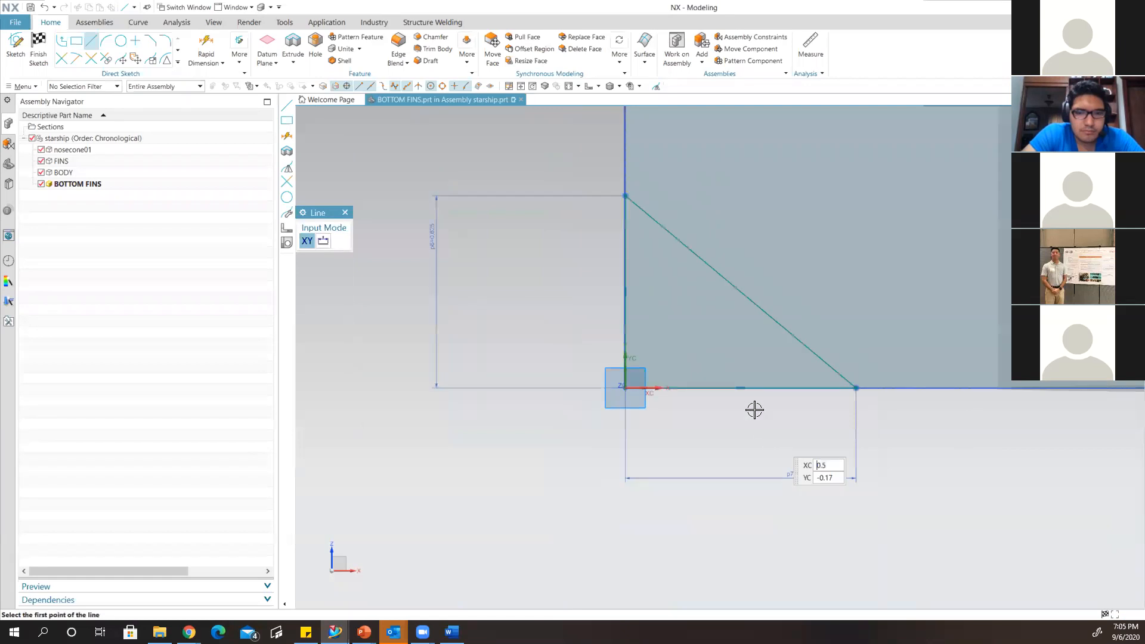
{"action": "scroll", "coordinate": [797, 325], "scroll_direction": "down", "scroll_amount": 3}
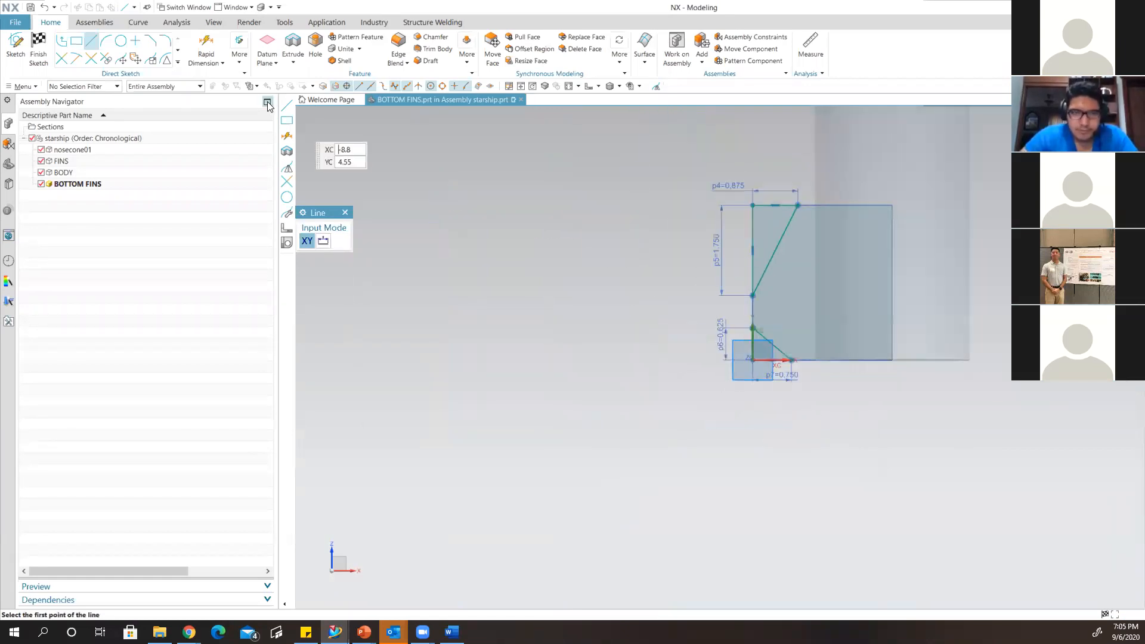
{"action": "left_click", "coordinate": [345, 212]}
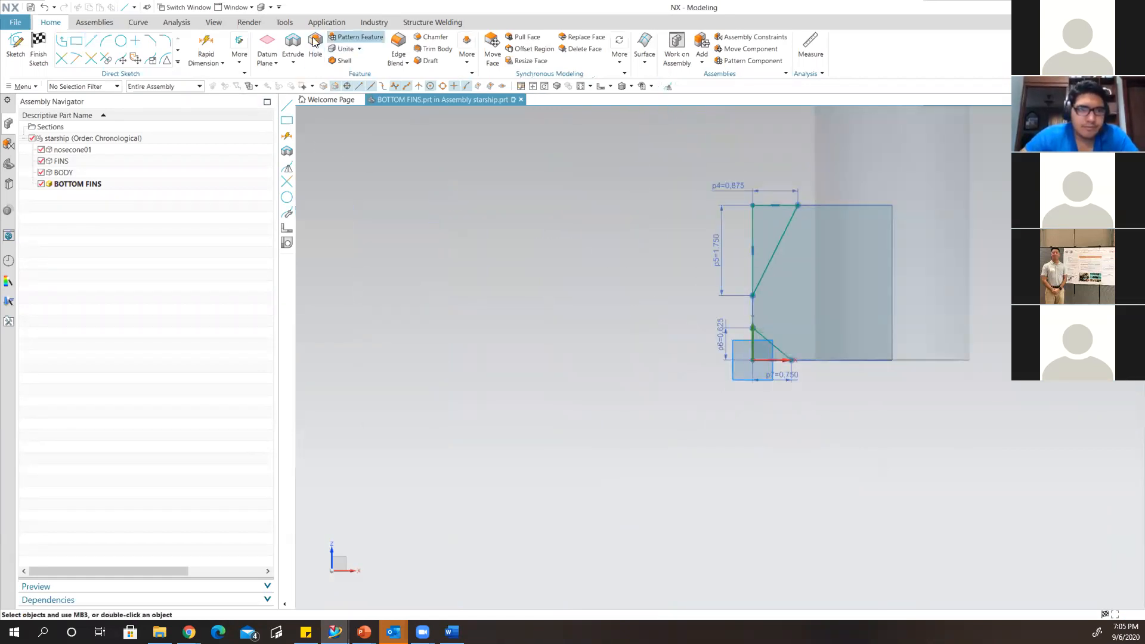
Set up an Extrude of the two corner triangles from 0 to 1 in, with the Boolean set to Subtract.
{"action": "left_click", "coordinate": [291, 42]}
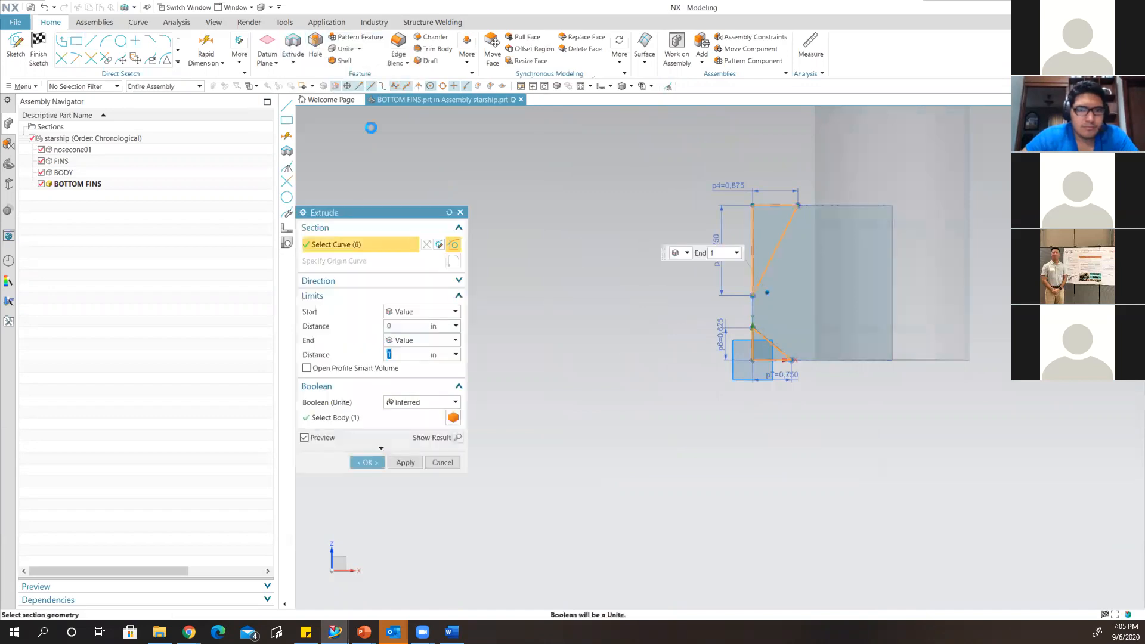
{"action": "scroll", "coordinate": [711, 338], "scroll_direction": "up", "scroll_amount": 2}
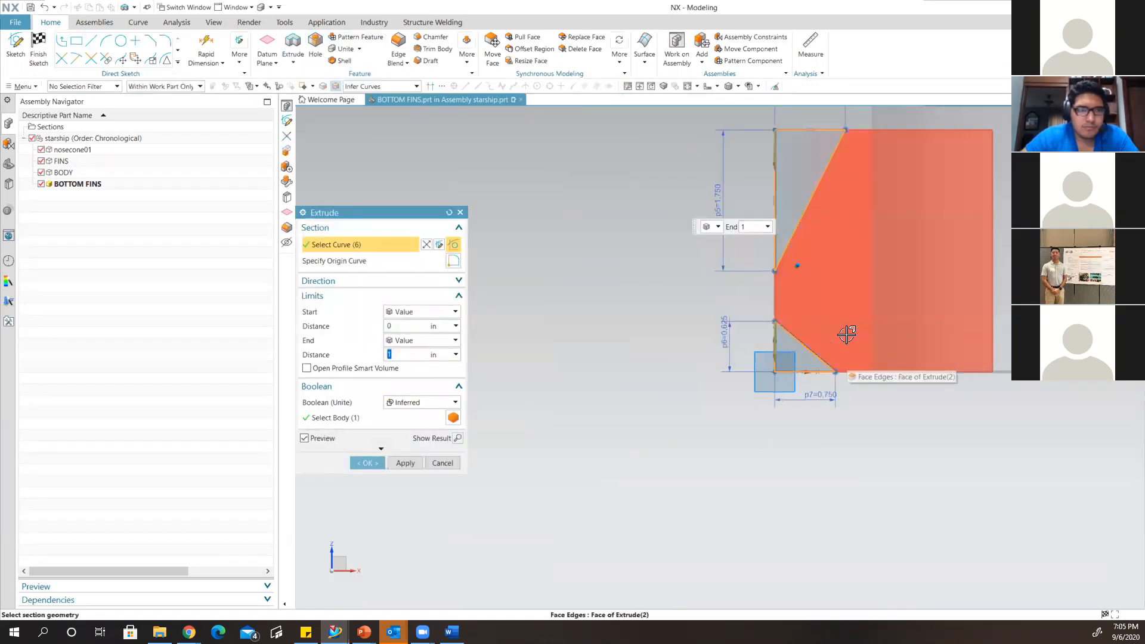
{"action": "mouse_move", "coordinate": [852, 342]}
{"action": "middle_mouse_down", "text": "shift"}
{"action": "mouse_move", "coordinate": [682, 417]}
{"action": "mouse_move", "coordinate": [654, 330]}
{"action": "mouse_move", "coordinate": [799, 401]}
{"action": "middle_mouse_up", "text": "shift"}
{"action": "scroll", "coordinate": [654, 330], "scroll_direction": "up", "scroll_amount": 2}
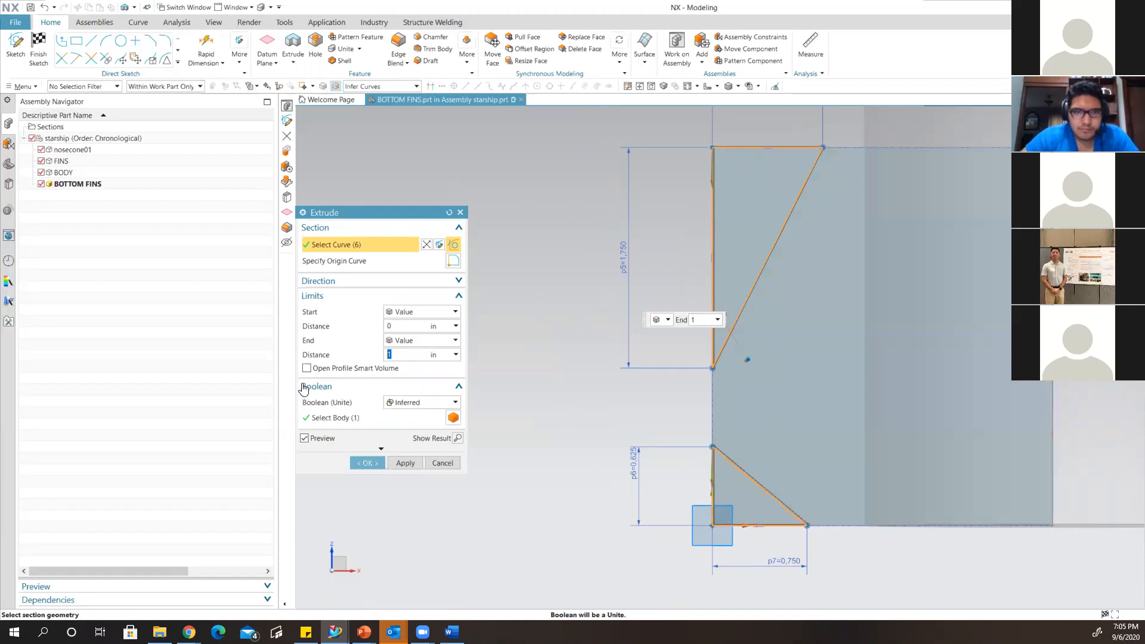
{"action": "left_click", "coordinate": [425, 403]}
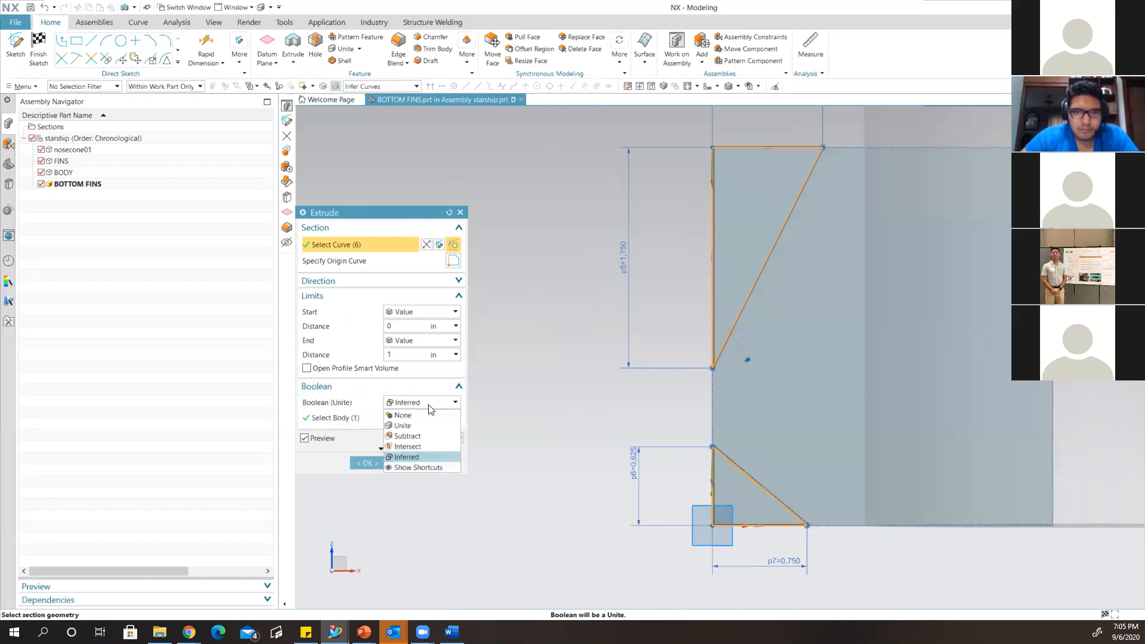
{"action": "left_click", "coordinate": [411, 436]}
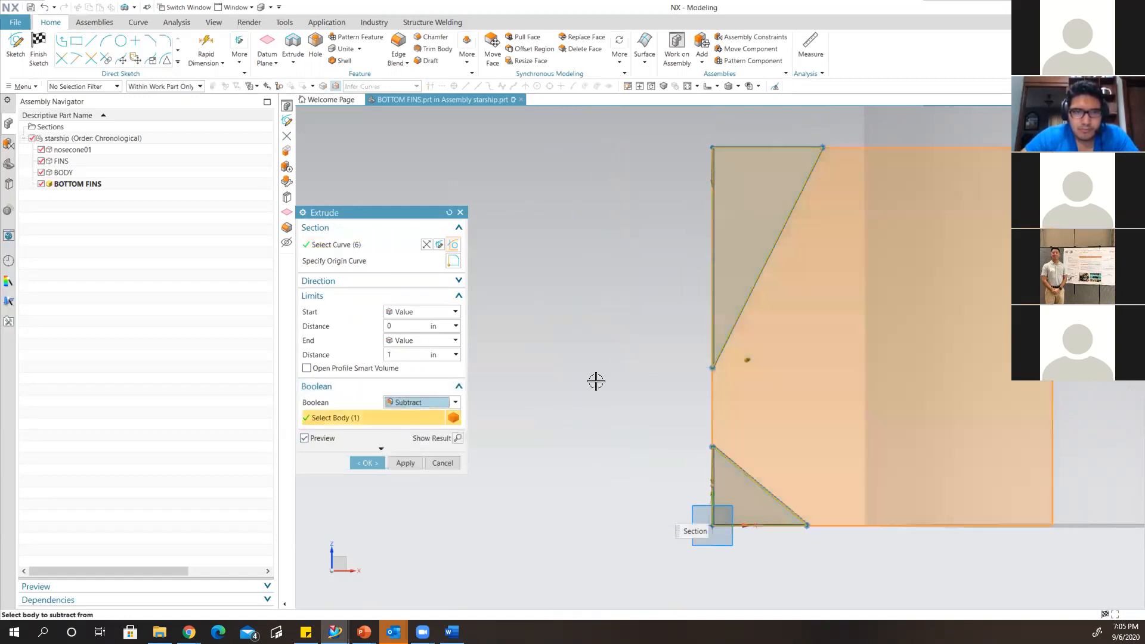
Reverse the extrusion's direction so it passes through the fin block, and complete the corner cuts.
{"action": "middle_click_drag", "start_coordinate": [621, 281], "coordinate": [677, 289]}
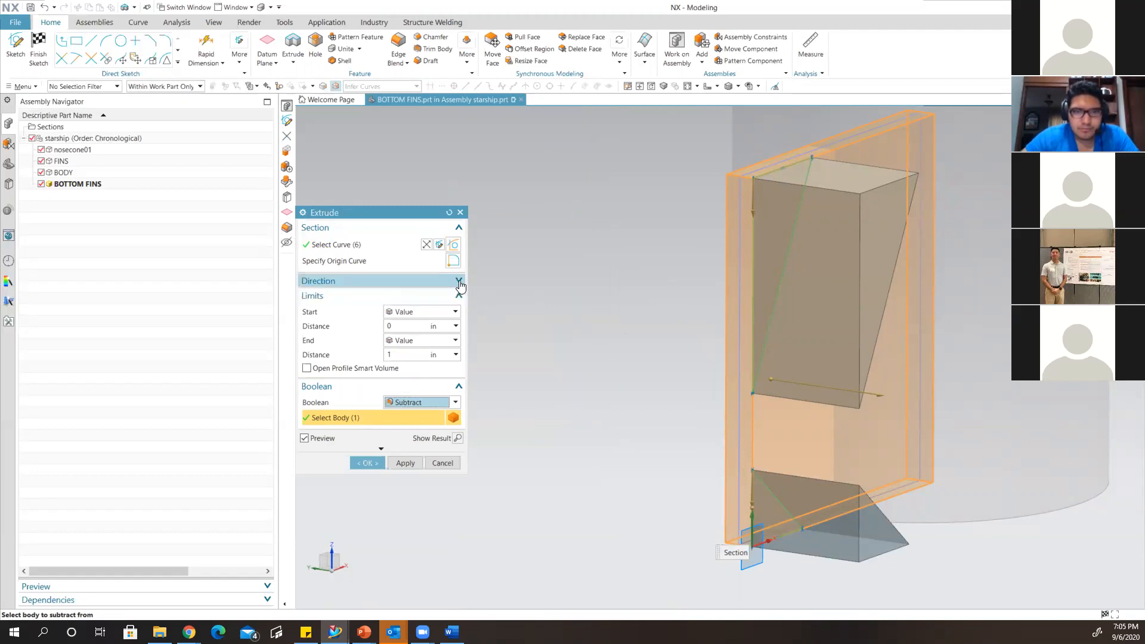
{"action": "left_click", "coordinate": [458, 281]}
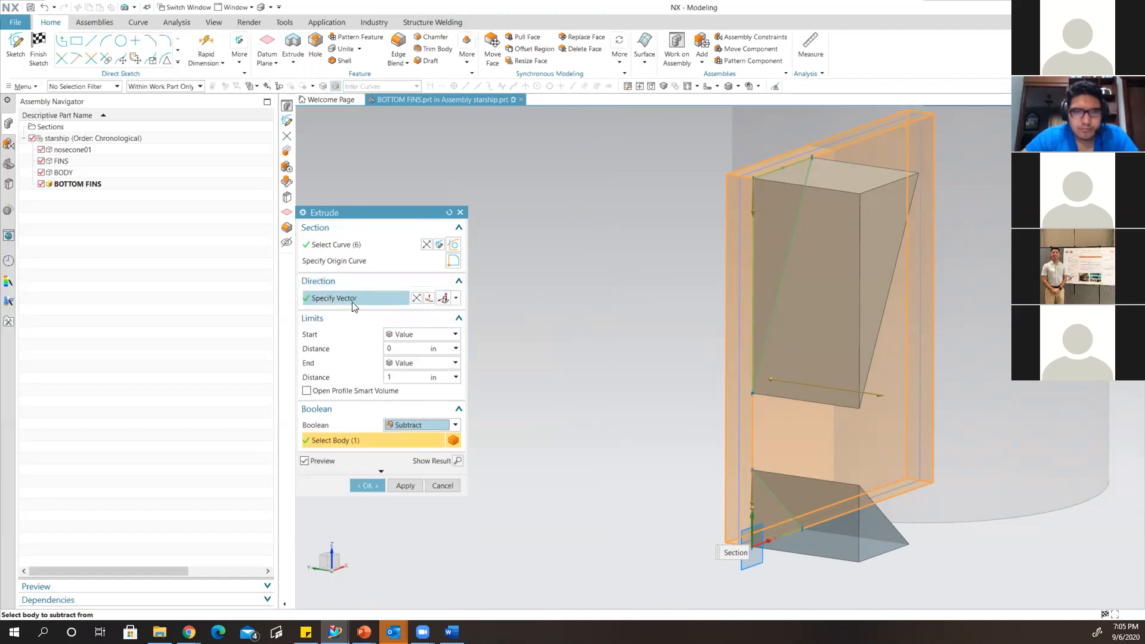
{"action": "left_click", "coordinate": [416, 298]}
{"action": "middle_click_drag", "start_coordinate": [751, 267], "coordinate": [730, 241]}
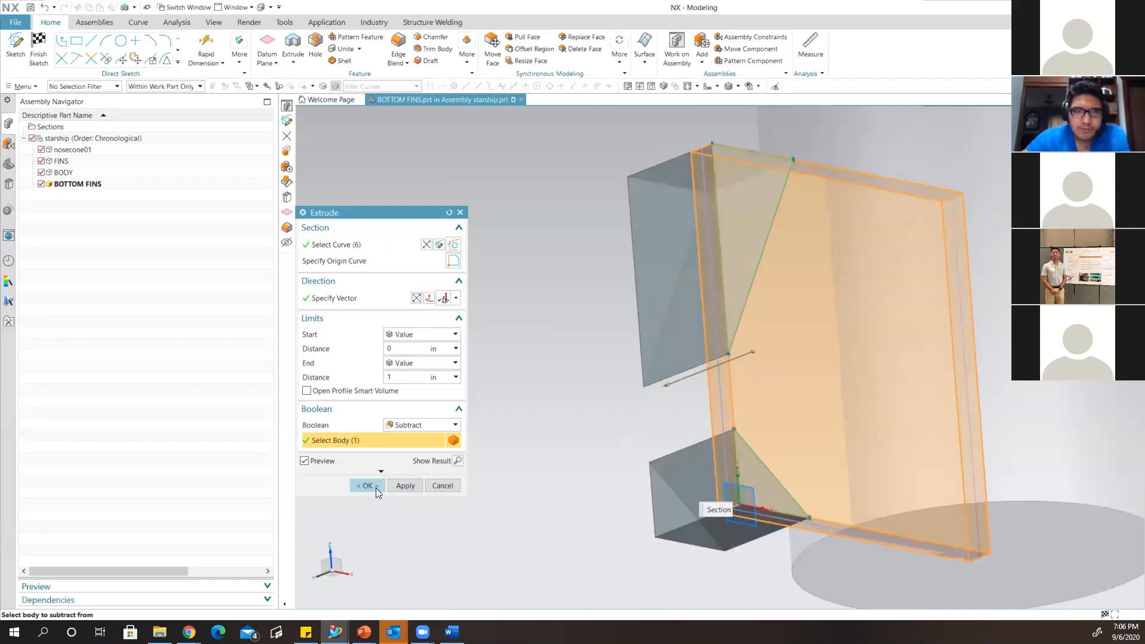
{"action": "left_click", "coordinate": [379, 486]}
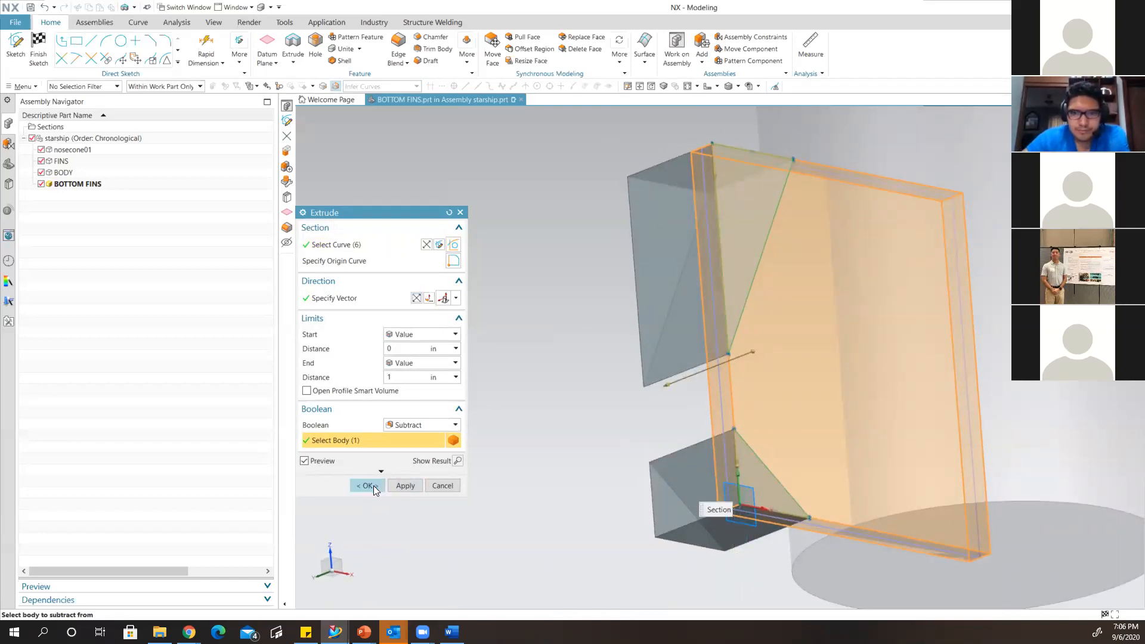
Start an Edge Blend on the short edge at the fin's upper slanted corner and set its radius to 3/16 in.
{"action": "middle_click_drag", "start_coordinate": [758, 286], "coordinate": [774, 252]}
{"action": "scroll", "coordinate": [776, 250], "scroll_direction": "up", "scroll_amount": 1}
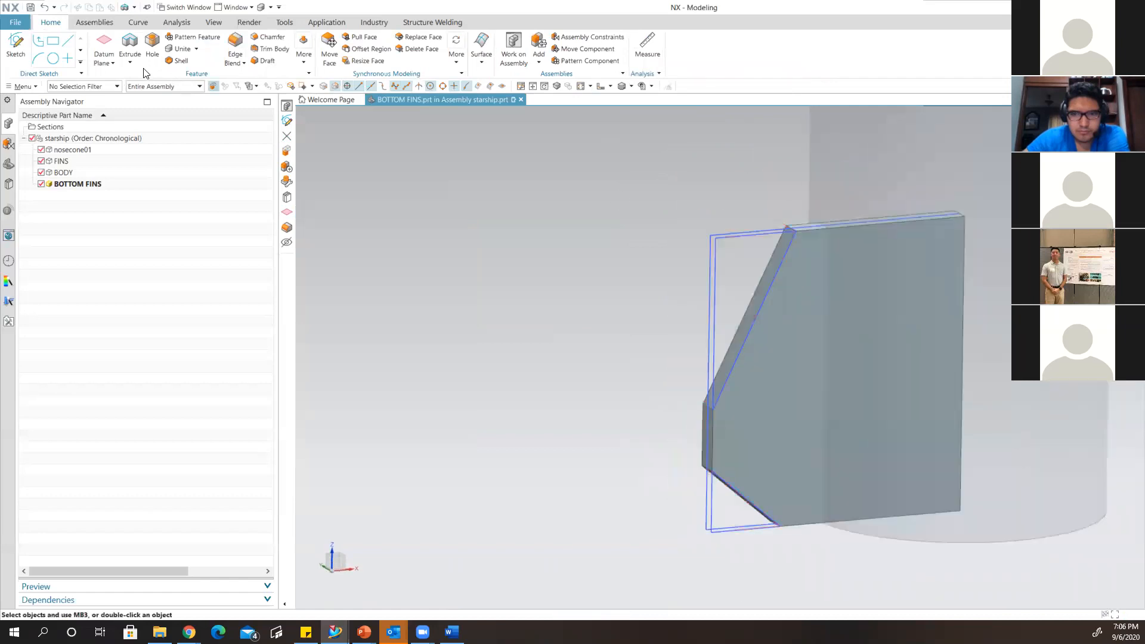
{"action": "scroll", "coordinate": [792, 304], "scroll_direction": "up", "scroll_amount": 3}
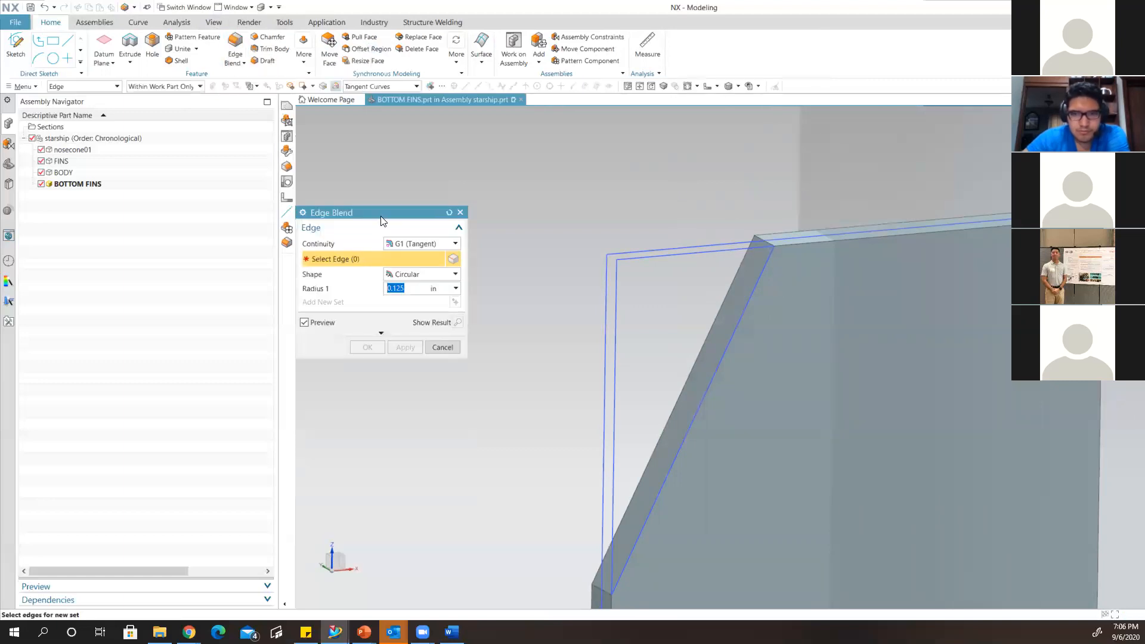
{"action": "left_click_drag", "start_coordinate": [345, 213], "coordinate": [405, 188]}
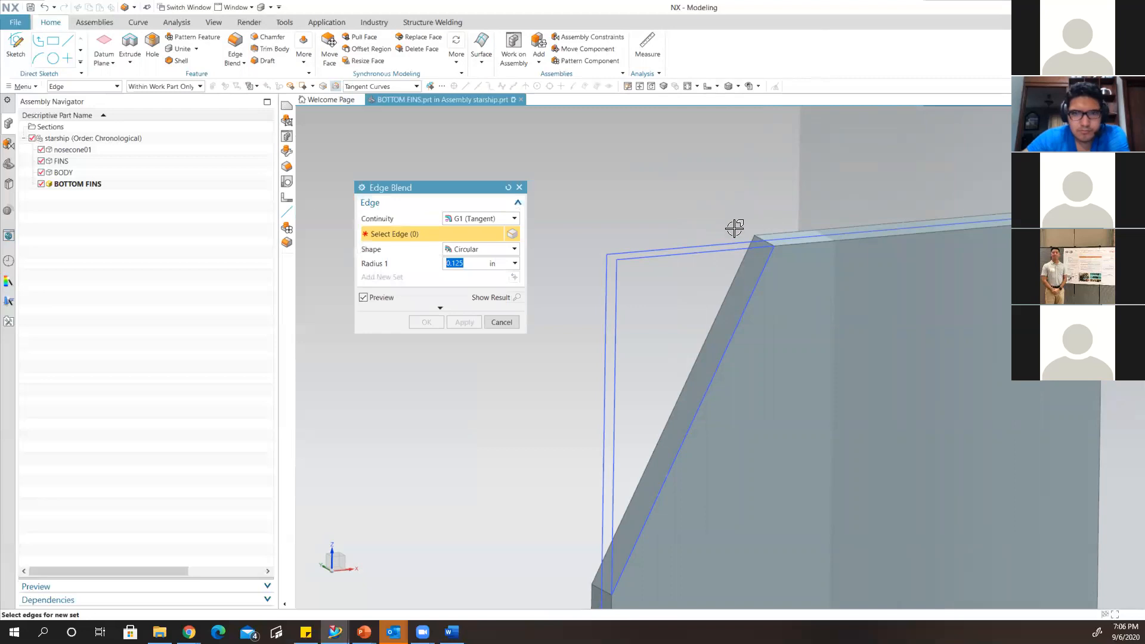
{"action": "scroll", "coordinate": [734, 228], "scroll_direction": "up", "scroll_amount": 3}
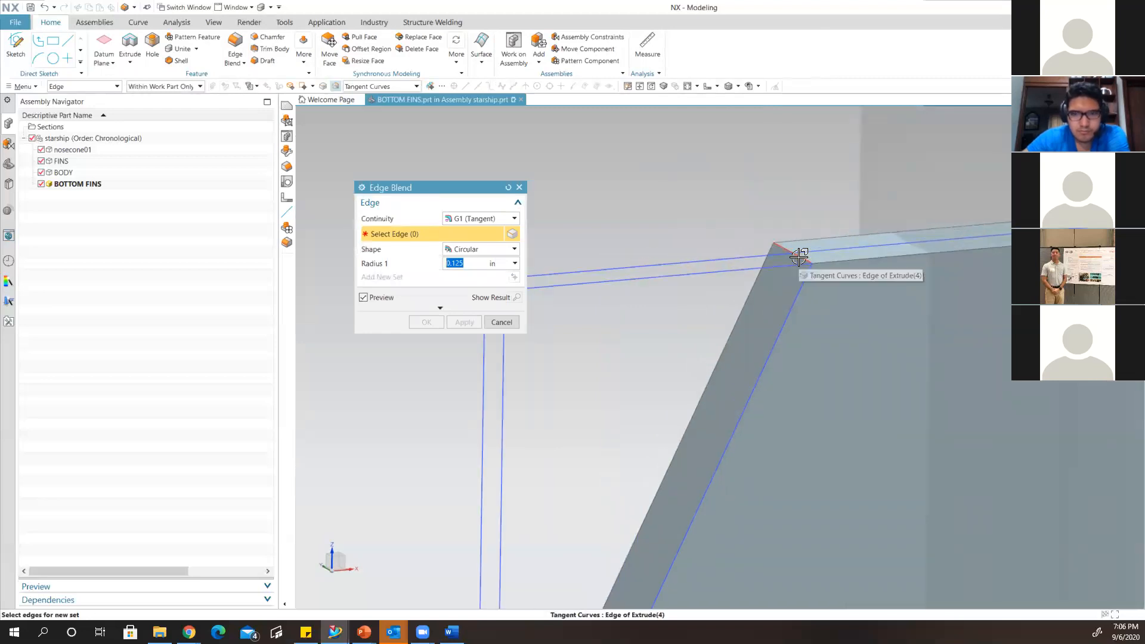
{"action": "left_click", "coordinate": [799, 256]}
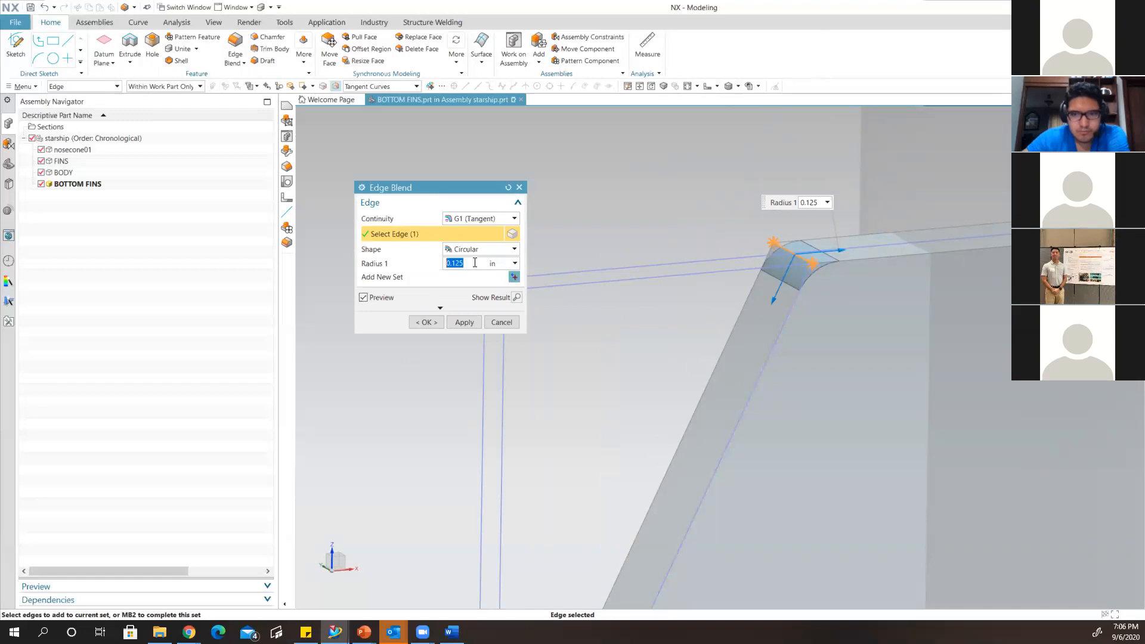
{"action": "type", "text": "/"}
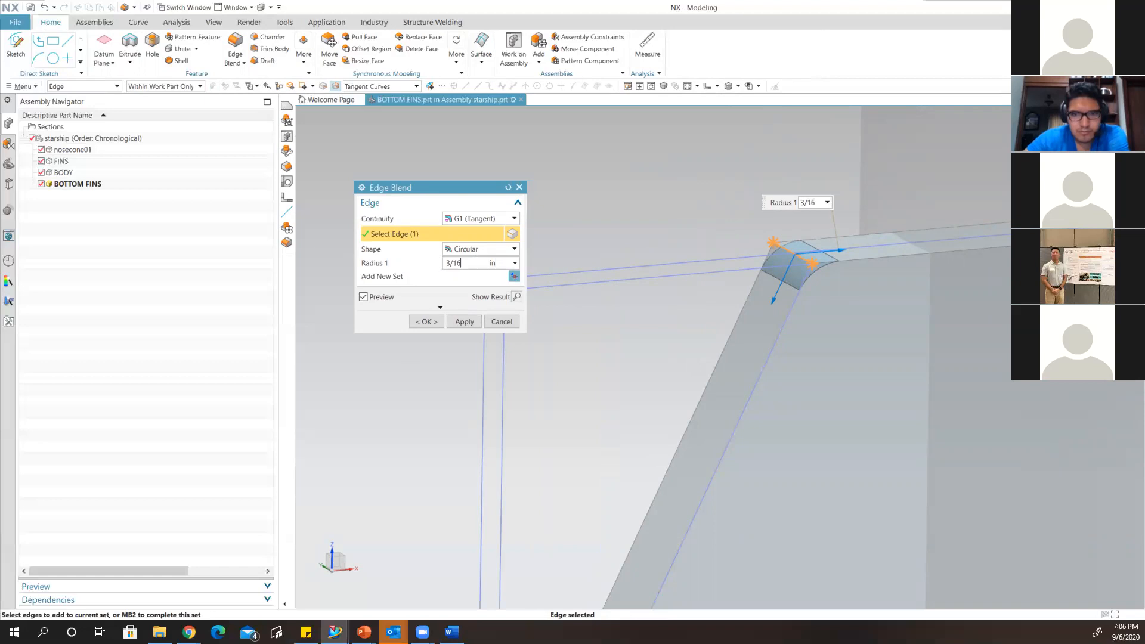
{"action": "type", "text": "16"}
{"action": "key", "text": "Return"}
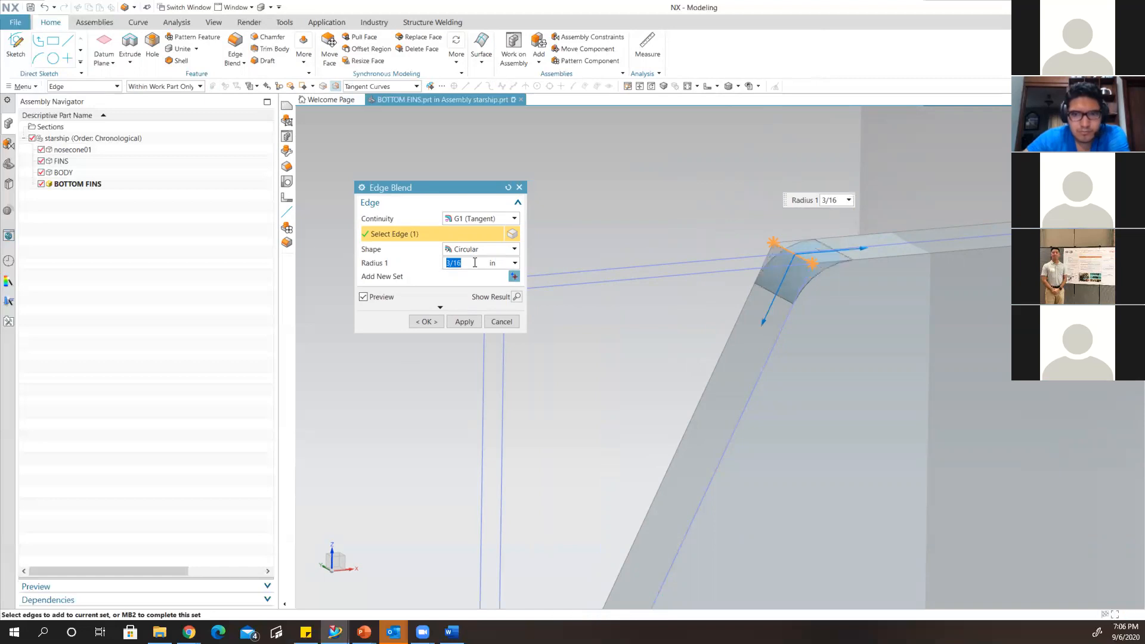
Add the other three short edges along the fin's cut outer profile to the blend and apply it.
{"action": "scroll", "coordinate": [727, 356], "scroll_direction": "down", "scroll_amount": 4}
{"action": "middle_click_drag", "start_coordinate": [766, 451], "coordinate": [794, 238], "text": "shift"}
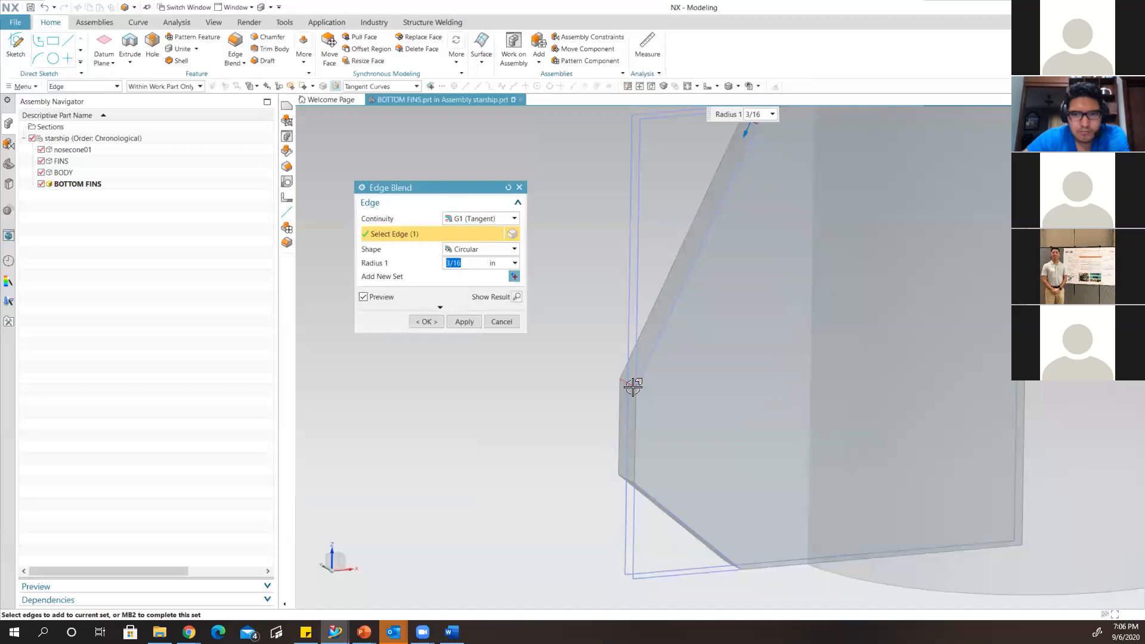
{"action": "scroll", "coordinate": [636, 381], "scroll_direction": "up", "scroll_amount": 2}
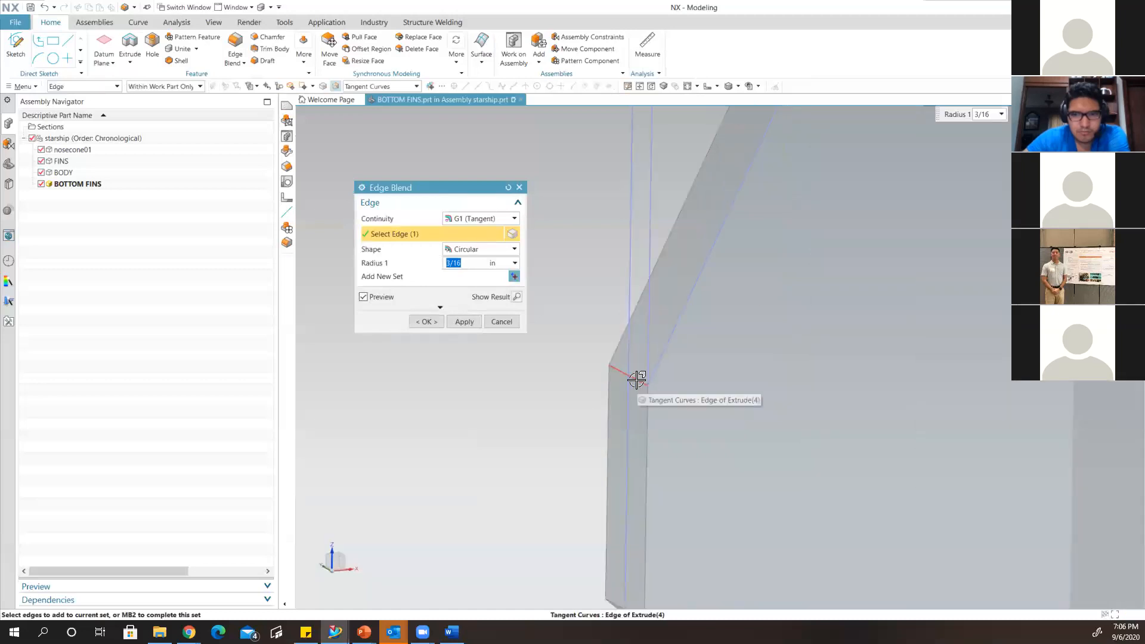
{"action": "left_click", "coordinate": [637, 378]}
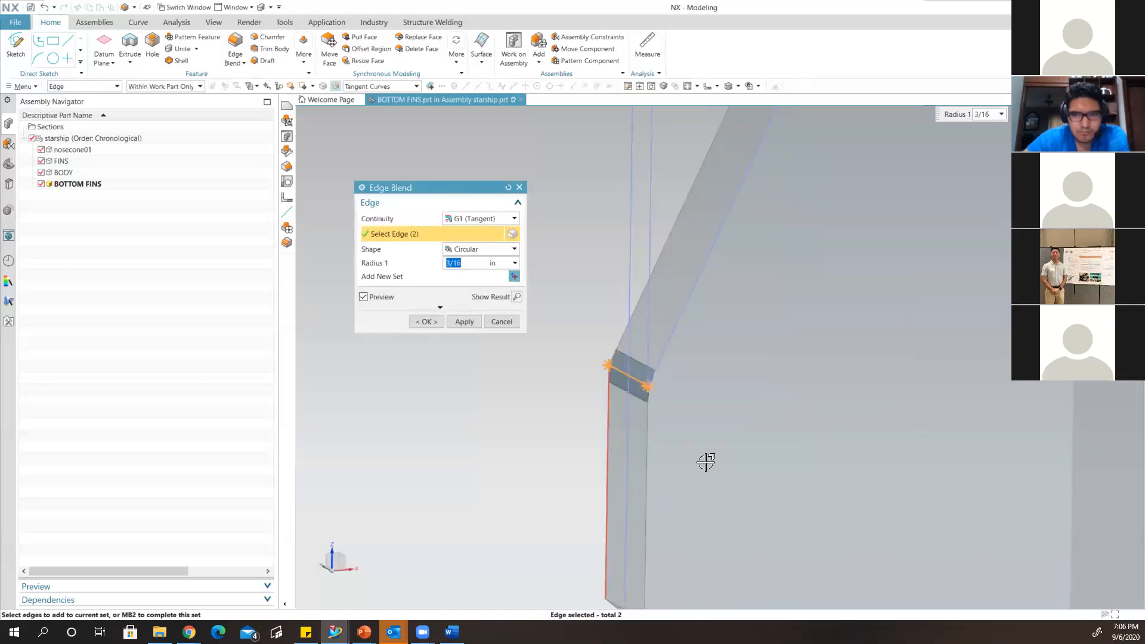
{"action": "middle_click_drag", "start_coordinate": [764, 493], "coordinate": [774, 252], "text": "shift"}
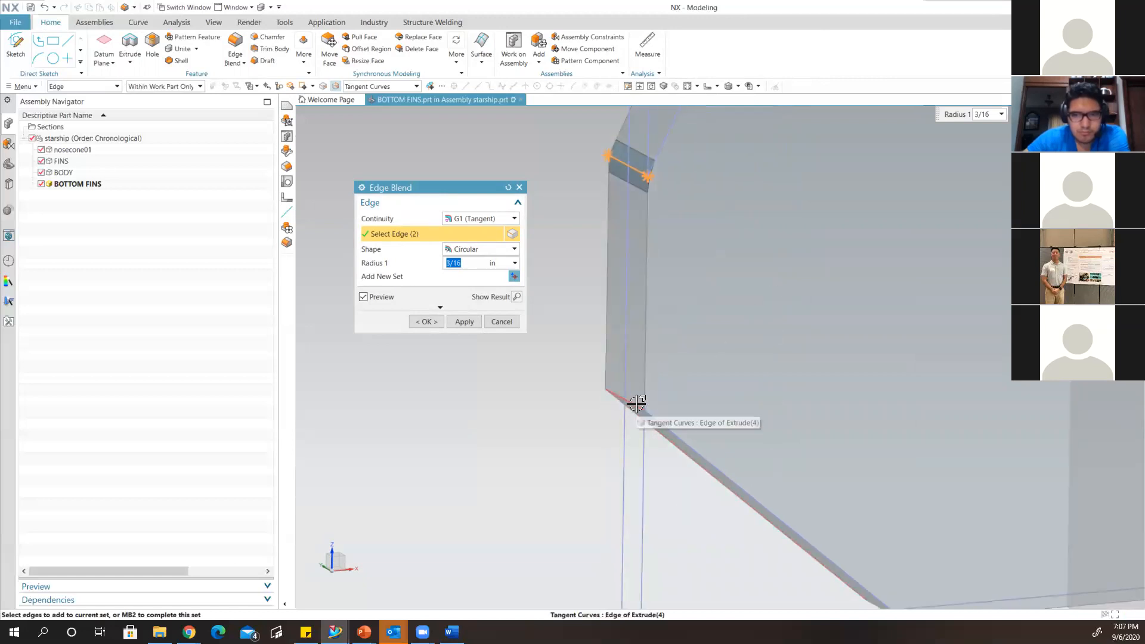
{"action": "left_click", "coordinate": [636, 403]}
{"action": "middle_click_drag", "start_coordinate": [846, 459], "coordinate": [706, 288], "text": "shift"}
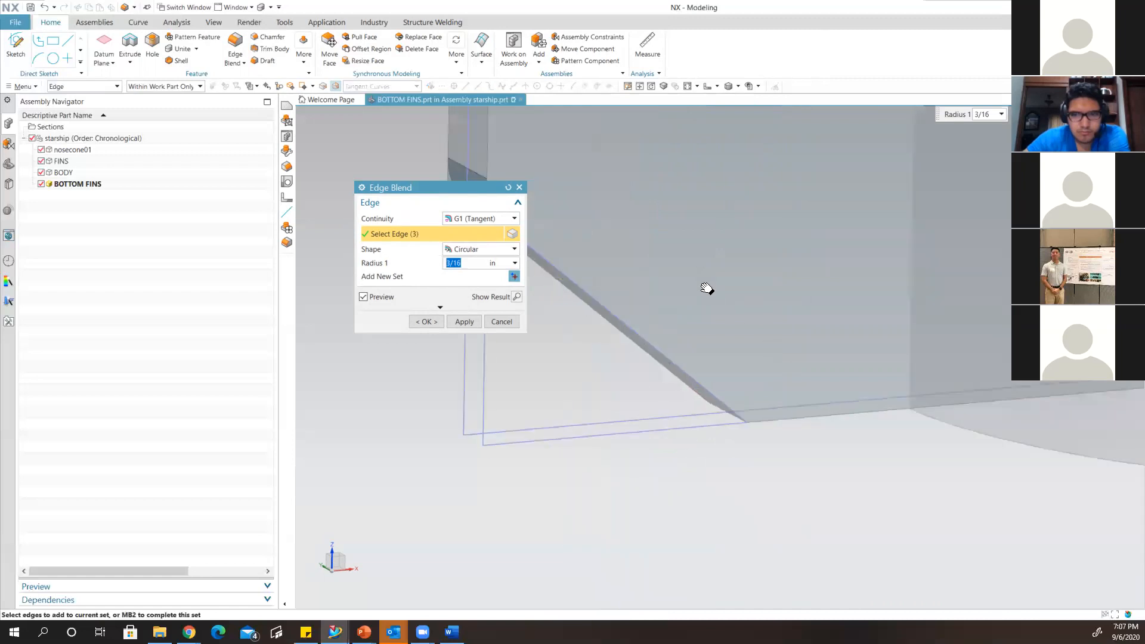
{"action": "scroll", "coordinate": [745, 347], "scroll_direction": "up", "scroll_amount": 3}
{"action": "left_click", "coordinate": [765, 360]}
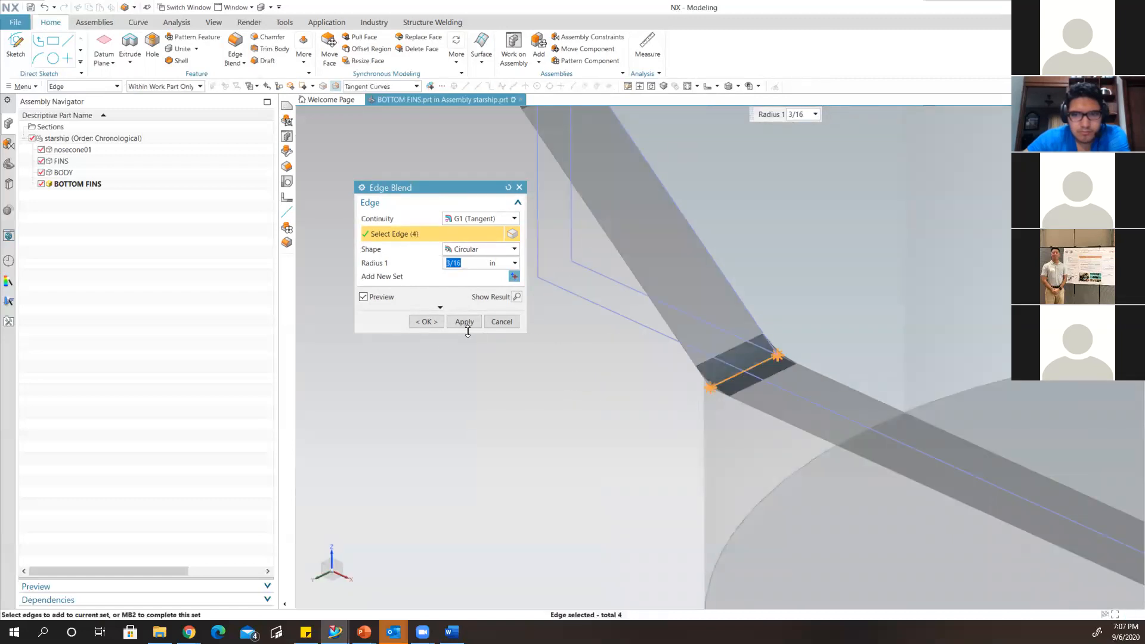
{"action": "left_click", "coordinate": [428, 322]}
Start a Split Body operation with the fin's solid body as target and make its splitting face or plane ready for selection.
{"action": "middle_click_drag", "start_coordinate": [736, 255], "coordinate": [710, 317]}
{"action": "middle_click_drag", "start_coordinate": [724, 263], "coordinate": [680, 301]}
{"action": "scroll", "coordinate": [695, 237], "scroll_direction": "down", "scroll_amount": 5}
{"action": "scroll", "coordinate": [706, 257], "scroll_direction": "up", "scroll_amount": 5}
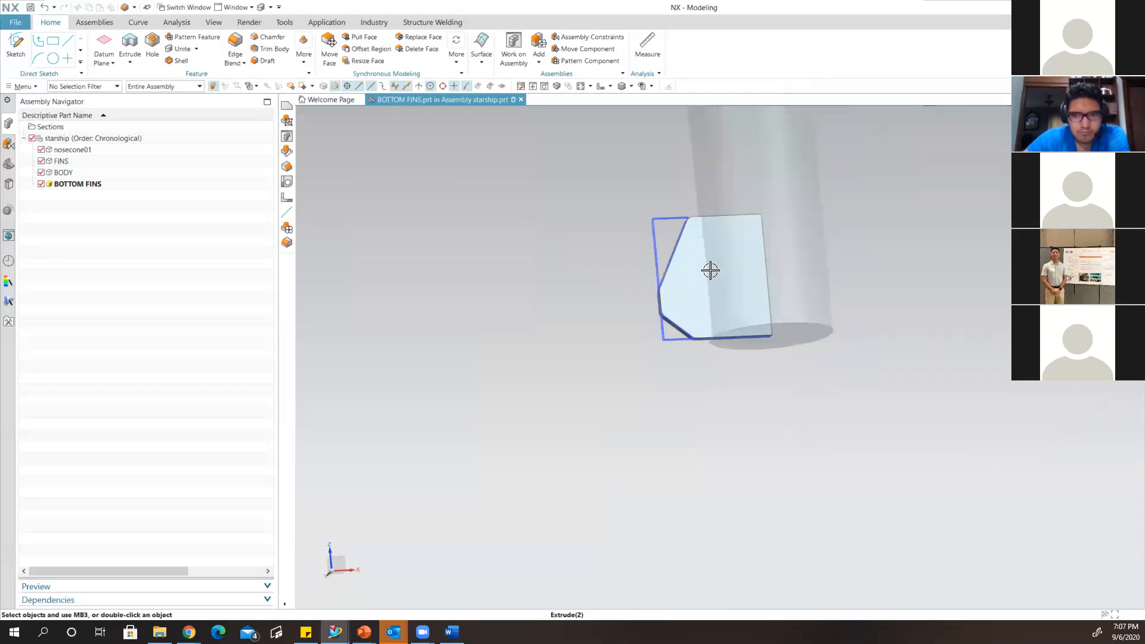
{"action": "middle_click_drag", "start_coordinate": [713, 266], "coordinate": [715, 222]}
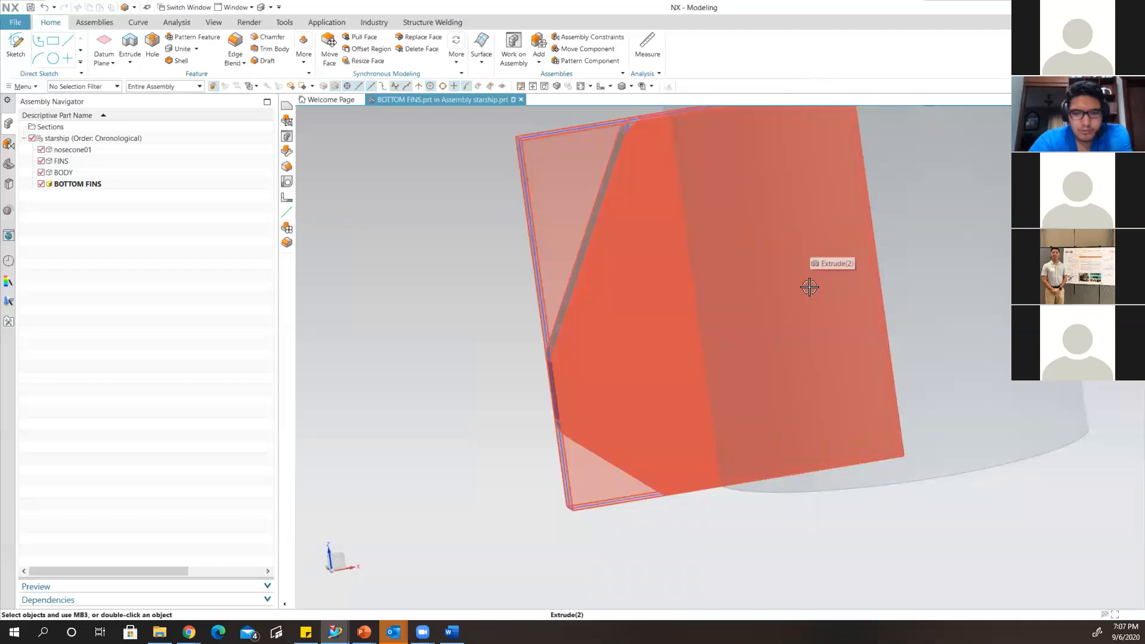
{"action": "middle_click_drag", "start_coordinate": [708, 304], "coordinate": [690, 369]}
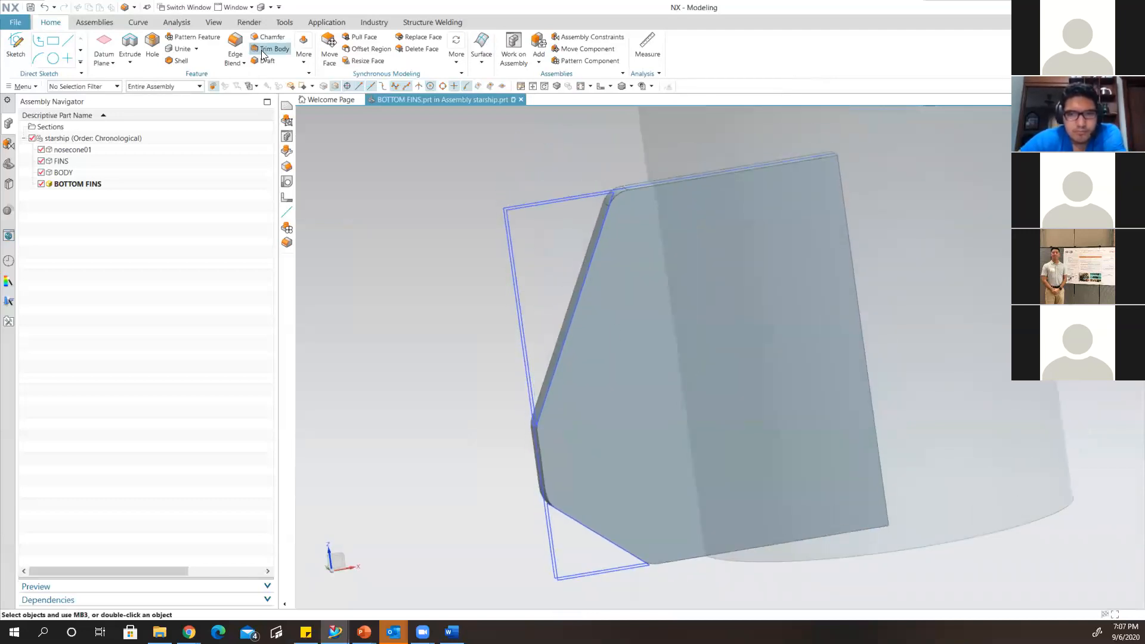
{"action": "left_click", "coordinate": [305, 62]}
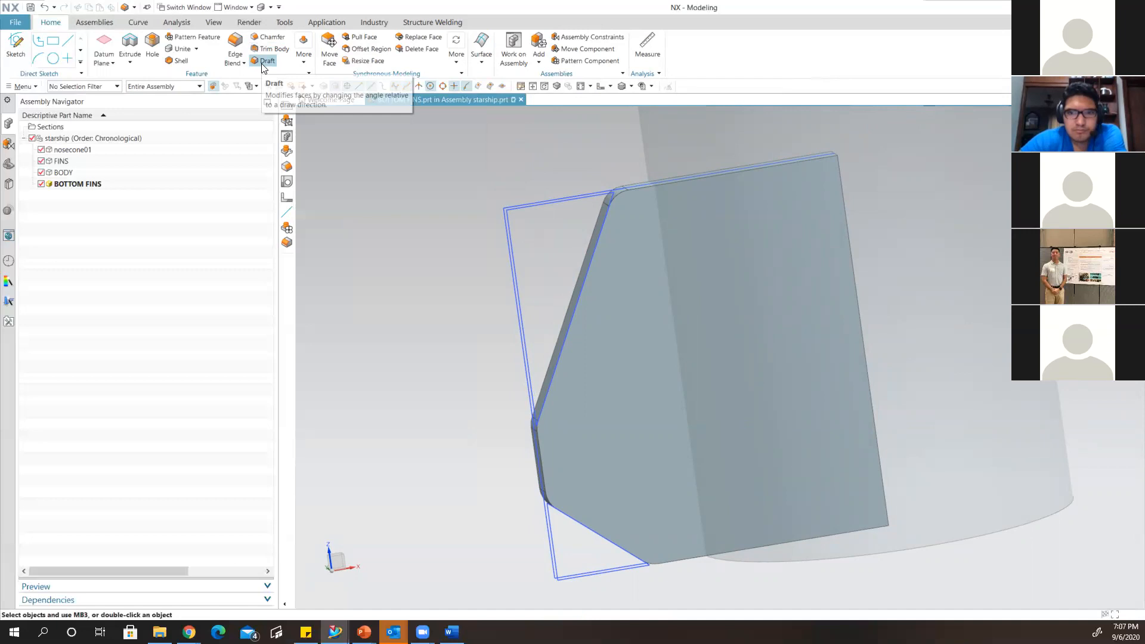
{"action": "left_click", "coordinate": [304, 59]}
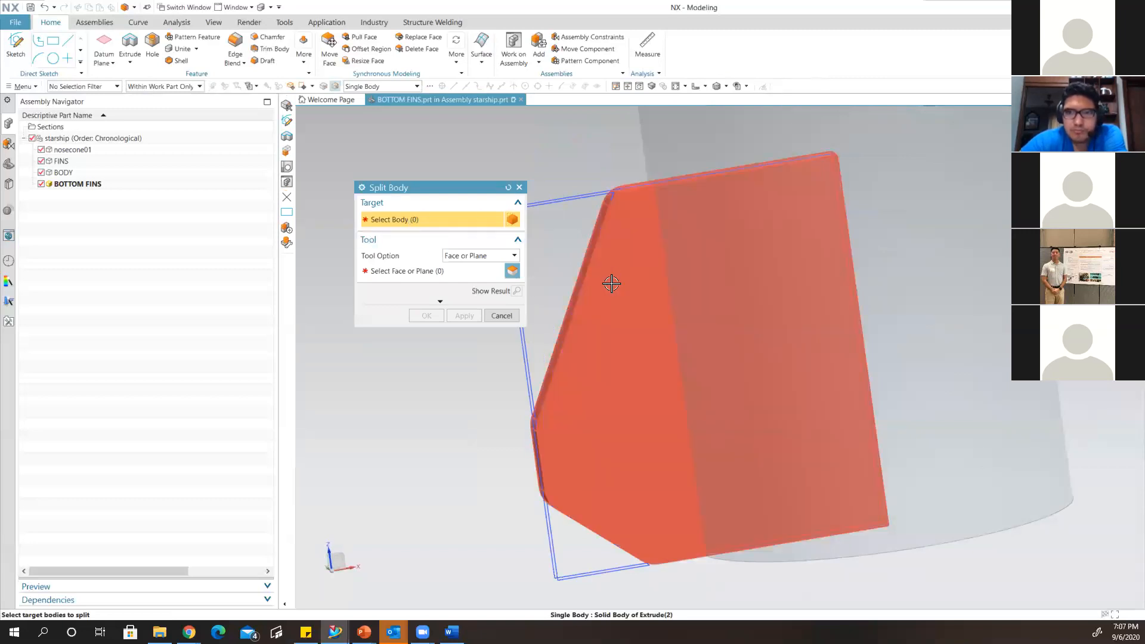
{"action": "left_click", "coordinate": [611, 284]}
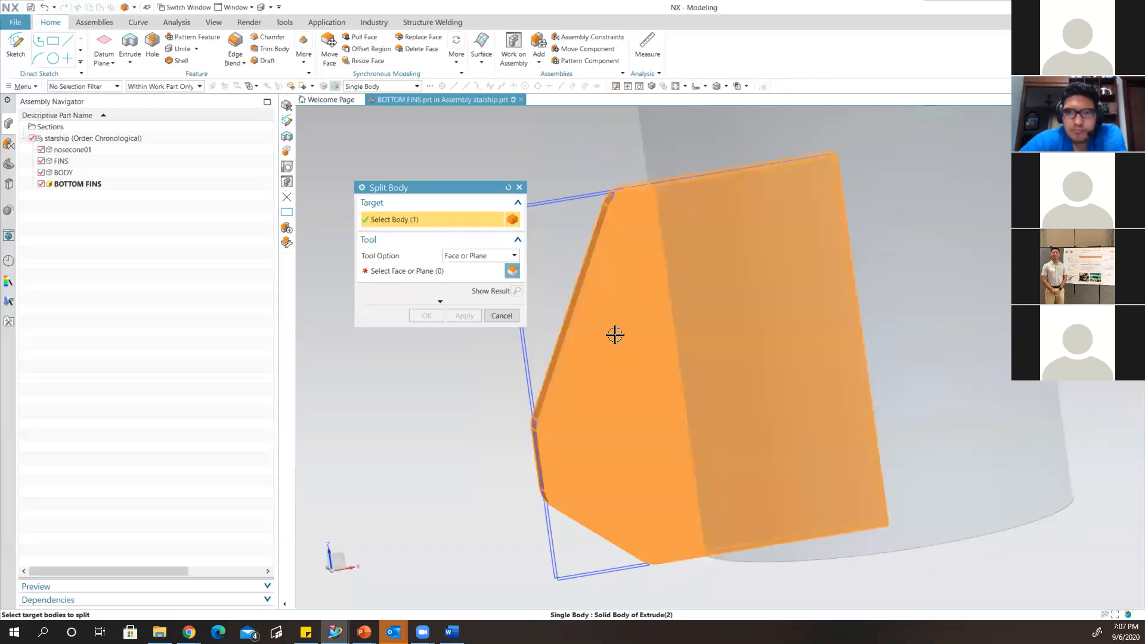
{"action": "left_click", "coordinate": [396, 276]}
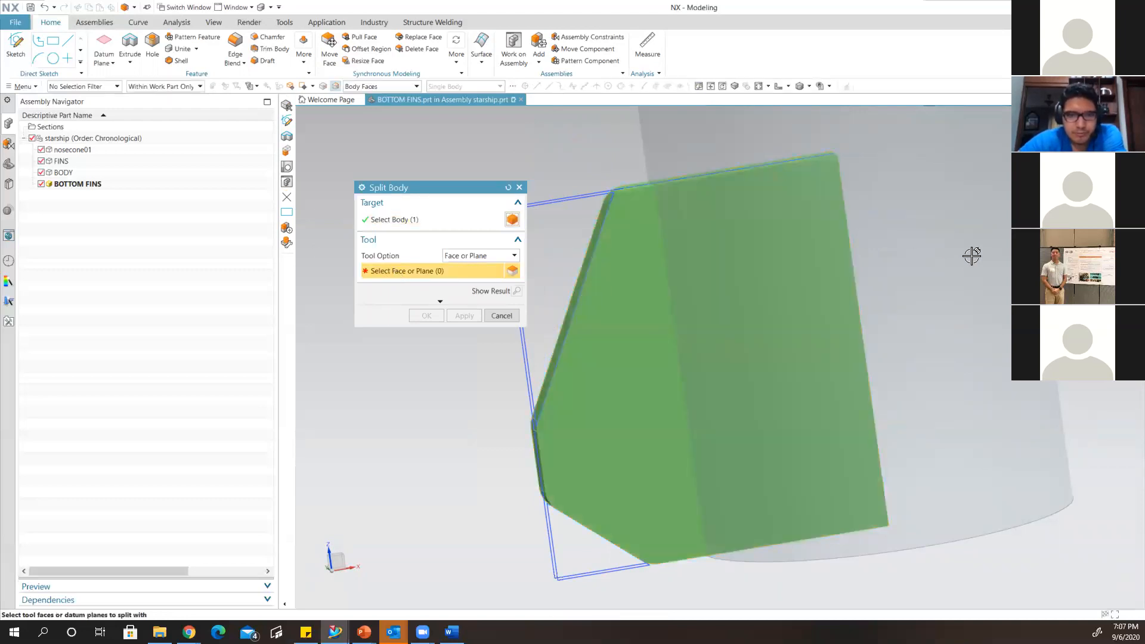
Widen the selection scope to Entire Assembly and split the fin with the body faces of the nosecone01 component.
{"action": "scroll", "coordinate": [928, 260], "scroll_direction": "down", "scroll_amount": 2}
{"action": "middle_click_drag", "start_coordinate": [927, 273], "coordinate": [834, 457], "text": "shift"}
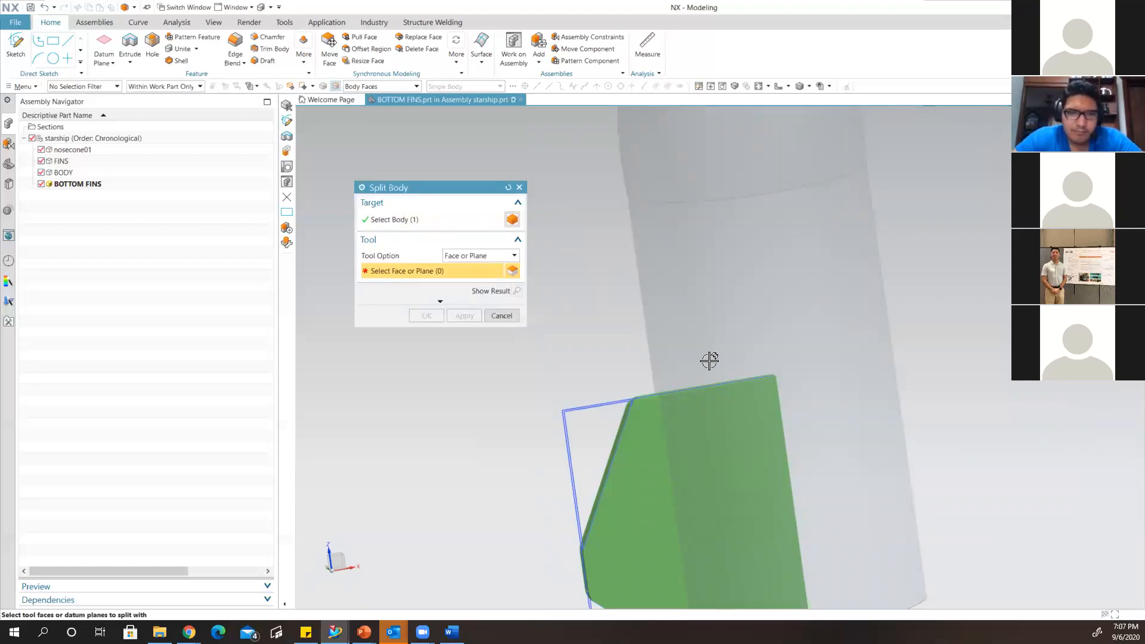
{"action": "left_click", "coordinate": [173, 86]}
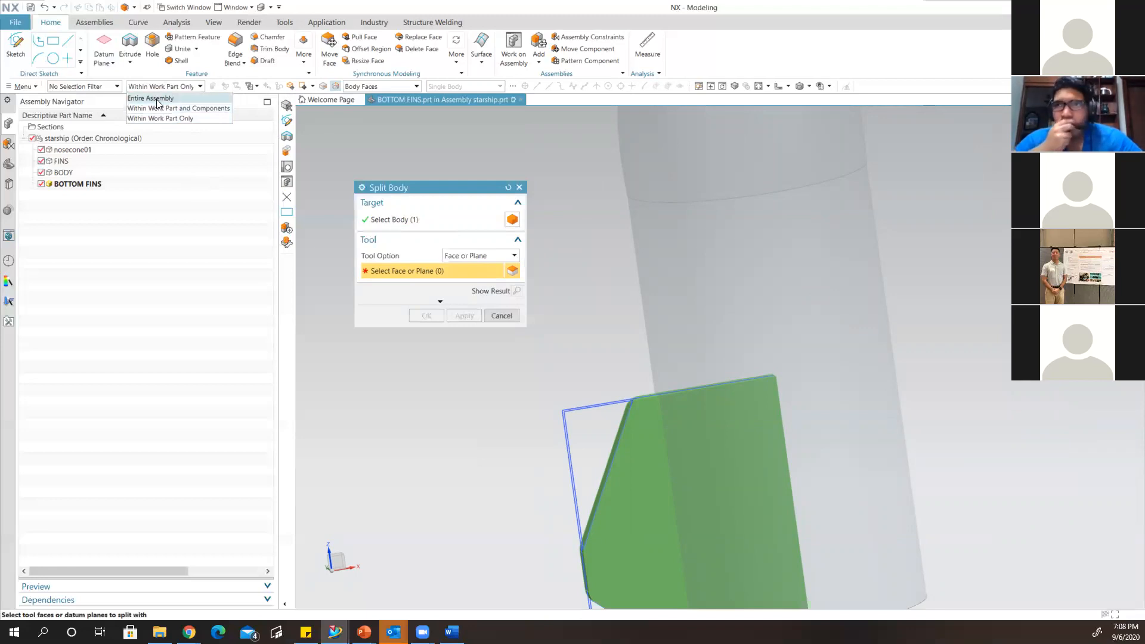
{"action": "left_click", "coordinate": [157, 99]}
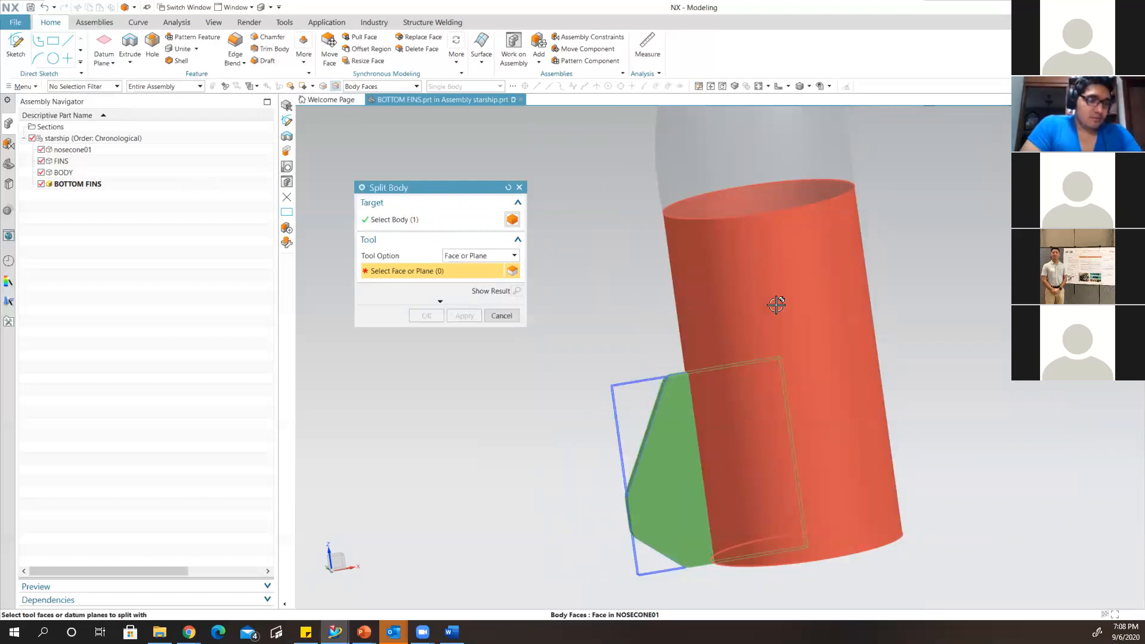
{"action": "left_click", "coordinate": [774, 302]}
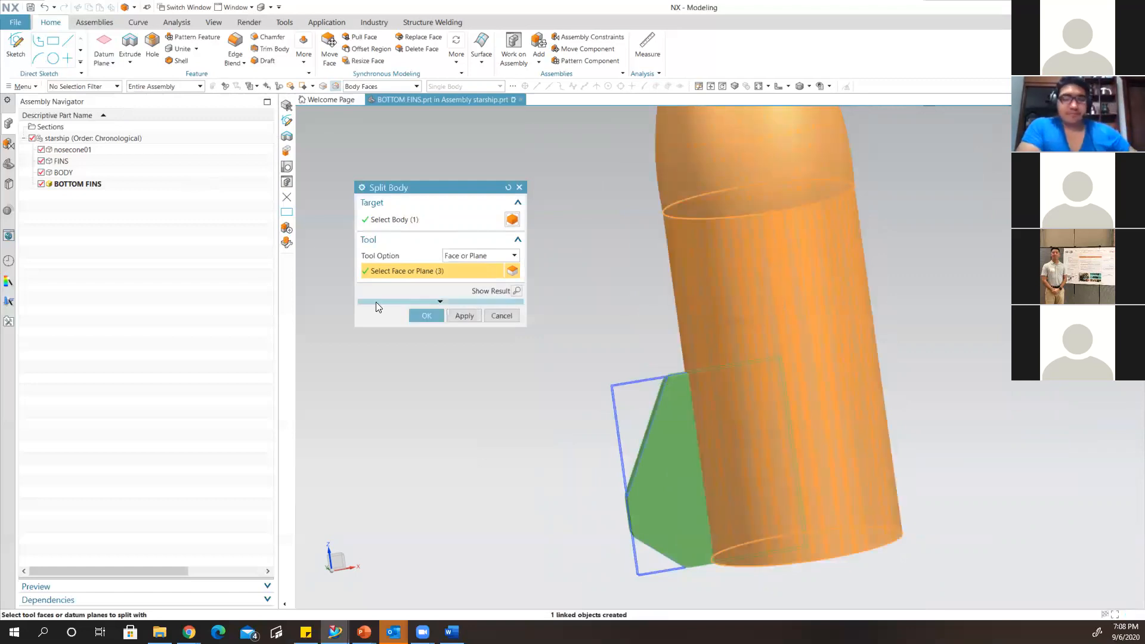
{"action": "left_click", "coordinate": [430, 316]}
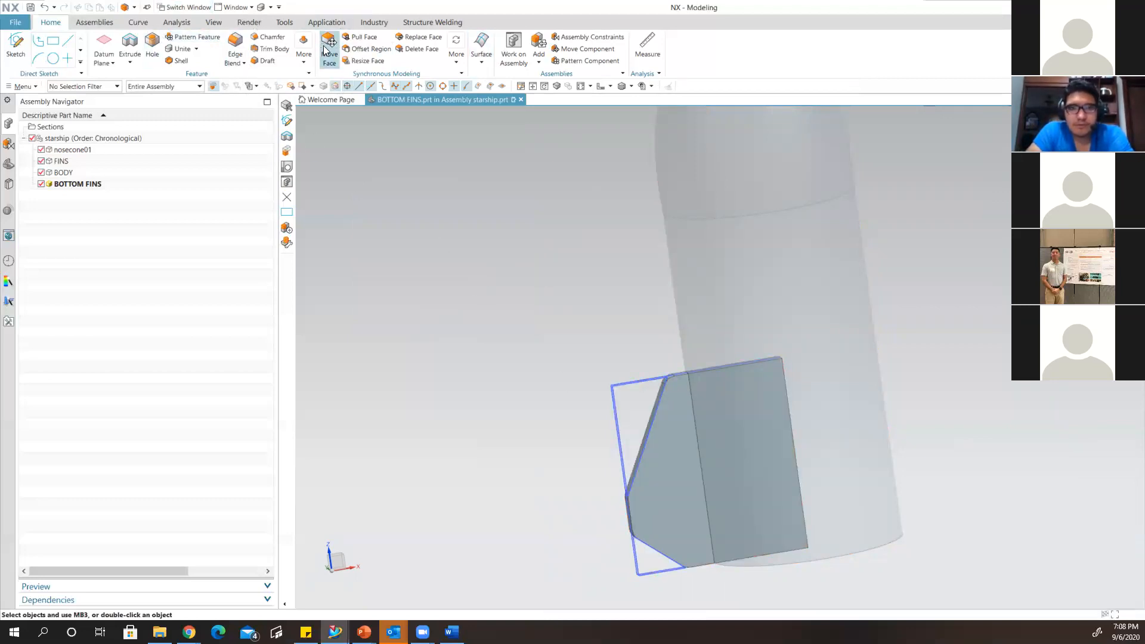
Delete the split-off portion of the fin that lies inside the rocket body, keeping the outer fin.
{"action": "left_click", "coordinate": [307, 63]}
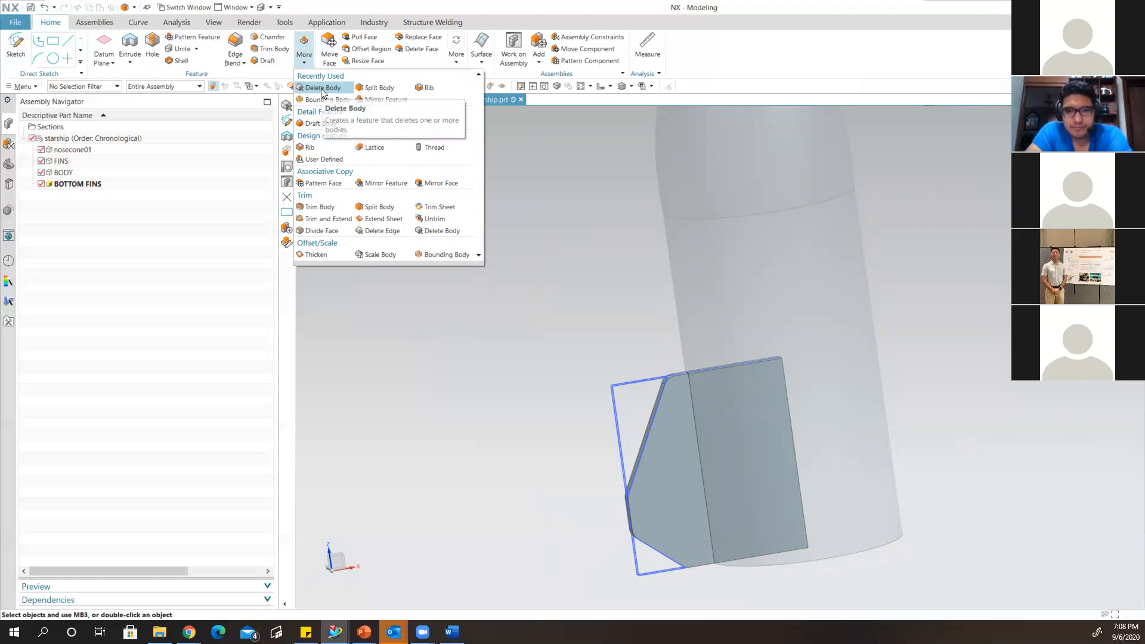
{"action": "left_click", "coordinate": [323, 88]}
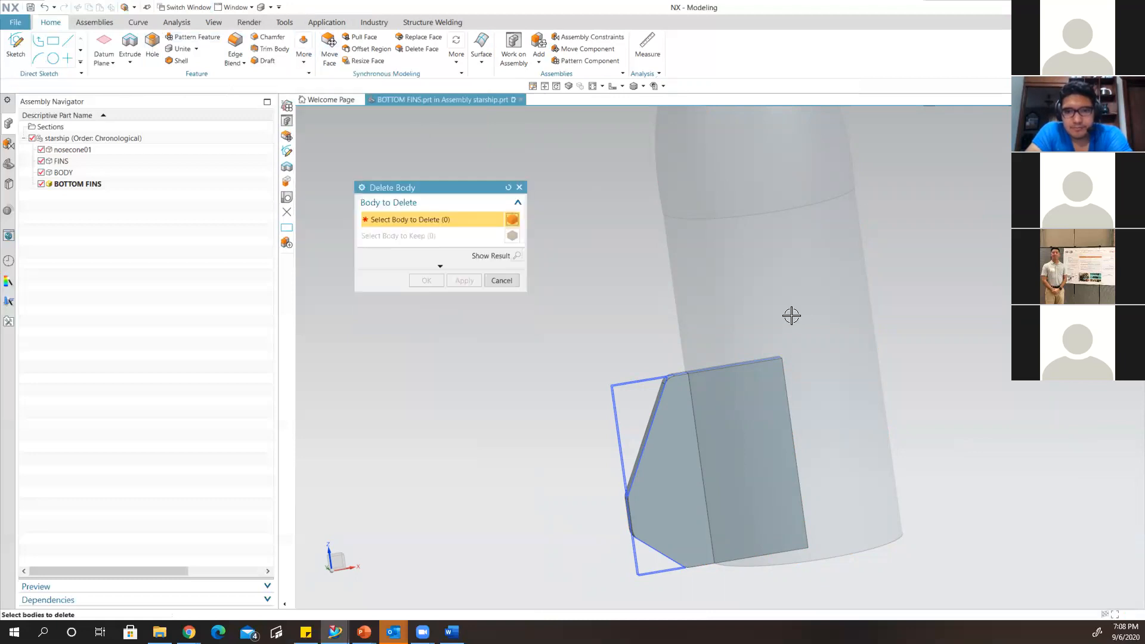
{"action": "left_click", "coordinate": [757, 388]}
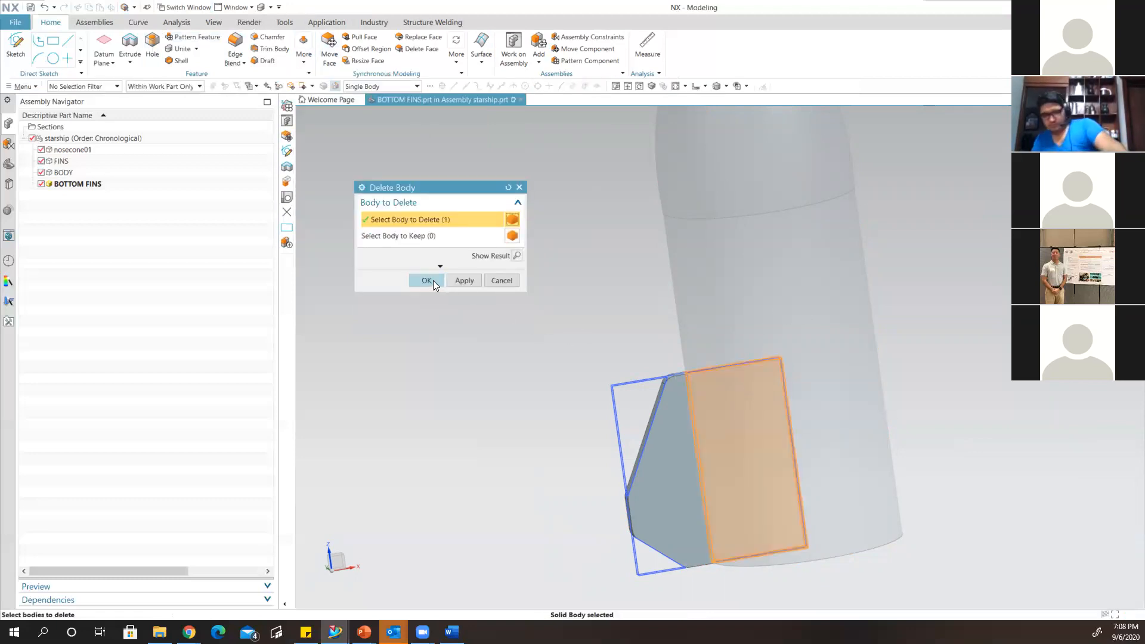
{"action": "left_click", "coordinate": [433, 281]}
{"action": "middle_click_drag", "start_coordinate": [795, 356], "coordinate": [721, 358]}
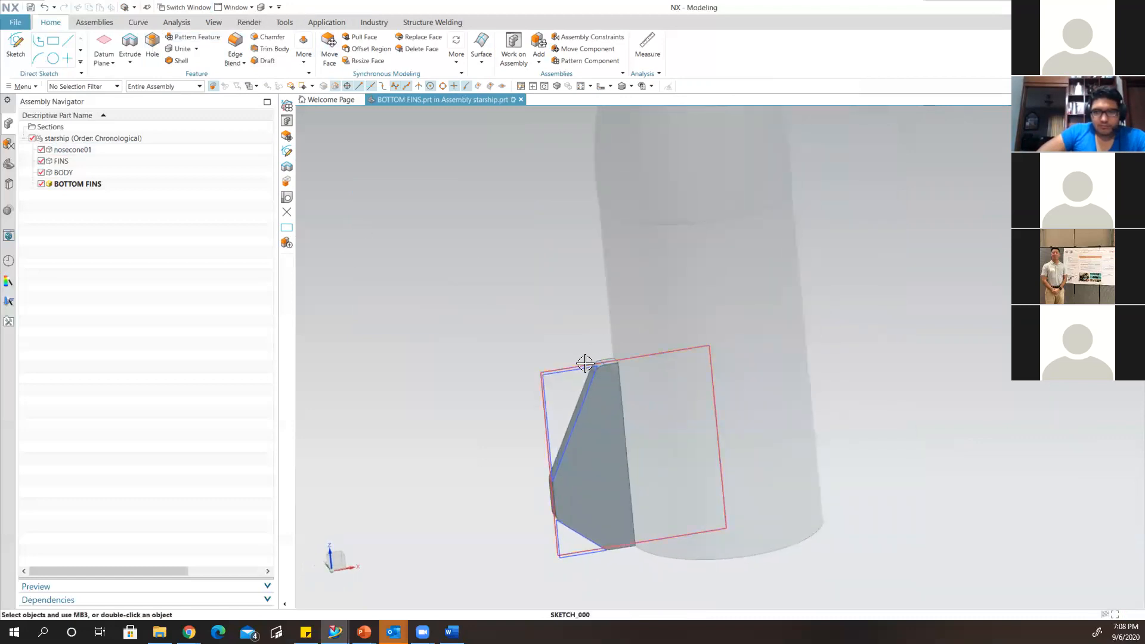
{"action": "scroll", "coordinate": [685, 441], "scroll_direction": "up", "scroll_amount": 3}
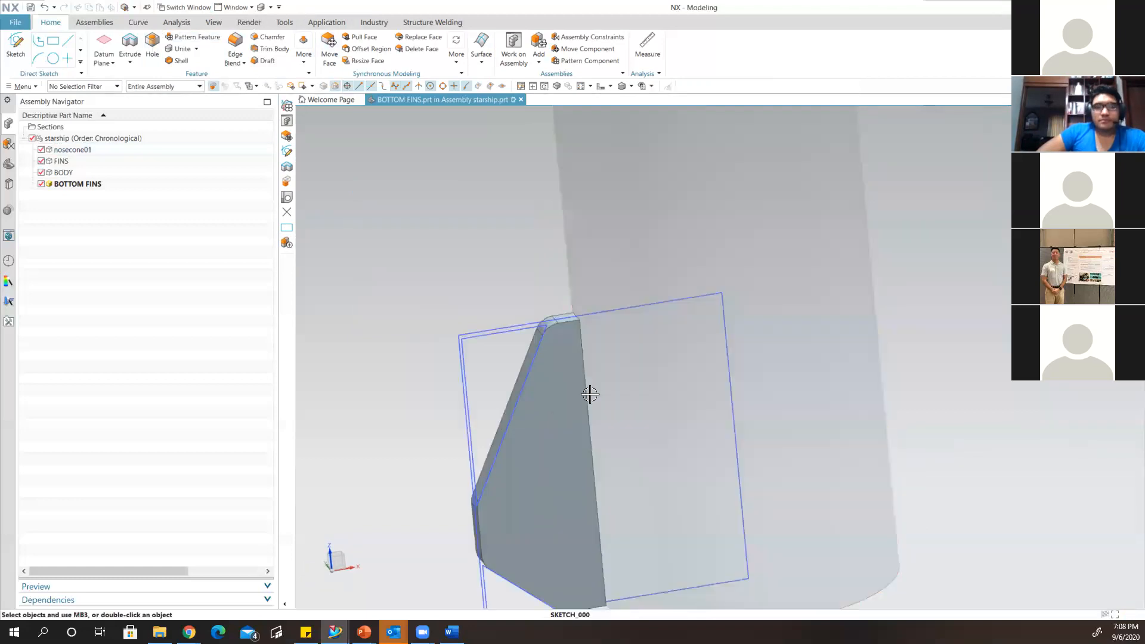
{"action": "scroll", "coordinate": [589, 394], "scroll_direction": "down", "scroll_amount": 1}
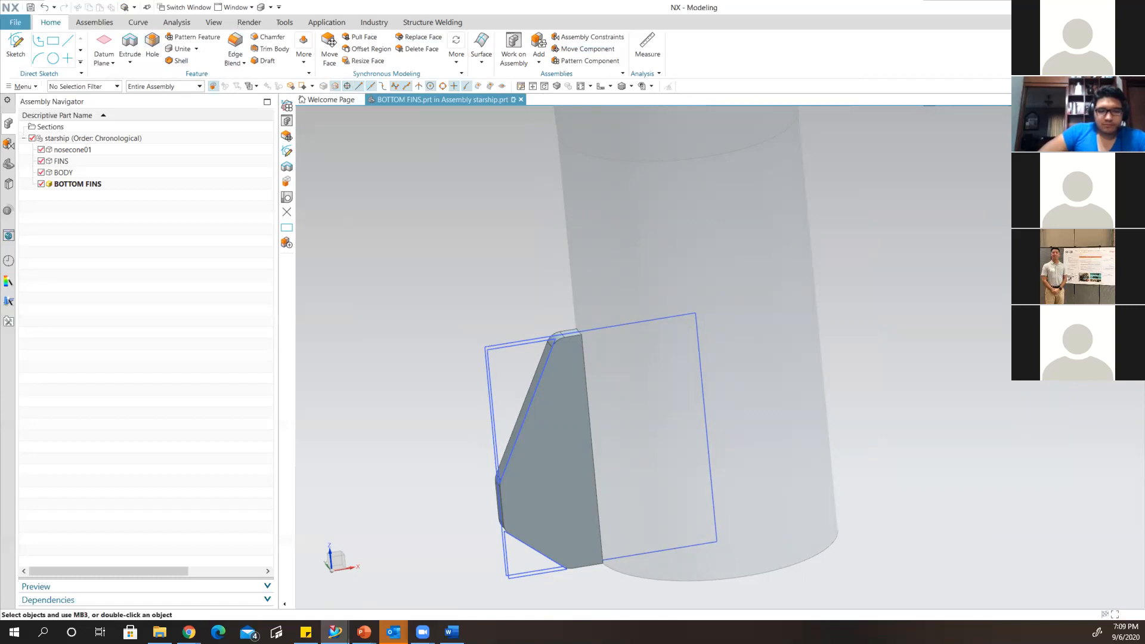
Start a circular Pattern Geometry of the fin's solid body, using the bottom circular edge of nosecone01 as the rotation axis.
{"action": "key", "text": "Return"}
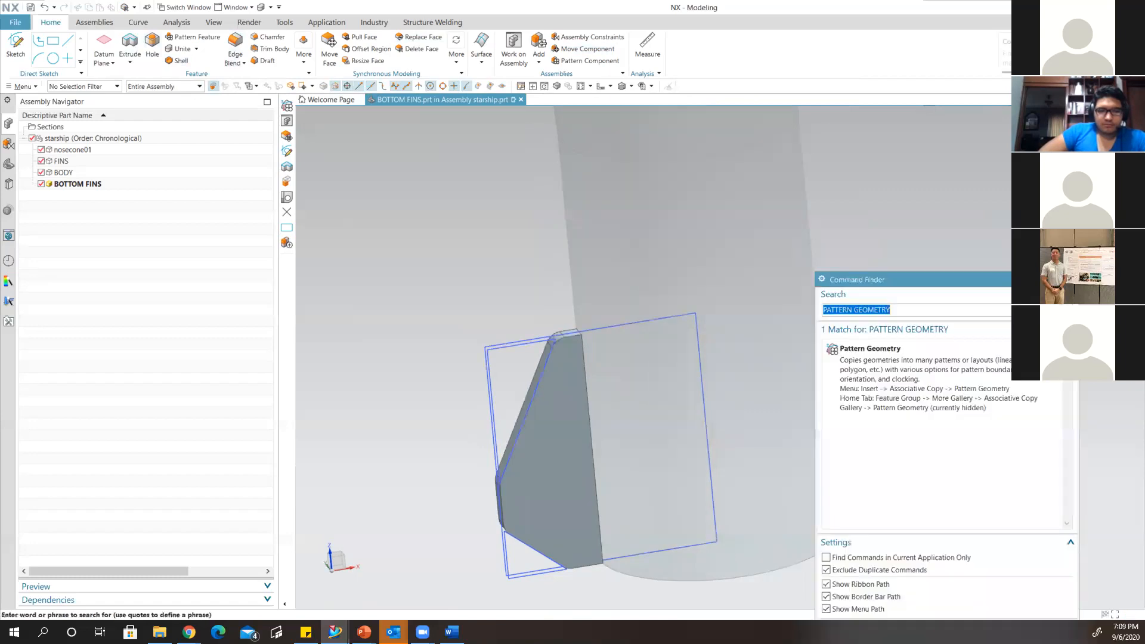
{"action": "left_click", "coordinate": [963, 375]}
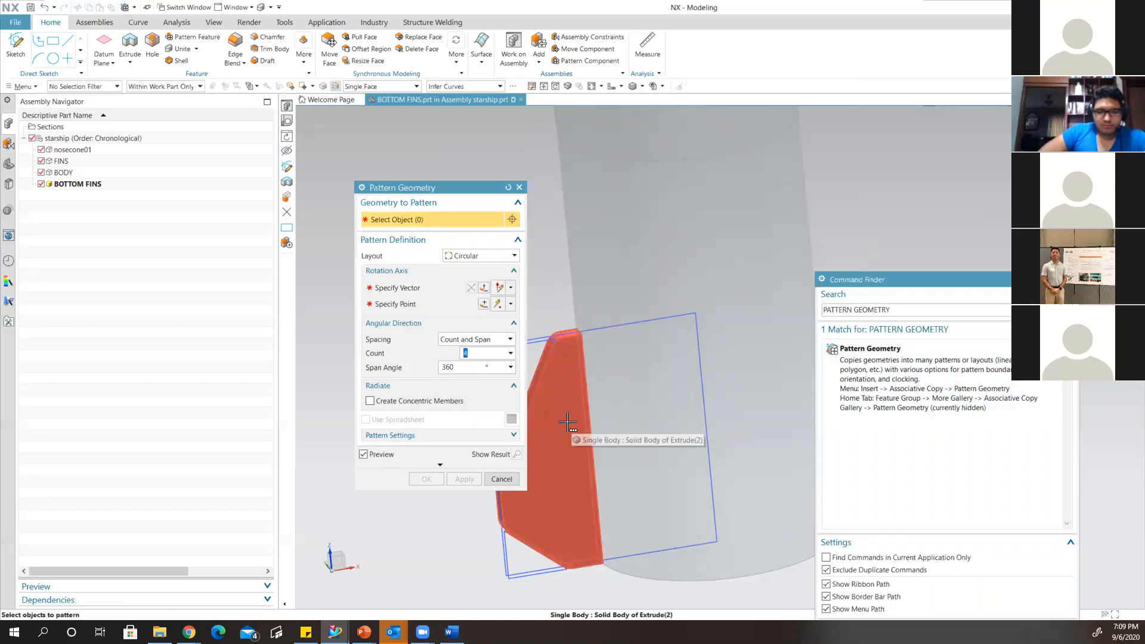
{"action": "left_click", "coordinate": [555, 417]}
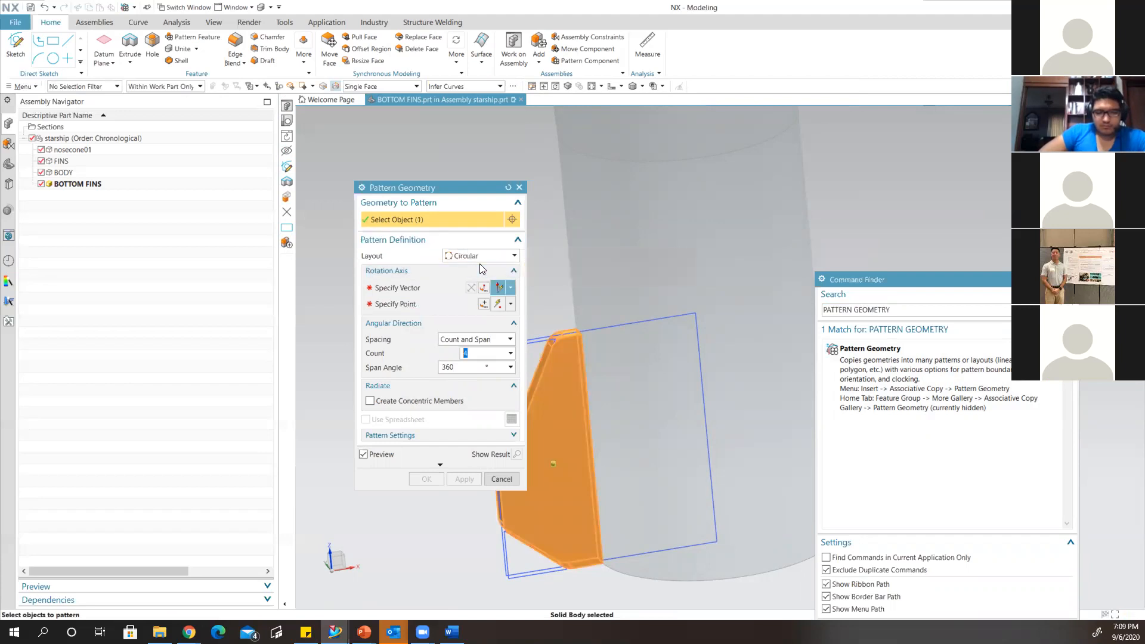
{"action": "left_click", "coordinate": [409, 291]}
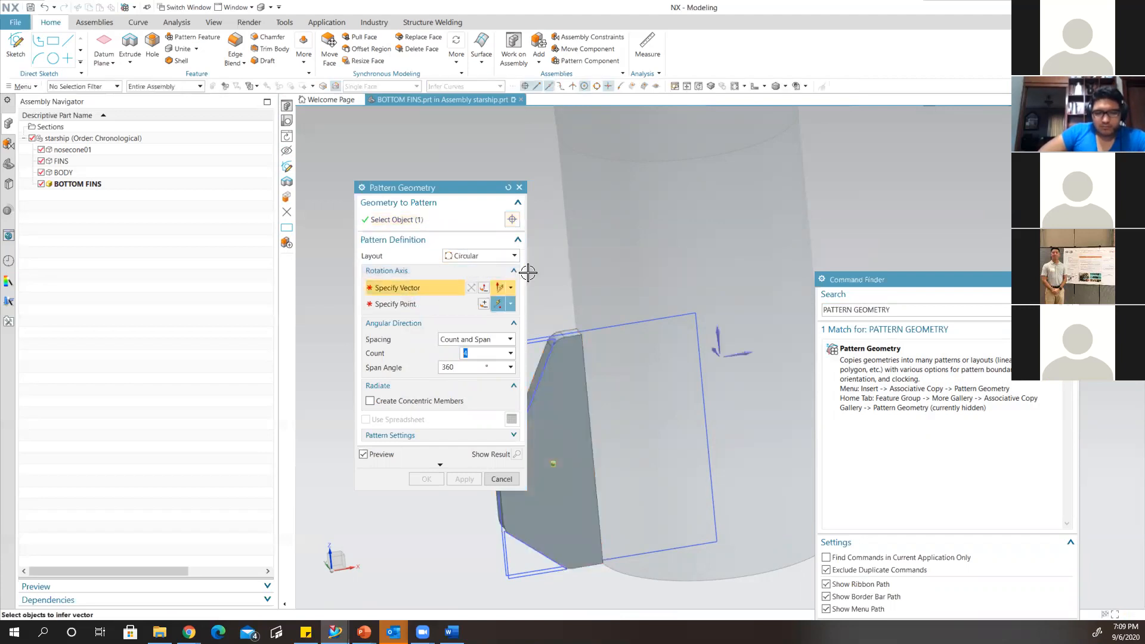
{"action": "middle_click_drag", "start_coordinate": [728, 334], "coordinate": [684, 177]}
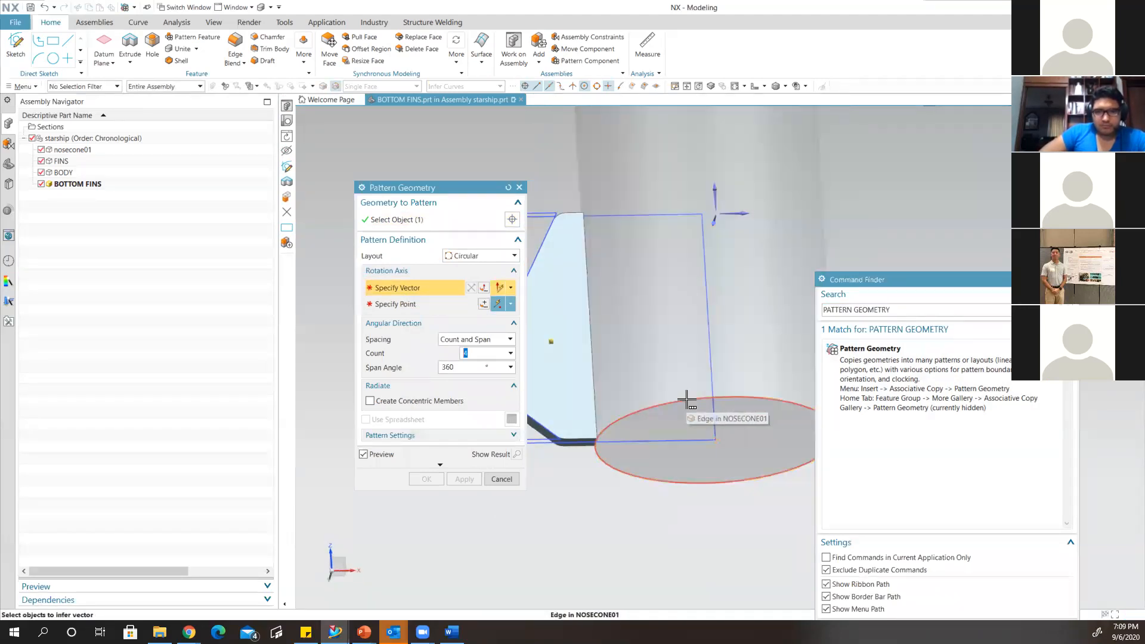
{"action": "left_click", "coordinate": [722, 407]}
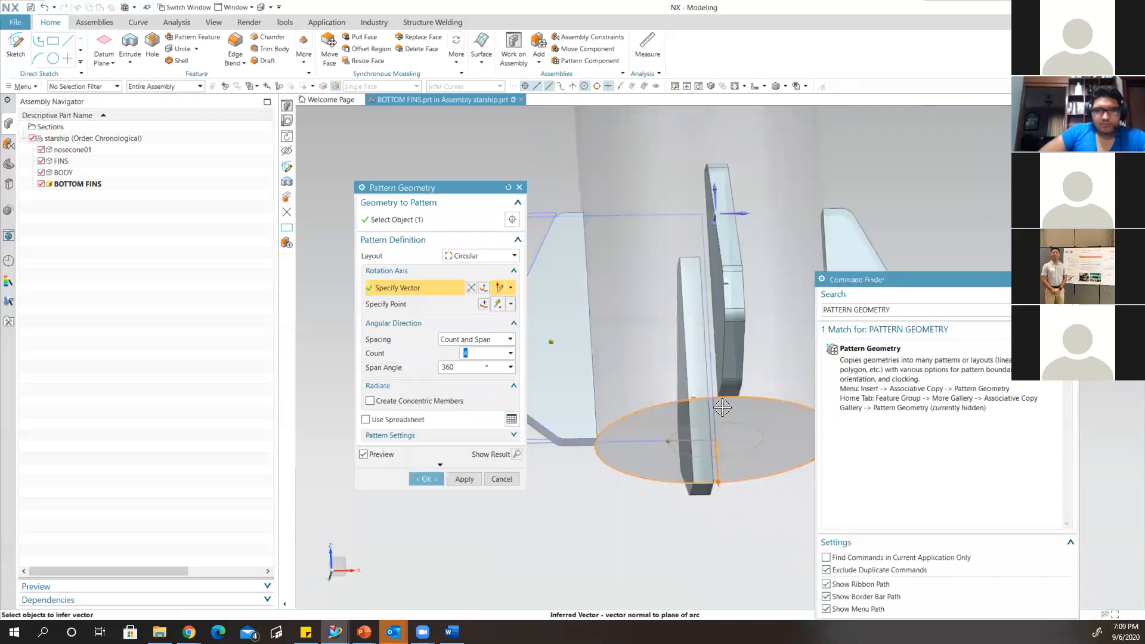
{"action": "middle_click_drag", "start_coordinate": [665, 332], "coordinate": [685, 381]}
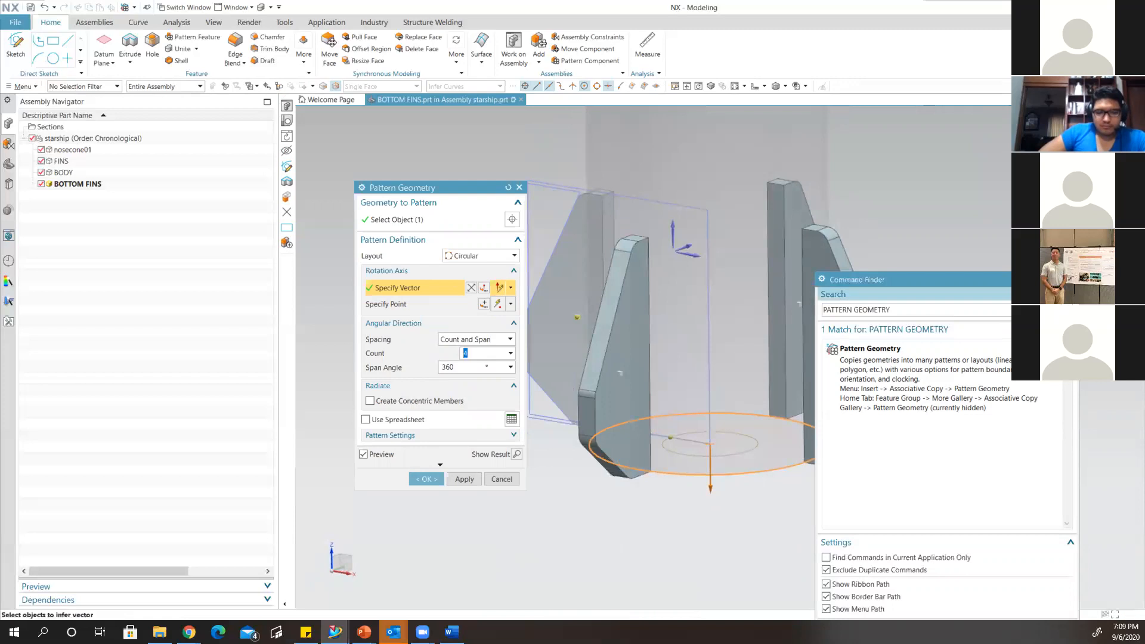
{"action": "left_click", "coordinate": [1070, 279]}
Set the circular pattern's count to 2 and create the opposite fin.
{"action": "middle_click_drag", "start_coordinate": [679, 329], "coordinate": [774, 356]}
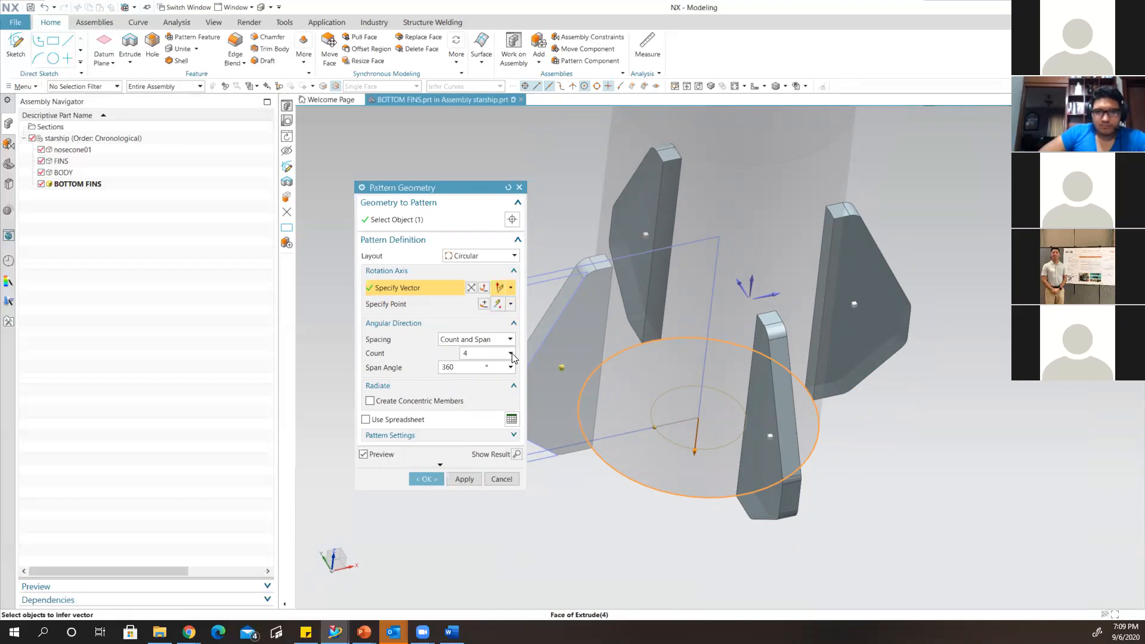
{"action": "double_click", "coordinate": [481, 356]}
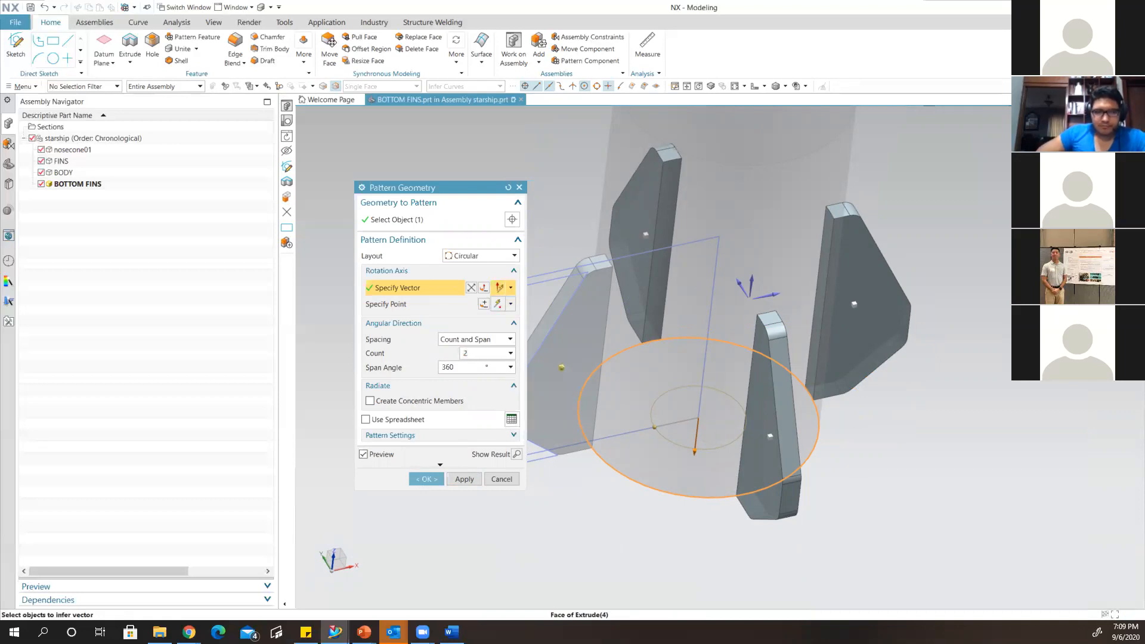
{"action": "type", "text": "2"}
{"action": "key", "text": "Return"}
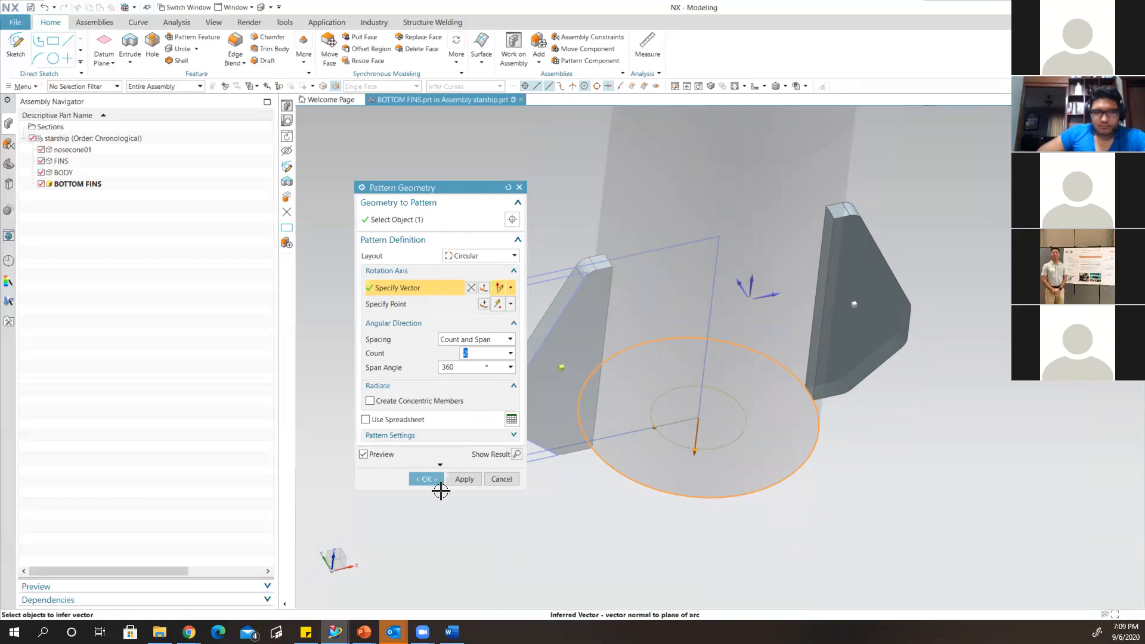
{"action": "left_click", "coordinate": [426, 479]}
{"action": "middle_click_drag", "start_coordinate": [774, 343], "coordinate": [763, 319]}
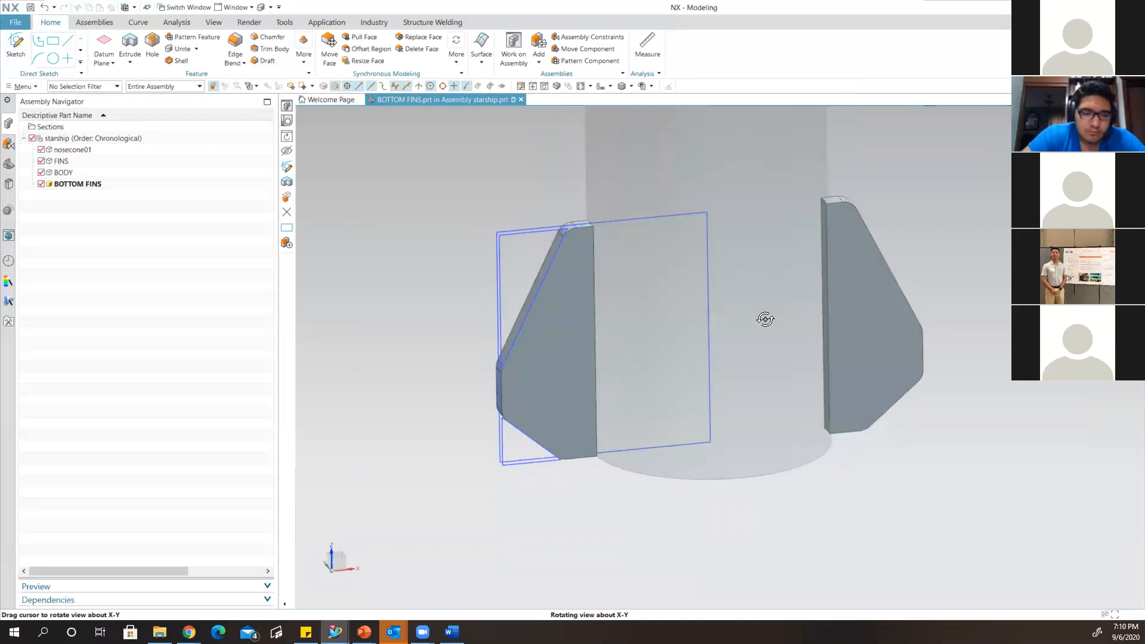
Make the top-level starship assembly the work part again.
{"action": "scroll", "coordinate": [664, 316], "scroll_direction": "down", "scroll_amount": 5}
{"action": "middle_click_drag", "start_coordinate": [669, 366], "coordinate": [659, 342]}
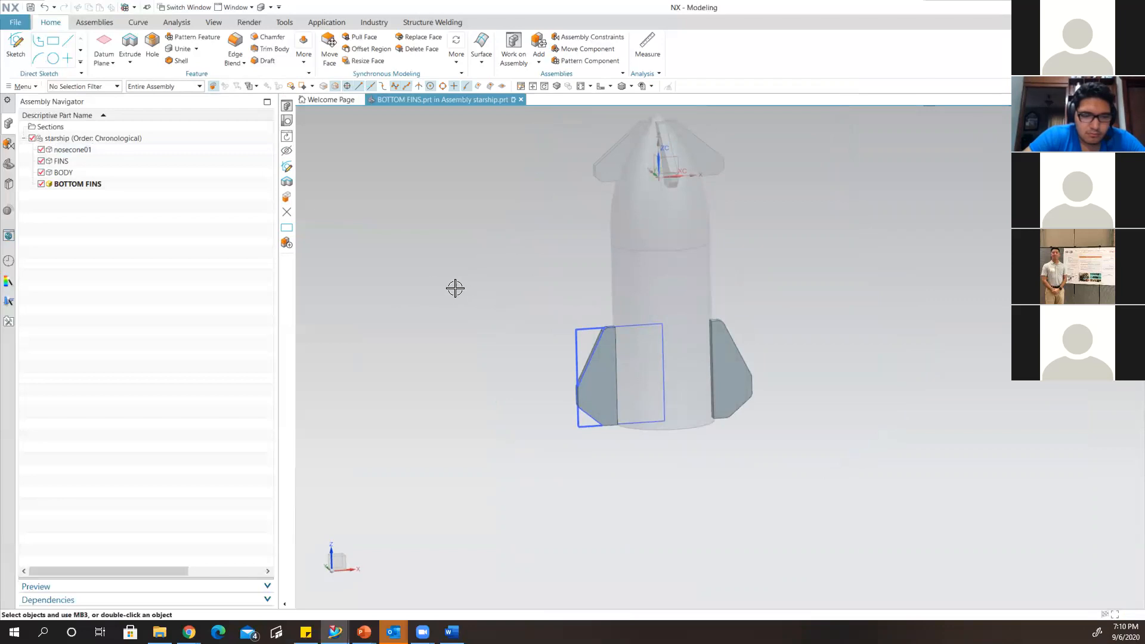
{"action": "right_click", "coordinate": [456, 254]}
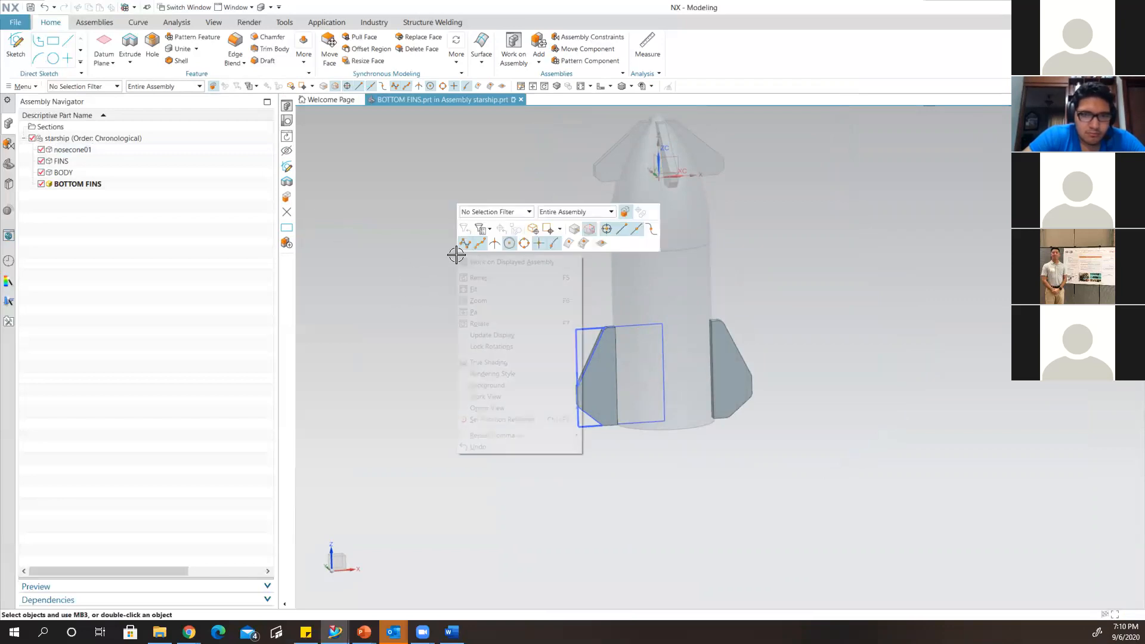
{"action": "left_click", "coordinate": [535, 262]}
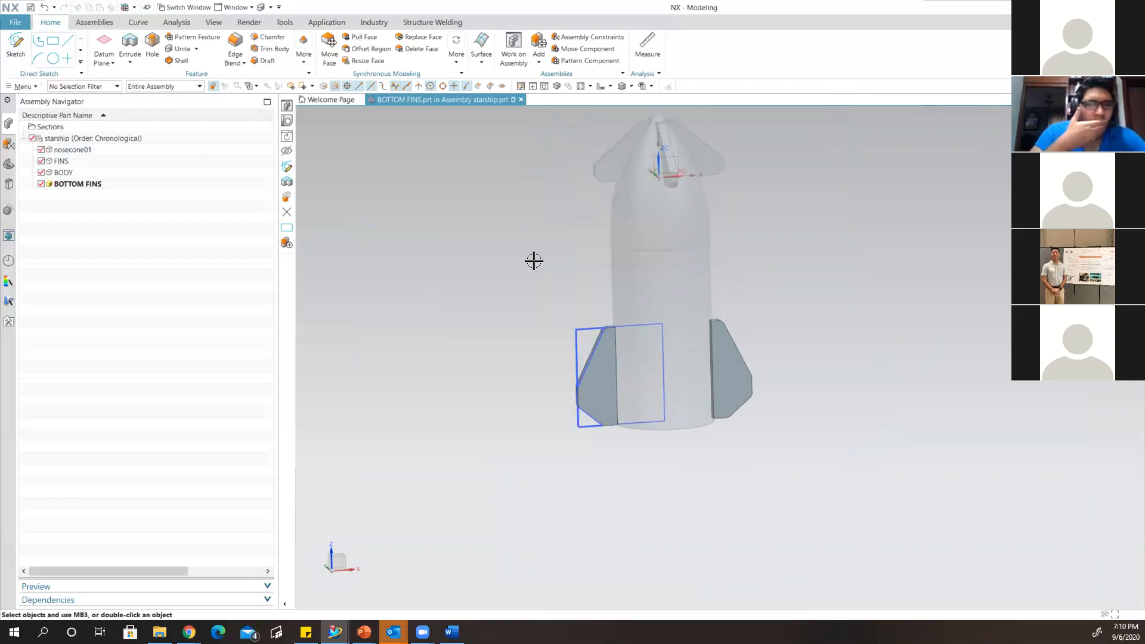
{"action": "mouse_move", "coordinate": [792, 424]}
{"action": "middle_mouse_down"}
{"action": "mouse_move", "coordinate": [845, 401]}
{"action": "mouse_move", "coordinate": [790, 431]}
{"action": "mouse_move", "coordinate": [769, 403]}
{"action": "mouse_move", "coordinate": [793, 422]}
{"action": "middle_mouse_up"}
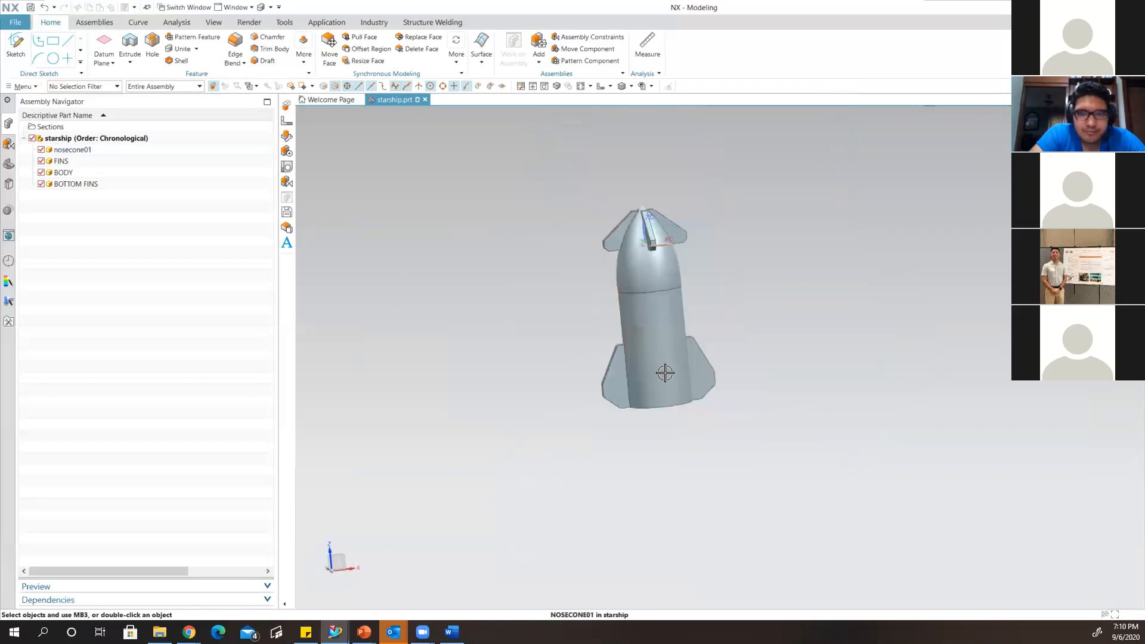
{"action": "scroll", "coordinate": [656, 376], "scroll_direction": "up", "scroll_amount": 3}
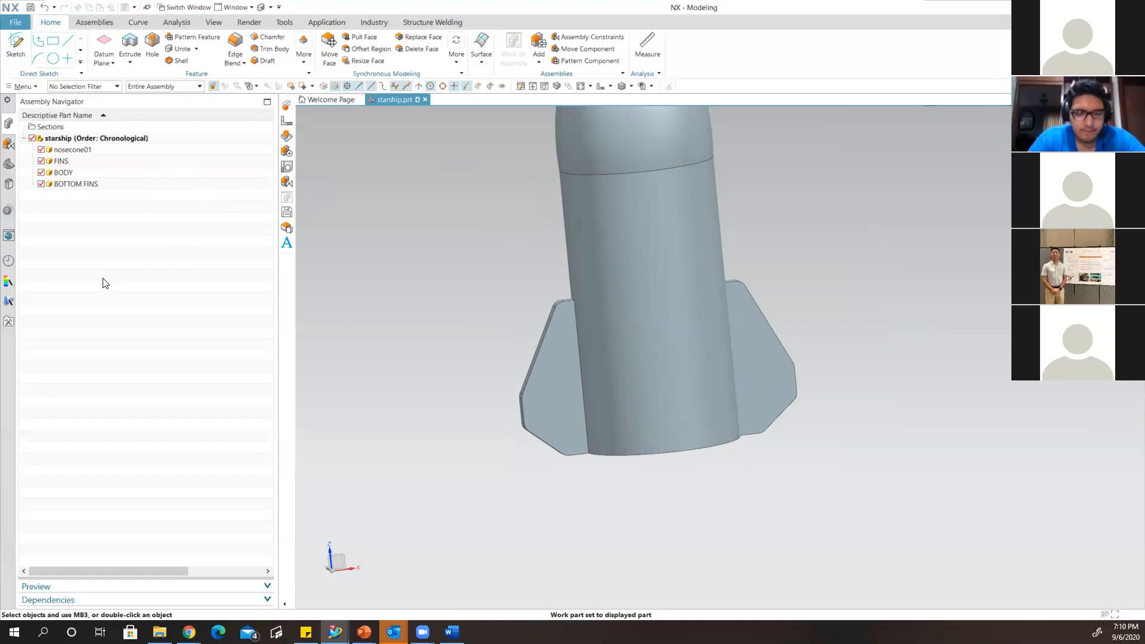
Switch to the Siemens NX fundamentals Workshop presentation in PowerPoint, examine the reference rocket's bottom fins, and return to the NX model.
{"action": "mouse_move", "coordinate": [363, 631]}
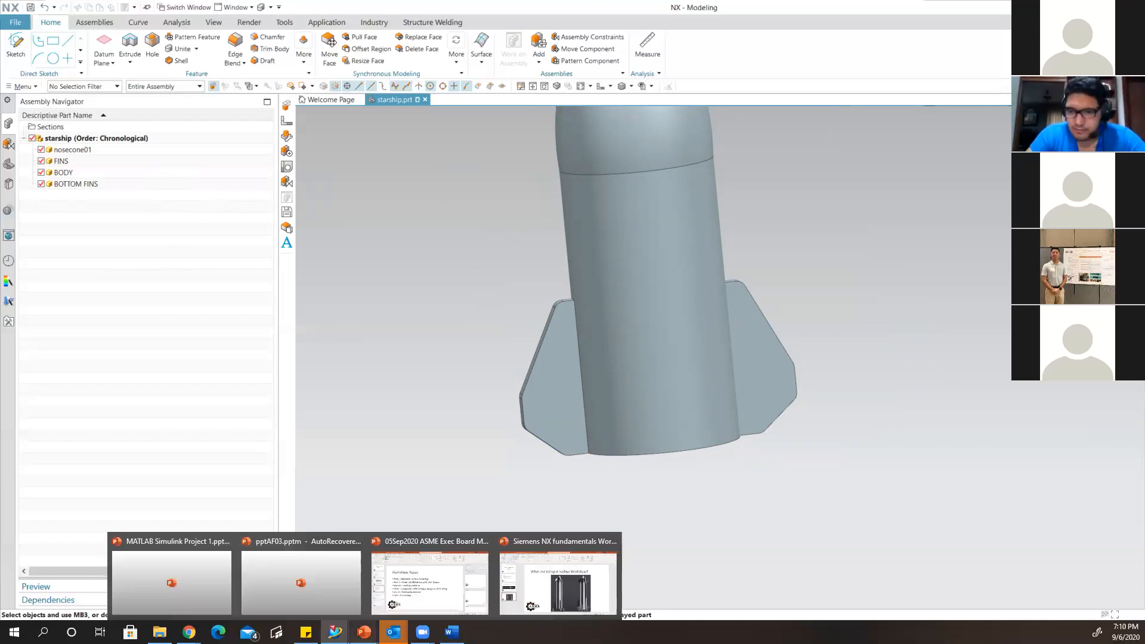
{"action": "left_click", "coordinate": [565, 582]}
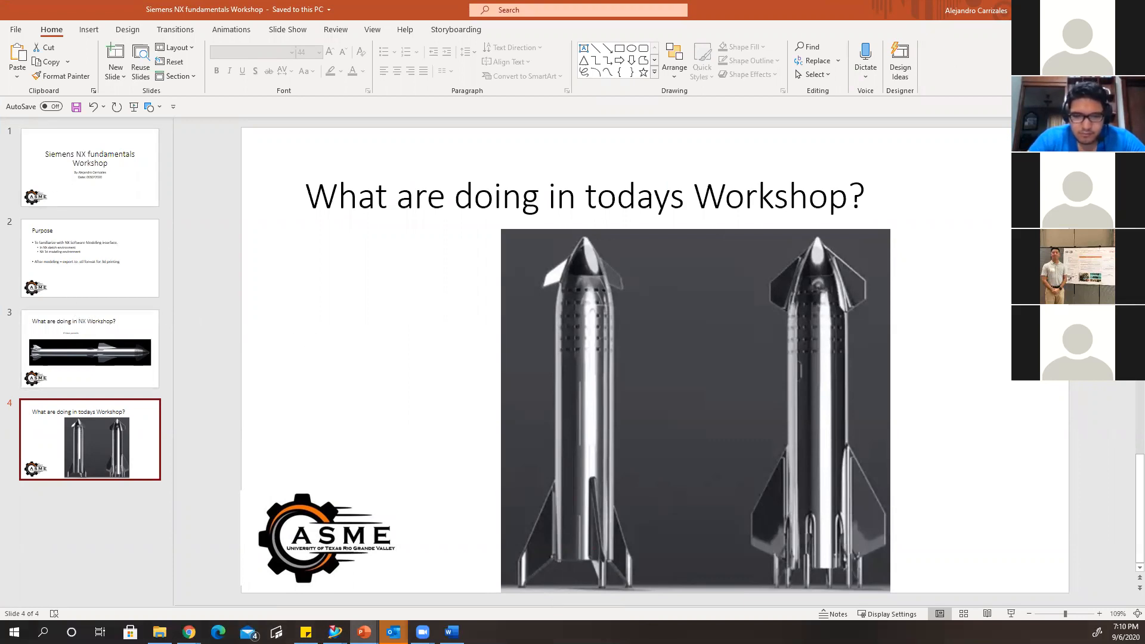
{"action": "left_click", "coordinate": [1076, 10]}
{"action": "mouse_move", "coordinate": [673, 281]}
{"action": "middle_mouse_down"}
{"action": "mouse_move", "coordinate": [647, 255]}
{"action": "mouse_move", "coordinate": [637, 264]}
{"action": "mouse_move", "coordinate": [668, 287]}
{"action": "mouse_move", "coordinate": [682, 263]}
{"action": "mouse_move", "coordinate": [689, 281]}
{"action": "middle_mouse_up"}
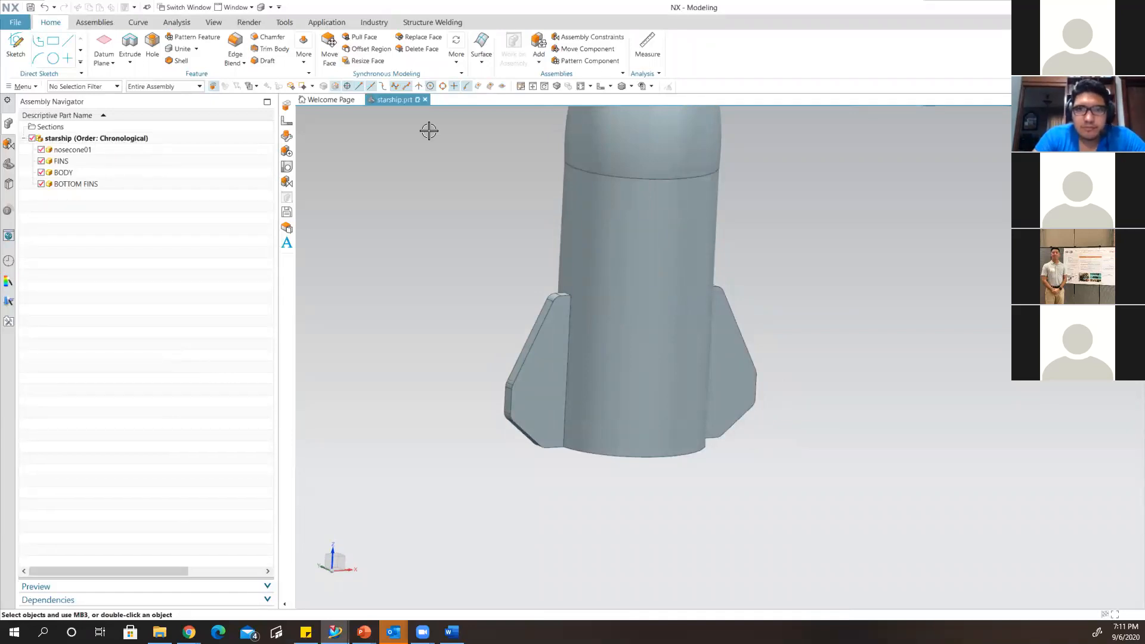
Create a new empty component named BOTTOM SMALL FINS in the starship assembly from the Model template in inches.
{"action": "left_click", "coordinate": [95, 22]}
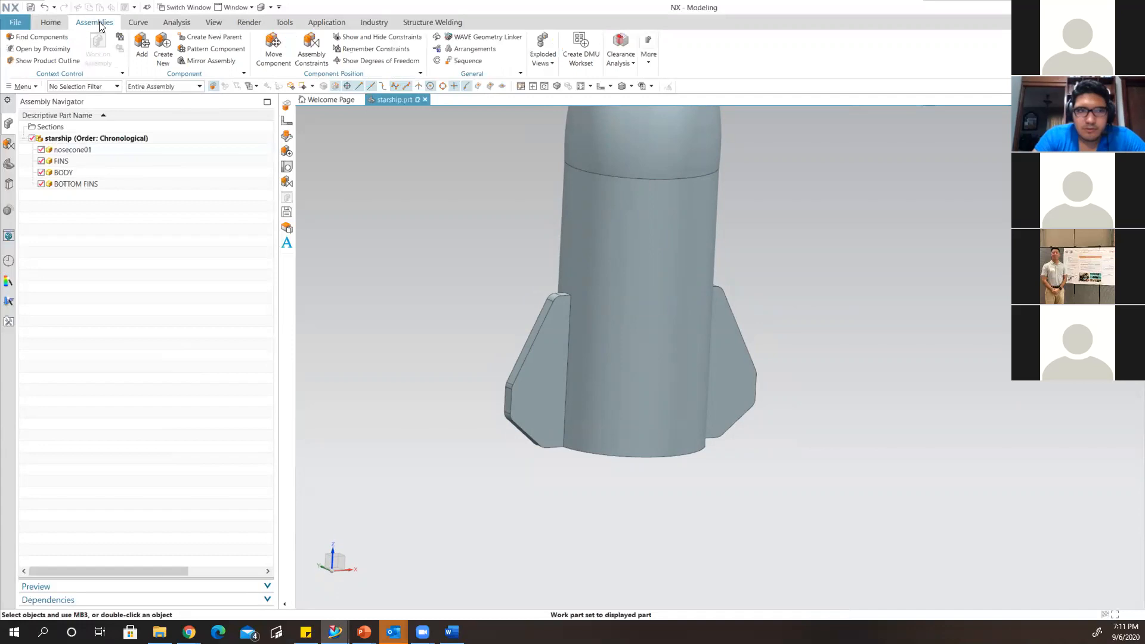
{"action": "left_click", "coordinate": [163, 45]}
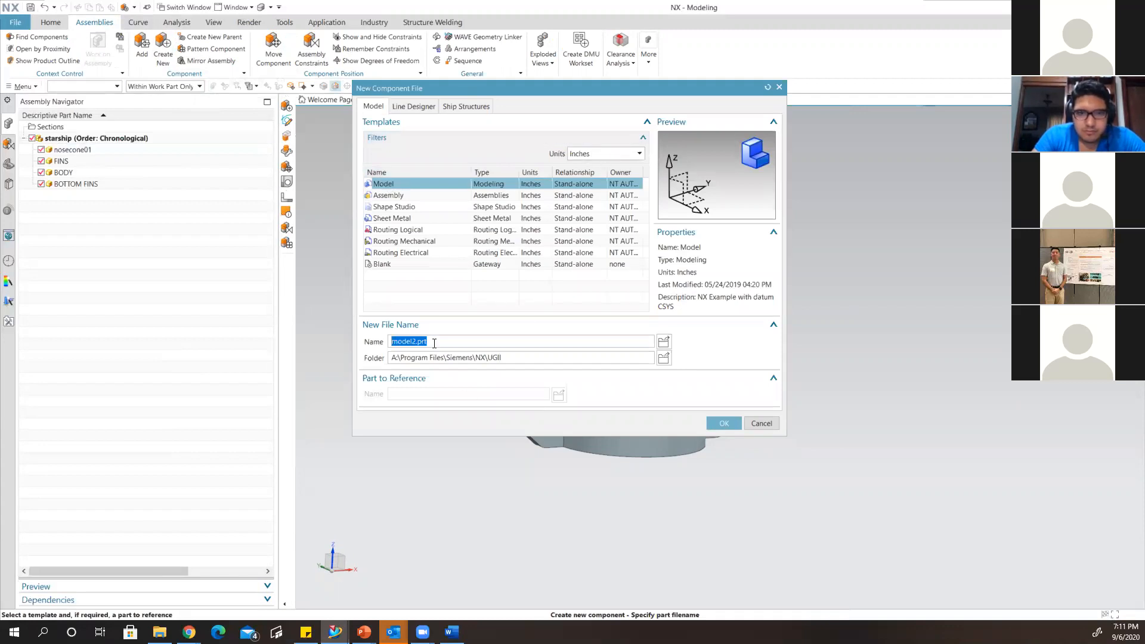
{"action": "type", "text": "BOTTOM SMALL FINS"}
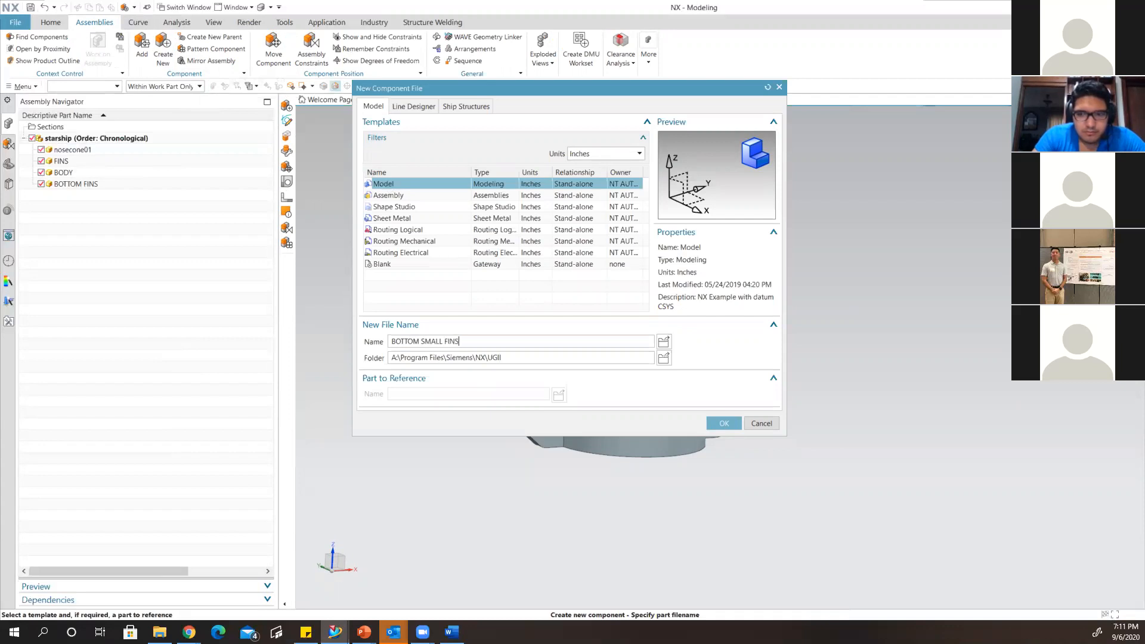
{"action": "left_click", "coordinate": [724, 423]}
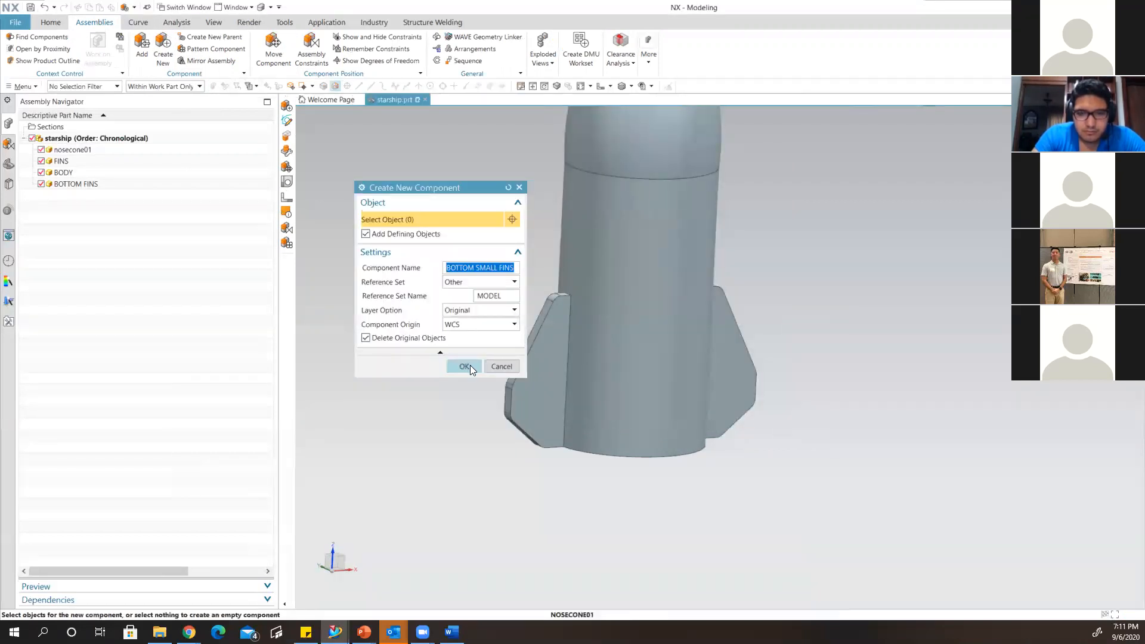
{"action": "left_click", "coordinate": [471, 368]}
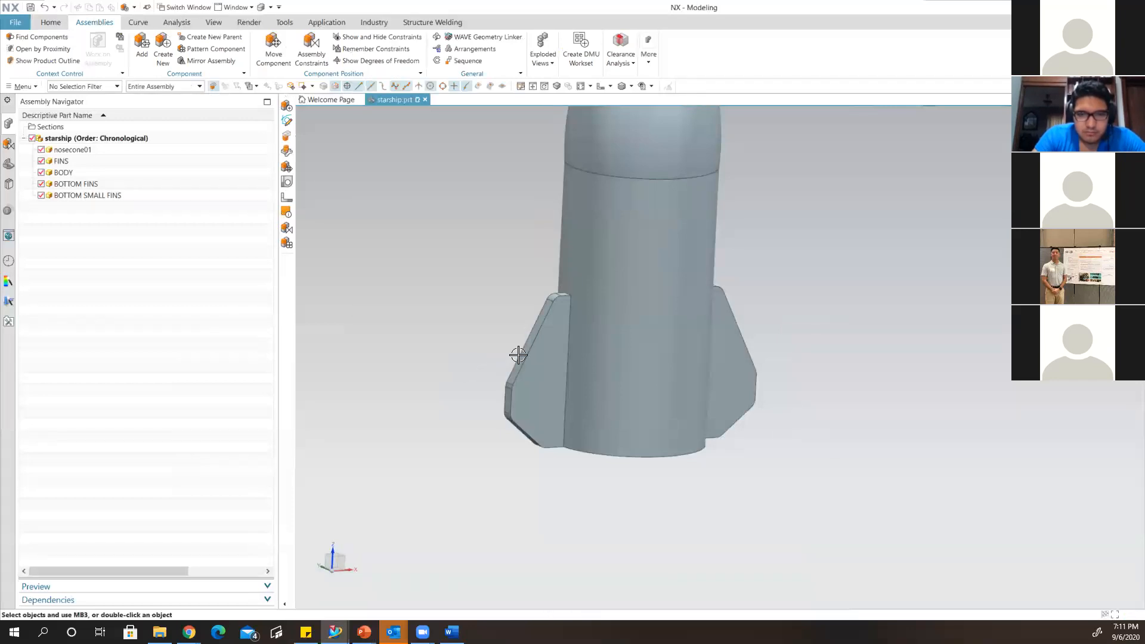
Make the BOTTOM SMALL FINS component the work part and bring up the modeling commands with the rocket's lower end in view.
{"action": "left_click", "coordinate": [73, 196]}
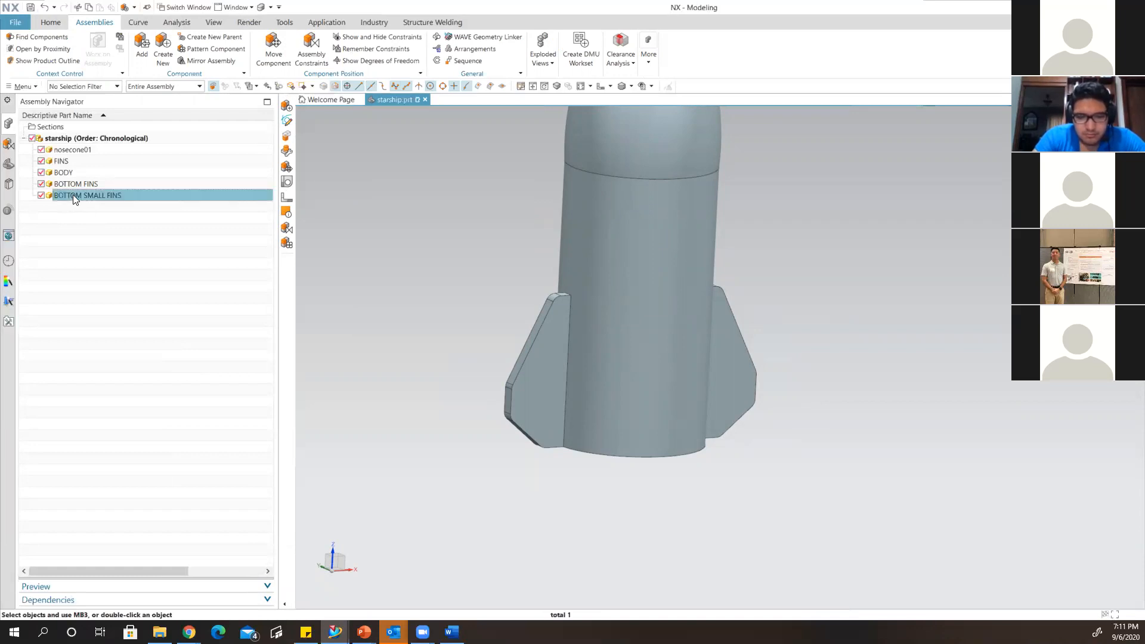
{"action": "double_click", "coordinate": [106, 197]}
{"action": "mouse_move", "coordinate": [723, 360]}
{"action": "middle_mouse_down"}
{"action": "mouse_move", "coordinate": [757, 335]}
{"action": "mouse_move", "coordinate": [764, 355]}
{"action": "mouse_move", "coordinate": [735, 349]}
{"action": "mouse_move", "coordinate": [723, 363]}
{"action": "mouse_move", "coordinate": [700, 324]}
{"action": "mouse_move", "coordinate": [714, 356]}
{"action": "middle_mouse_up"}
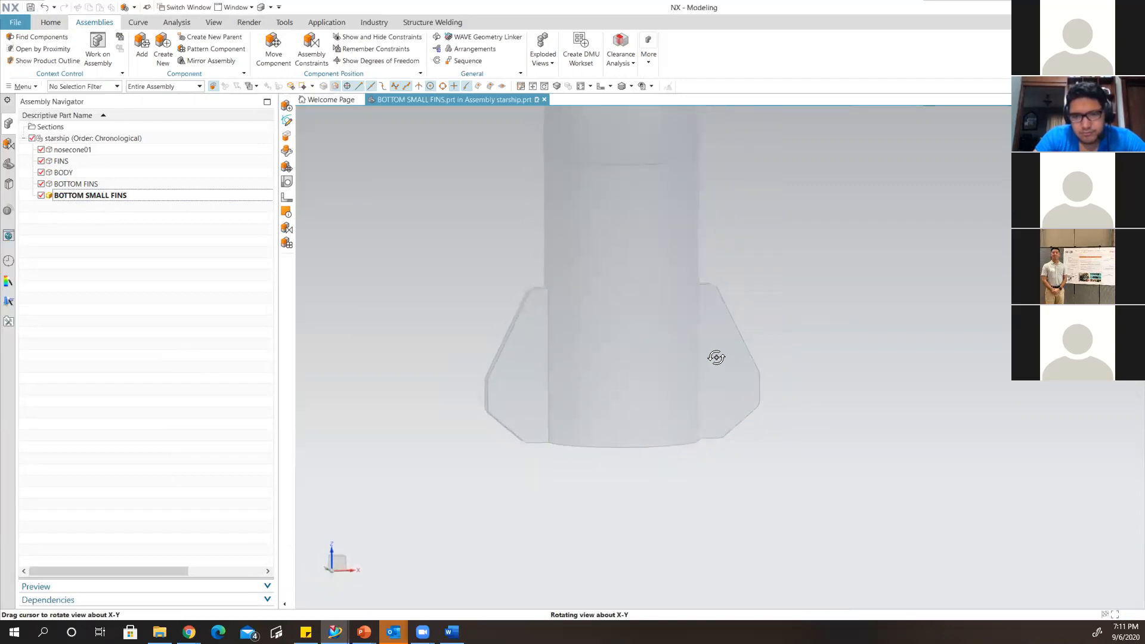
{"action": "middle_click_drag", "start_coordinate": [717, 359], "coordinate": [697, 326]}
{"action": "scroll", "coordinate": [668, 395], "scroll_direction": "up", "scroll_amount": 2}
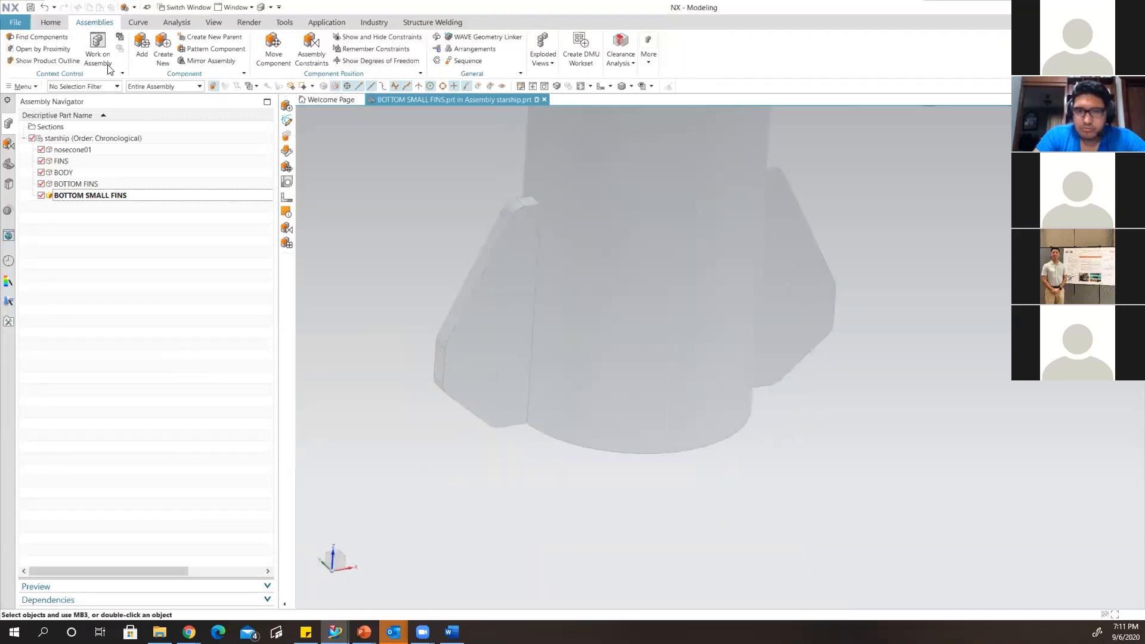
{"action": "left_click", "coordinate": [50, 22]}
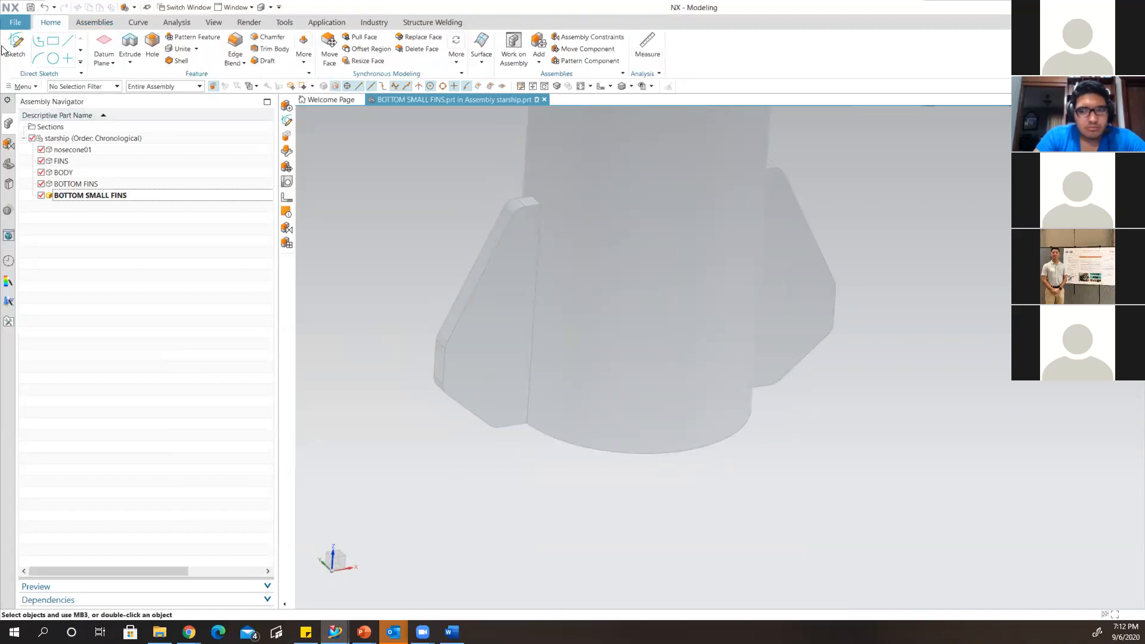
{"action": "middle_click_drag", "start_coordinate": [685, 335], "coordinate": [746, 342]}
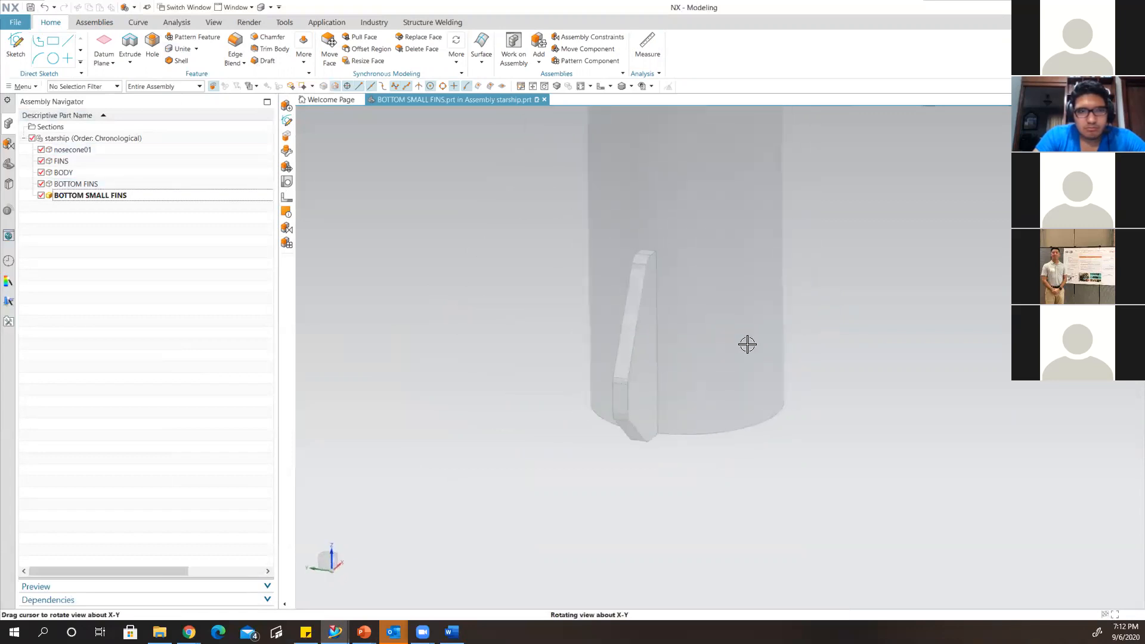
Create a sketch on the YZ plane of the datum coordinate system in the BOTTOM SMALL FINS component.
{"action": "middle_click_drag", "start_coordinate": [782, 417], "coordinate": [836, 429]}
{"action": "middle_click_drag", "start_coordinate": [745, 367], "coordinate": [195, 150]}
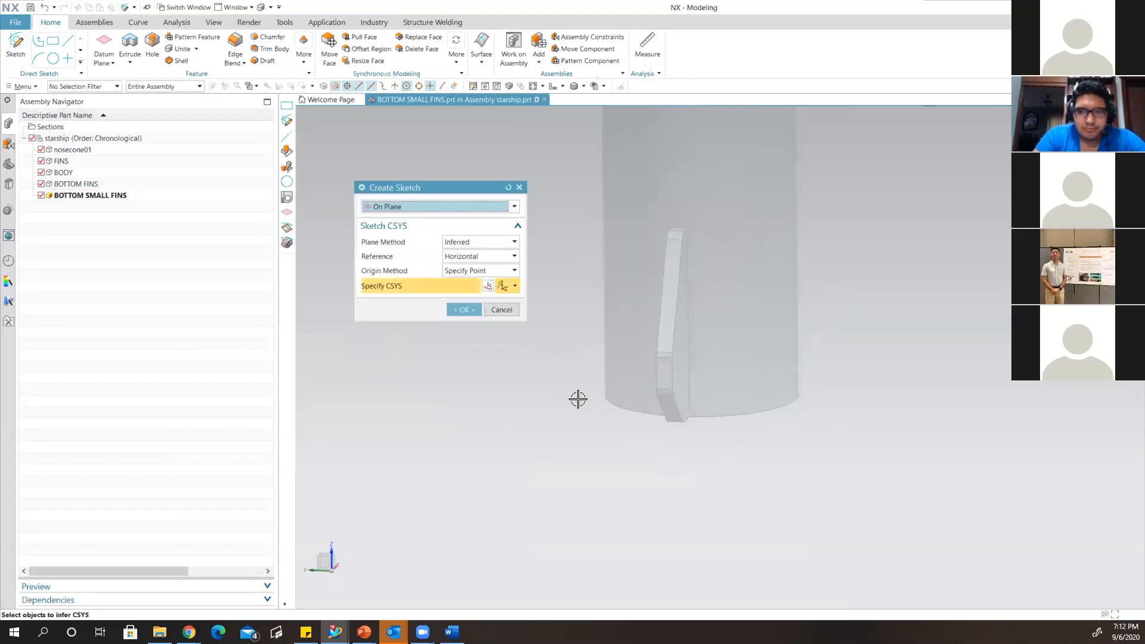
{"action": "scroll", "coordinate": [690, 240], "scroll_direction": "down", "scroll_amount": 5}
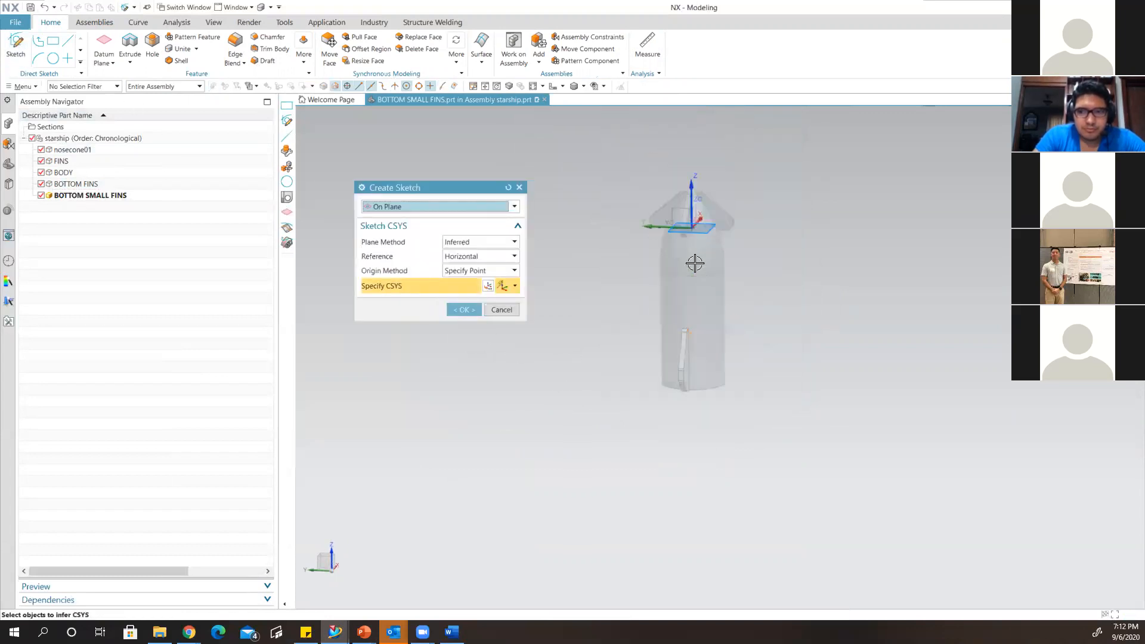
{"action": "scroll", "coordinate": [675, 224], "scroll_direction": "up", "scroll_amount": 2}
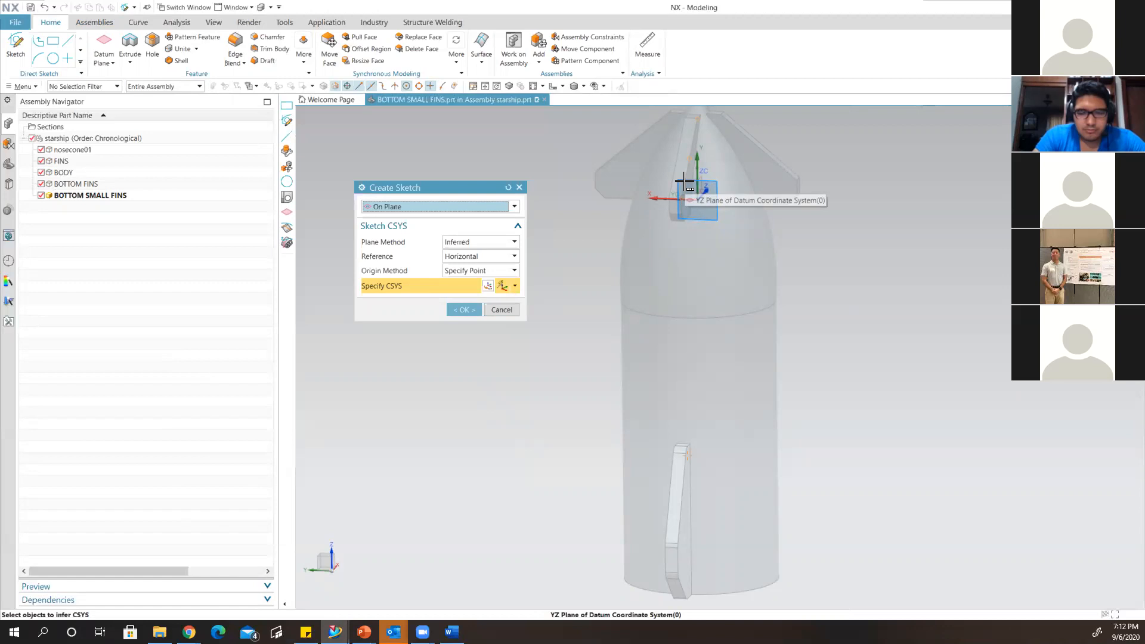
{"action": "left_click", "coordinate": [684, 182]}
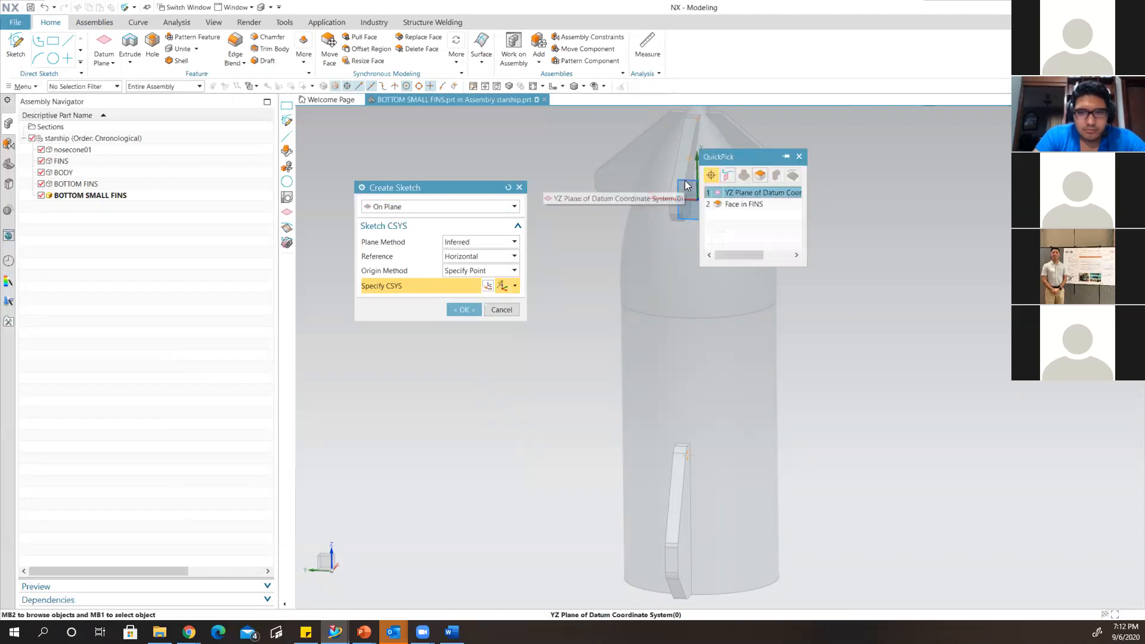
{"action": "left_click", "coordinate": [745, 193]}
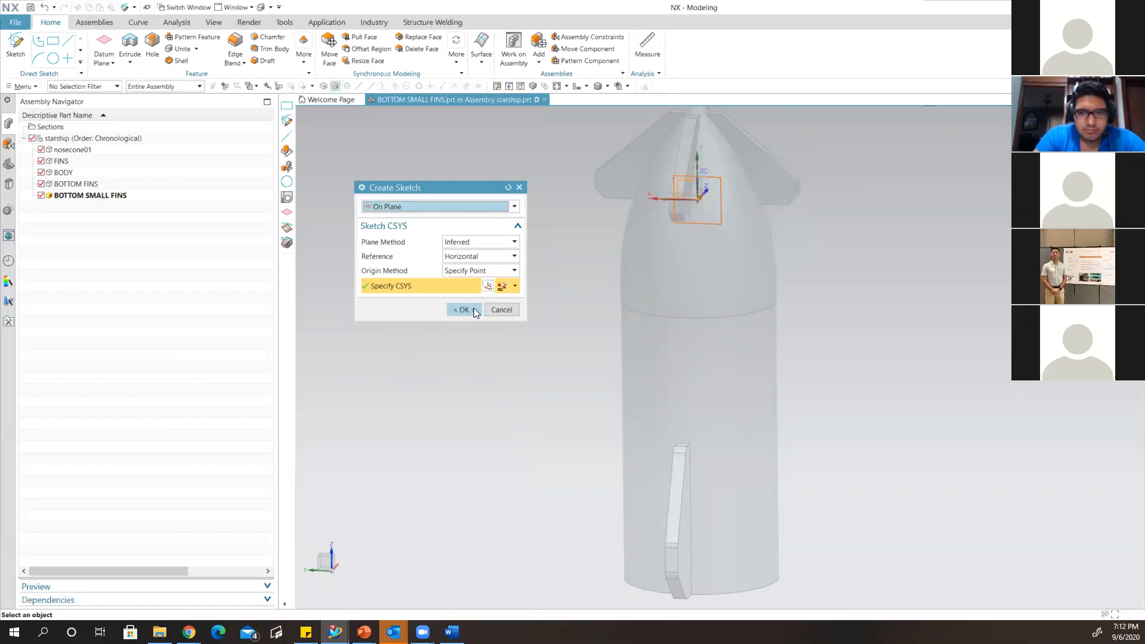
{"action": "left_click", "coordinate": [465, 309]}
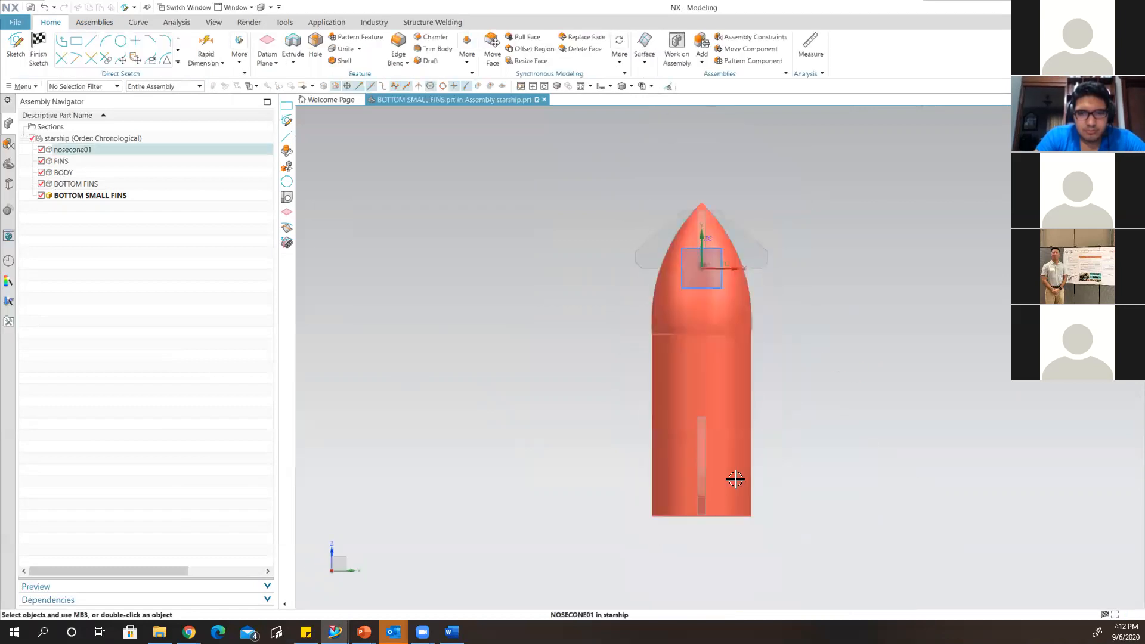
Sketch a rectangle 2.5 in wide and 2 in high, starting at the middle of the rocket body's bottom edge and extending upward and outward.
{"action": "middle_click_drag", "start_coordinate": [738, 424], "coordinate": [740, 345], "text": "shift"}
{"action": "scroll", "coordinate": [718, 399], "scroll_direction": "up", "scroll_amount": 1}
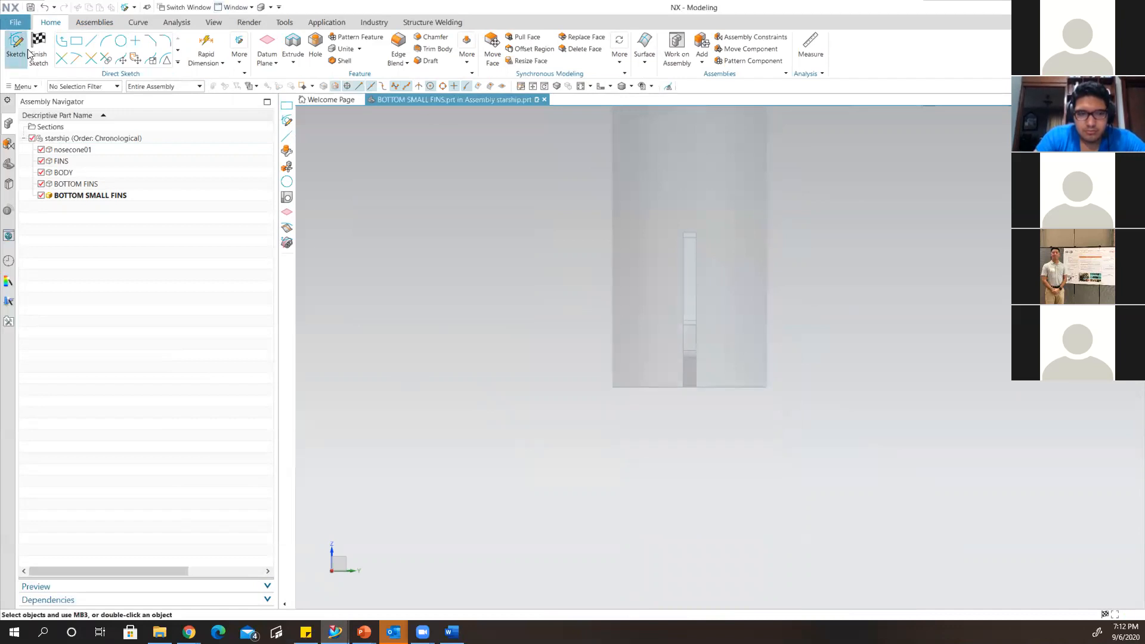
{"action": "left_click", "coordinate": [76, 43]}
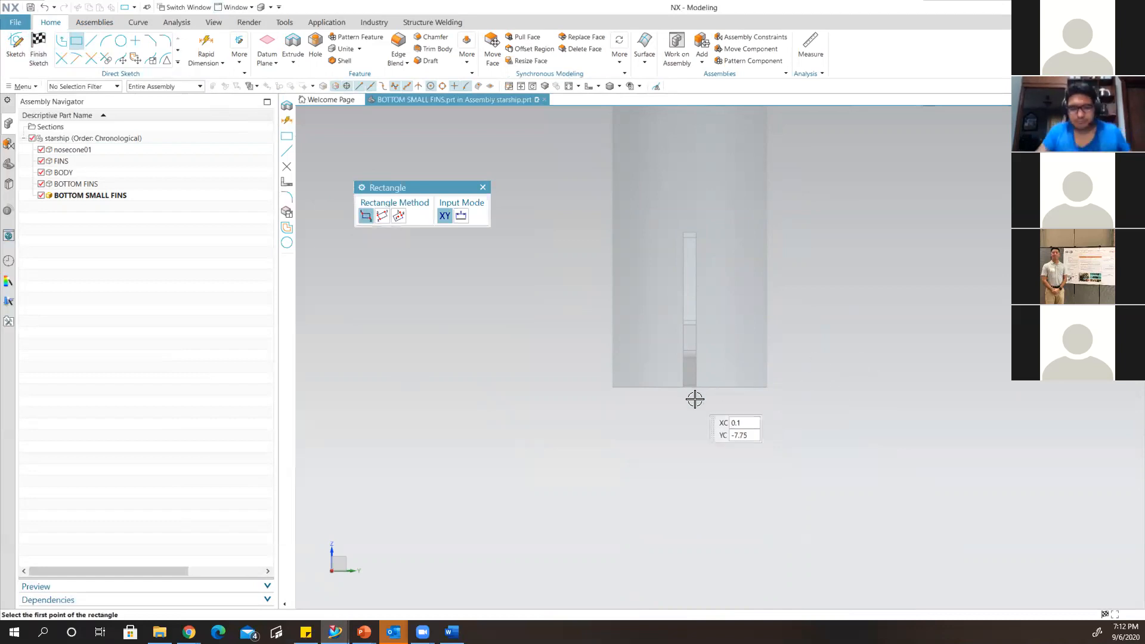
{"action": "scroll", "coordinate": [692, 399], "scroll_direction": "up", "scroll_amount": 3}
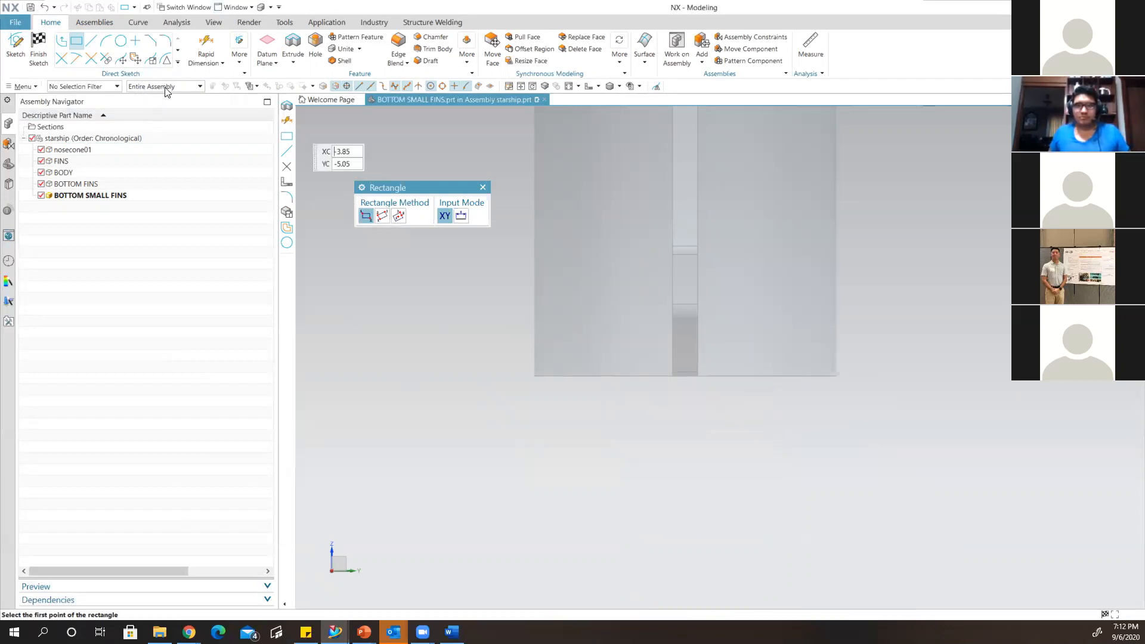
{"action": "scroll", "coordinate": [606, 401], "scroll_direction": "up", "scroll_amount": 1}
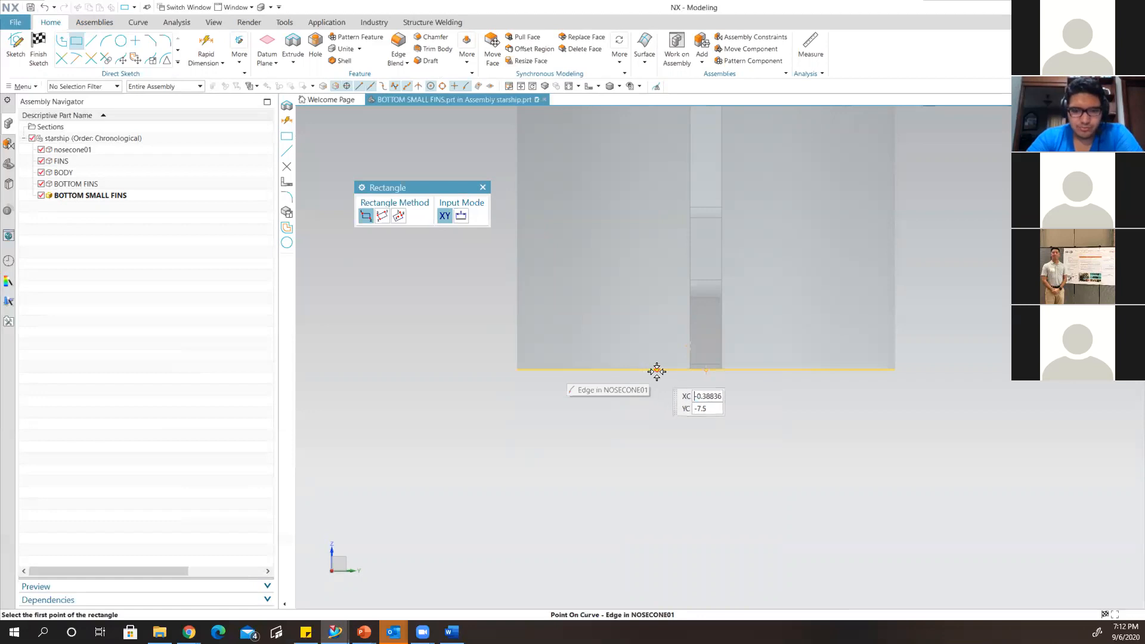
{"action": "left_click", "coordinate": [704, 369]}
{"action": "scroll", "coordinate": [739, 309], "scroll_direction": "down", "scroll_amount": 1}
{"action": "middle_click_drag", "start_coordinate": [757, 228], "coordinate": [720, 306], "text": "shift"}
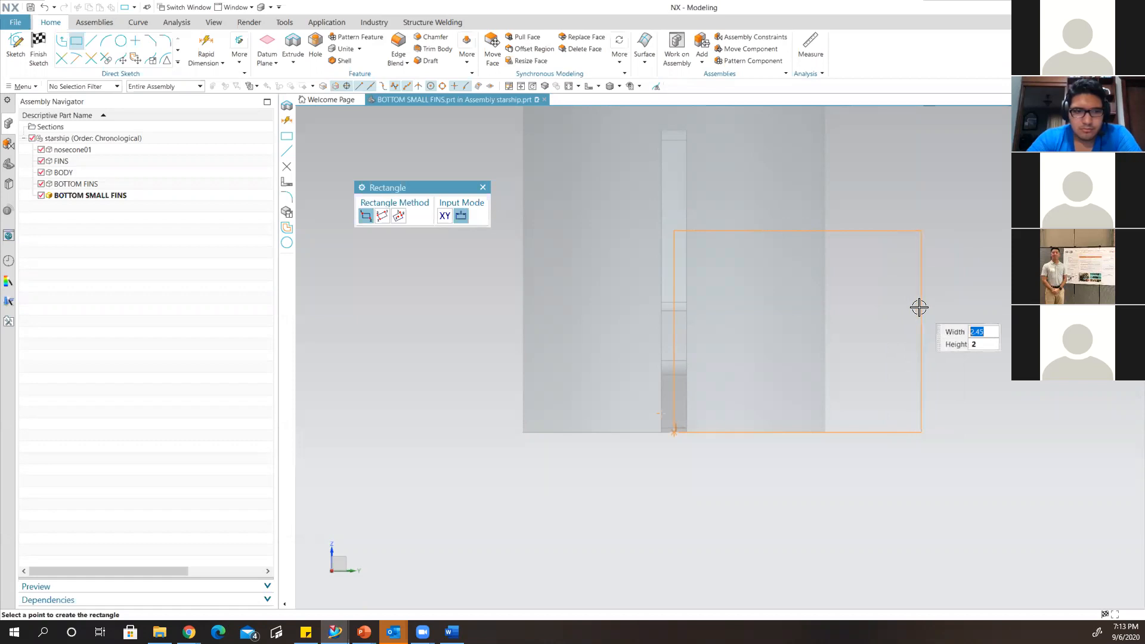
{"action": "left_click", "coordinate": [924, 307]}
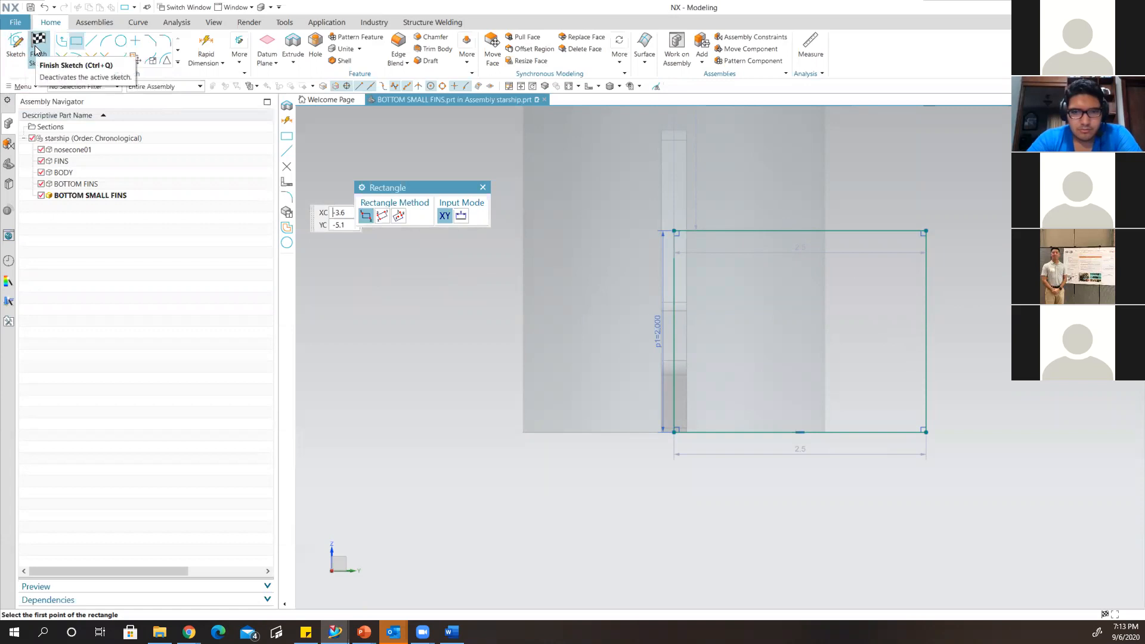
Extrude the rectangle symmetrically about its sketch plane with a distance of 1/8 in.
{"action": "left_click", "coordinate": [293, 45]}
{"action": "middle_click_drag", "start_coordinate": [894, 238], "coordinate": [658, 334]}
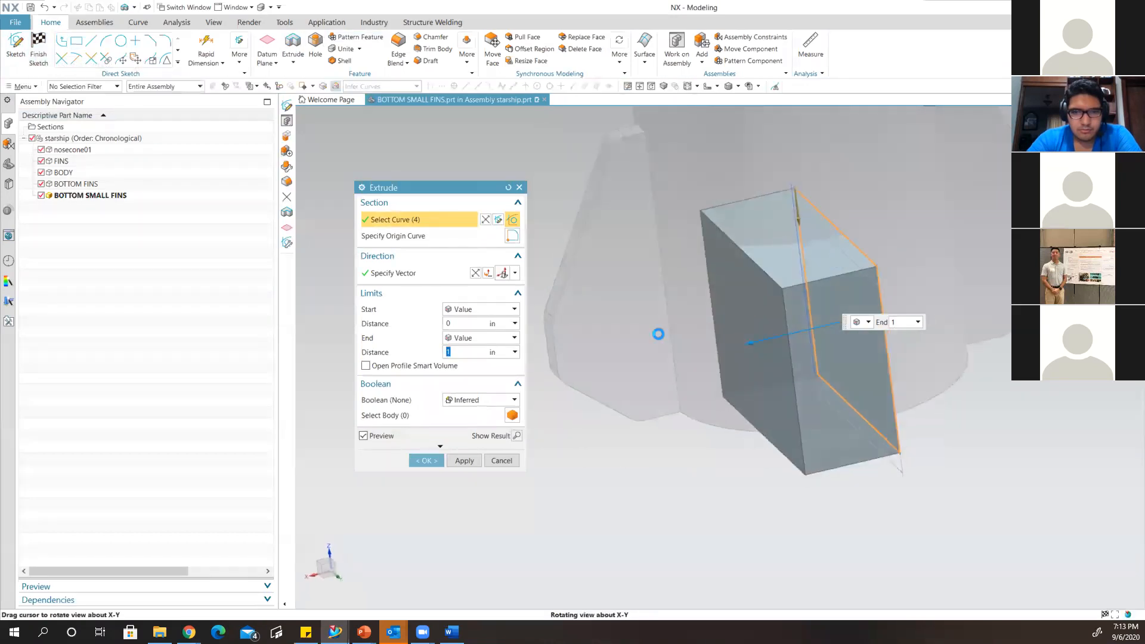
{"action": "left_click", "coordinate": [459, 338]}
{"action": "left_click", "coordinate": [479, 361]}
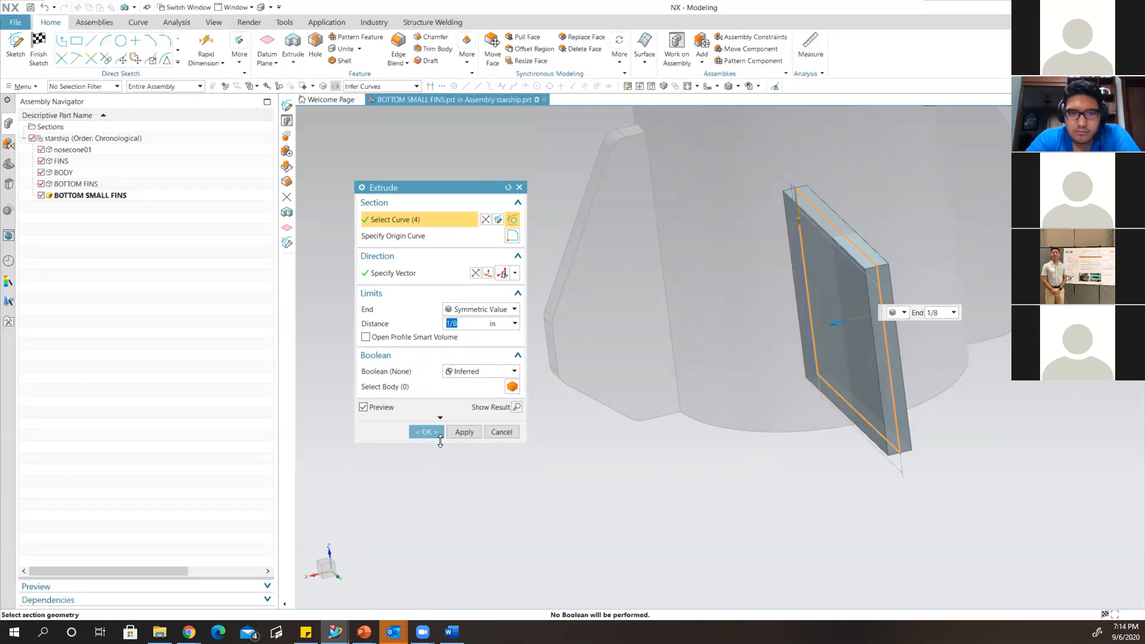
{"action": "left_click", "coordinate": [429, 432]}
Create a new sketch on the large flat face of the extruded fin plate.
{"action": "mouse_move", "coordinate": [812, 254]}
{"action": "middle_mouse_down"}
{"action": "mouse_move", "coordinate": [843, 217]}
{"action": "mouse_move", "coordinate": [823, 214]}
{"action": "mouse_move", "coordinate": [839, 288]}
{"action": "mouse_move", "coordinate": [881, 216]}
{"action": "mouse_move", "coordinate": [882, 230]}
{"action": "mouse_move", "coordinate": [894, 214]}
{"action": "mouse_move", "coordinate": [875, 213]}
{"action": "middle_mouse_up"}
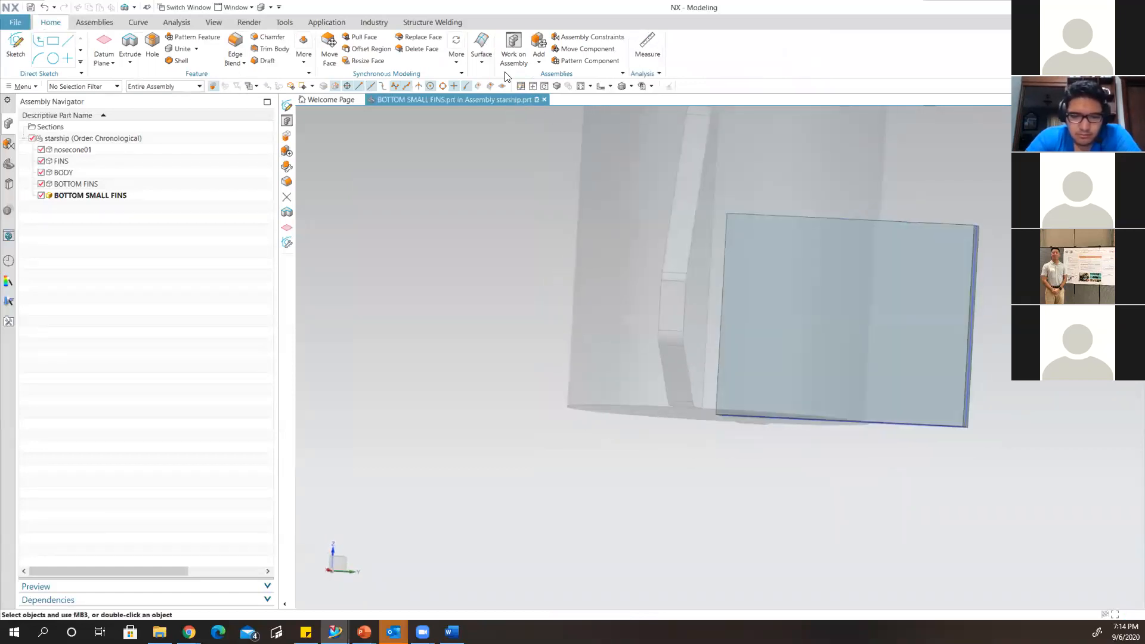
{"action": "left_click", "coordinate": [16, 50]}
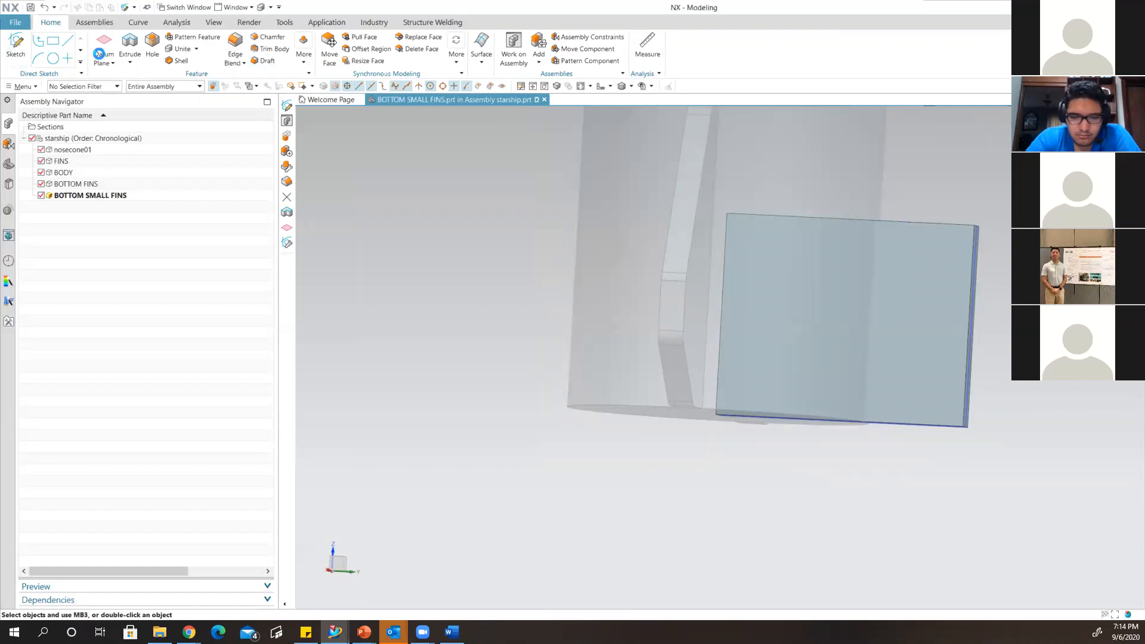
{"action": "left_click", "coordinate": [926, 260]}
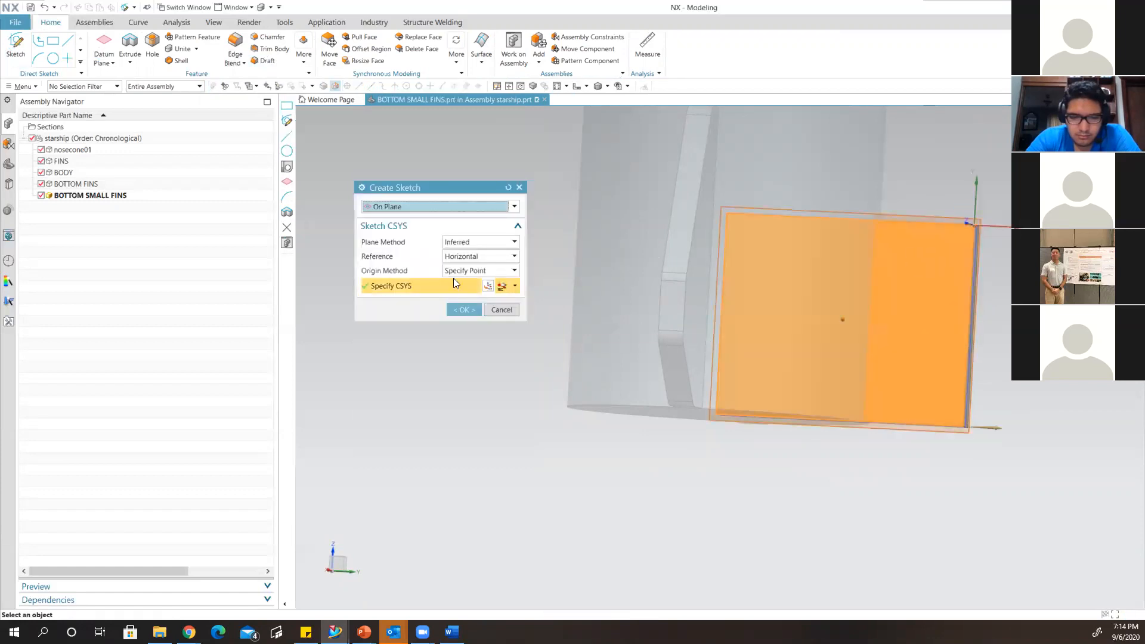
{"action": "left_click", "coordinate": [464, 310]}
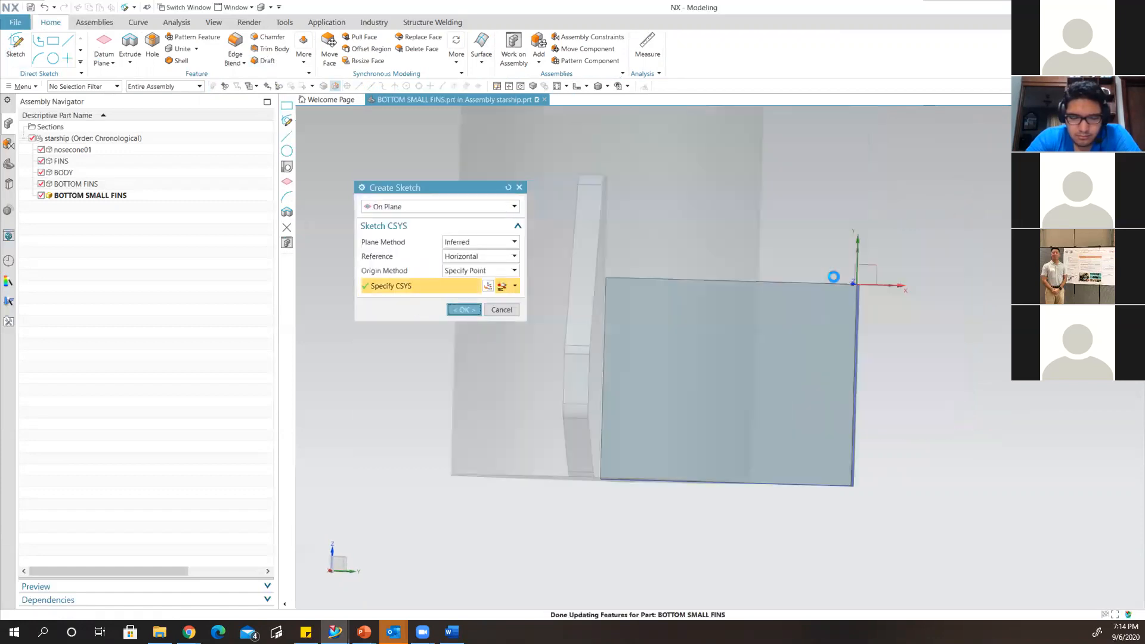
{"action": "scroll", "coordinate": [874, 304], "scroll_direction": "up", "scroll_amount": 5}
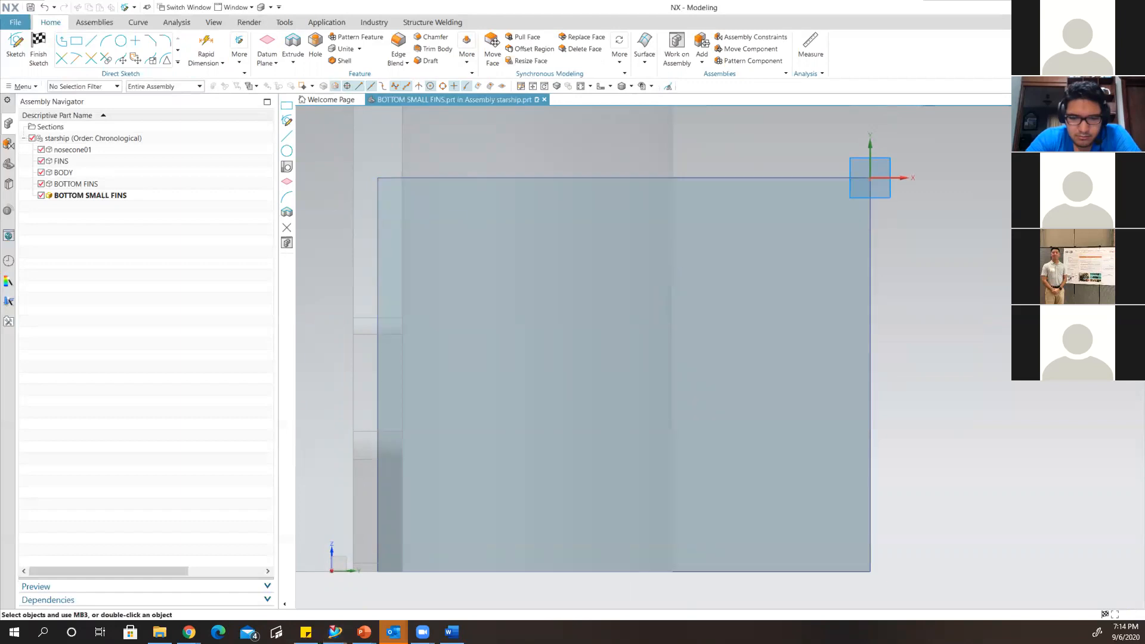
Check the reference rocket in PowerPoint, and in NX draw a 2.5 in radius arc from the plate's top edge to its lower outer corner.
{"action": "key", "text": "alt+Tab"}
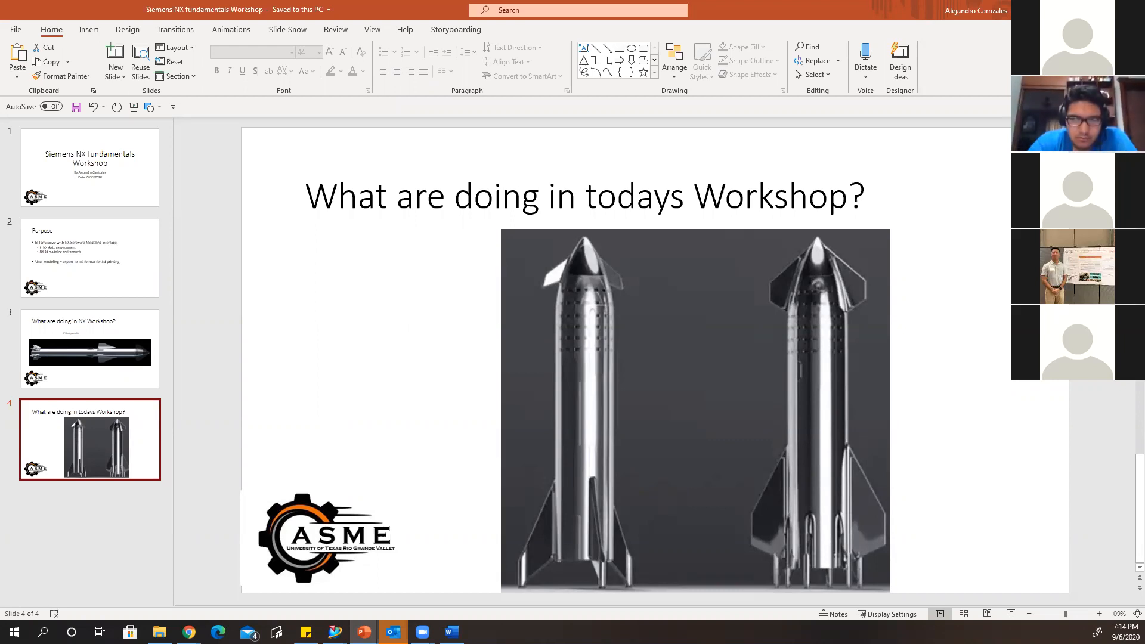
{"action": "left_click", "coordinate": [1076, 9]}
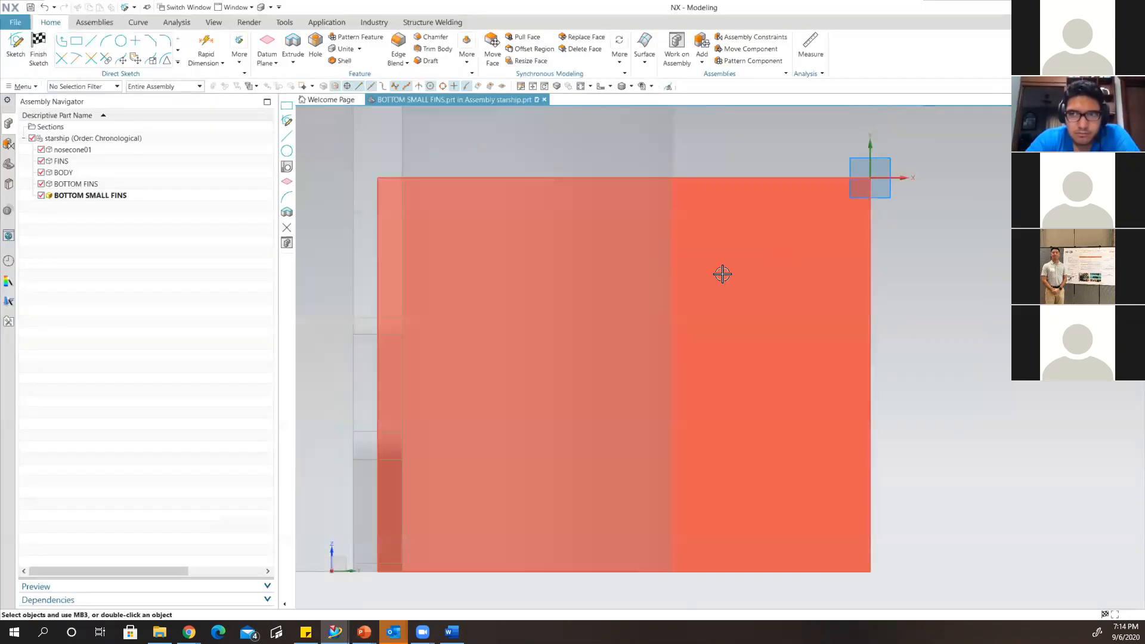
{"action": "left_click", "coordinate": [105, 42]}
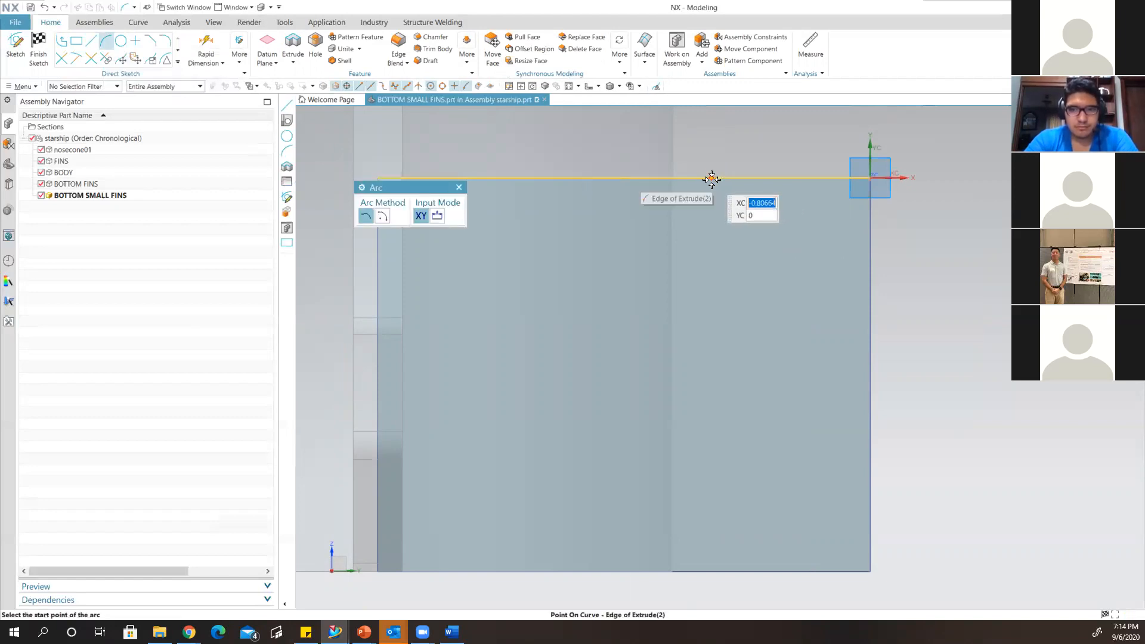
{"action": "left_click", "coordinate": [712, 179]}
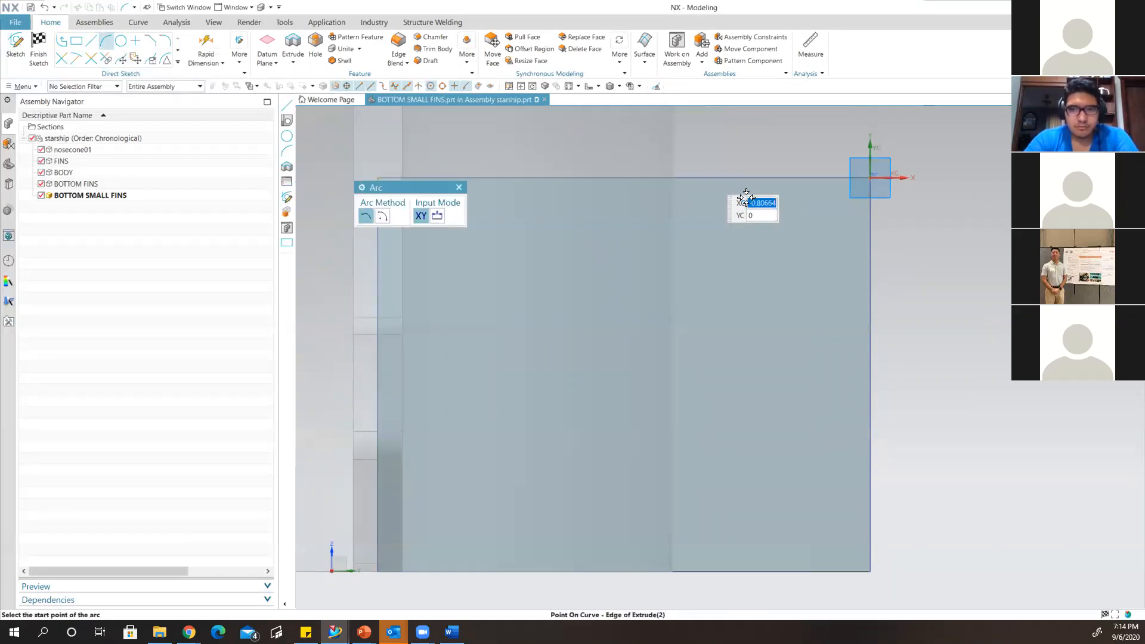
{"action": "left_click", "coordinate": [870, 569]}
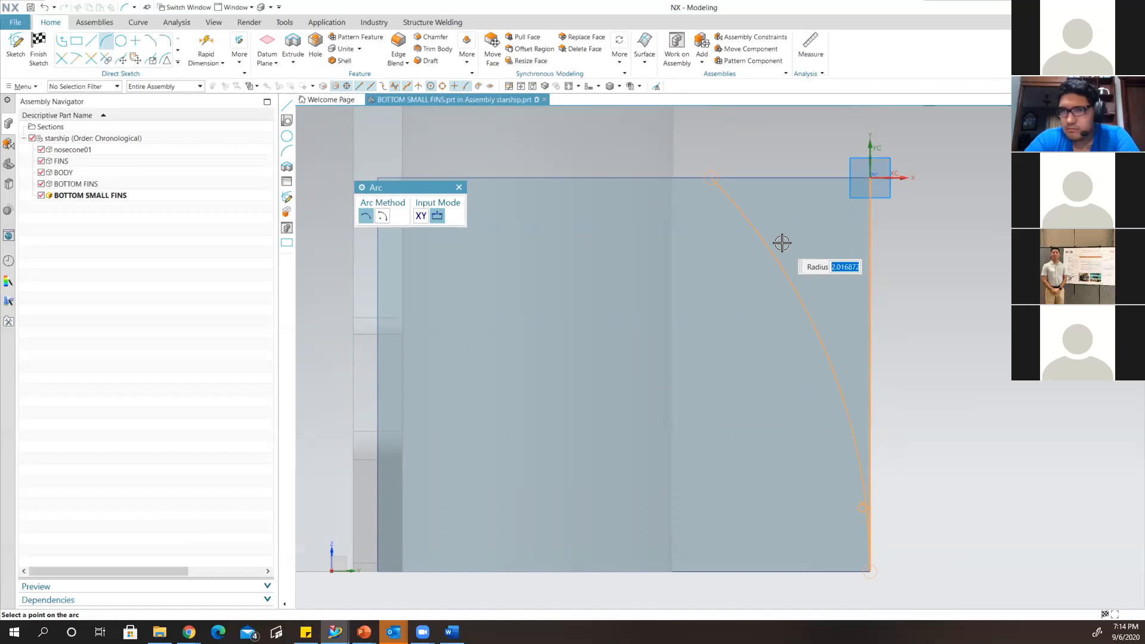
{"action": "key", "text": "Return"}
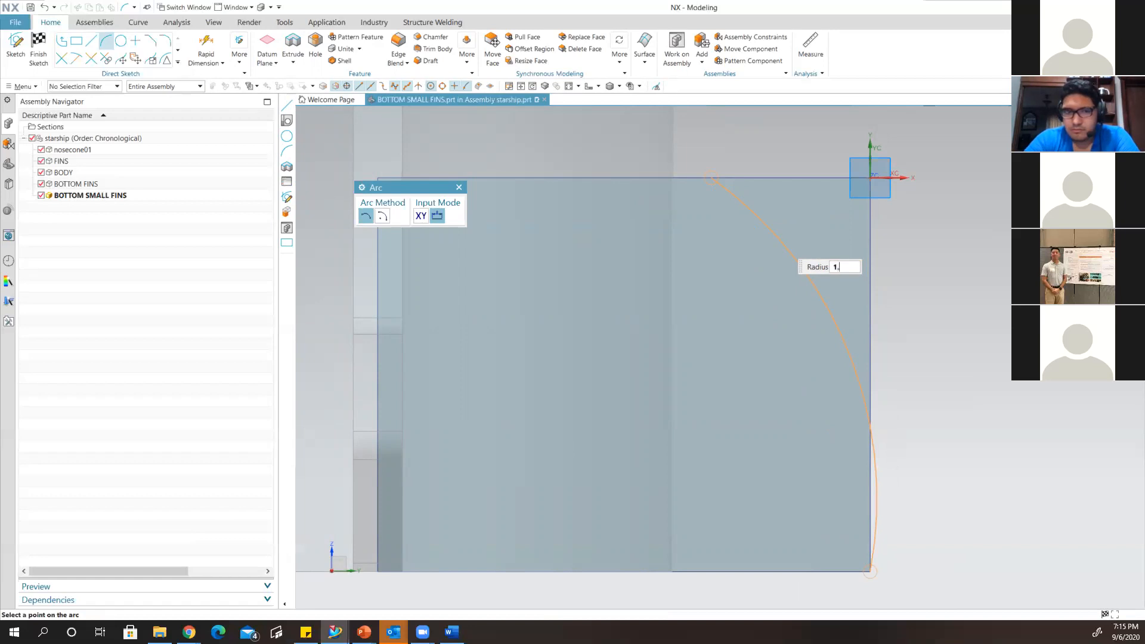
{"action": "key", "text": "Return"}
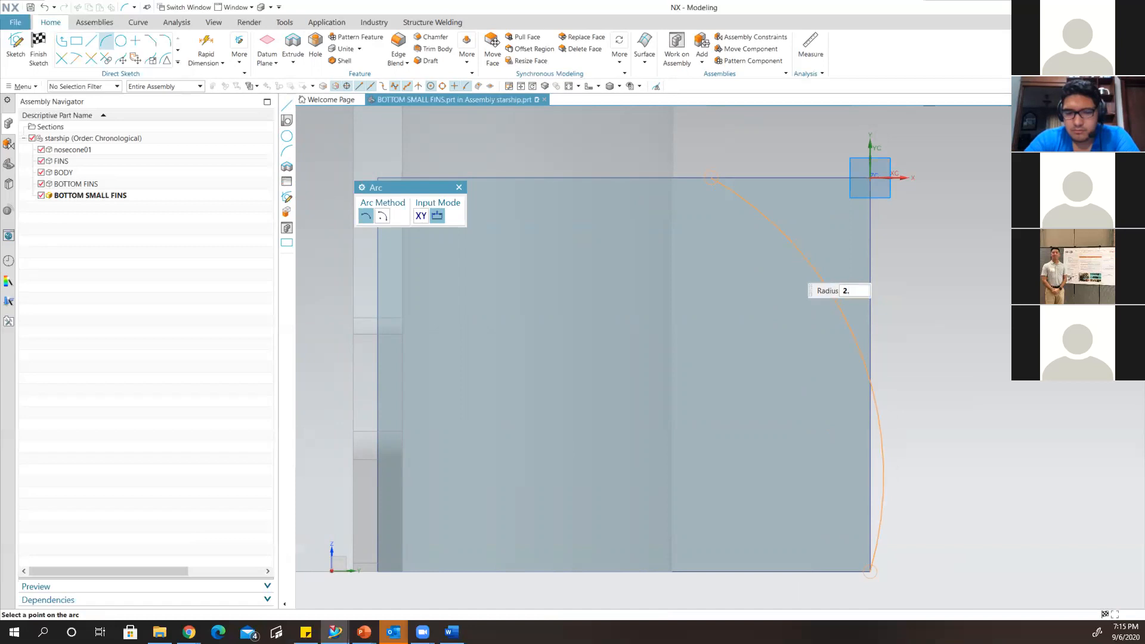
{"action": "key", "text": "Return"}
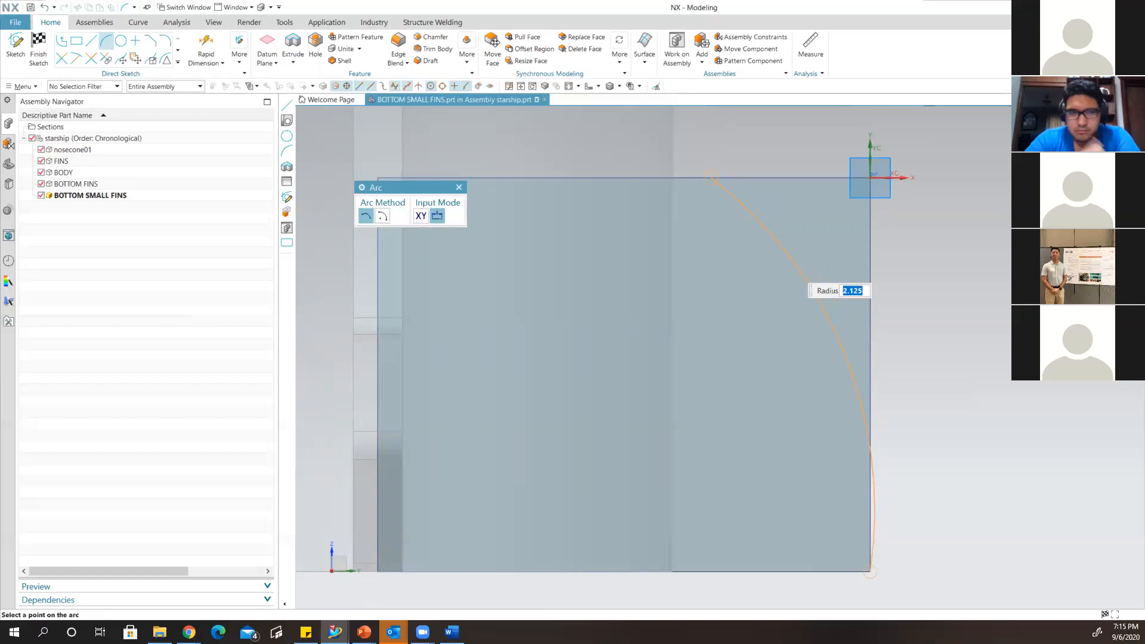
{"action": "type", "text": "2.25"}
{"action": "key", "text": "Return"}
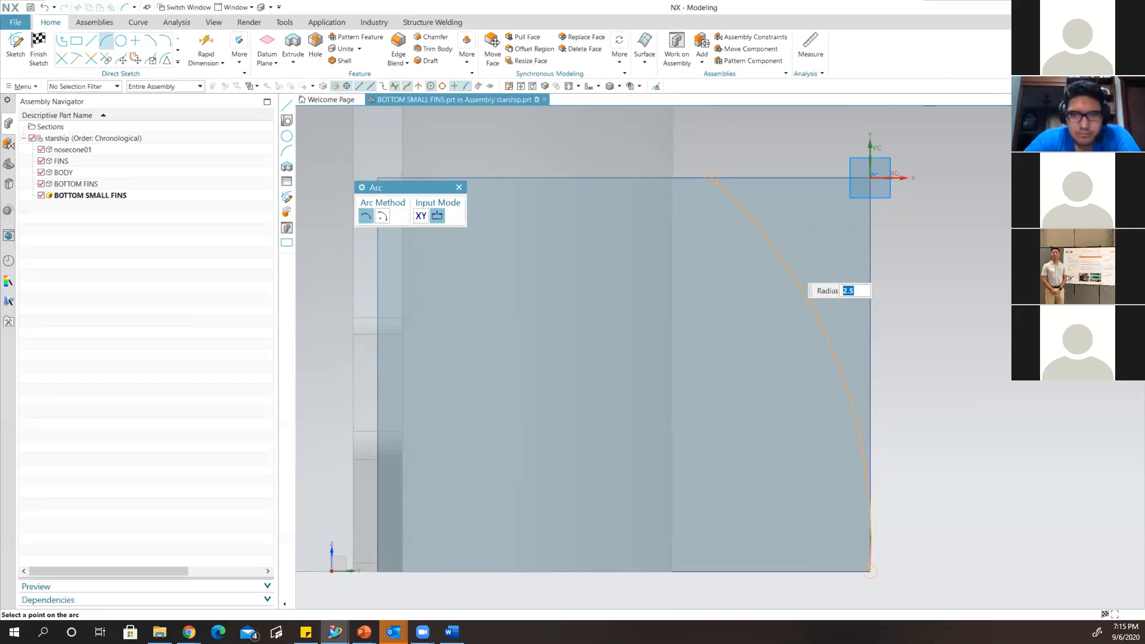
{"action": "left_click", "coordinate": [797, 266]}
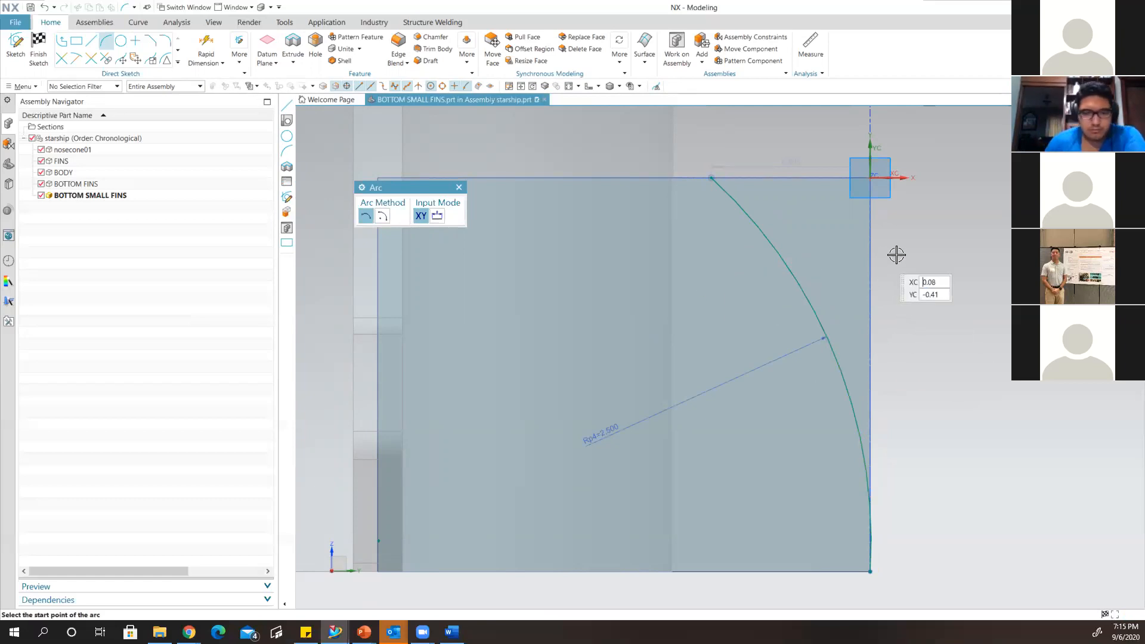
Close the arc profile outside the plate with lines about 1.13 in outward, 2 in down and 0.32 in back to the arc's lower end.
{"action": "left_click", "coordinate": [92, 43]}
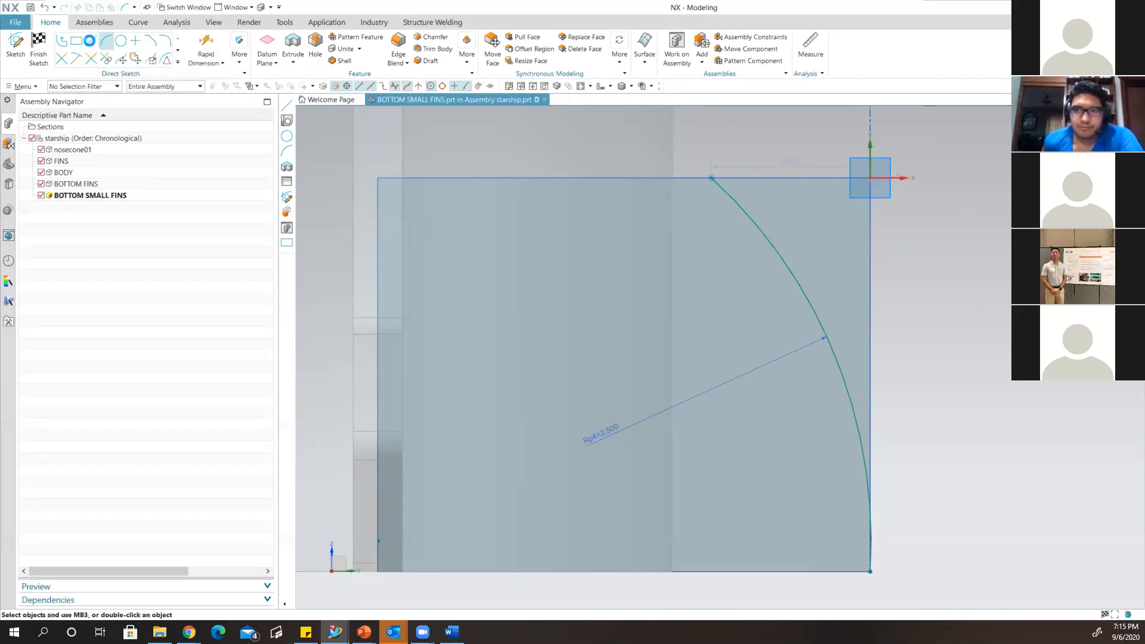
{"action": "left_click", "coordinate": [710, 177]}
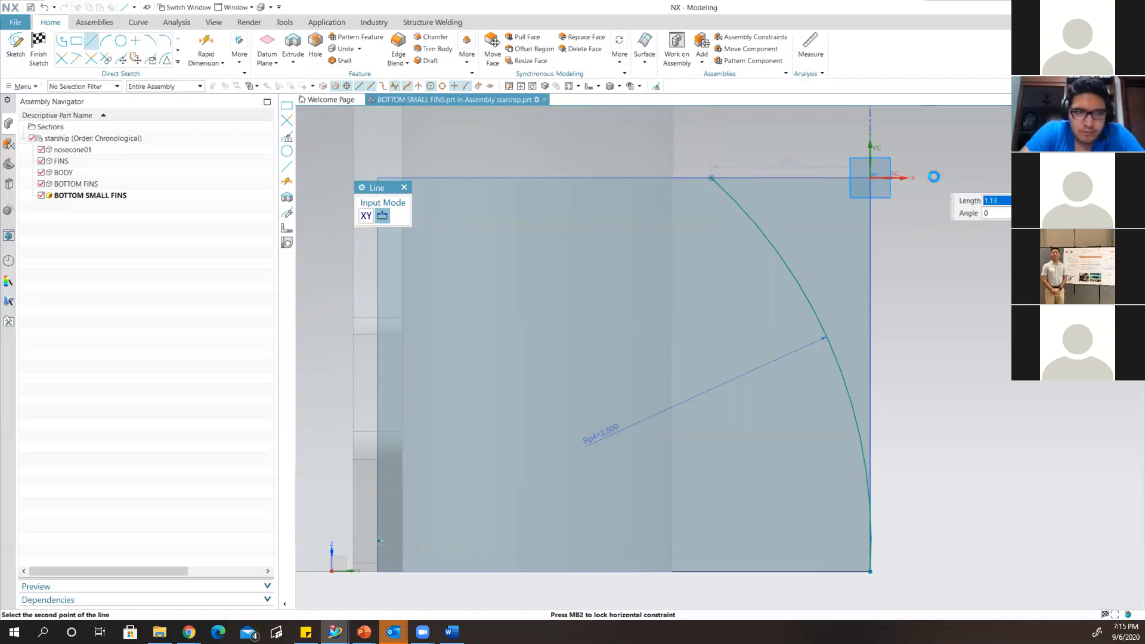
{"action": "left_click", "coordinate": [933, 176]}
{"action": "left_click", "coordinate": [935, 177]}
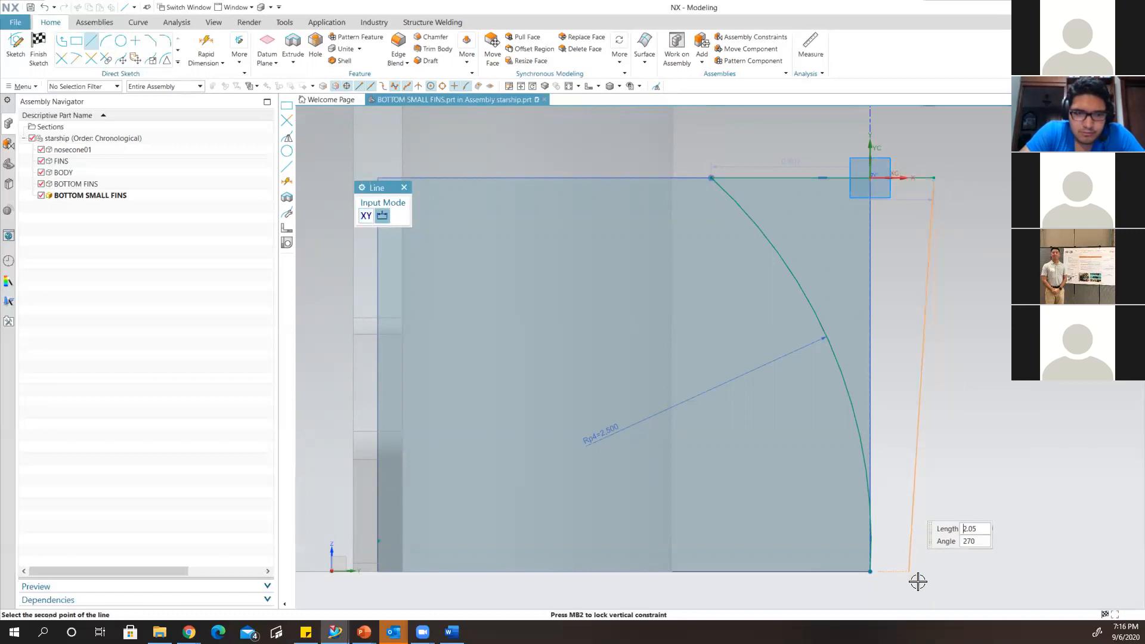
{"action": "left_click", "coordinate": [936, 572]}
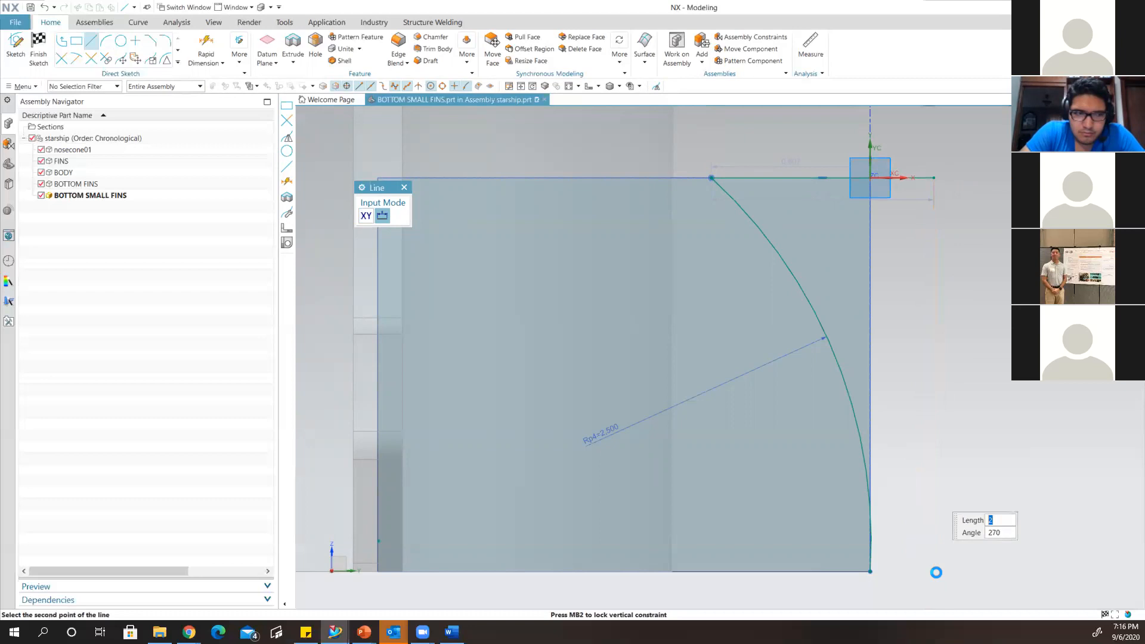
{"action": "left_click", "coordinate": [934, 571]}
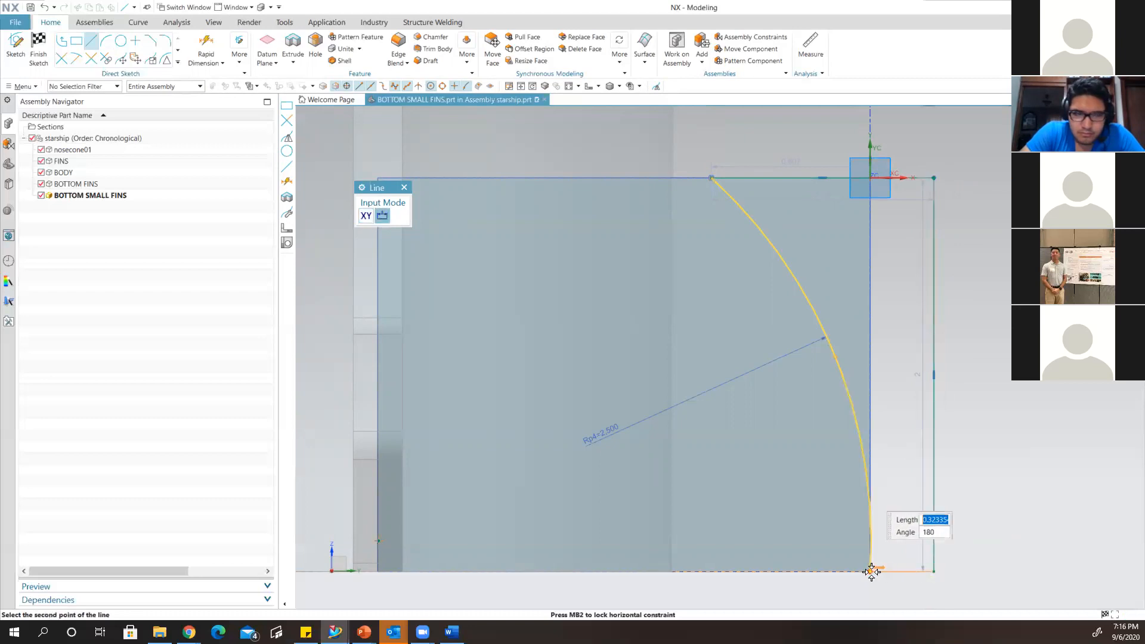
{"action": "left_click", "coordinate": [930, 543]}
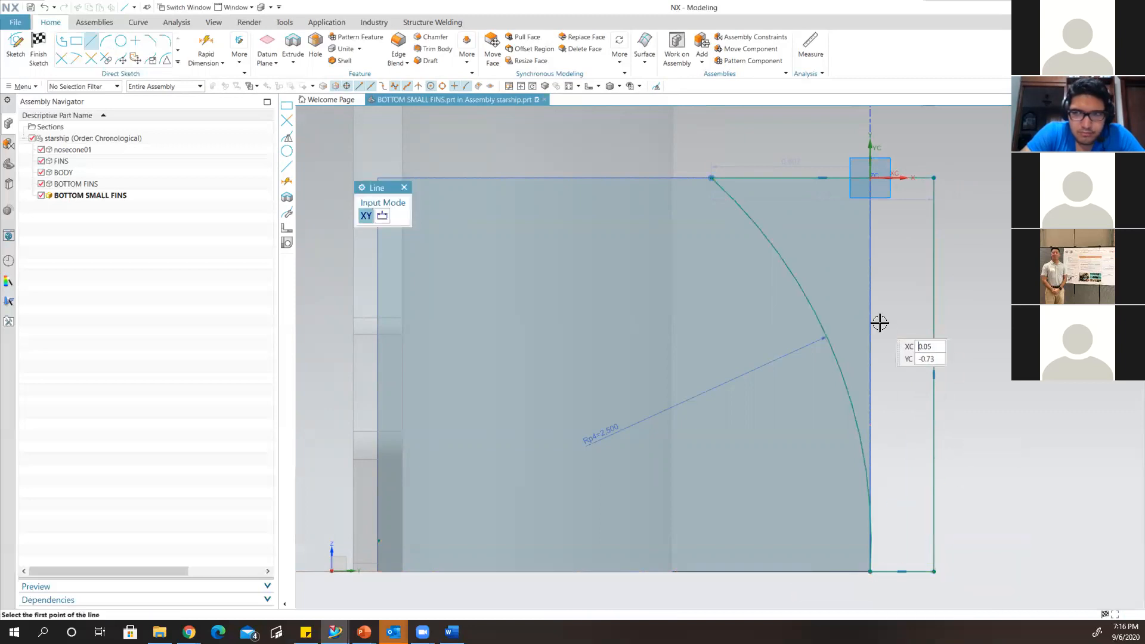
Extrude the closed arc profile 0.5 in with the direction reversed into the fin plate, subtracting it from the plate.
{"action": "scroll", "coordinate": [878, 322], "scroll_direction": "down", "scroll_amount": 1}
{"action": "middle_click_drag", "start_coordinate": [1000, 312], "coordinate": [854, 321], "text": "shift"}
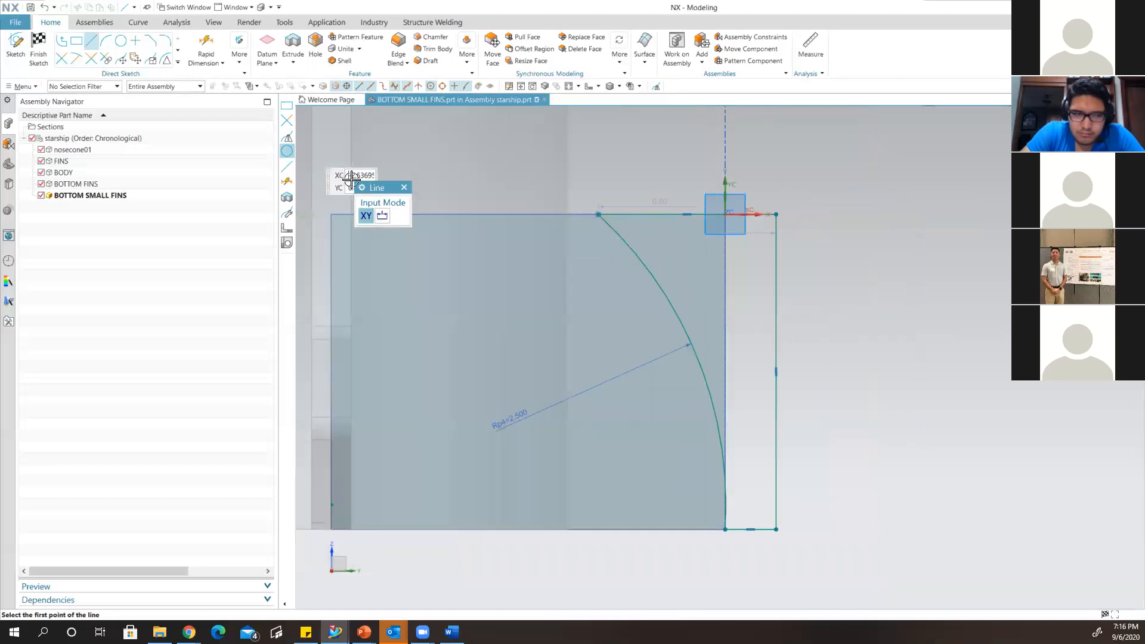
{"action": "left_click", "coordinate": [403, 189]}
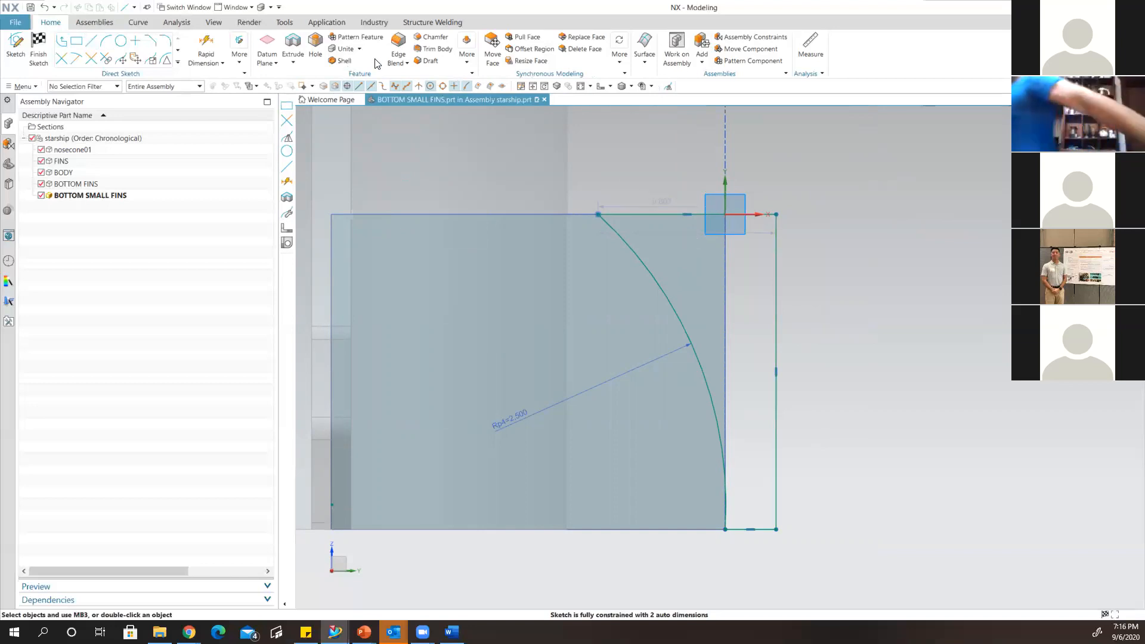
{"action": "left_click", "coordinate": [292, 42]}
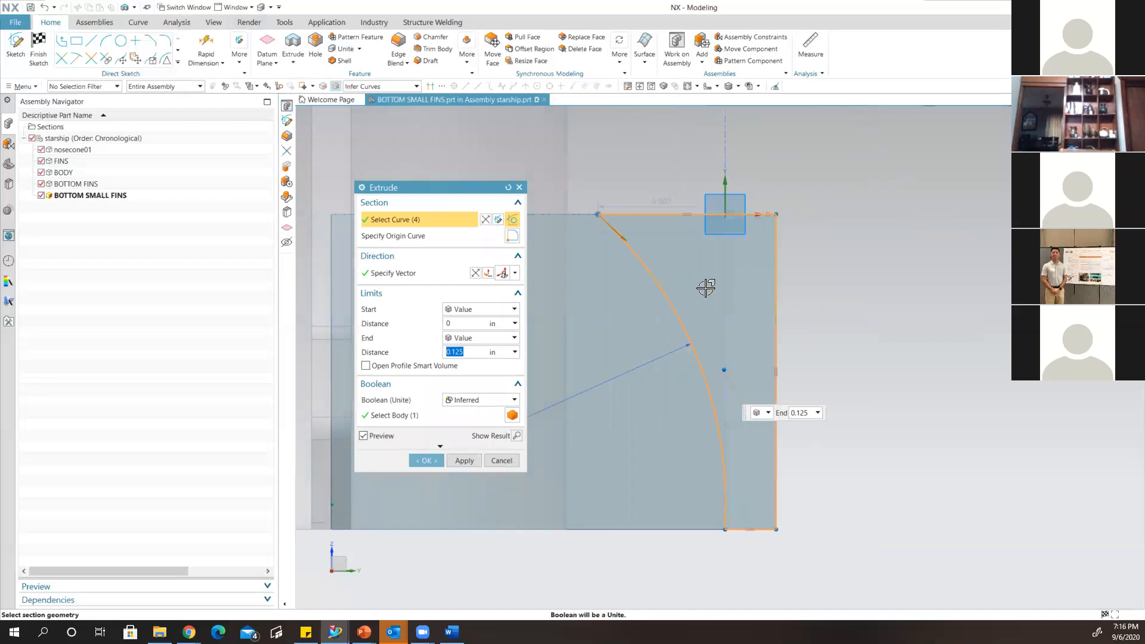
{"action": "left_click", "coordinate": [495, 398]}
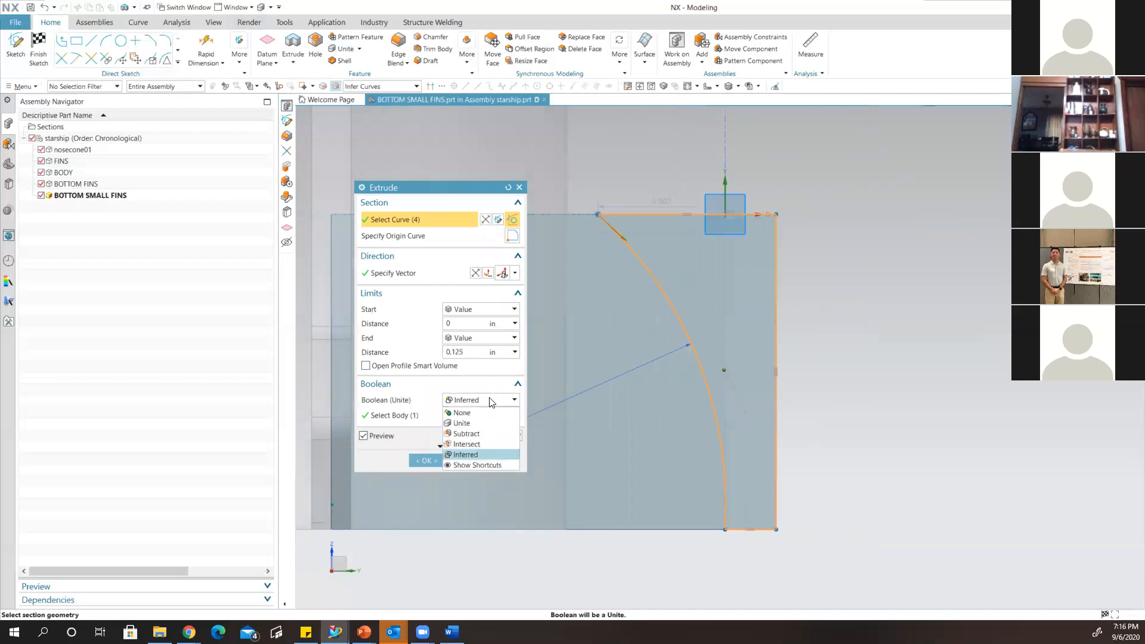
{"action": "left_click", "coordinate": [471, 434]}
{"action": "middle_click_drag", "start_coordinate": [861, 309], "coordinate": [794, 325]}
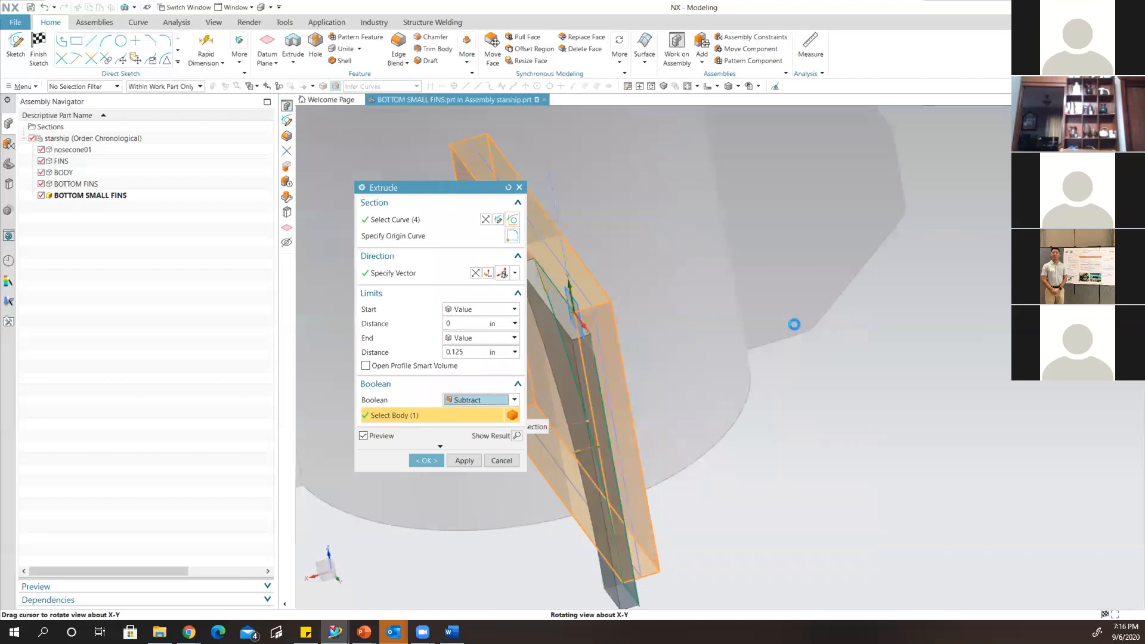
{"action": "left_click", "coordinate": [466, 352]}
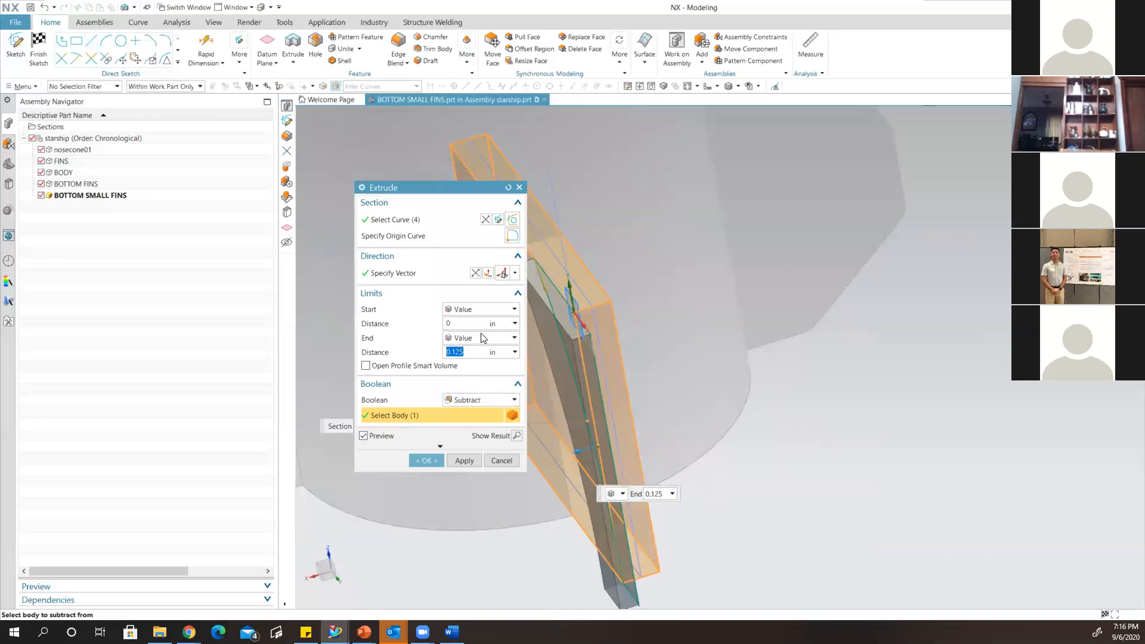
{"action": "type", "text": ".5"}
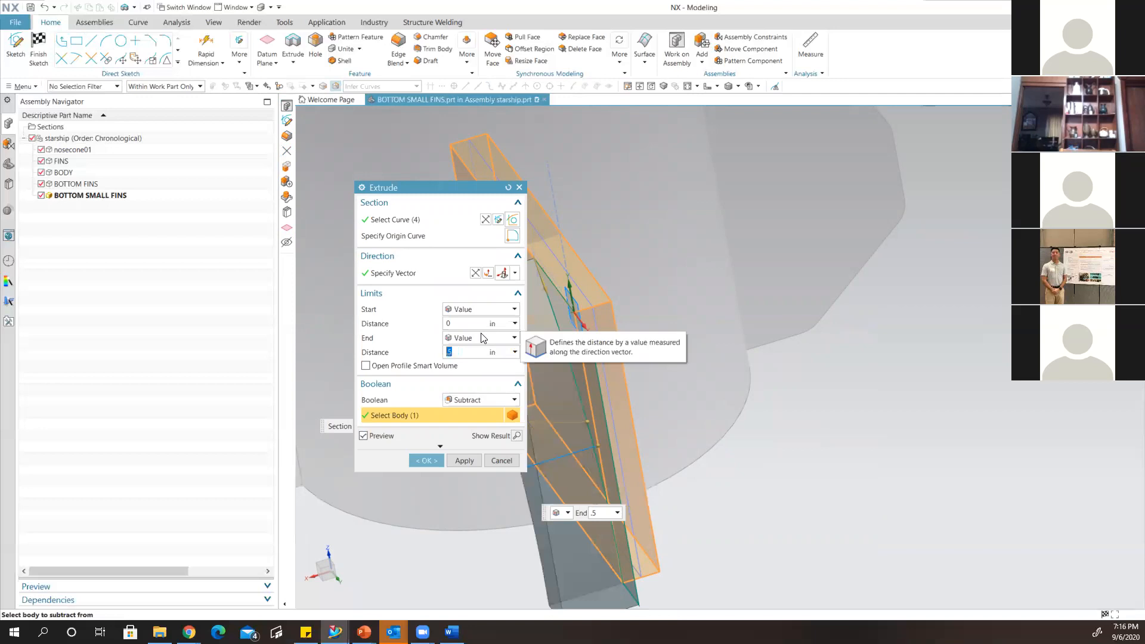
{"action": "left_click", "coordinate": [474, 274]}
{"action": "middle_click_drag", "start_coordinate": [715, 325], "coordinate": [759, 301]}
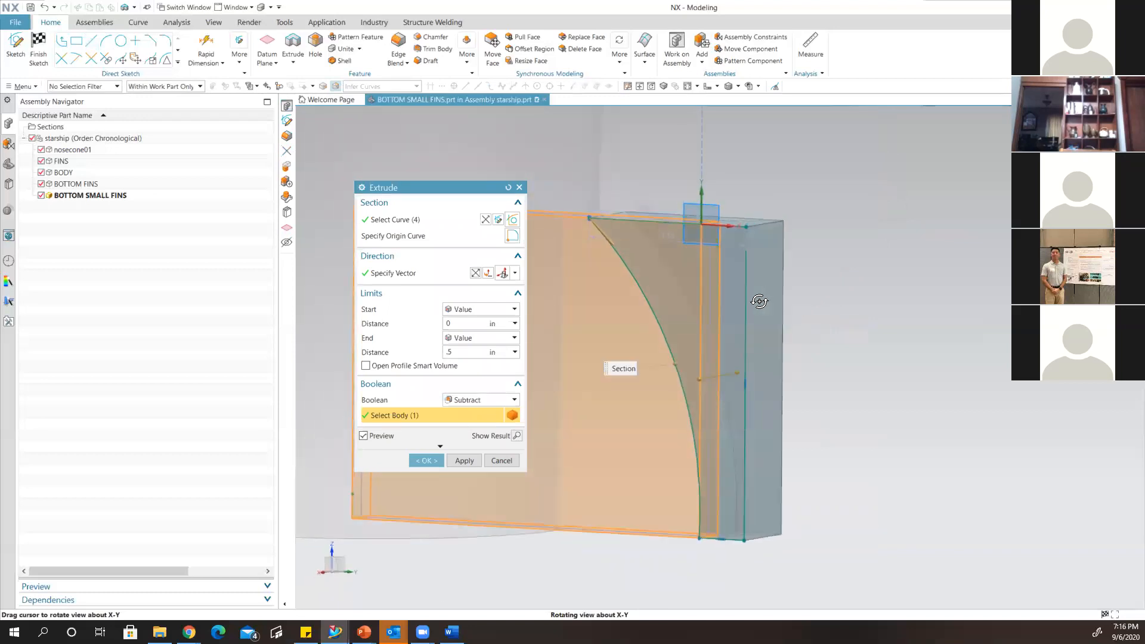
{"action": "left_click", "coordinate": [428, 460]}
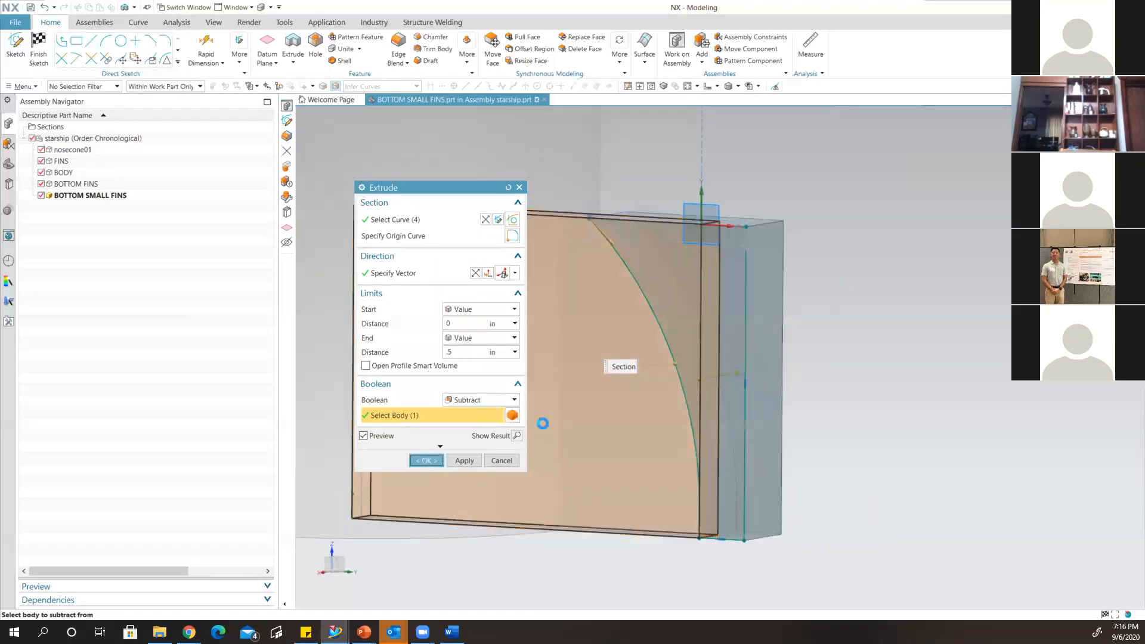
Split the curved fin body using the outer cylindrical face of the rocket body as the splitting face.
{"action": "middle_click_drag", "start_coordinate": [678, 335], "coordinate": [745, 356]}
{"action": "scroll", "coordinate": [740, 352], "scroll_direction": "down", "scroll_amount": 2}
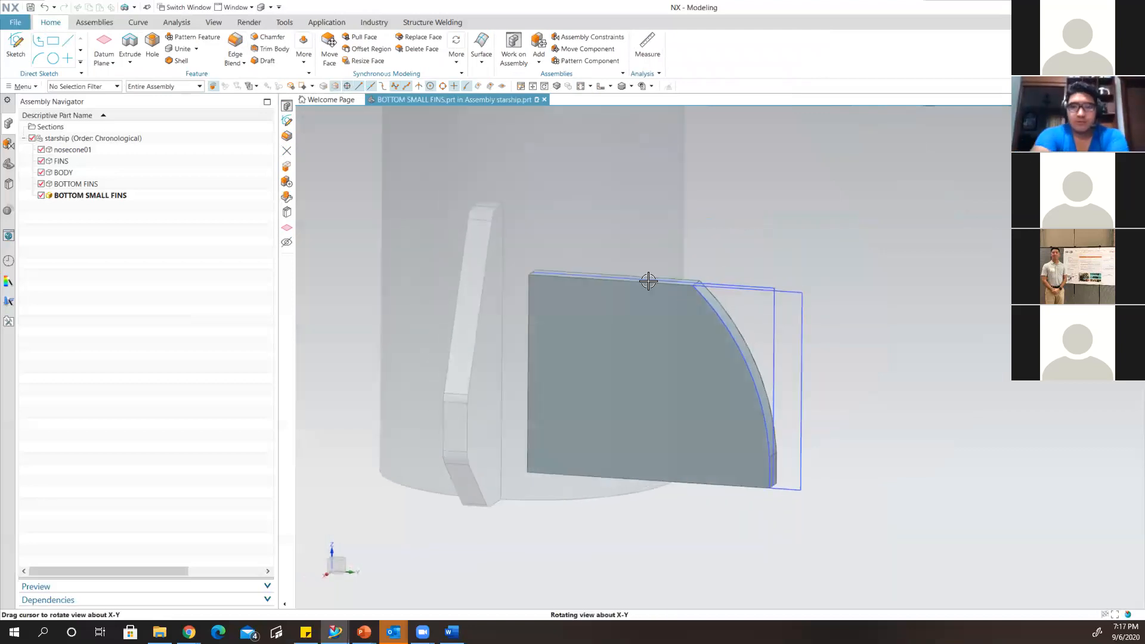
{"action": "scroll", "coordinate": [648, 286], "scroll_direction": "down", "scroll_amount": 2}
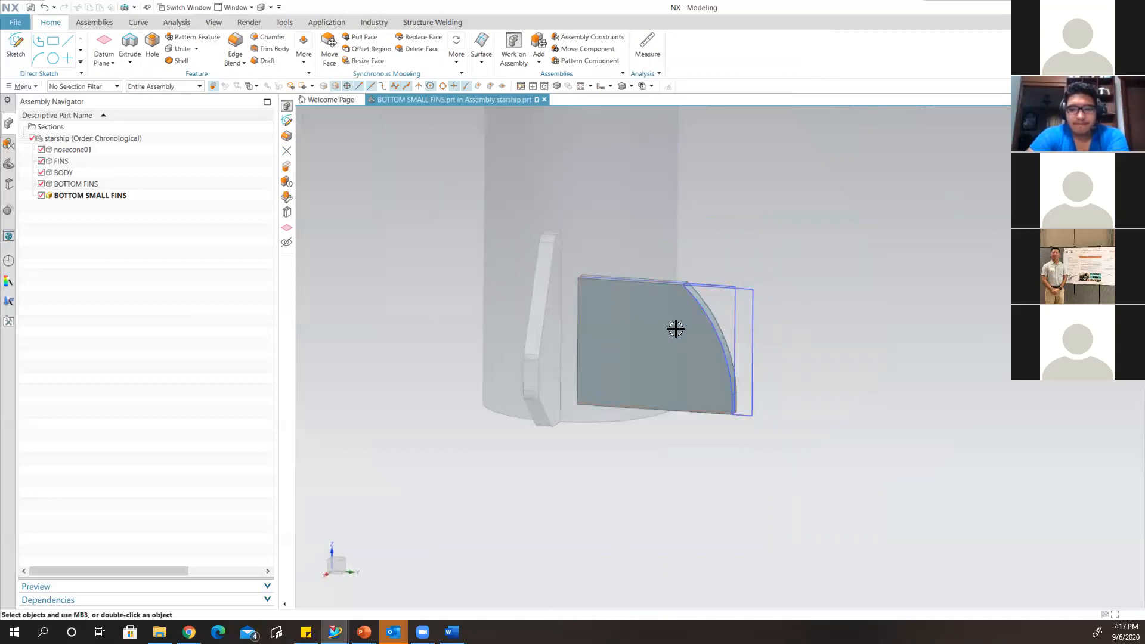
{"action": "middle_click_drag", "start_coordinate": [692, 332], "coordinate": [662, 324]}
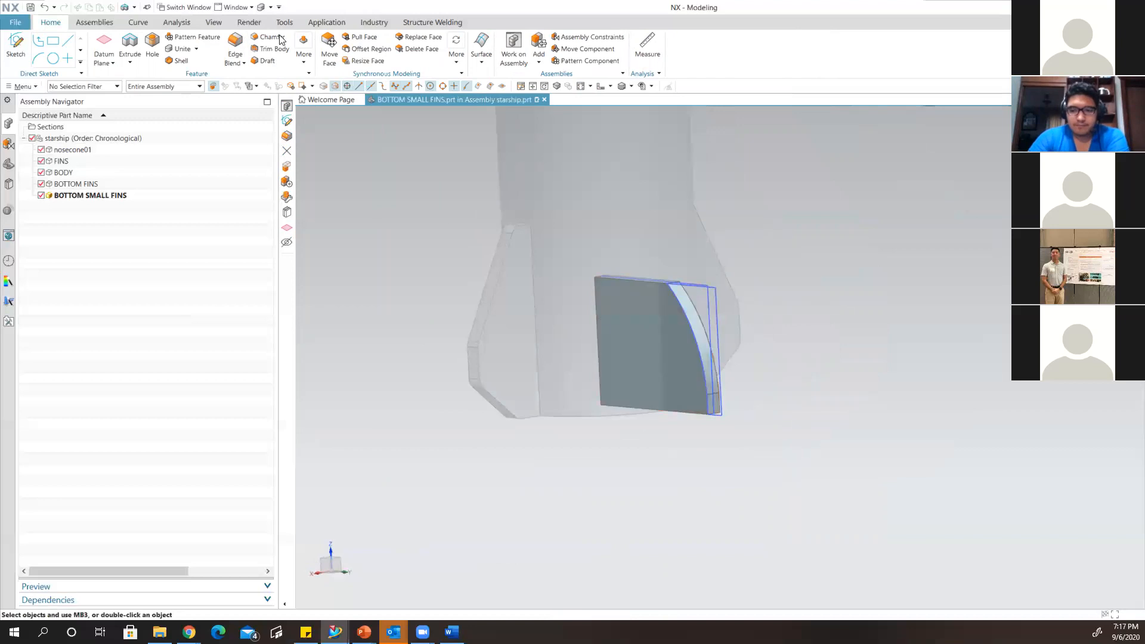
{"action": "left_click", "coordinate": [308, 64]}
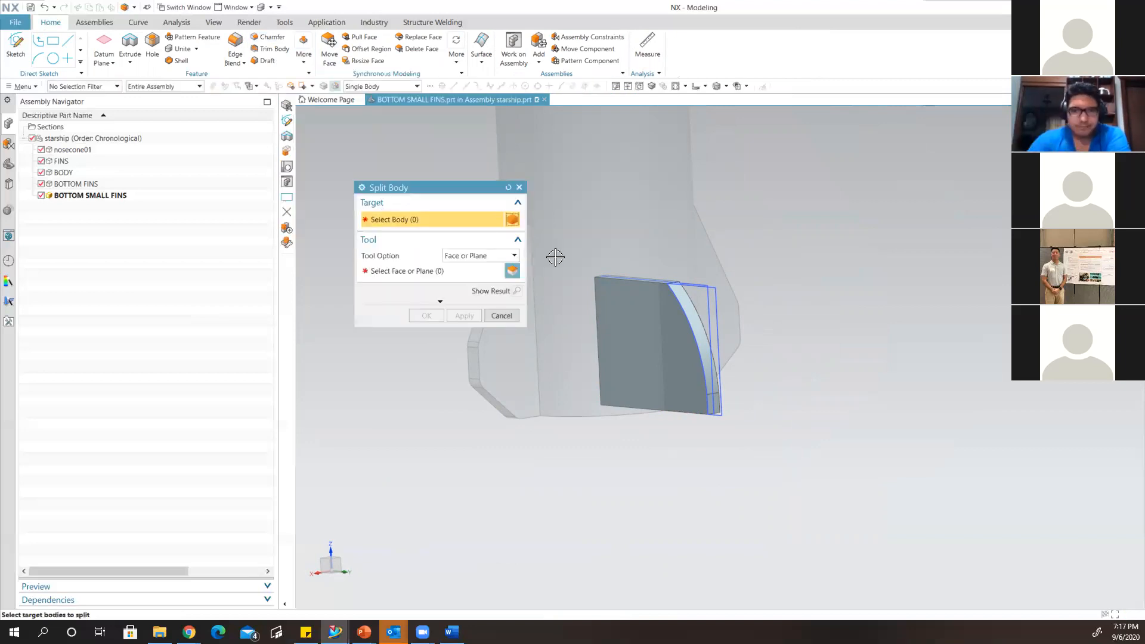
{"action": "left_click", "coordinate": [685, 352]}
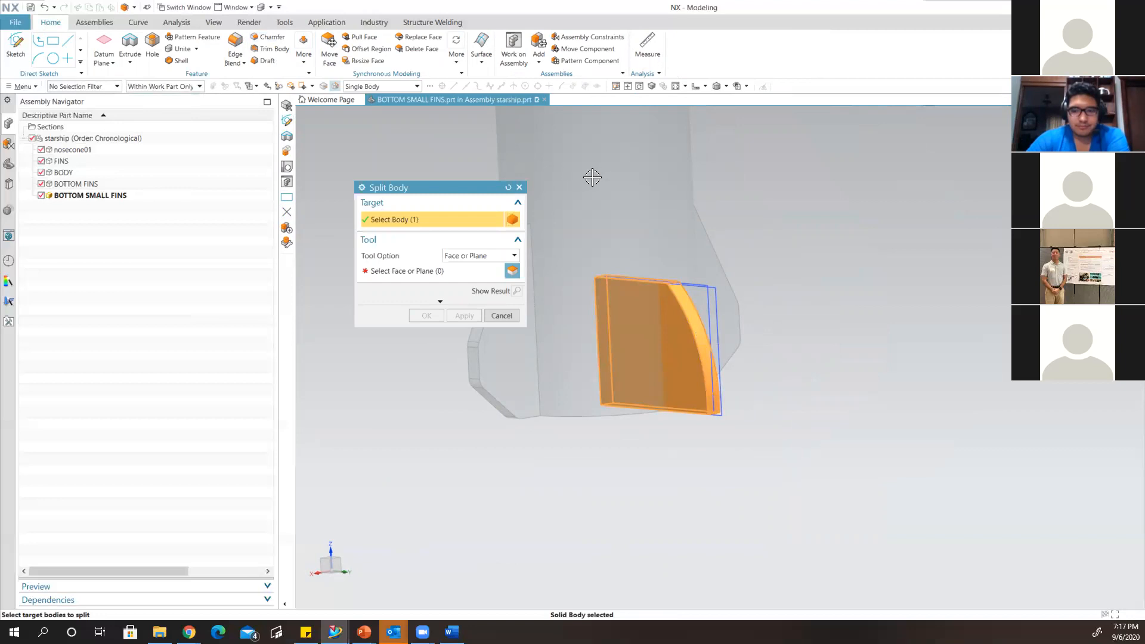
{"action": "left_click", "coordinate": [445, 270]}
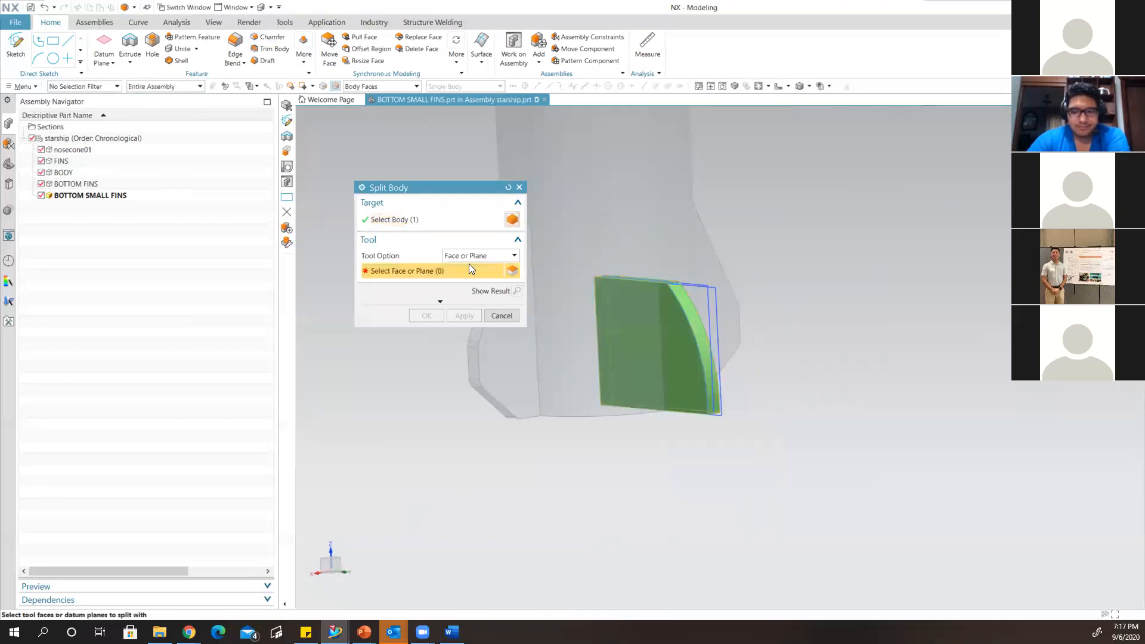
{"action": "left_click", "coordinate": [642, 189]}
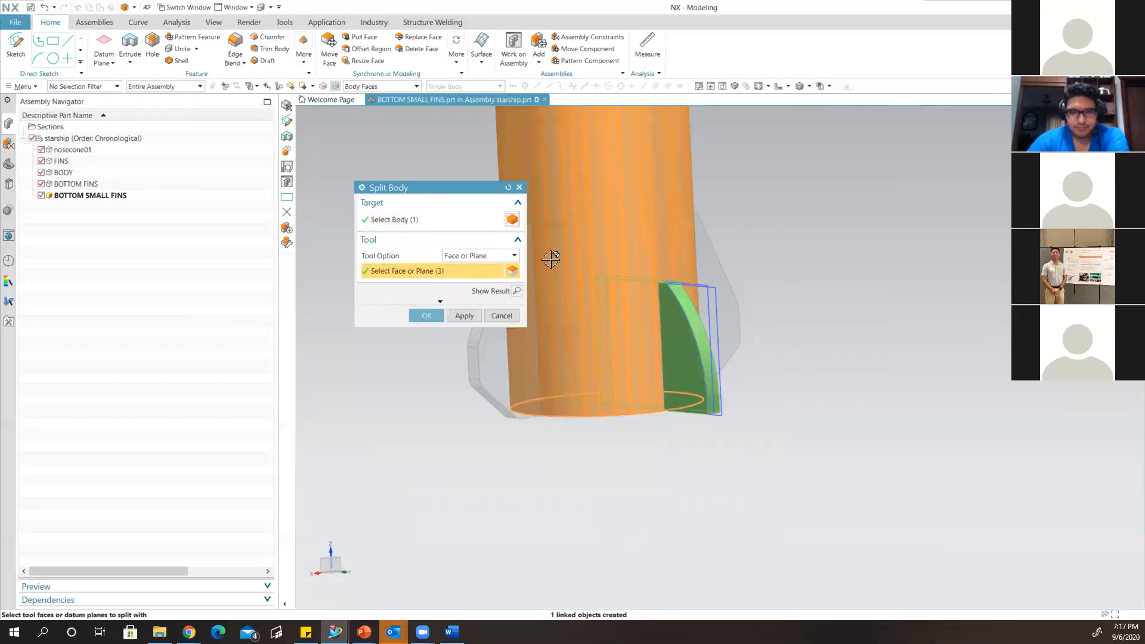
{"action": "left_click", "coordinate": [428, 316]}
Delete the split portion of the fin plate that lies inside the rocket body.
{"action": "middle_click_drag", "start_coordinate": [621, 219], "coordinate": [650, 222]}
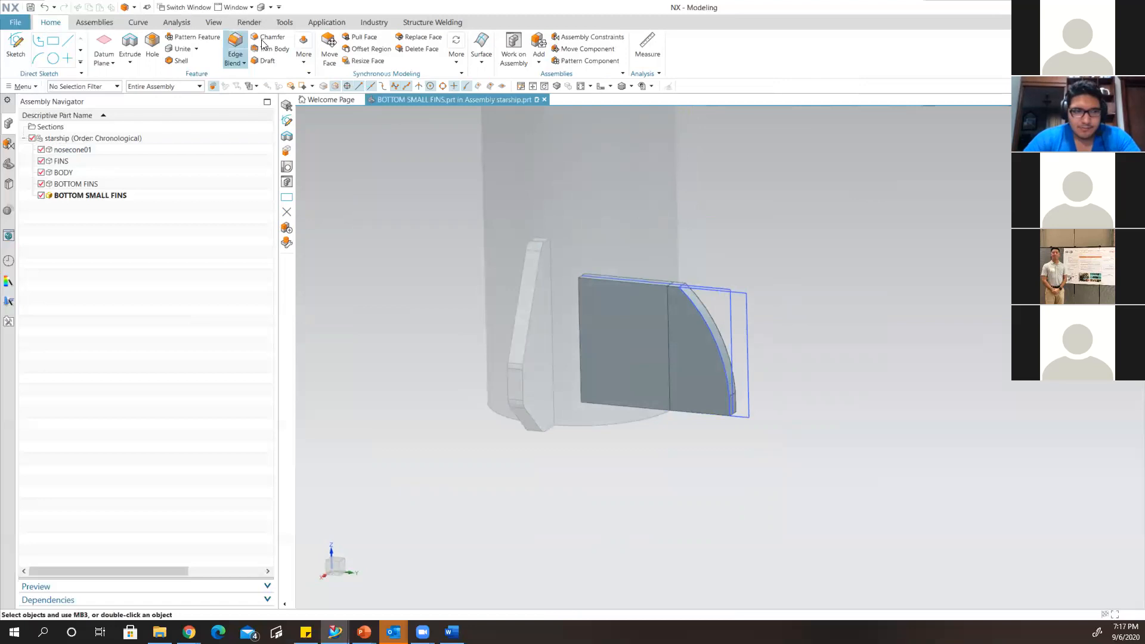
{"action": "left_click", "coordinate": [307, 61]}
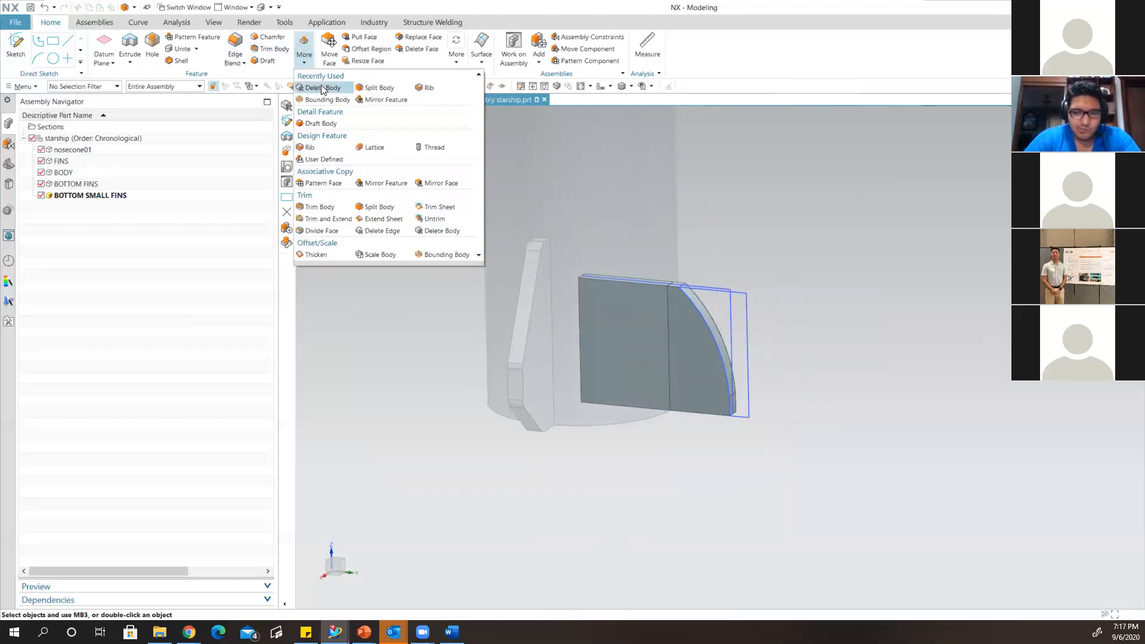
{"action": "left_click", "coordinate": [322, 87]}
{"action": "left_click", "coordinate": [637, 322]}
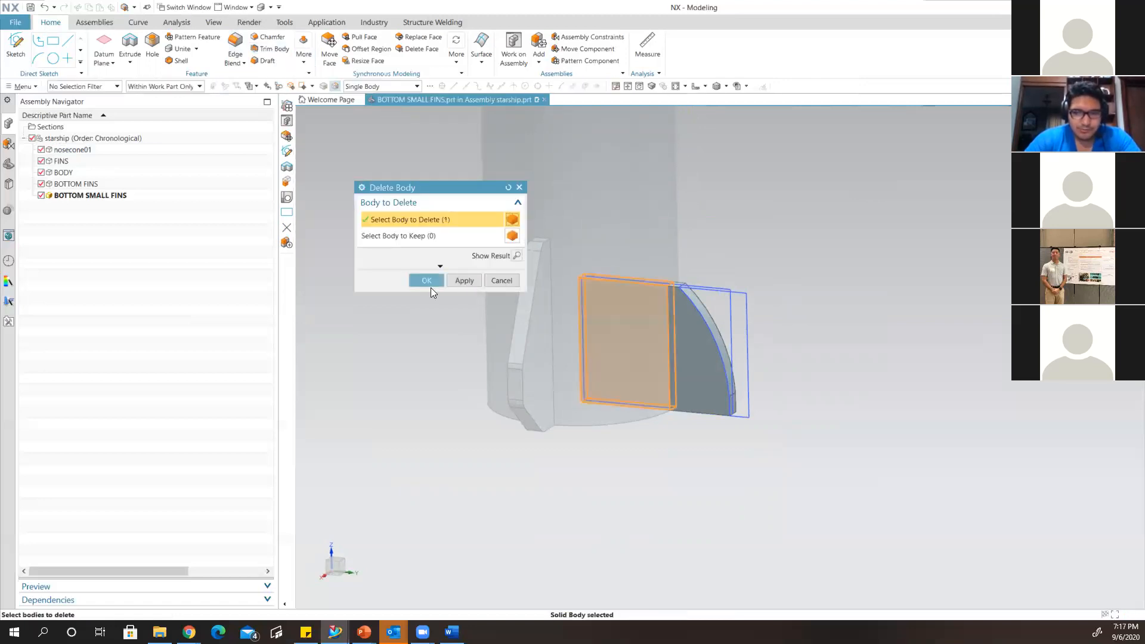
{"action": "left_click", "coordinate": [427, 279]}
Pattern the small fin body circularly about the axis of the rocket's circular base edge, with count 2 and span angle 360°.
{"action": "middle_click_drag", "start_coordinate": [659, 288], "coordinate": [637, 315]}
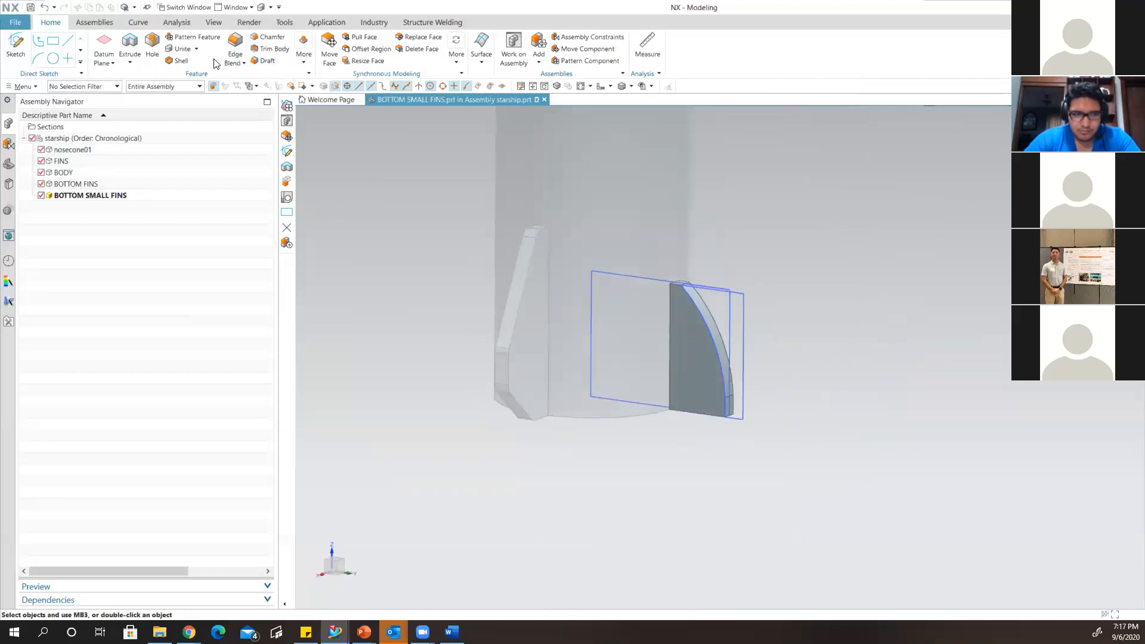
{"action": "left_click", "coordinate": [263, 60]}
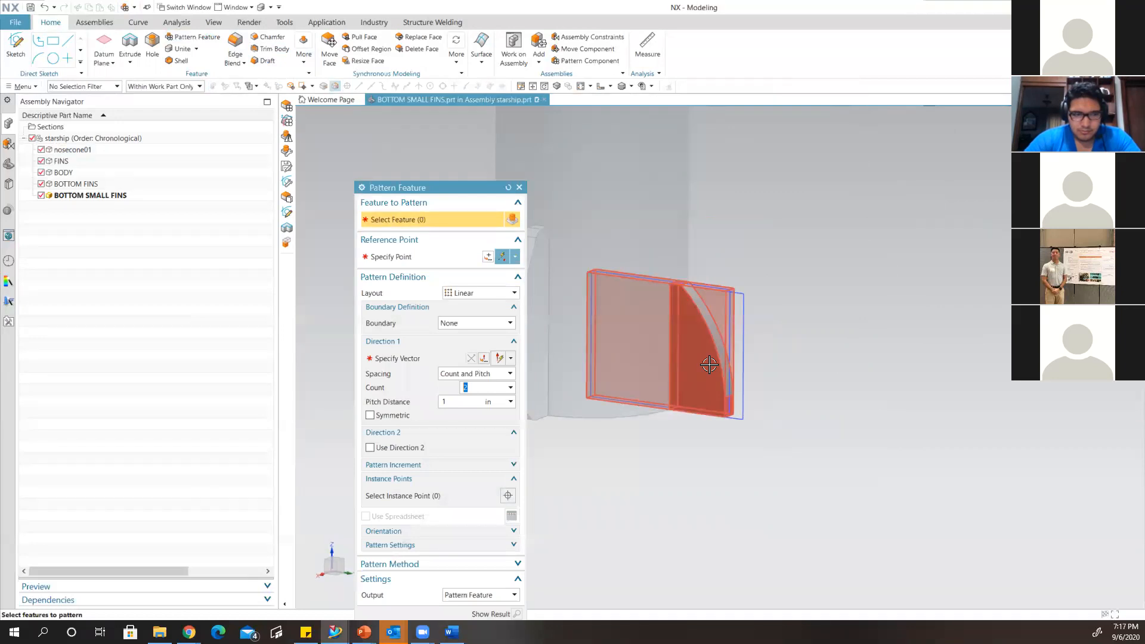
{"action": "left_click", "coordinate": [519, 188]}
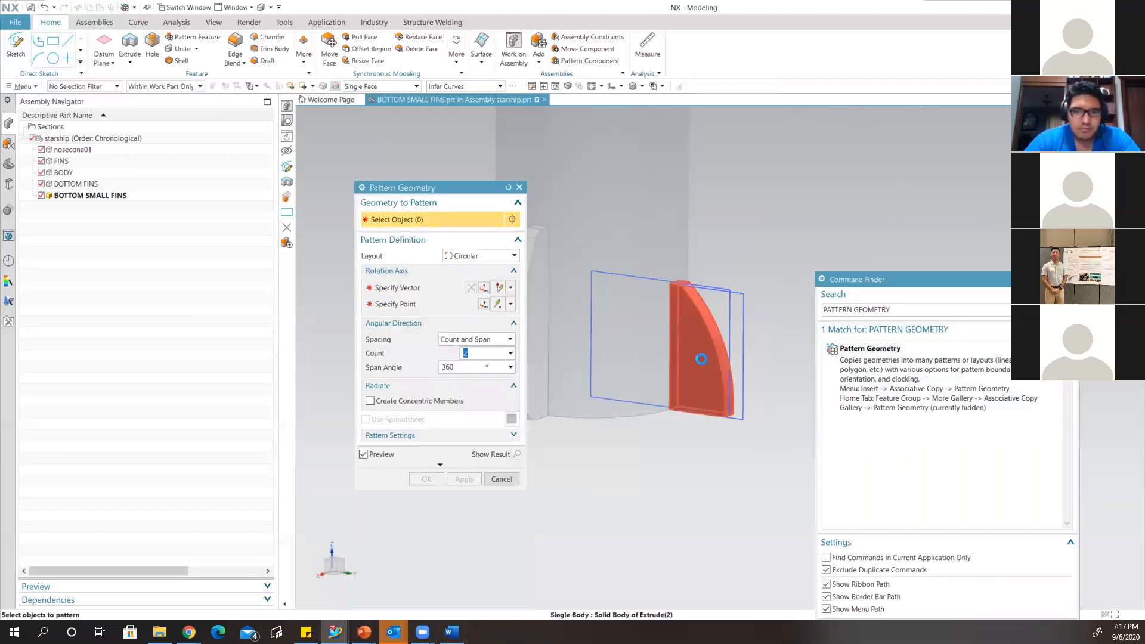
{"action": "left_click", "coordinate": [697, 358]}
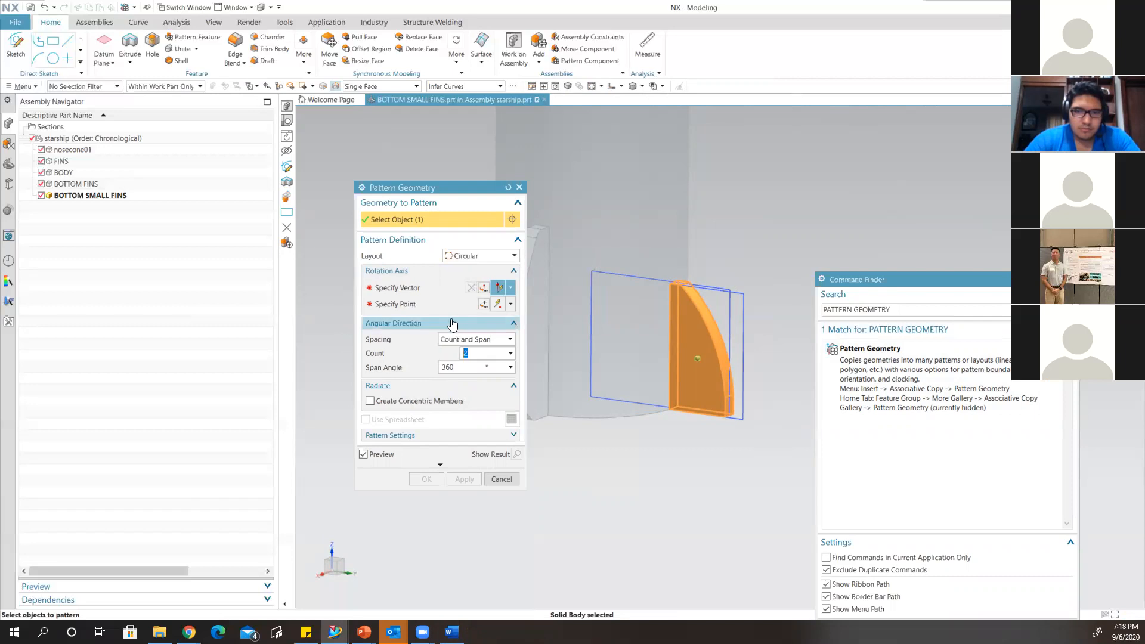
{"action": "left_click", "coordinate": [481, 340]}
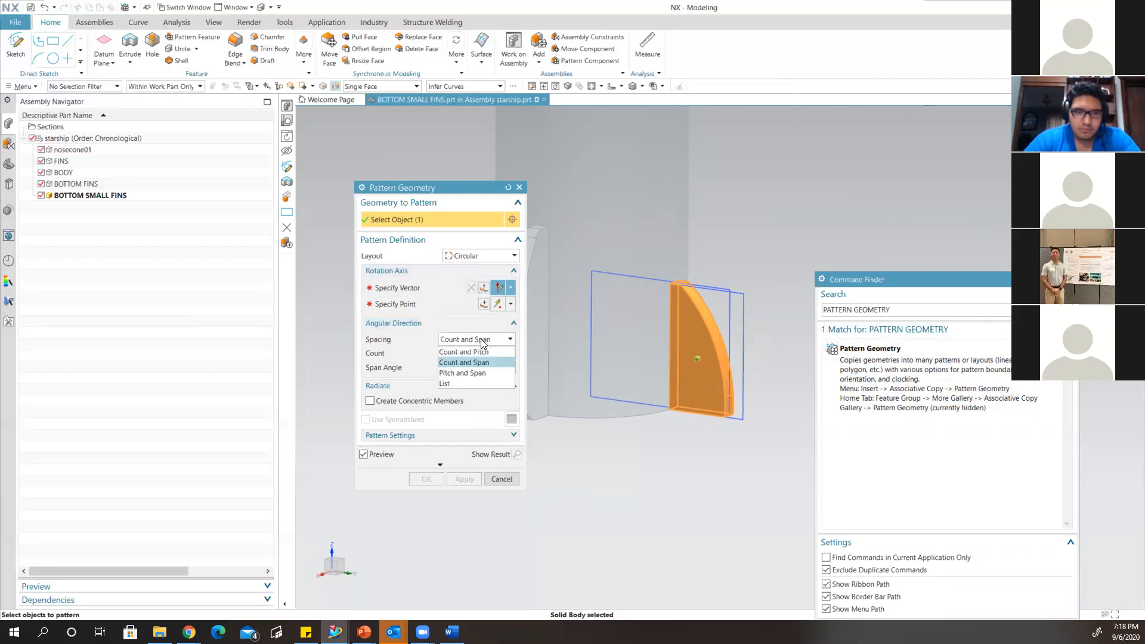
{"action": "left_click", "coordinate": [475, 362]}
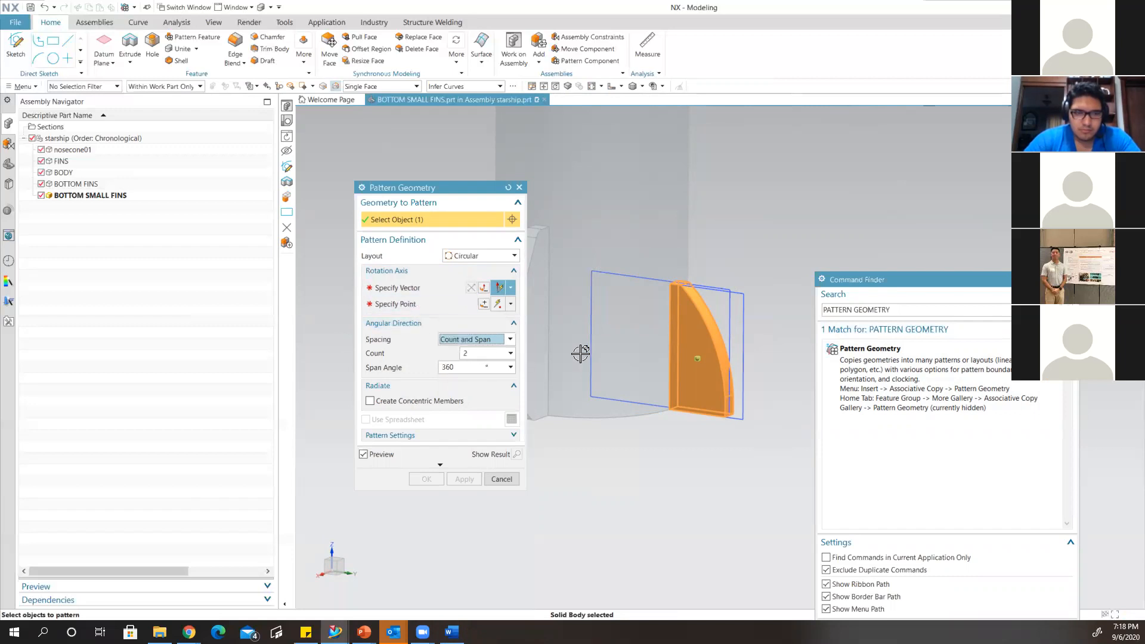
{"action": "middle_click_drag", "start_coordinate": [629, 400], "coordinate": [670, 335]}
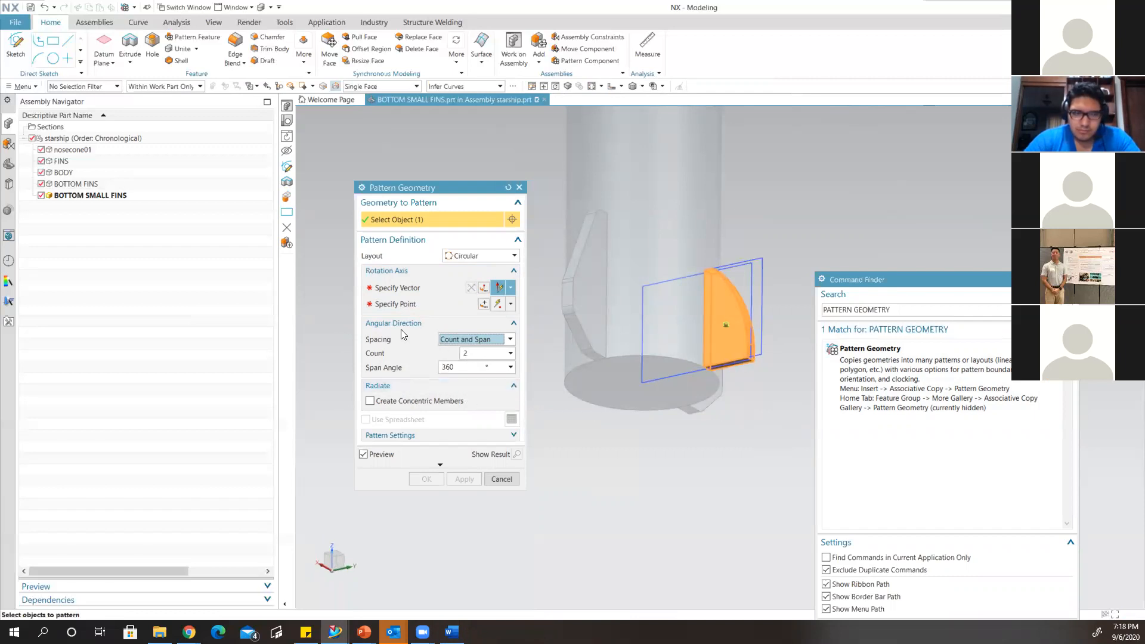
{"action": "left_click", "coordinate": [398, 287]}
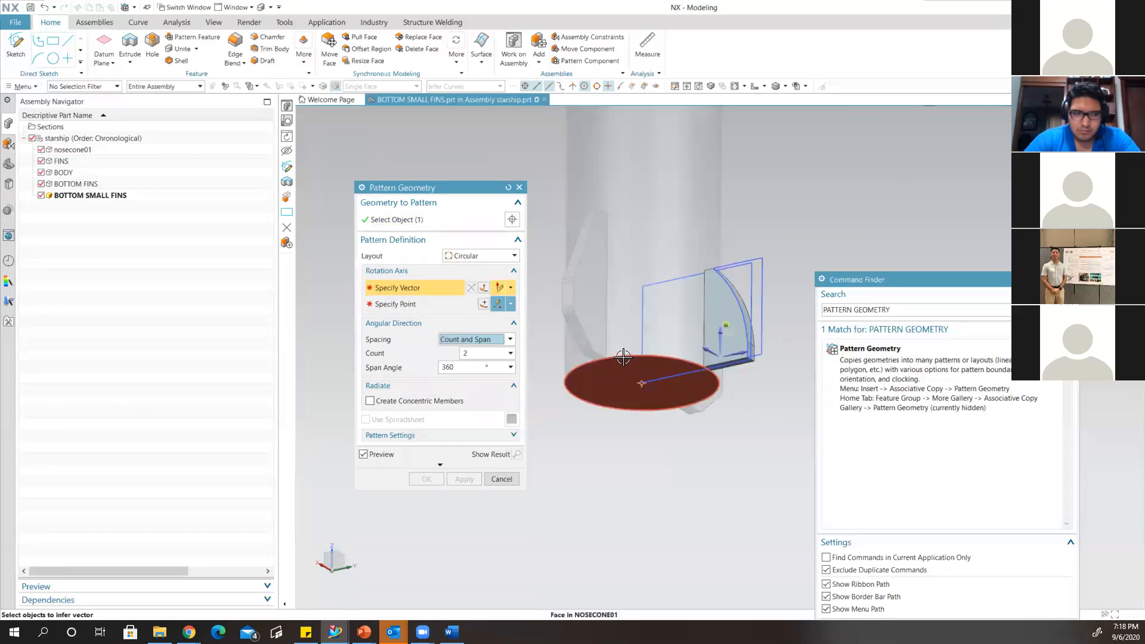
{"action": "left_click", "coordinate": [623, 356]}
{"action": "middle_click_drag", "start_coordinate": [625, 372], "coordinate": [634, 406]}
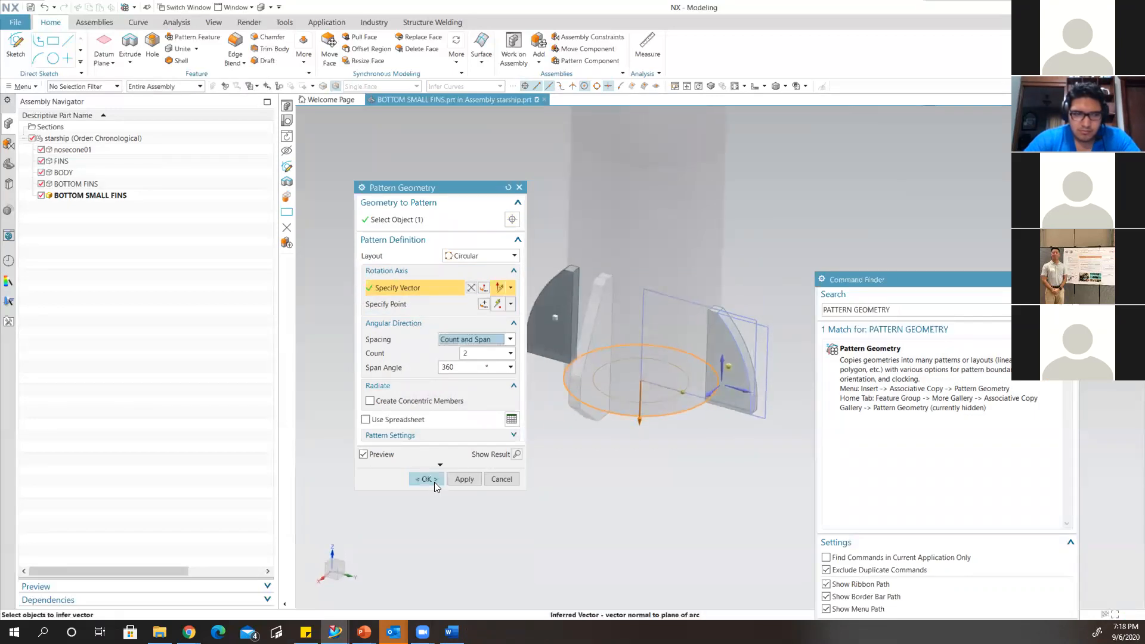
{"action": "left_click", "coordinate": [434, 483]}
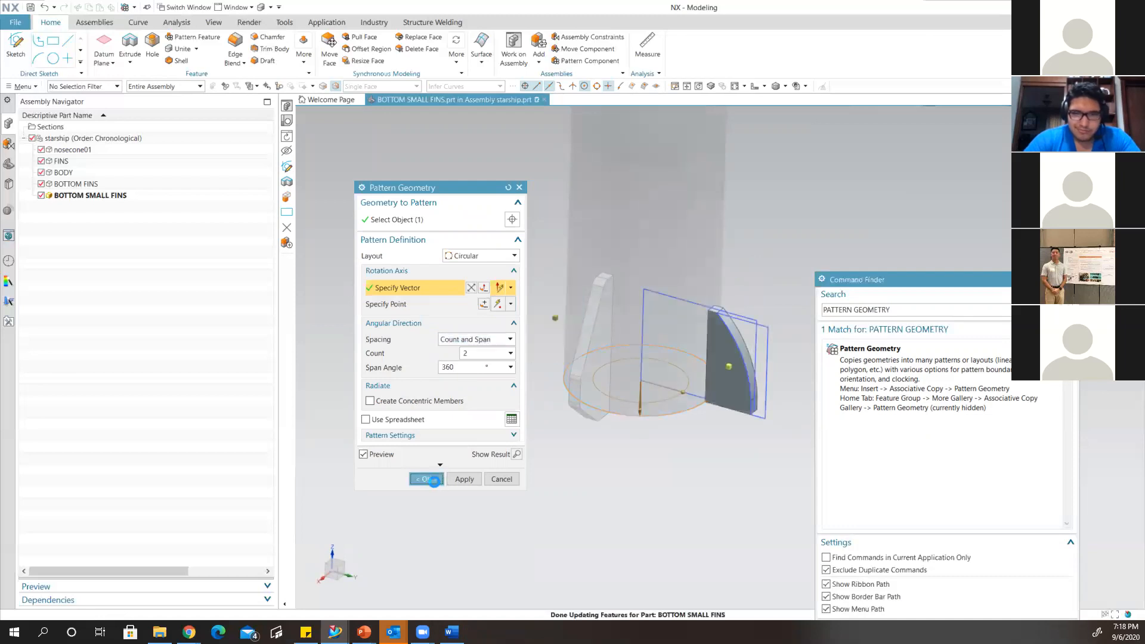
Delete the circular Pattern Geometry feature from the BOTTOM SMALL FINS model history.
{"action": "scroll", "coordinate": [576, 369], "scroll_direction": "down", "scroll_amount": 2}
{"action": "middle_click_drag", "start_coordinate": [650, 350], "coordinate": [658, 324]}
{"action": "scroll", "coordinate": [646, 316], "scroll_direction": "up", "scroll_amount": 2}
{"action": "scroll", "coordinate": [638, 327], "scroll_direction": "up", "scroll_amount": 4}
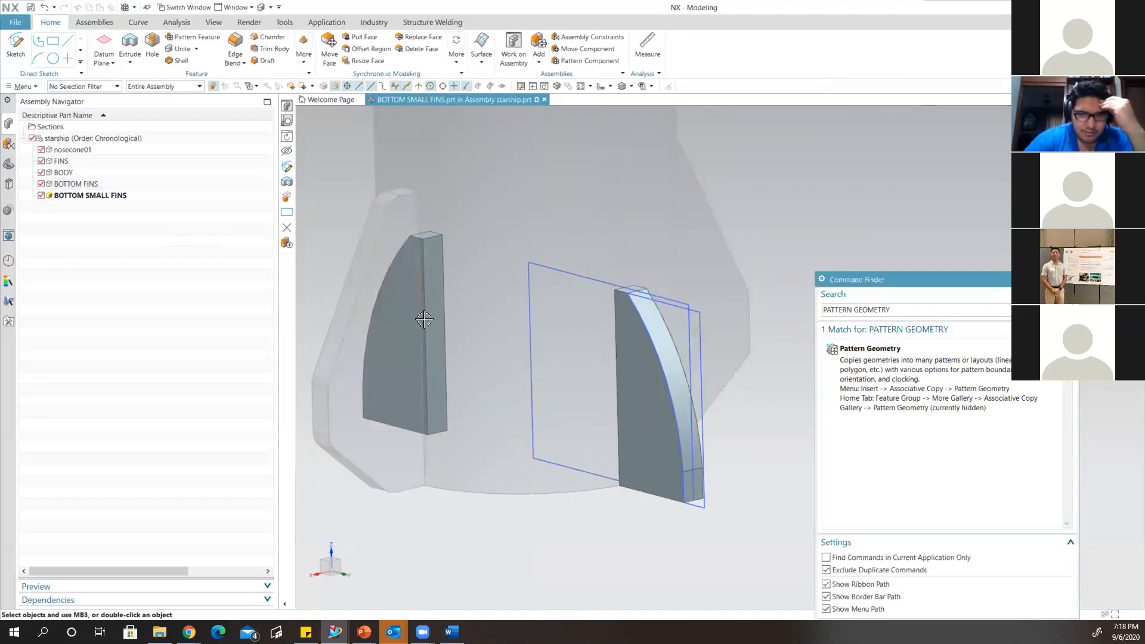
{"action": "left_click", "coordinate": [8, 165]}
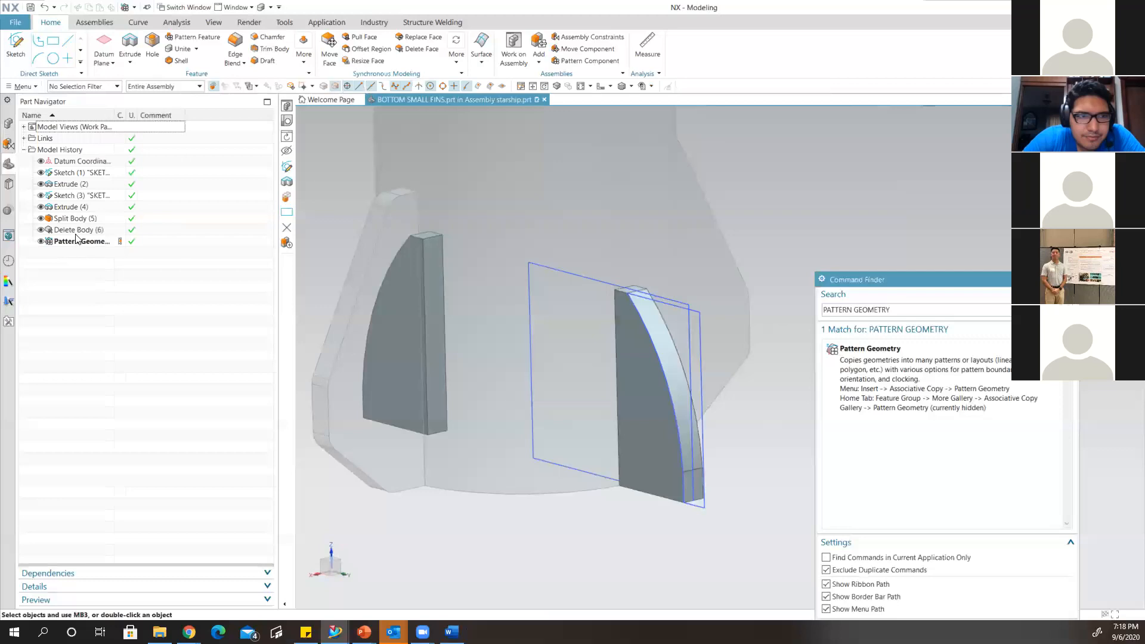
{"action": "left_click", "coordinate": [76, 241]}
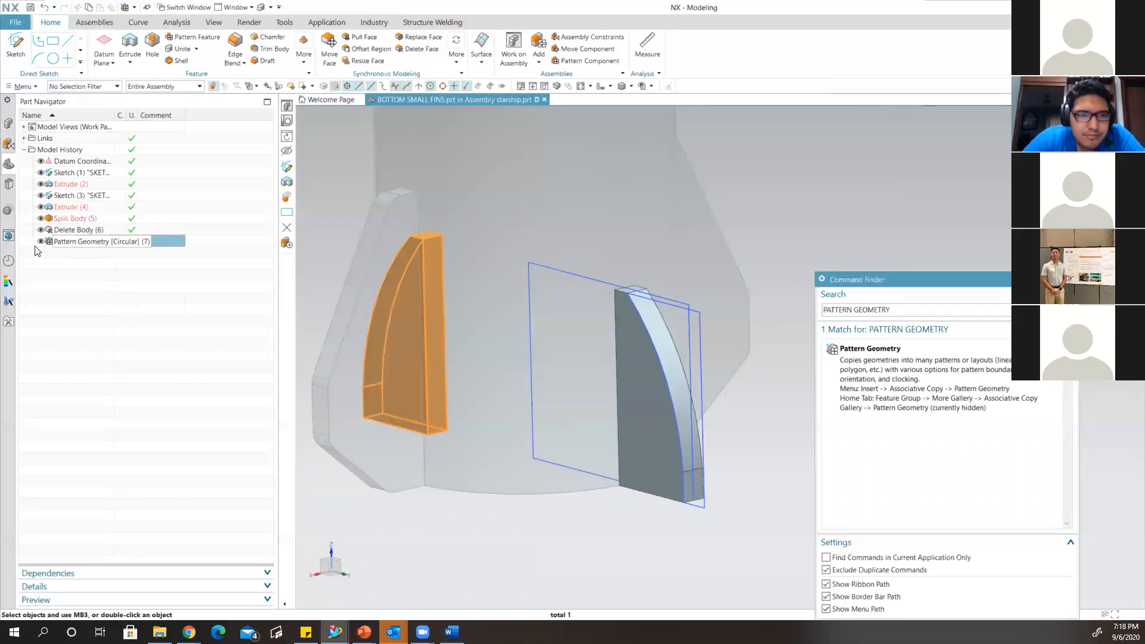
{"action": "right_click", "coordinate": [58, 241]}
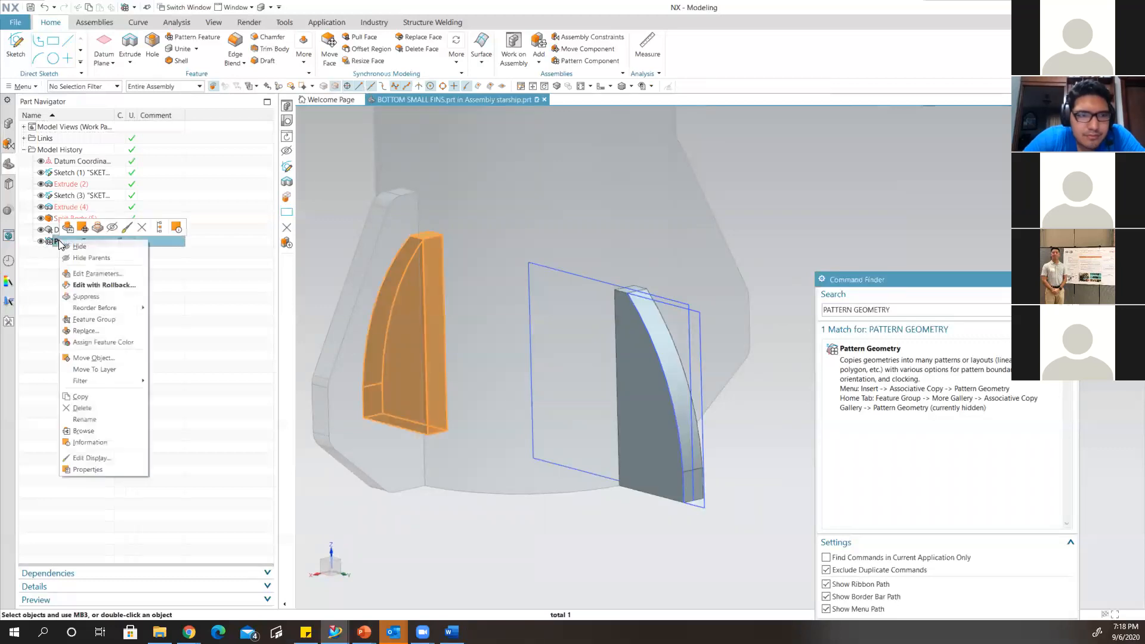
{"action": "left_click", "coordinate": [83, 408]}
{"action": "mouse_move", "coordinate": [662, 403]}
{"action": "middle_mouse_down"}
{"action": "mouse_move", "coordinate": [669, 385]}
{"action": "mouse_move", "coordinate": [674, 408]}
{"action": "mouse_move", "coordinate": [653, 395]}
{"action": "mouse_move", "coordinate": [670, 399]}
{"action": "mouse_move", "coordinate": [652, 384]}
{"action": "mouse_move", "coordinate": [678, 406]}
{"action": "mouse_move", "coordinate": [655, 396]}
{"action": "middle_mouse_up"}
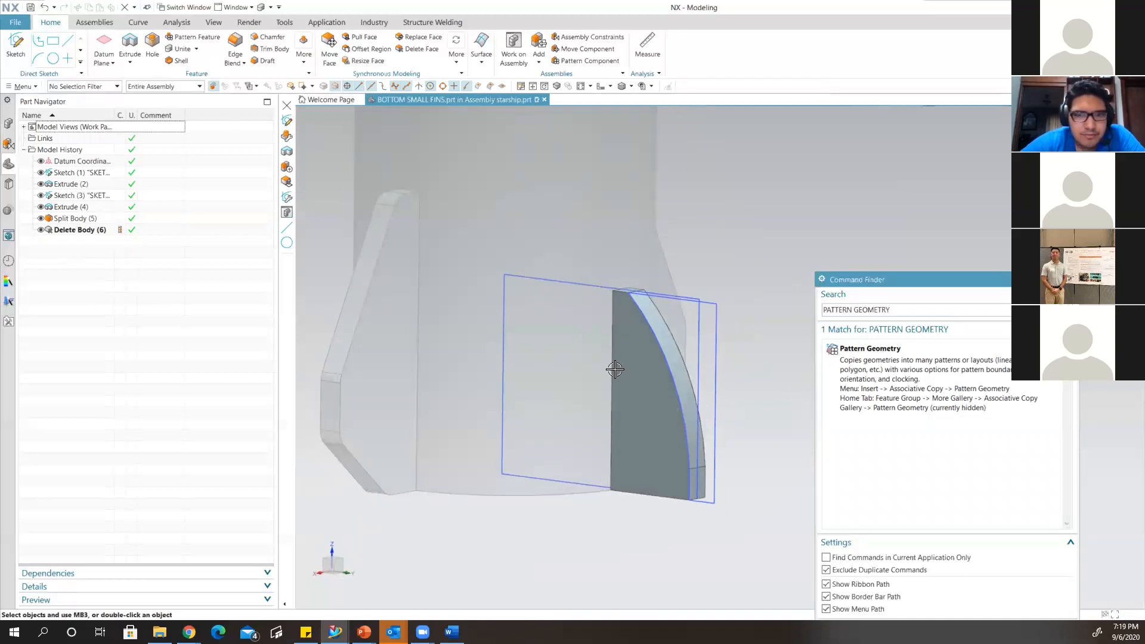
{"action": "middle_click_drag", "start_coordinate": [797, 171], "coordinate": [787, 179]}
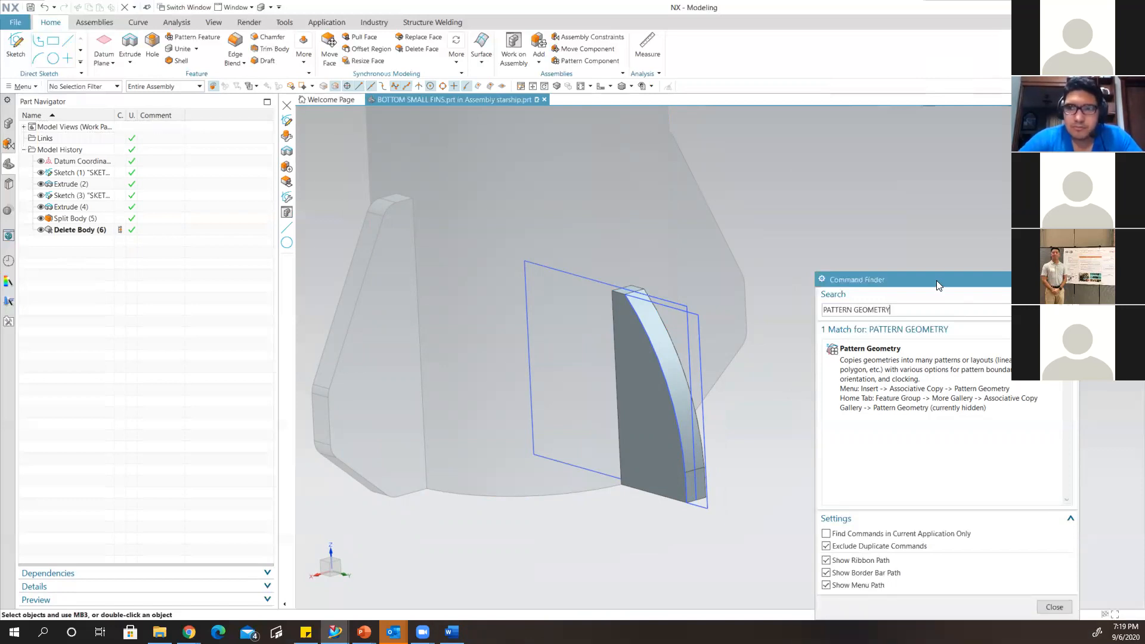
Set up a circular Pattern Geometry of the small fin body with Count and Span spacing.
{"action": "left_click_drag", "start_coordinate": [944, 271], "coordinate": [951, 170]}
{"action": "mouse_move", "coordinate": [881, 262]}
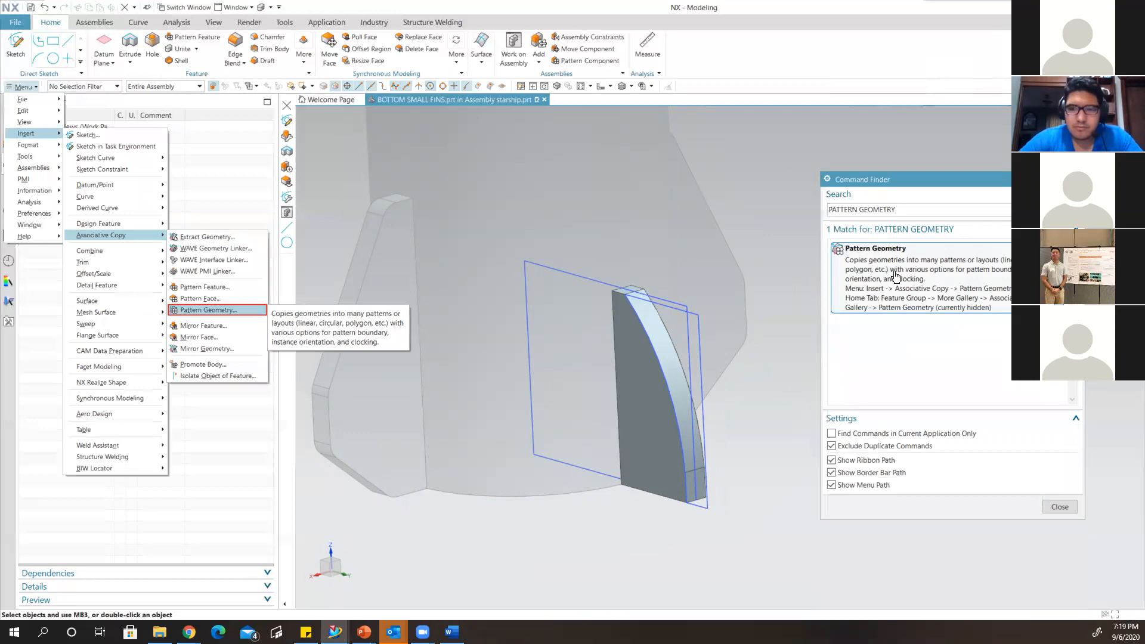
{"action": "left_click", "coordinate": [897, 270]}
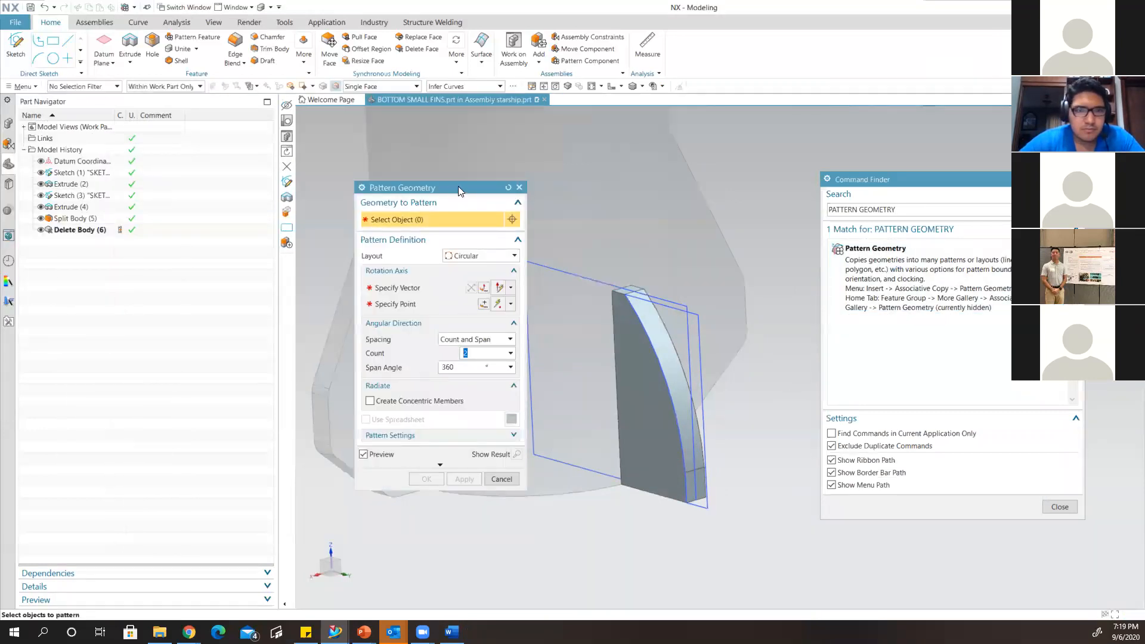
{"action": "left_click_drag", "start_coordinate": [455, 191], "coordinate": [433, 187]}
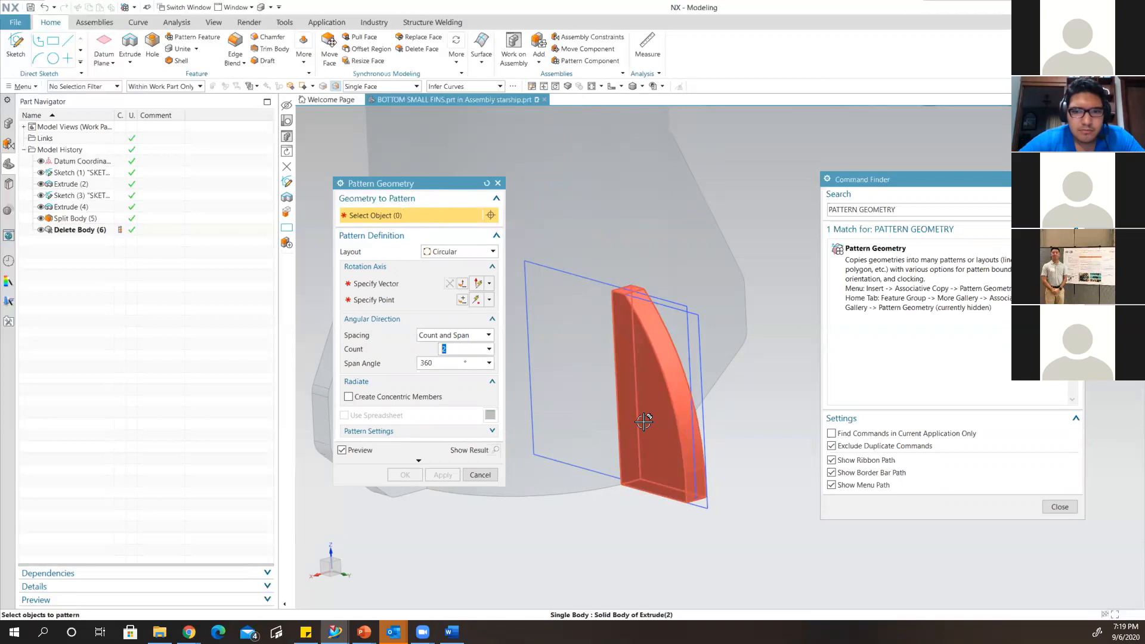
{"action": "left_click", "coordinate": [644, 421]}
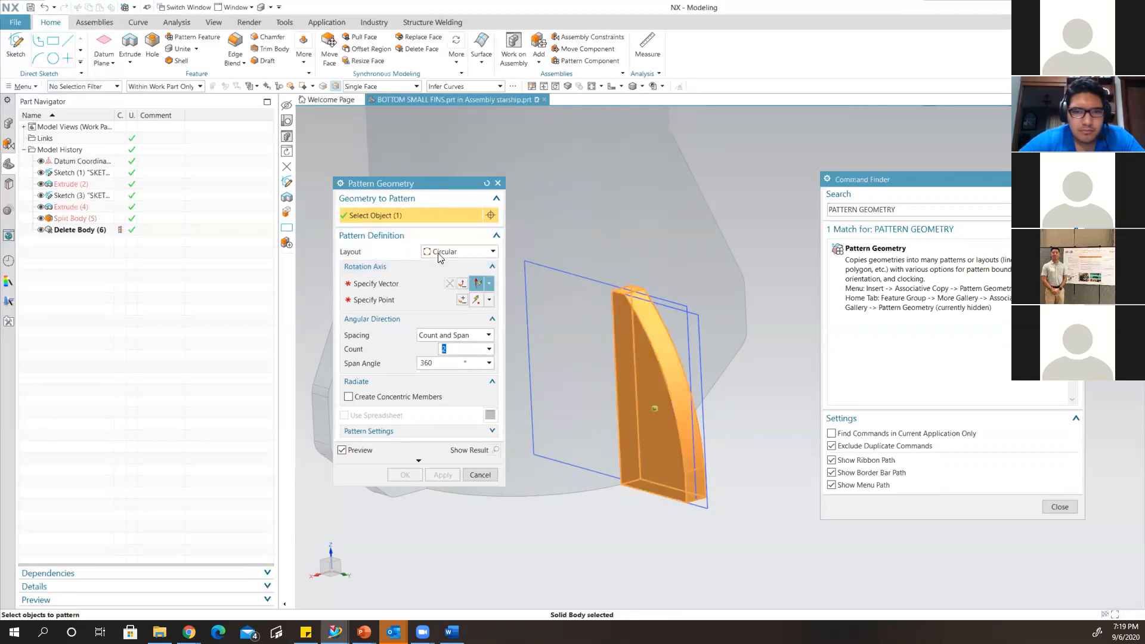
{"action": "left_click", "coordinate": [455, 254]}
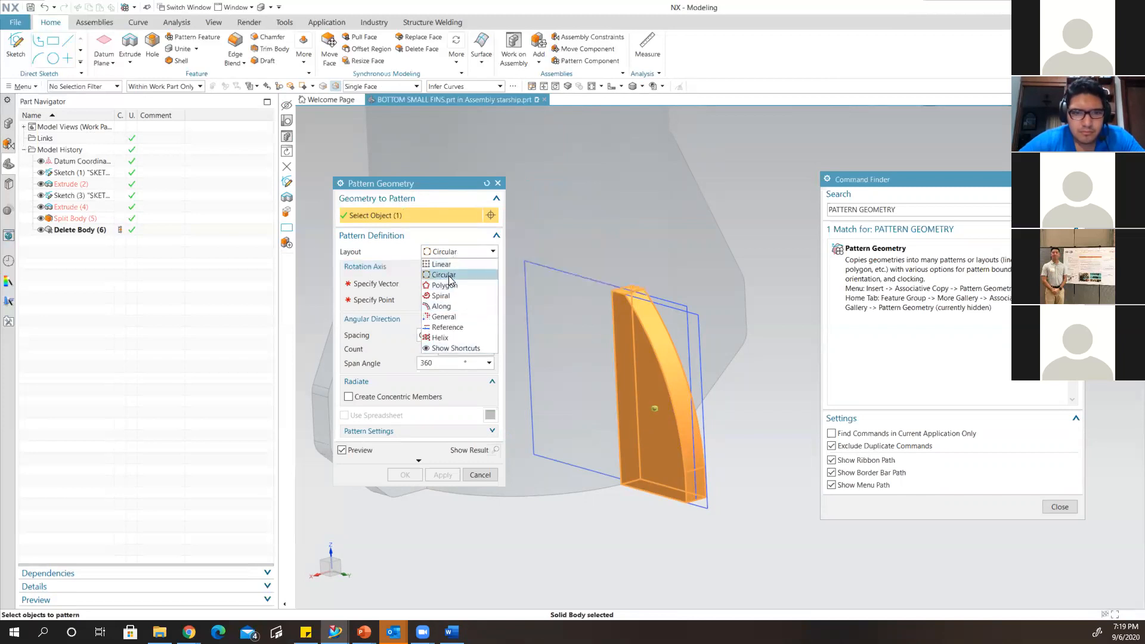
{"action": "left_click", "coordinate": [450, 277]}
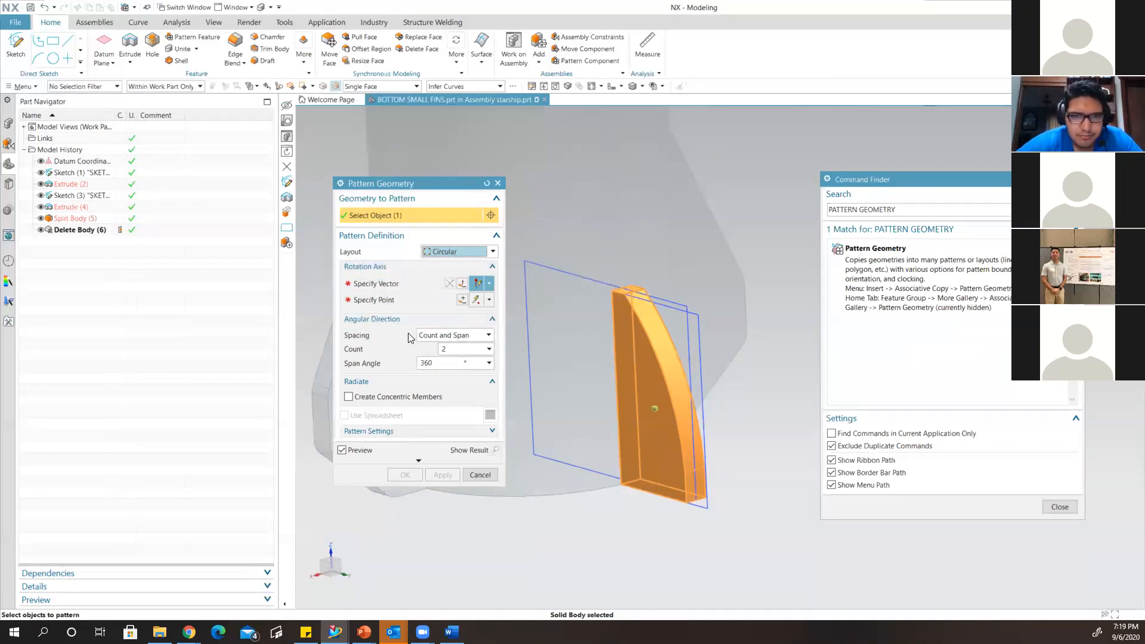
{"action": "left_click", "coordinate": [452, 335]}
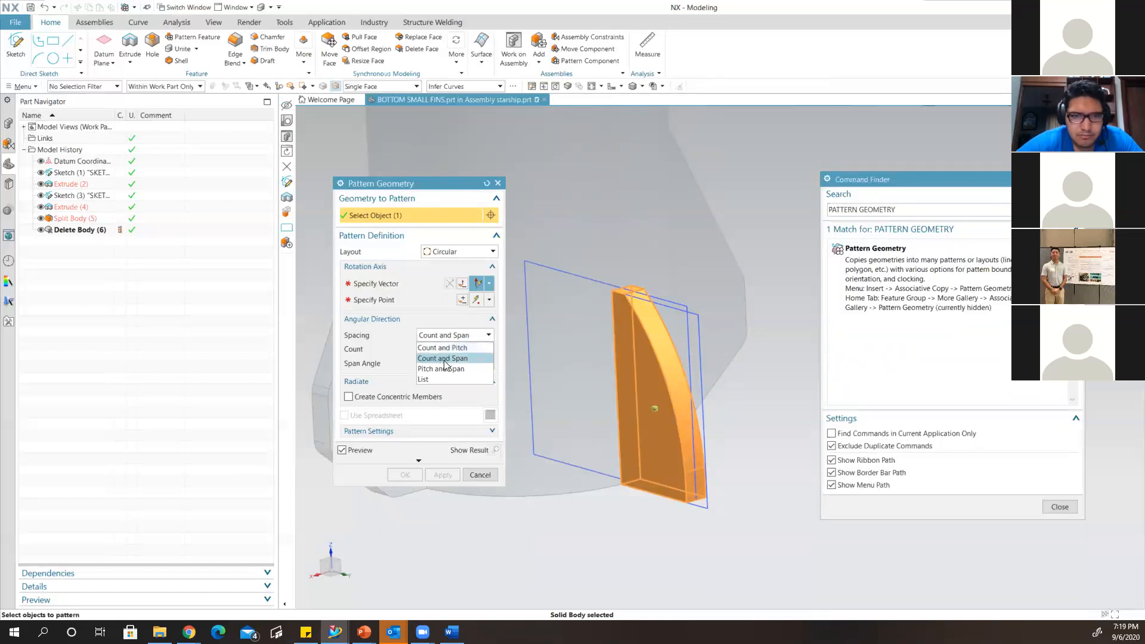
{"action": "left_click", "coordinate": [453, 359]}
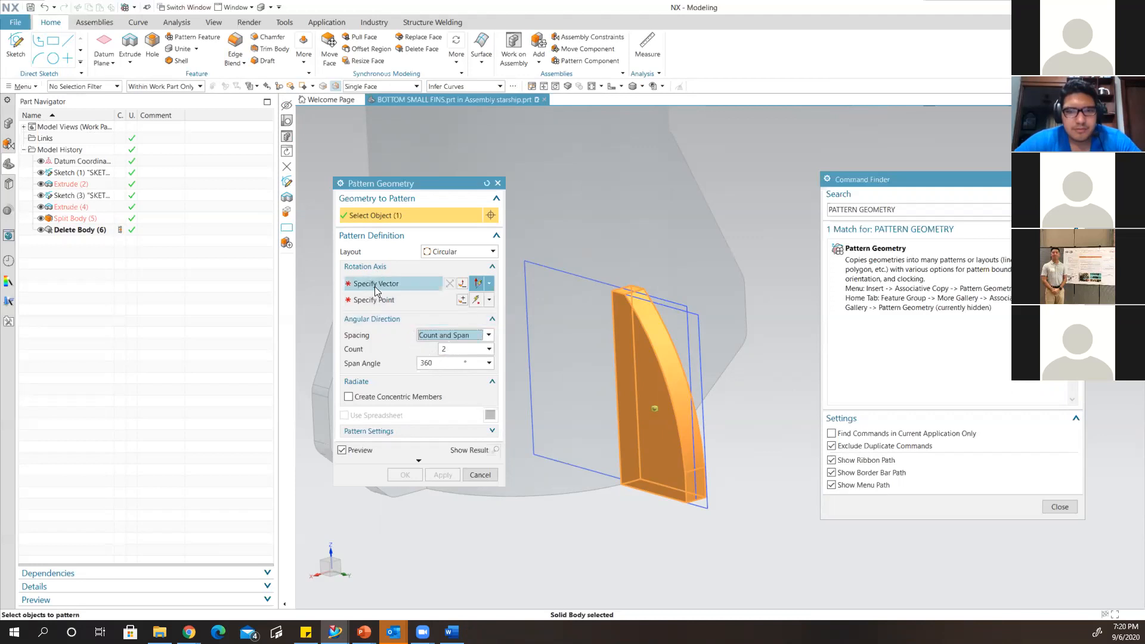
Set the rocket body's cylindrical axis as the rotation axis and create the fin pattern with count 2 and span angle 360°.
{"action": "left_click", "coordinate": [428, 295]}
{"action": "middle_click_drag", "start_coordinate": [585, 350], "coordinate": [582, 351]}
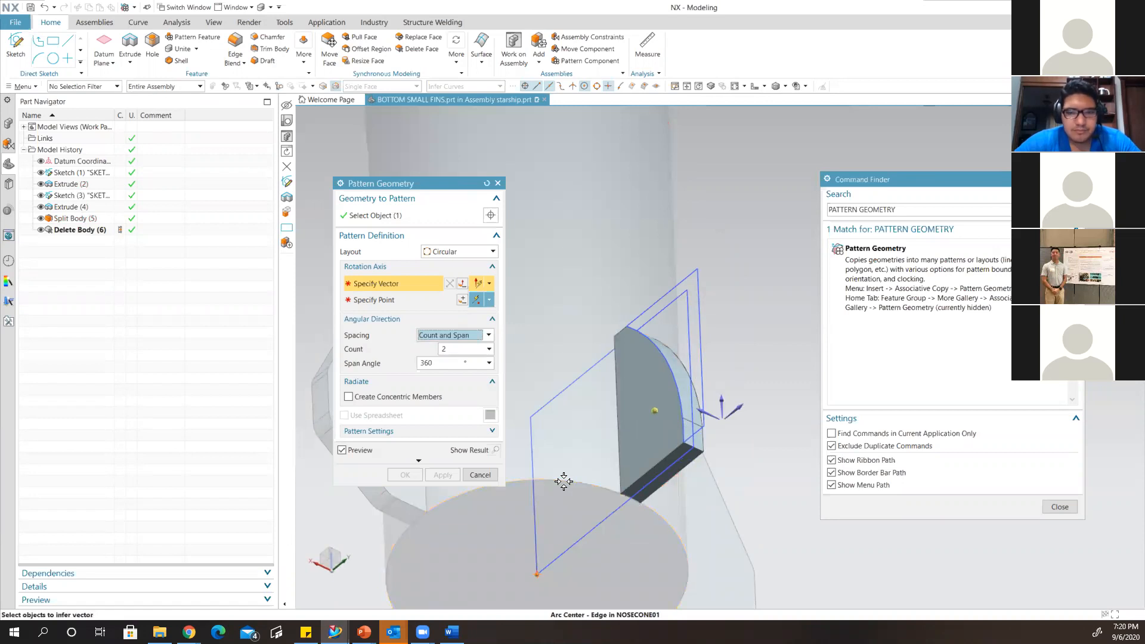
{"action": "left_click", "coordinate": [564, 481]}
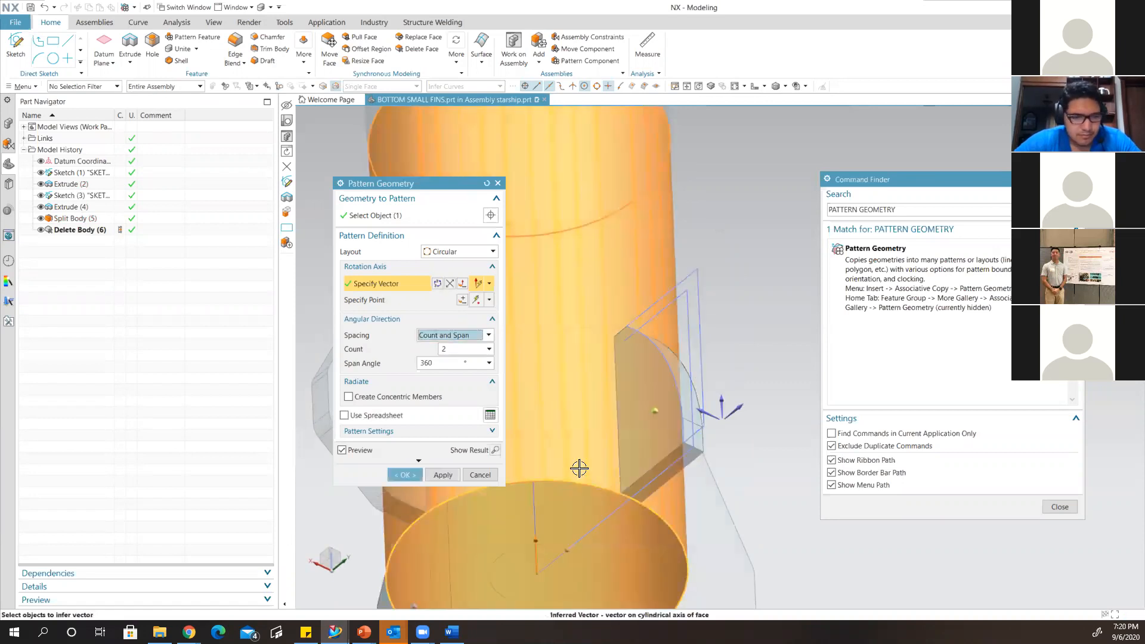
{"action": "scroll", "coordinate": [564, 480], "scroll_direction": "down", "scroll_amount": 3}
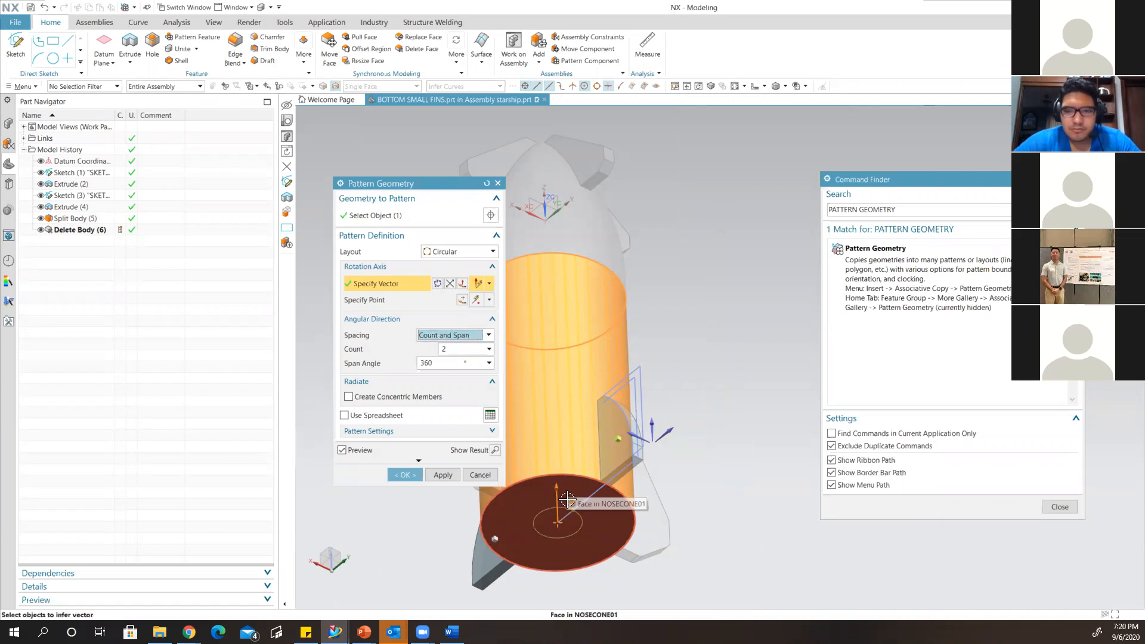
{"action": "scroll", "coordinate": [566, 486], "scroll_direction": "down", "scroll_amount": 3}
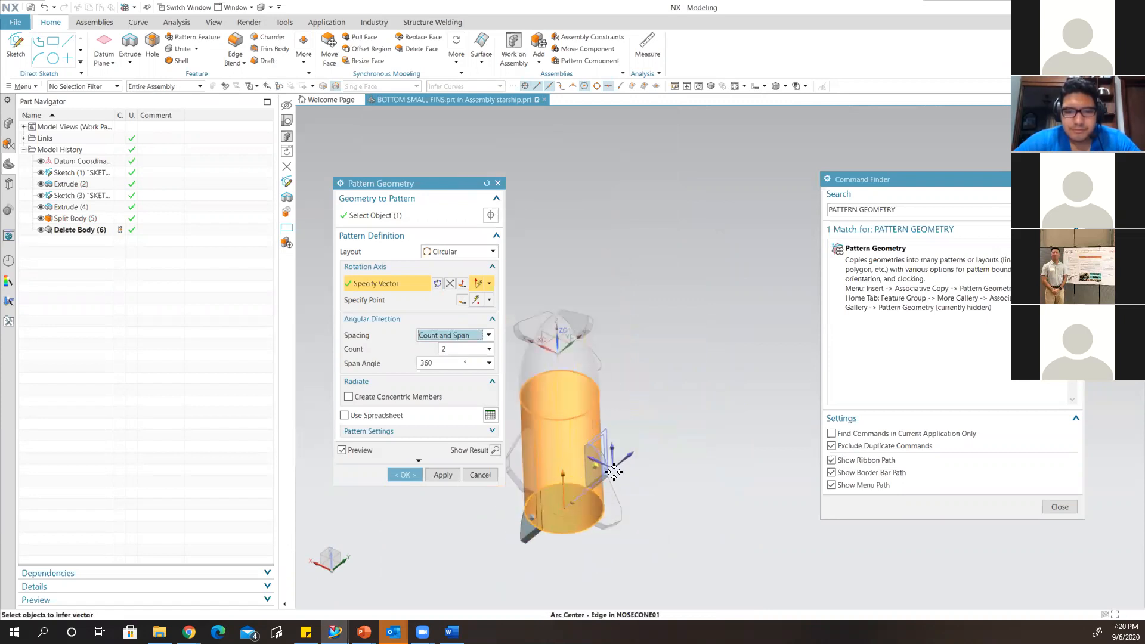
{"action": "middle_click_drag", "start_coordinate": [619, 494], "coordinate": [692, 484]}
{"action": "scroll", "coordinate": [663, 495], "scroll_direction": "up", "scroll_amount": 5}
{"action": "left_click", "coordinate": [609, 409]}
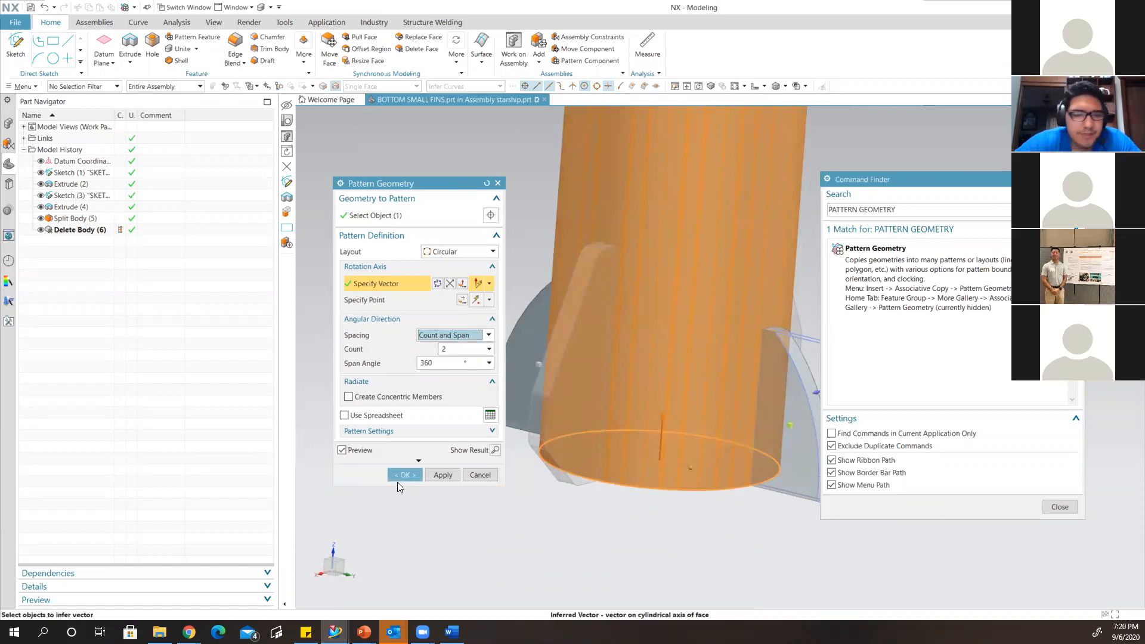
{"action": "left_click", "coordinate": [404, 475]}
{"action": "middle_click_drag", "start_coordinate": [662, 382], "coordinate": [572, 363]}
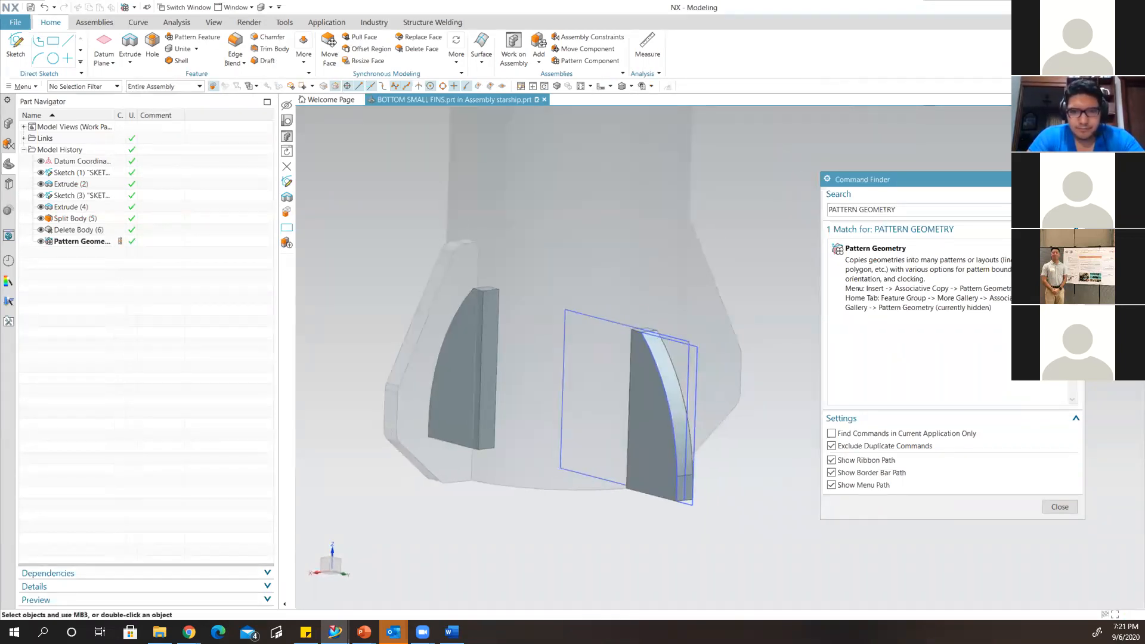
{"action": "left_click", "coordinate": [1075, 179]}
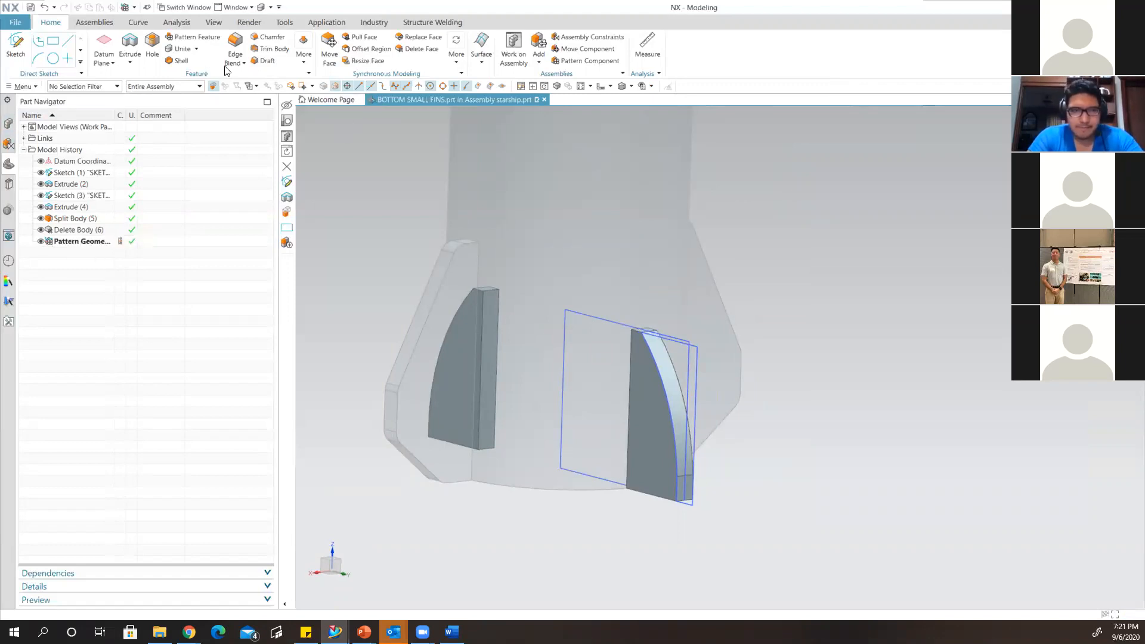
Apply a 0.1875 in Edge Blend to the edge between the original small fin's top face and its curved outer face.
{"action": "left_click", "coordinate": [228, 45]}
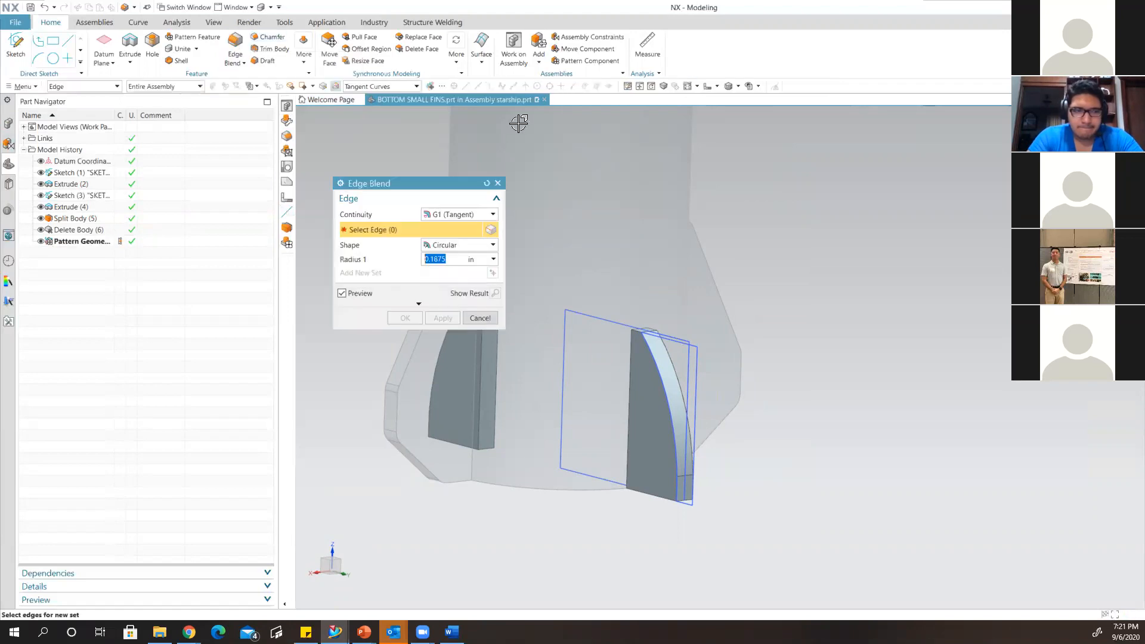
{"action": "scroll", "coordinate": [630, 335], "scroll_direction": "up", "scroll_amount": 1}
{"action": "scroll", "coordinate": [630, 336], "scroll_direction": "up", "scroll_amount": 2}
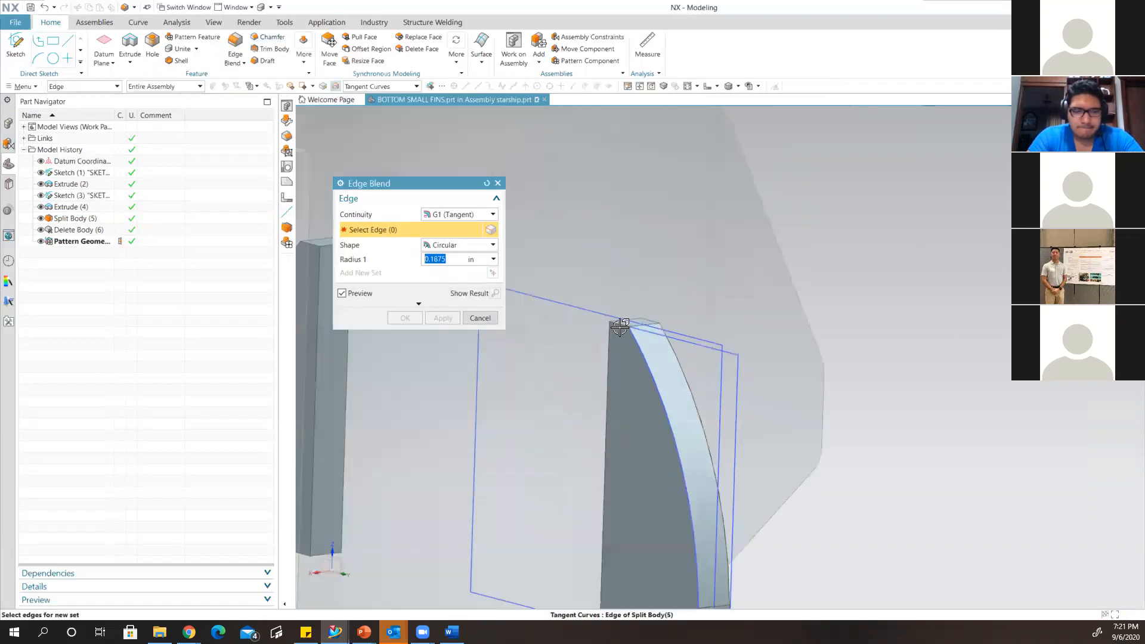
{"action": "middle_click_drag", "start_coordinate": [654, 327], "coordinate": [657, 351]}
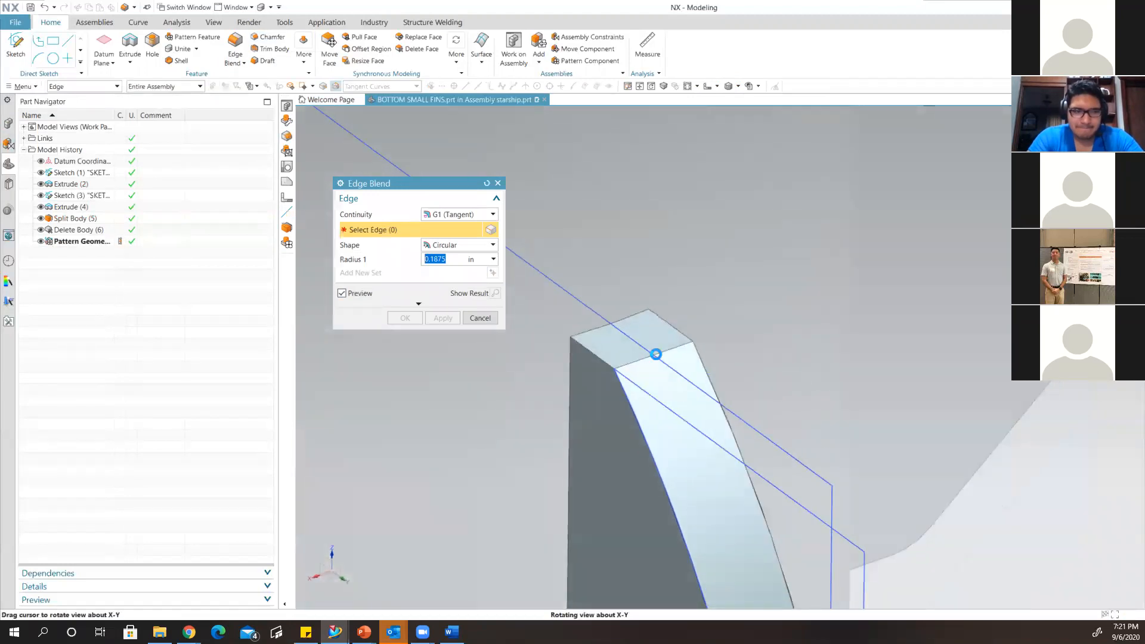
{"action": "left_click", "coordinate": [674, 348]}
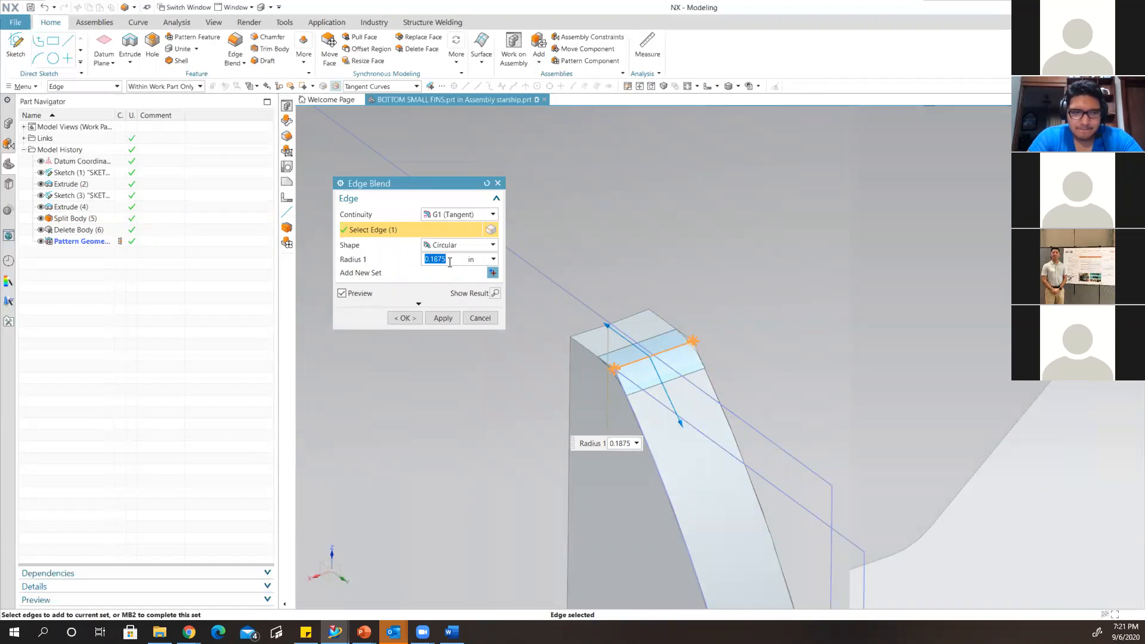
{"action": "left_click", "coordinate": [403, 319]}
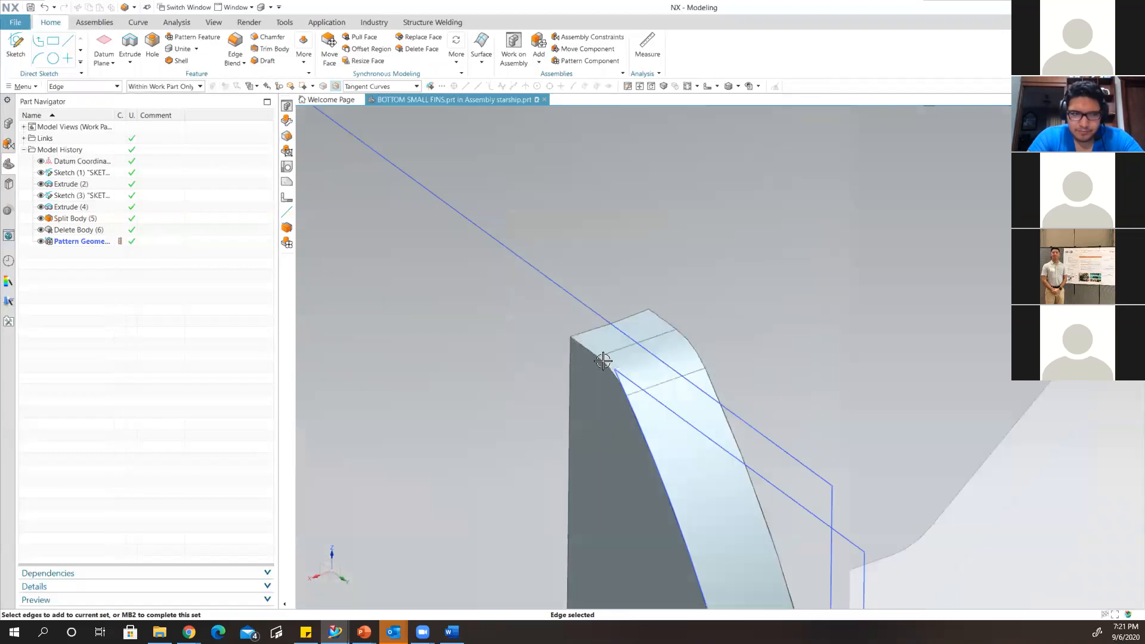
{"action": "scroll", "coordinate": [617, 360], "scroll_direction": "down", "scroll_amount": 4}
{"action": "scroll", "coordinate": [612, 360], "scroll_direction": "down", "scroll_amount": 3}
{"action": "middle_click_drag", "start_coordinate": [638, 383], "coordinate": [645, 361]}
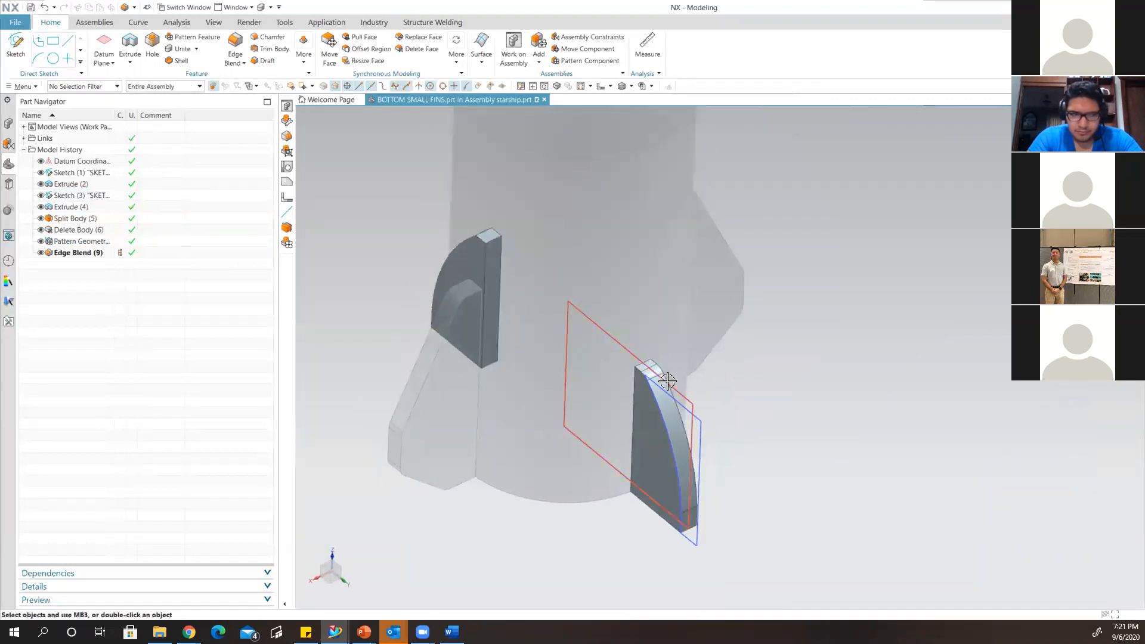
Reorder the model history so the Edge Blend comes before the Pattern Geometry feature and both small fins get the rounded edge.
{"action": "scroll", "coordinate": [653, 382], "scroll_direction": "up", "scroll_amount": 3}
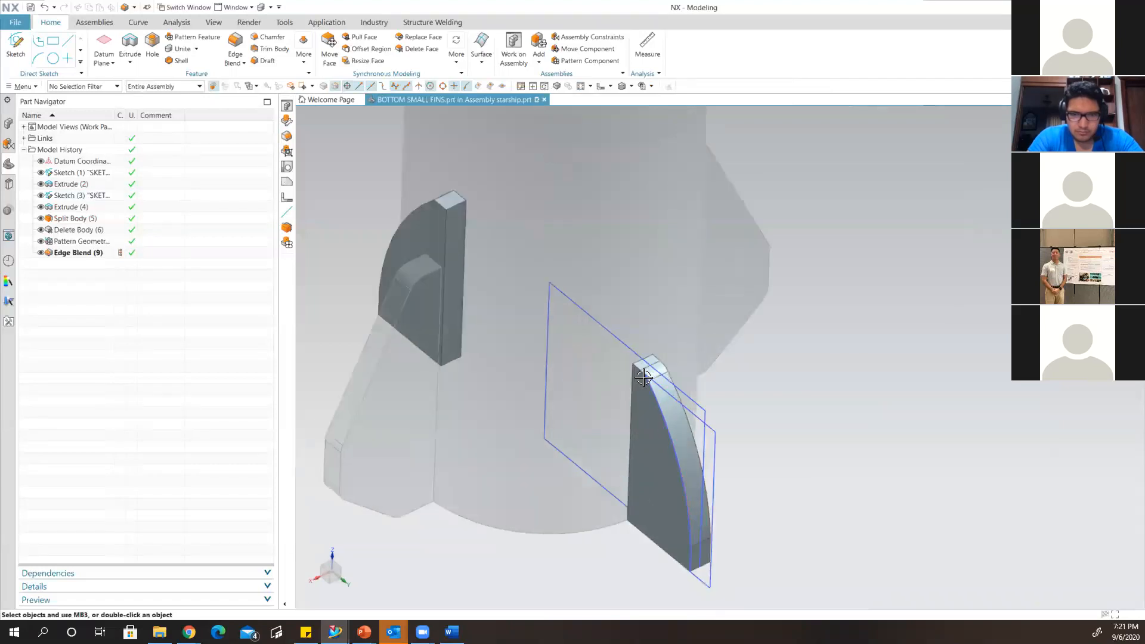
{"action": "middle_click_drag", "start_coordinate": [537, 301], "coordinate": [733, 484], "text": "shift"}
{"action": "mouse_move", "coordinate": [539, 289]}
{"action": "middle_mouse_down"}
{"action": "mouse_move", "coordinate": [542, 303]}
{"action": "mouse_move", "coordinate": [535, 292]}
{"action": "middle_mouse_up"}
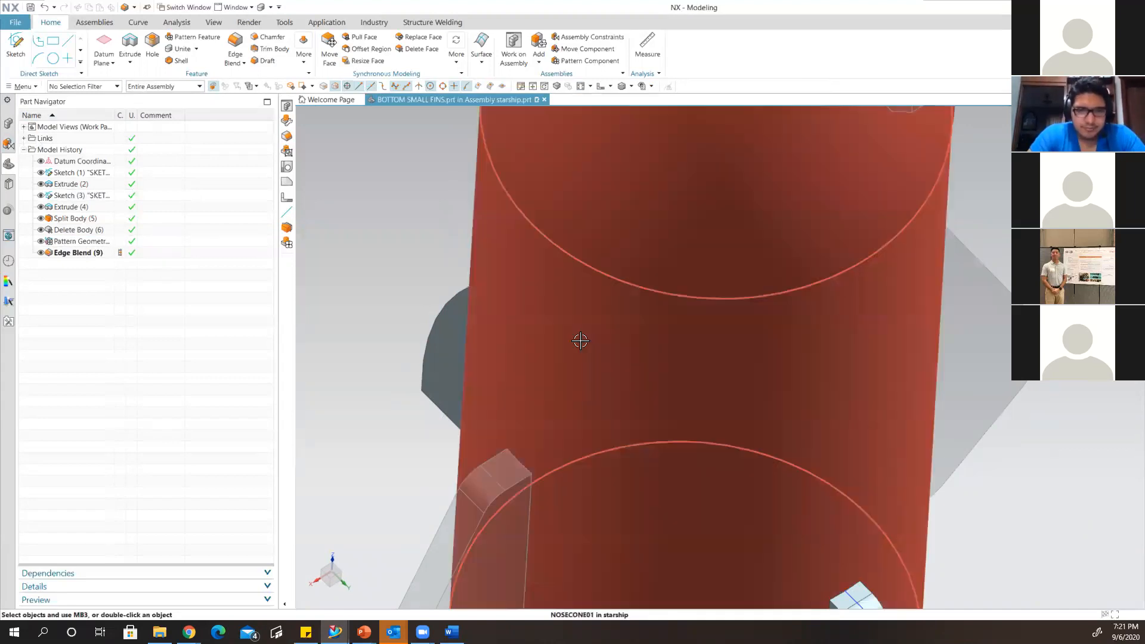
{"action": "middle_click_drag", "start_coordinate": [579, 343], "coordinate": [528, 235], "text": "shift"}
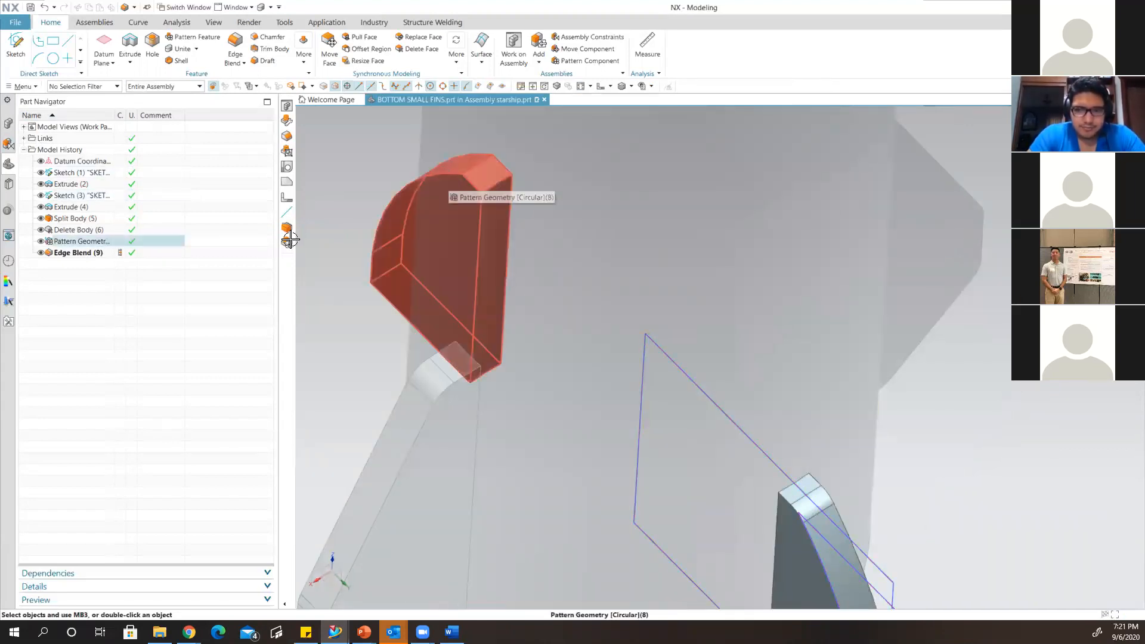
{"action": "left_click", "coordinate": [813, 508]}
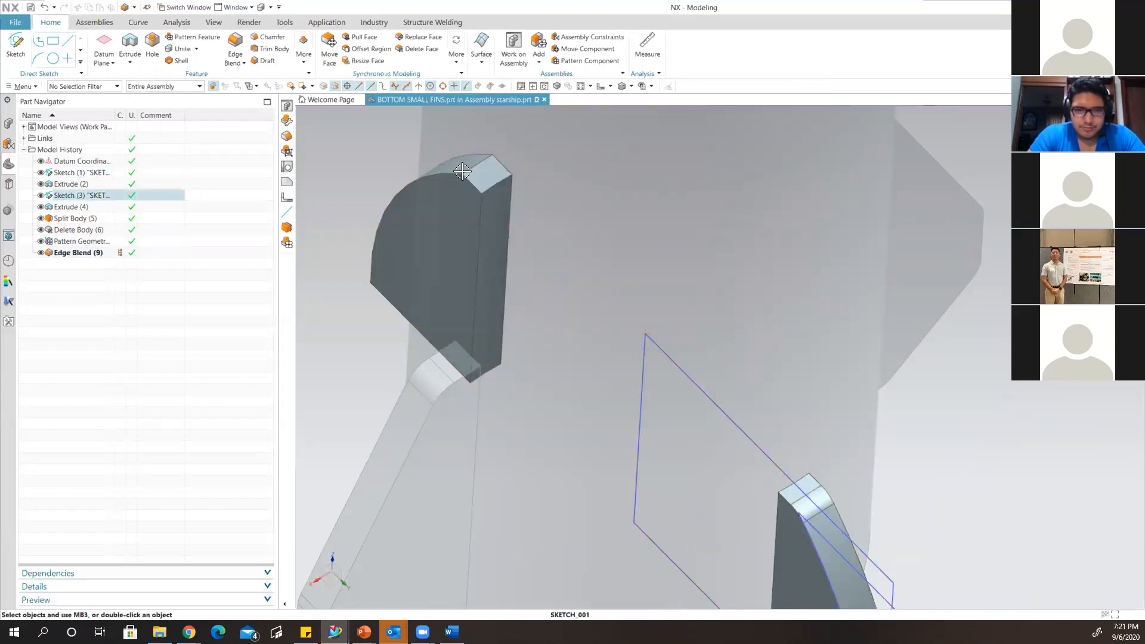
{"action": "left_click", "coordinate": [73, 253]}
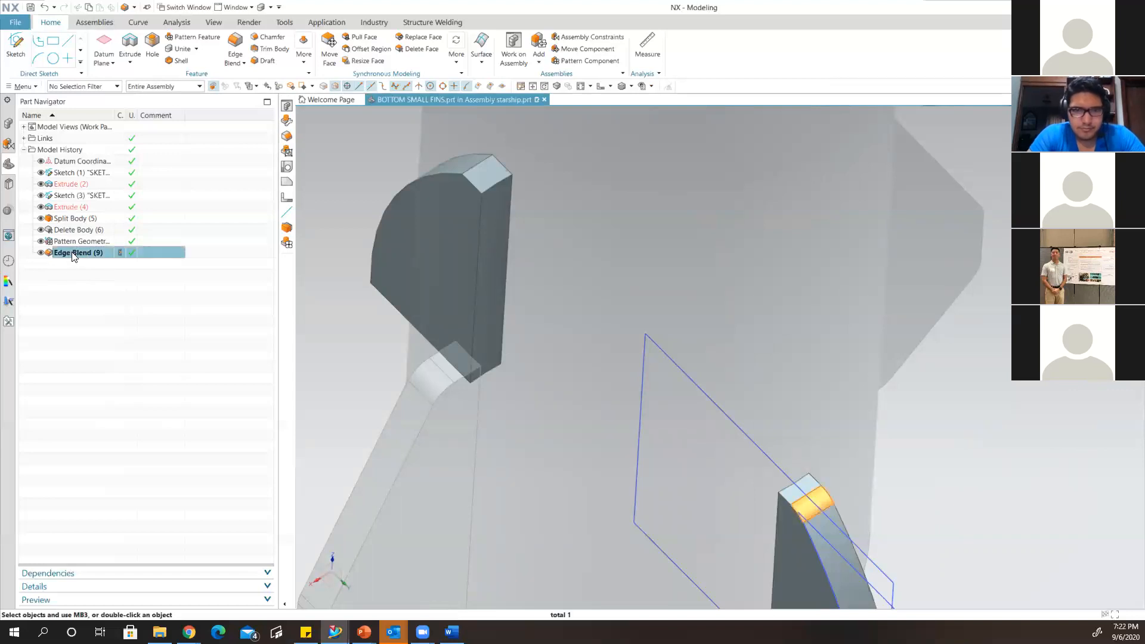
{"action": "left_click_drag", "start_coordinate": [74, 254], "coordinate": [74, 240]}
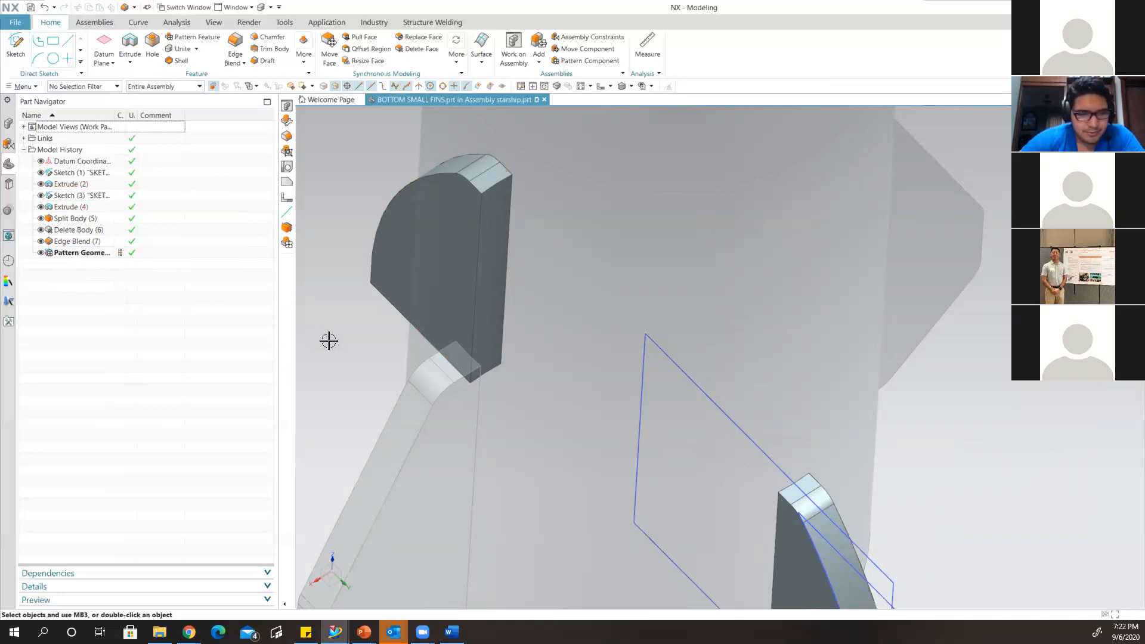
{"action": "scroll", "coordinate": [710, 467], "scroll_direction": "down", "scroll_amount": 5}
{"action": "scroll", "coordinate": [608, 398], "scroll_direction": "up", "scroll_amount": 2}
{"action": "scroll", "coordinate": [608, 397], "scroll_direction": "up", "scroll_amount": 4}
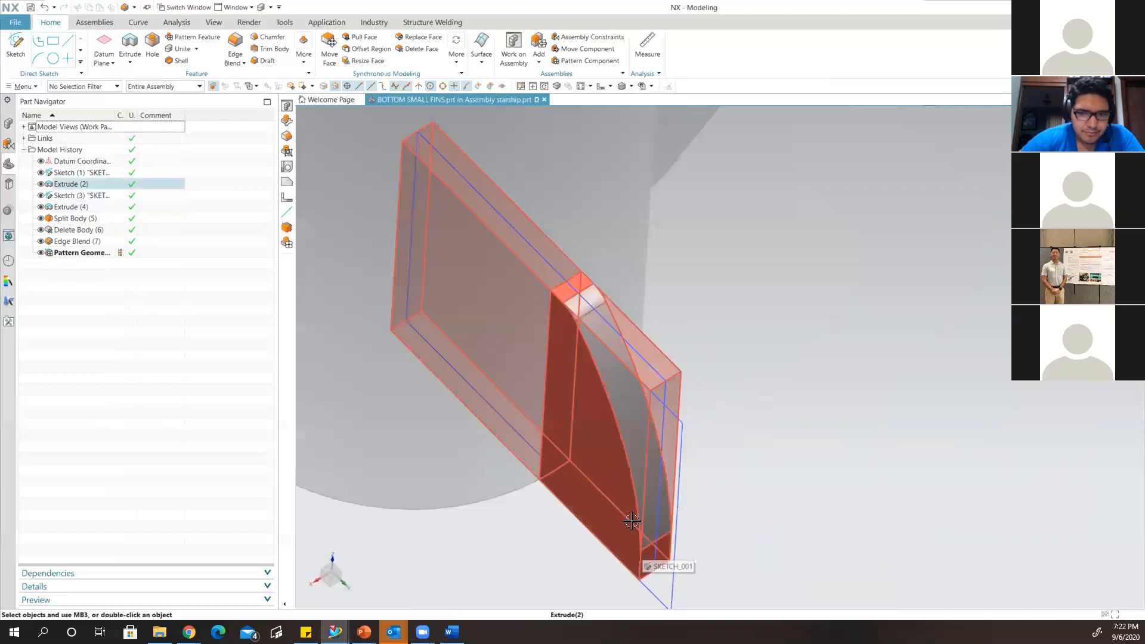
{"action": "scroll", "coordinate": [527, 388], "scroll_direction": "down", "scroll_amount": 2}
{"action": "middle_click_drag", "start_coordinate": [566, 410], "coordinate": [614, 456], "text": "shift"}
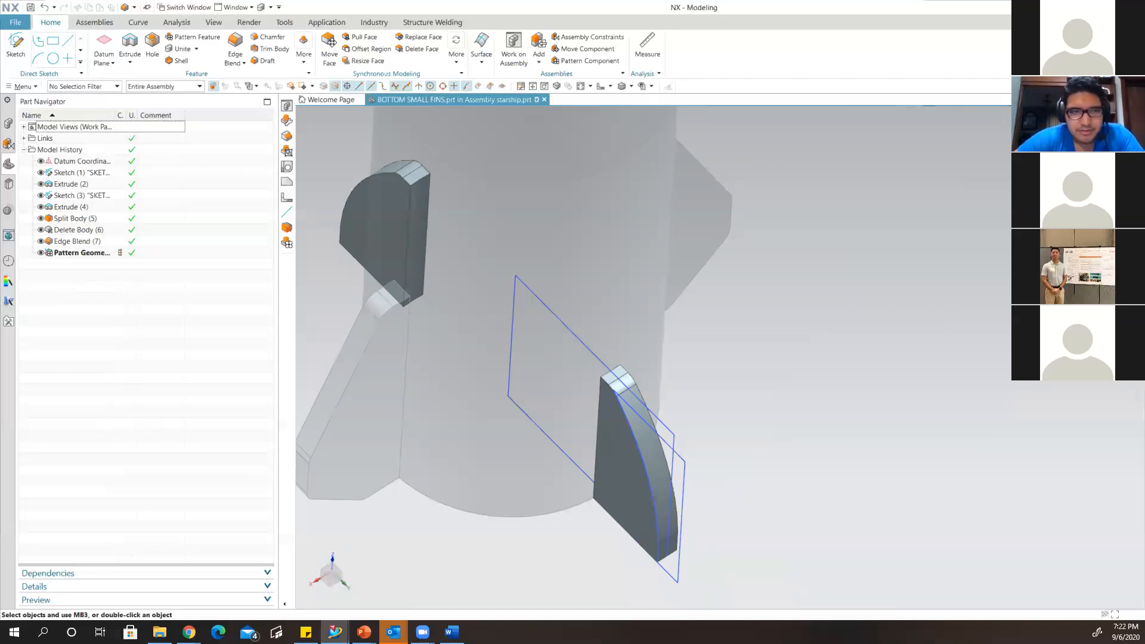
Leave the BOTTOM SMALL FINS component and make the displayed starship assembly the work part.
{"action": "scroll", "coordinate": [676, 366], "scroll_direction": "down", "scroll_amount": 1}
{"action": "middle_click_drag", "start_coordinate": [675, 366], "coordinate": [630, 318], "text": "shift"}
{"action": "scroll", "coordinate": [630, 318], "scroll_direction": "down", "scroll_amount": 4}
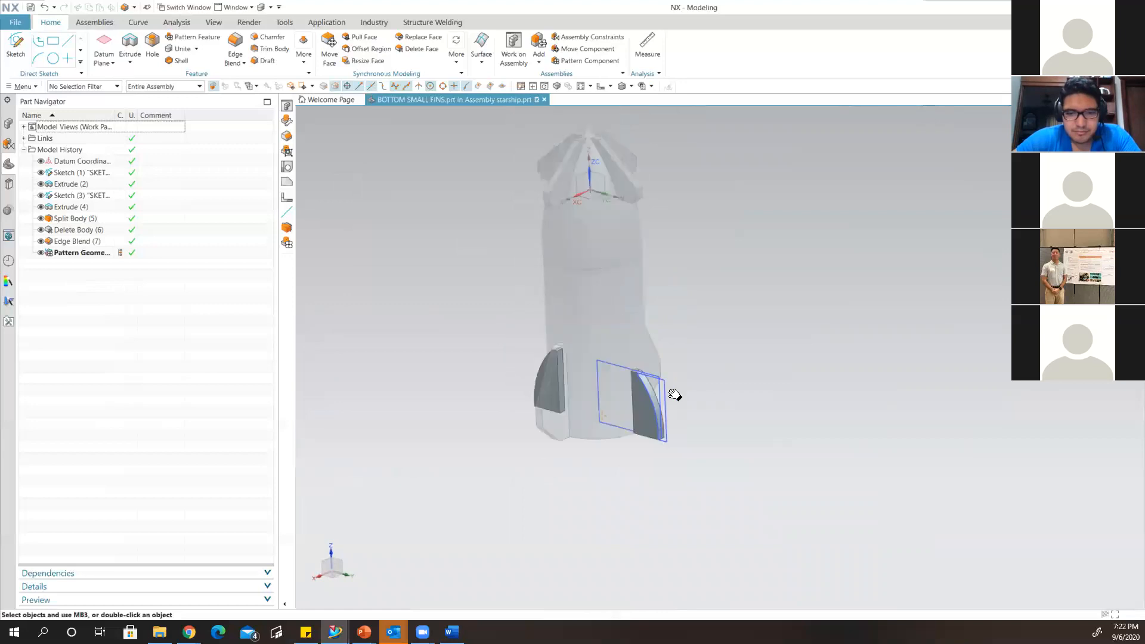
{"action": "right_click", "coordinate": [435, 269]}
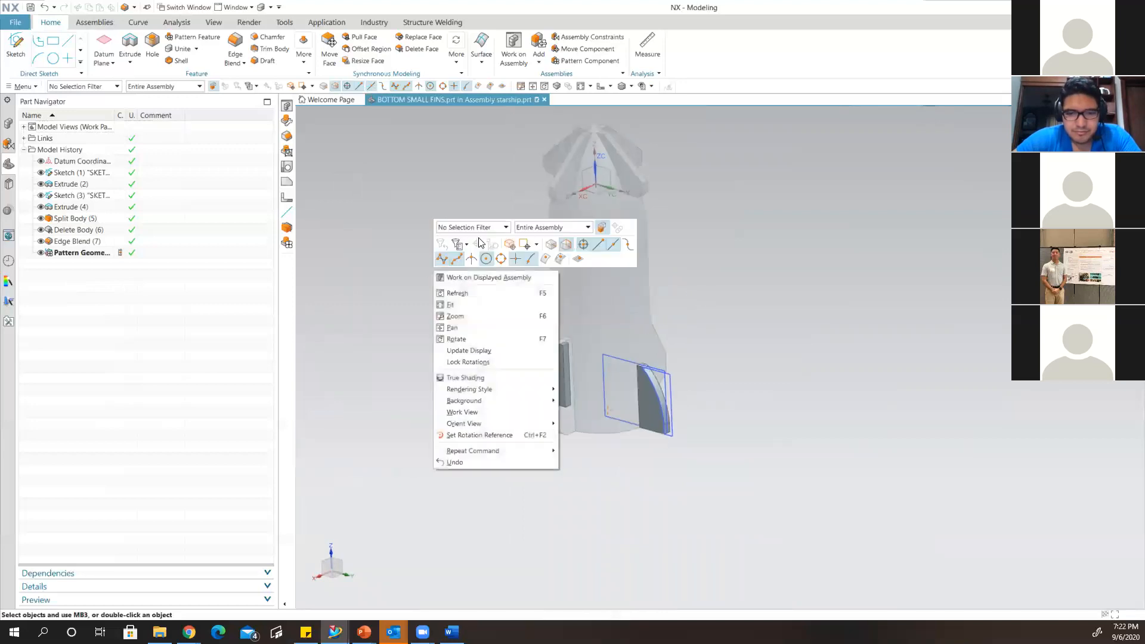
{"action": "left_click", "coordinate": [477, 282]}
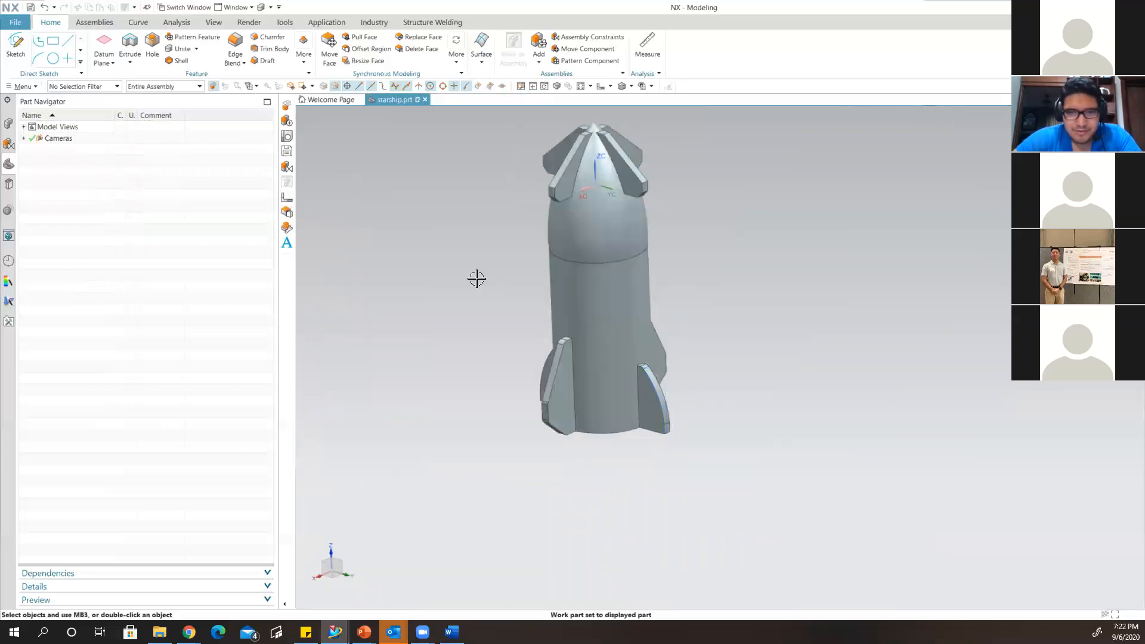
Examine the full Starship assembly from several sides, including the bottom fins and the underside of the base.
{"action": "middle_click_drag", "start_coordinate": [581, 276], "coordinate": [623, 262]}
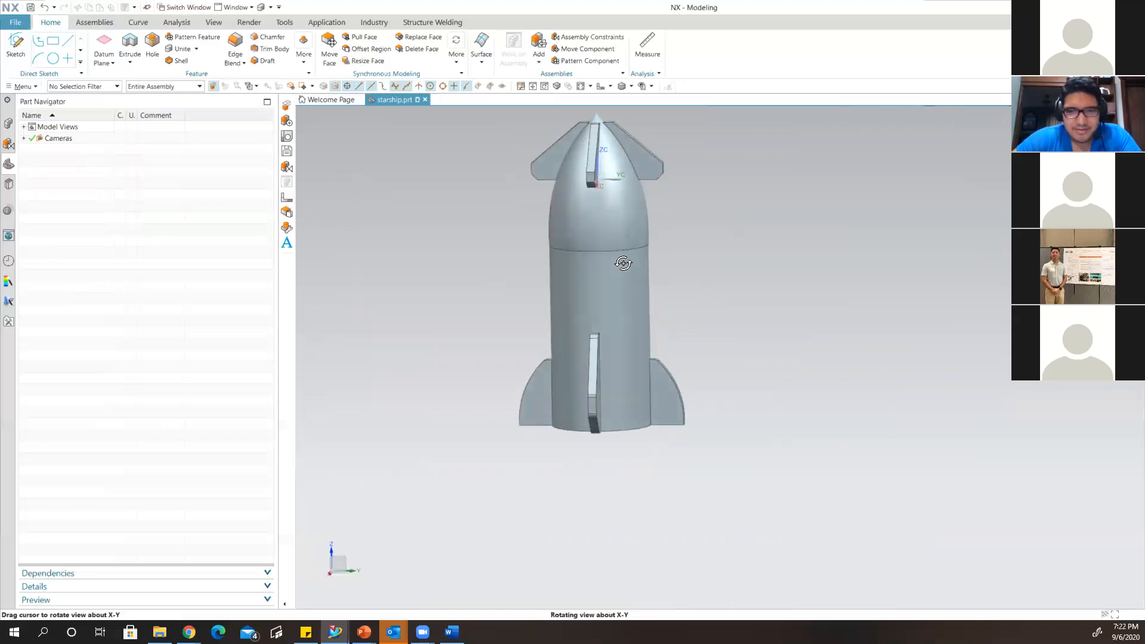
{"action": "middle_click_drag", "start_coordinate": [623, 263], "coordinate": [561, 286]}
{"action": "scroll", "coordinate": [573, 316], "scroll_direction": "up", "scroll_amount": 1}
{"action": "middle_click_drag", "start_coordinate": [579, 348], "coordinate": [521, 352]}
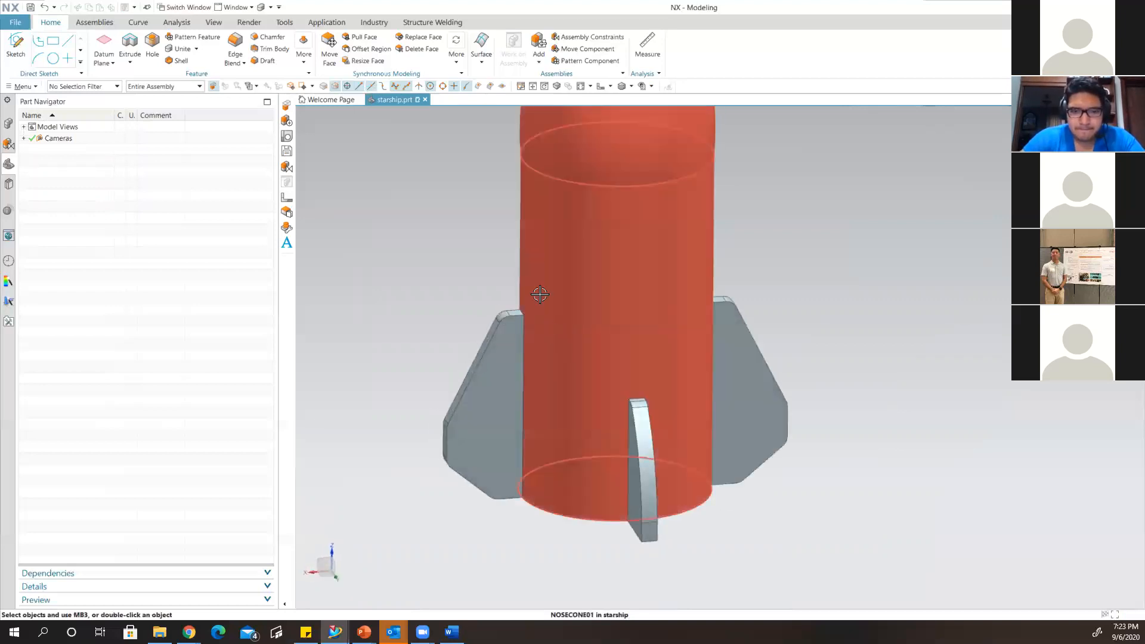
{"action": "middle_click_drag", "start_coordinate": [550, 289], "coordinate": [627, 289]}
{"action": "scroll", "coordinate": [630, 291], "scroll_direction": "down", "scroll_amount": 2}
{"action": "middle_click_drag", "start_coordinate": [660, 342], "coordinate": [673, 382], "text": "shift"}
{"action": "middle_click_drag", "start_coordinate": [648, 349], "coordinate": [649, 483]}
{"action": "scroll", "coordinate": [649, 483], "scroll_direction": "down", "scroll_amount": 2}
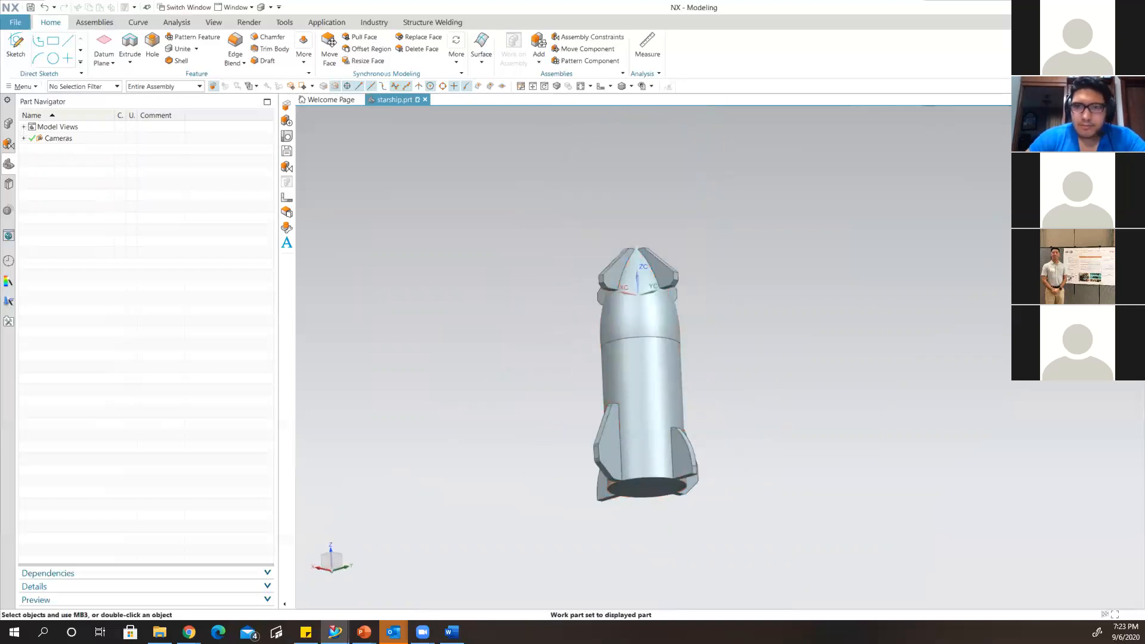
{"action": "middle_click_drag", "start_coordinate": [702, 448], "coordinate": [707, 360]}
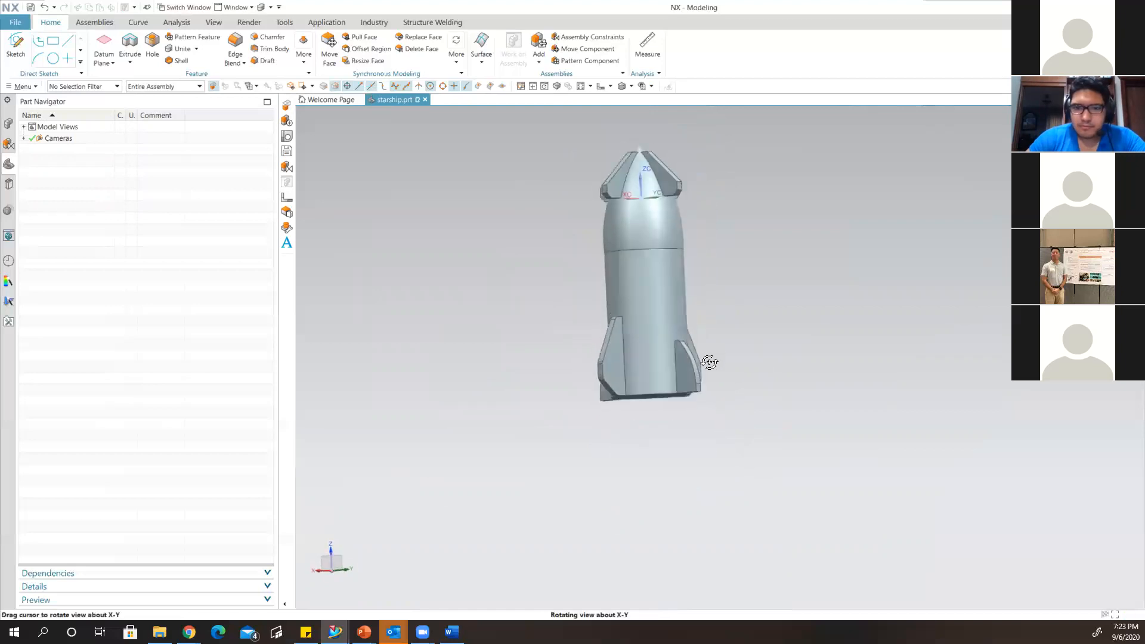
{"action": "middle_click_drag", "start_coordinate": [728, 307], "coordinate": [691, 317]}
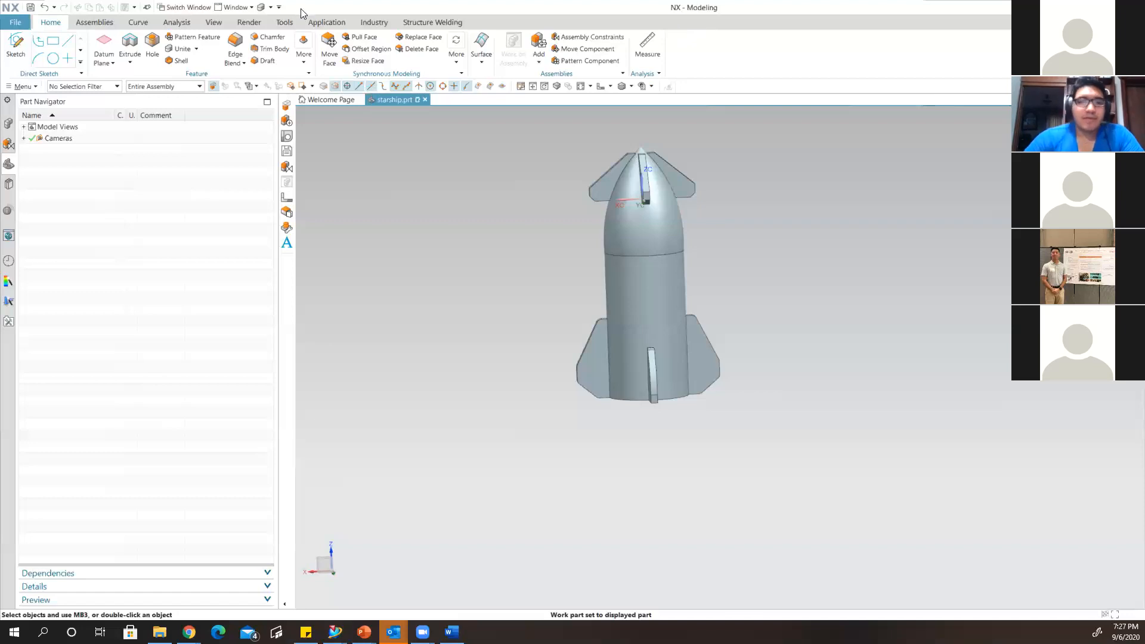
{"action": "left_click", "coordinate": [16, 22]}
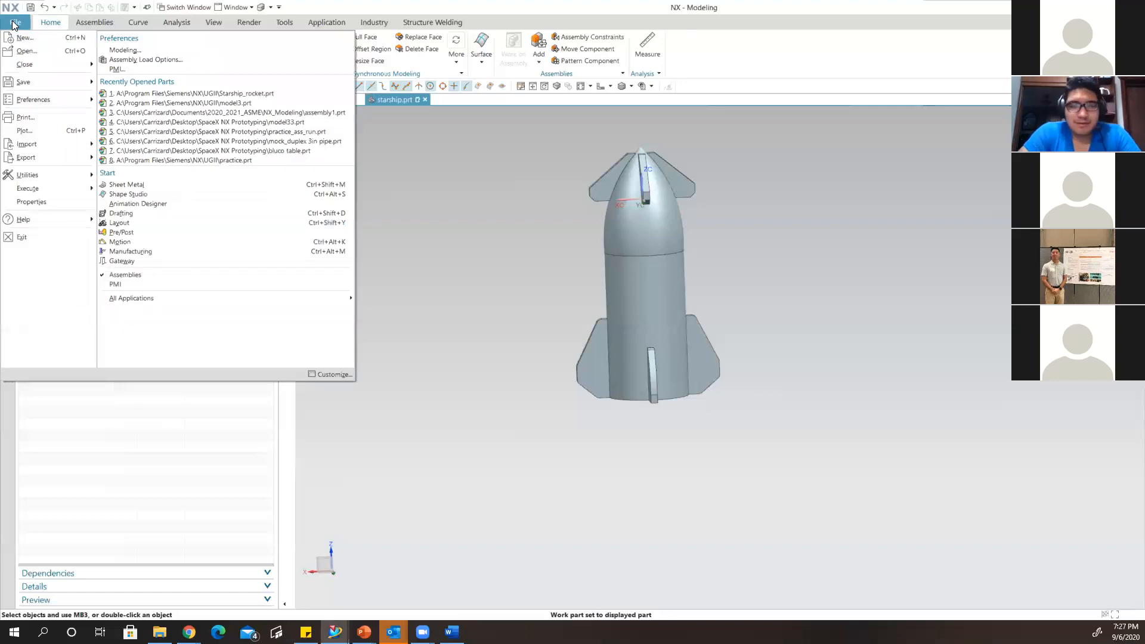
{"action": "mouse_move", "coordinate": [45, 156]}
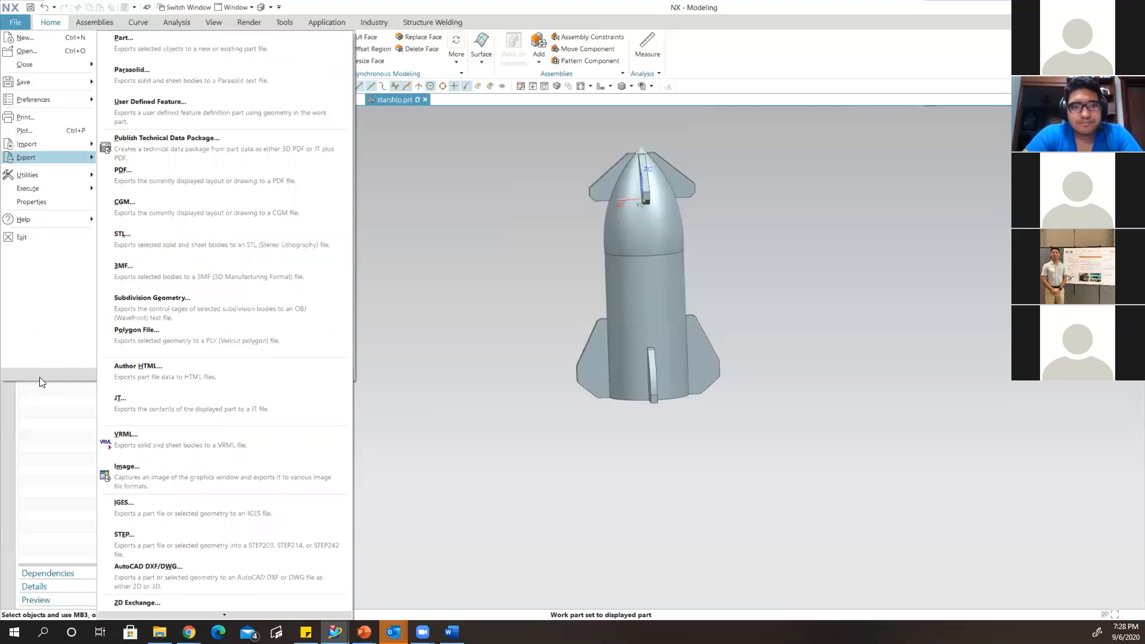
{"action": "left_click", "coordinate": [849, 83]}
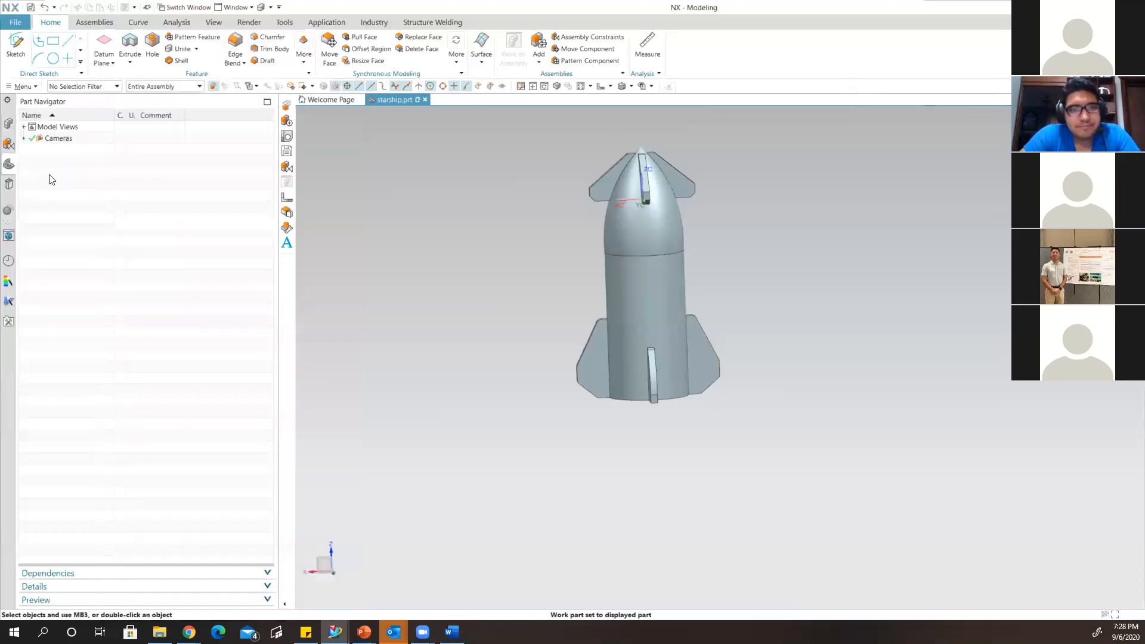
Save the complete starship assembly with its current changes.
{"action": "left_click", "coordinate": [30, 7]}
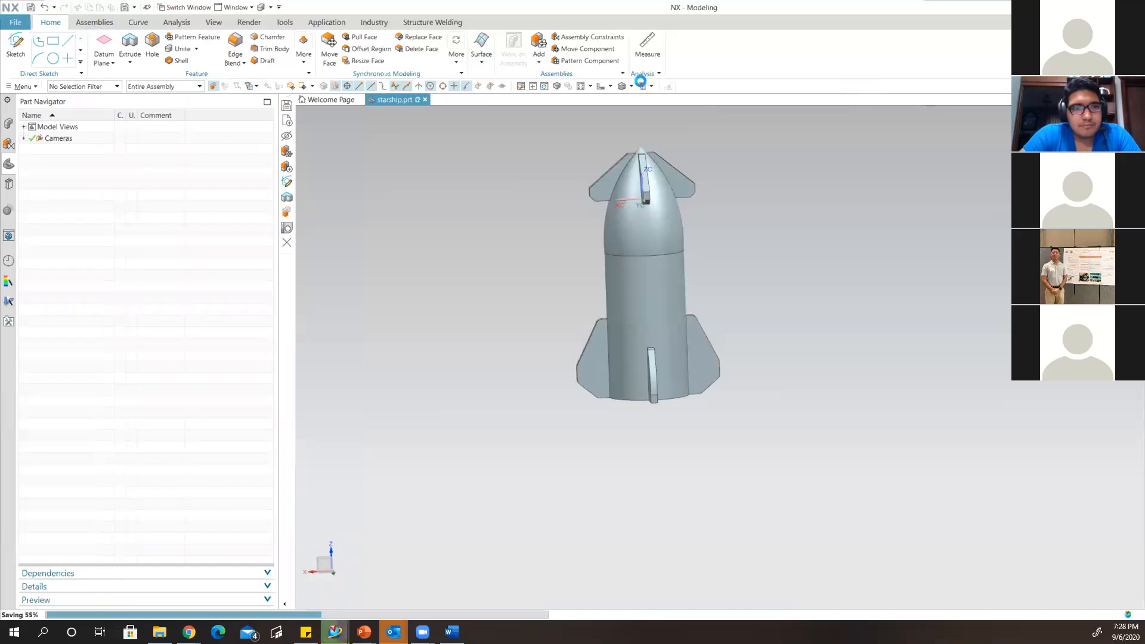